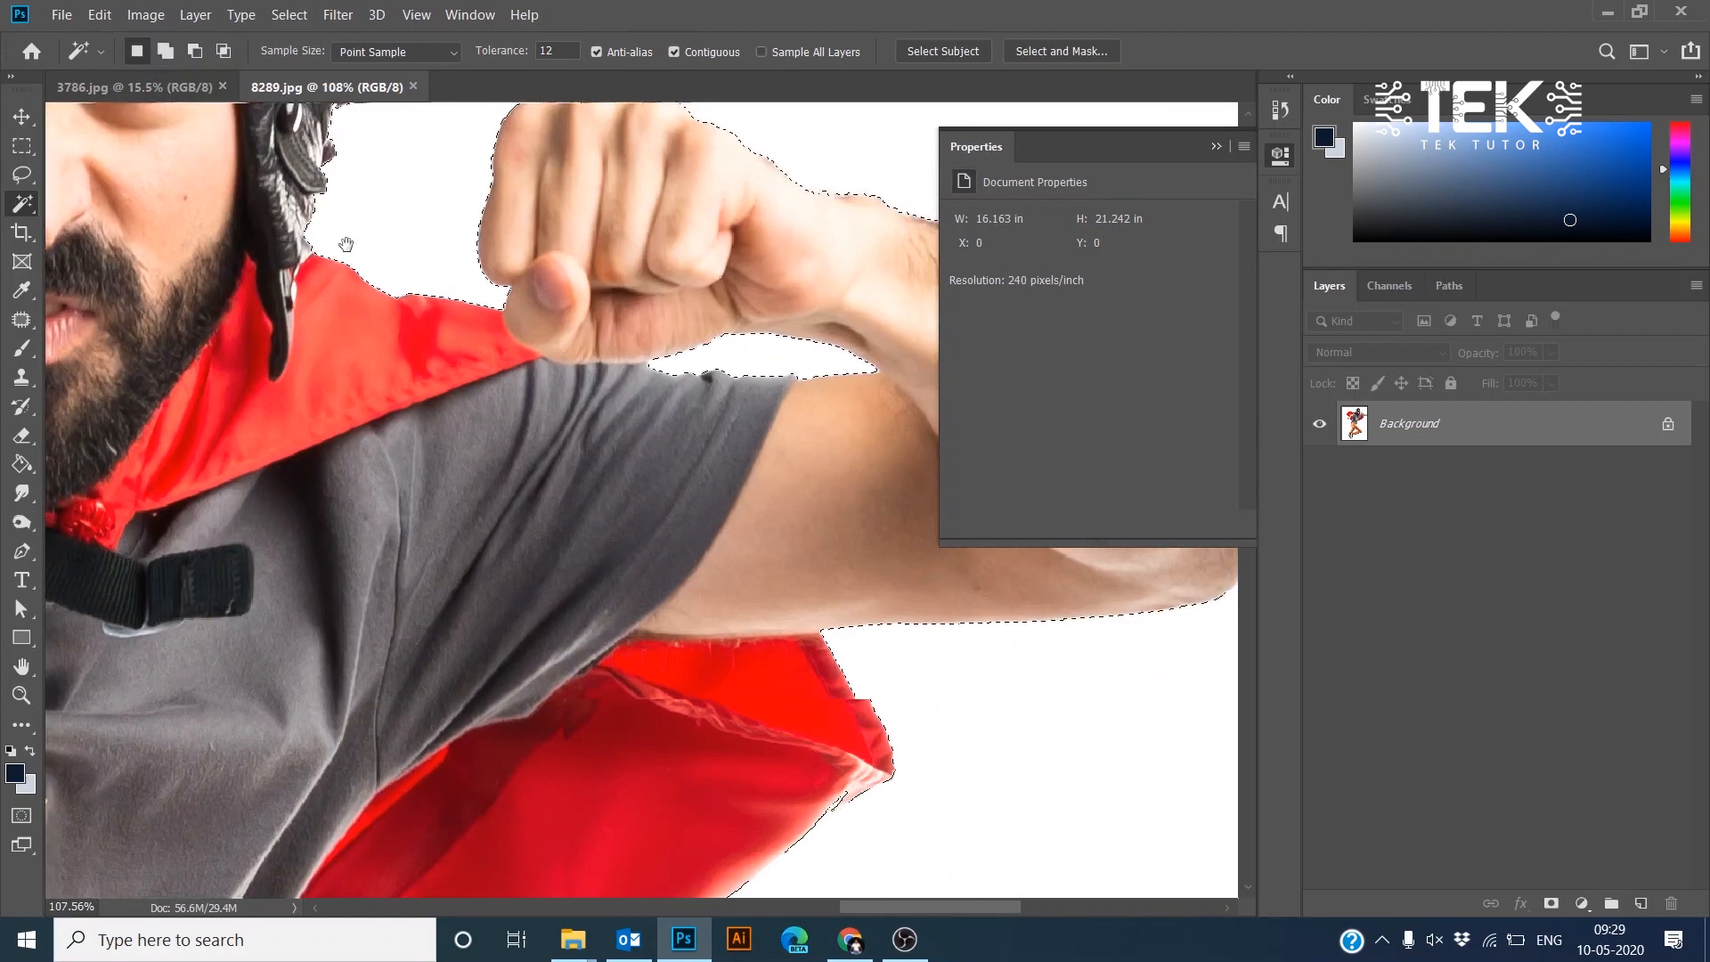
# - Examine the selection outline around the whole figure for missed areas
pyautogui.moveTo(615, 757); pyautogui.dragTo(668, 290)
pyautogui.moveTo(623, 712); pyautogui.dragTo(832, 191)
pyautogui.moveTo(401, 757); pyautogui.dragTo(715, 371)
pyautogui.keyDown('shift'); pyautogui.click(704, 570); pyautogui.keyUp('shift')
pyautogui.moveTo(699, 632); pyautogui.dragTo(695, 371)
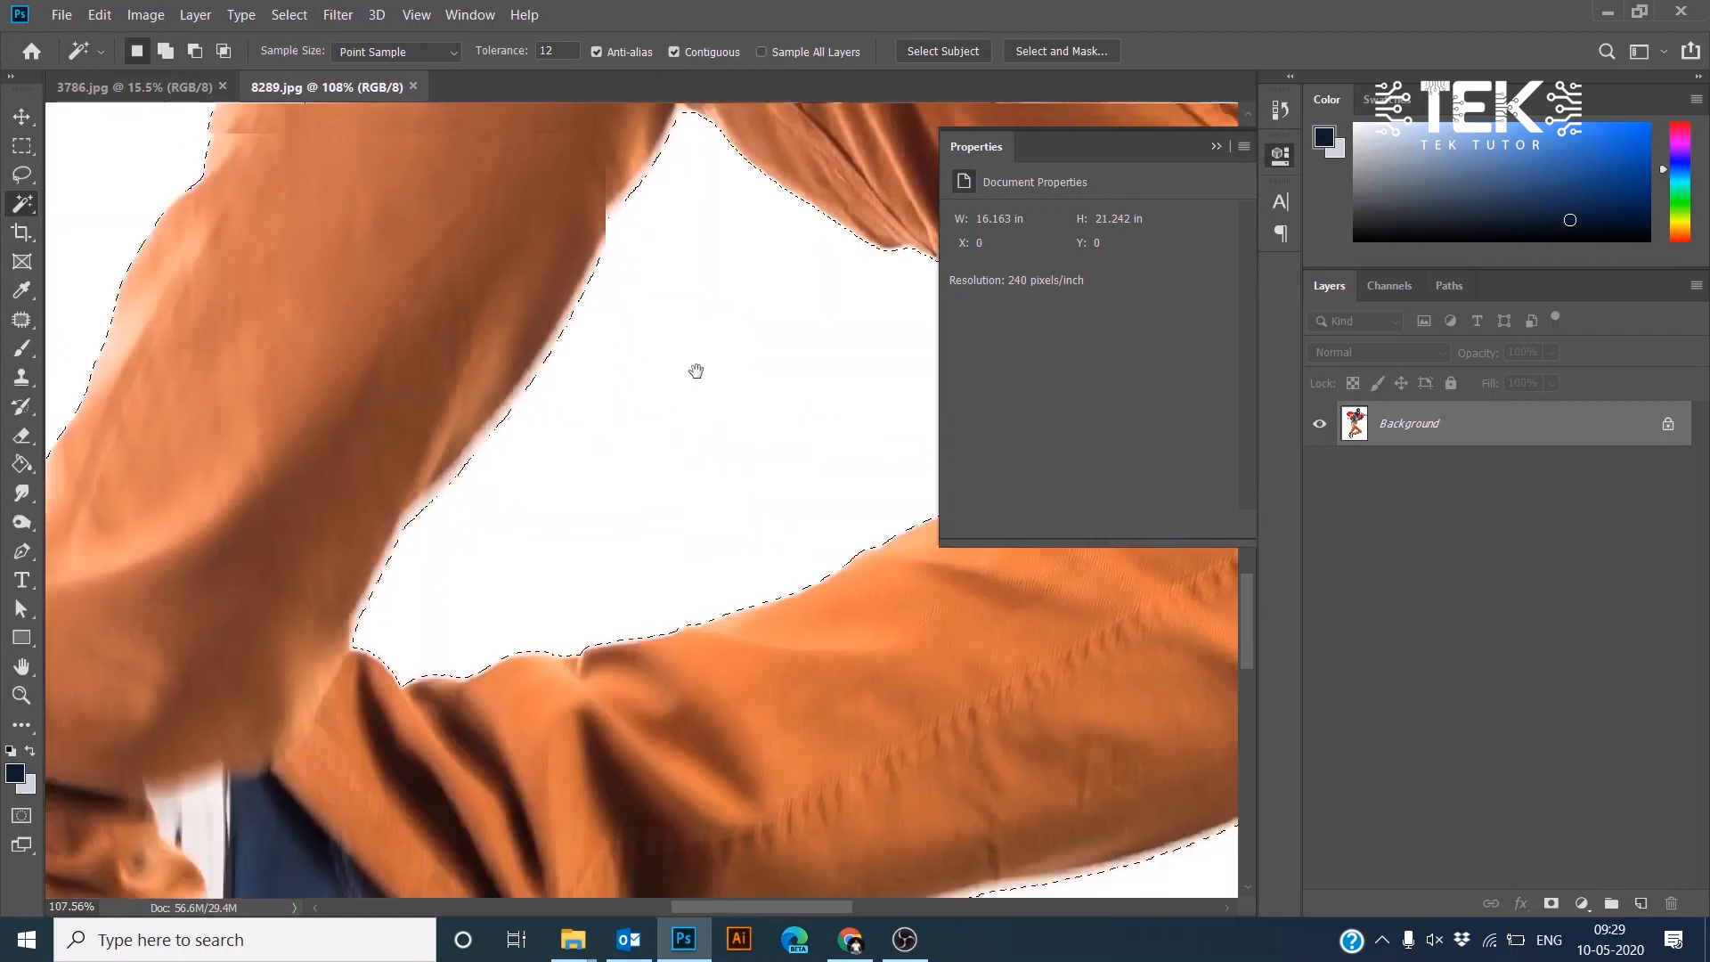
pyautogui.moveTo(420, 668); pyautogui.dragTo(515, 461)
pyautogui.moveTo(515, 713); pyautogui.dragTo(498, 286)
pyautogui.scroll(-1, 625, 476)
pyautogui.scroll(-7, 625, 475)
pyautogui.moveTo(588, 436); pyautogui.dragTo(441, 652)
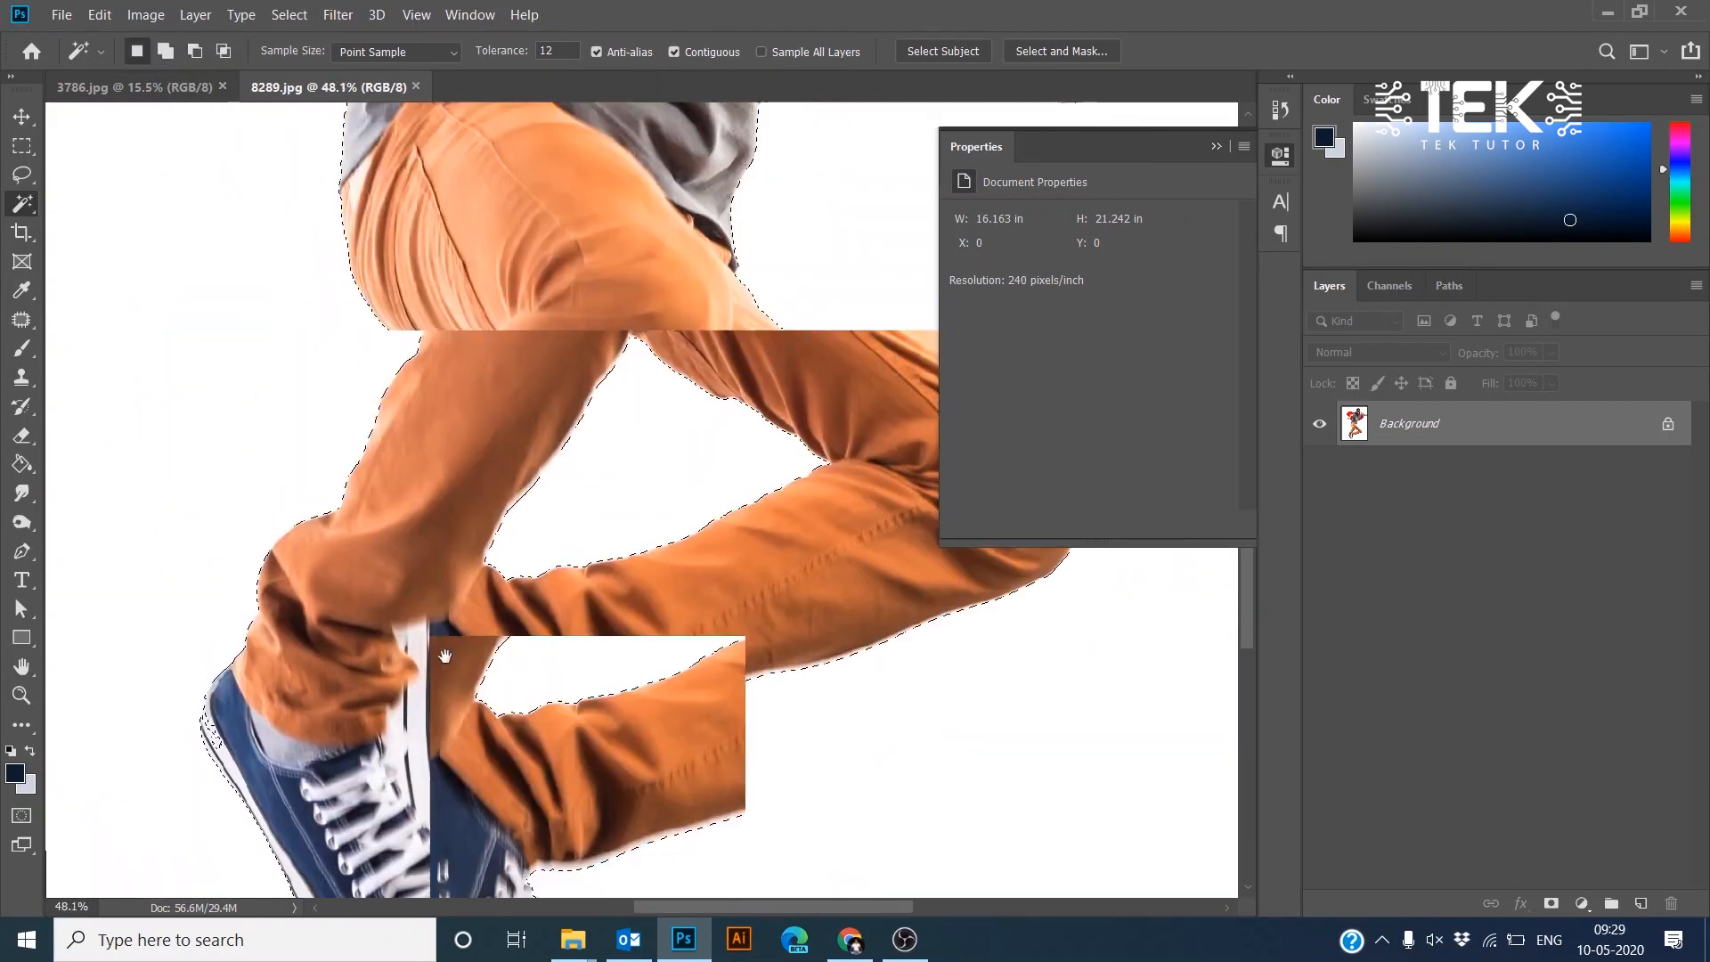
pyautogui.moveTo(436, 375); pyautogui.dragTo(438, 730)
pyautogui.moveTo(218, 258); pyautogui.dragTo(202, 660)
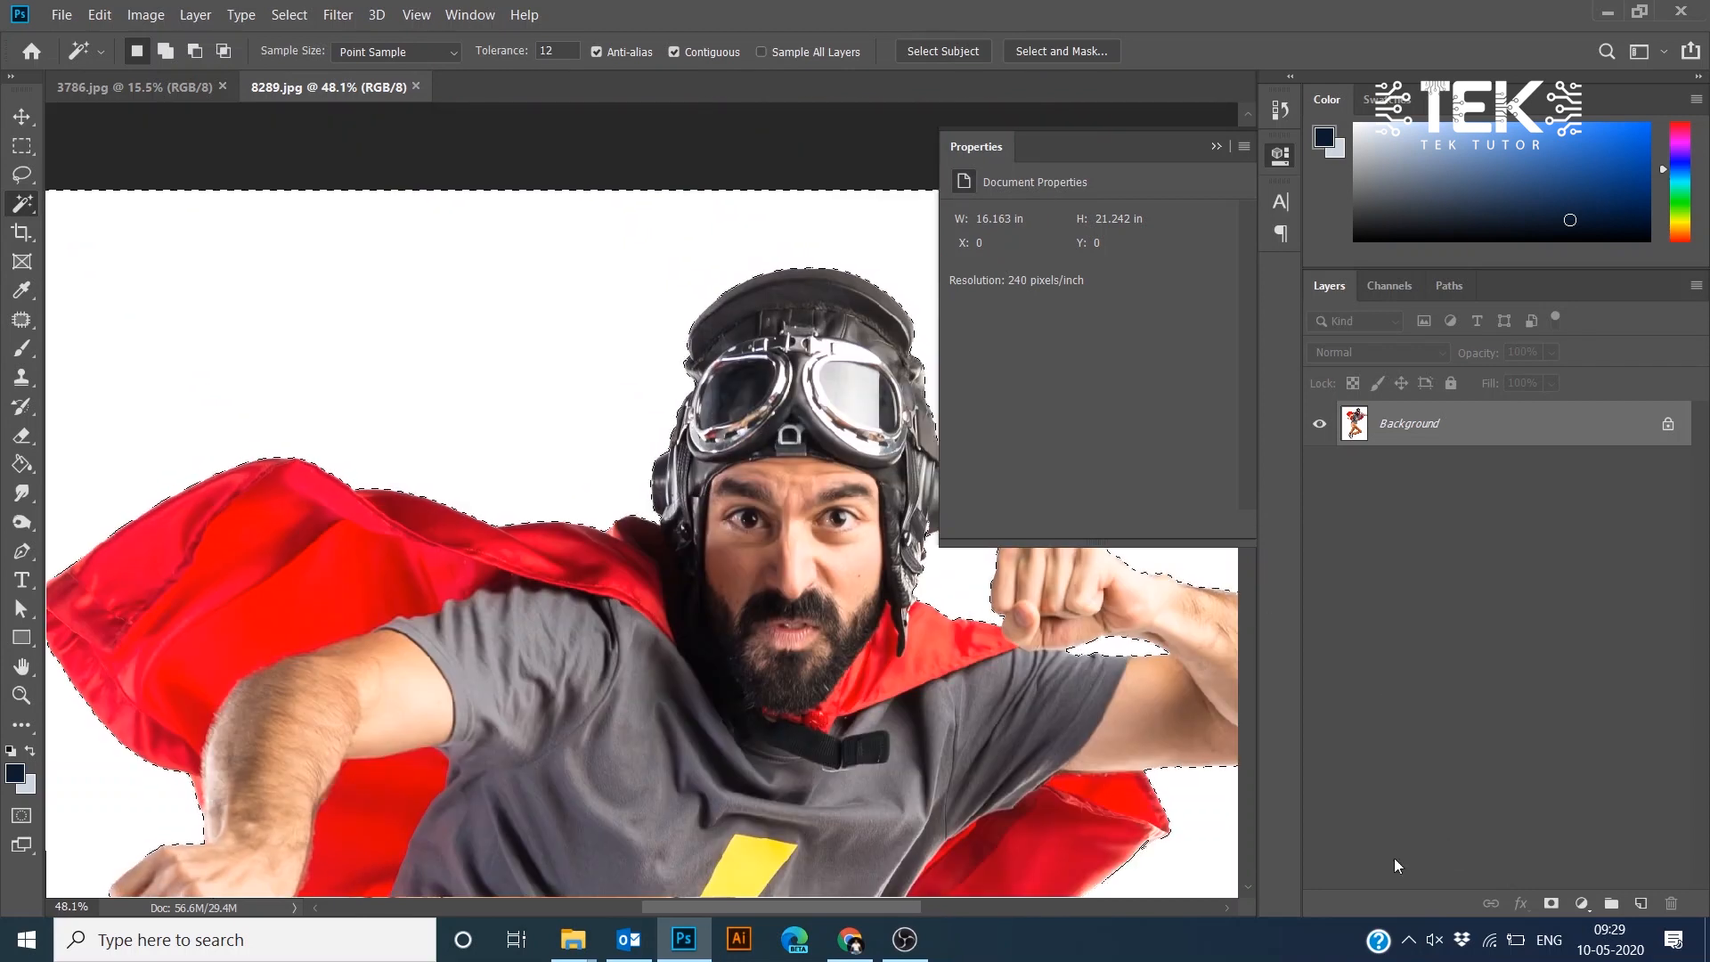
# - Open Select and Mask and invert the selection to target the subject
pyautogui.click(1049, 51)
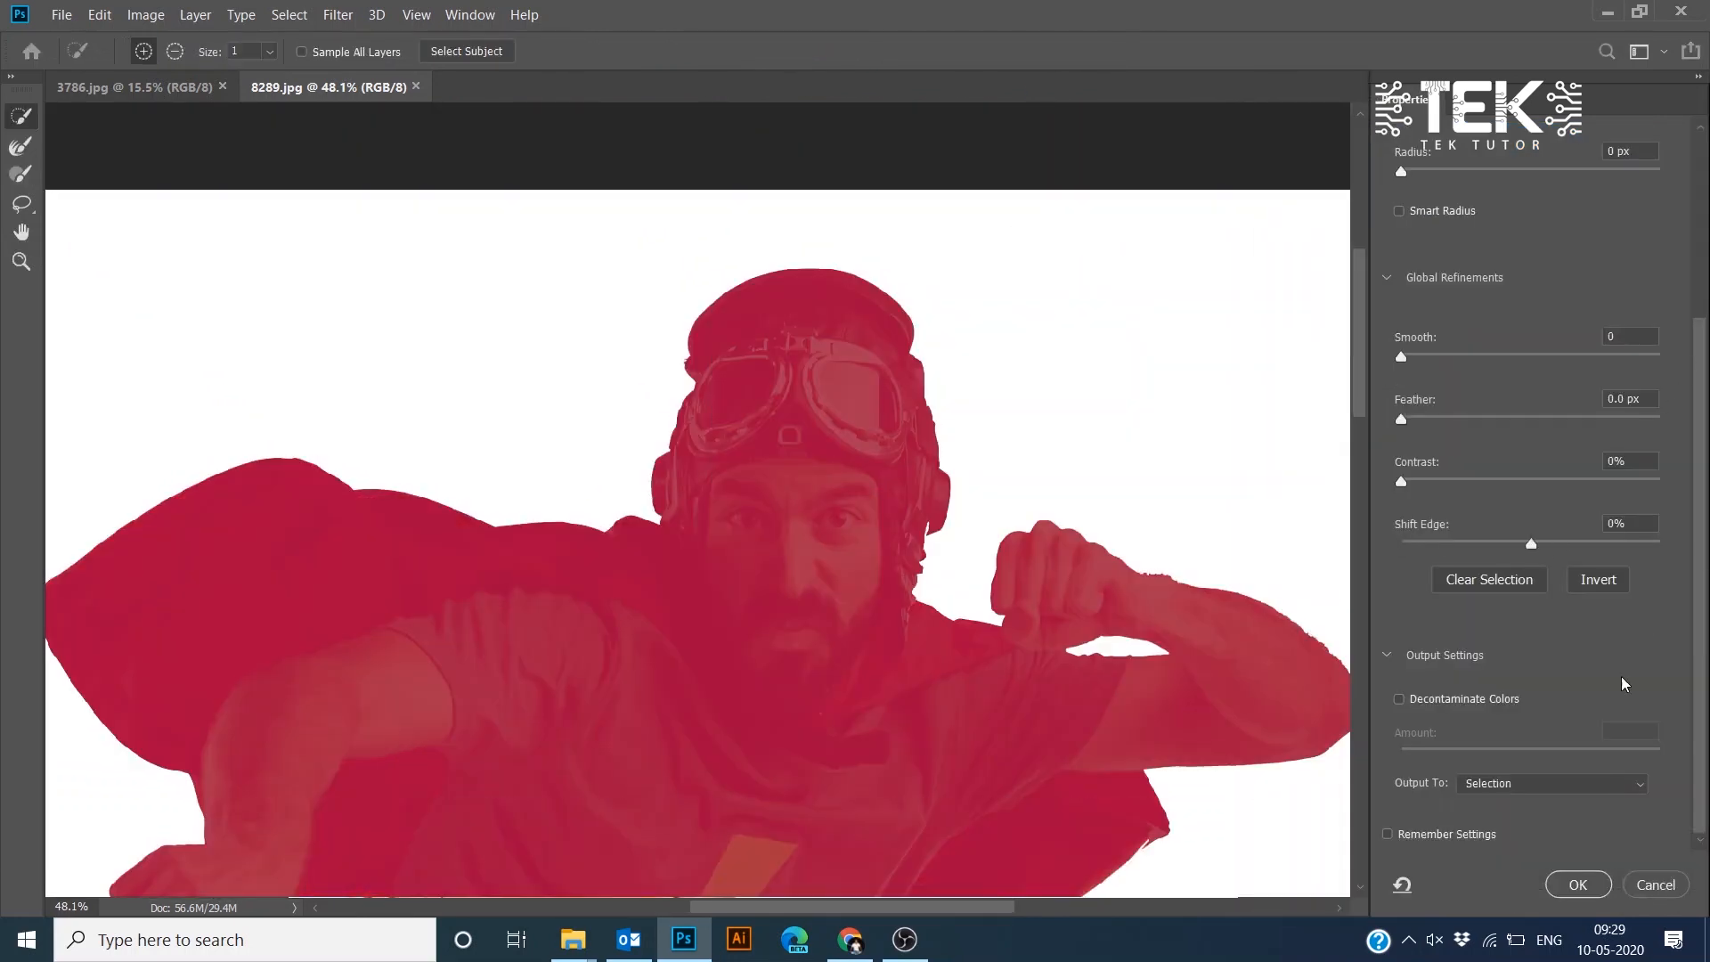
pyautogui.click(1599, 580)
# - Brush along the cape, shirt and trouser edges with the refine brush, raising its size to 9
pyautogui.scroll(15, 944, 309)
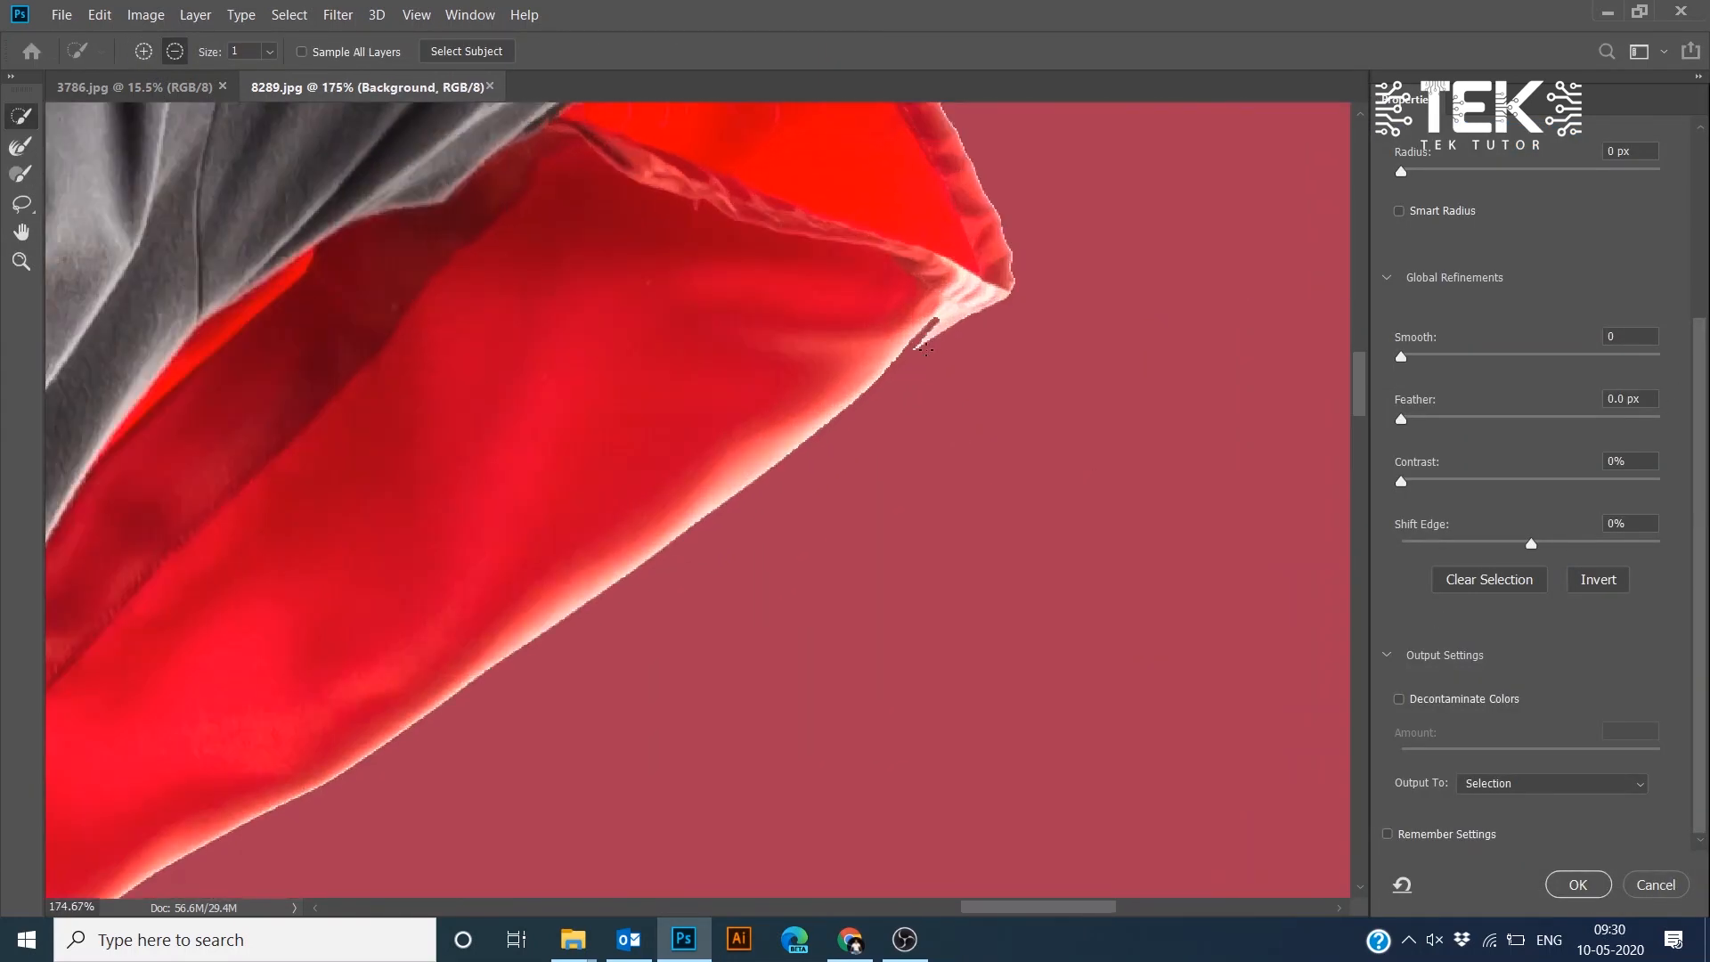
pyautogui.moveTo(944, 309); pyautogui.dragTo(861, 392)
pyautogui.moveTo(311, 766); pyautogui.dragTo(1069, 143)
pyautogui.moveTo(311, 766); pyautogui.dragTo(1069, 142)
pyautogui.press(']')
pyautogui.press(']')
pyautogui.press(']')
pyautogui.press(']')
pyautogui.press(']')
pyautogui.press(']')
pyautogui.press(']')
pyautogui.press(']')
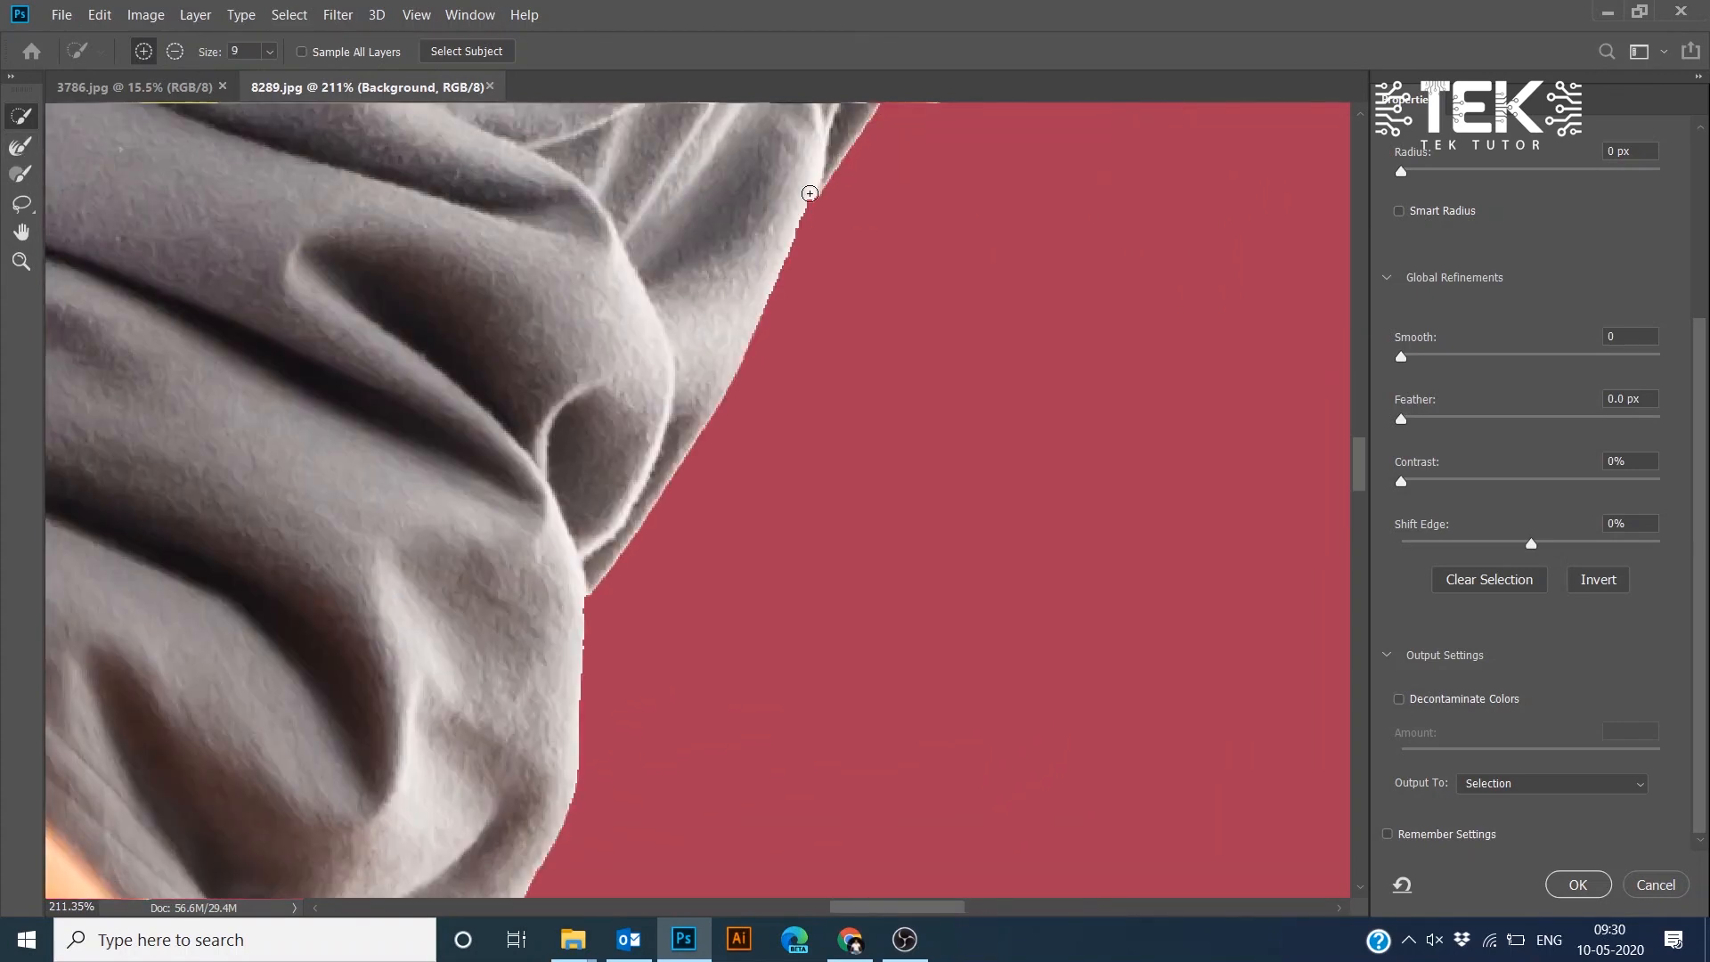
pyautogui.moveTo(810, 189); pyautogui.dragTo(812, 214)
pyautogui.moveTo(645, 713)
pyautogui.mouseDown()
pyautogui.moveTo(608, 150)
pyautogui.moveTo(926, 116)
pyautogui.mouseUp()
pyautogui.moveTo(411, 182); pyautogui.dragTo(392, 143)
pyautogui.scroll(-15, 445, 161)
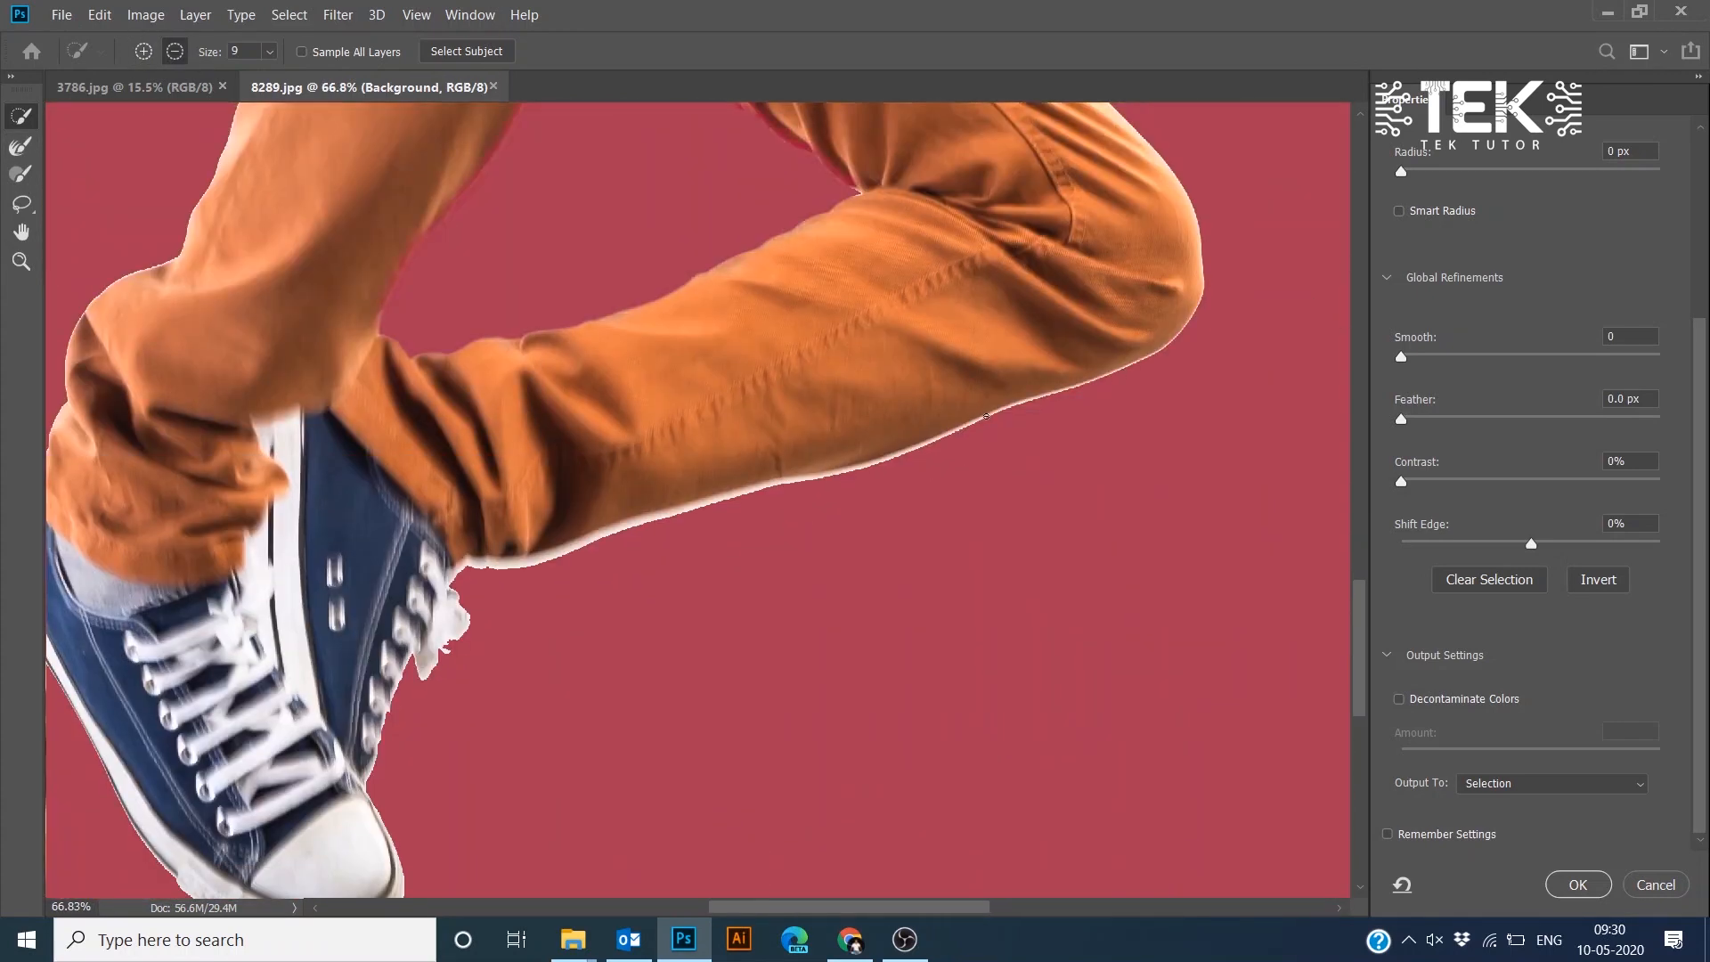
pyautogui.scroll(15, 959, 438)
pyautogui.moveTo(1142, 301)
pyautogui.mouseDown()
pyautogui.moveTo(704, 466)
pyautogui.moveTo(468, 506)
pyautogui.moveTo(1194, 292)
pyautogui.moveTo(516, 533)
pyautogui.moveTo(254, 561)
pyautogui.mouseUp()
pyautogui.scroll(-8, 820, 494)
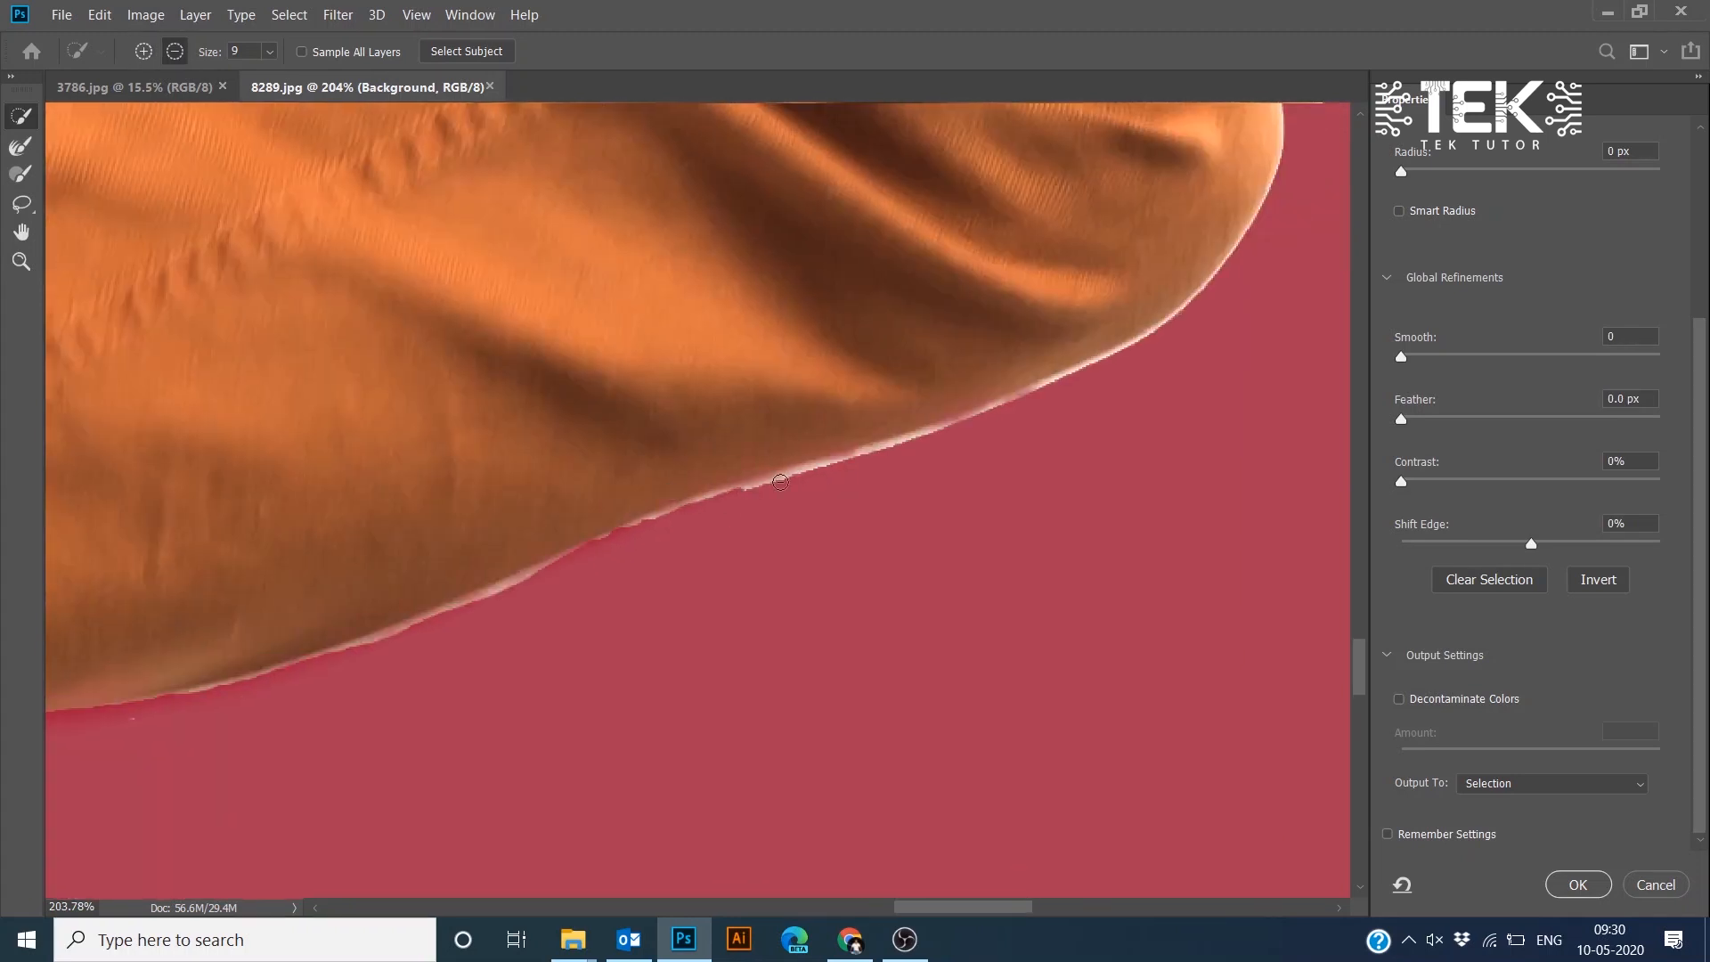
pyautogui.scroll(-6, 819, 495)
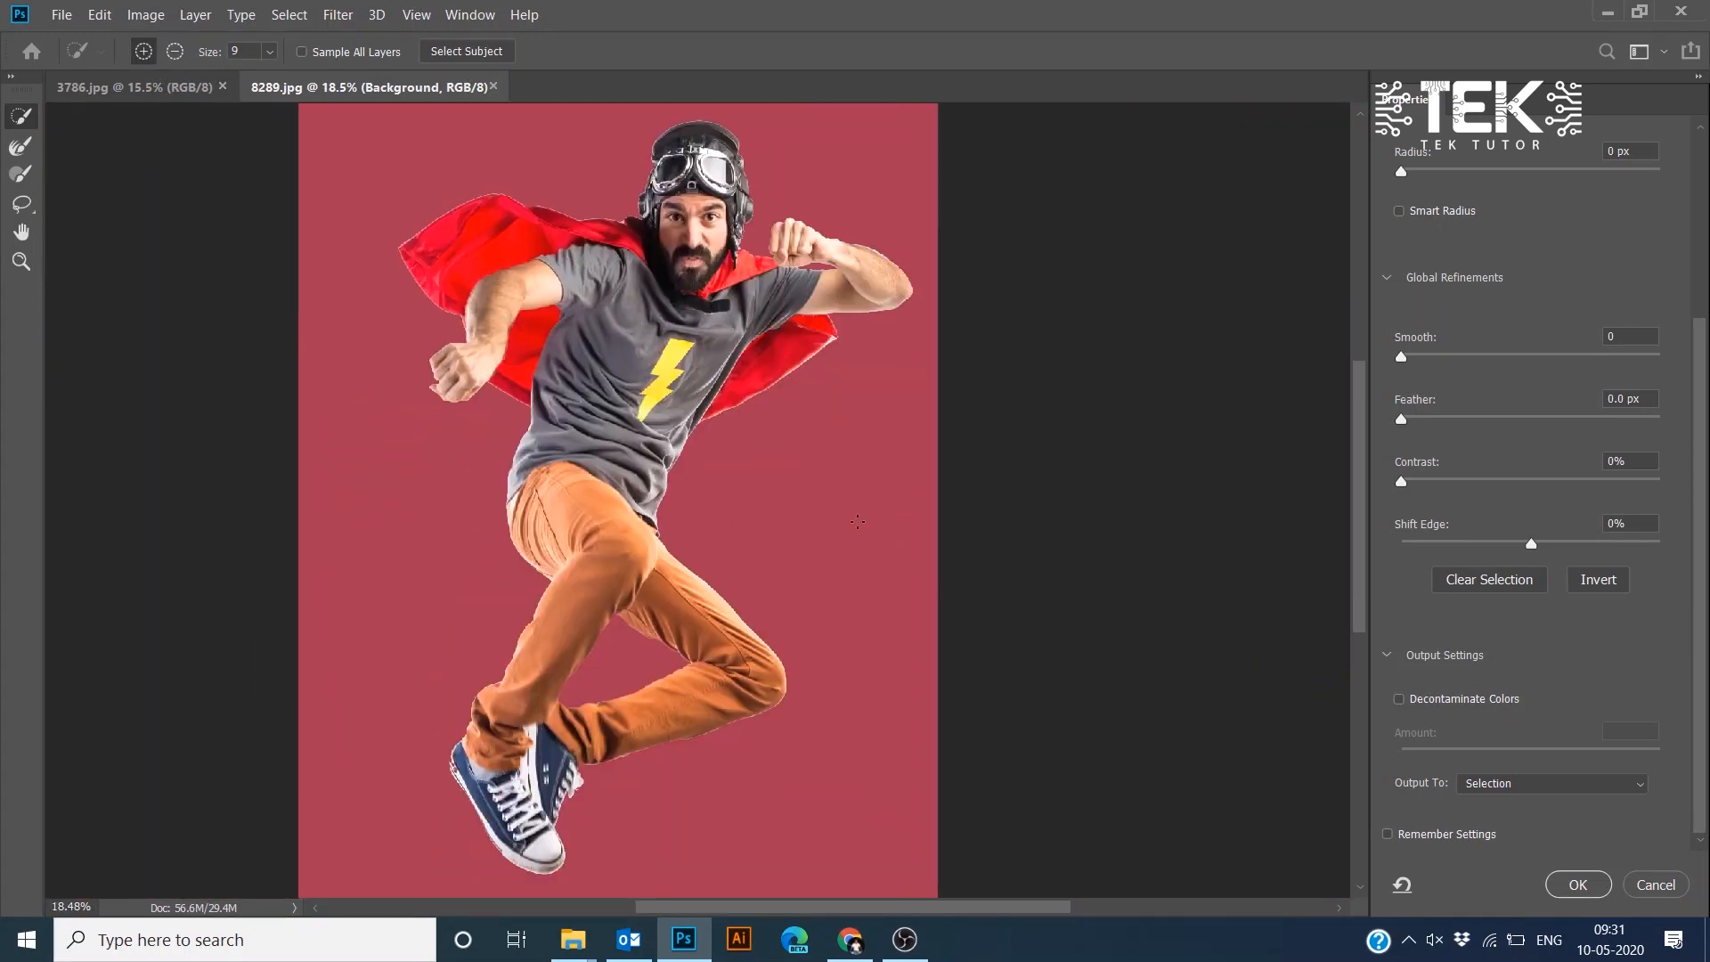
# - Output the refined selection to a New Layer with Layer Mask, confirm, and add a new empty layer
pyautogui.click(1565, 784)
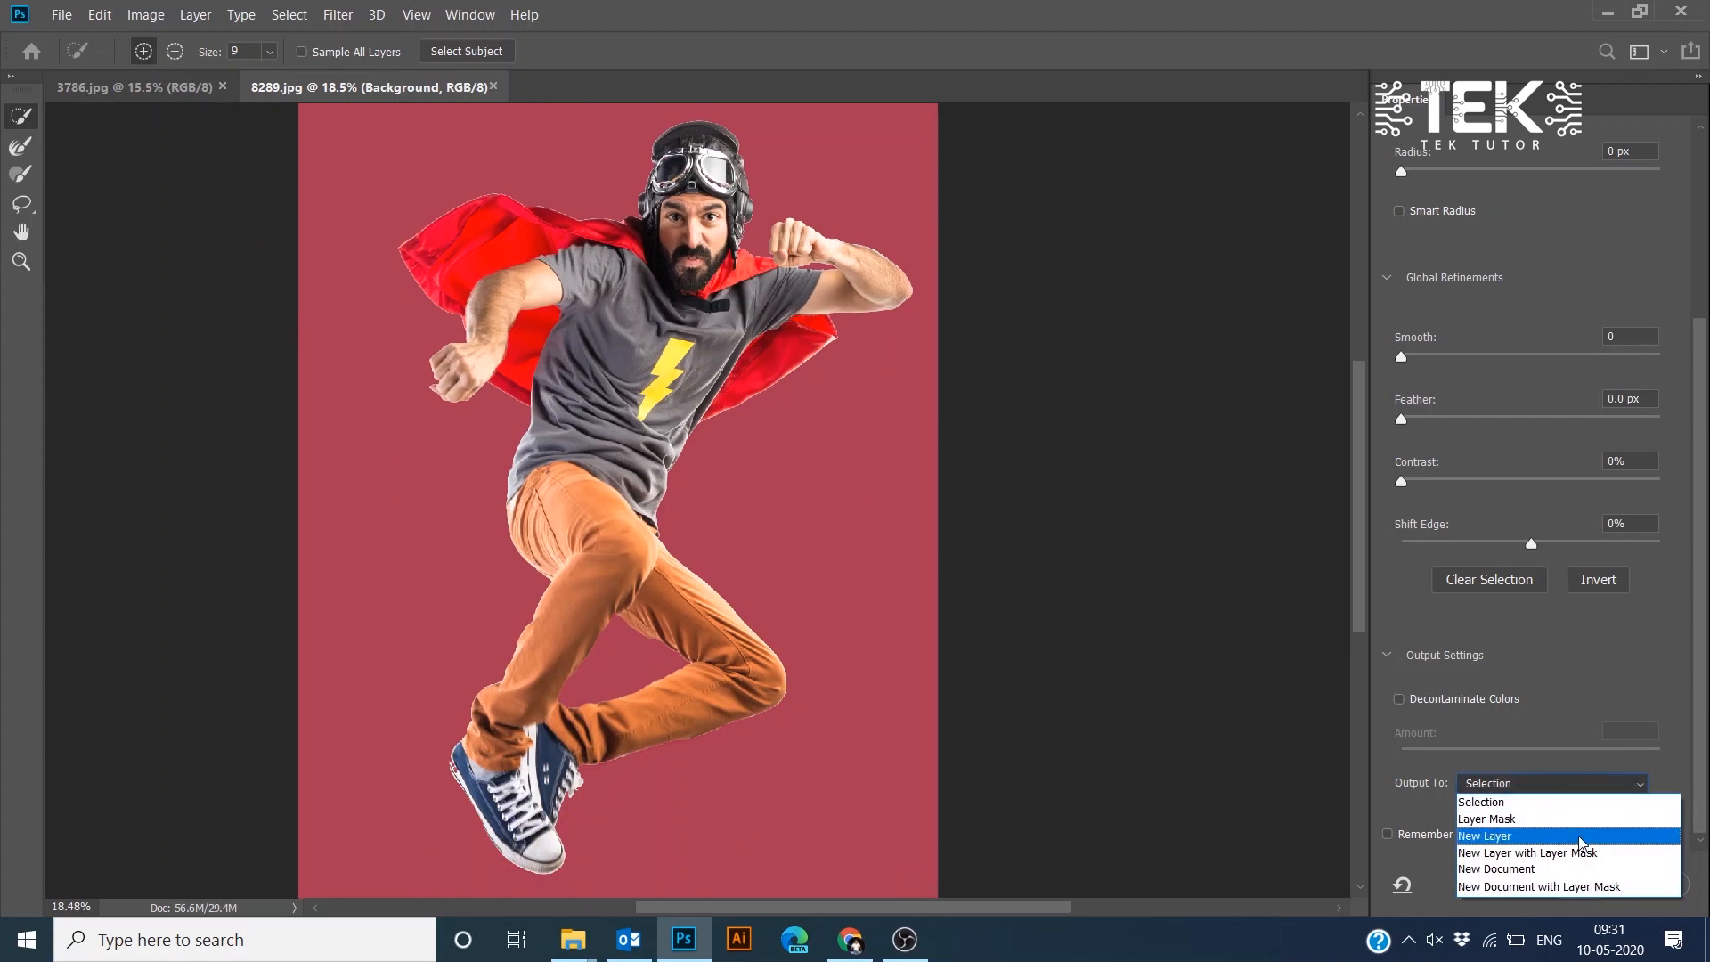
pyautogui.click(1558, 784)
pyautogui.click(1558, 784)
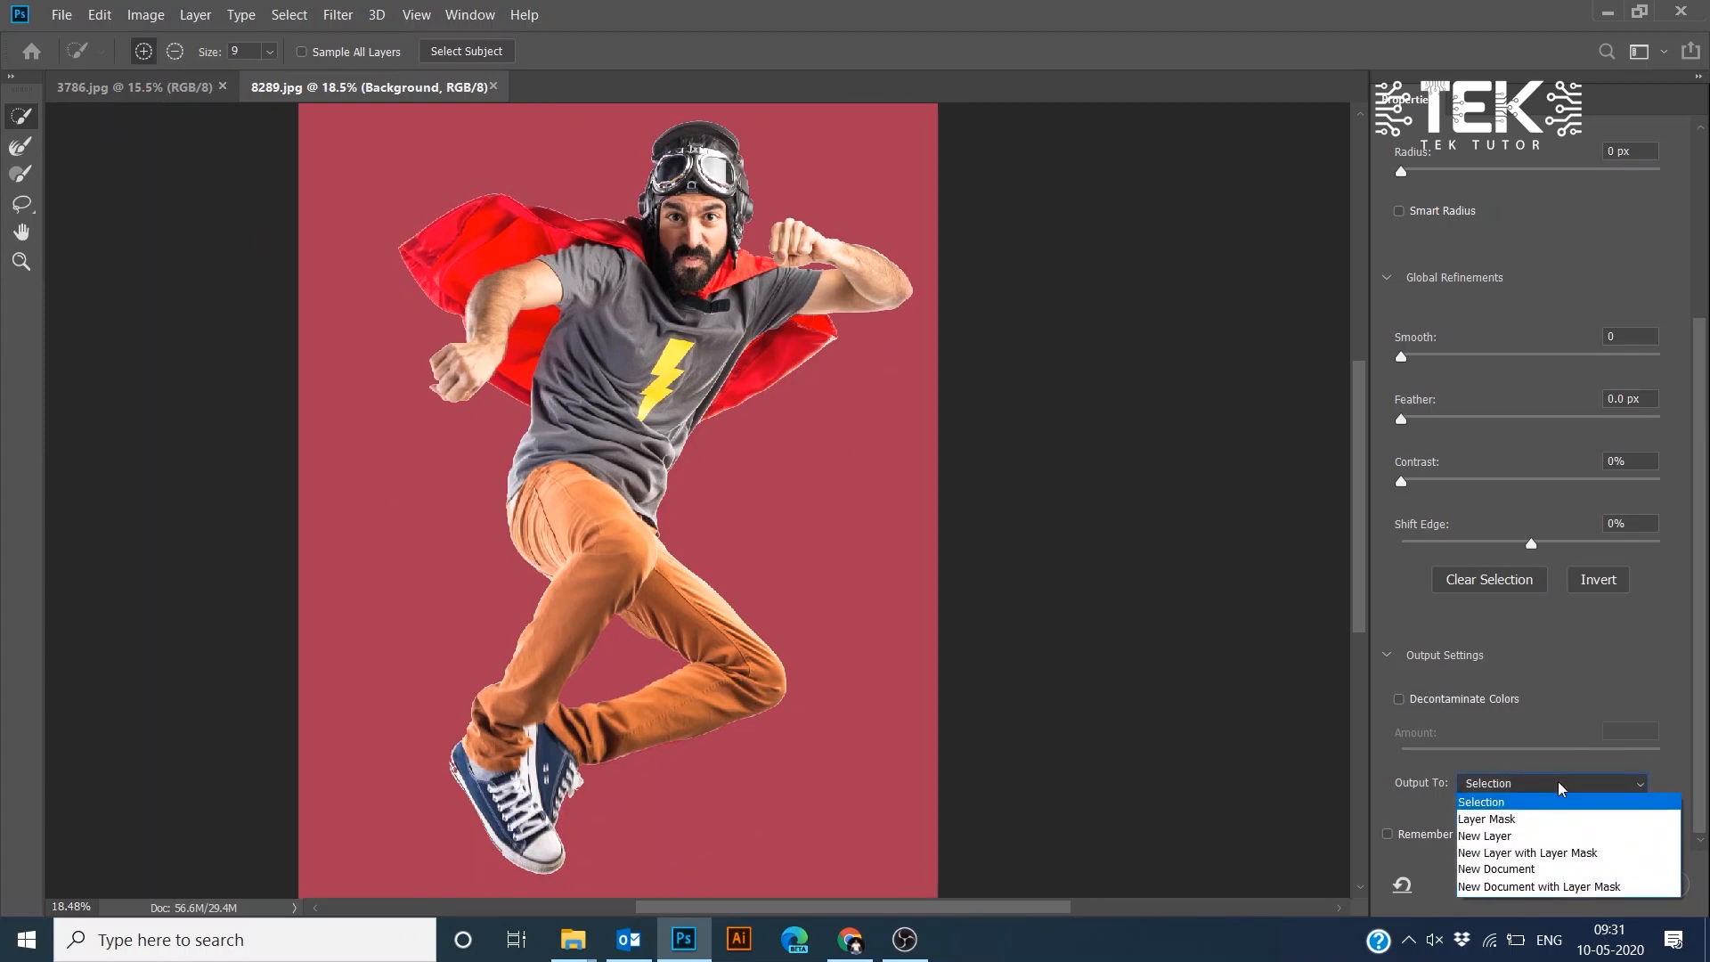
pyautogui.click(1568, 854)
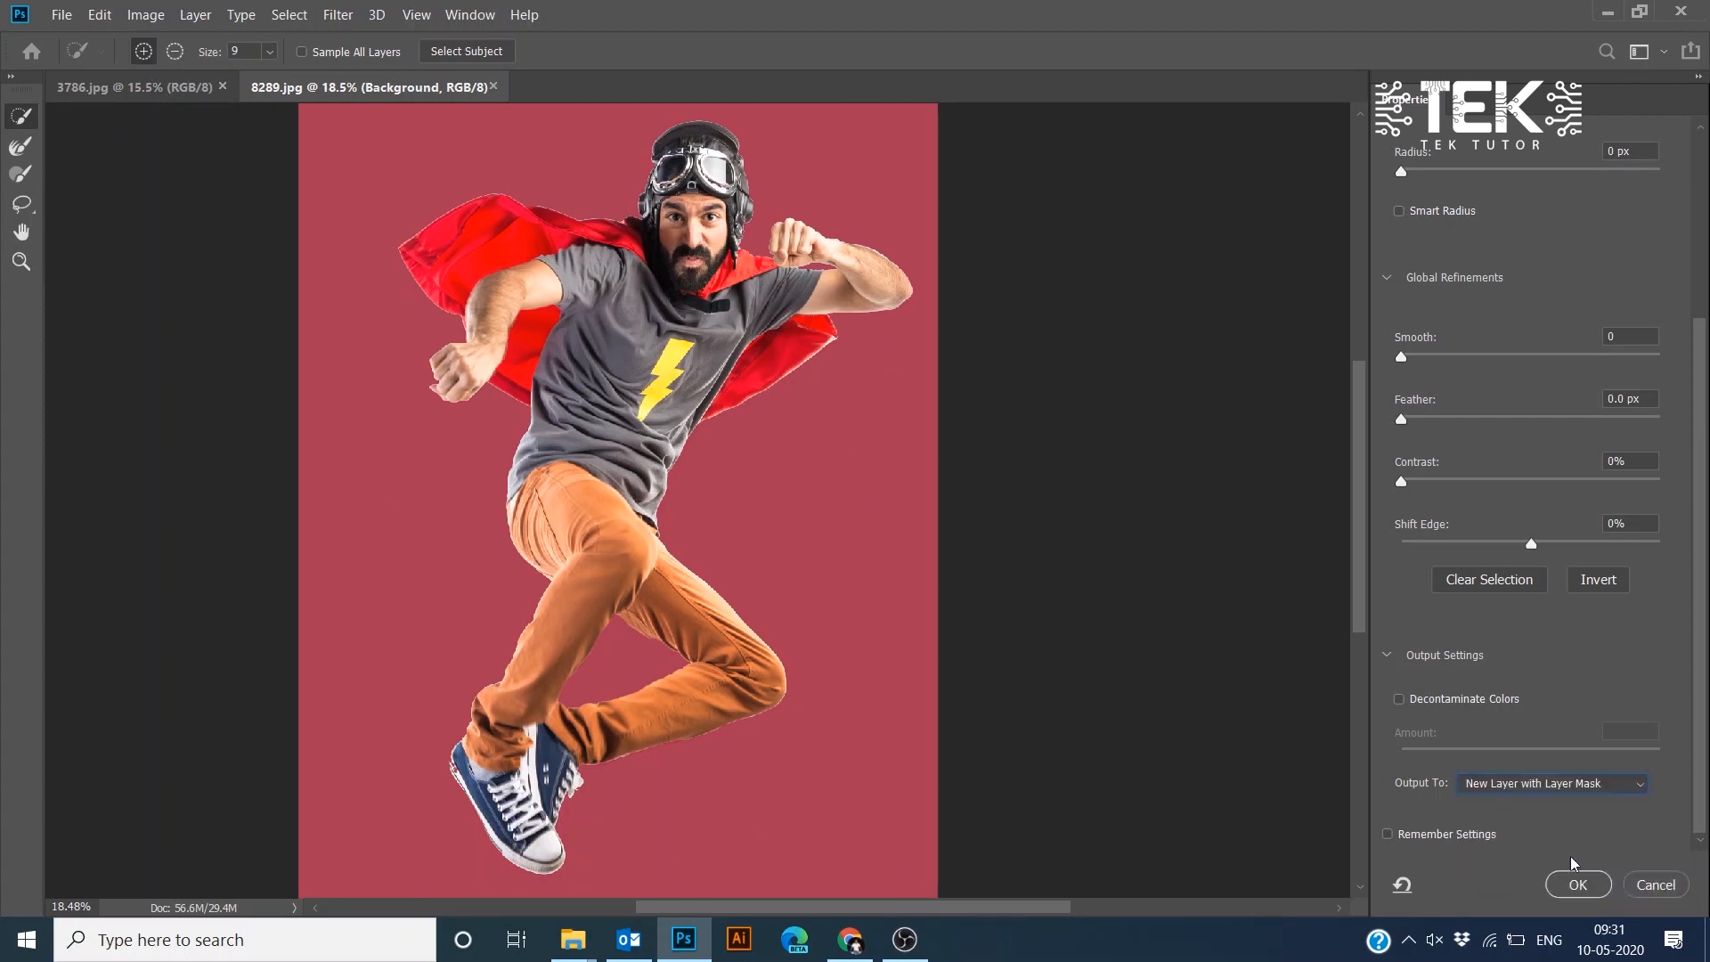
pyautogui.click(1586, 885)
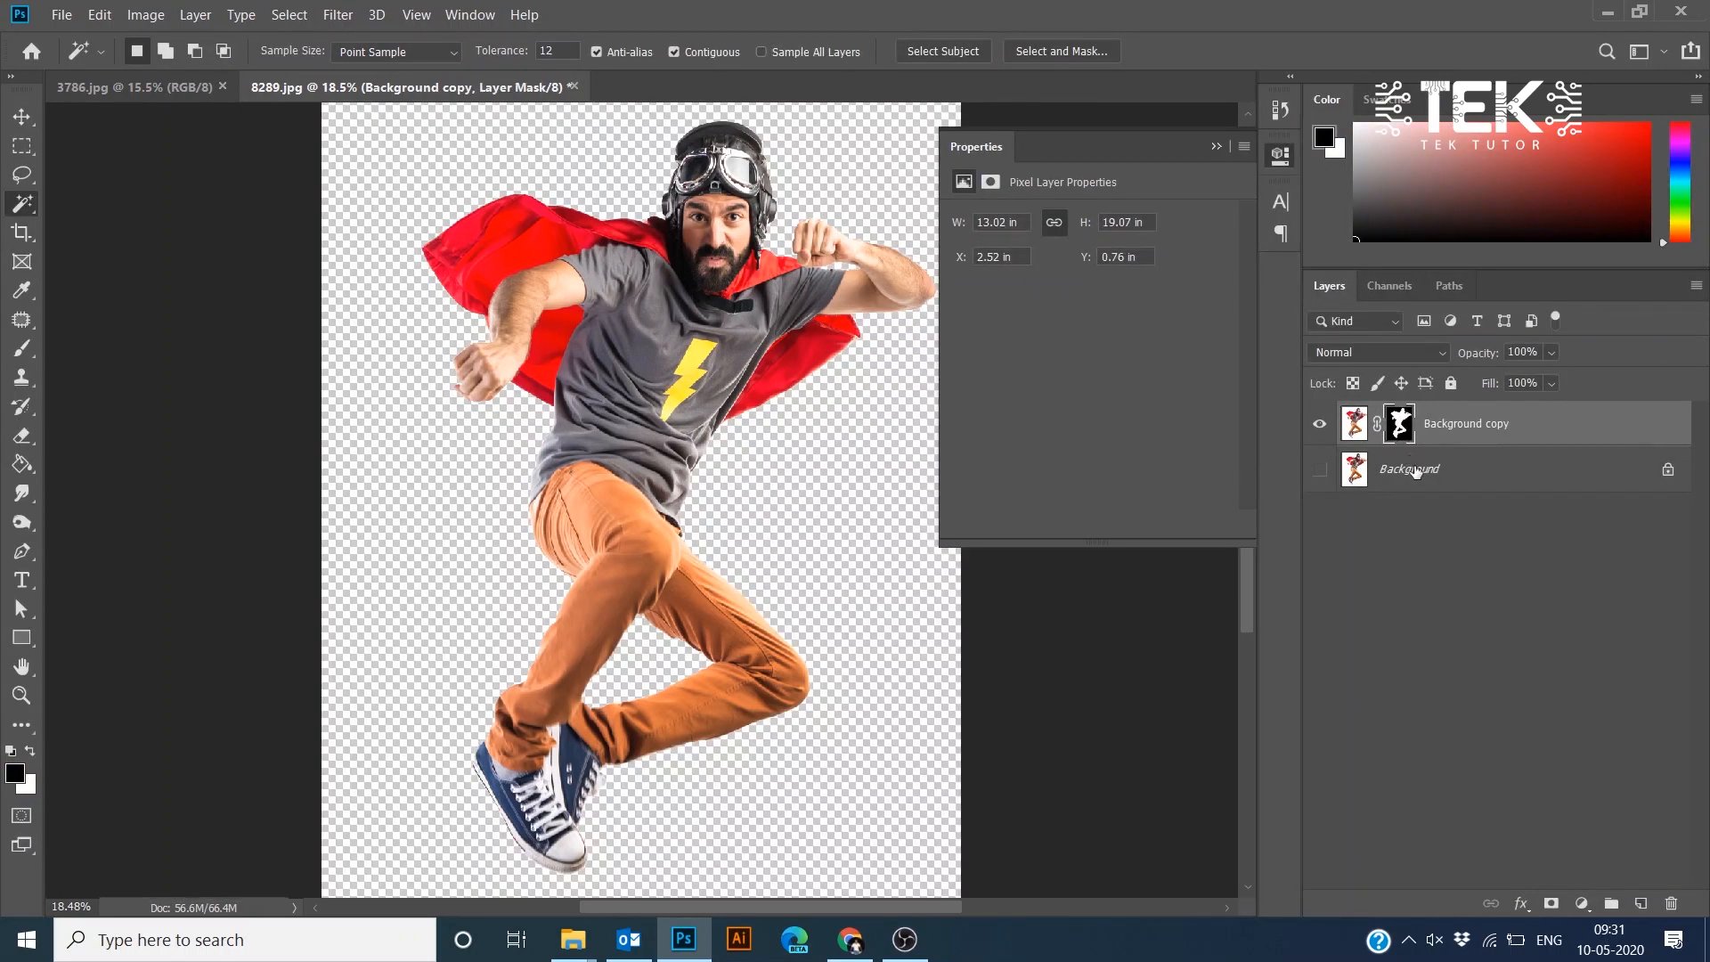
pyautogui.click(1640, 904)
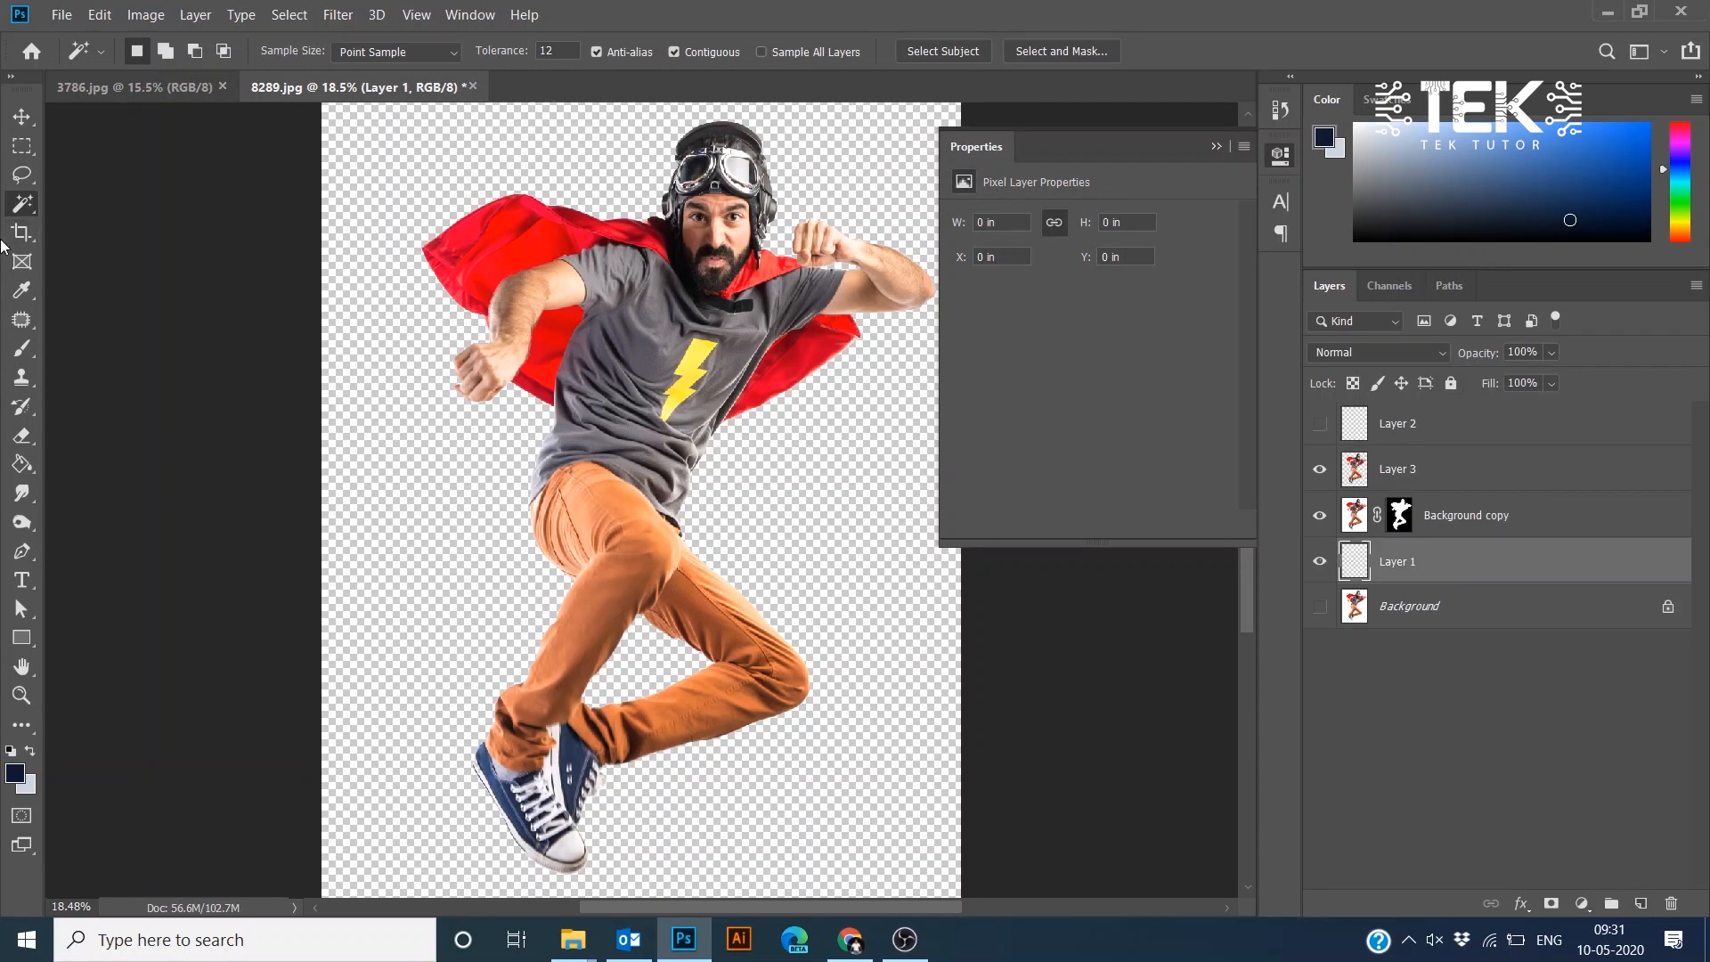
# - Crop the canvas with the W x H x Resolution preset to 1500 px by 1500 px, extending the crop box beyond the image
pyautogui.click(21, 233)
pyautogui.click(180, 51)
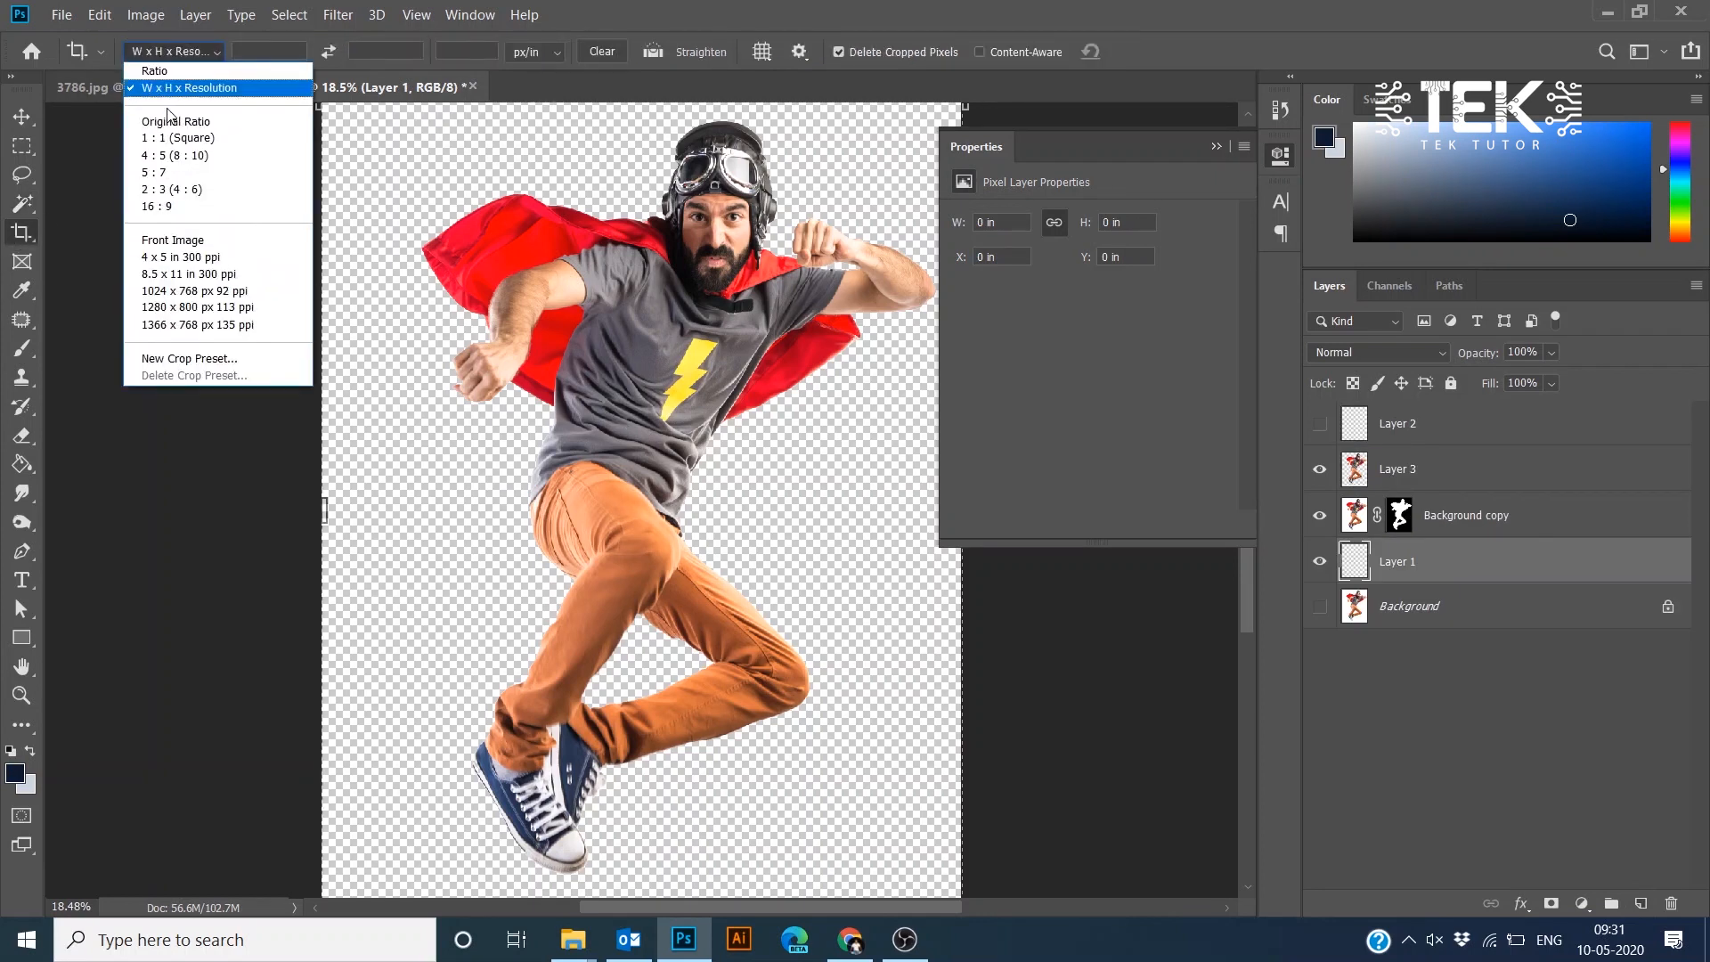
pyautogui.click(188, 88)
pyautogui.write('1500')
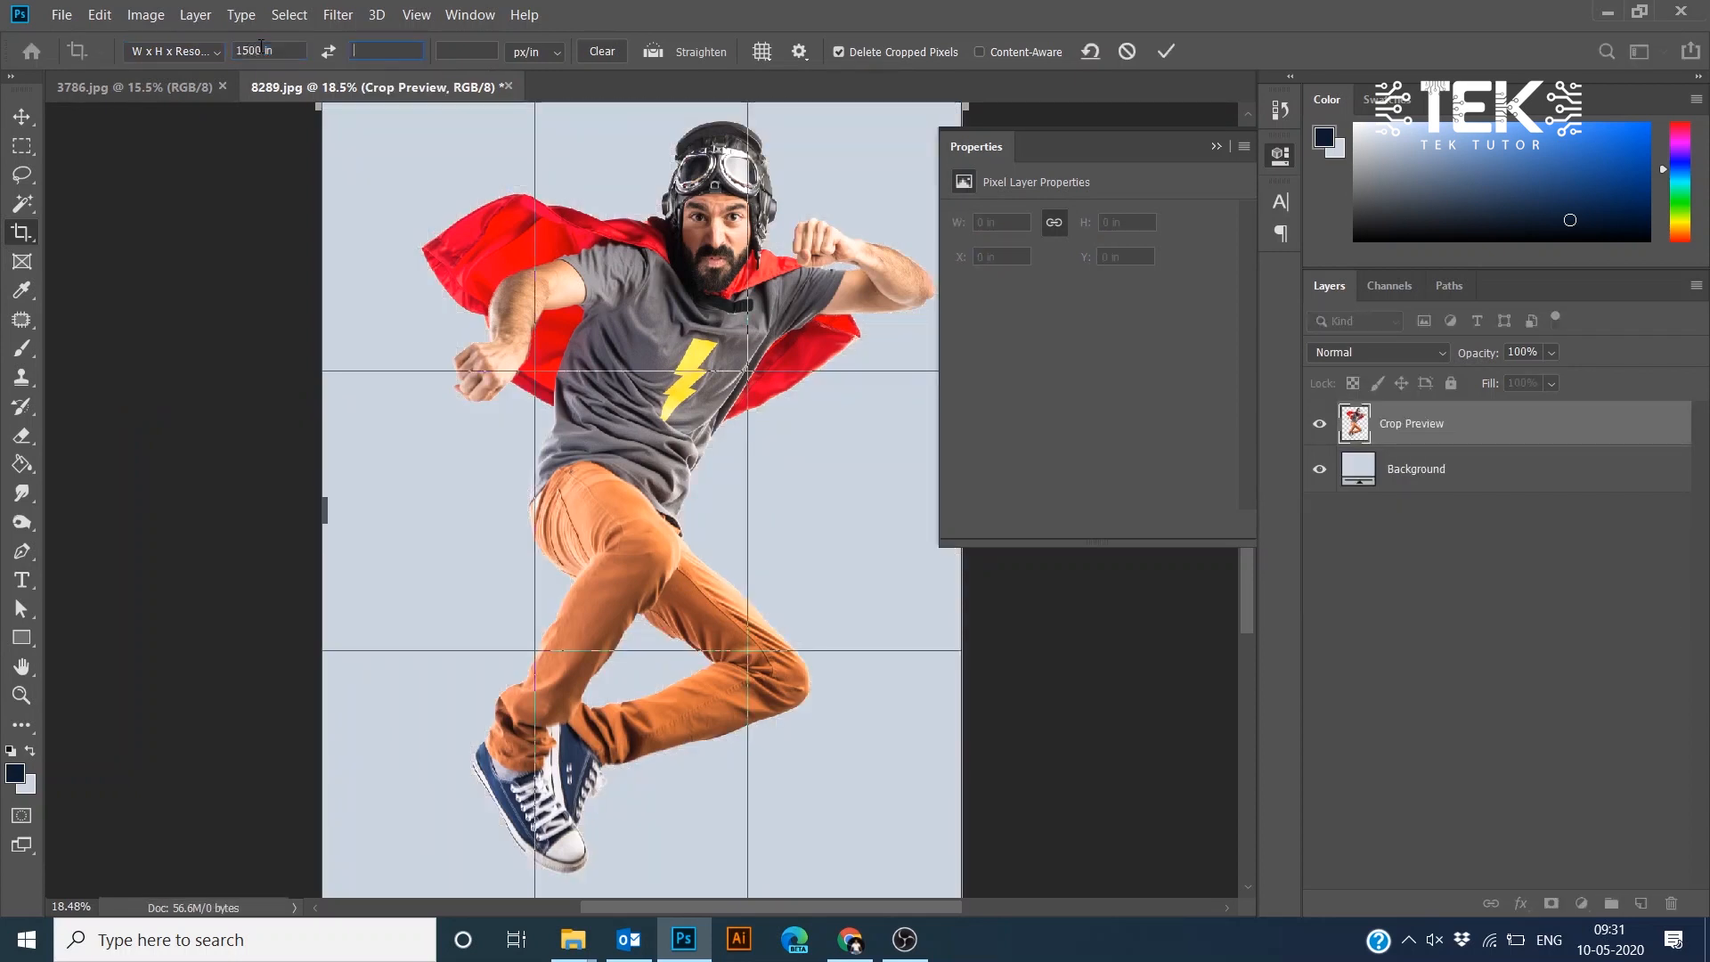
pyautogui.press('Tab')
pyautogui.write('16')
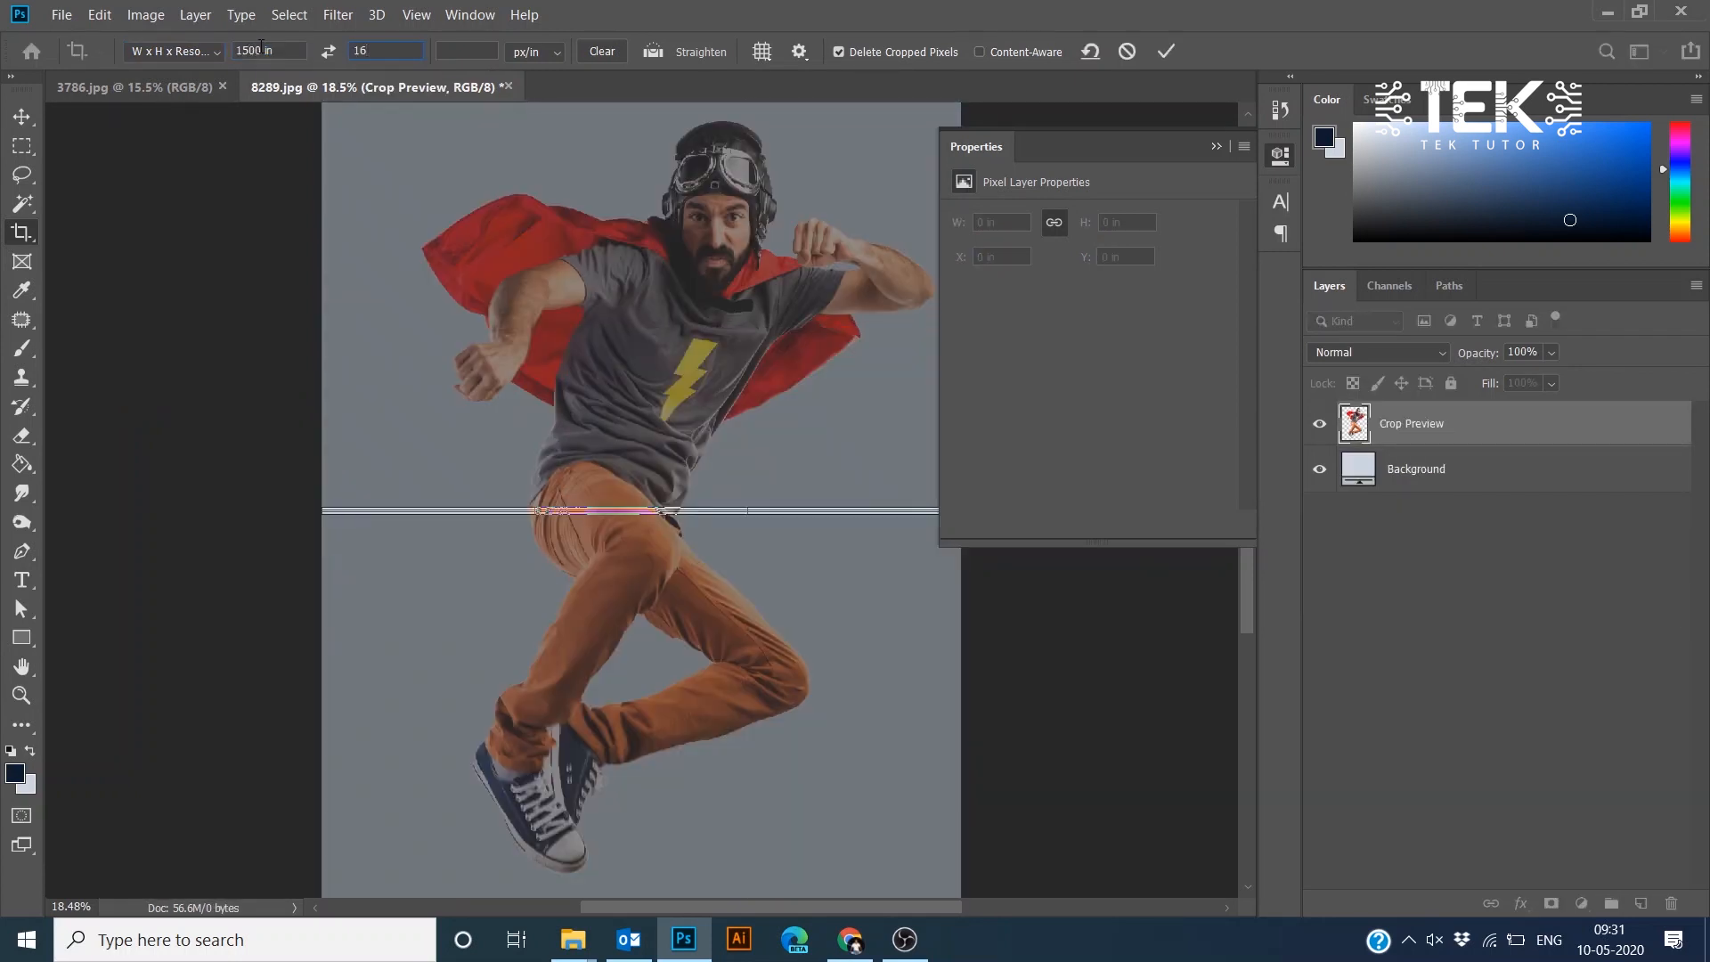
pyautogui.click(261, 46)
pyautogui.write('12')
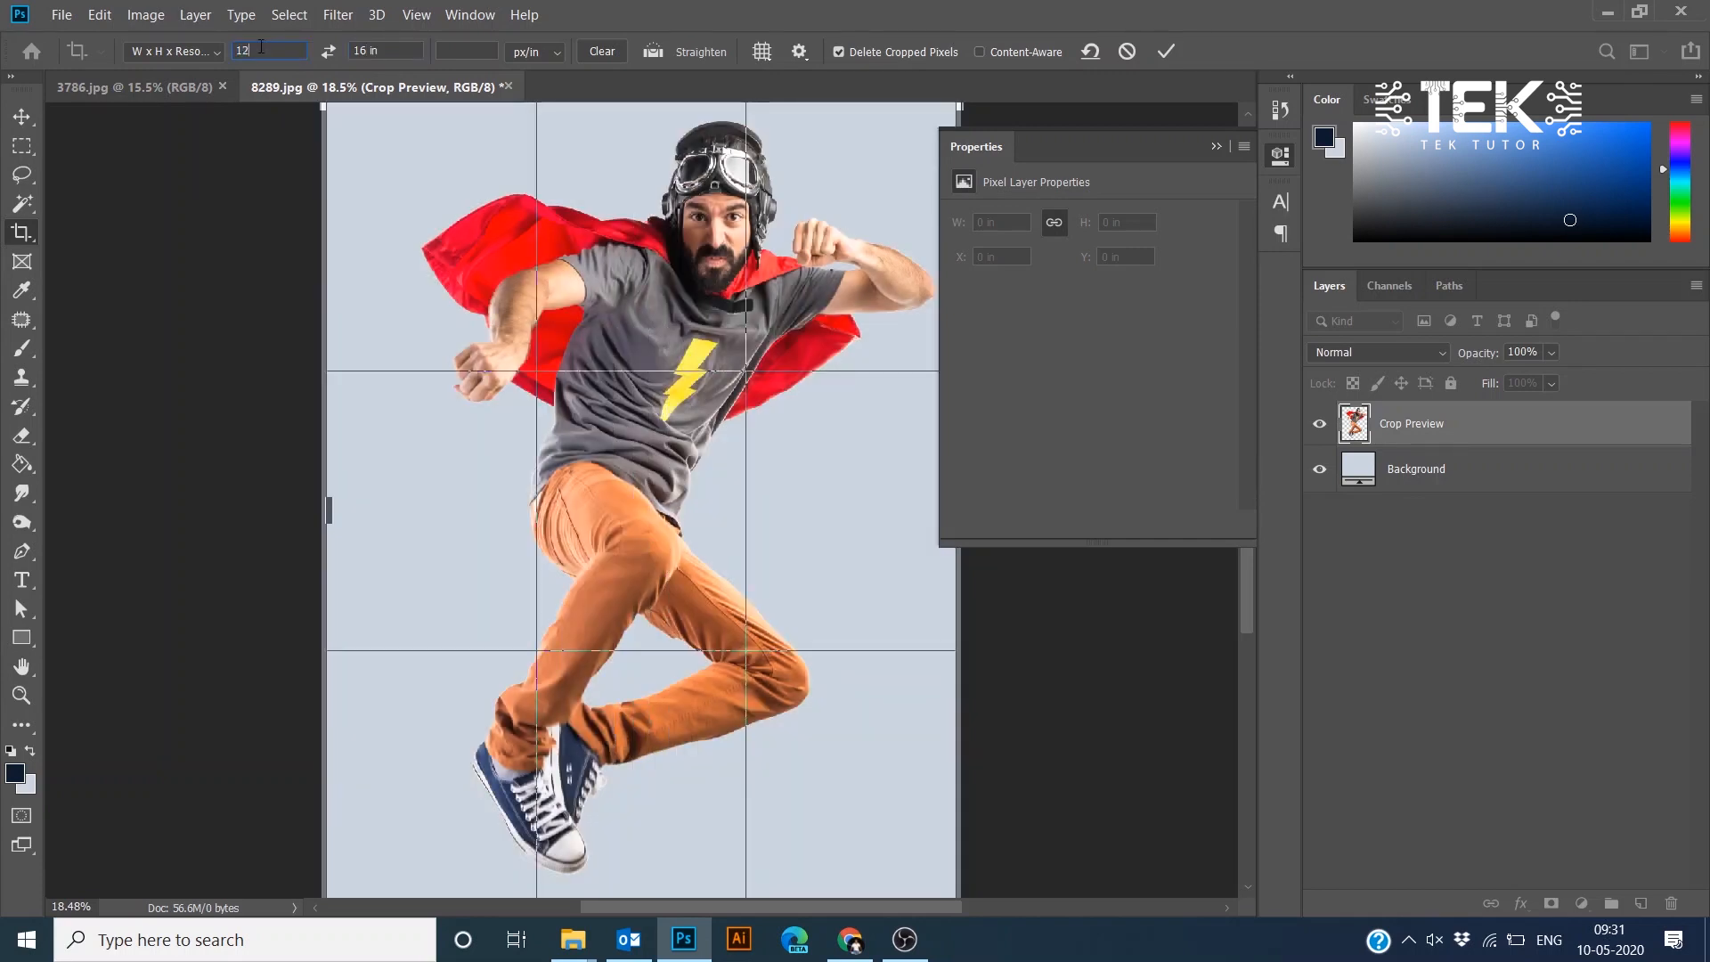
pyautogui.press('BackSpace')
pyautogui.press('BackSpace')
pyautogui.write('15')
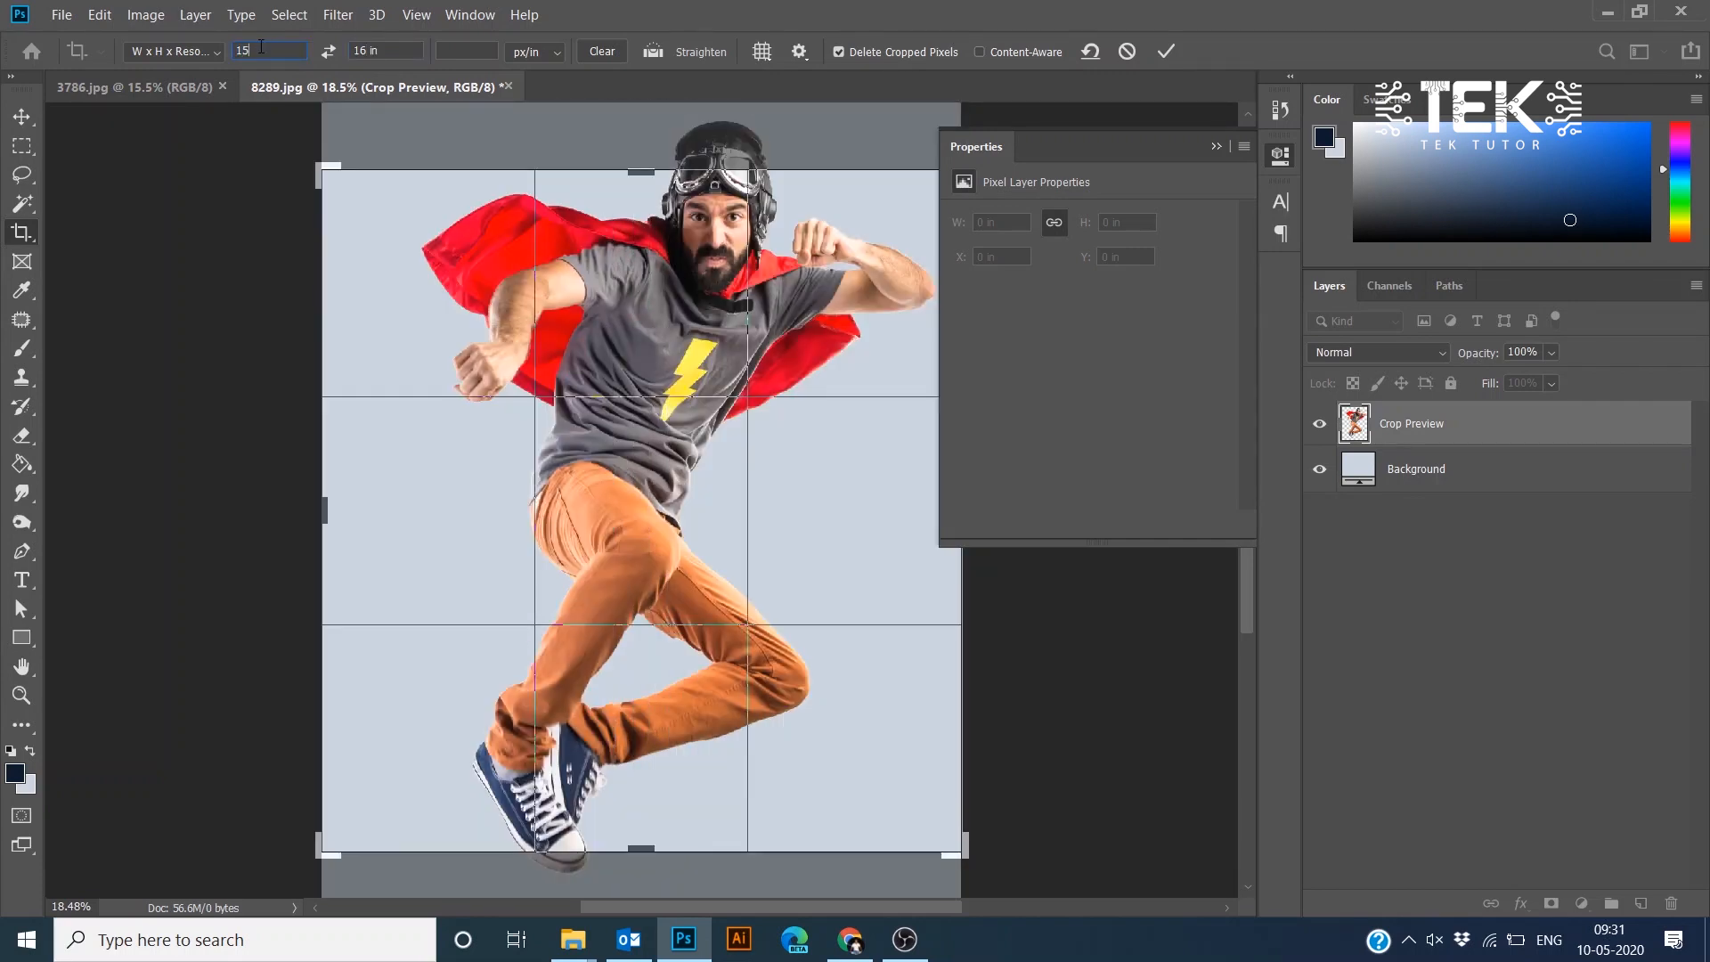
pyautogui.write('00 px')
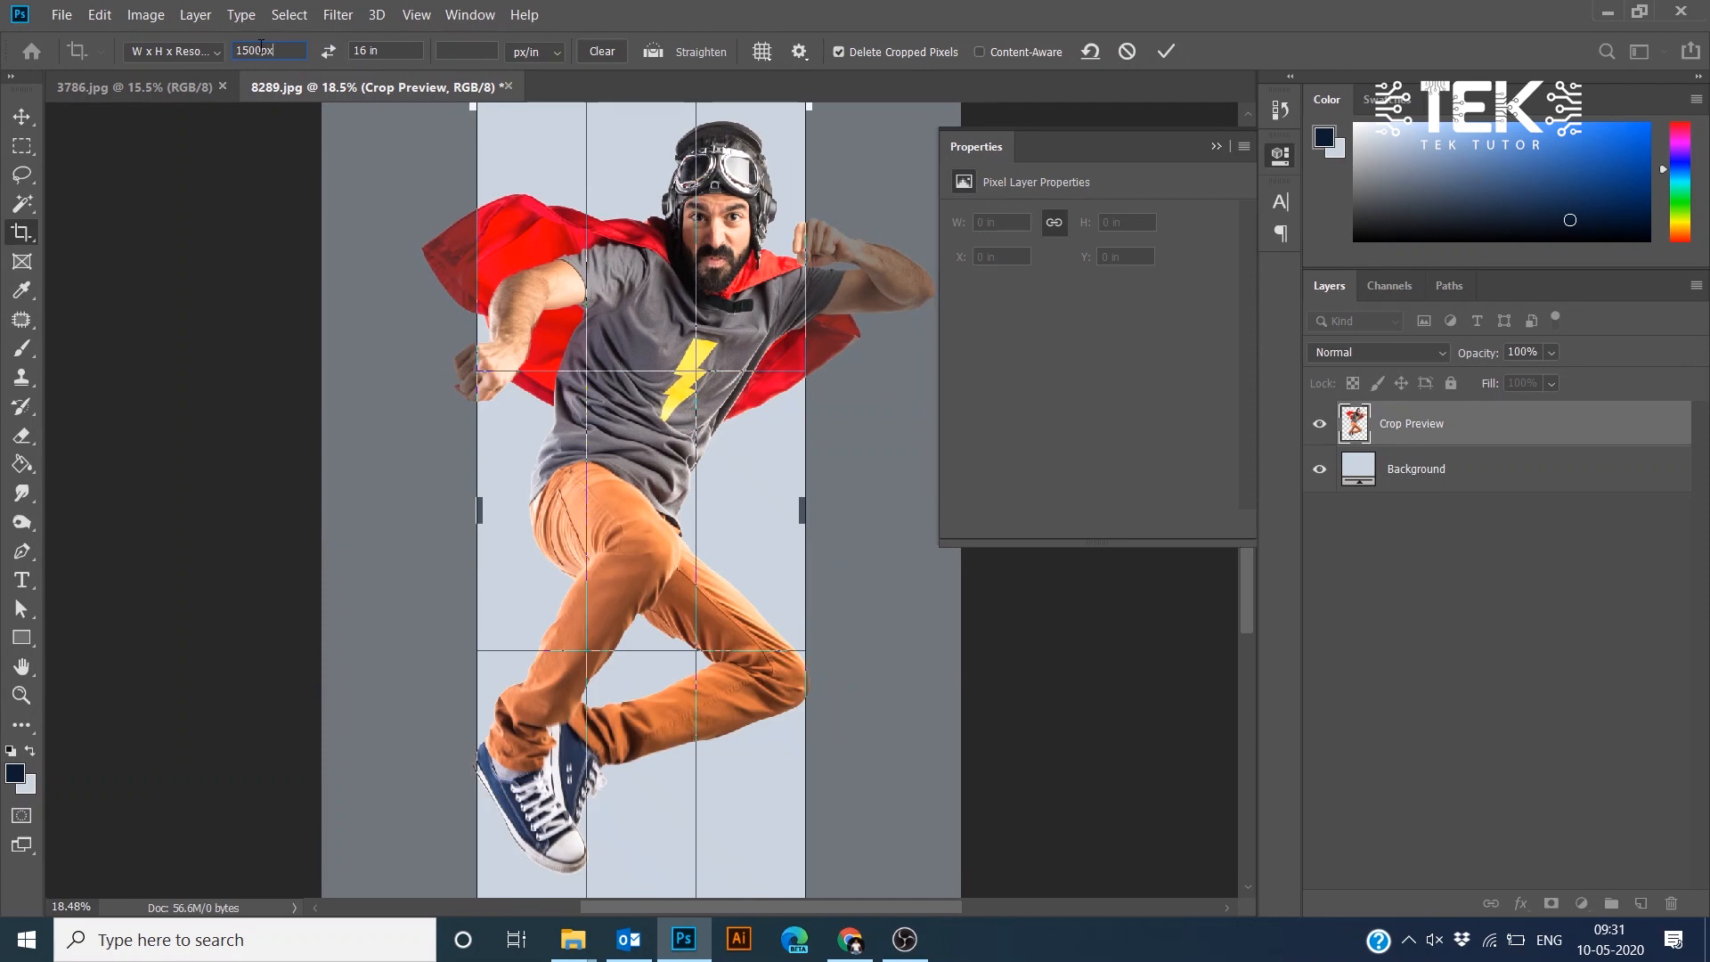
pyautogui.press('Tab')
pyautogui.write('1500')
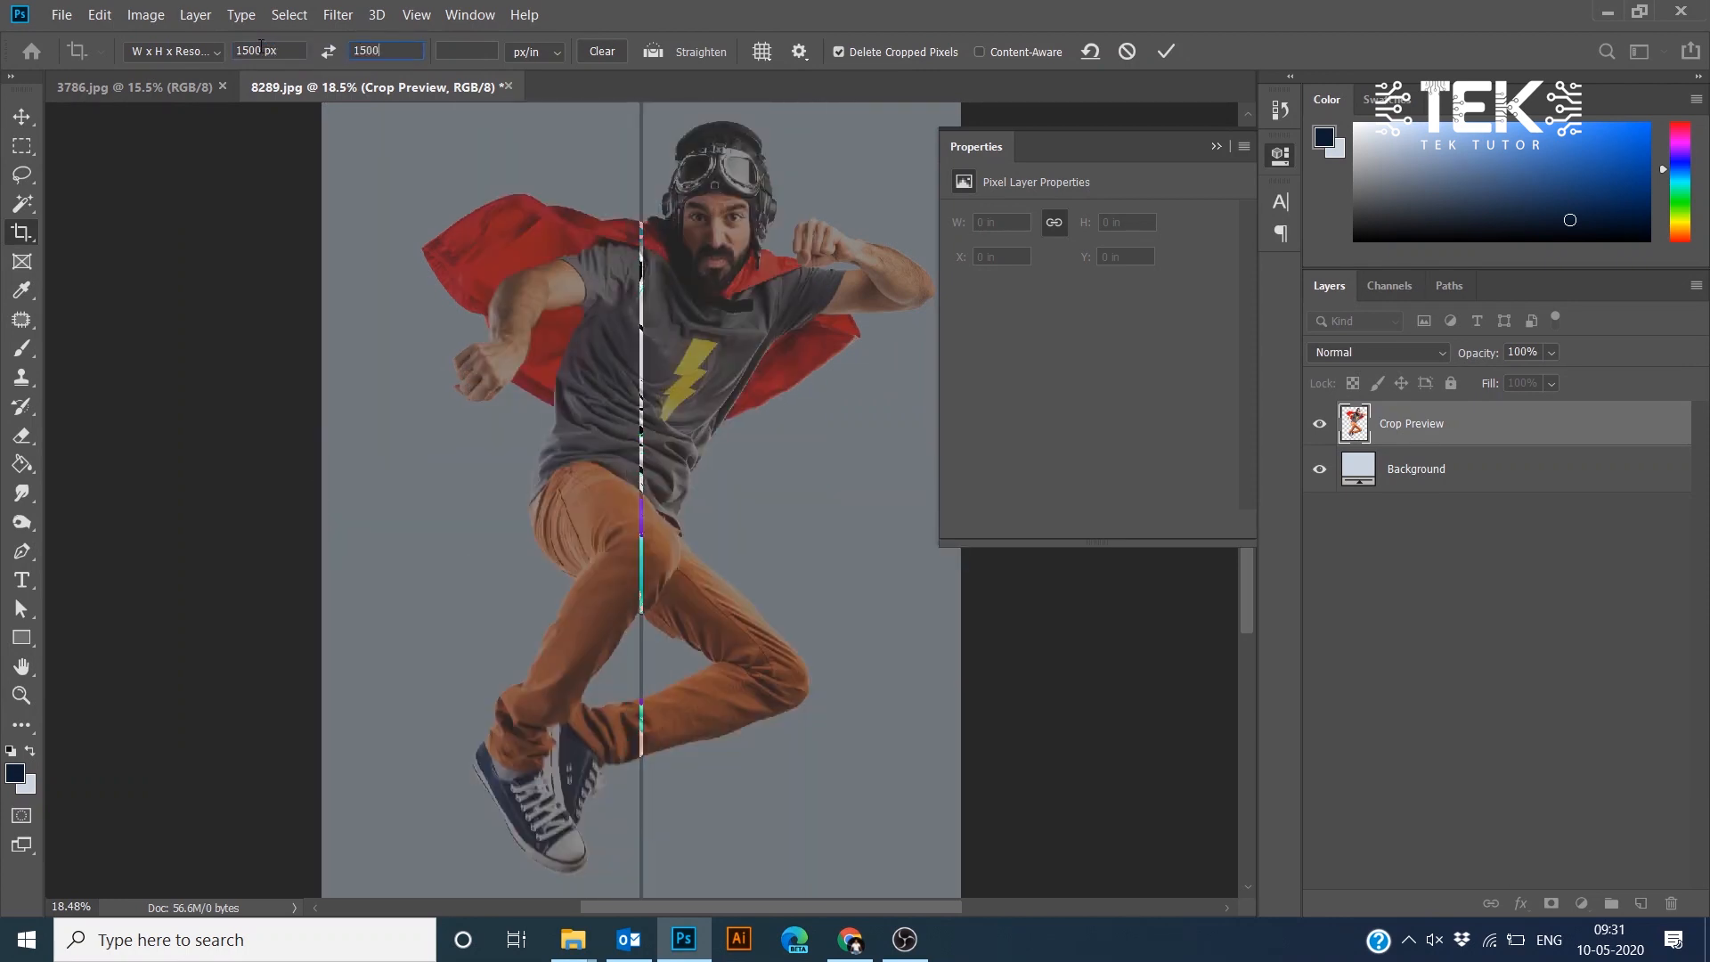
pyautogui.write('px')
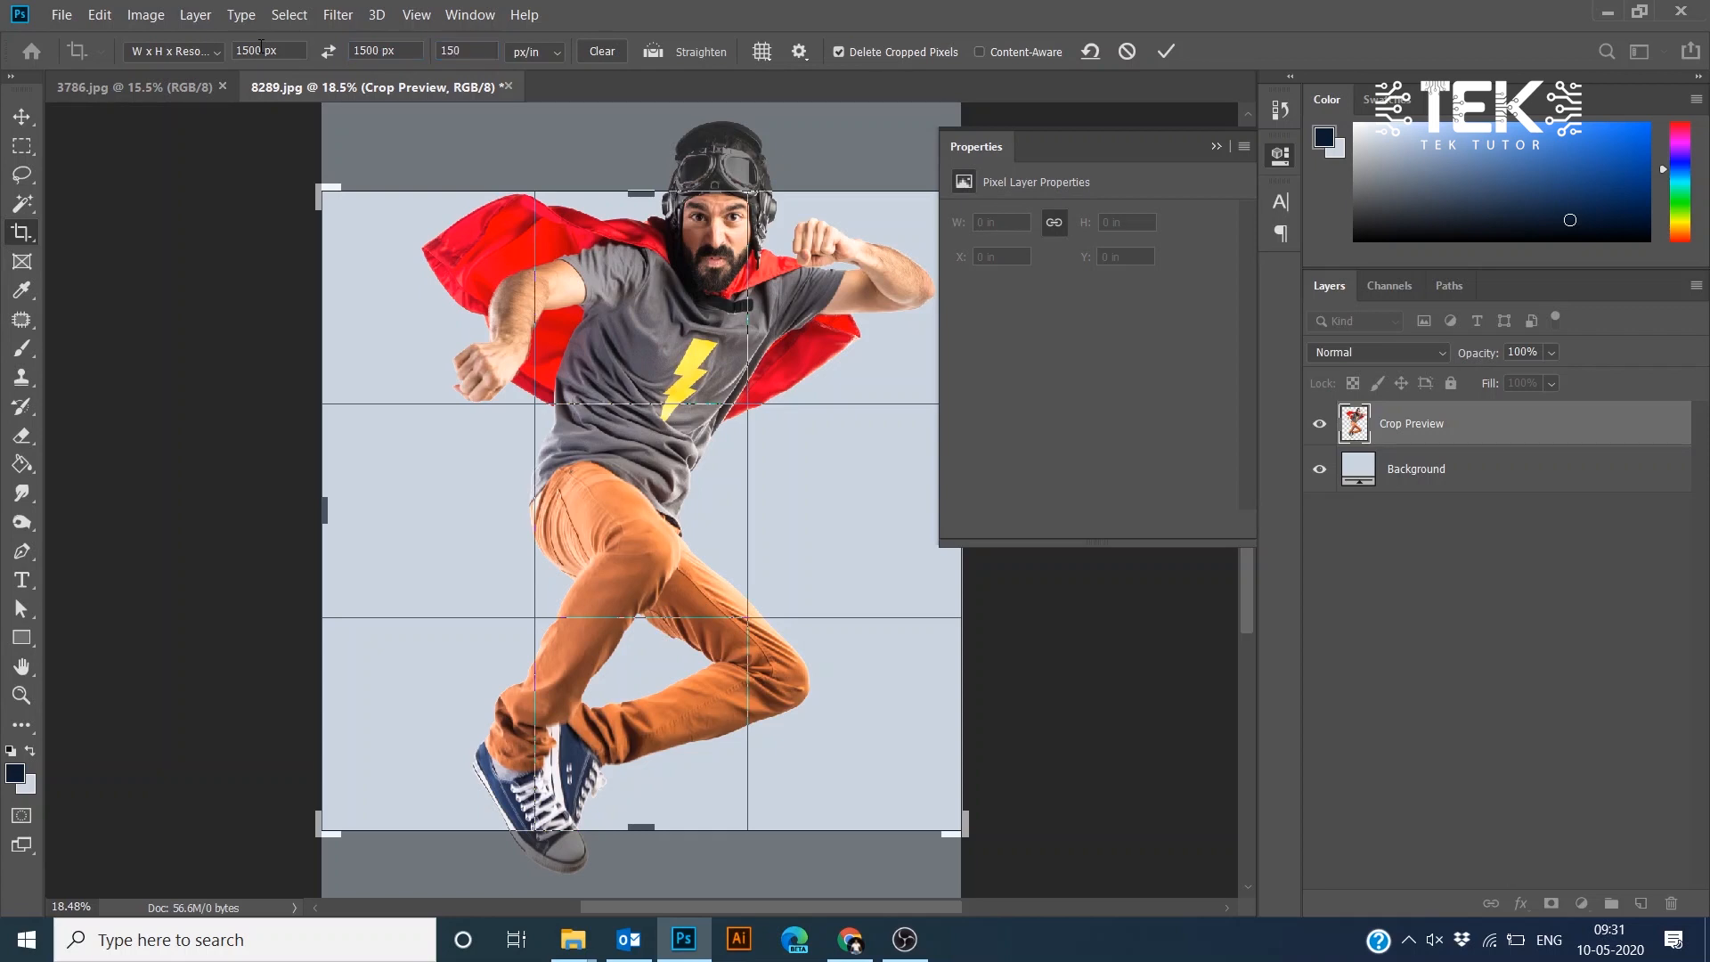
pyautogui.scroll(-5, 422, 286)
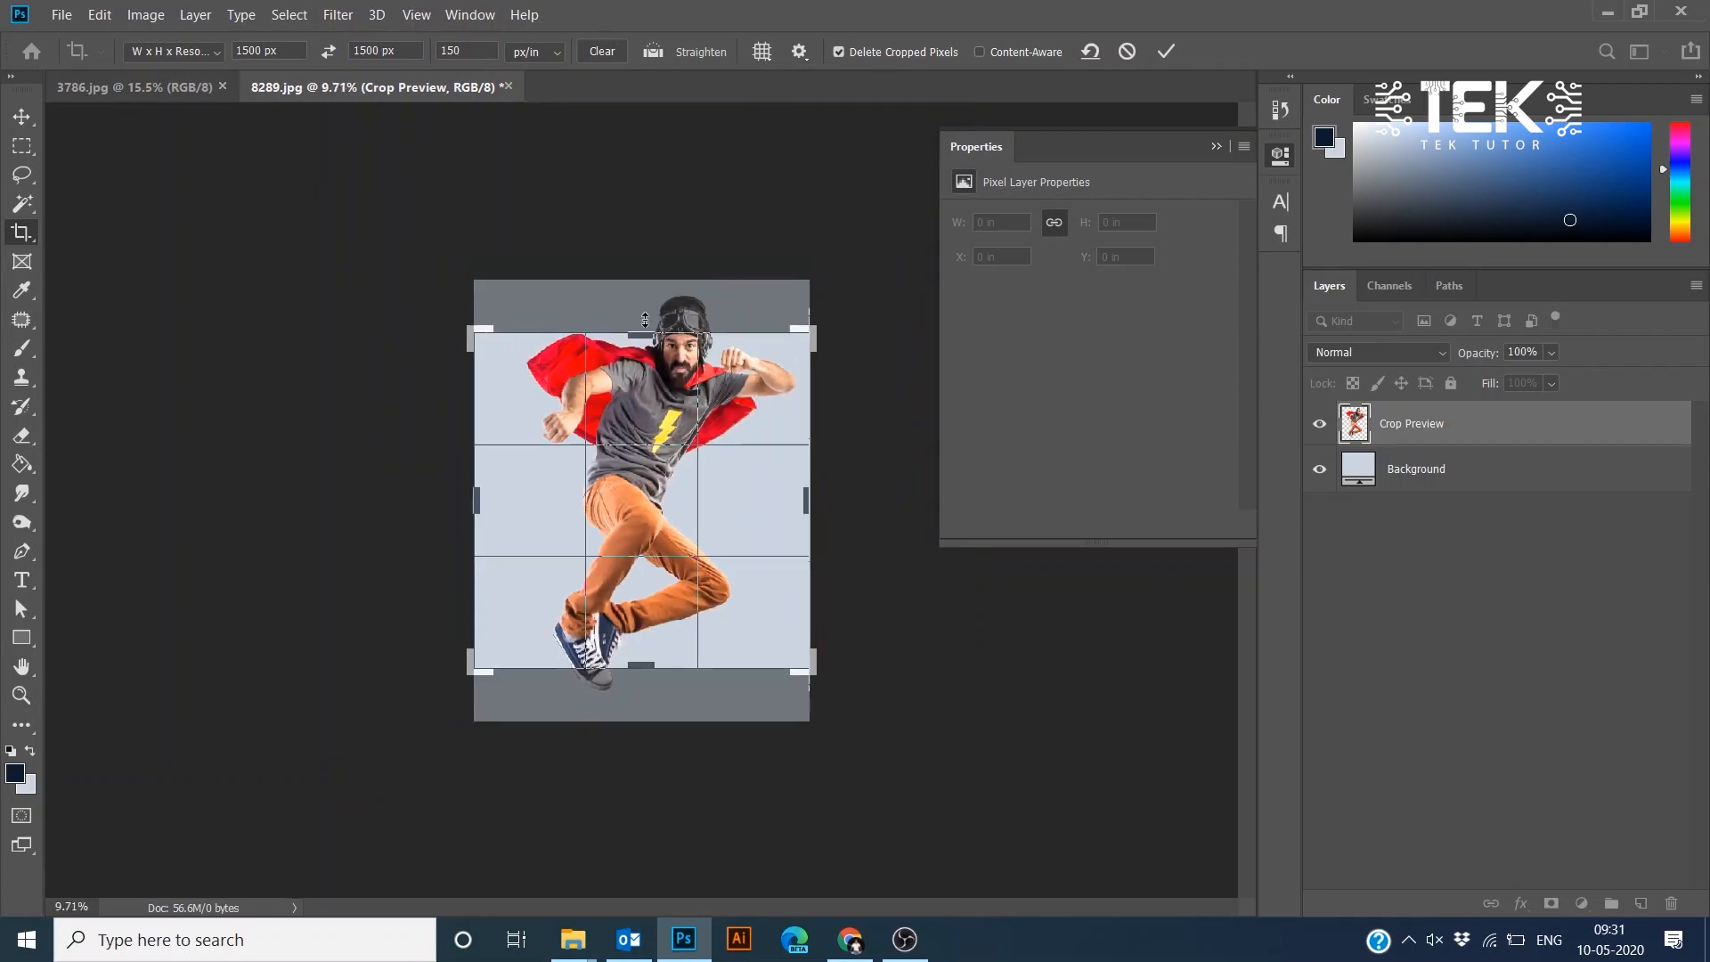
pyautogui.moveTo(813, 330); pyautogui.dragTo(955, 273)
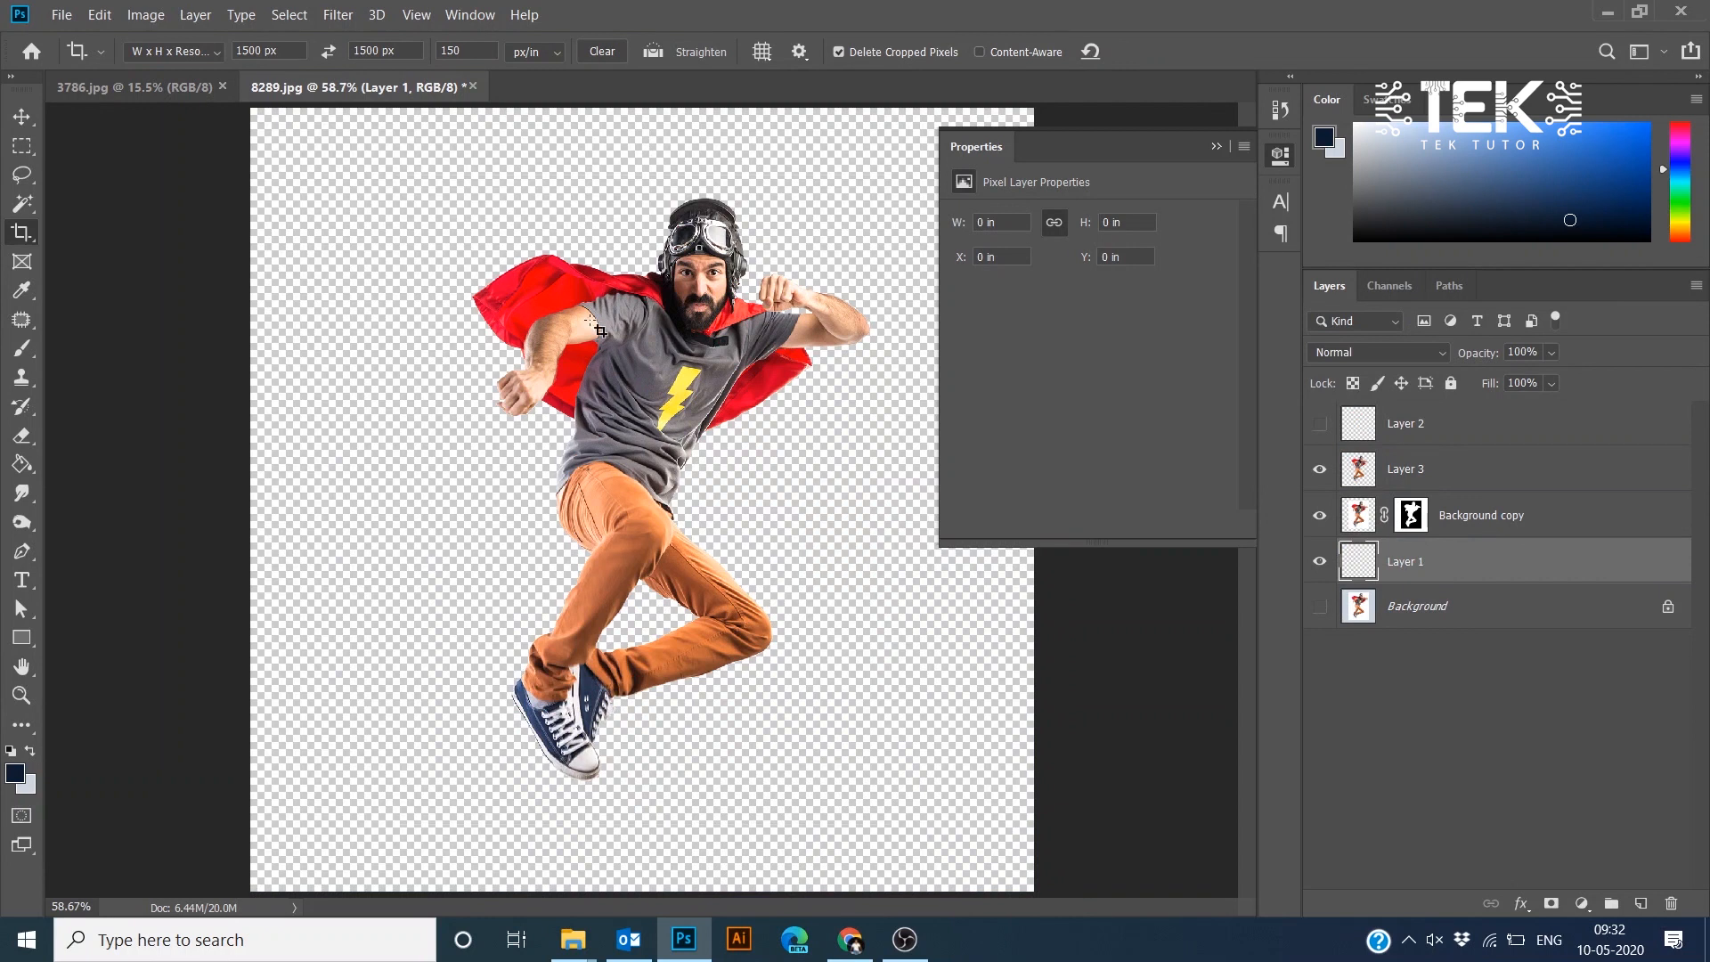
# - Check the image's color mode in the Image Mode submenu
pyautogui.click(138, 16)
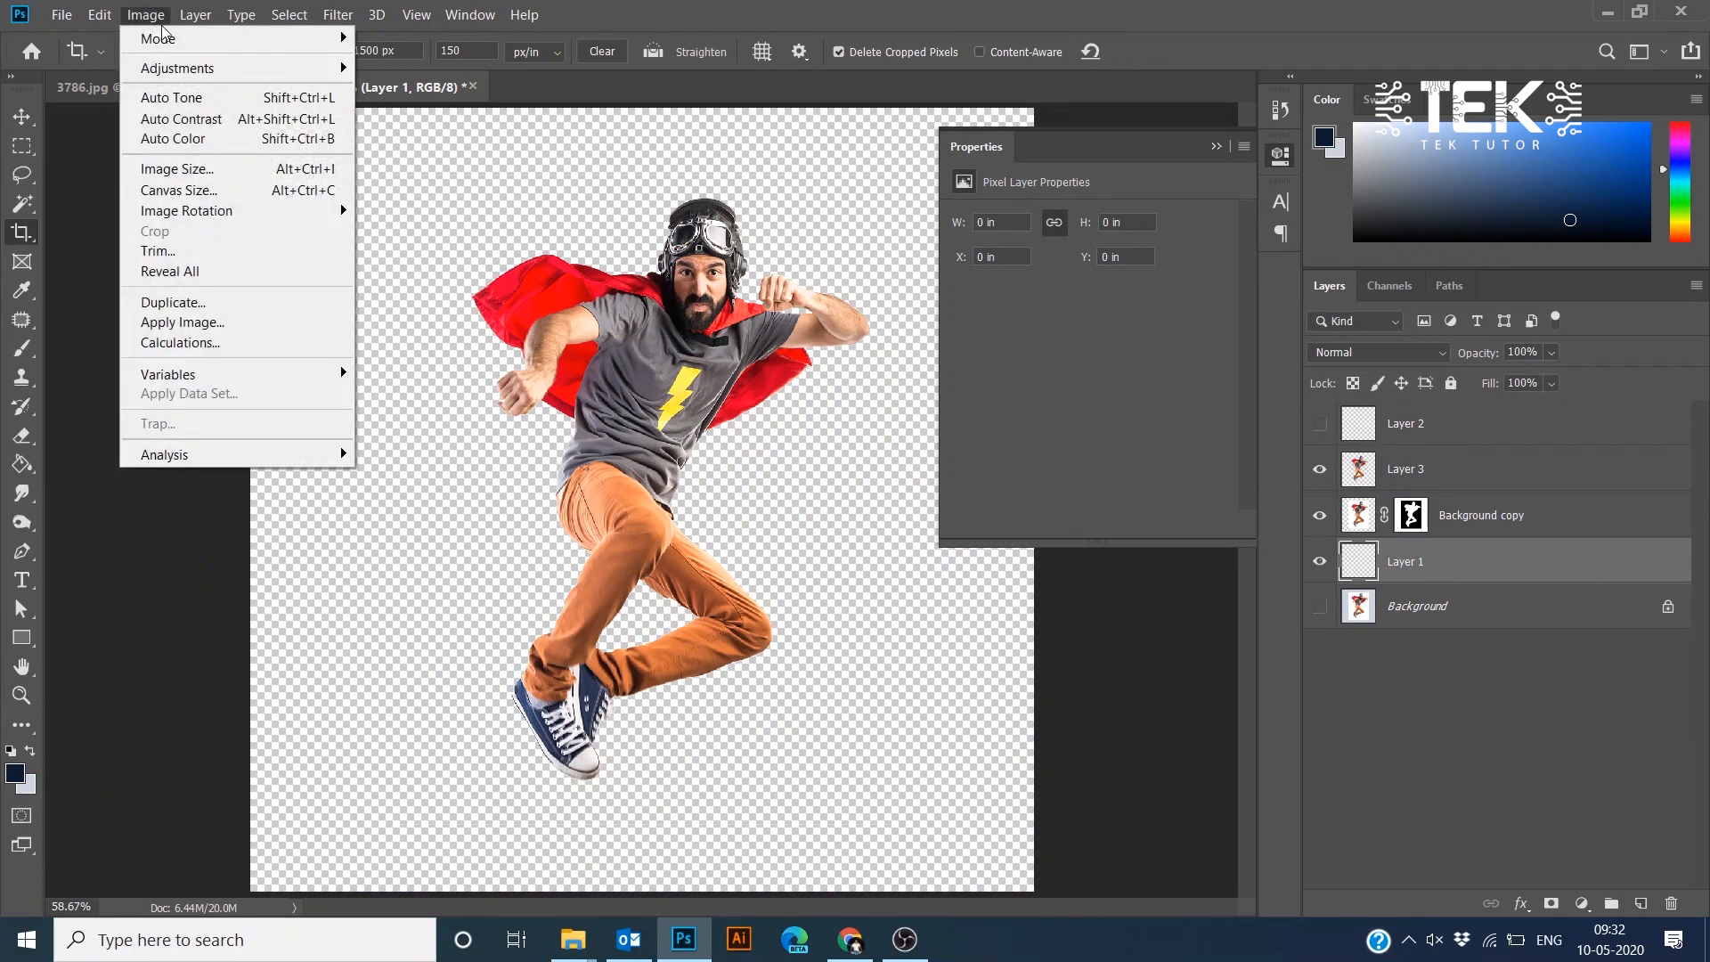
pyautogui.moveTo(162, 37)
pyautogui.click(389, 123)
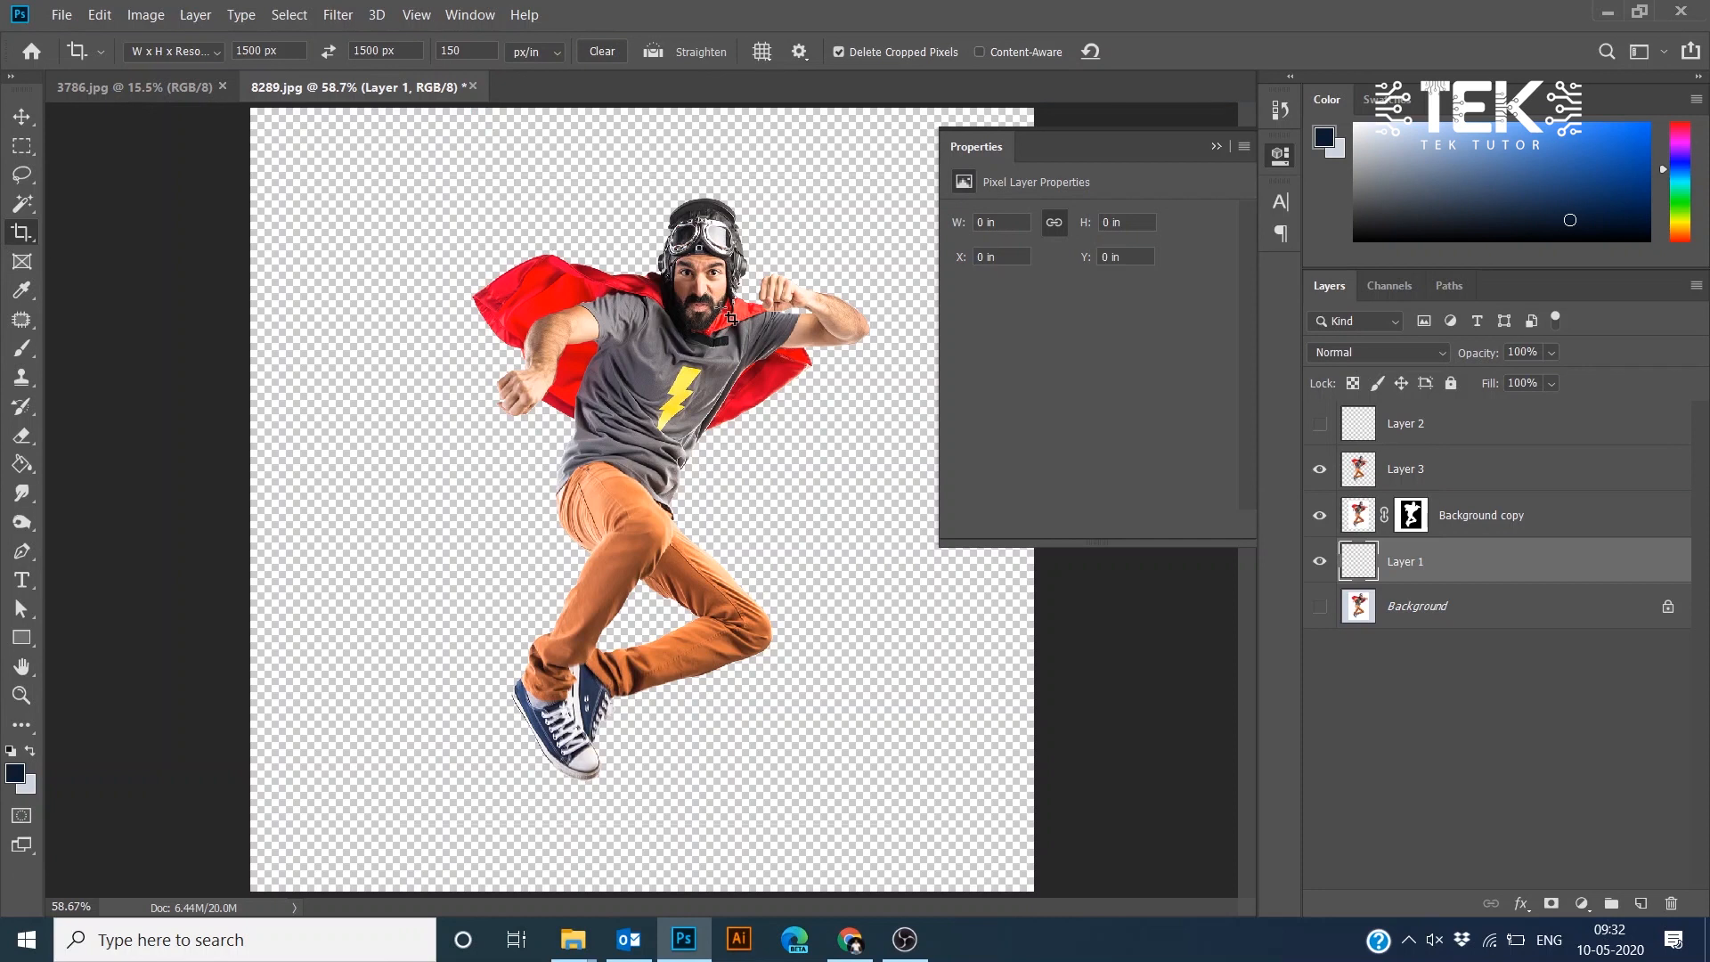
# - Draw a thin vertical marquee selection about 2.2 in tall through the arm and cape
pyautogui.scroll(6, 658, 326)
pyautogui.moveTo(534, 207); pyautogui.dragTo(426, 530)
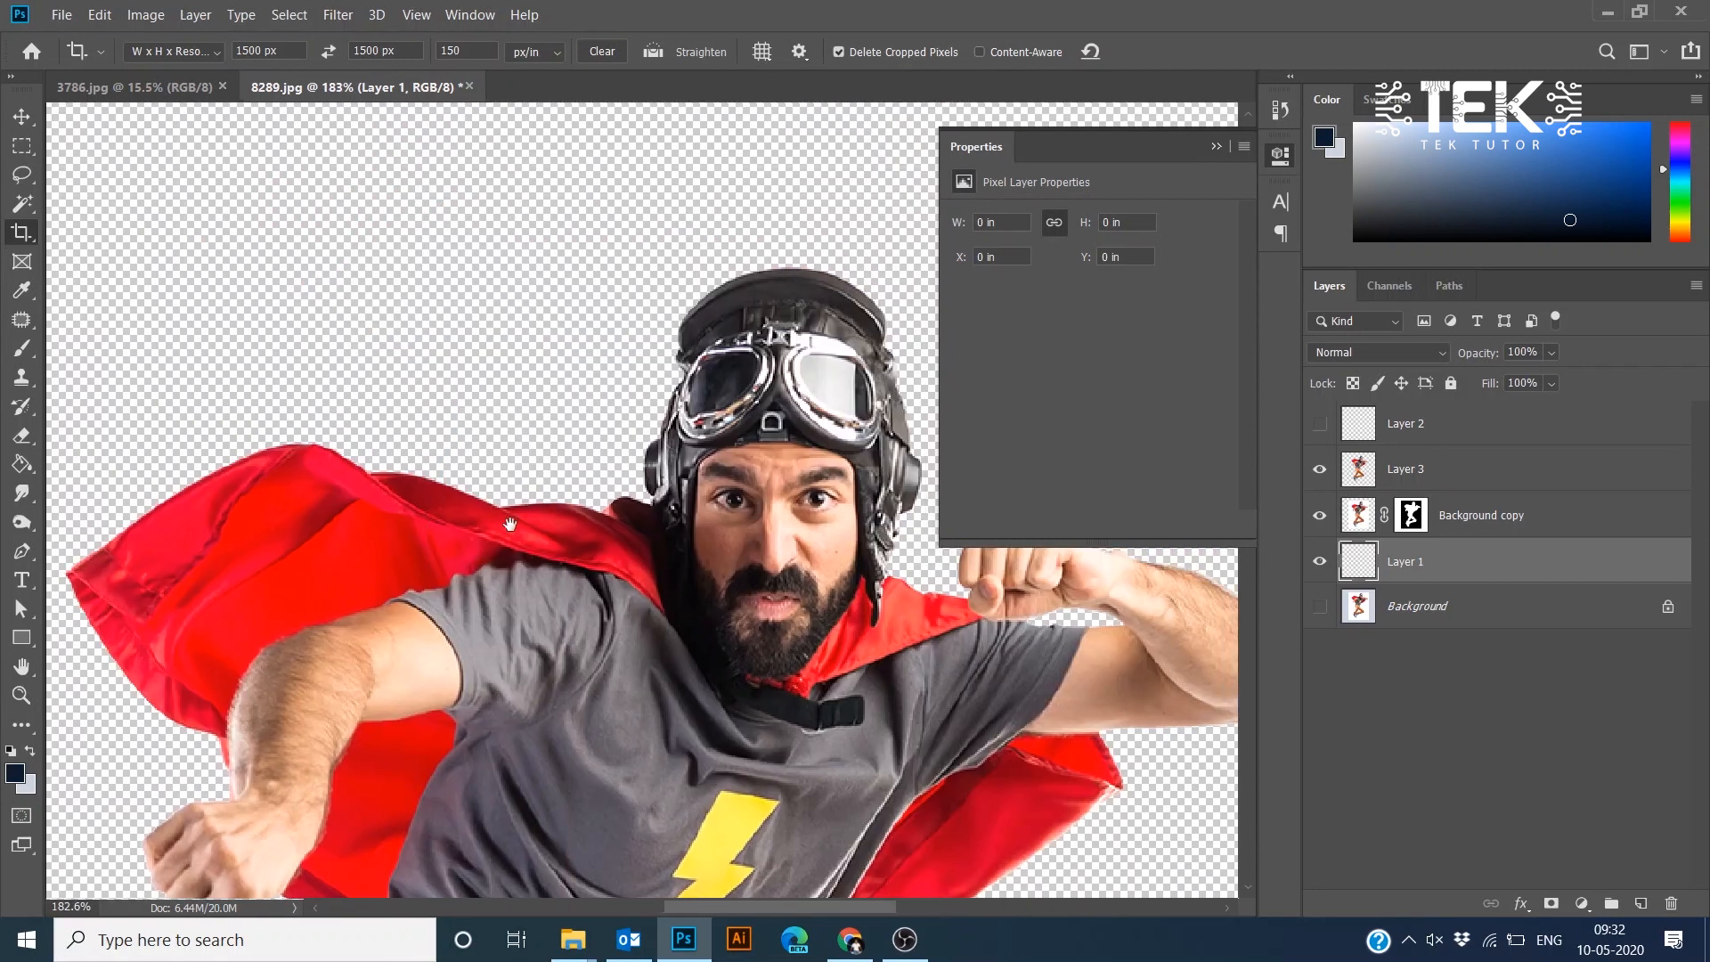
pyautogui.press('m')
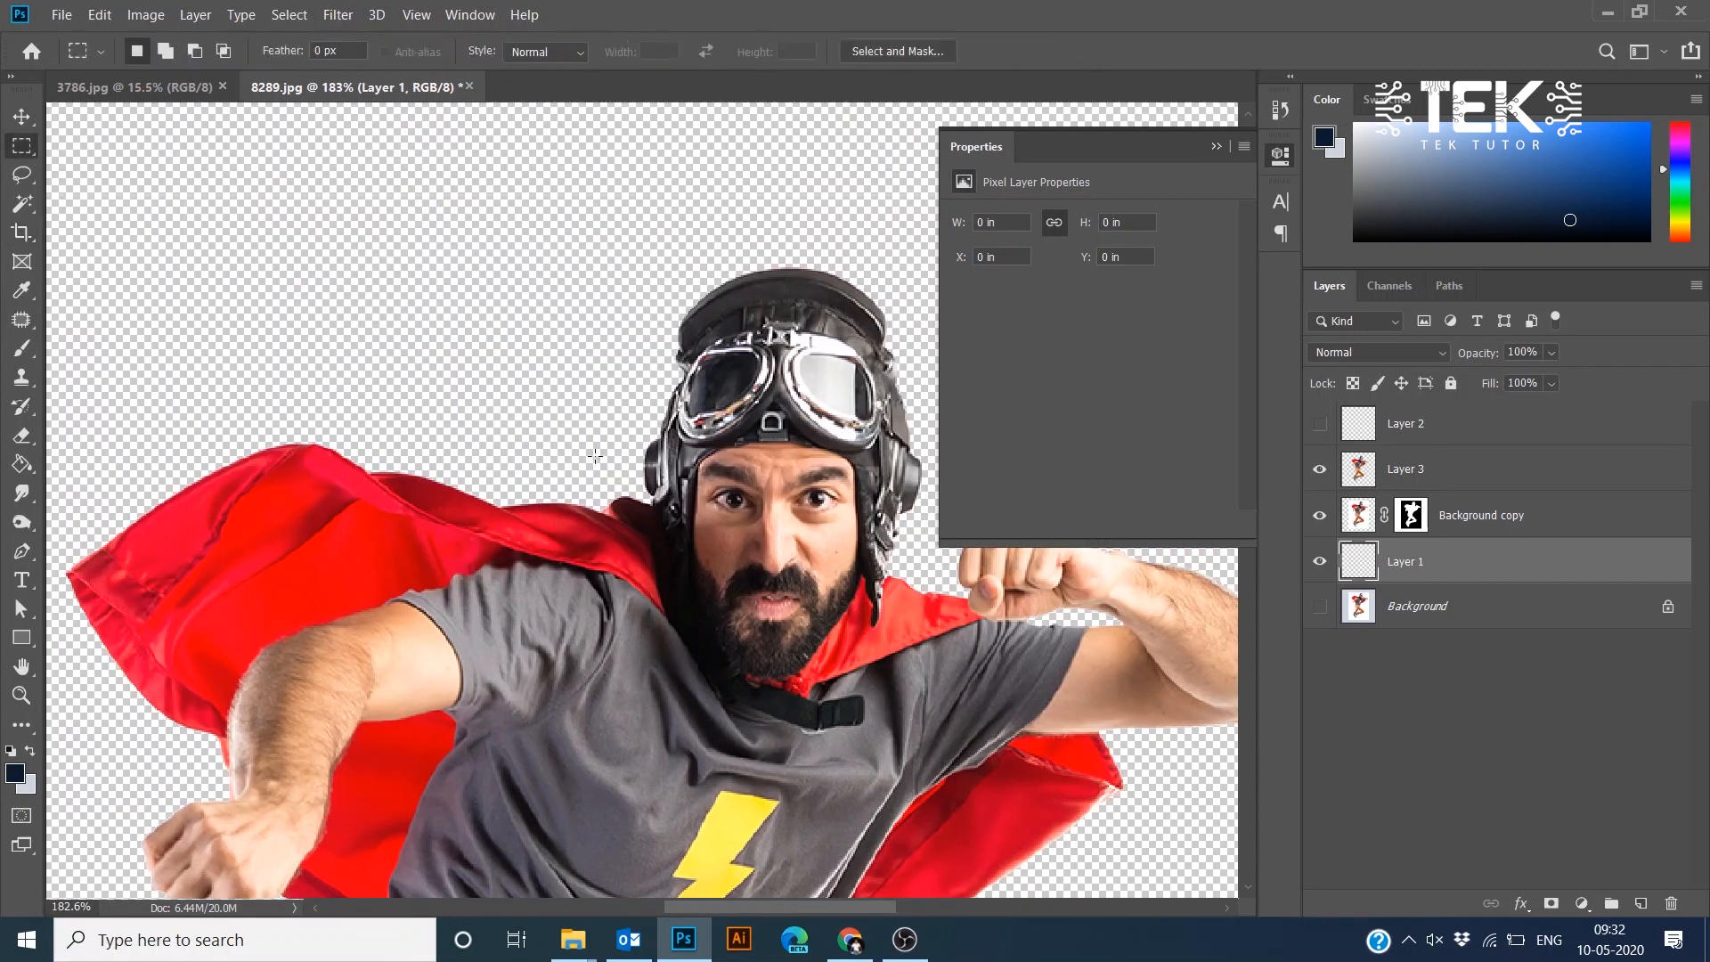
pyautogui.moveTo(541, 497); pyautogui.dragTo(678, 301)
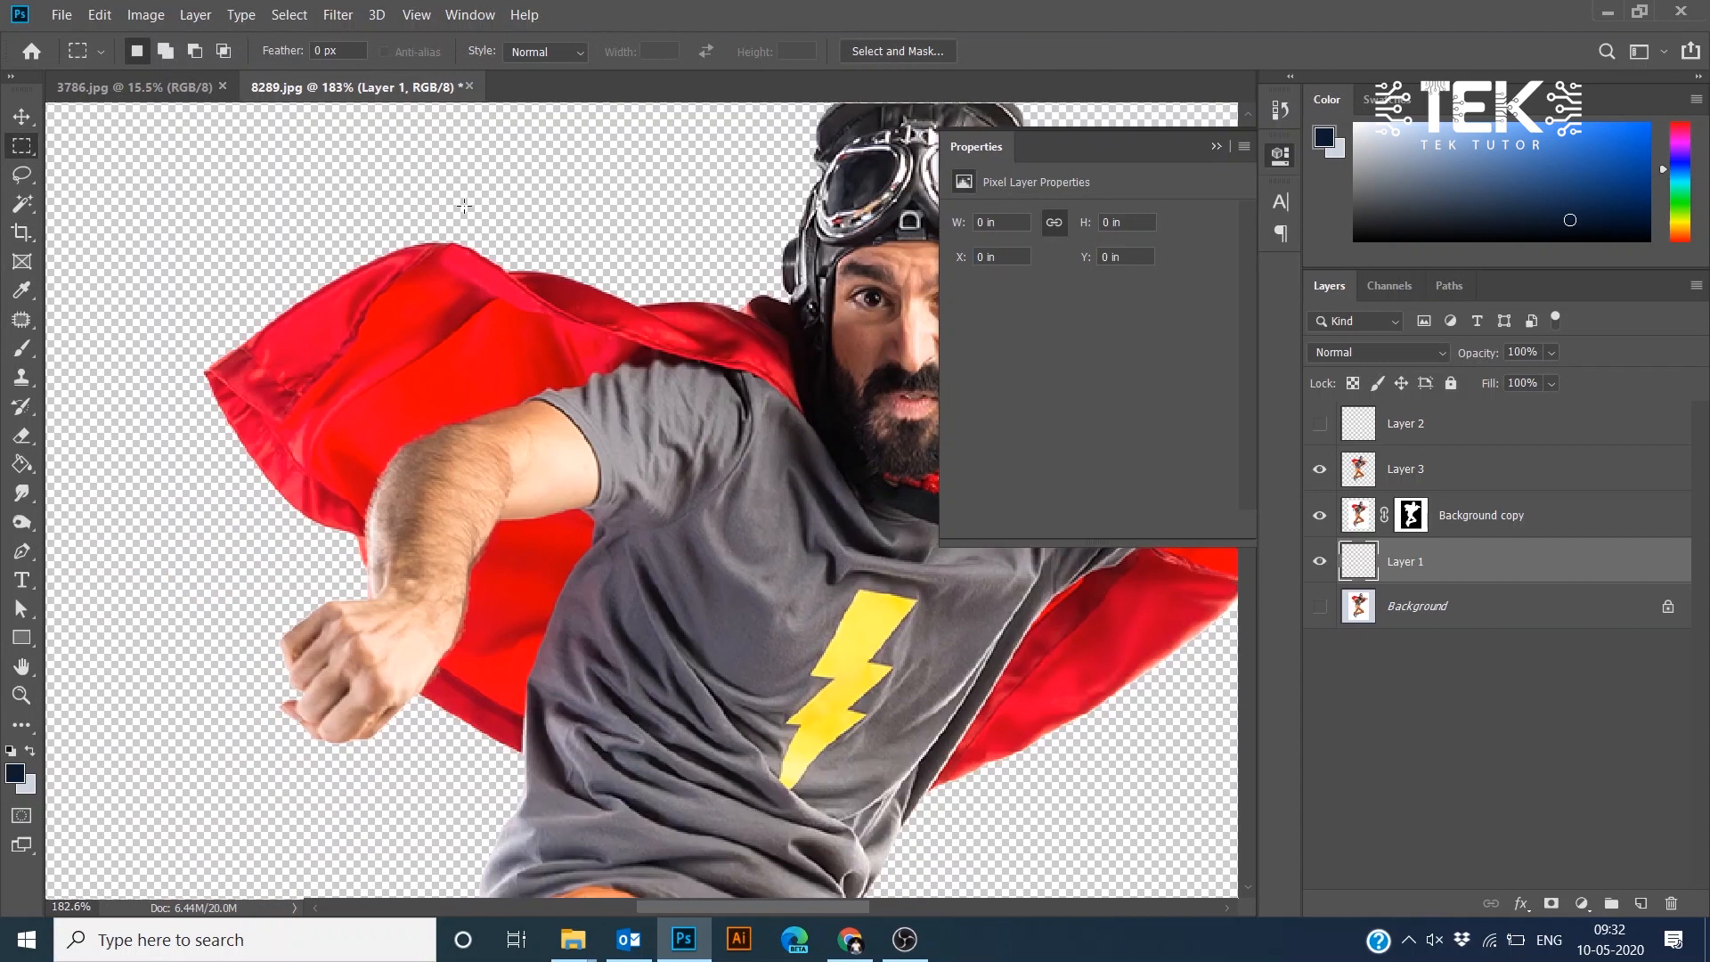
pyautogui.moveTo(456, 197); pyautogui.dragTo(456, 728)
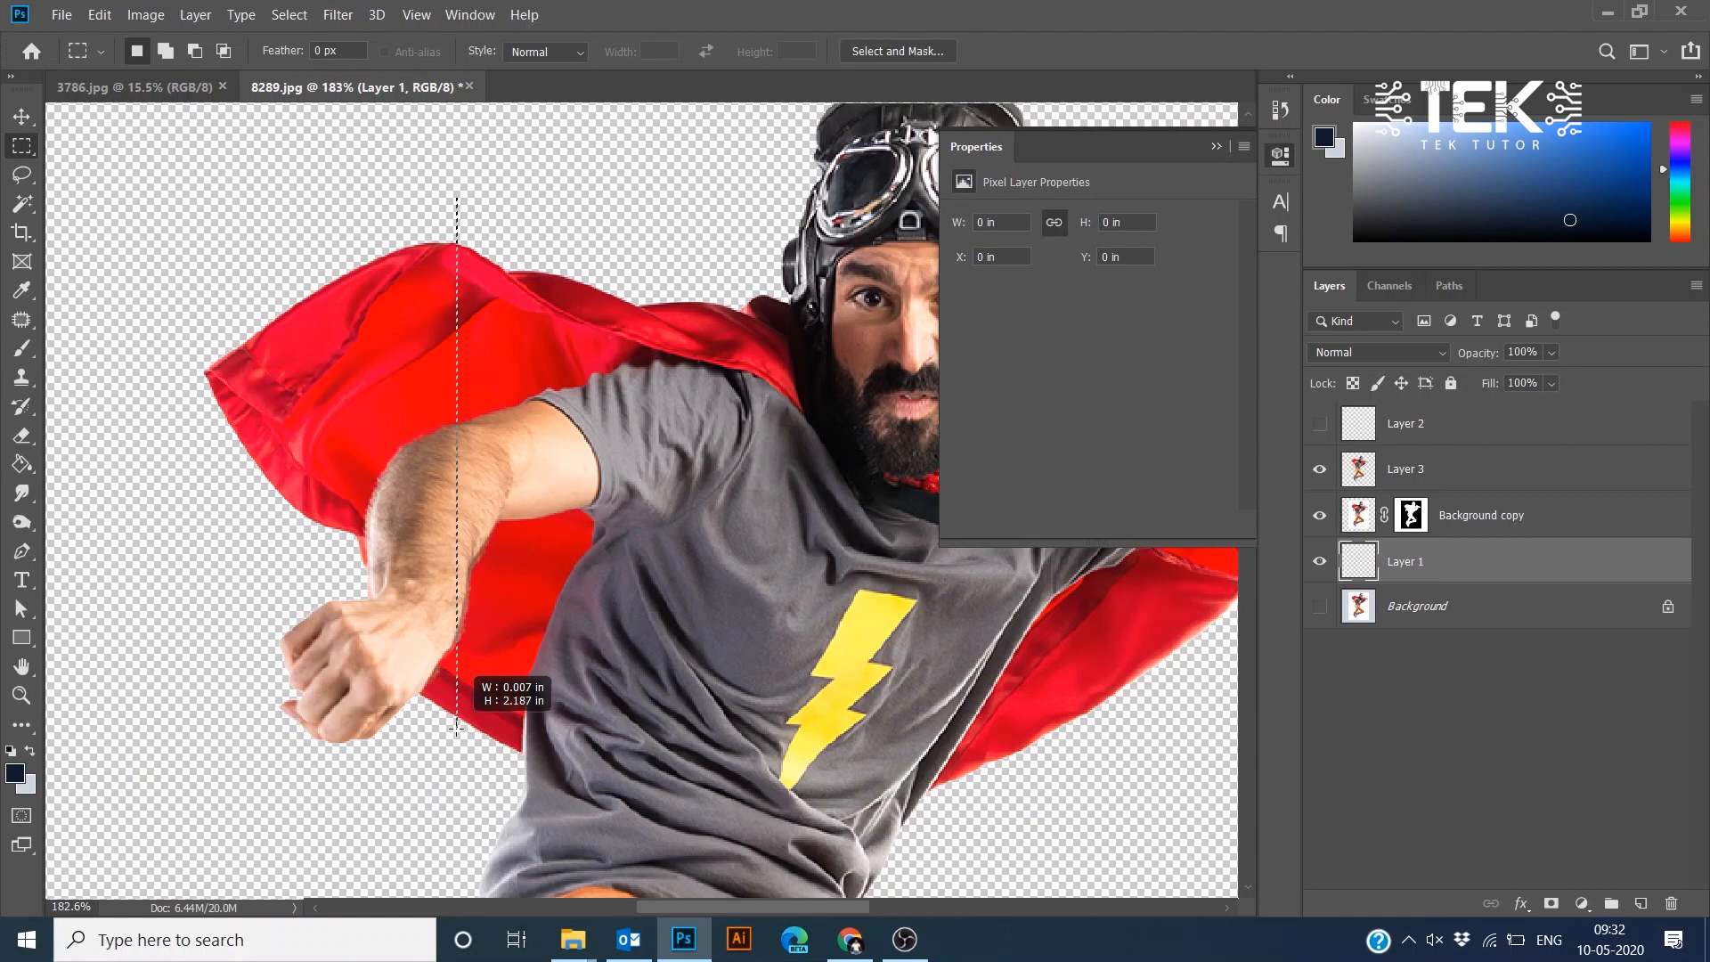
pyautogui.moveTo(456, 728); pyautogui.dragTo(459, 728)
# - Select Layer 3 and copy the selected strip onto a new layer
pyautogui.scroll(5, 484, 406)
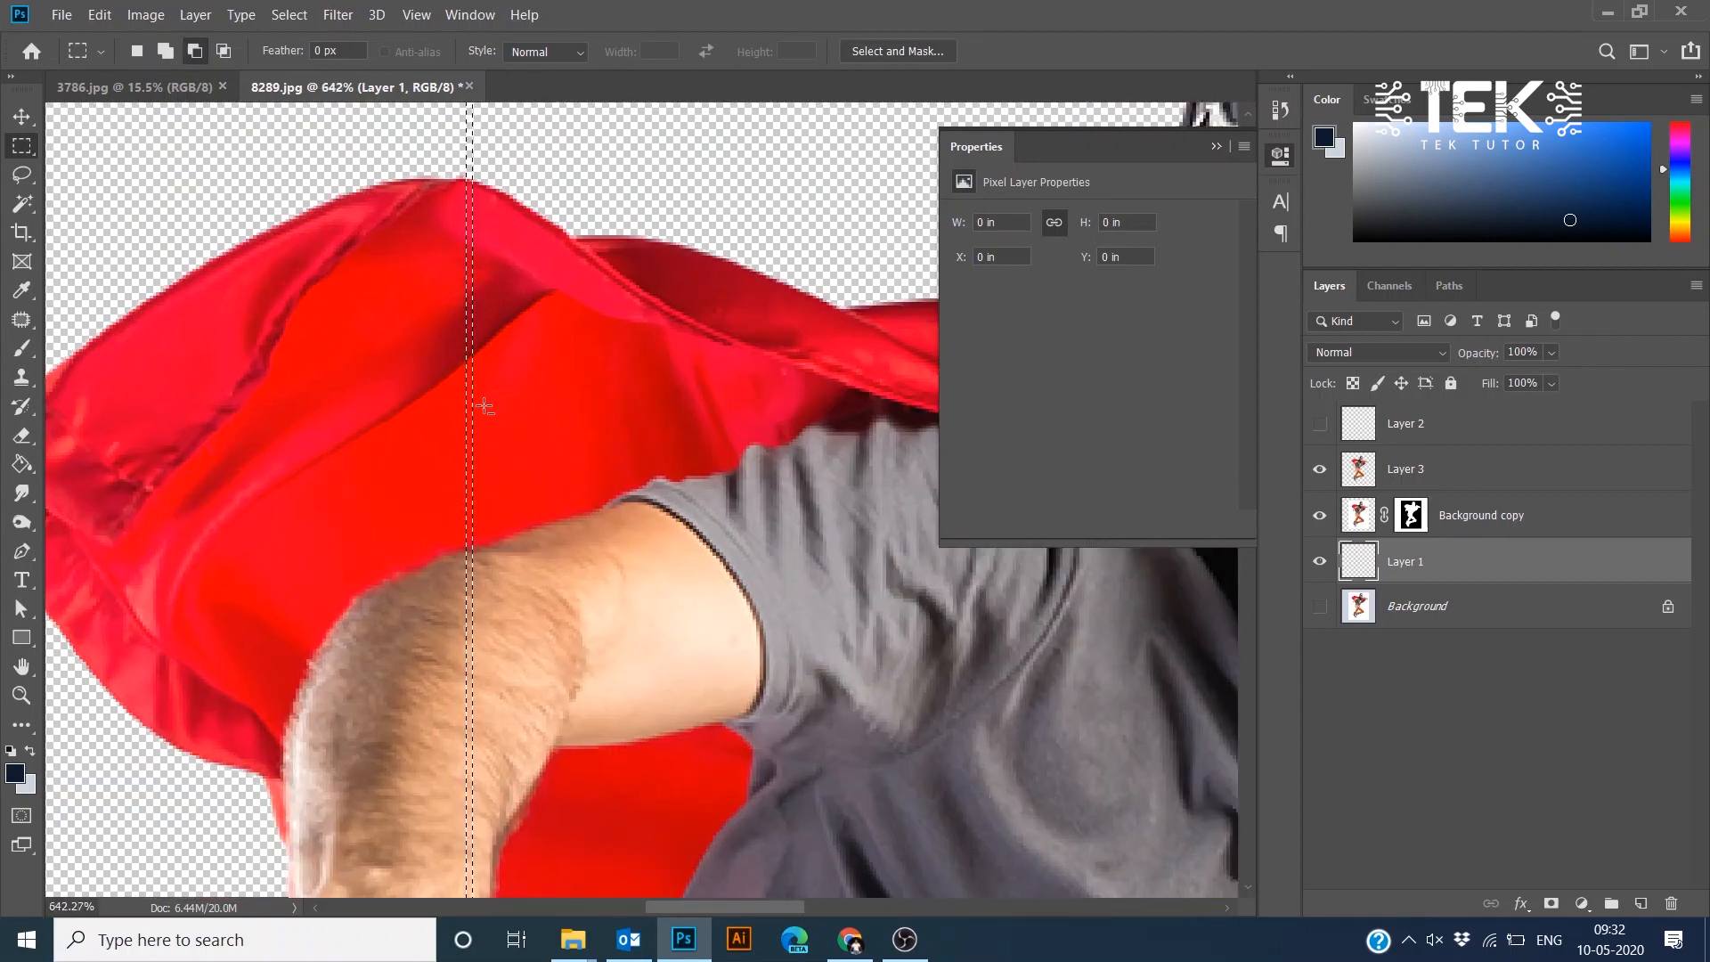
pyautogui.scroll(3, 484, 406)
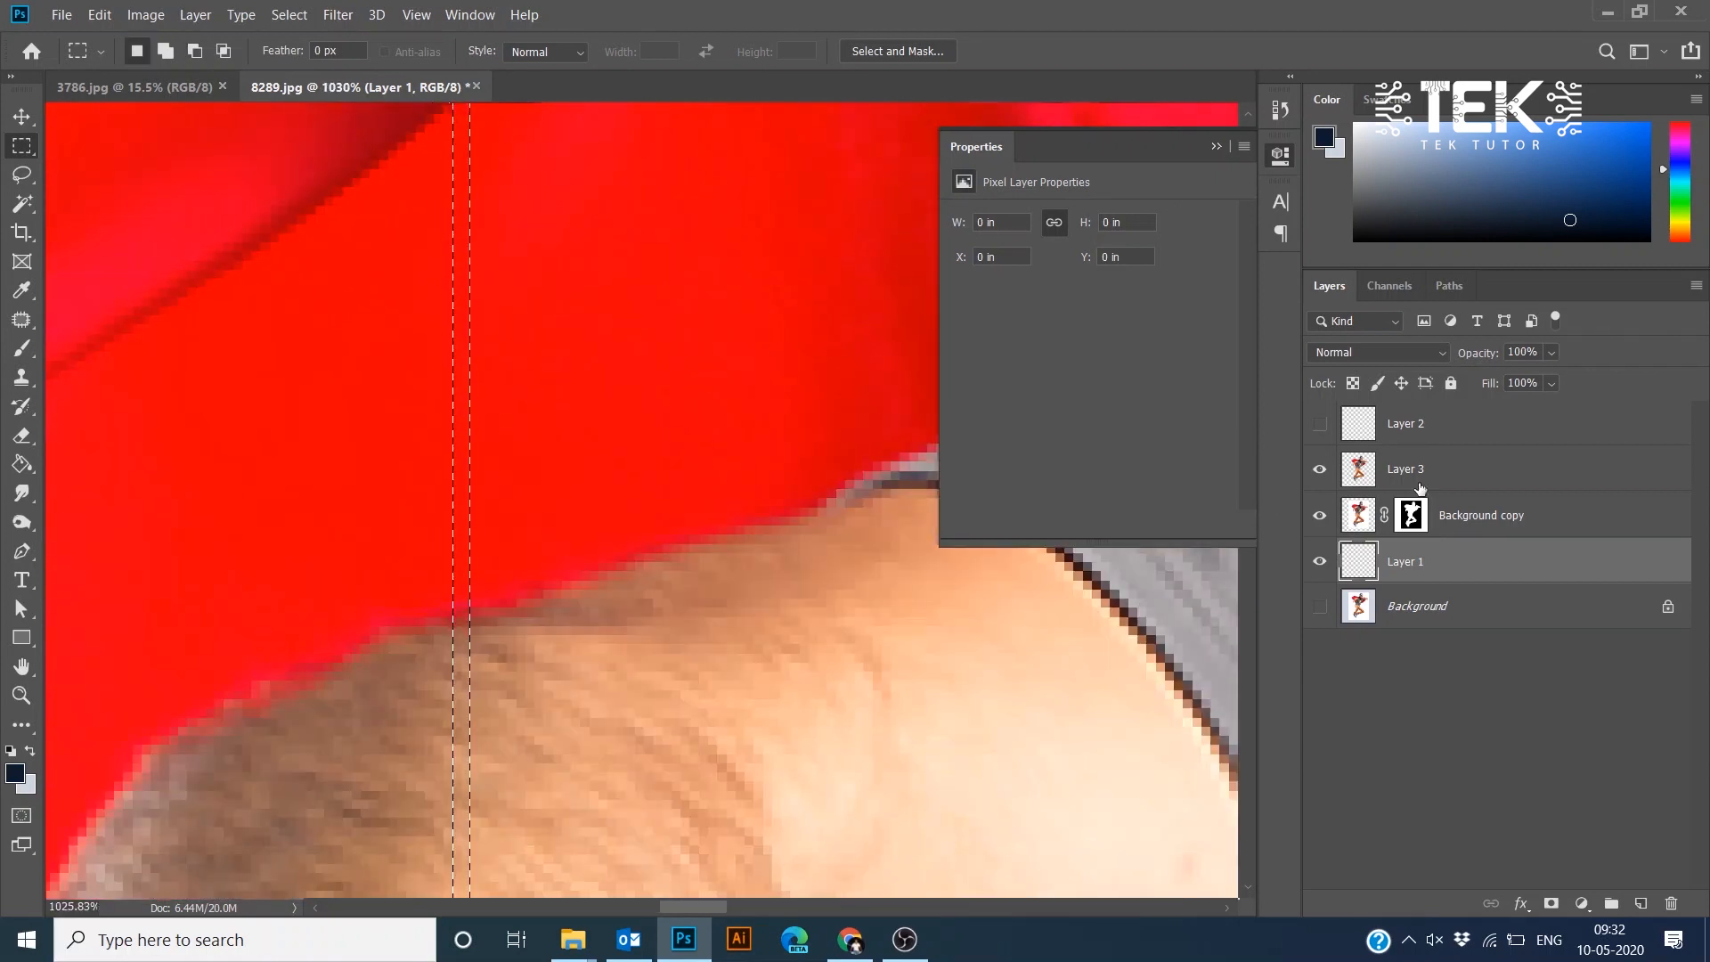
pyautogui.click(1452, 480)
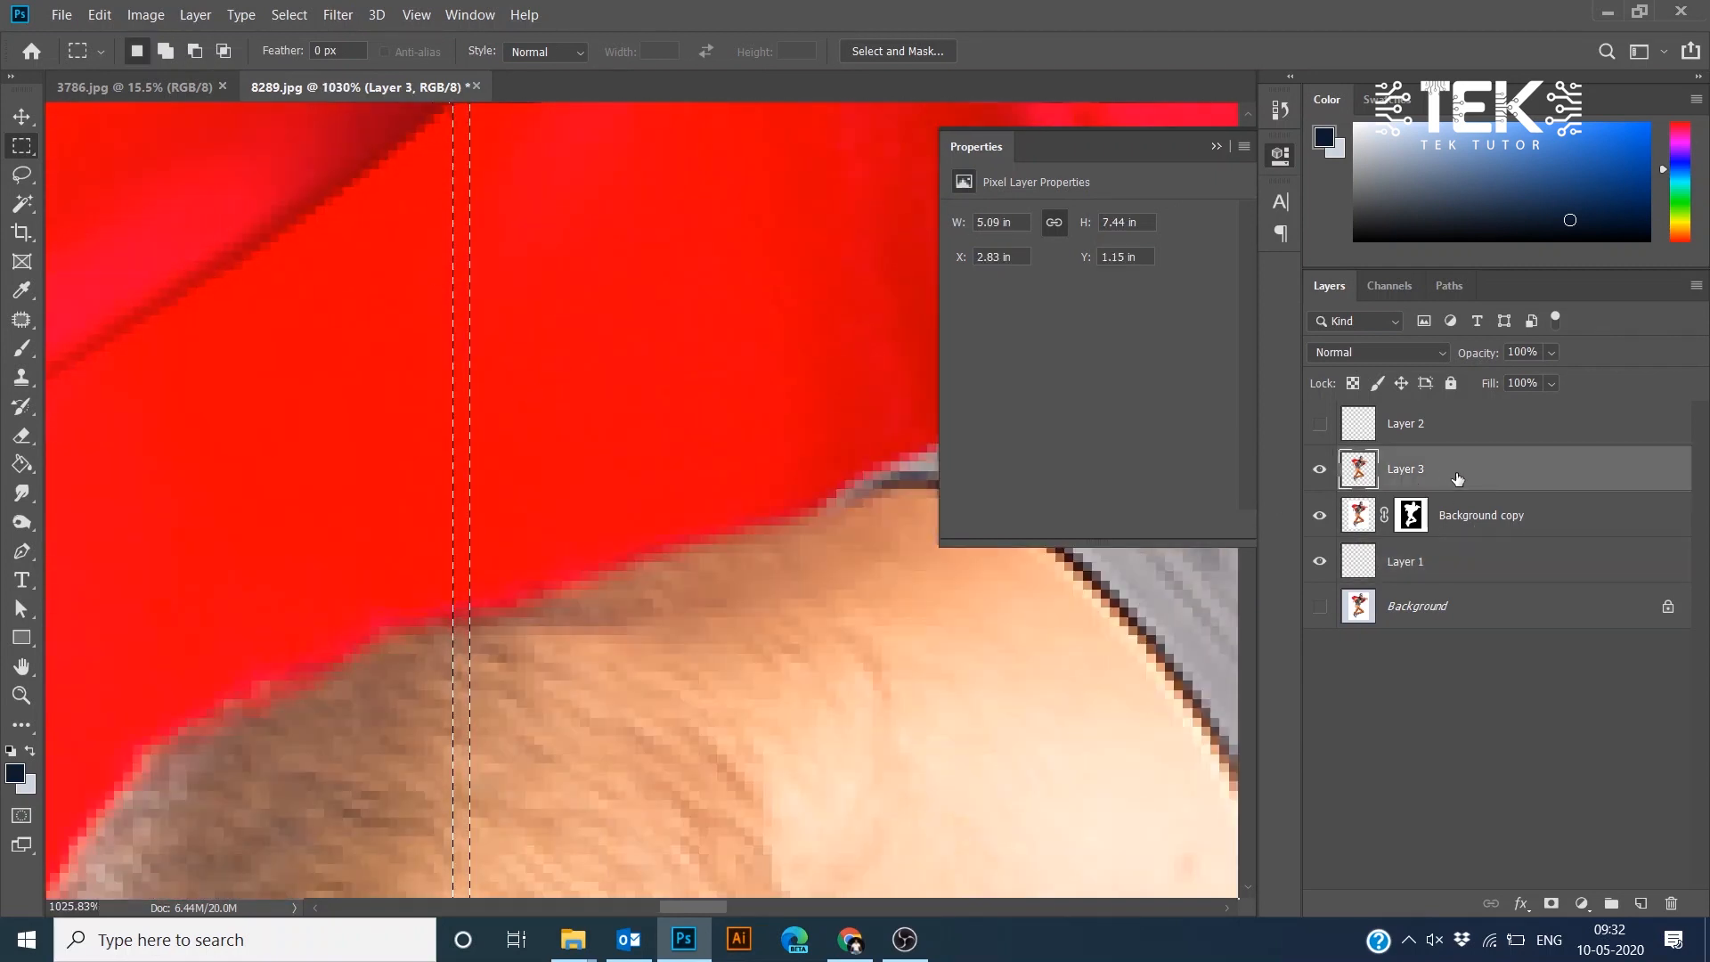
pyautogui.hotkey('ctrl', 'j')
# - Free Transform the strip, stretching it horizontally to about 10 in wide, and commit
pyautogui.scroll(-10, 615, 436)
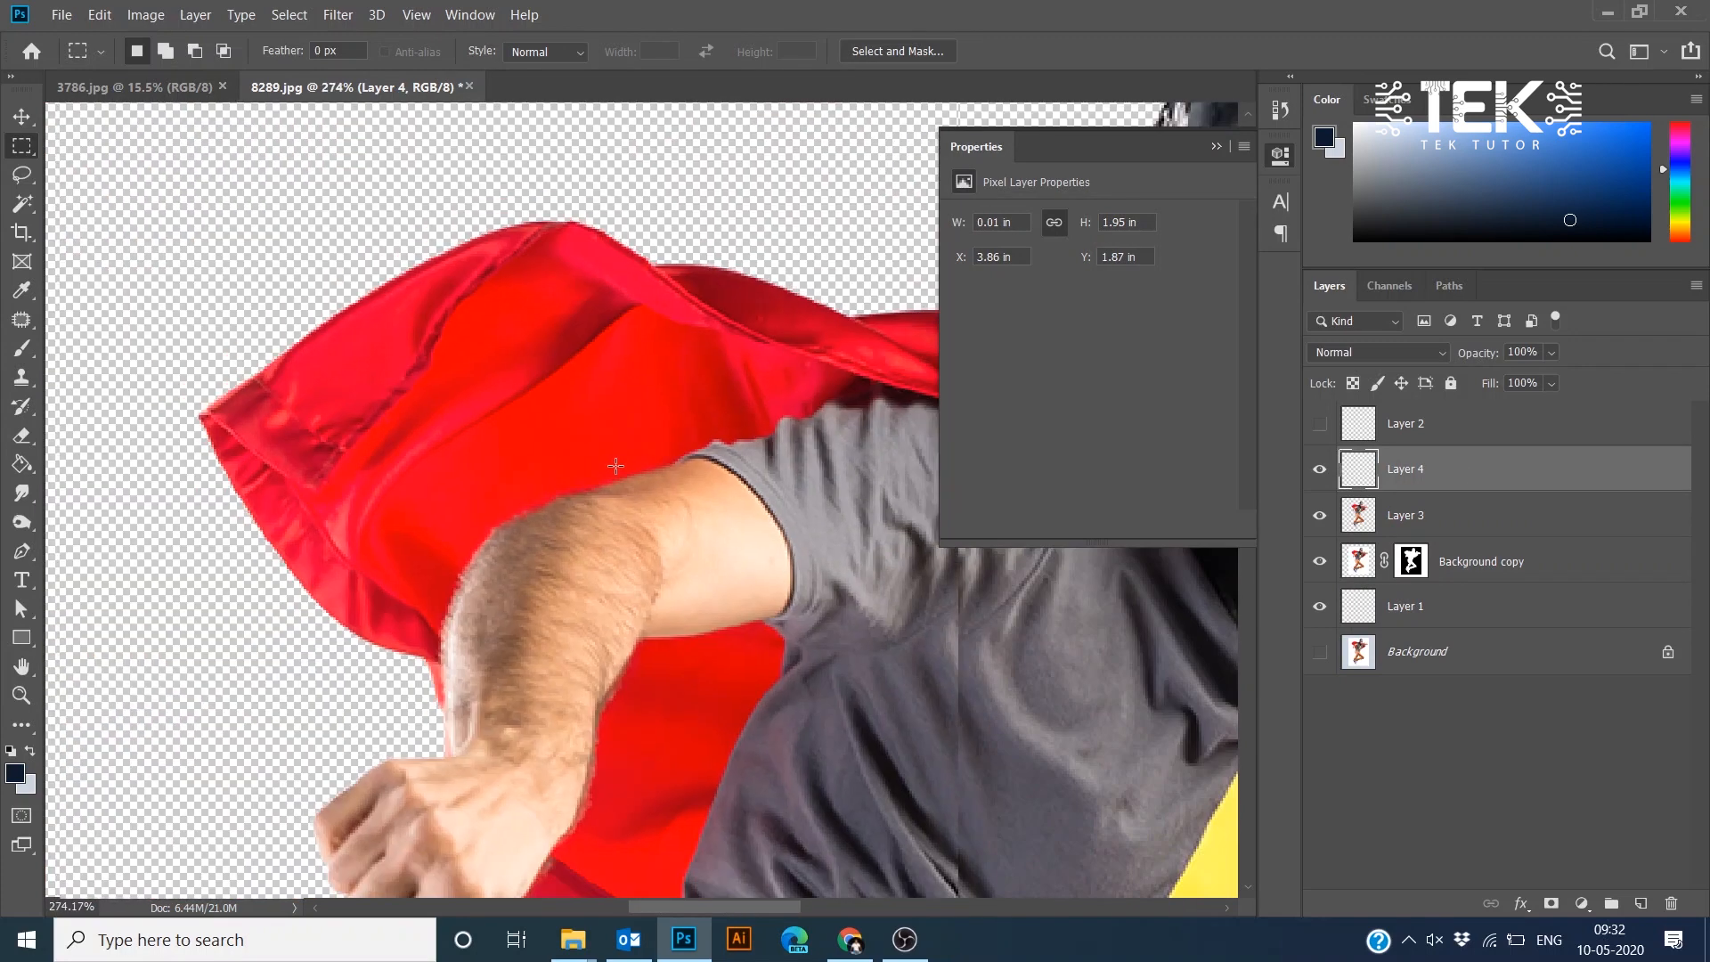
pyautogui.hotkey('ctrl', 't')
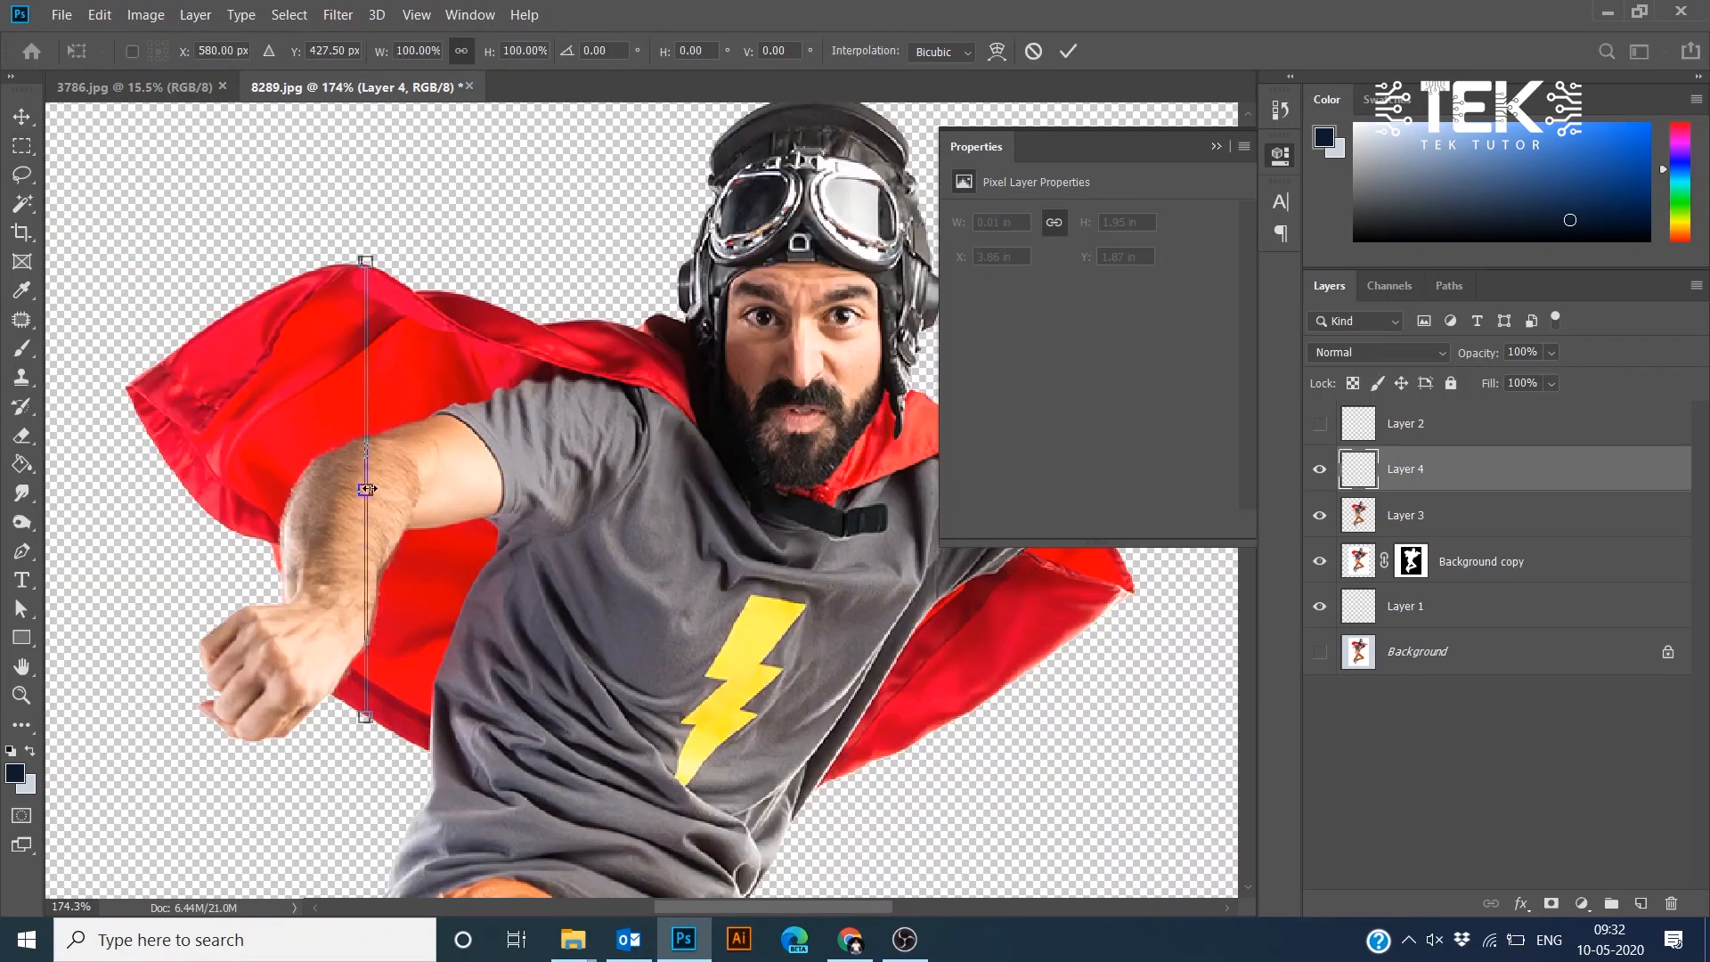
pyautogui.moveTo(366, 490); pyautogui.dragTo(260, 502)
pyautogui.moveTo(431, 498); pyautogui.dragTo(167, 495)
pyautogui.moveTo(163, 494); pyautogui.dragTo(821, 489)
pyautogui.press('Return')
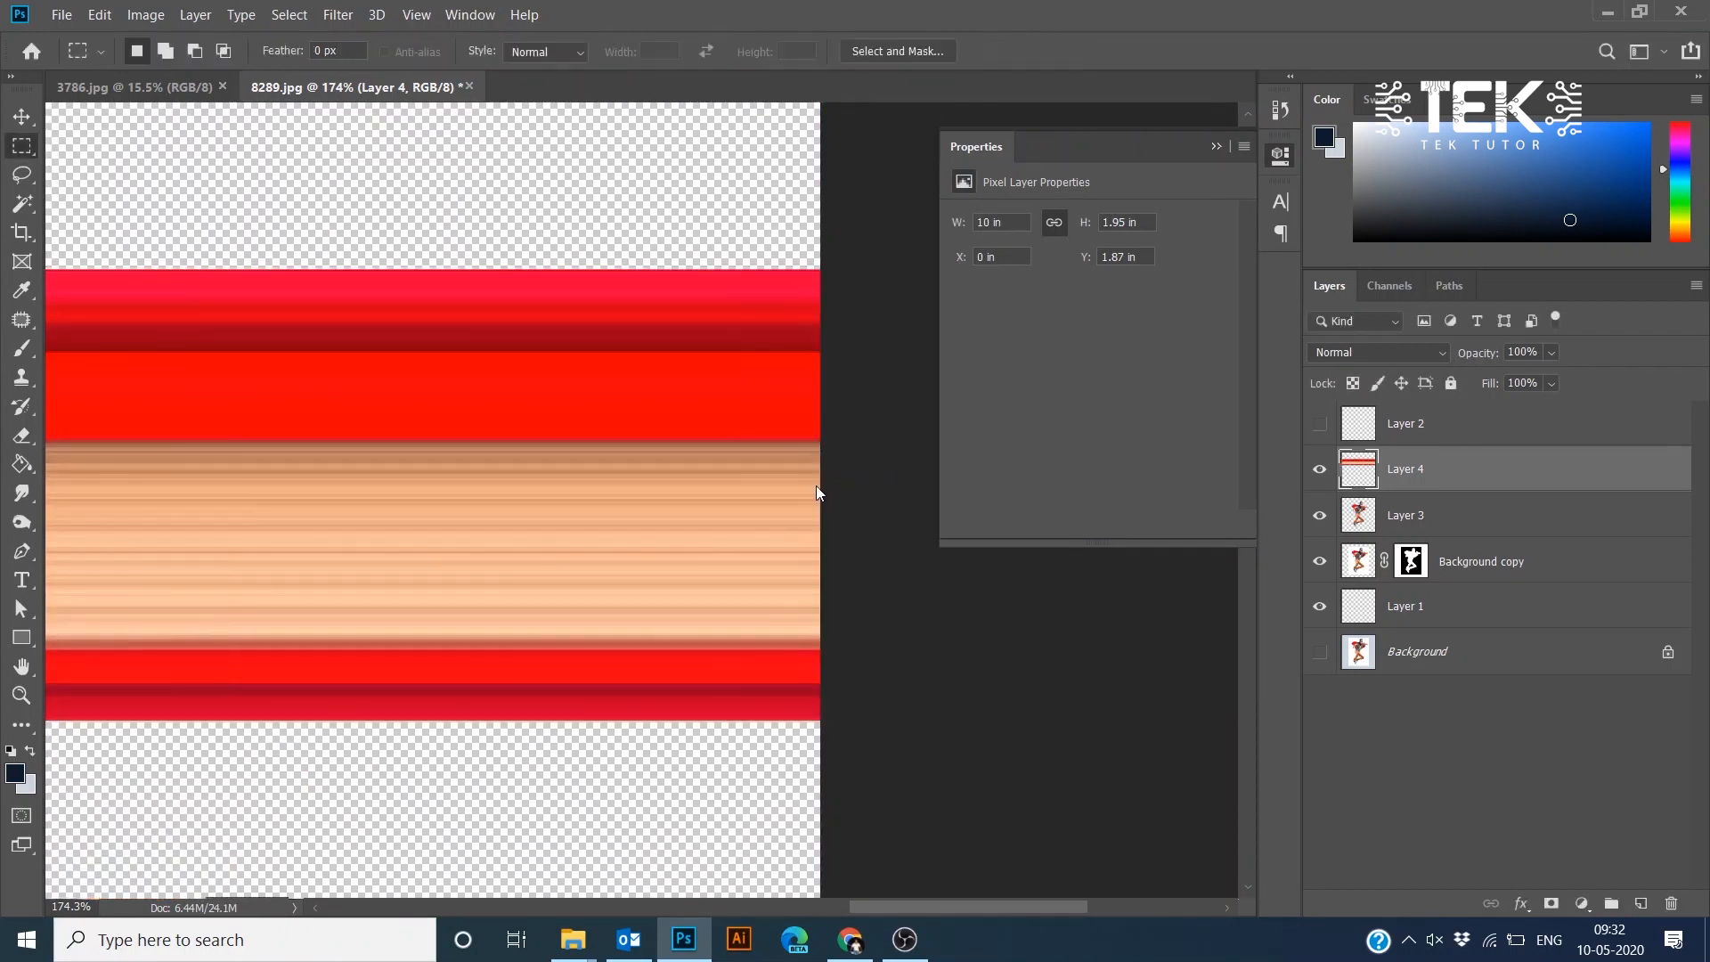
# - Hide Layer 4, select Layer 3 and raise its Saturation to +16 with Hue/Saturation
pyautogui.click(1320, 470)
pyautogui.click(1408, 516)
pyautogui.hotkey('ctrl', '0')
pyautogui.hotkey('ctrl', 'u')
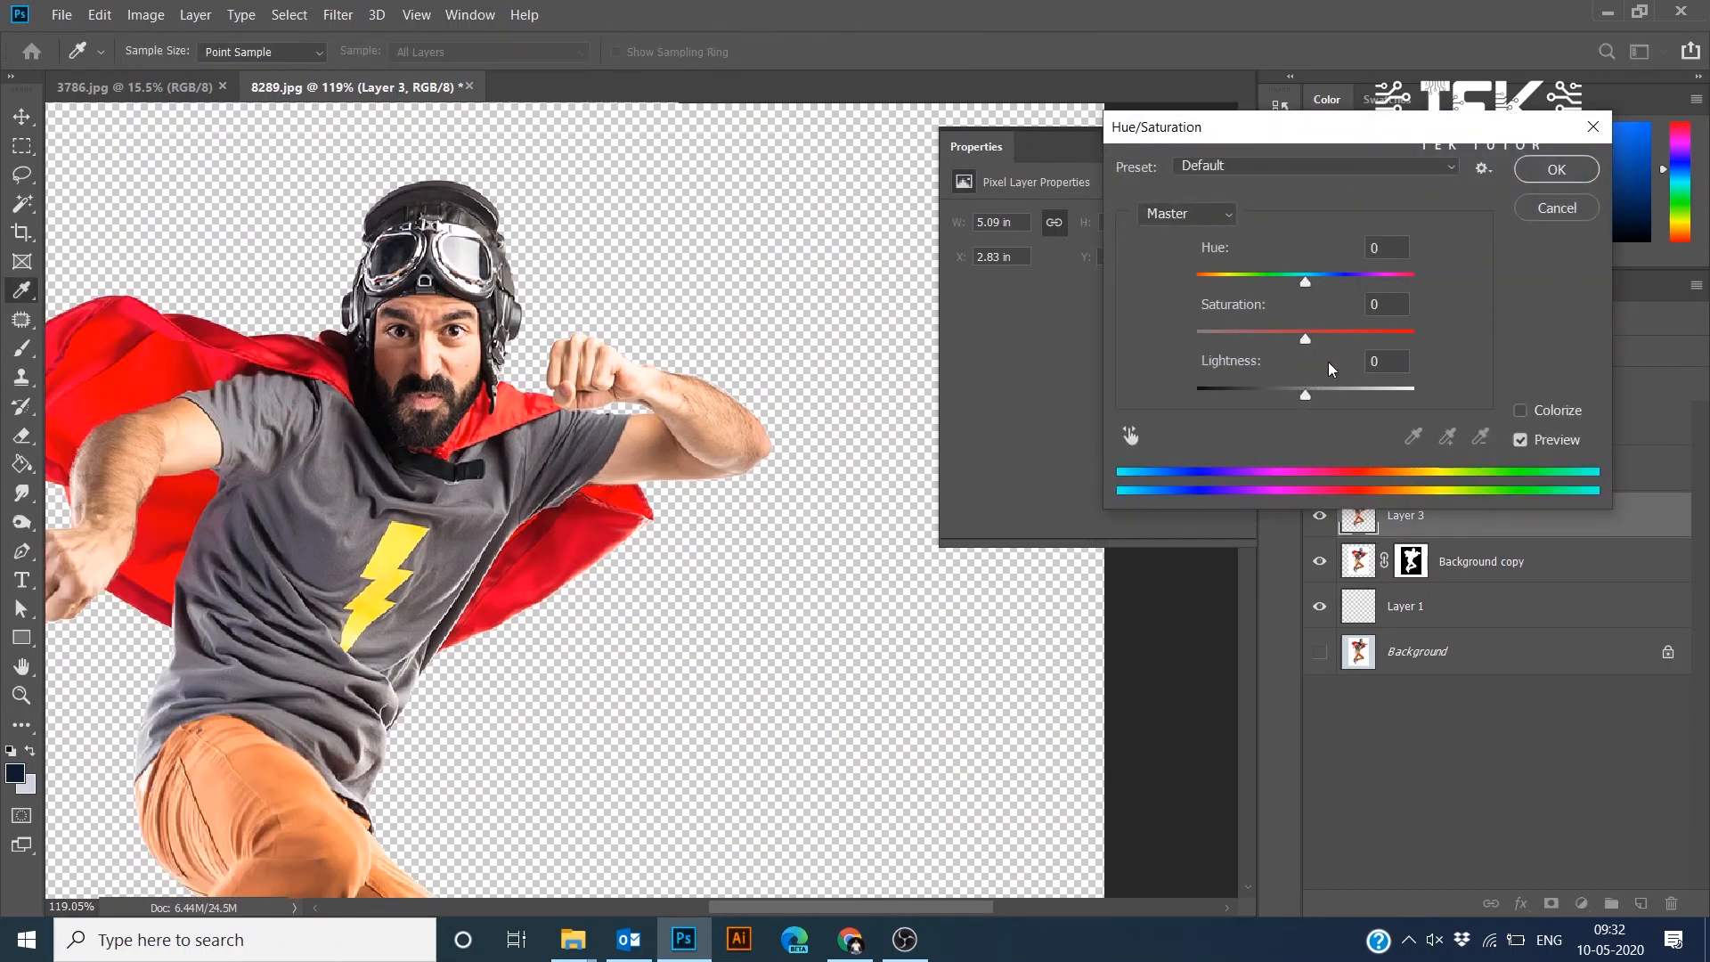
pyautogui.moveTo(1306, 340); pyautogui.dragTo(1323, 340)
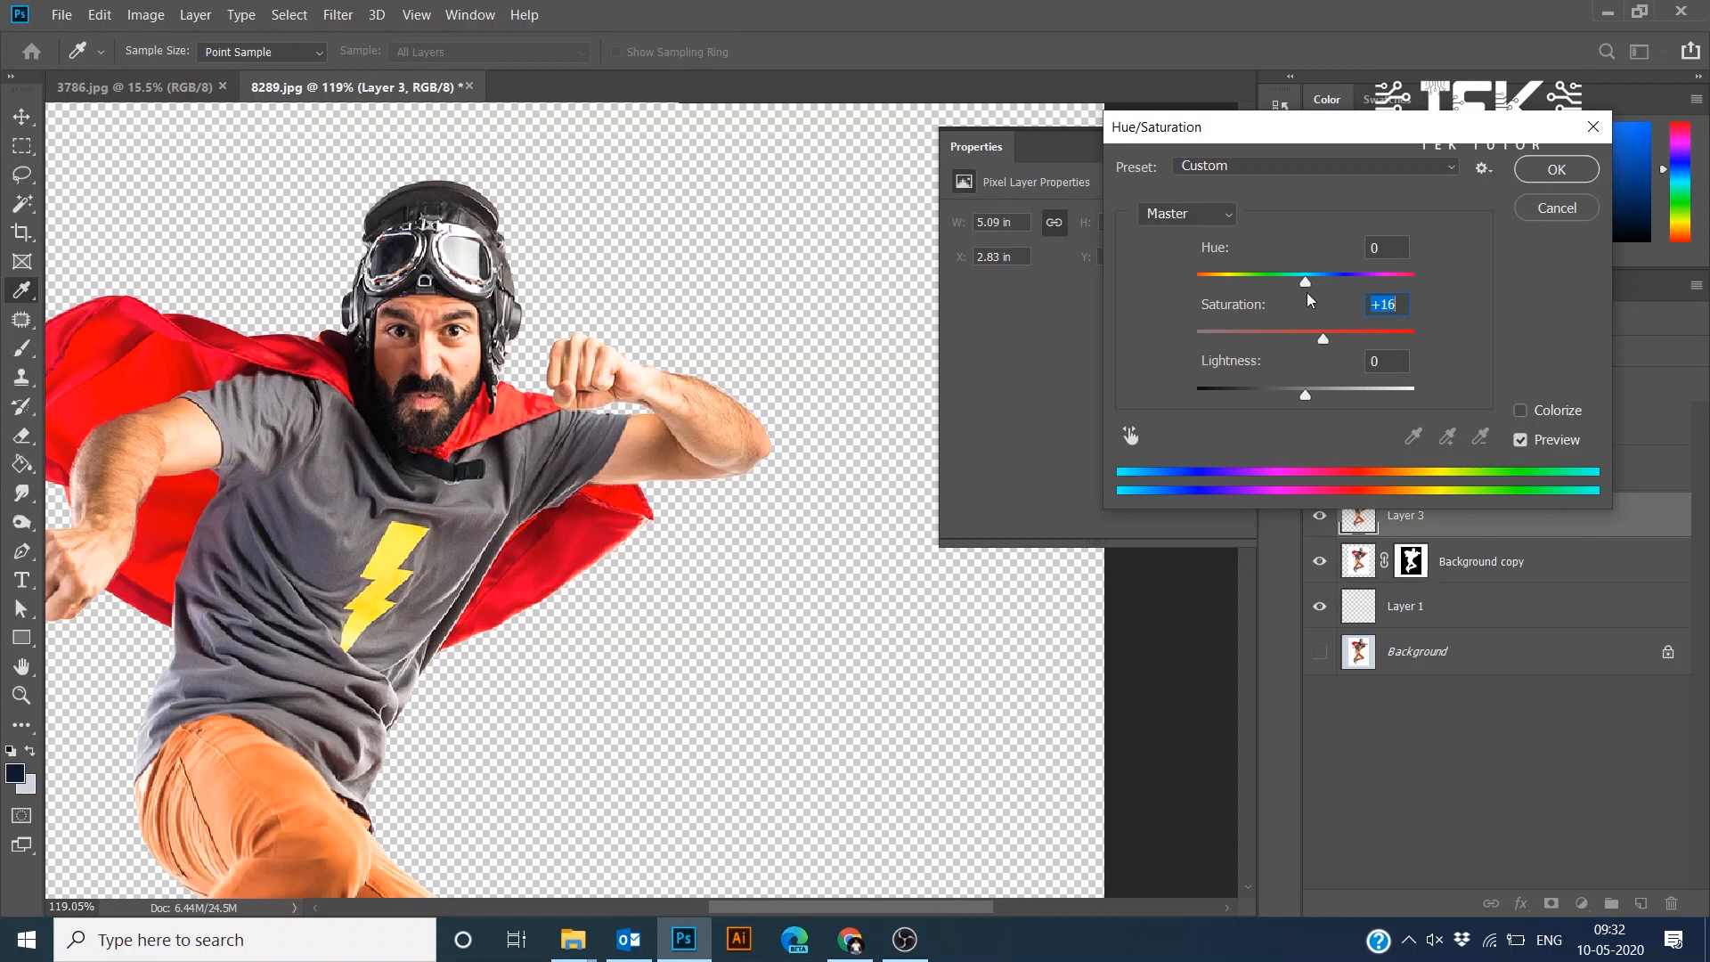
pyautogui.moveTo(1306, 282); pyautogui.dragTo(1307, 285)
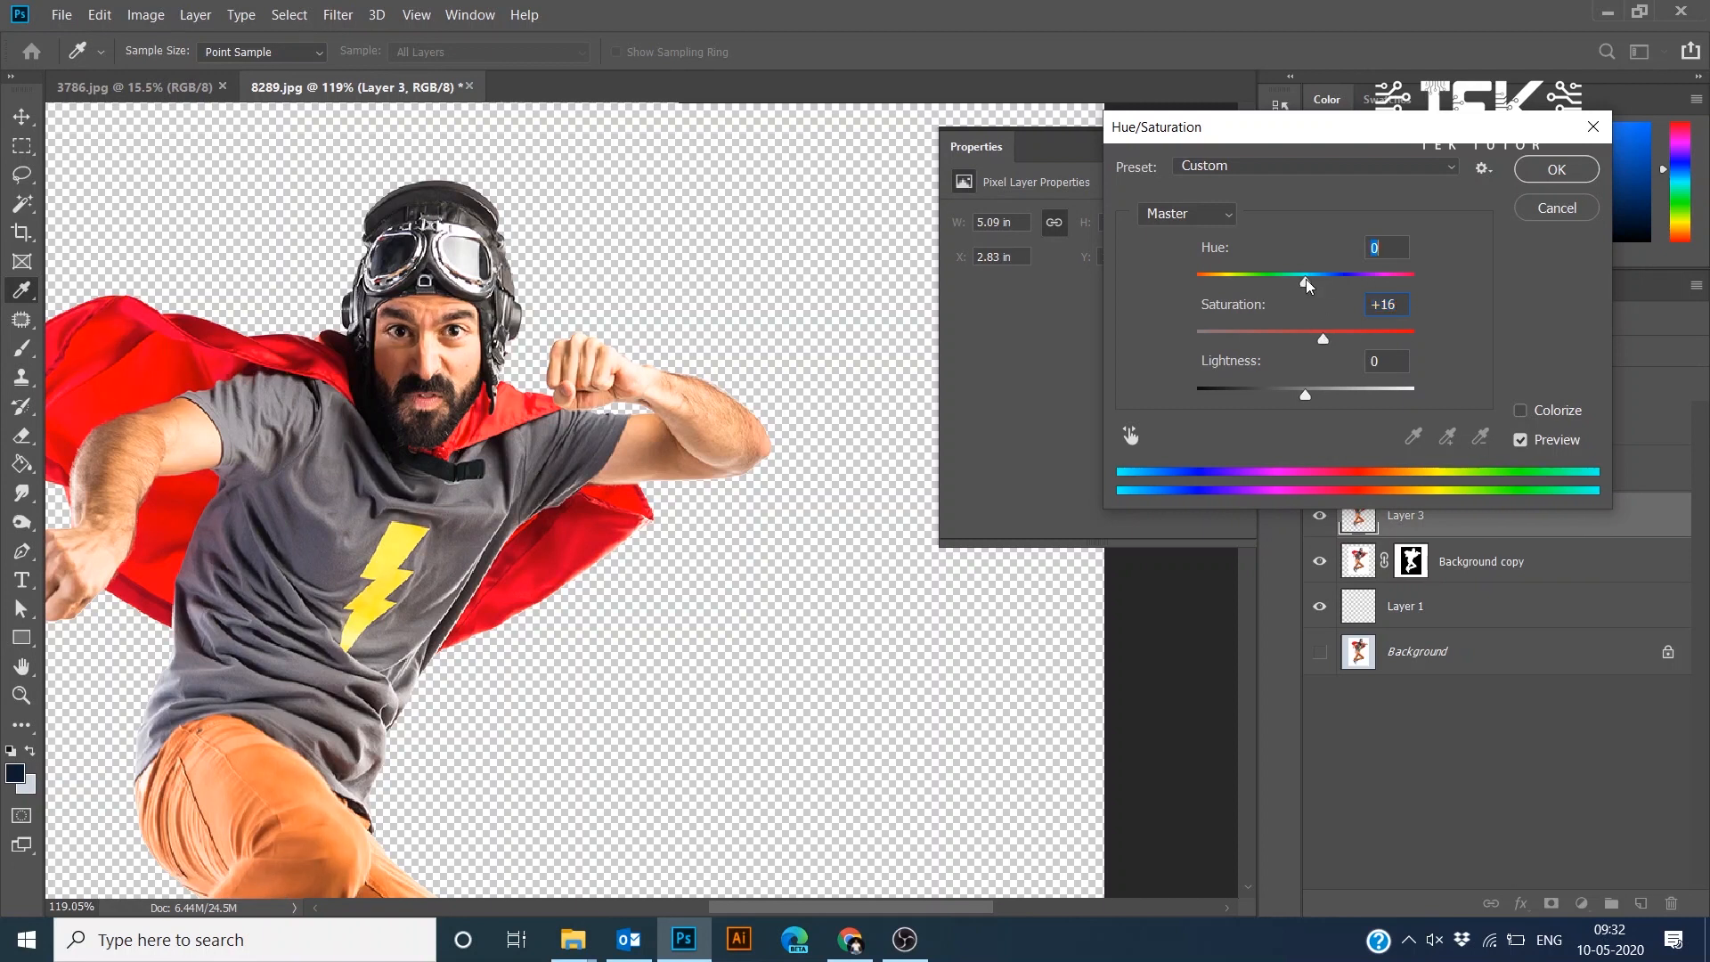
pyautogui.click(1556, 169)
# - Show Layer 4 again and copy a thin vertical strip about 2.4 in tall through the shirt and legs onto a new layer
pyautogui.press('m')
pyautogui.moveTo(183, 599); pyautogui.dragTo(301, 542)
pyautogui.scroll(4, 579, 434)
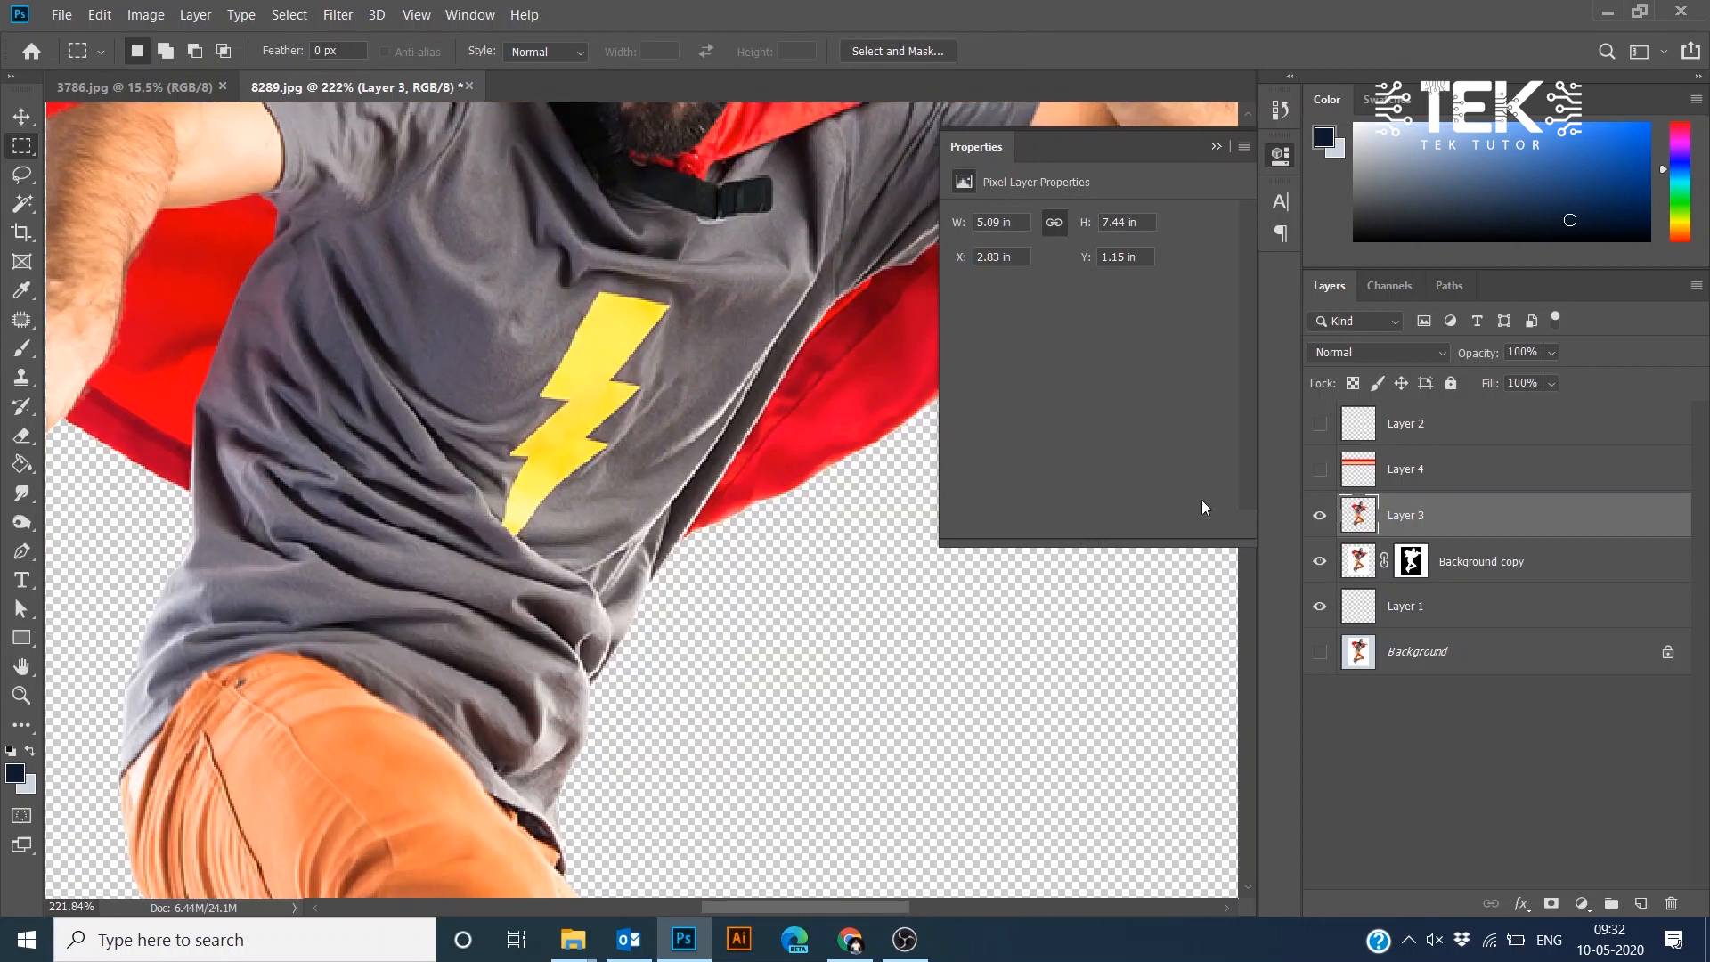
pyautogui.click(1319, 470)
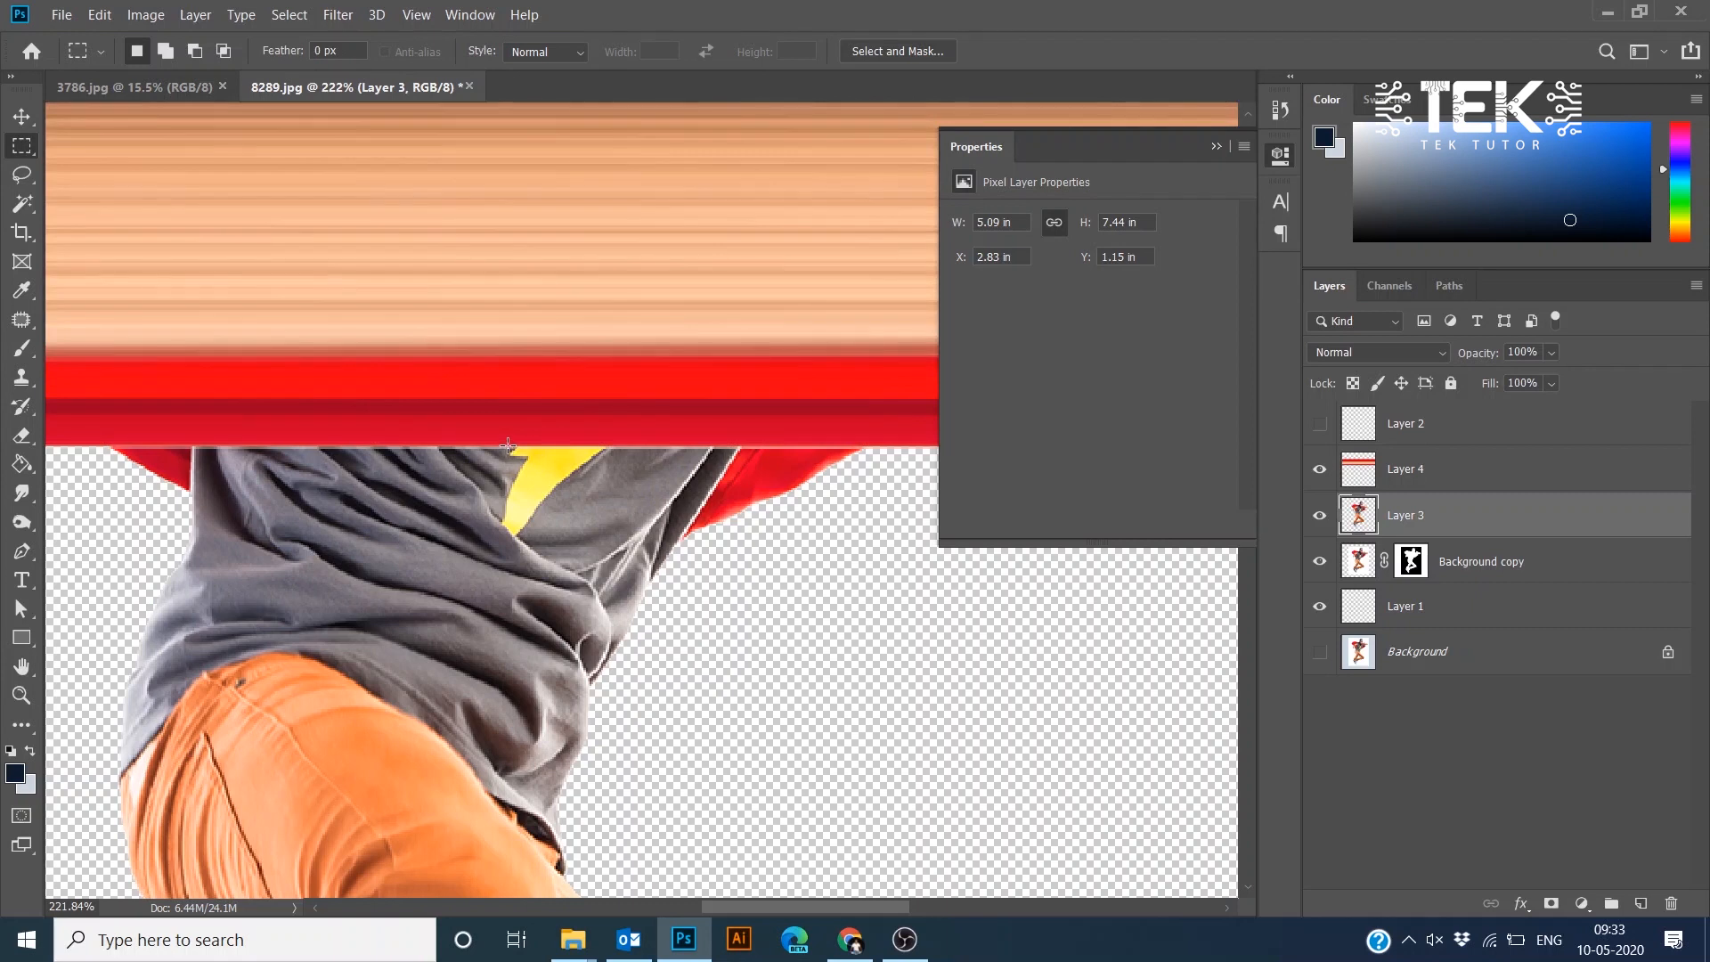
pyautogui.moveTo(508, 444); pyautogui.dragTo(507, 854)
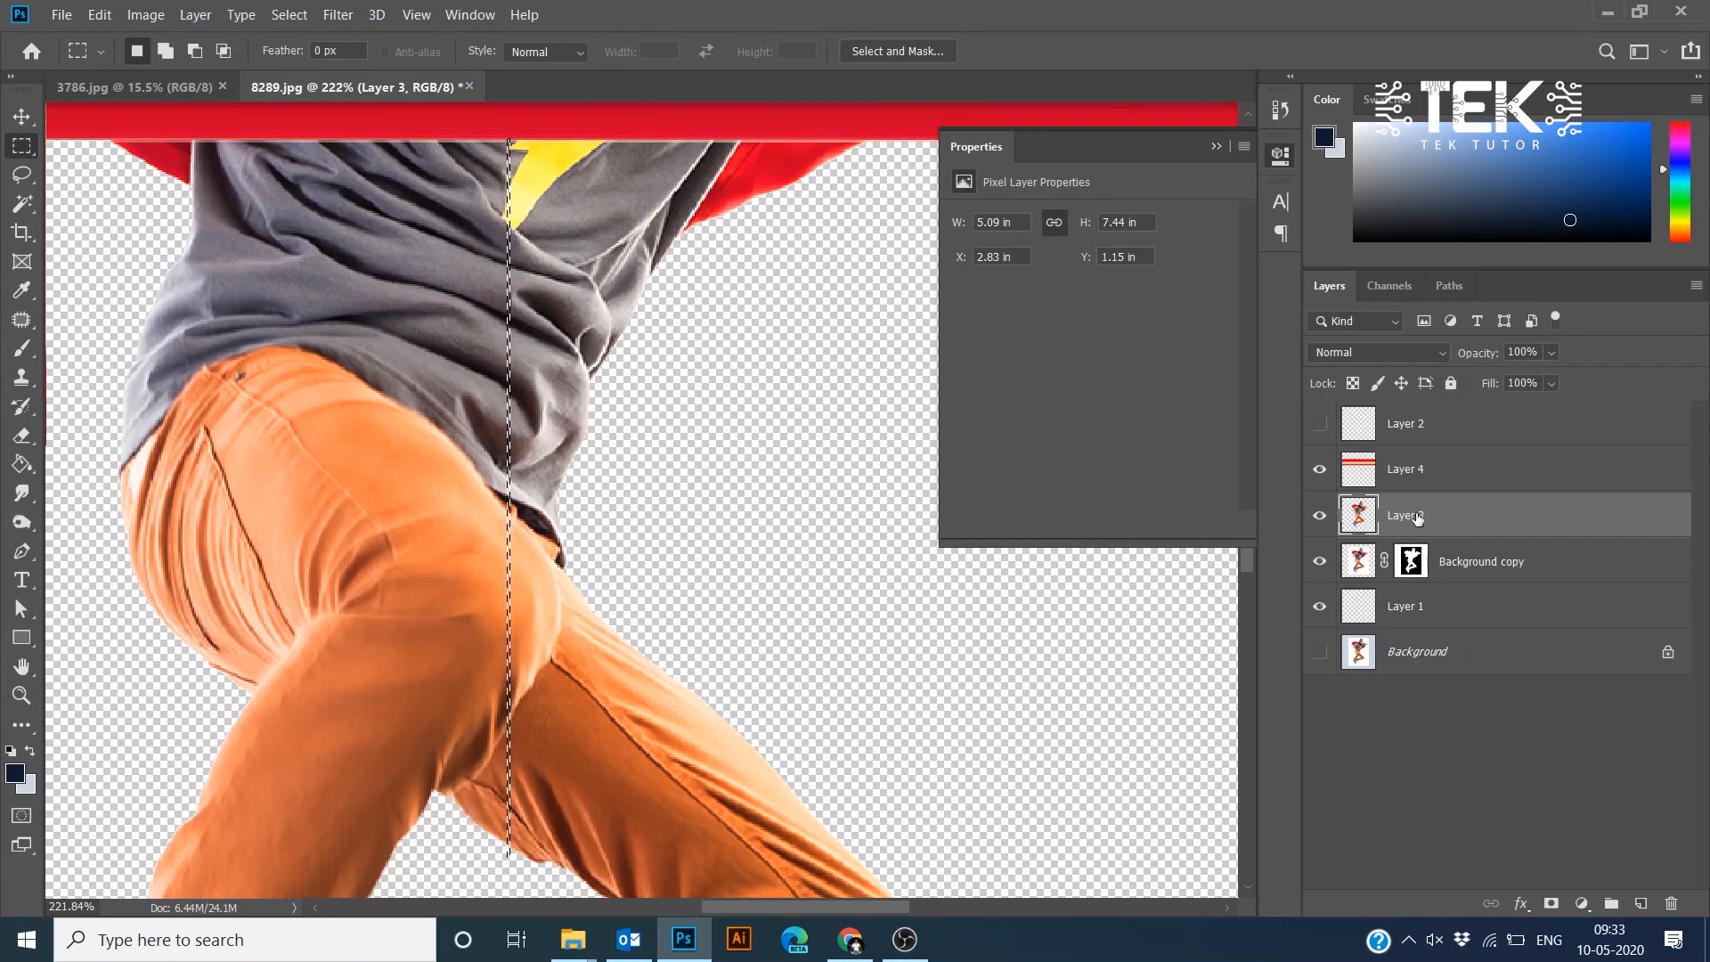
pyautogui.hotkey('ctrl', 'j')
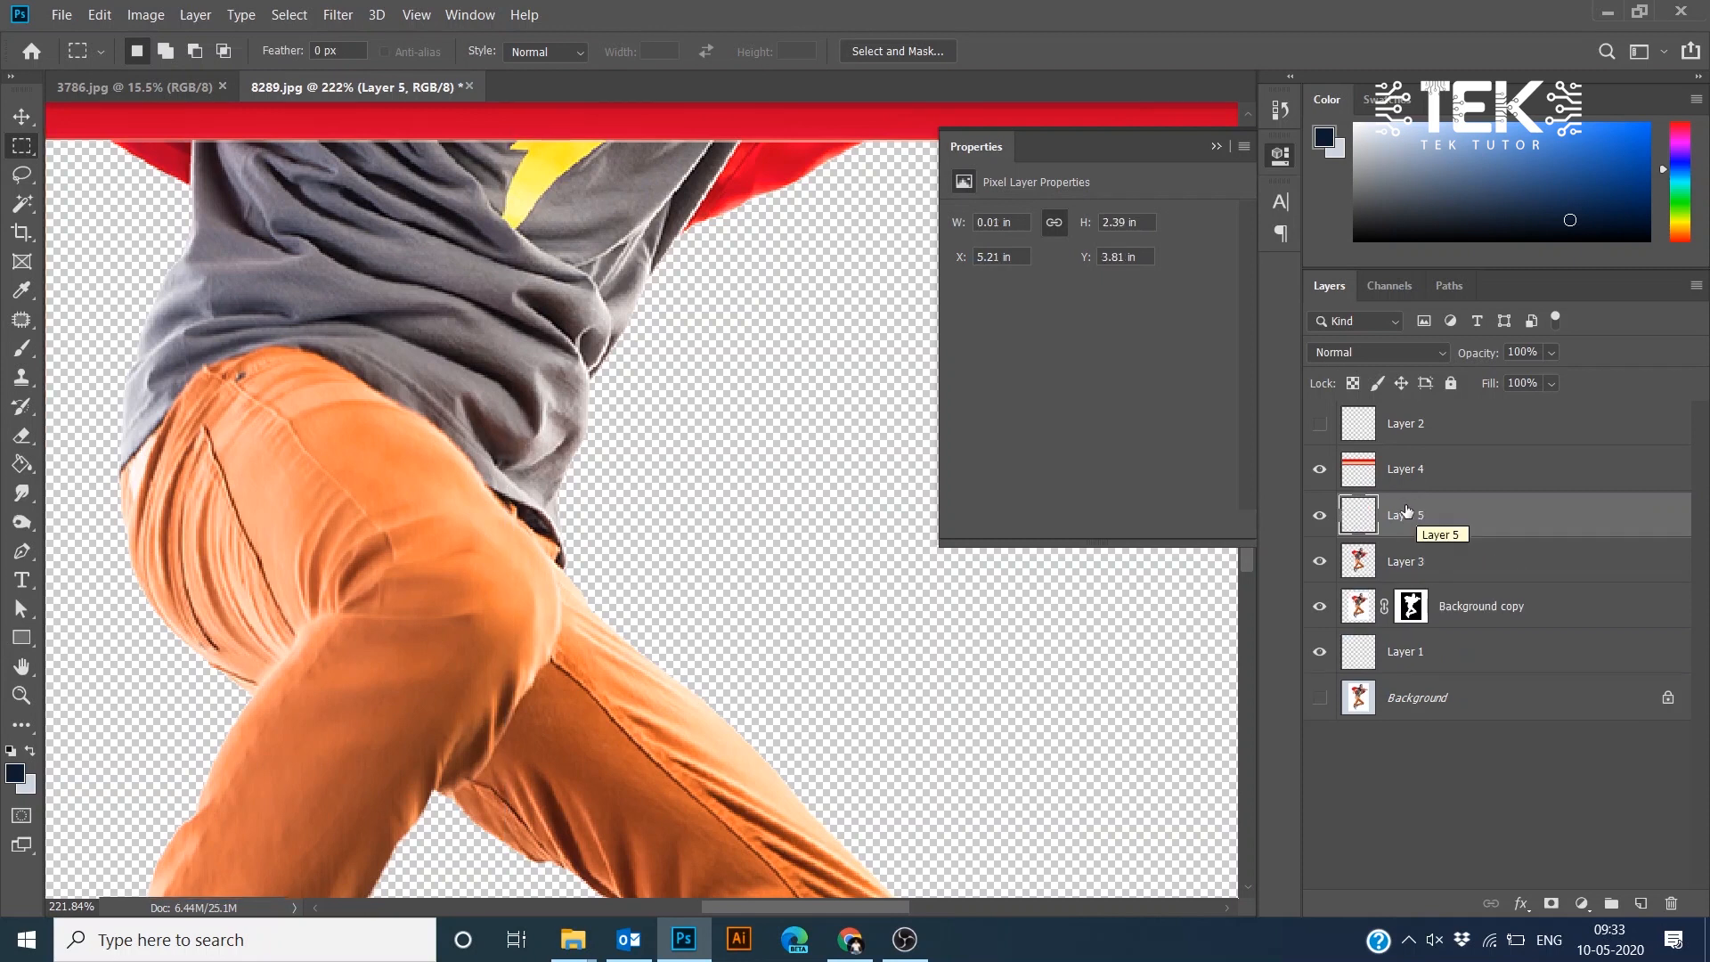
# - Free Transform the new strip, stretching it horizontally to about 10.4 in wide, and commit
pyautogui.hotkey('ctrl', 't')
pyautogui.scroll(-6, 595, 560)
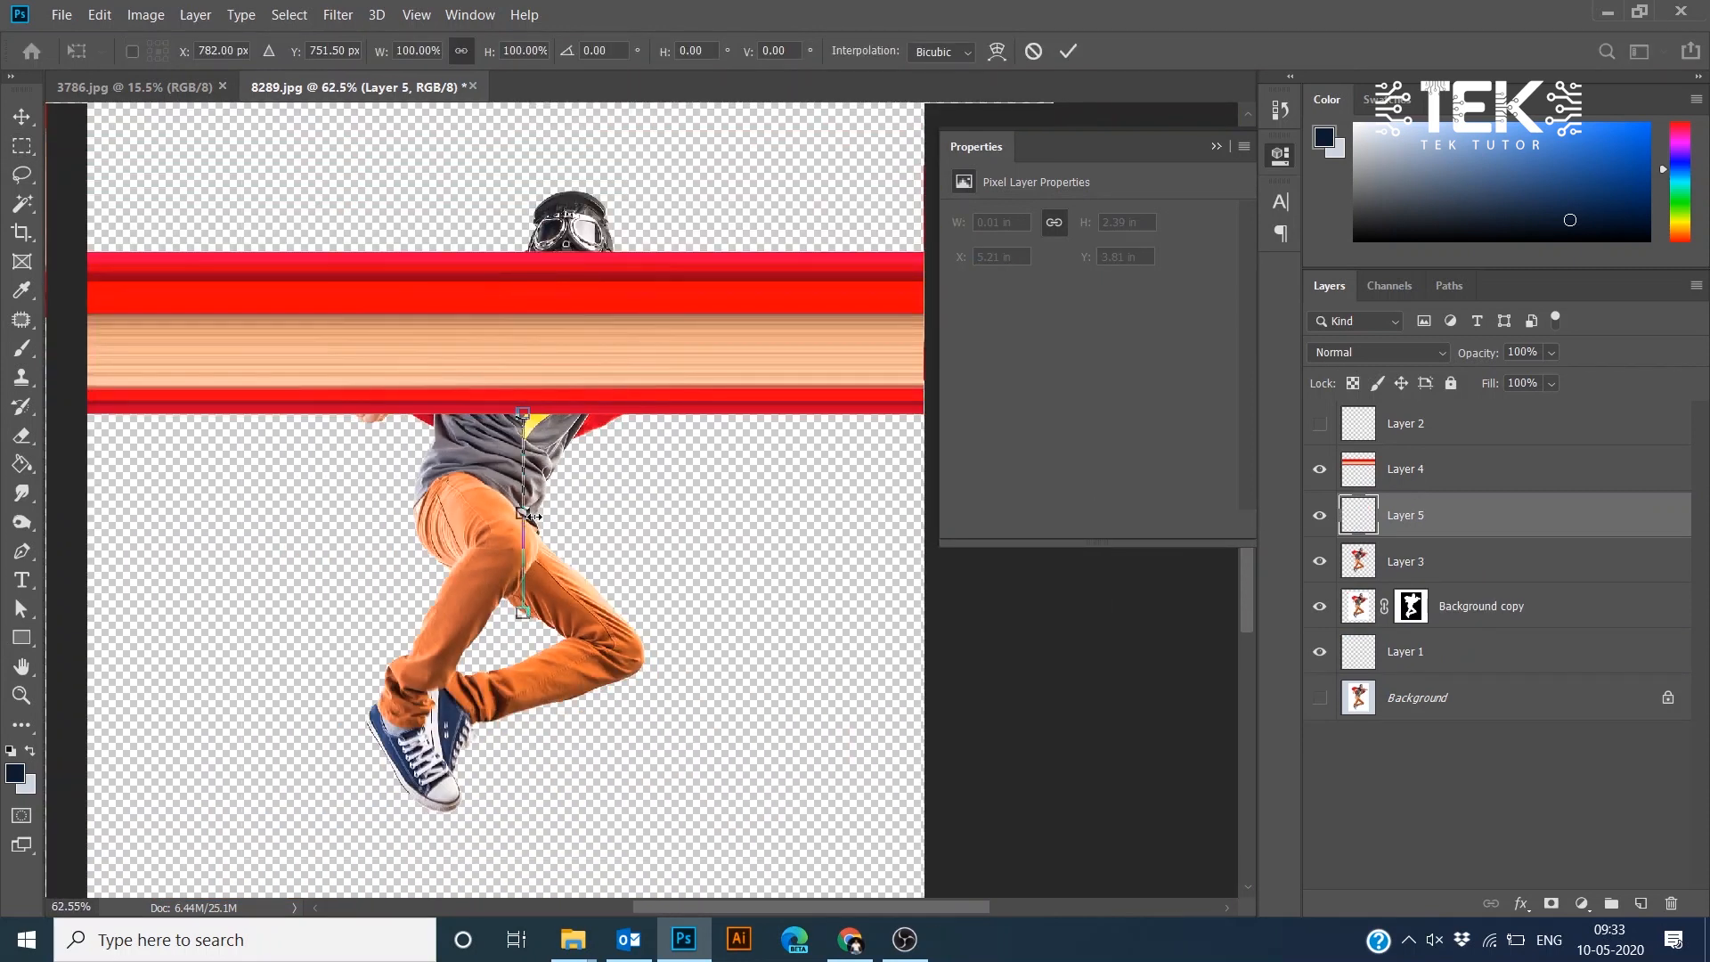
pyautogui.moveTo(530, 516); pyautogui.dragTo(950, 536)
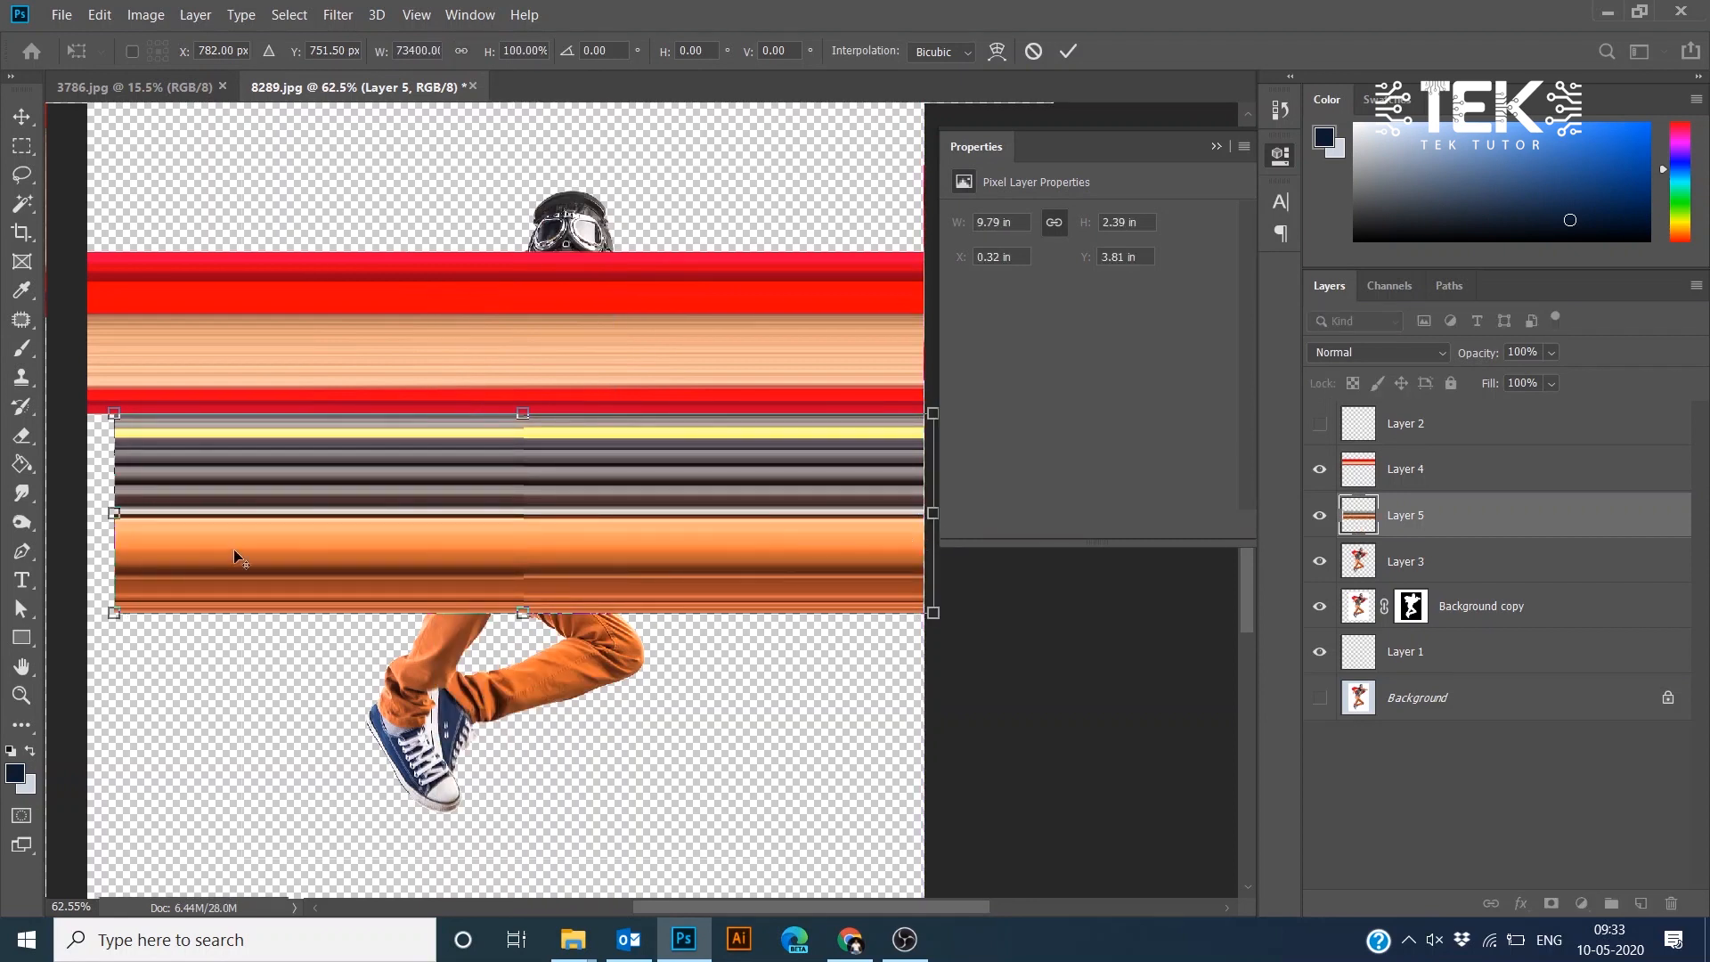
pyautogui.moveTo(102, 525); pyautogui.dragTo(53, 525)
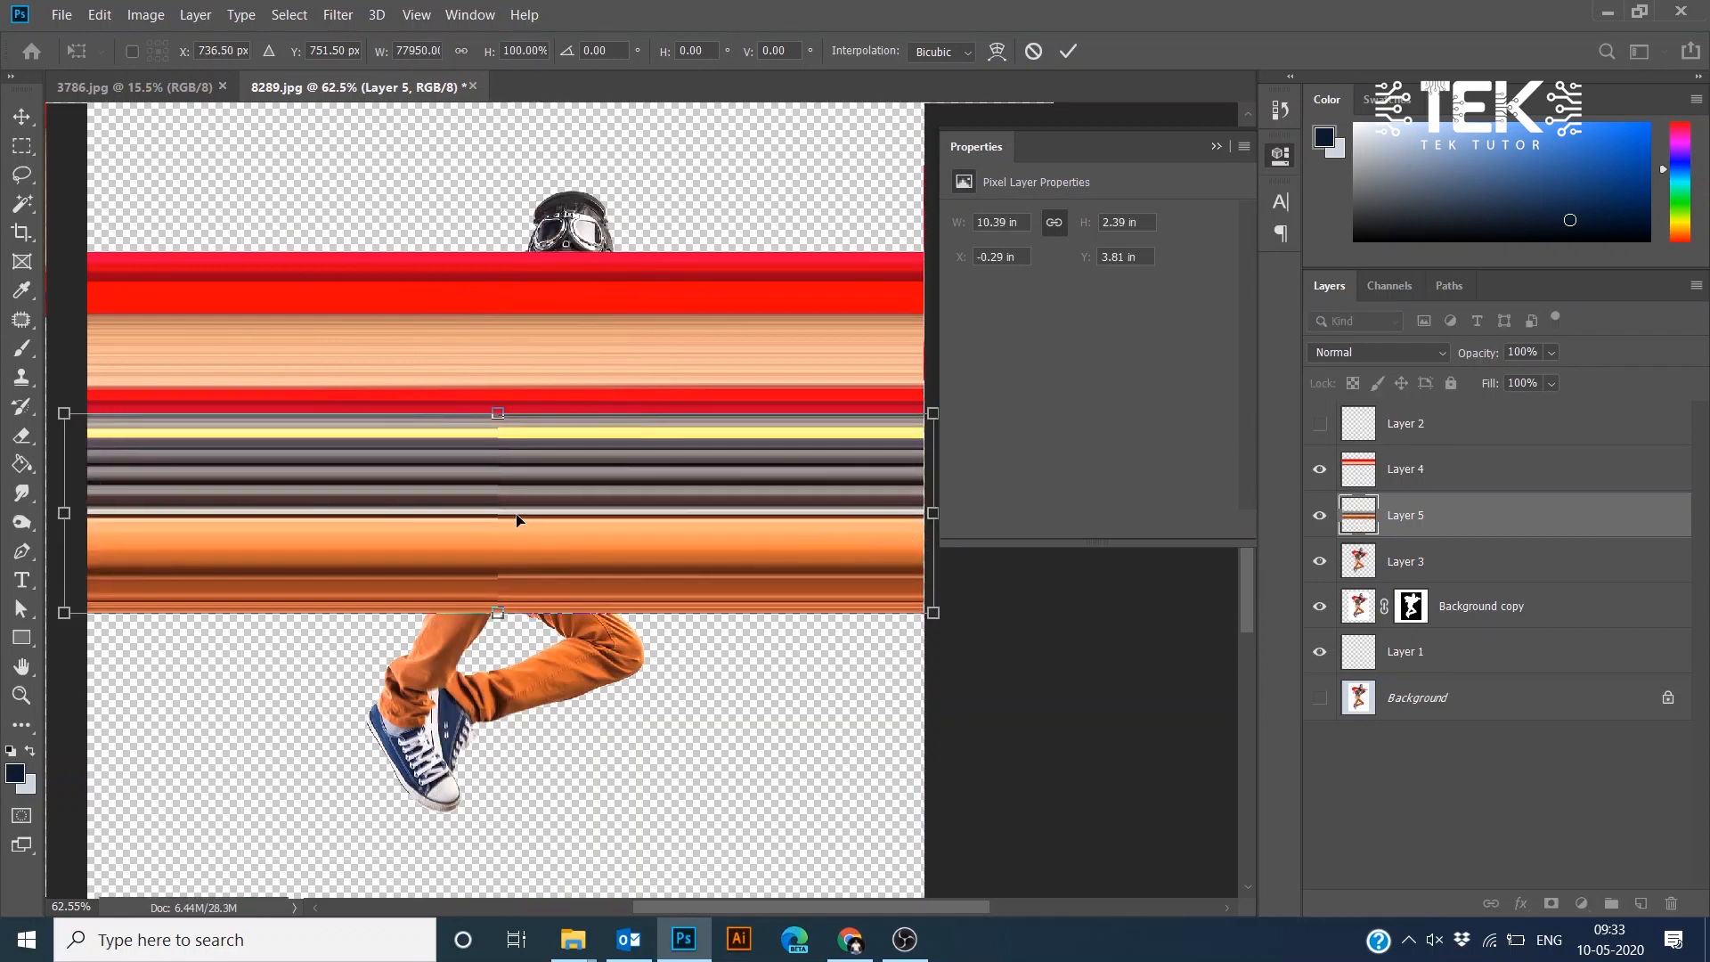
pyautogui.press('Return')
# - Copy a thin vertical strip through the lower legs and shoes of Layer 3 onto a new layer
pyautogui.press('m')
pyautogui.moveTo(381, 654); pyautogui.dragTo(542, 397)
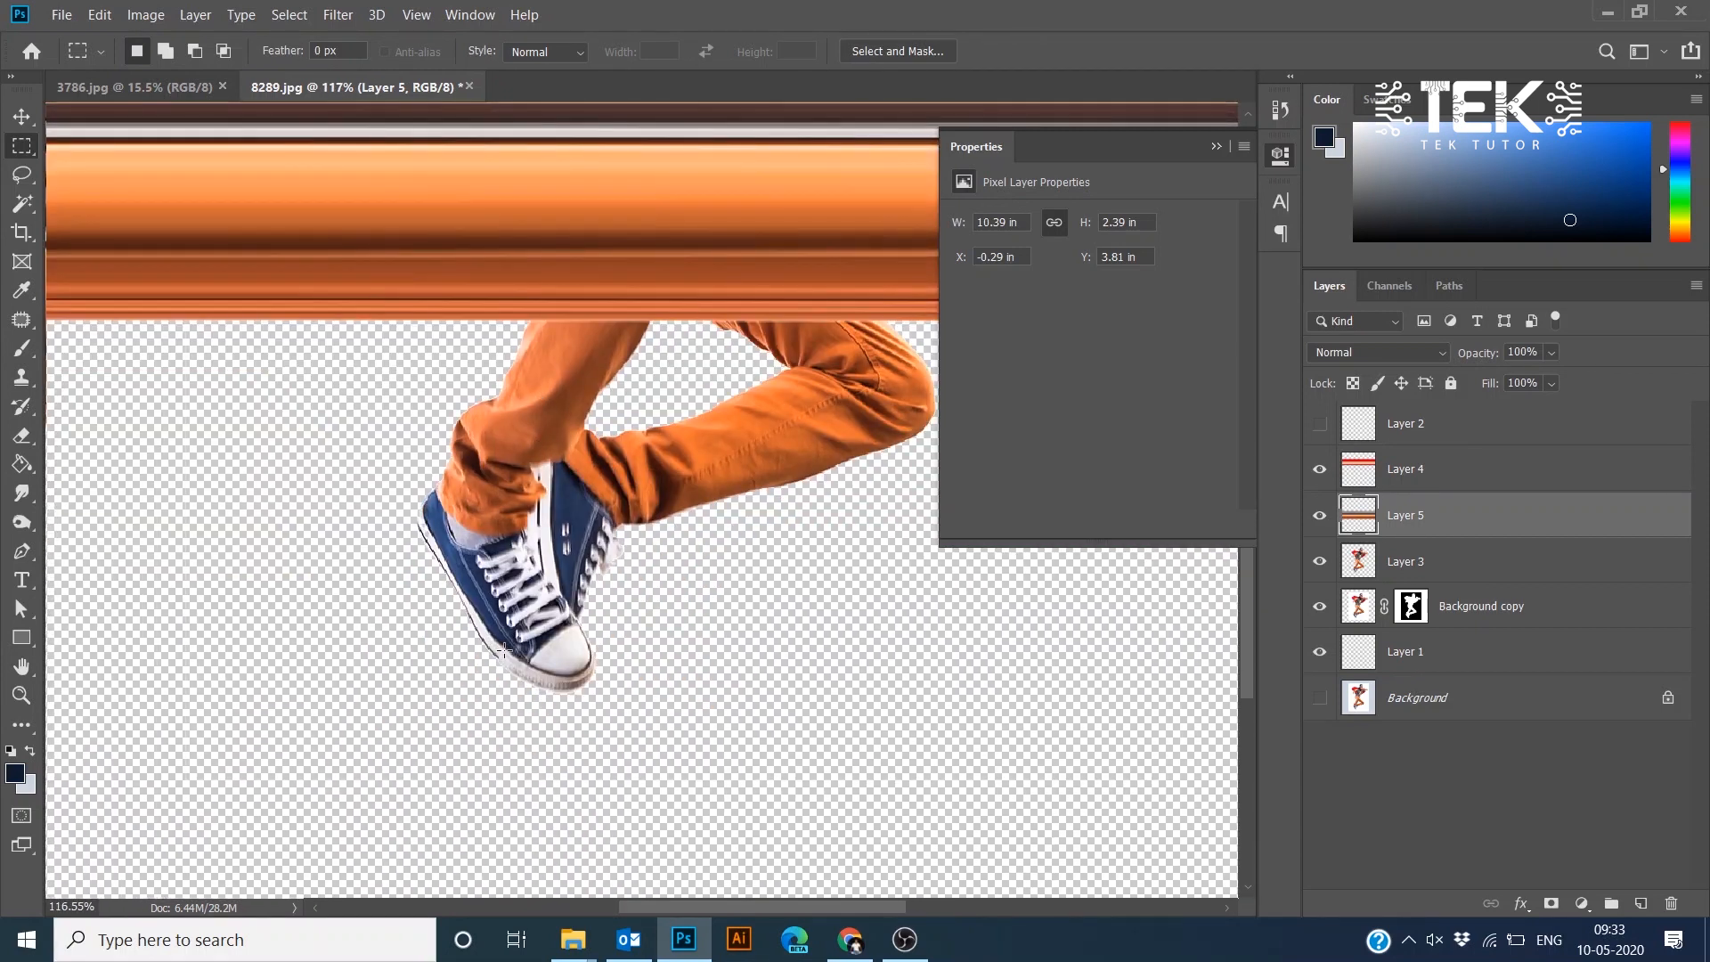
pyautogui.moveTo(504, 651); pyautogui.dragTo(506, 493)
pyautogui.moveTo(537, 308); pyautogui.dragTo(583, 519)
pyautogui.moveTo(476, 384); pyautogui.dragTo(475, 623)
pyautogui.hotkey('ctrl', 'j')
# - Free Transform the shoe strip, stretching it horizontally to about 10.1 in wide across the canvas, and commit
pyautogui.hotkey('ctrl', 't')
pyautogui.moveTo(481, 504); pyautogui.dragTo(893, 508)
pyautogui.scroll(-3, 894, 507)
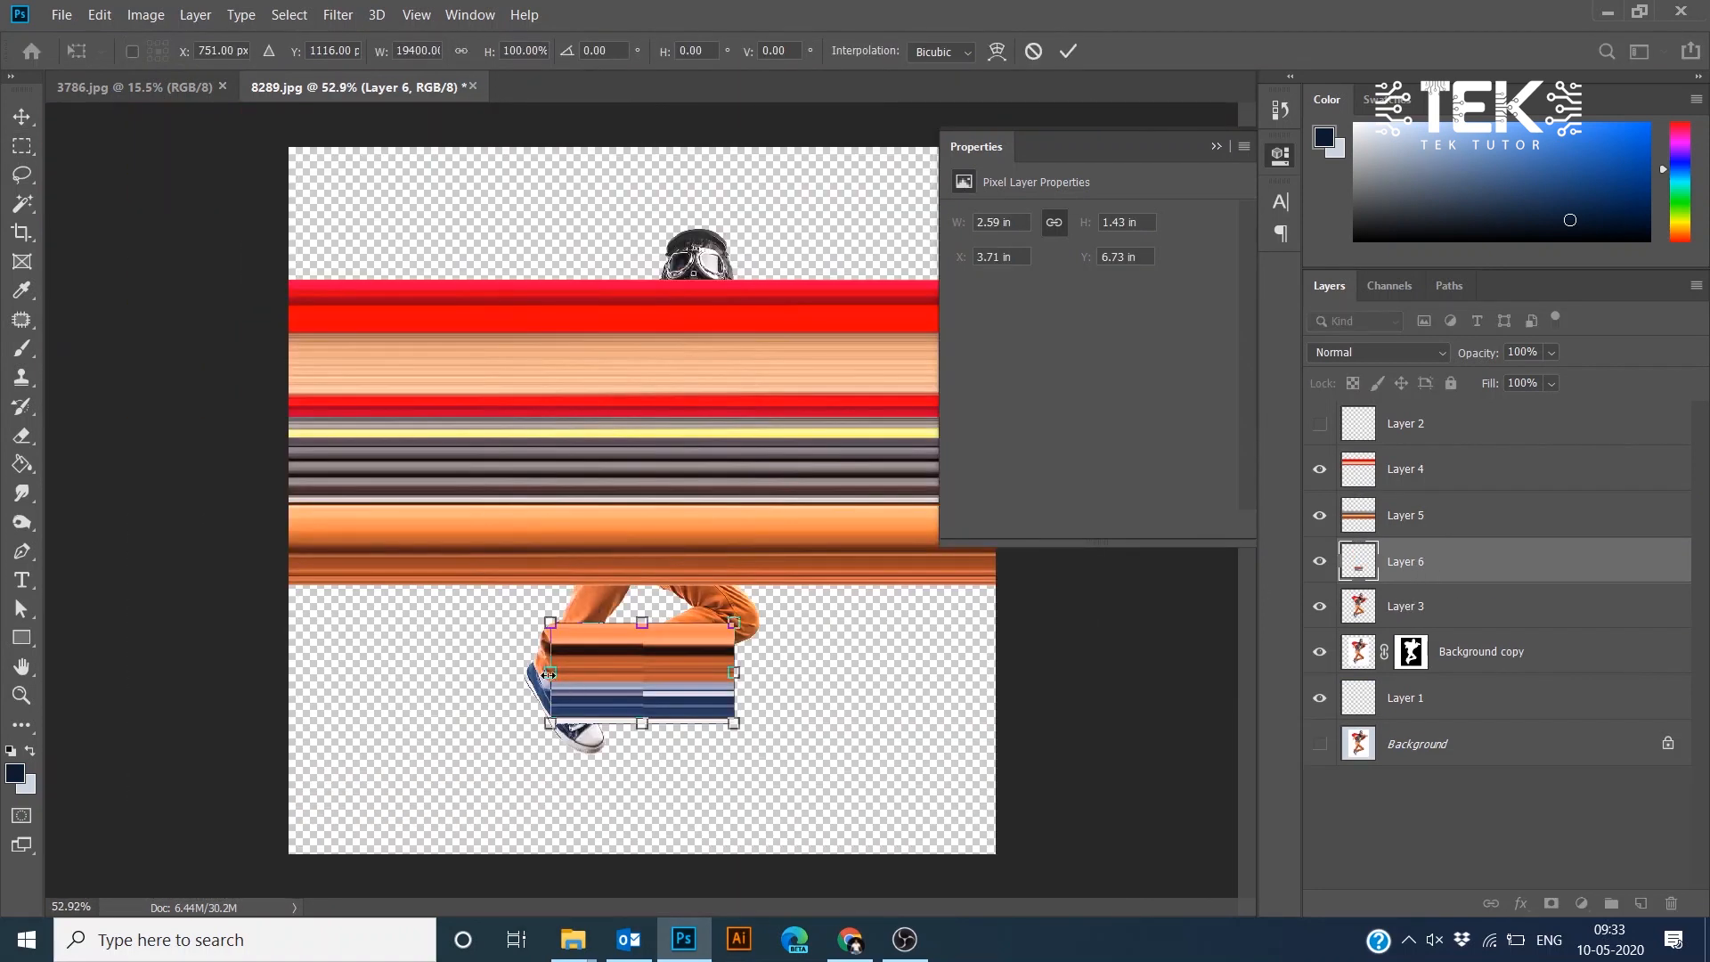
pyautogui.moveTo(548, 674); pyautogui.dragTo(287, 675)
pyautogui.moveTo(734, 673); pyautogui.dragTo(1004, 675)
pyautogui.press('Return')
pyautogui.scroll(5, 428, 622)
pyautogui.moveTo(427, 687); pyautogui.dragTo(431, 595)
pyautogui.scroll(-4, 431, 596)
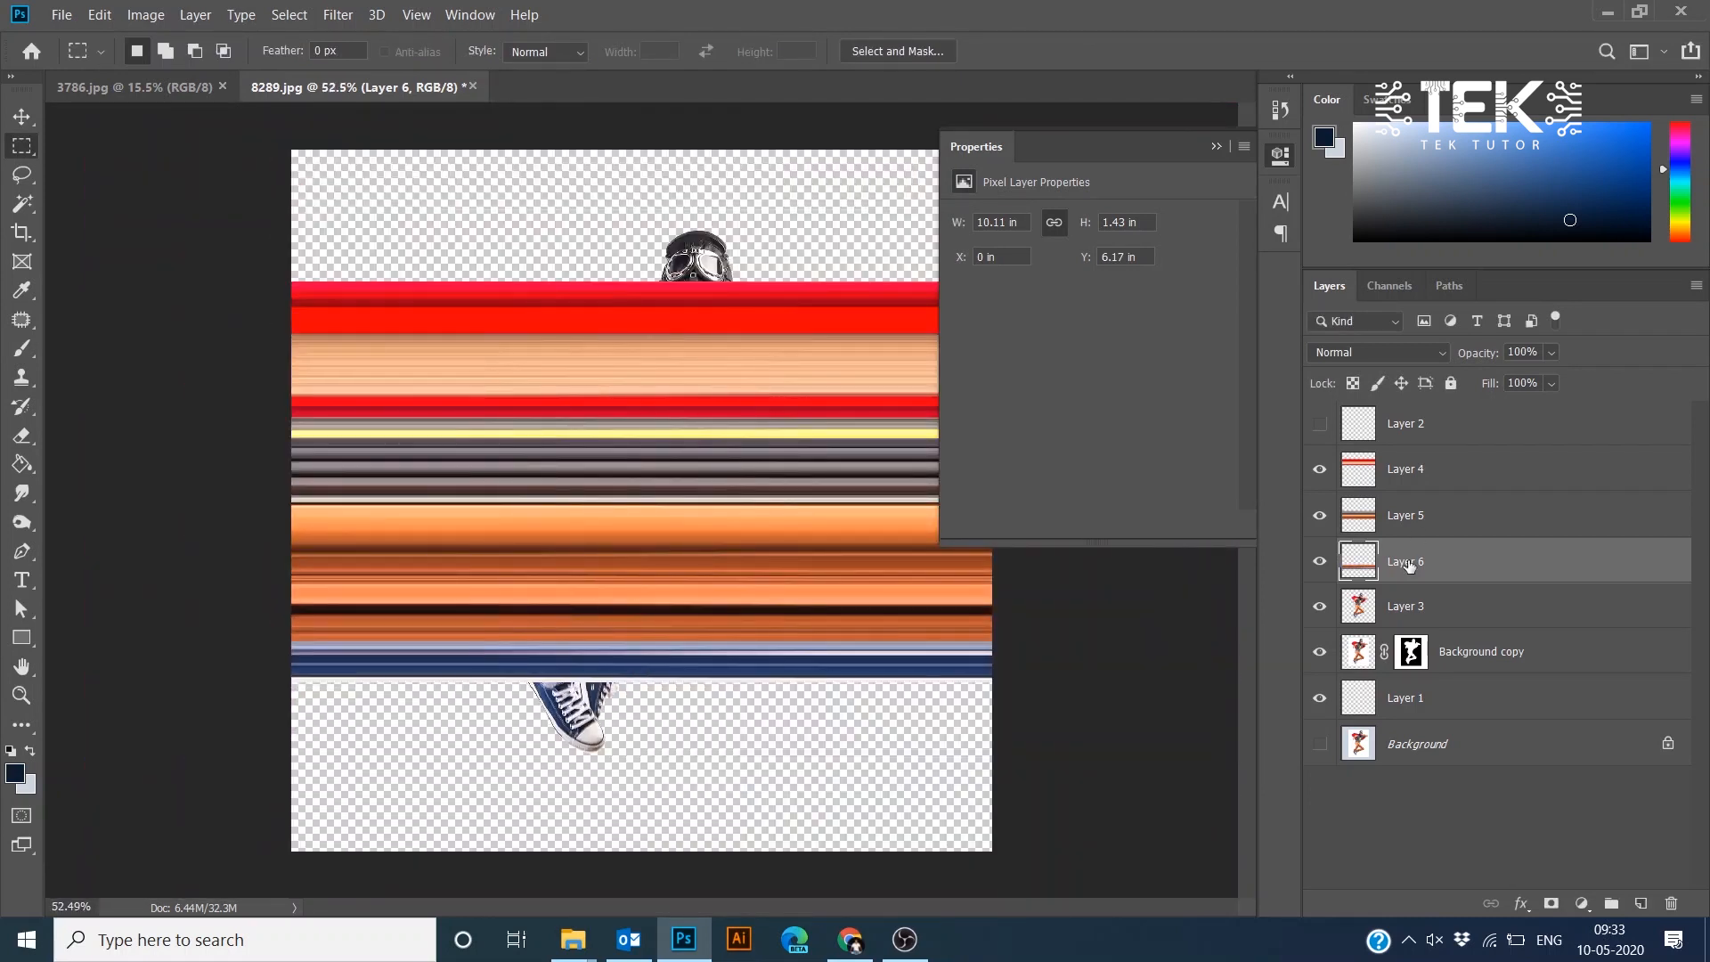
# - Toggle the visibility of the streak layers and Layer 3 to compare them
pyautogui.click(1416, 469)
pyautogui.keyDown('ctrl'); pyautogui.click(1416, 522); pyautogui.keyUp('ctrl')
pyautogui.keyDown('ctrl'); pyautogui.click(1429, 562); pyautogui.keyUp('ctrl')
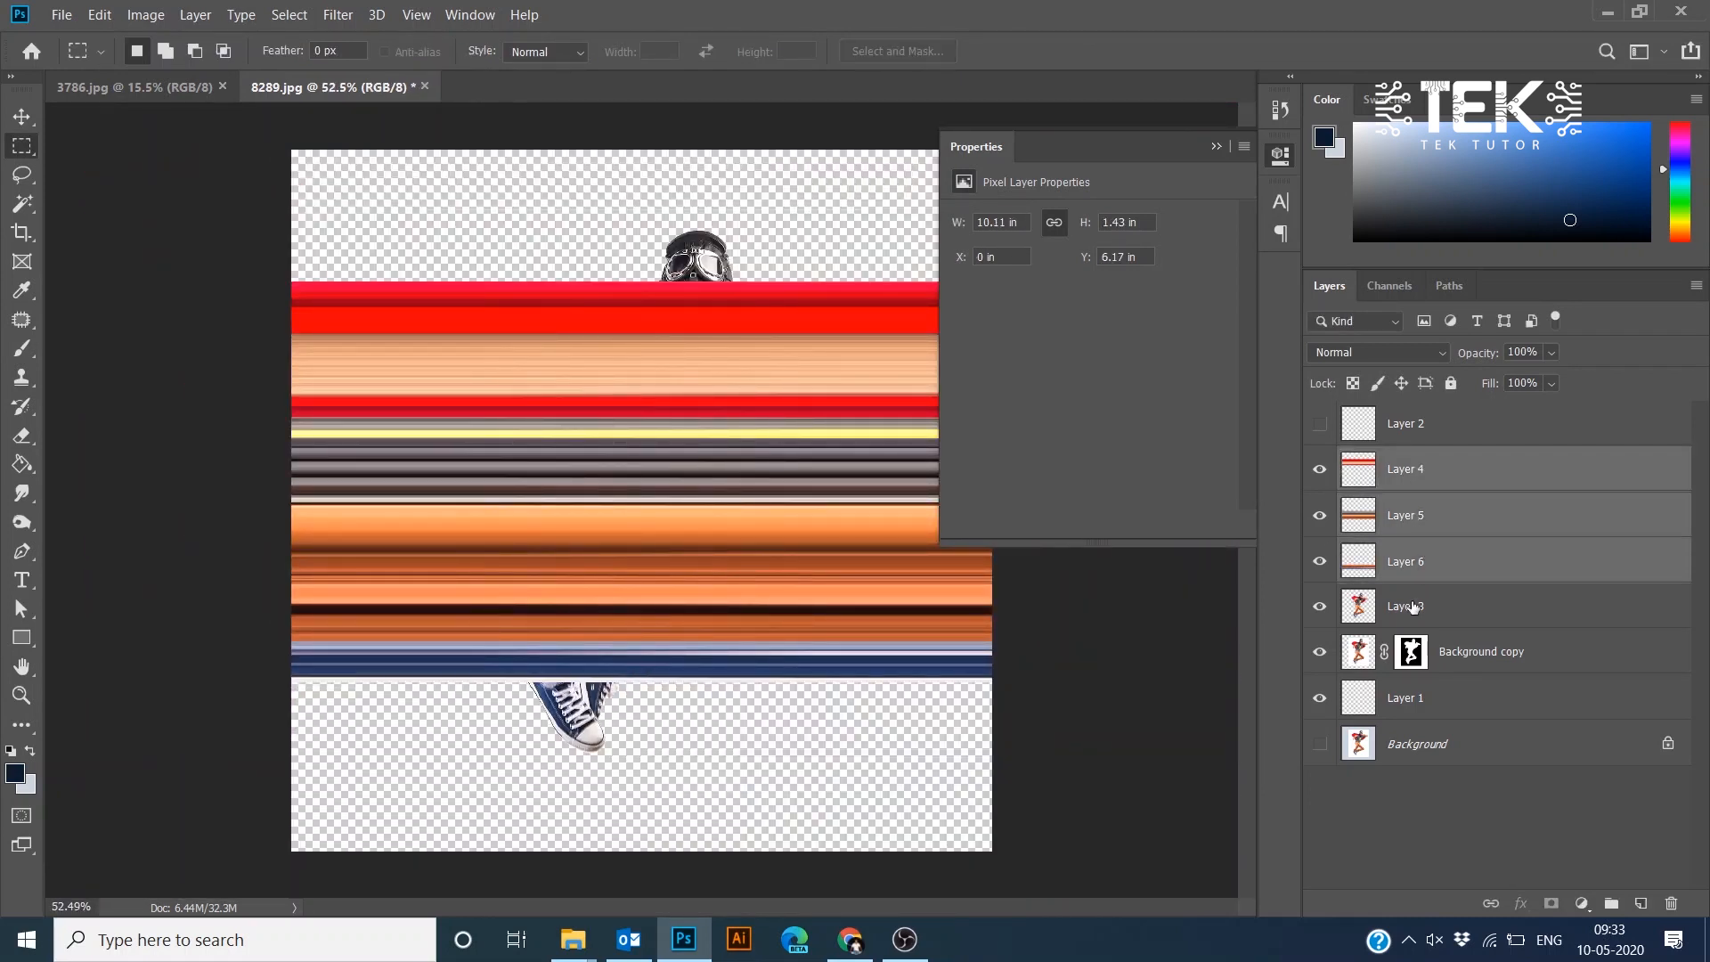
pyautogui.keyDown('ctrl'); pyautogui.click(1440, 614); pyautogui.keyUp('ctrl')
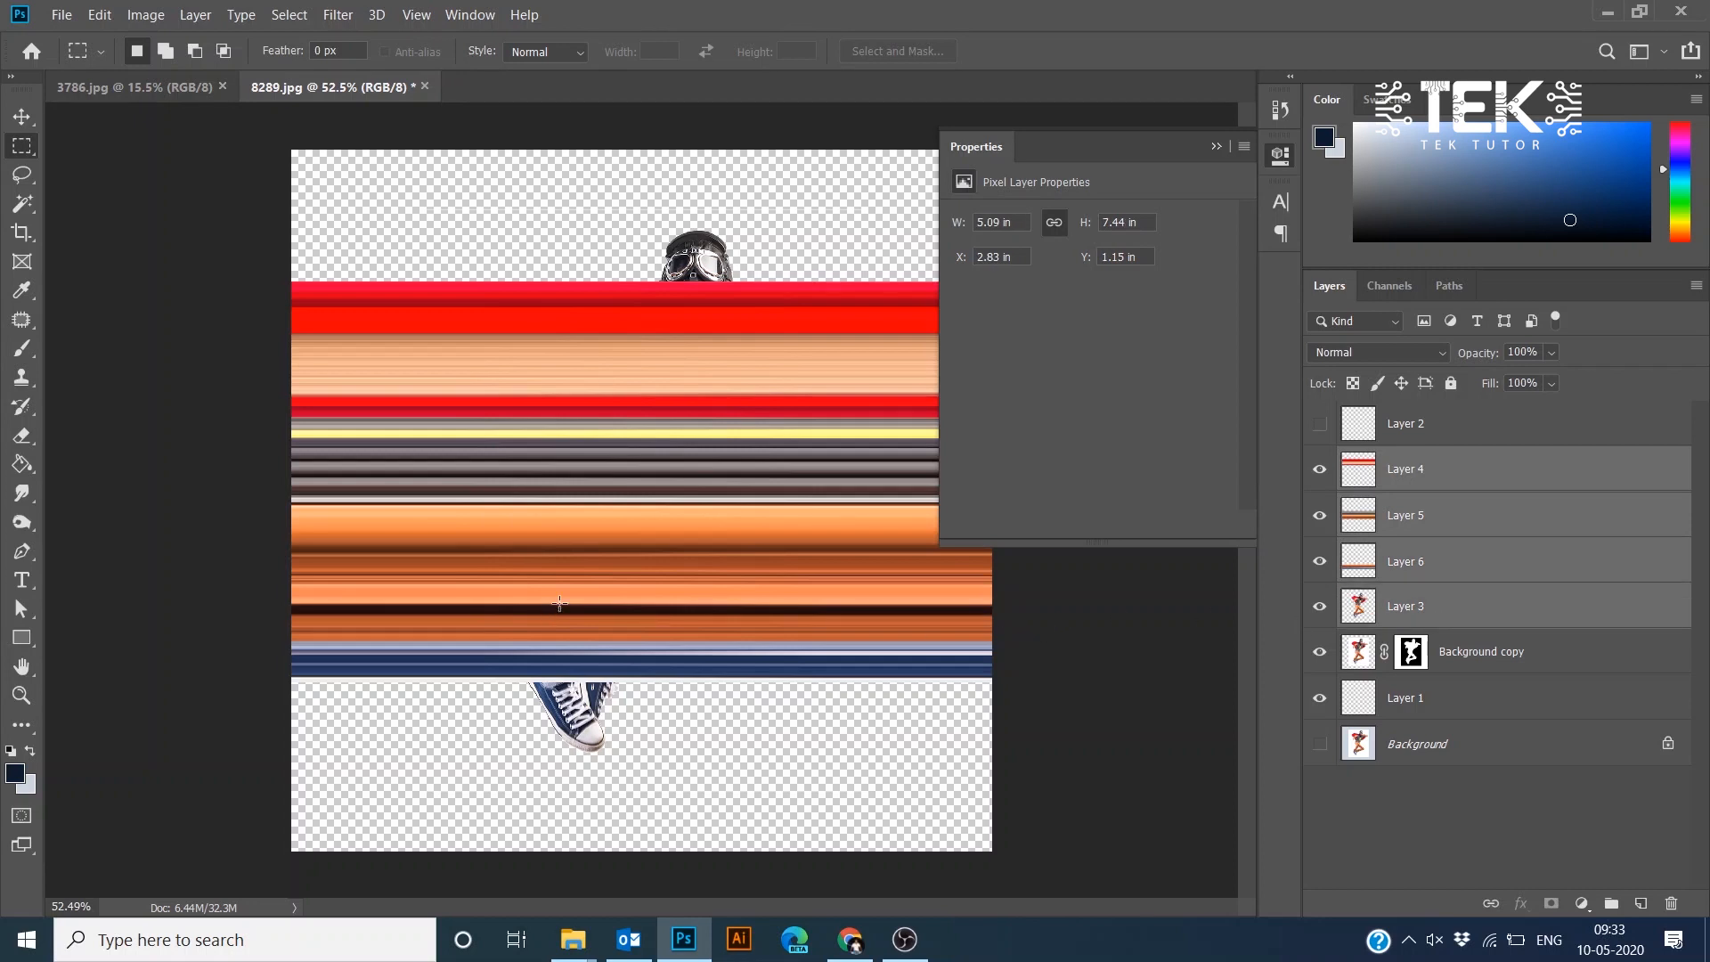
pyautogui.moveTo(1320, 475); pyautogui.dragTo(1321, 579)
pyautogui.click(1319, 608)
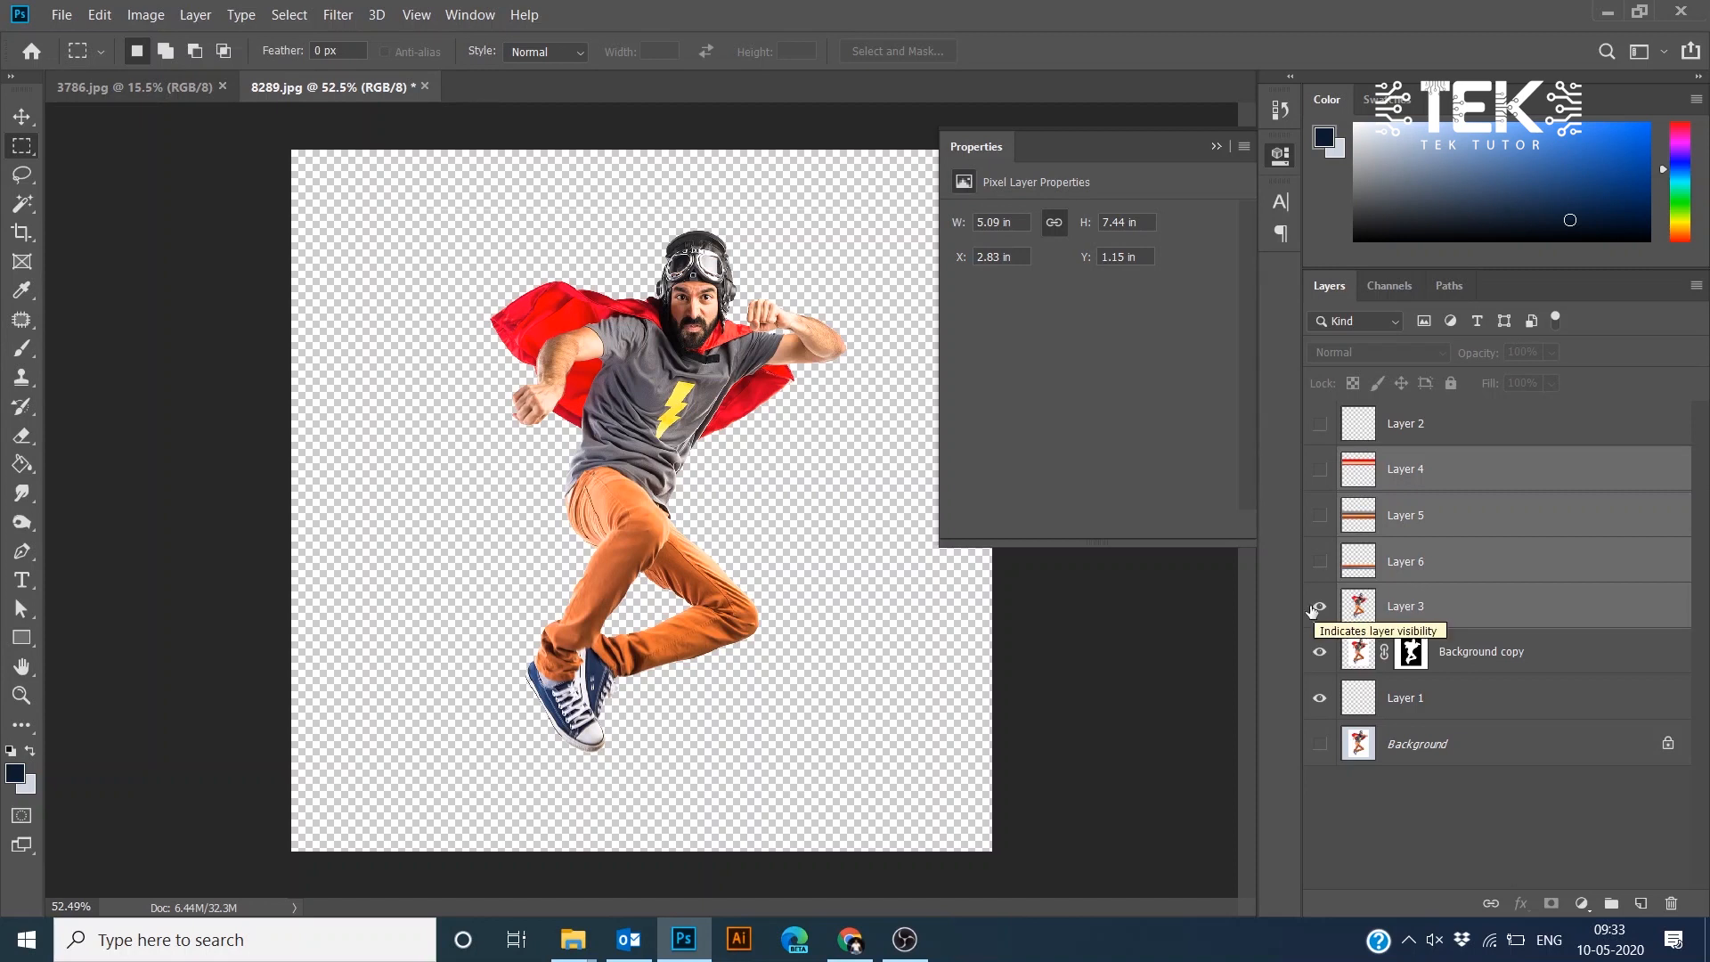
pyautogui.click(1315, 609)
pyautogui.click(1333, 614)
pyautogui.moveTo(1323, 573); pyautogui.dragTo(1320, 469)
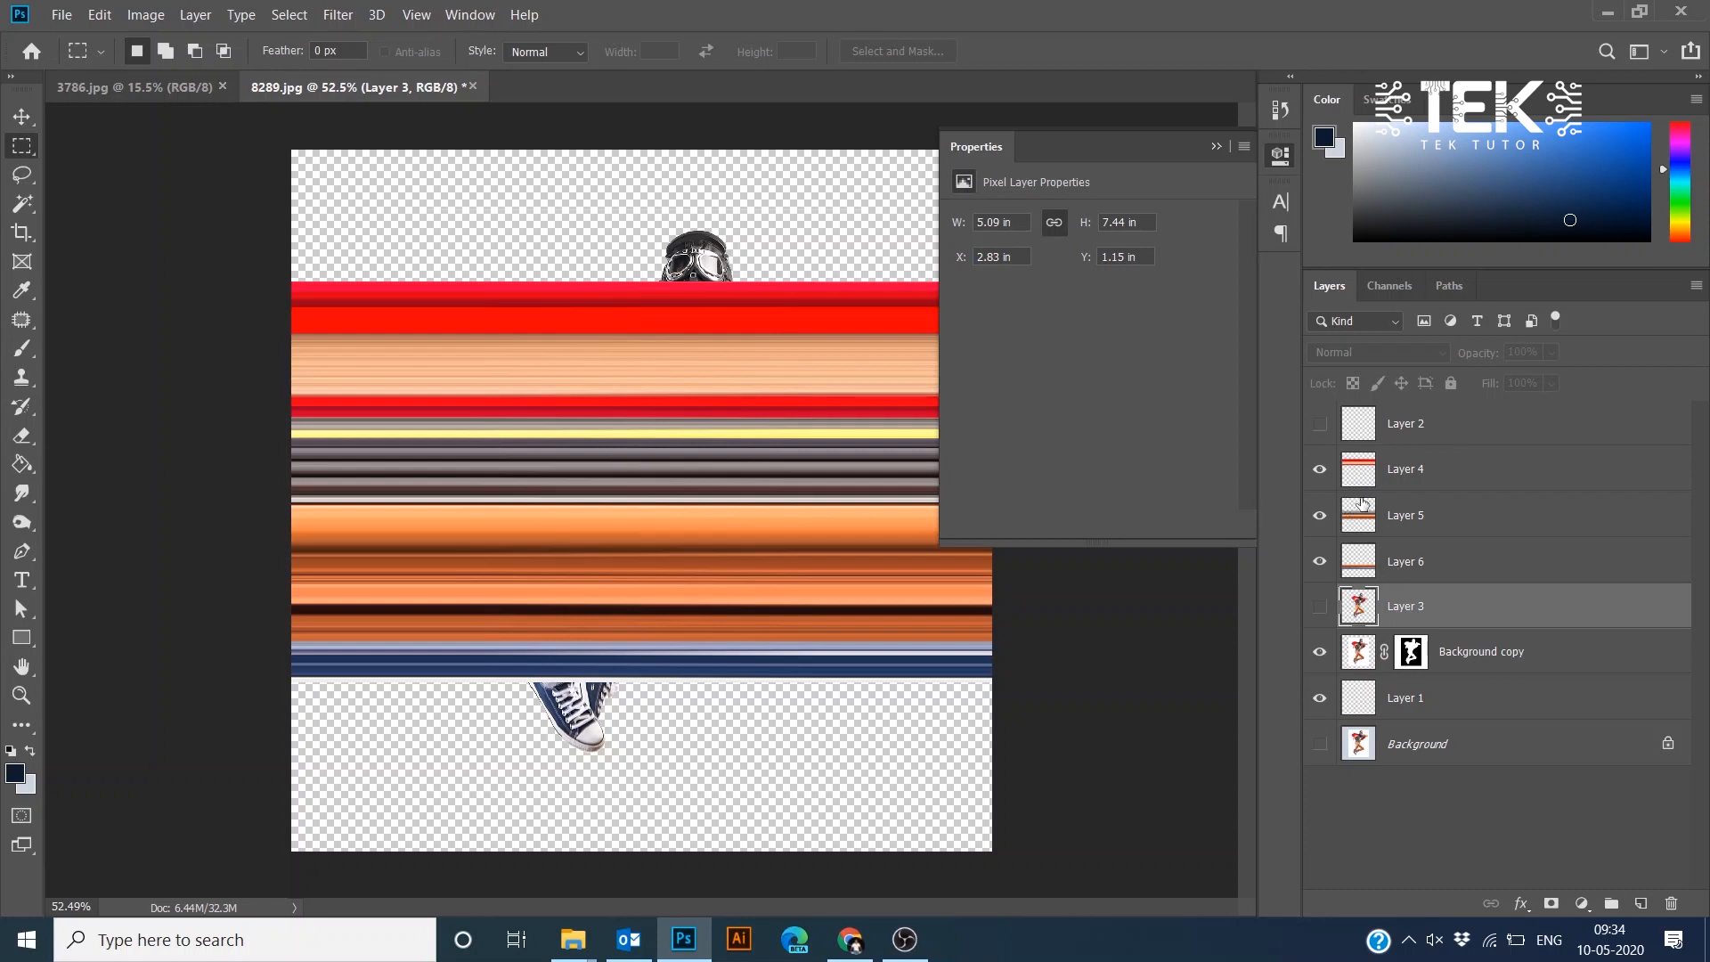
# - Merge Layers 4, 5 and 6 into a single streak layer
pyautogui.click(1420, 476)
pyautogui.keyDown('shift'); pyautogui.click(1409, 575); pyautogui.keyUp('shift')
pyautogui.hotkey('ctrl', 'e')
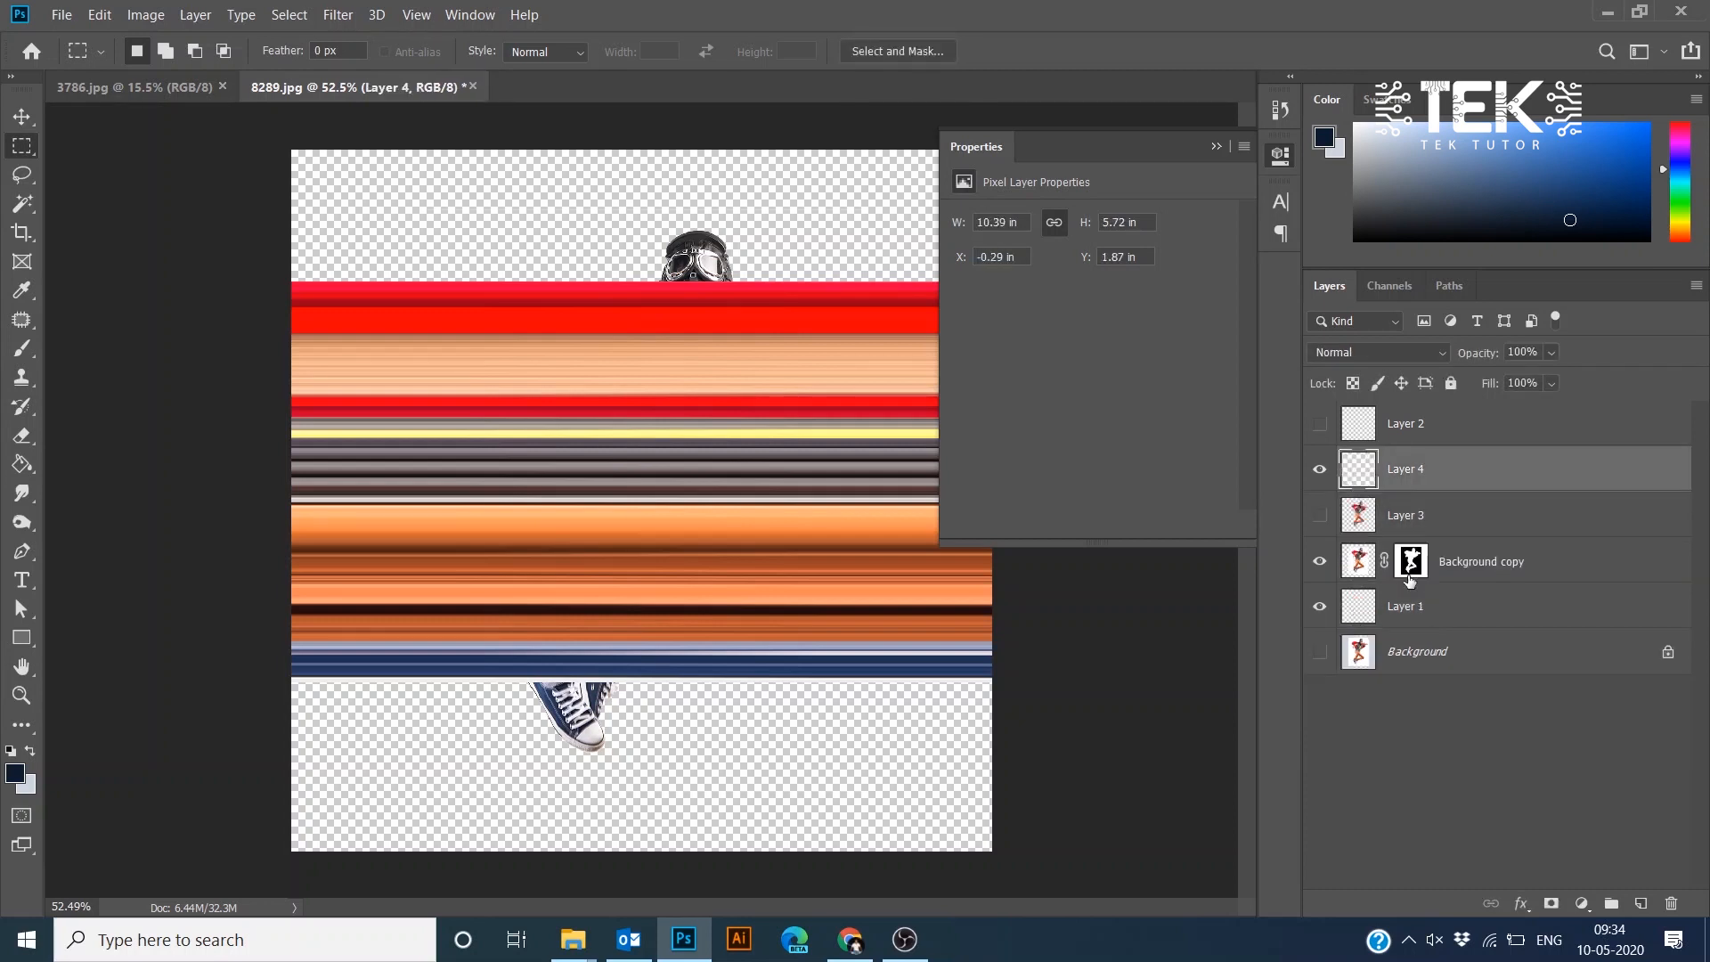
# - Show Layer 3, select all, and align the merged streak layer to the canvas top and horizontal center
pyautogui.click(1319, 517)
pyautogui.hotkey('ctrl', 'a')
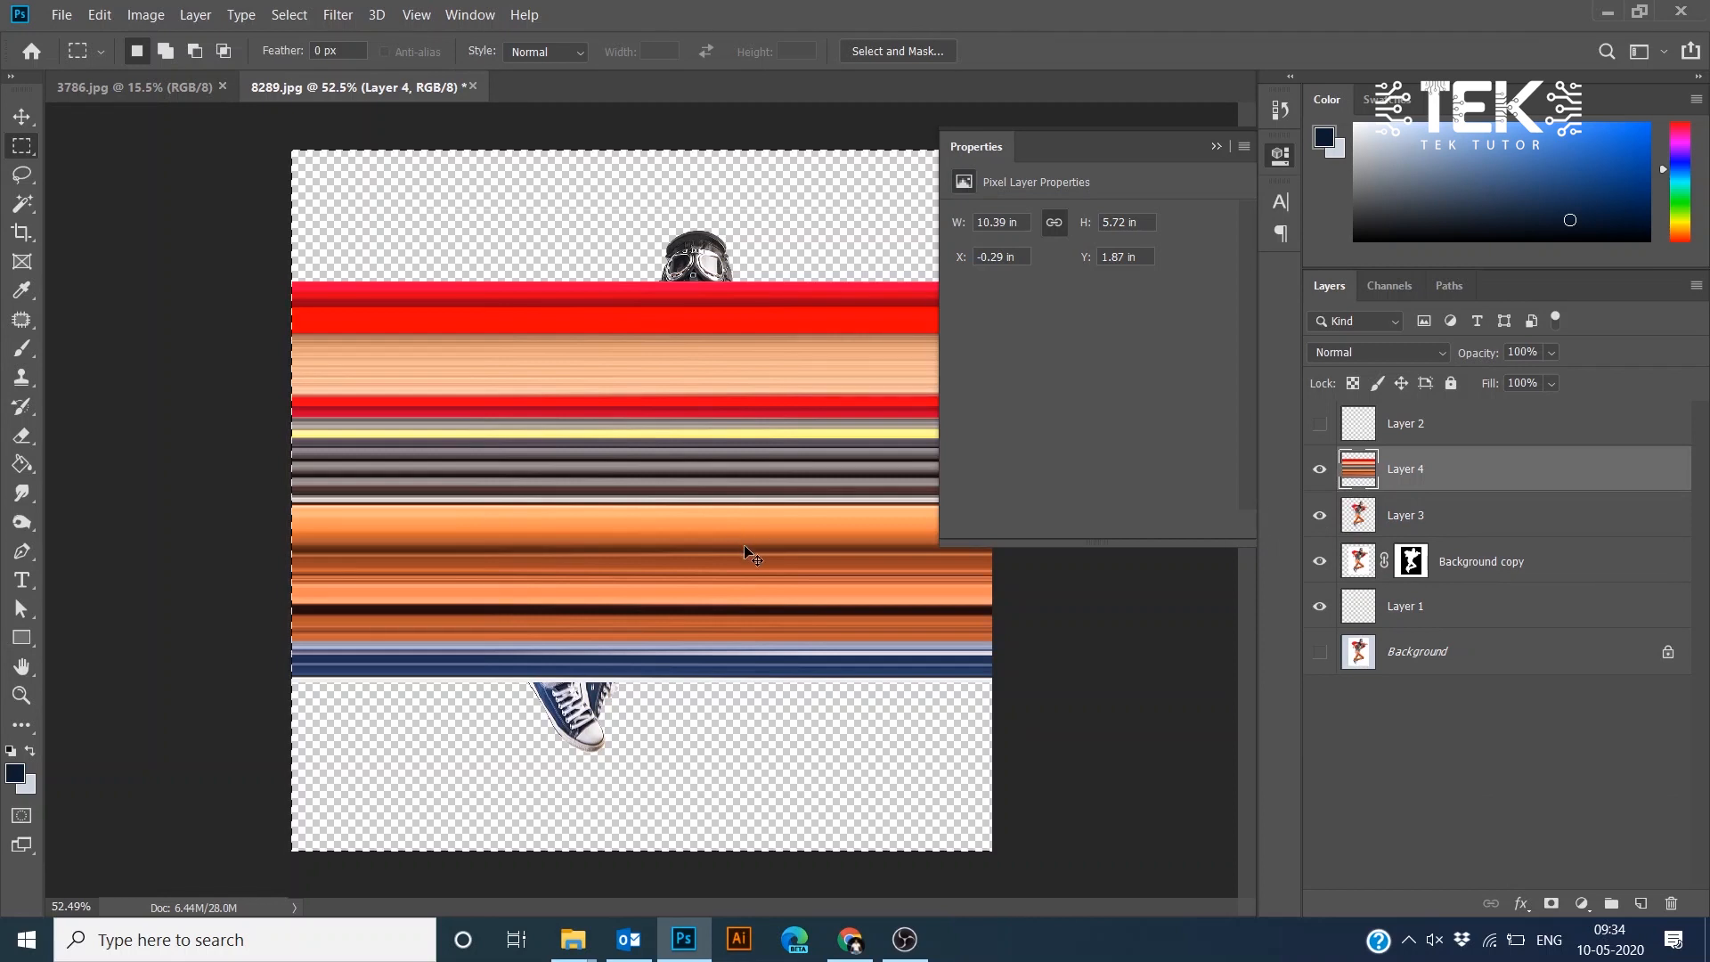
pyautogui.click(21, 116)
pyautogui.click(481, 53)
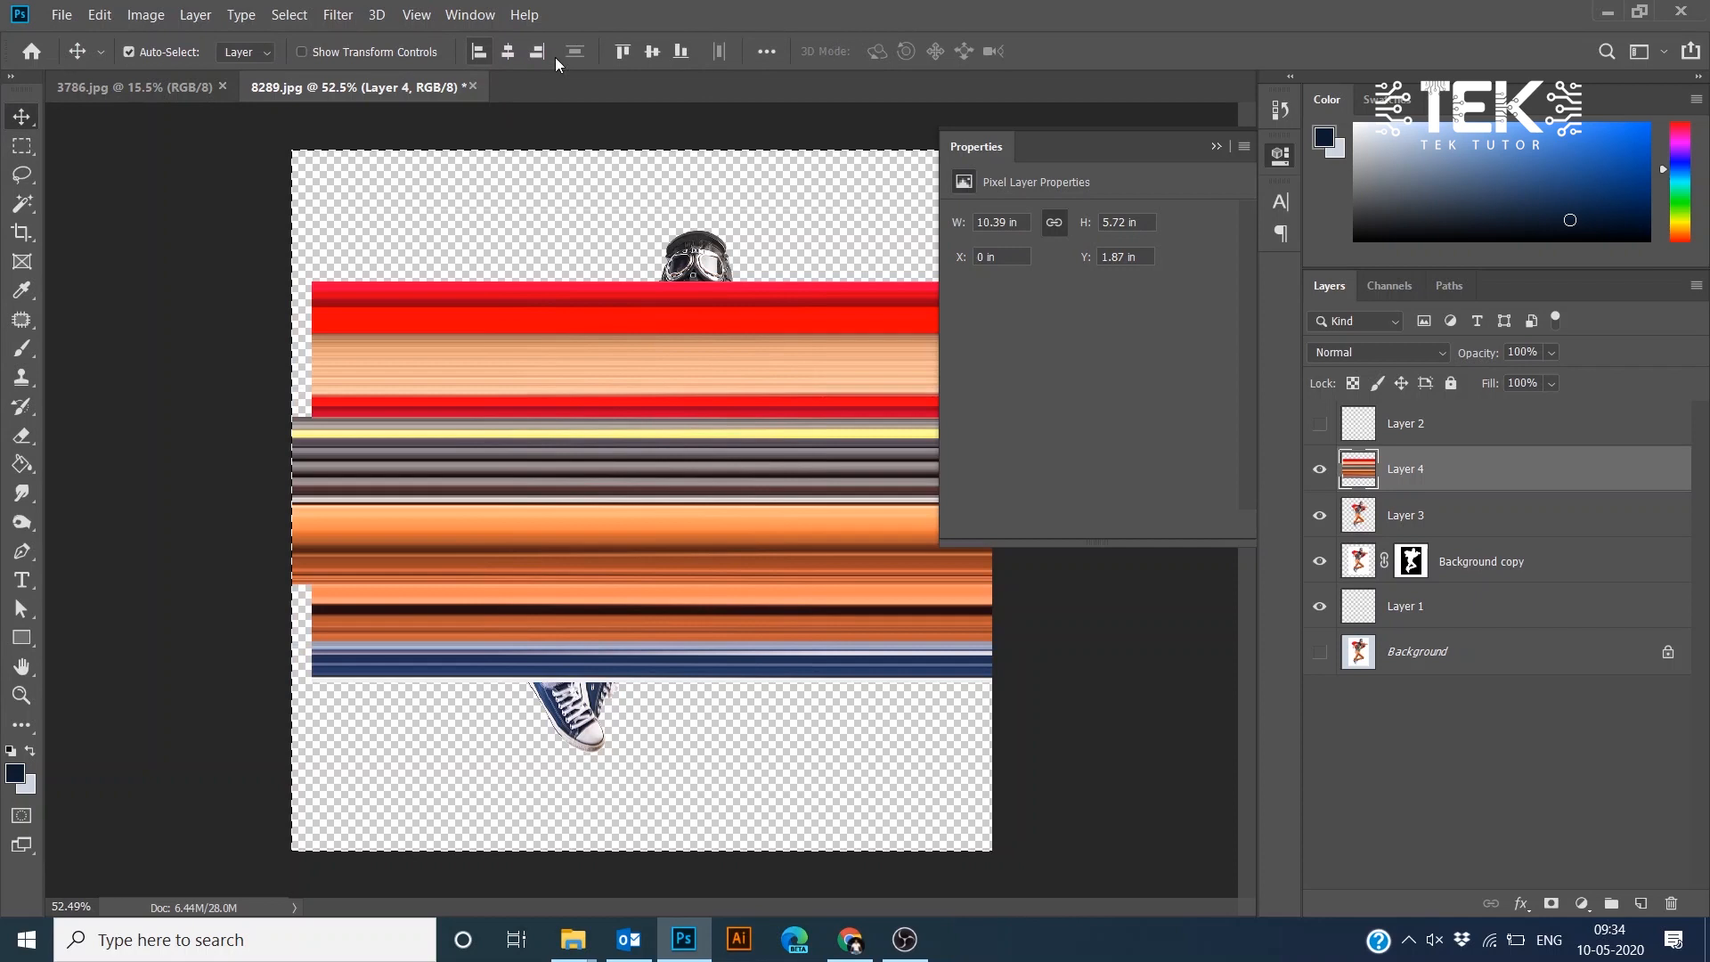
pyautogui.click(620, 52)
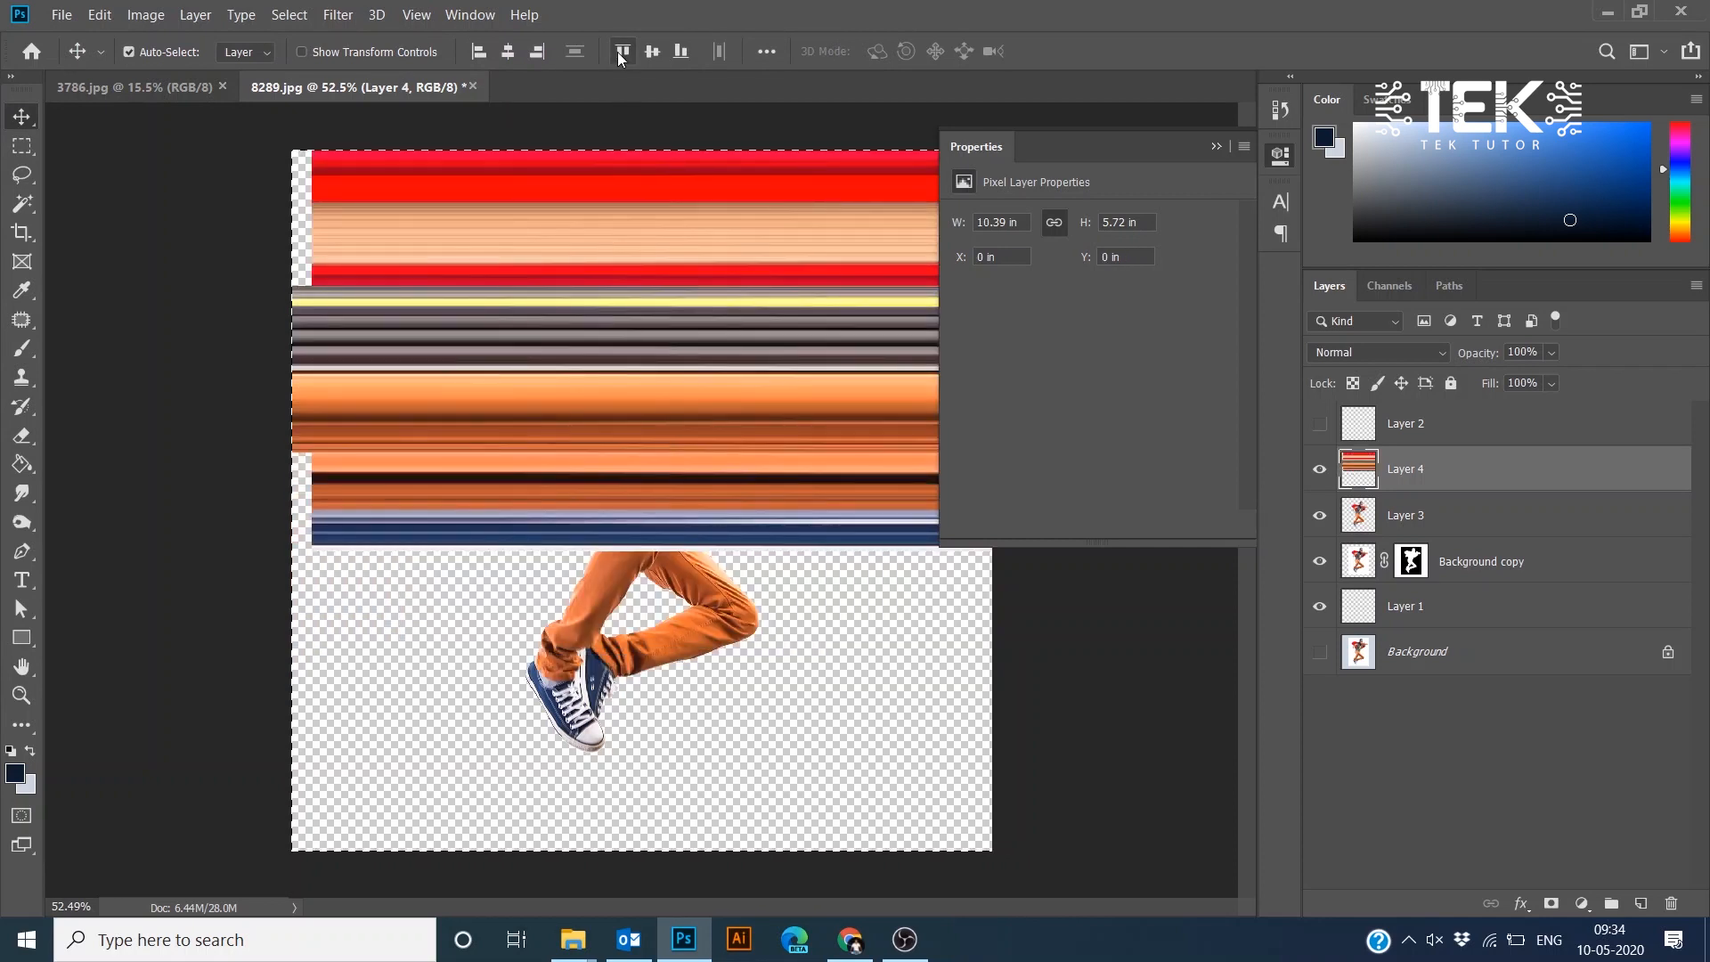
pyautogui.click(508, 51)
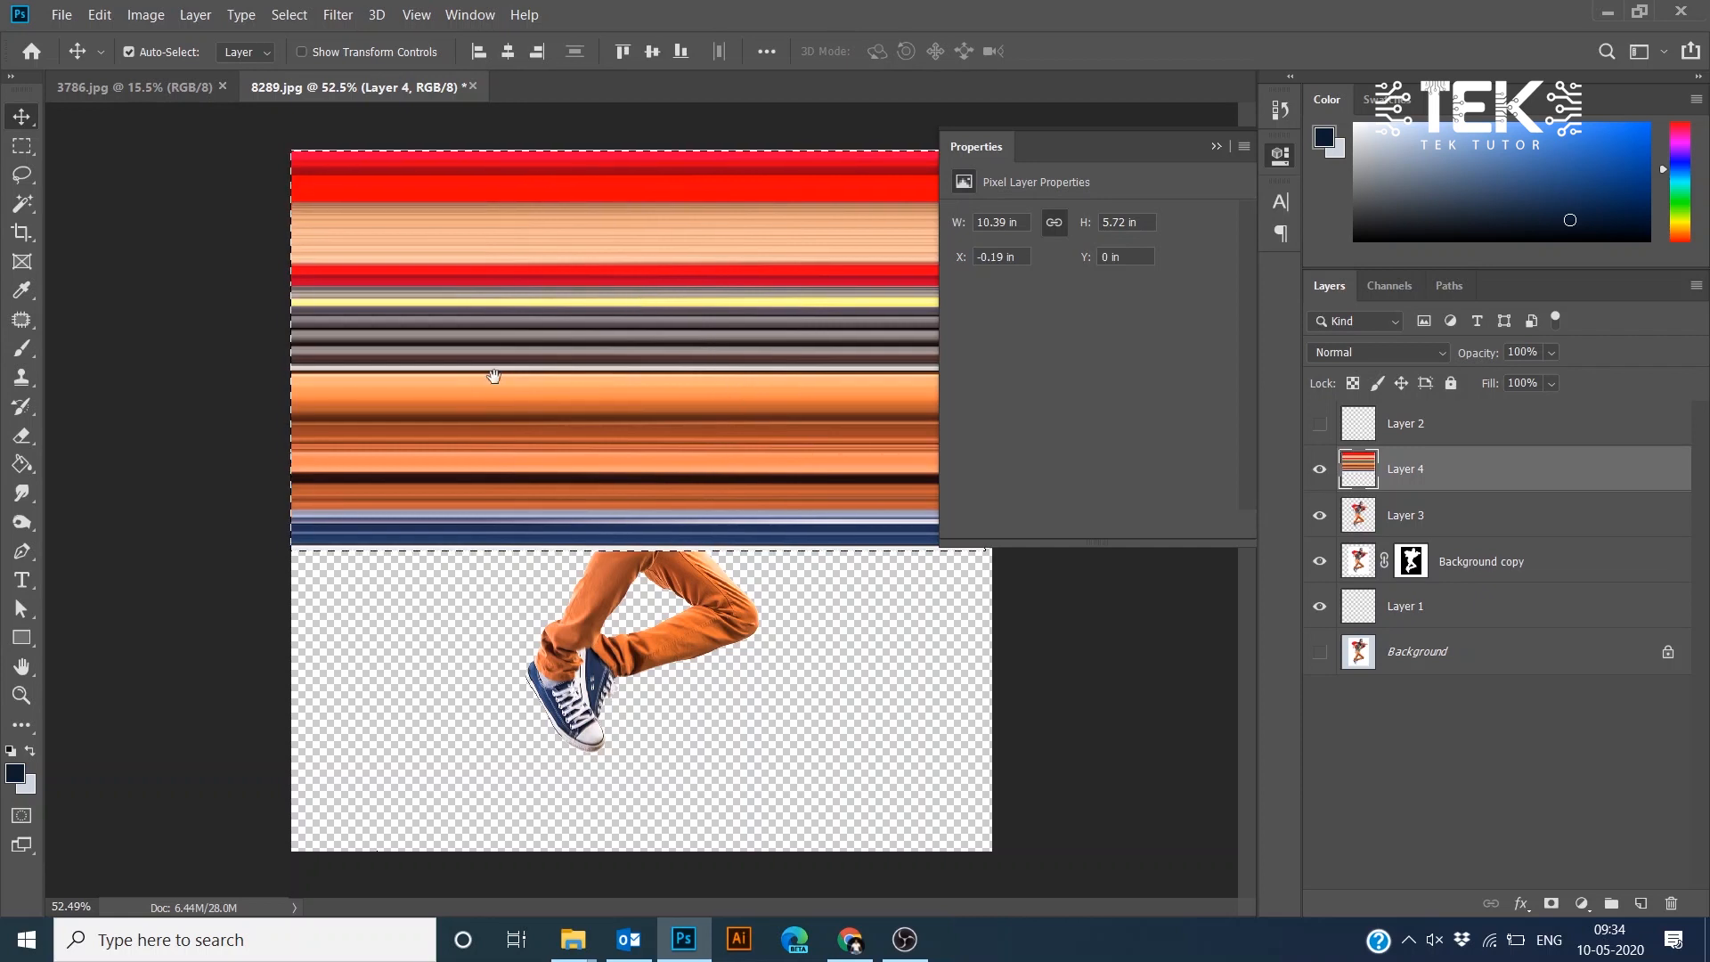
pyautogui.scroll(-2, 784, 382)
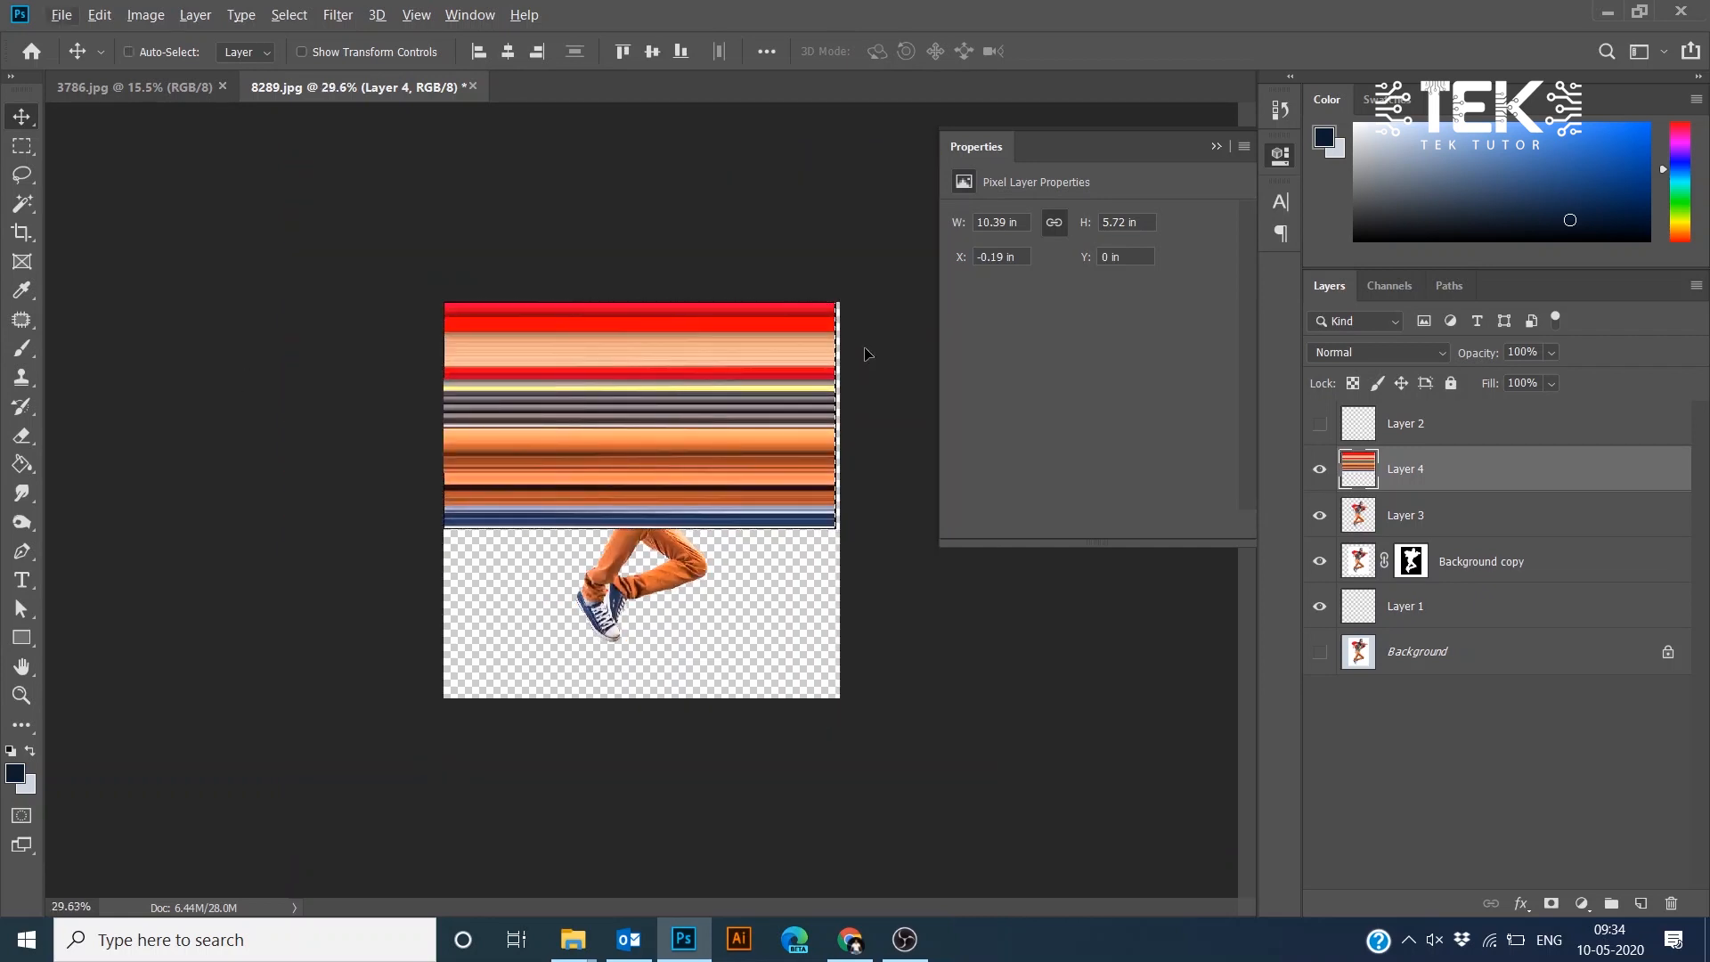
pyautogui.hotkey('ctrl', 't')
pyautogui.moveTo(841, 404); pyautogui.dragTo(868, 407)
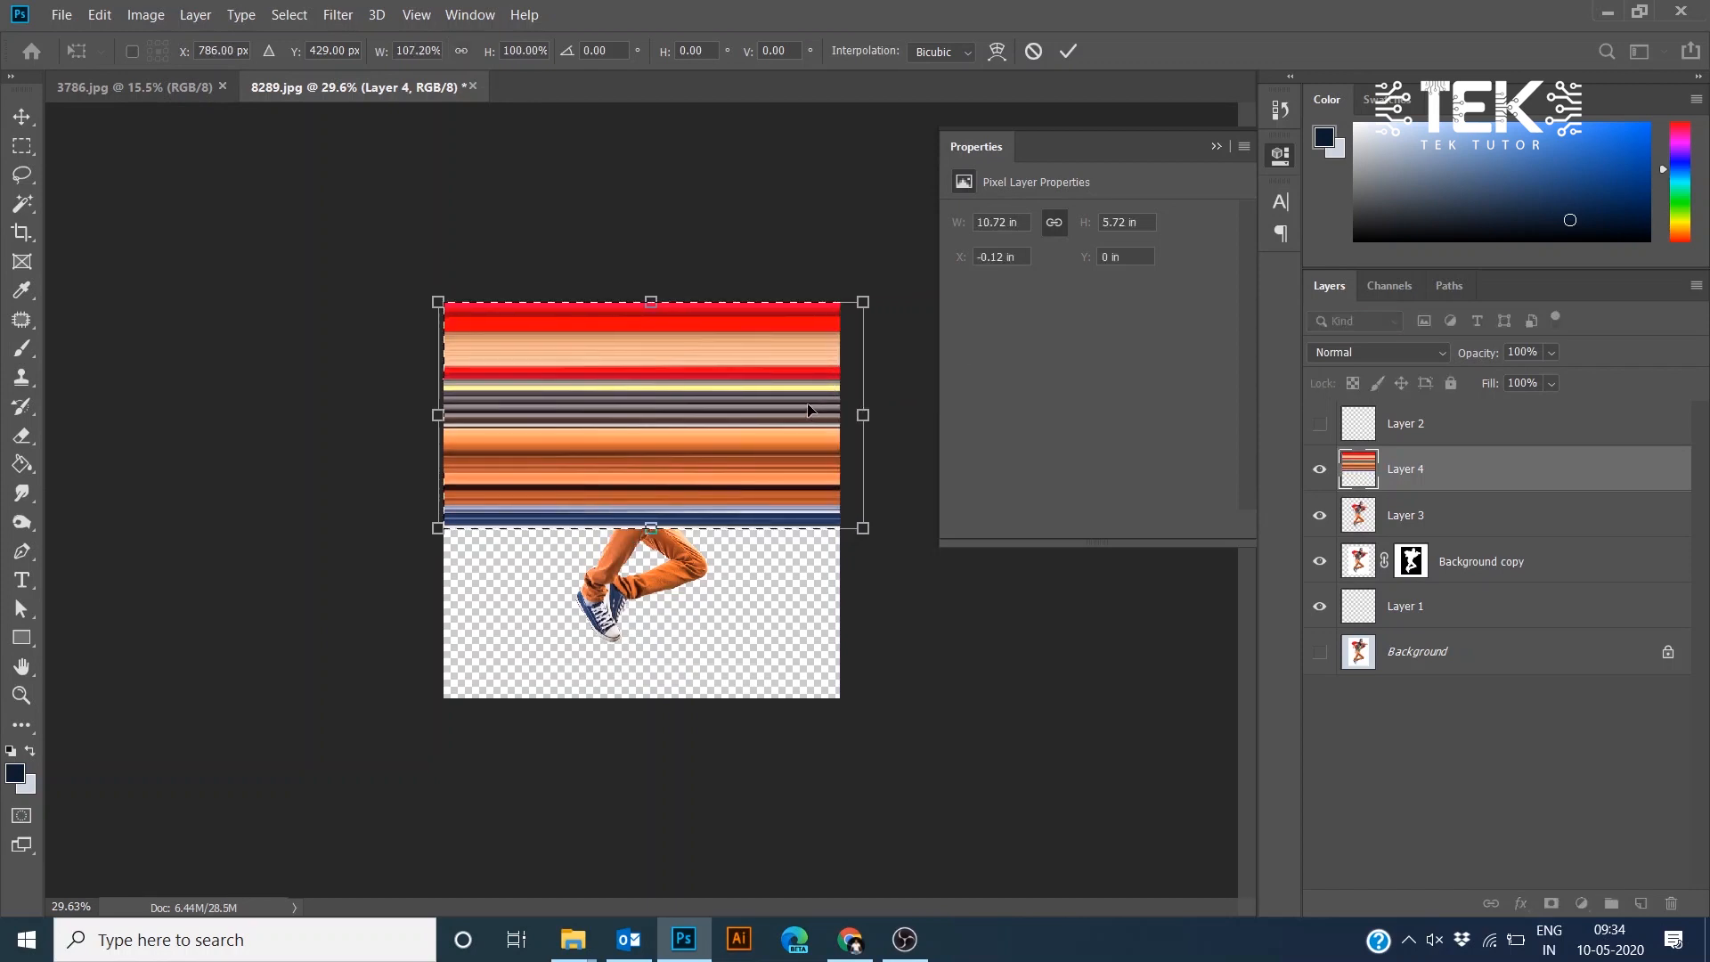
pyautogui.press('Escape')
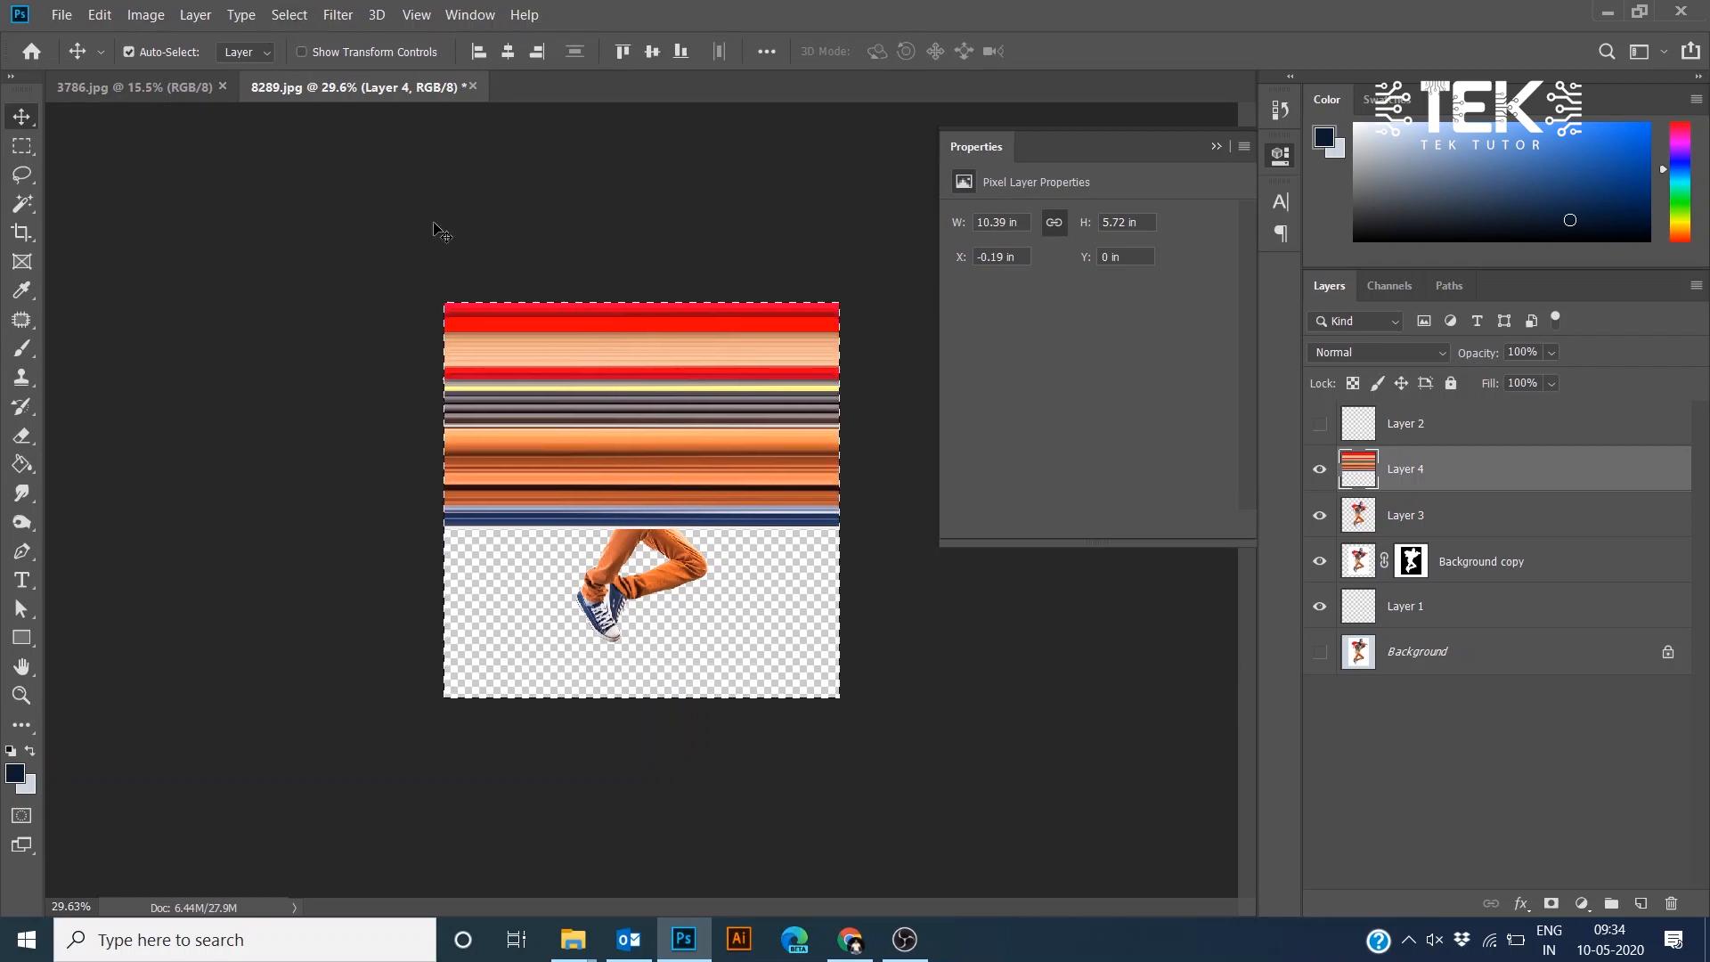
# - Crop the image to the selected canvas area and deselect
pyautogui.click(145, 14)
pyautogui.click(178, 231)
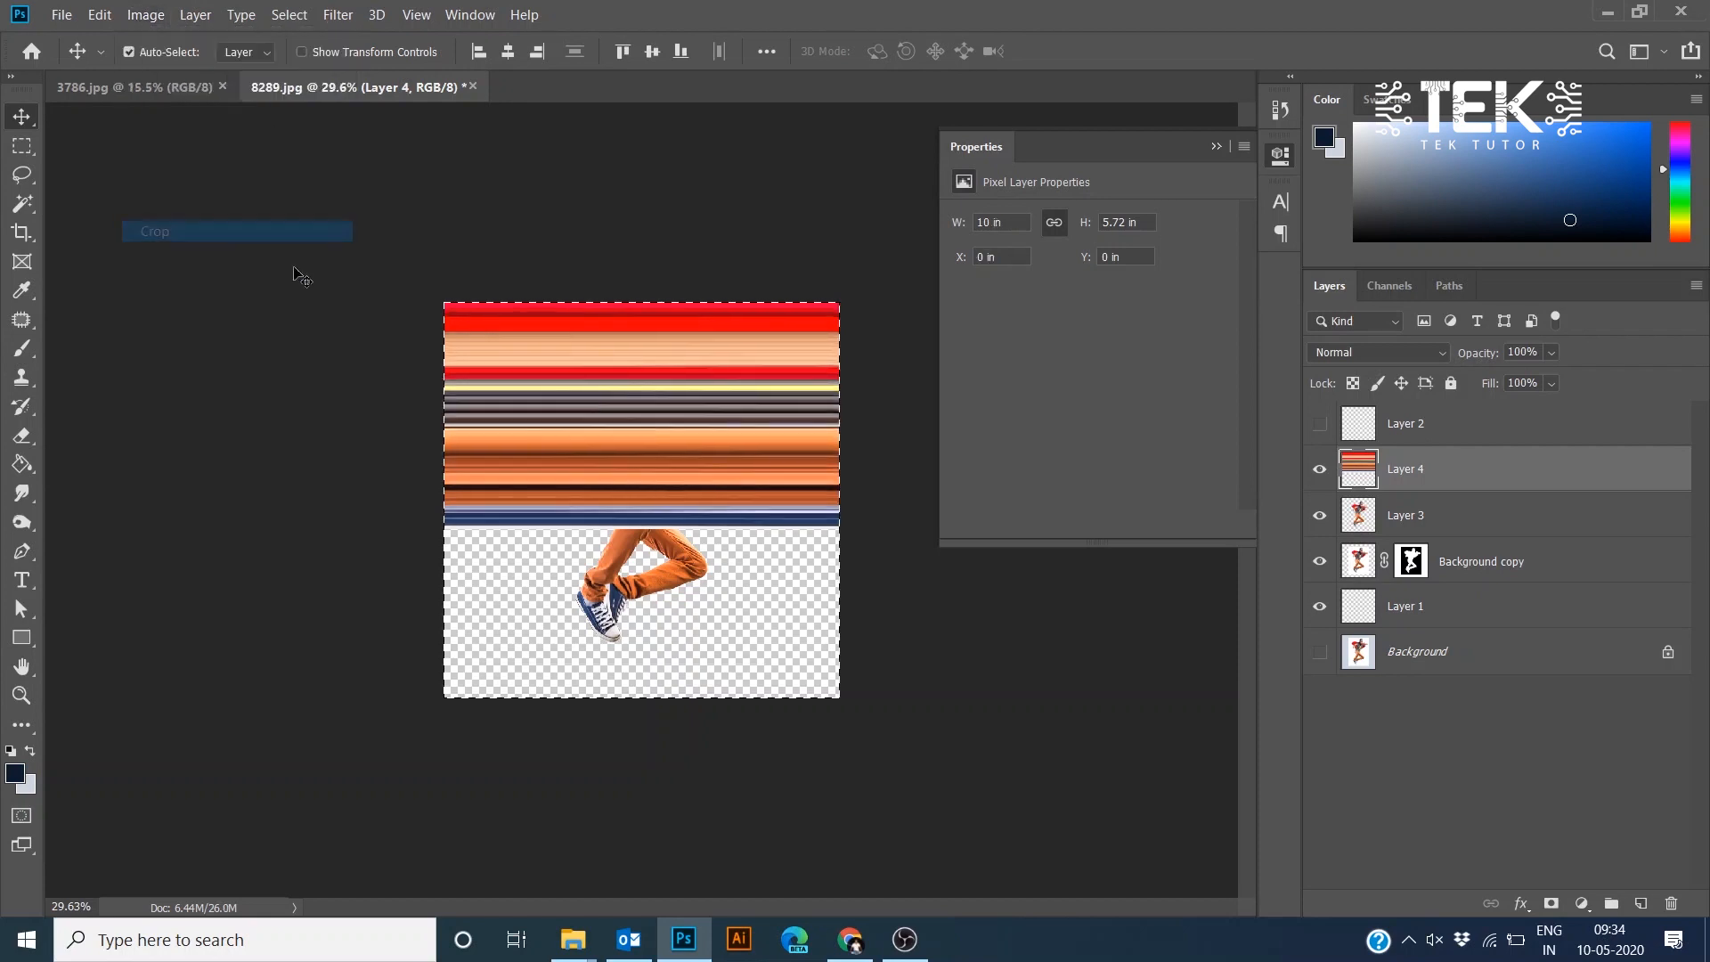
pyautogui.press('ctrl')
pyautogui.hotkey('ctrl', 'd')
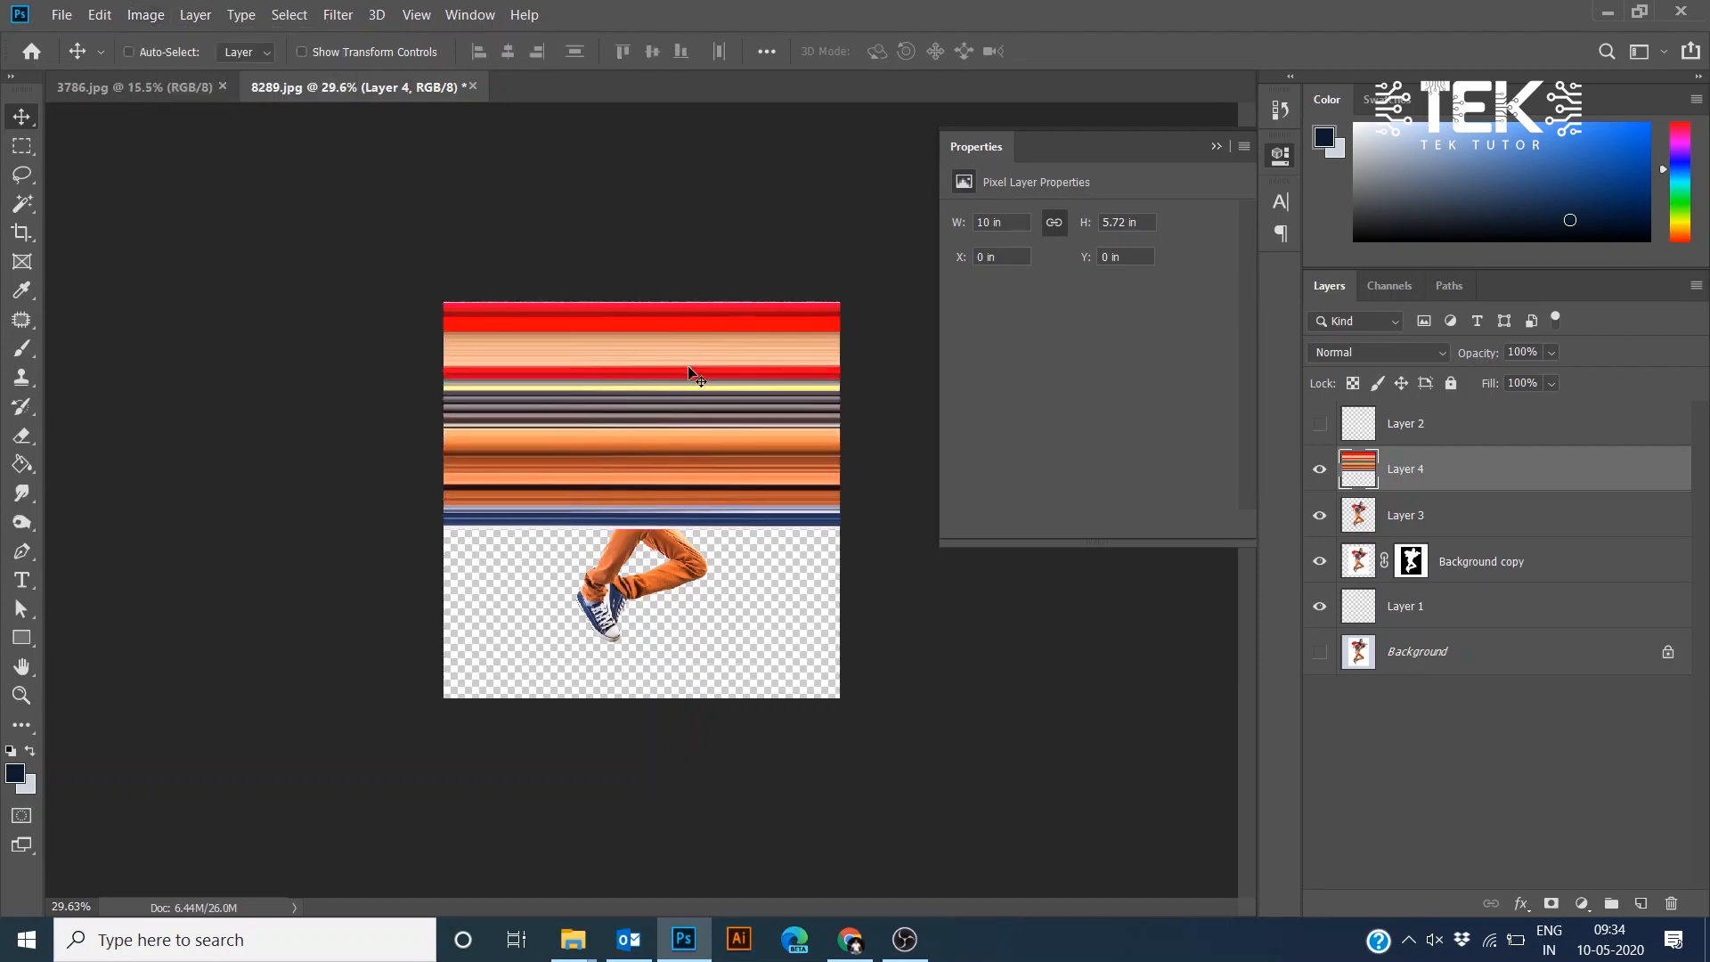
# - Move the merged streak layer down to about 1.8 in from the top, behind the hero's shoulders
pyautogui.moveTo(448, 304); pyautogui.dragTo(467, 408)
pyautogui.hotkey('ctrl', 'z')
pyautogui.scroll(3, 568, 397)
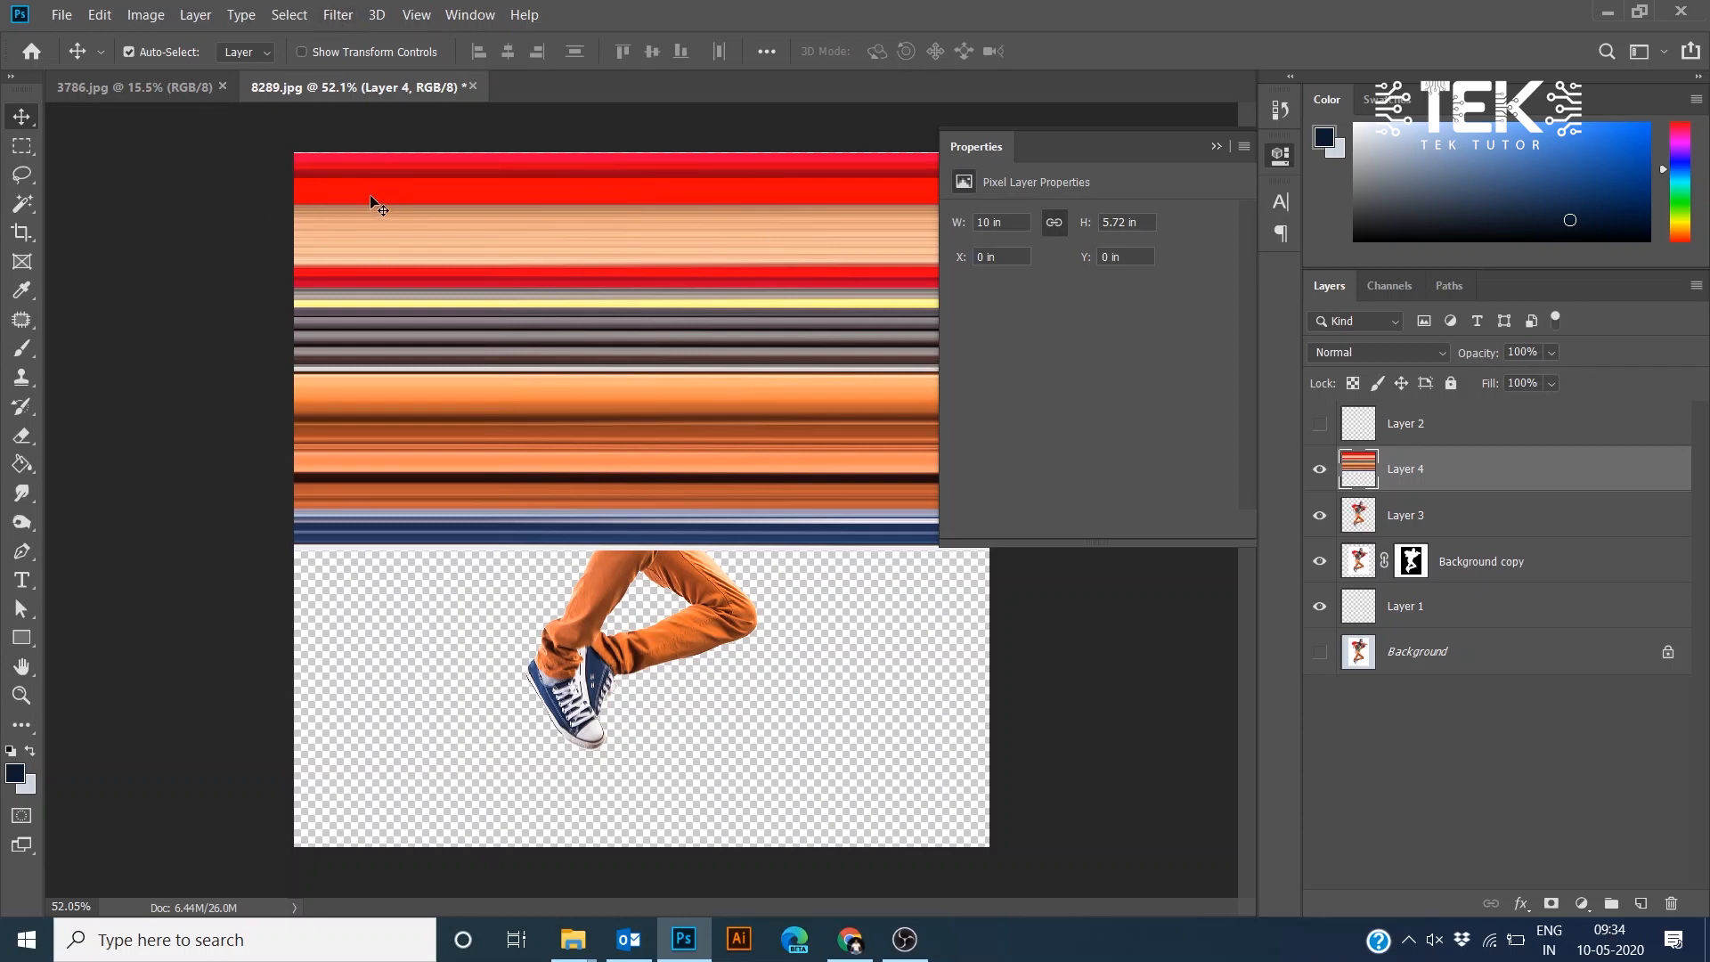
pyautogui.moveTo(371, 199); pyautogui.dragTo(364, 324)
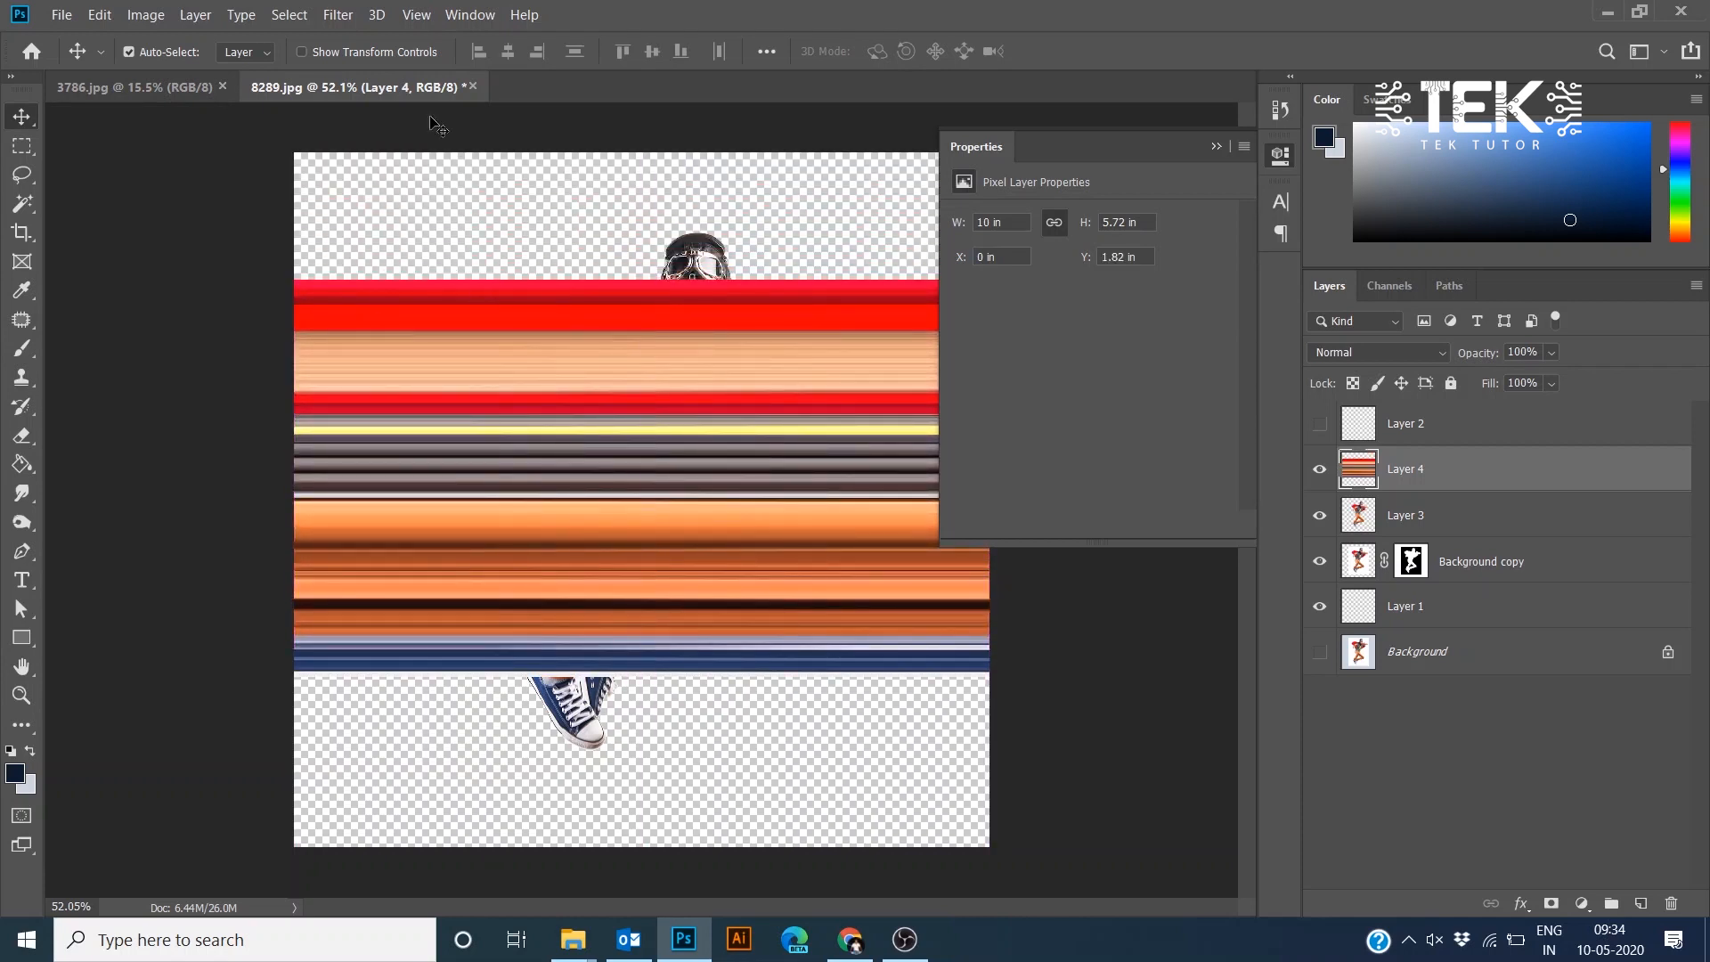
# - Try the Rectangular to Polar Coordinates filter on the streak layer and cancel it
pyautogui.click(338, 16)
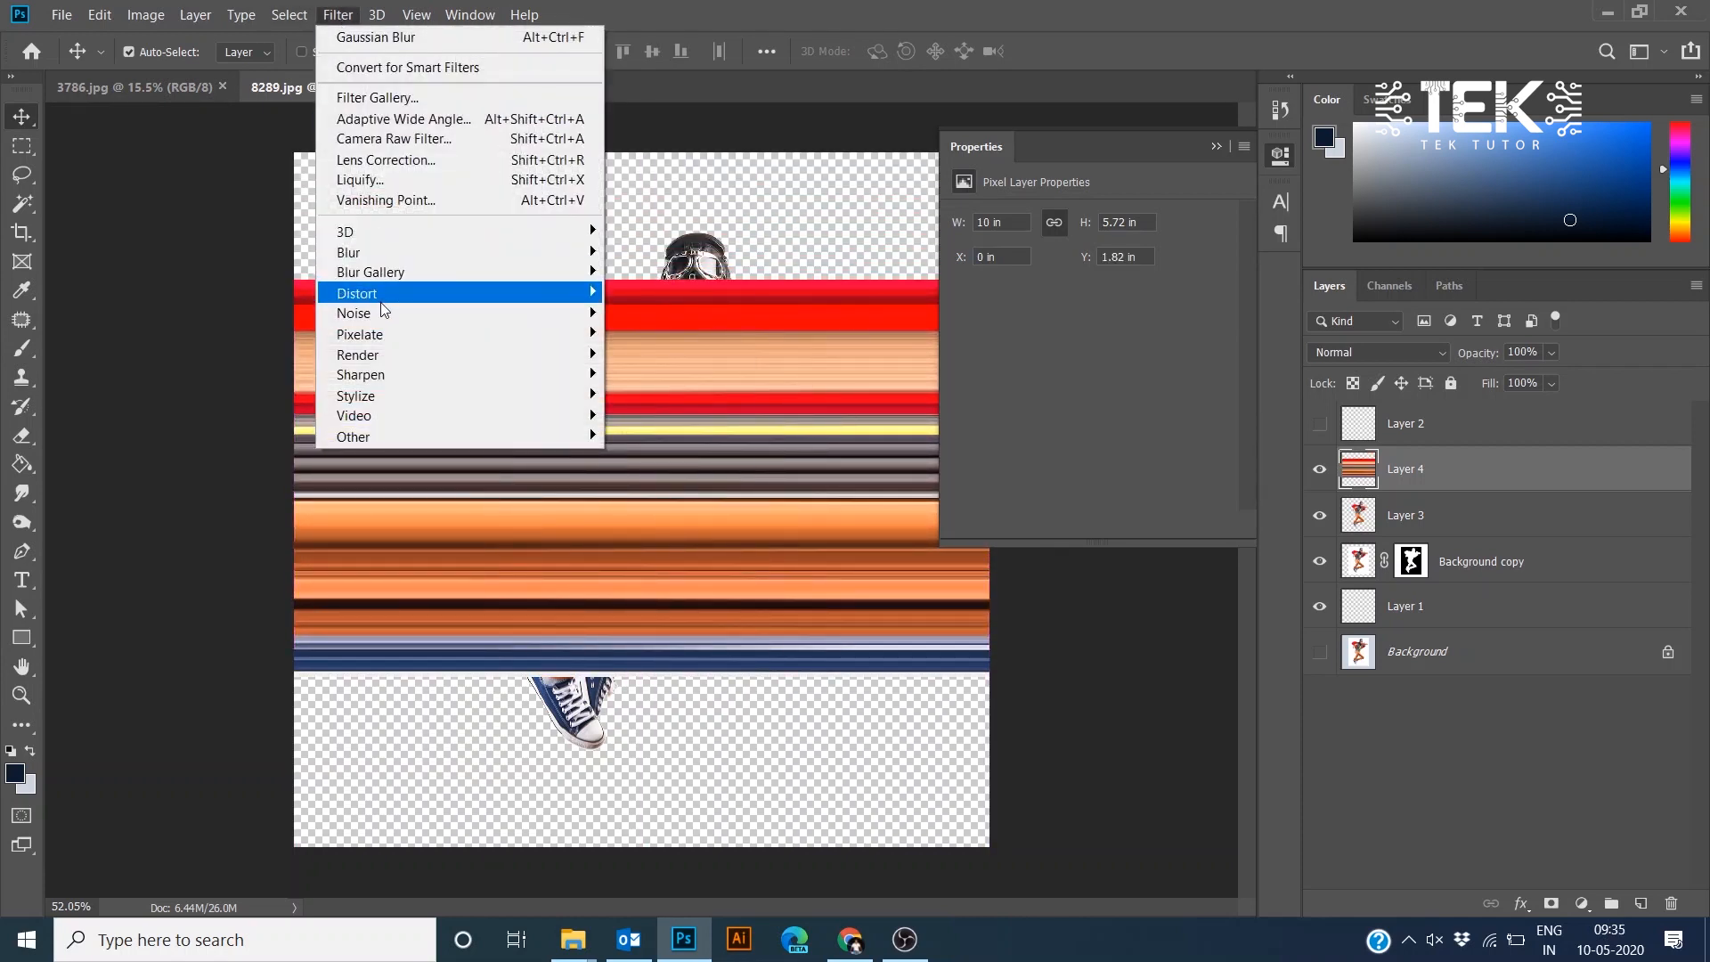
pyautogui.moveTo(392, 294)
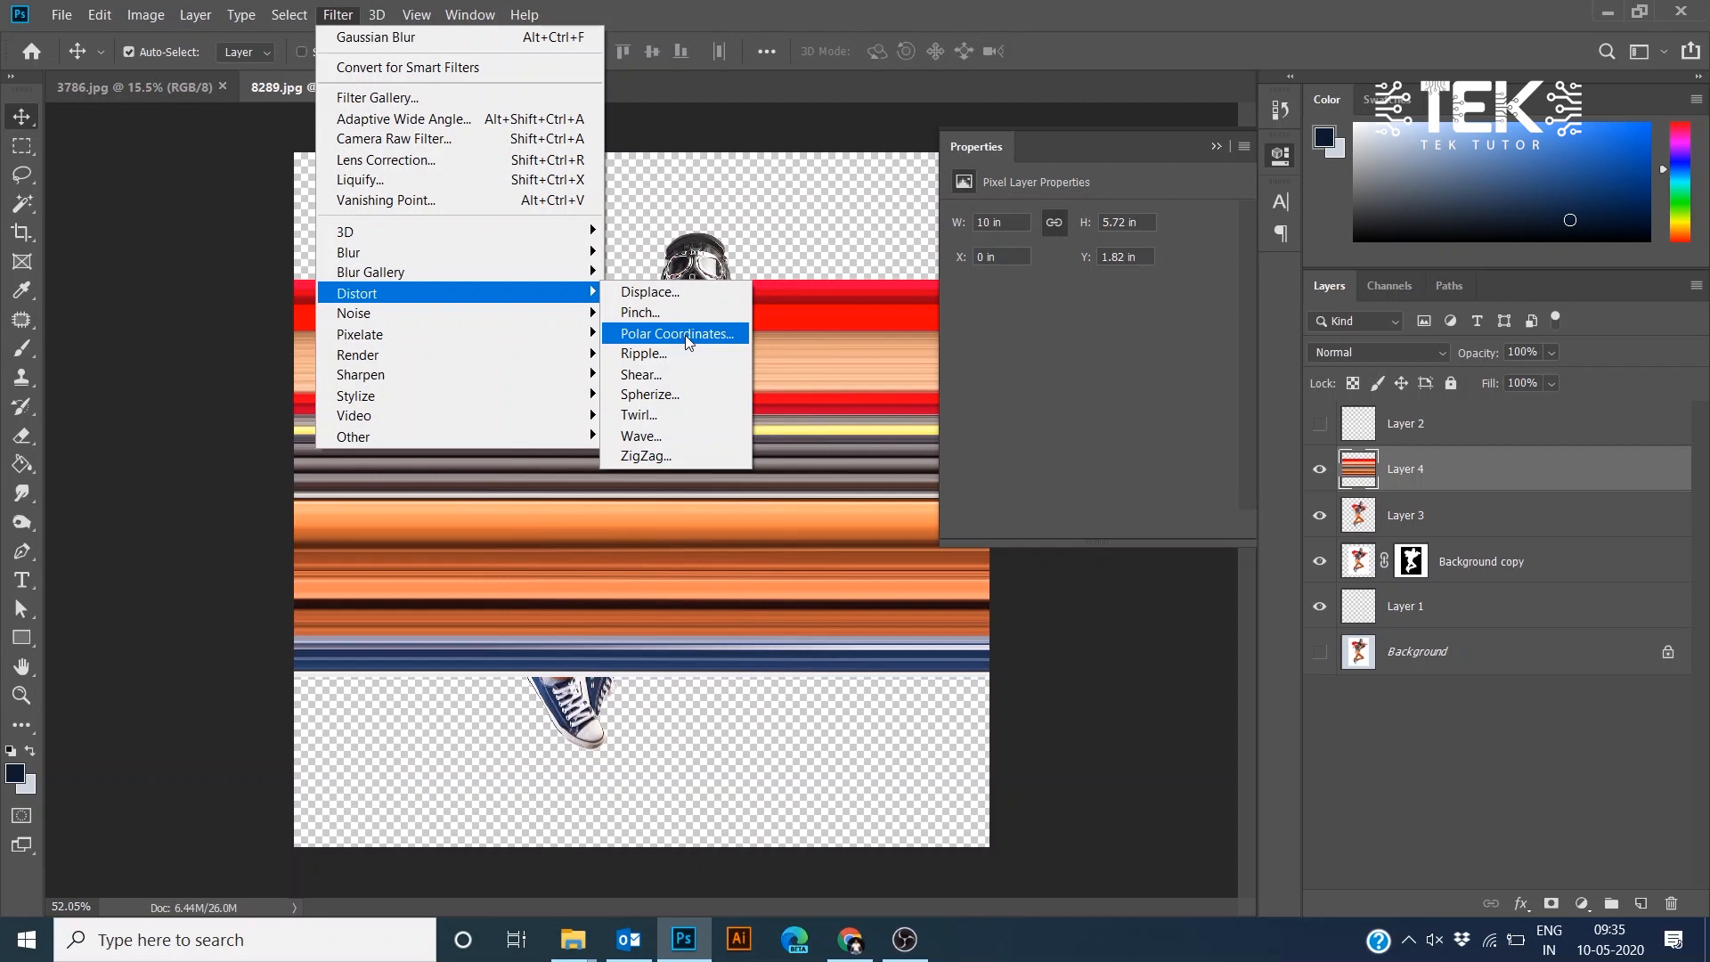
pyautogui.click(686, 334)
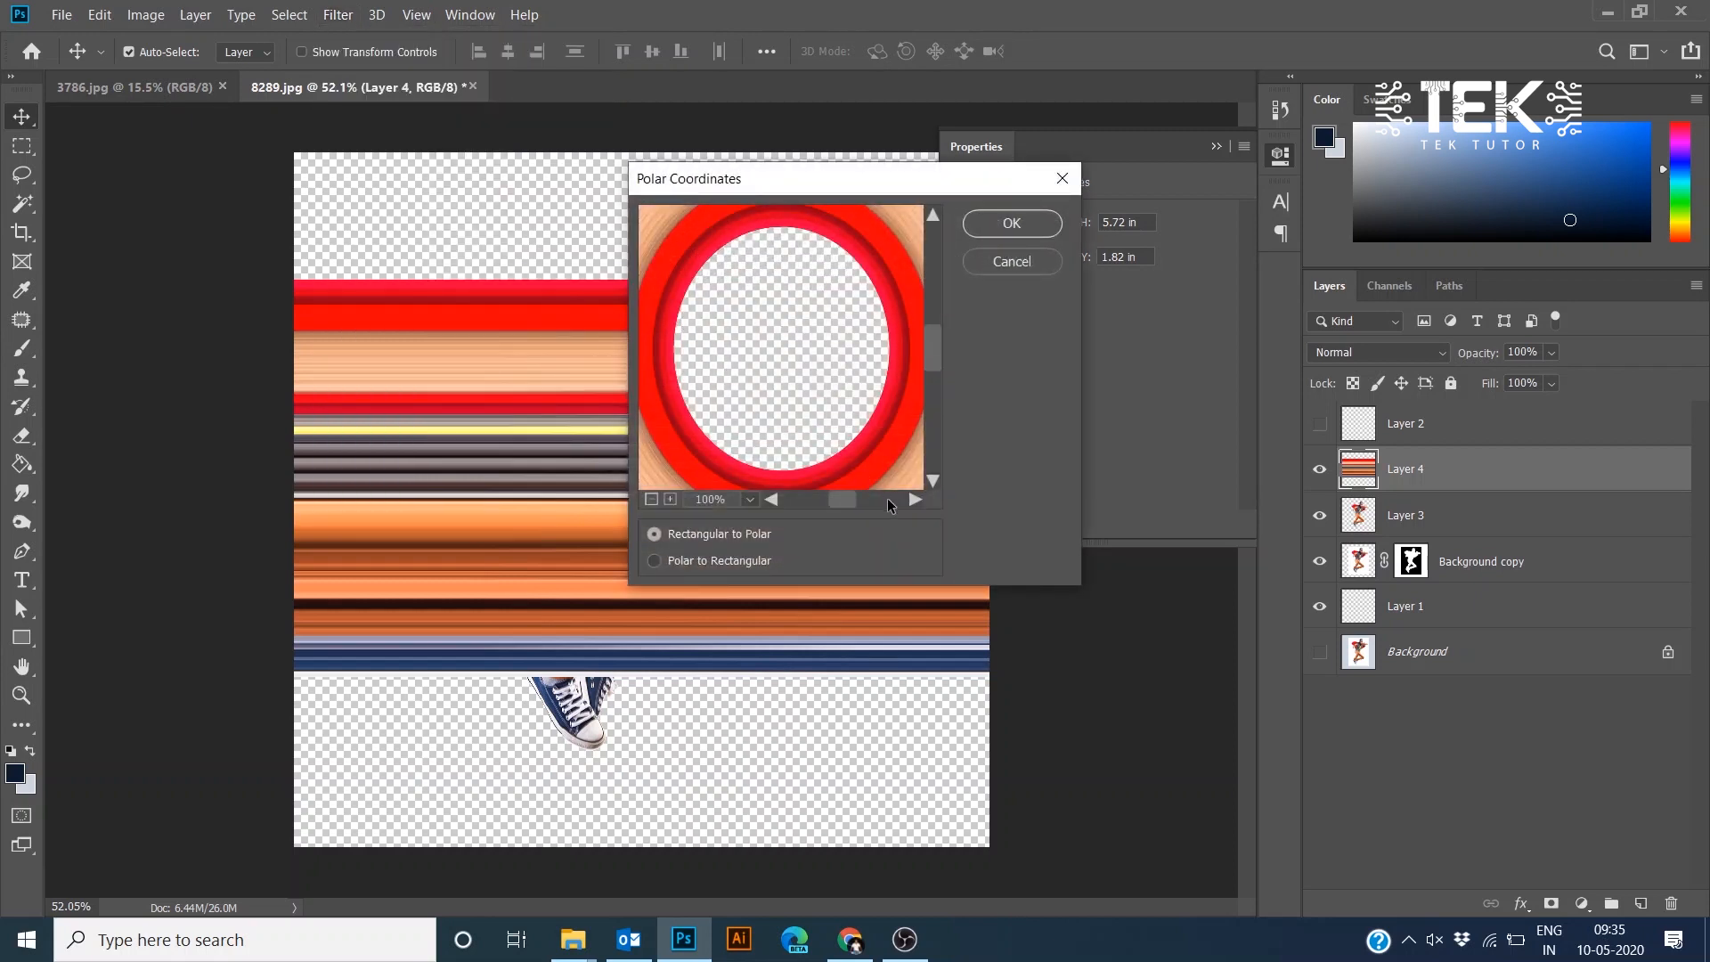
pyautogui.click(651, 498)
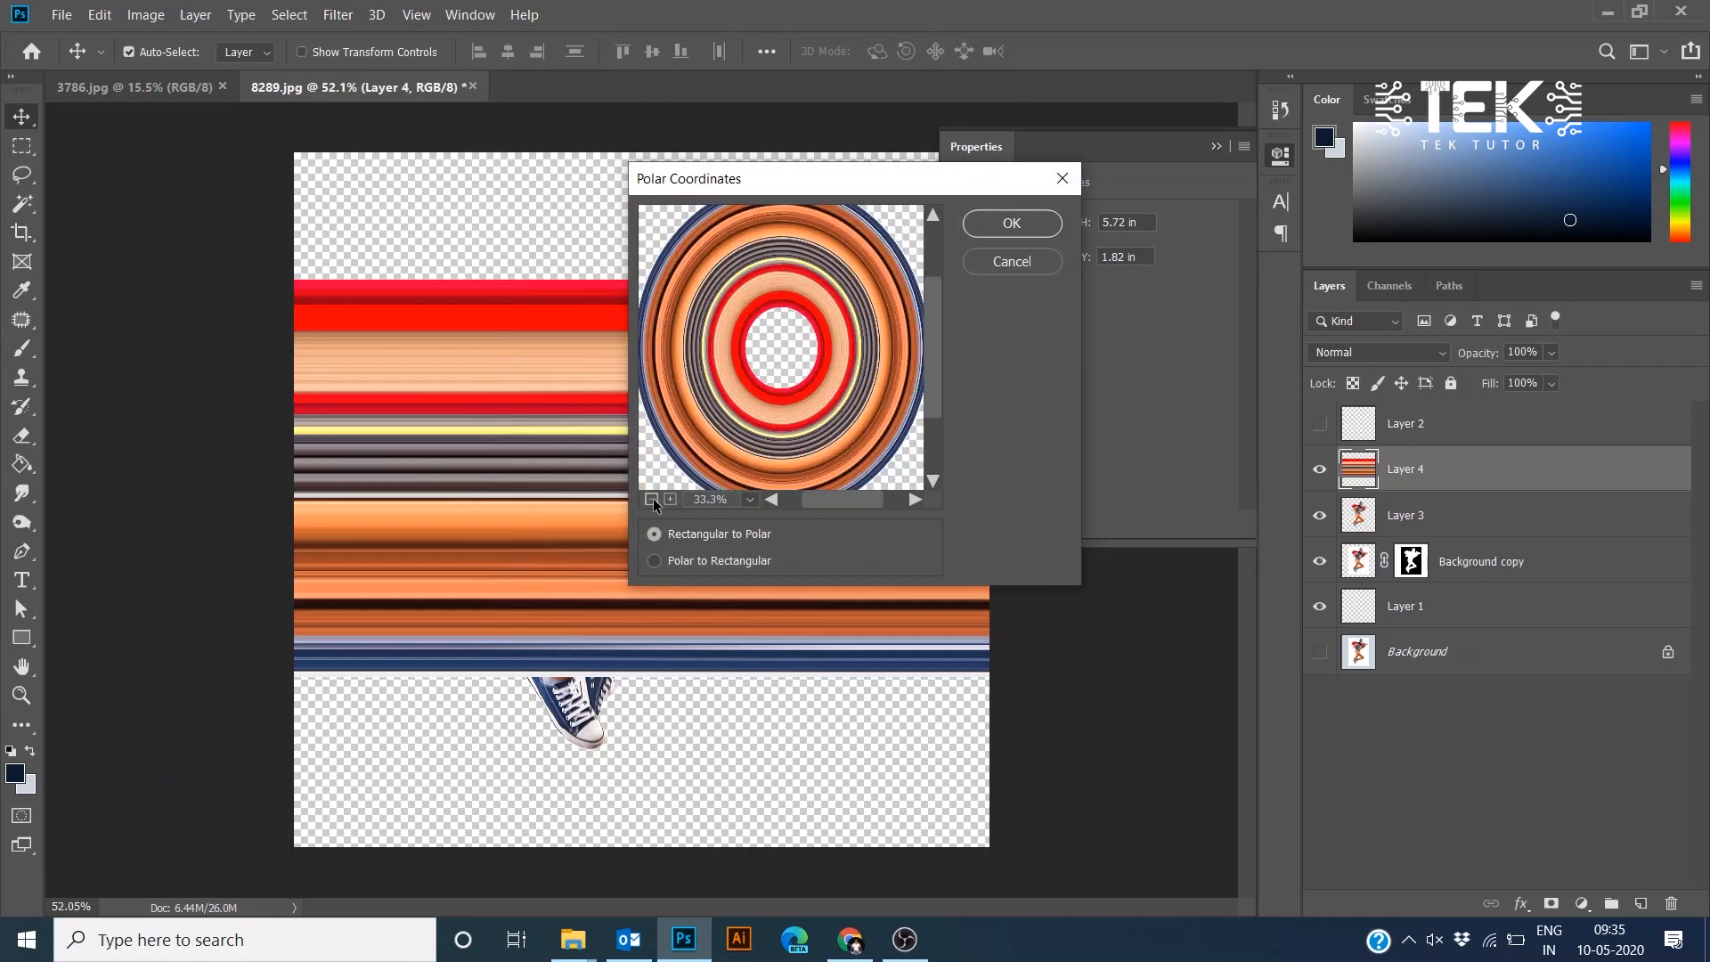
pyautogui.click(652, 499)
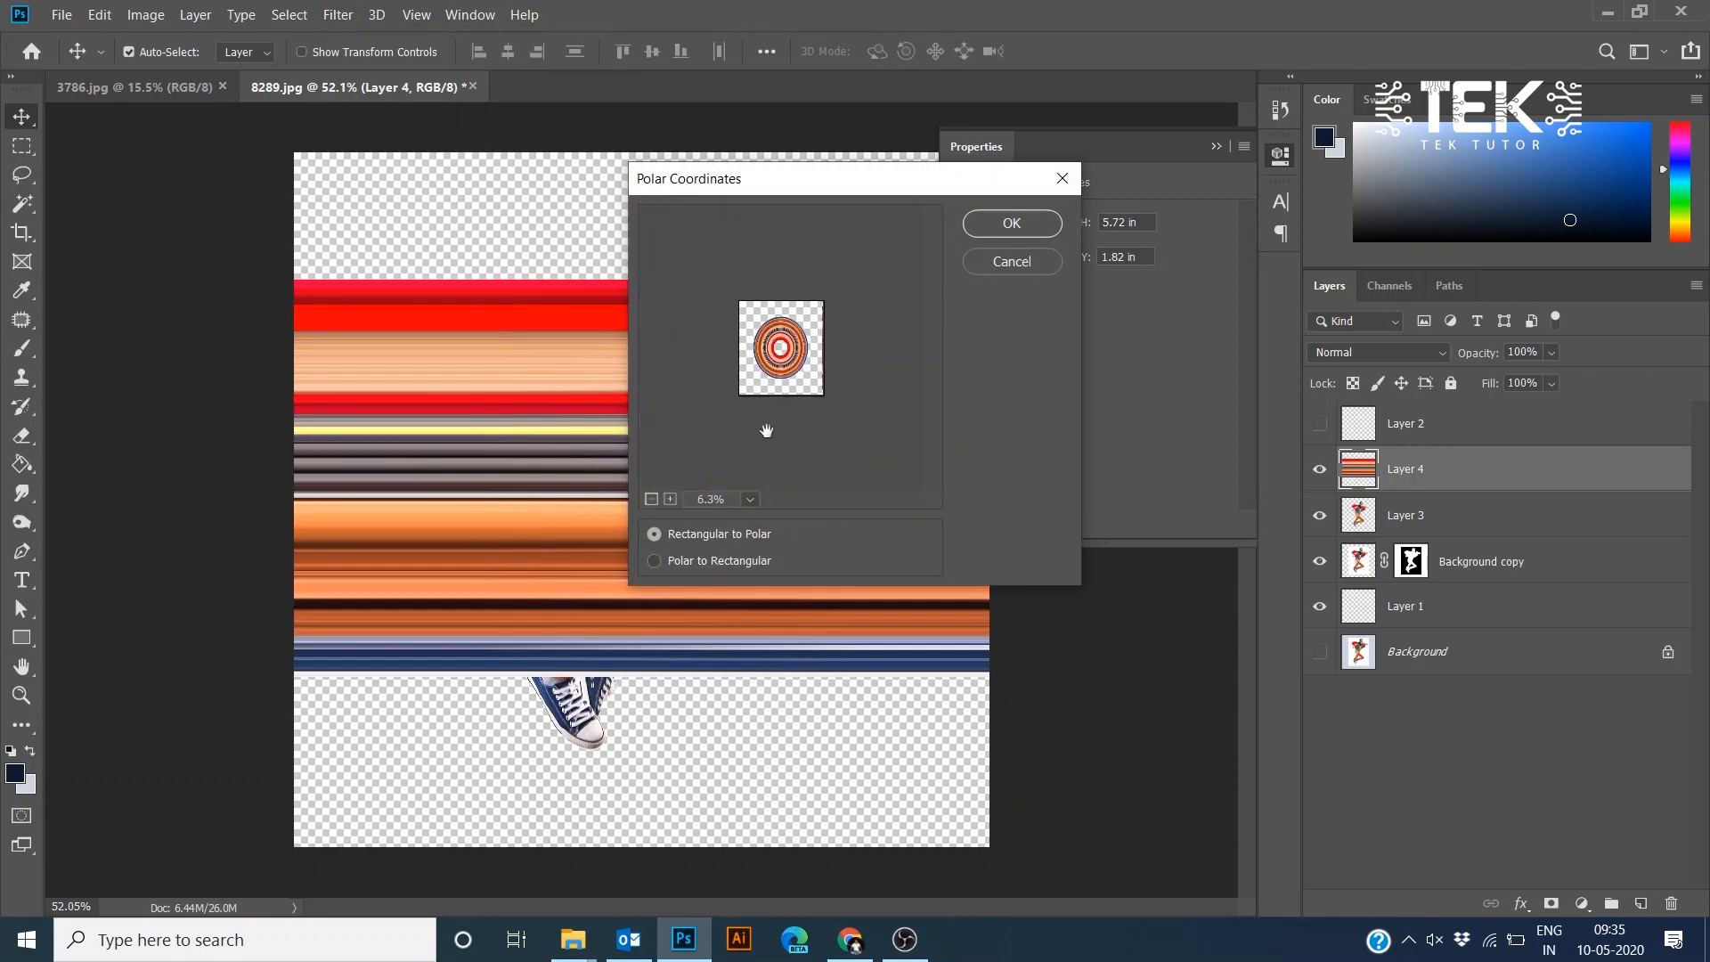
pyautogui.click(1031, 262)
# - Move the streak layer down to about 4 in from the top, below the hero's chest
pyautogui.moveTo(508, 355); pyautogui.dragTo(508, 509)
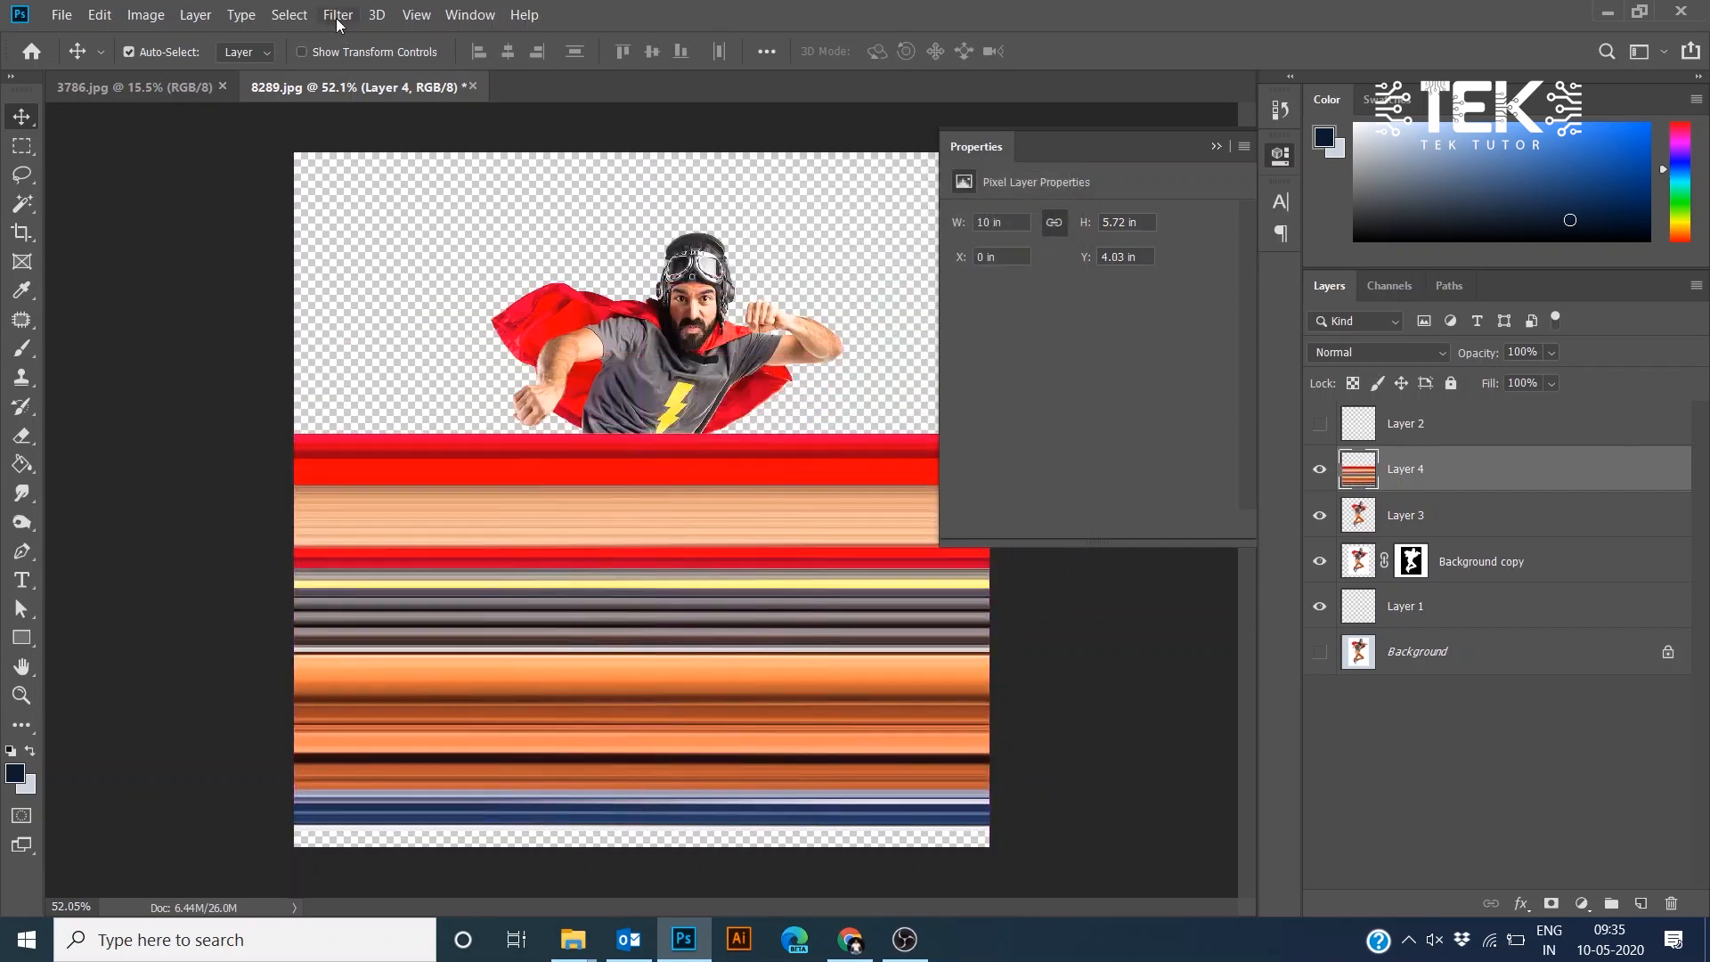
pyautogui.click(337, 16)
pyautogui.moveTo(374, 294)
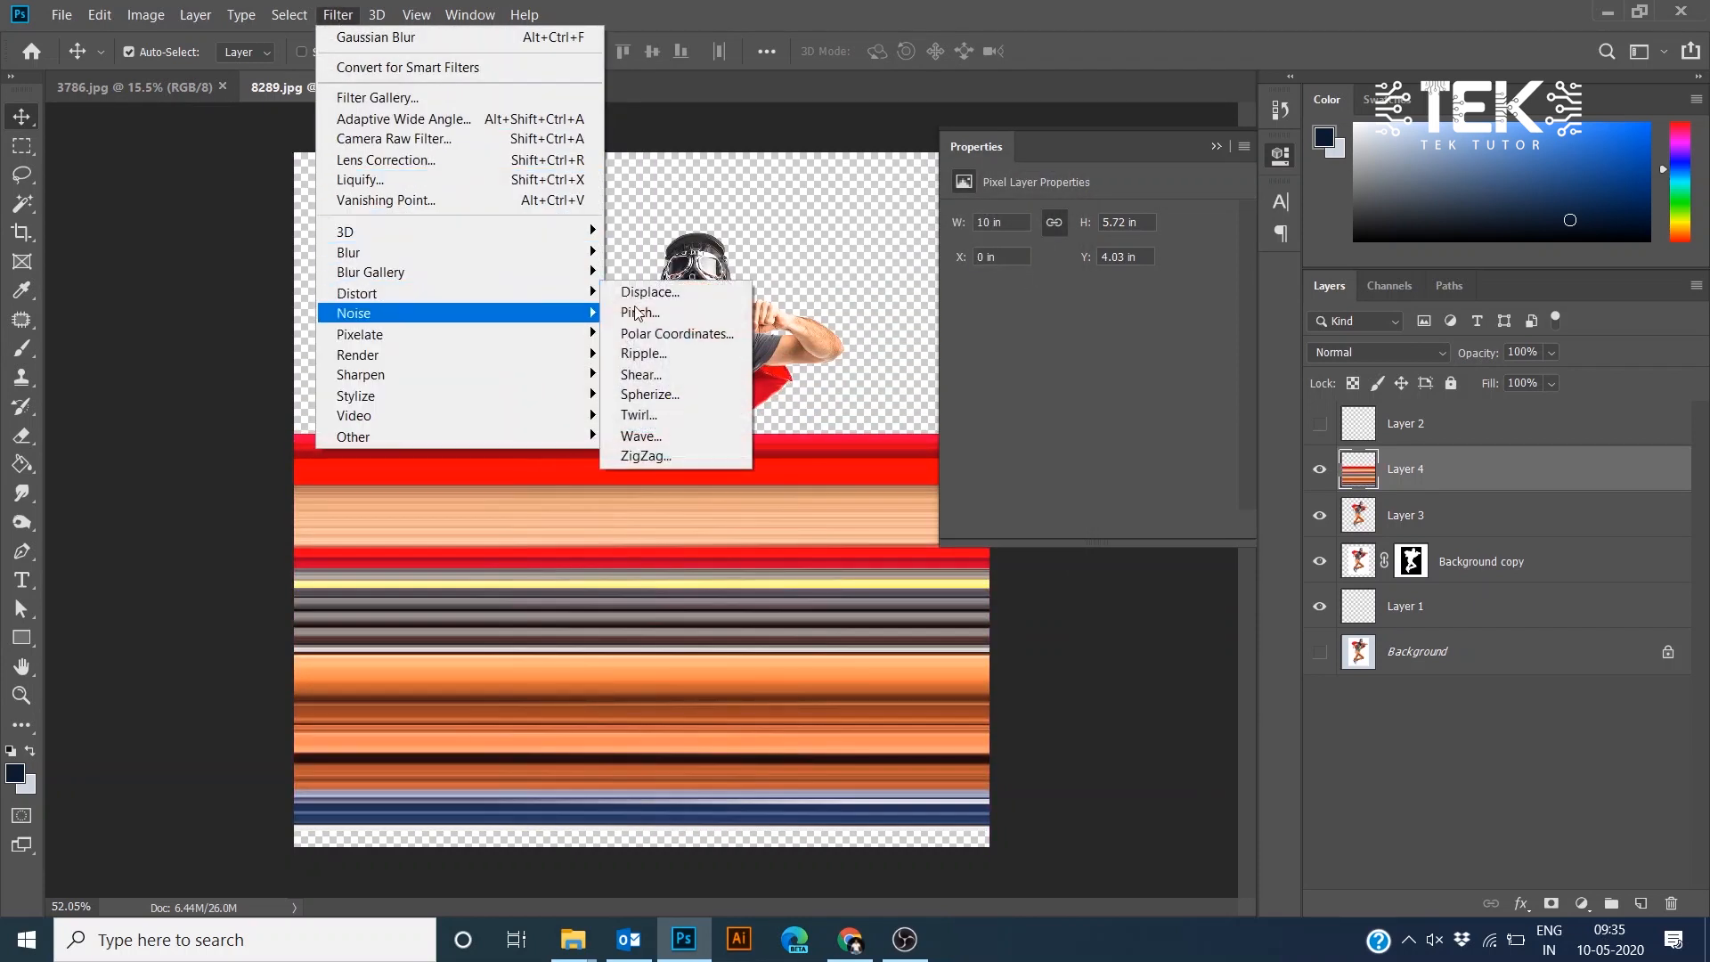
pyautogui.click(659, 333)
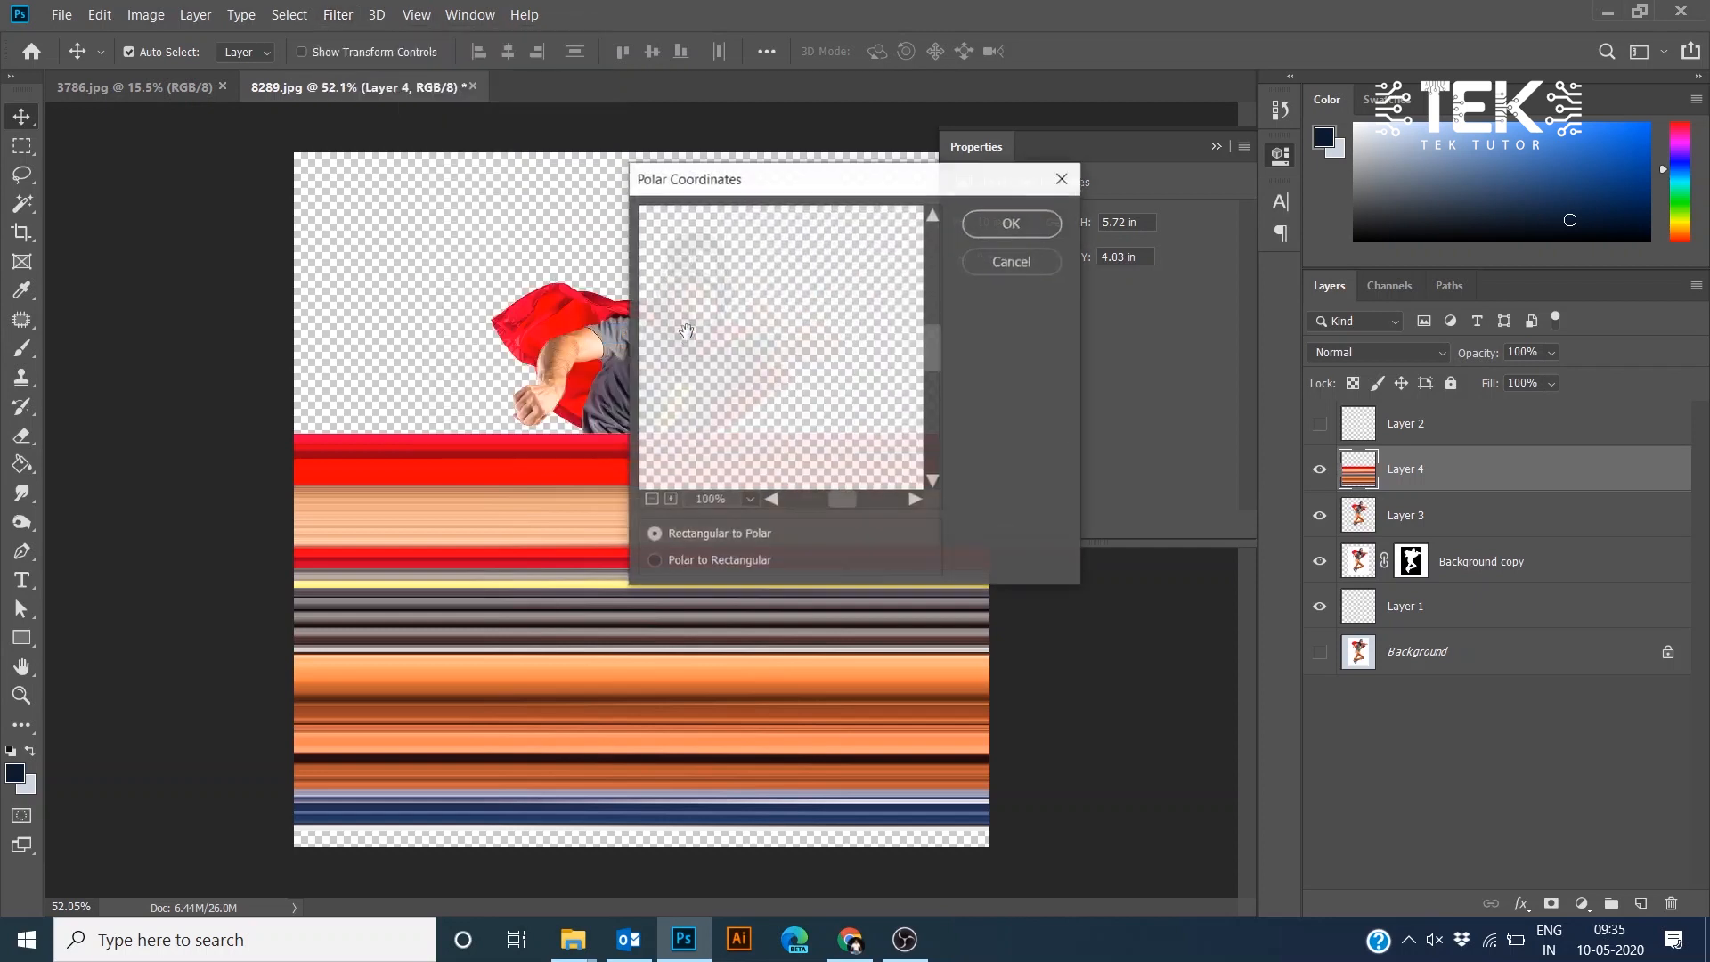
pyautogui.click(658, 501)
pyautogui.click(1012, 261)
# - Move the streak layer up to the top edge of the canvas
pyautogui.moveTo(534, 454); pyautogui.dragTo(554, 193)
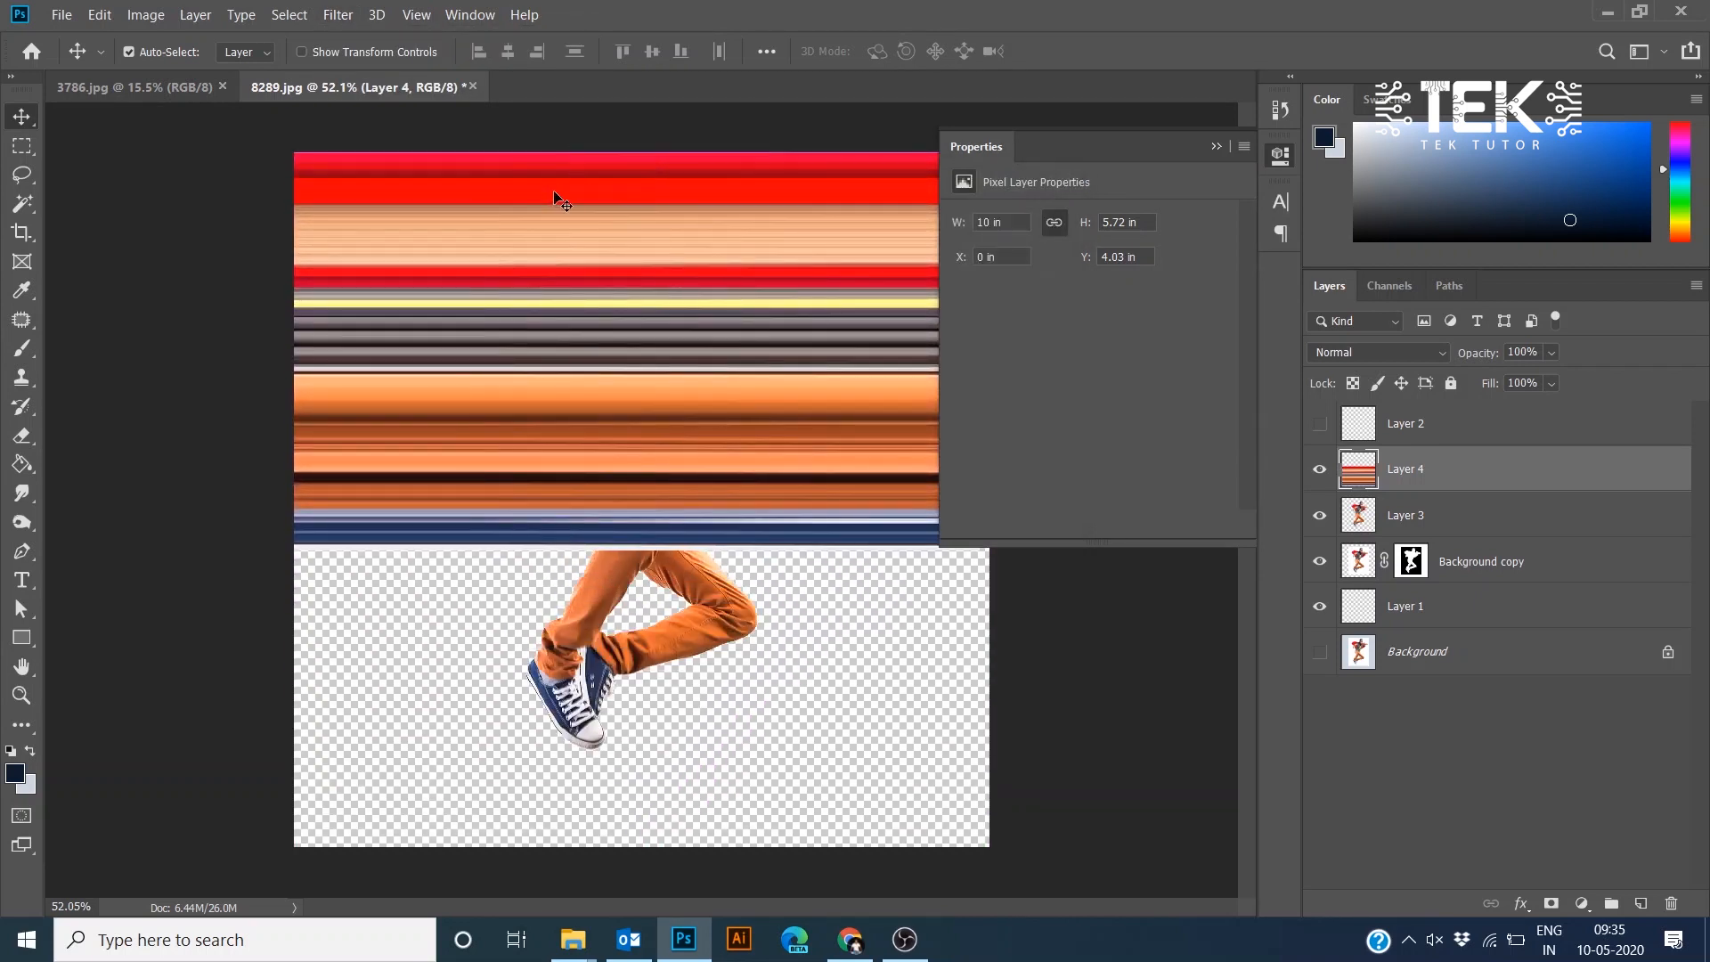
pyautogui.click(346, 15)
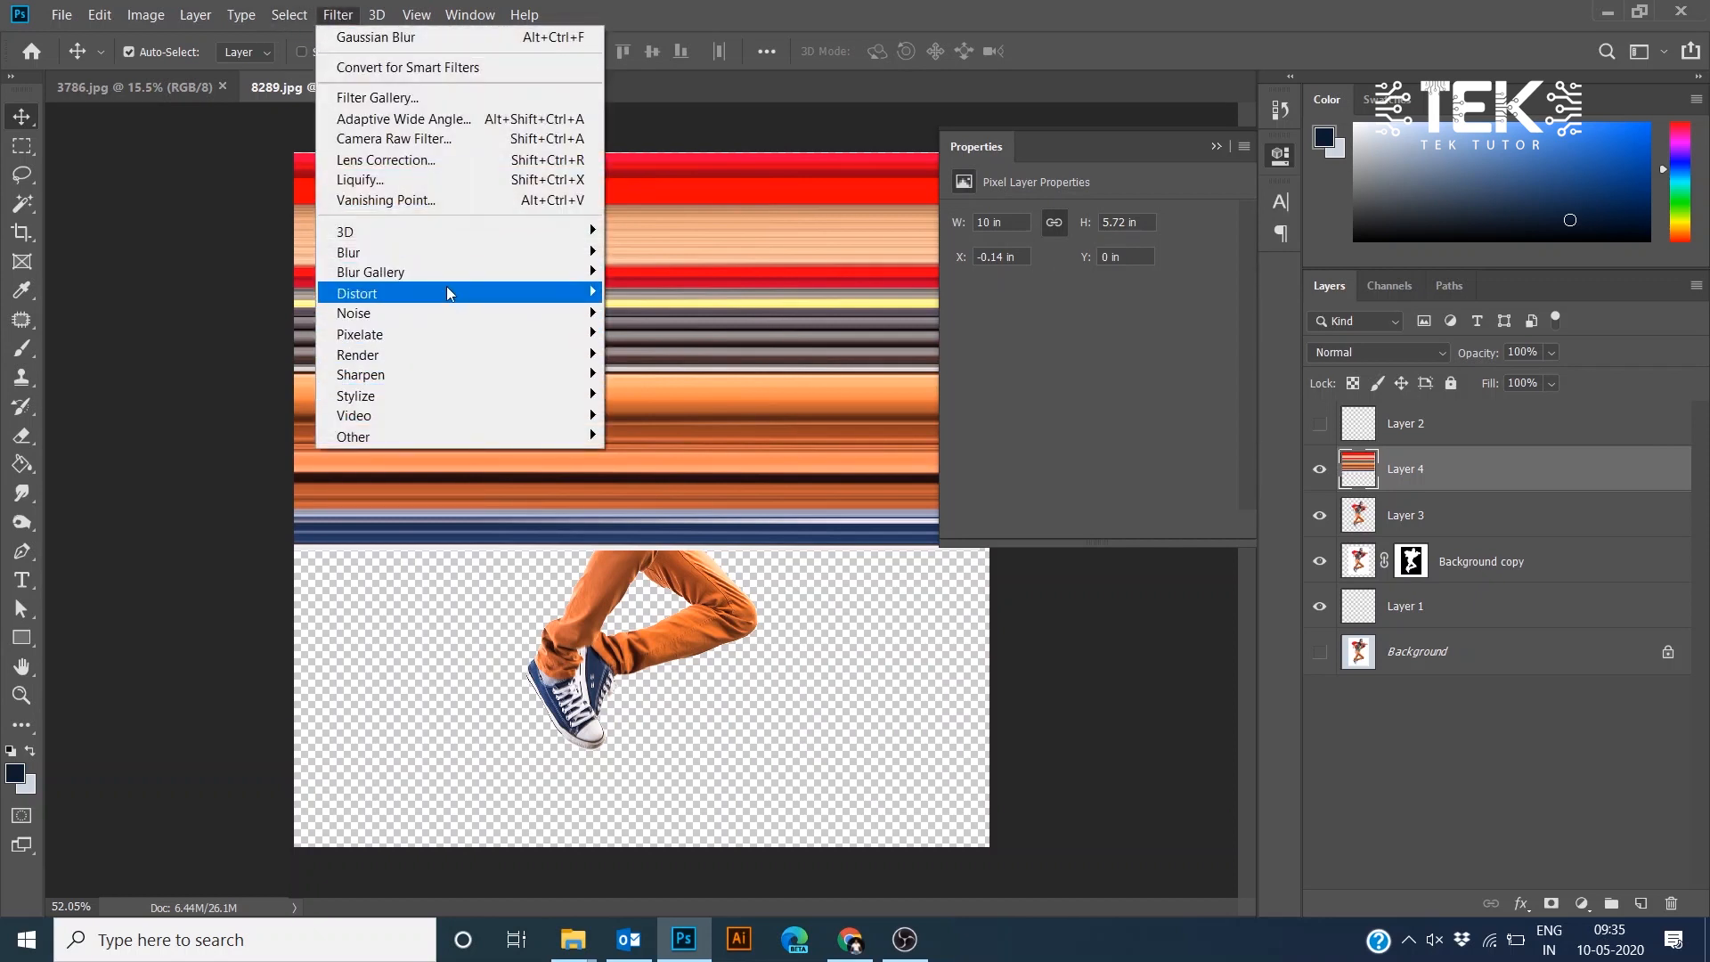
pyautogui.moveTo(447, 293)
pyautogui.click(668, 336)
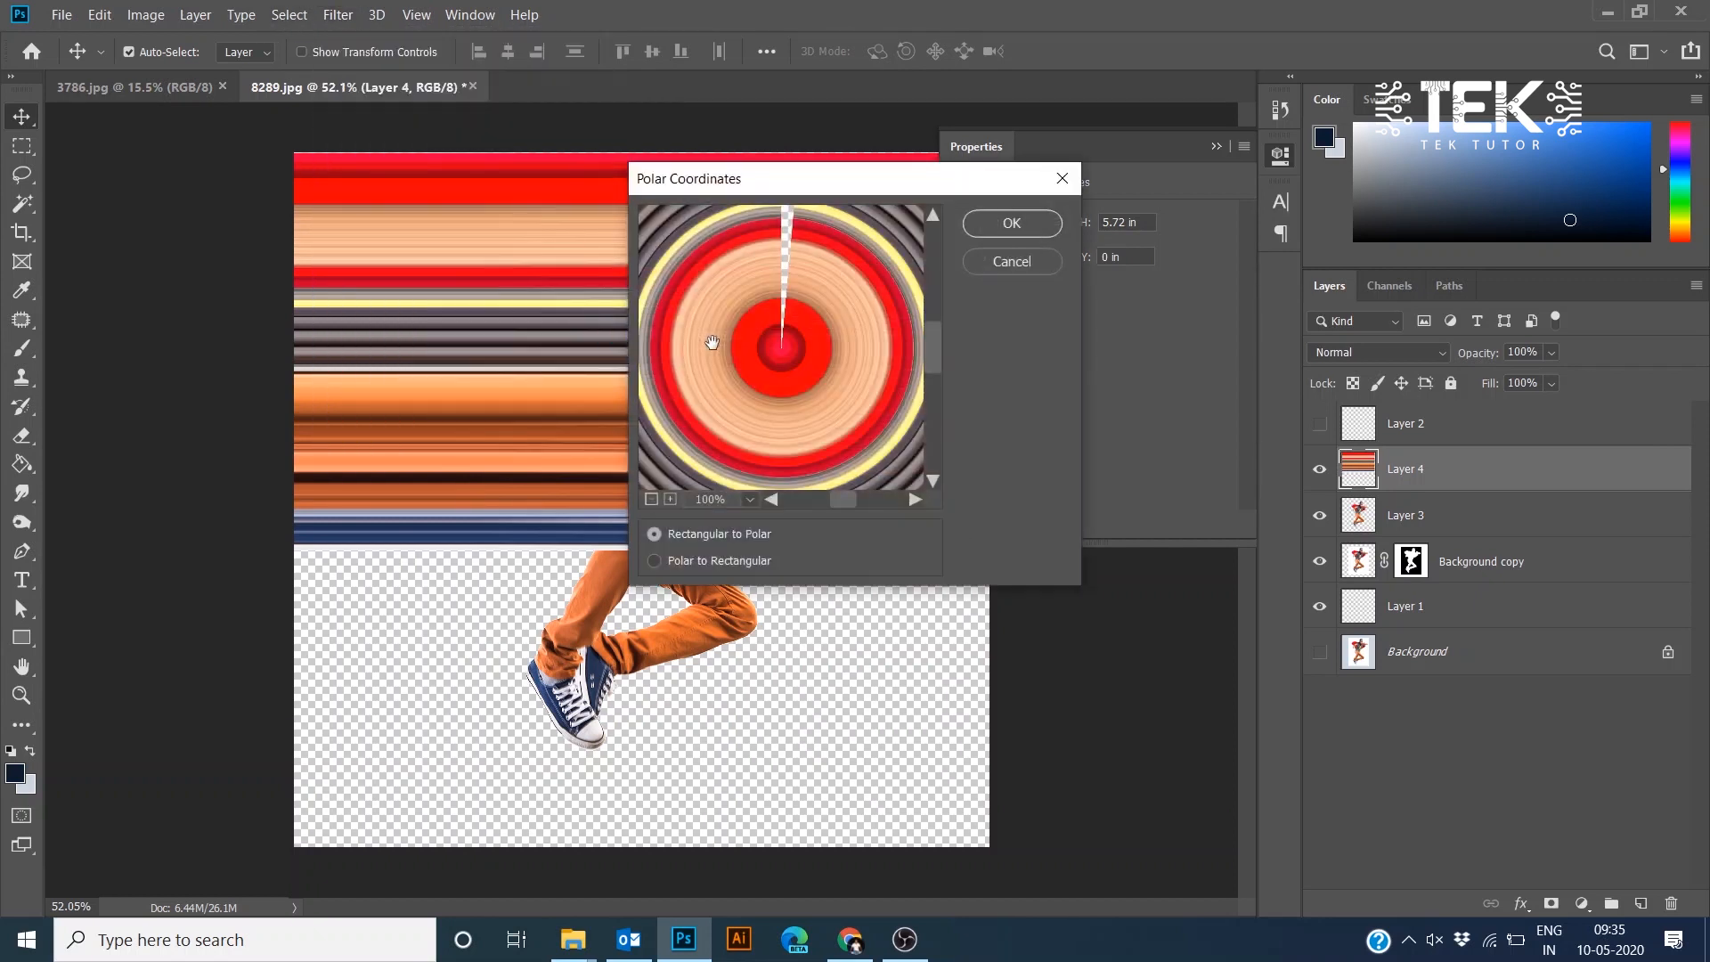
pyautogui.click(1002, 267)
# - Centre the streak layer horizontally on the canvas and deselect
pyautogui.scroll(-3, 778, 397)
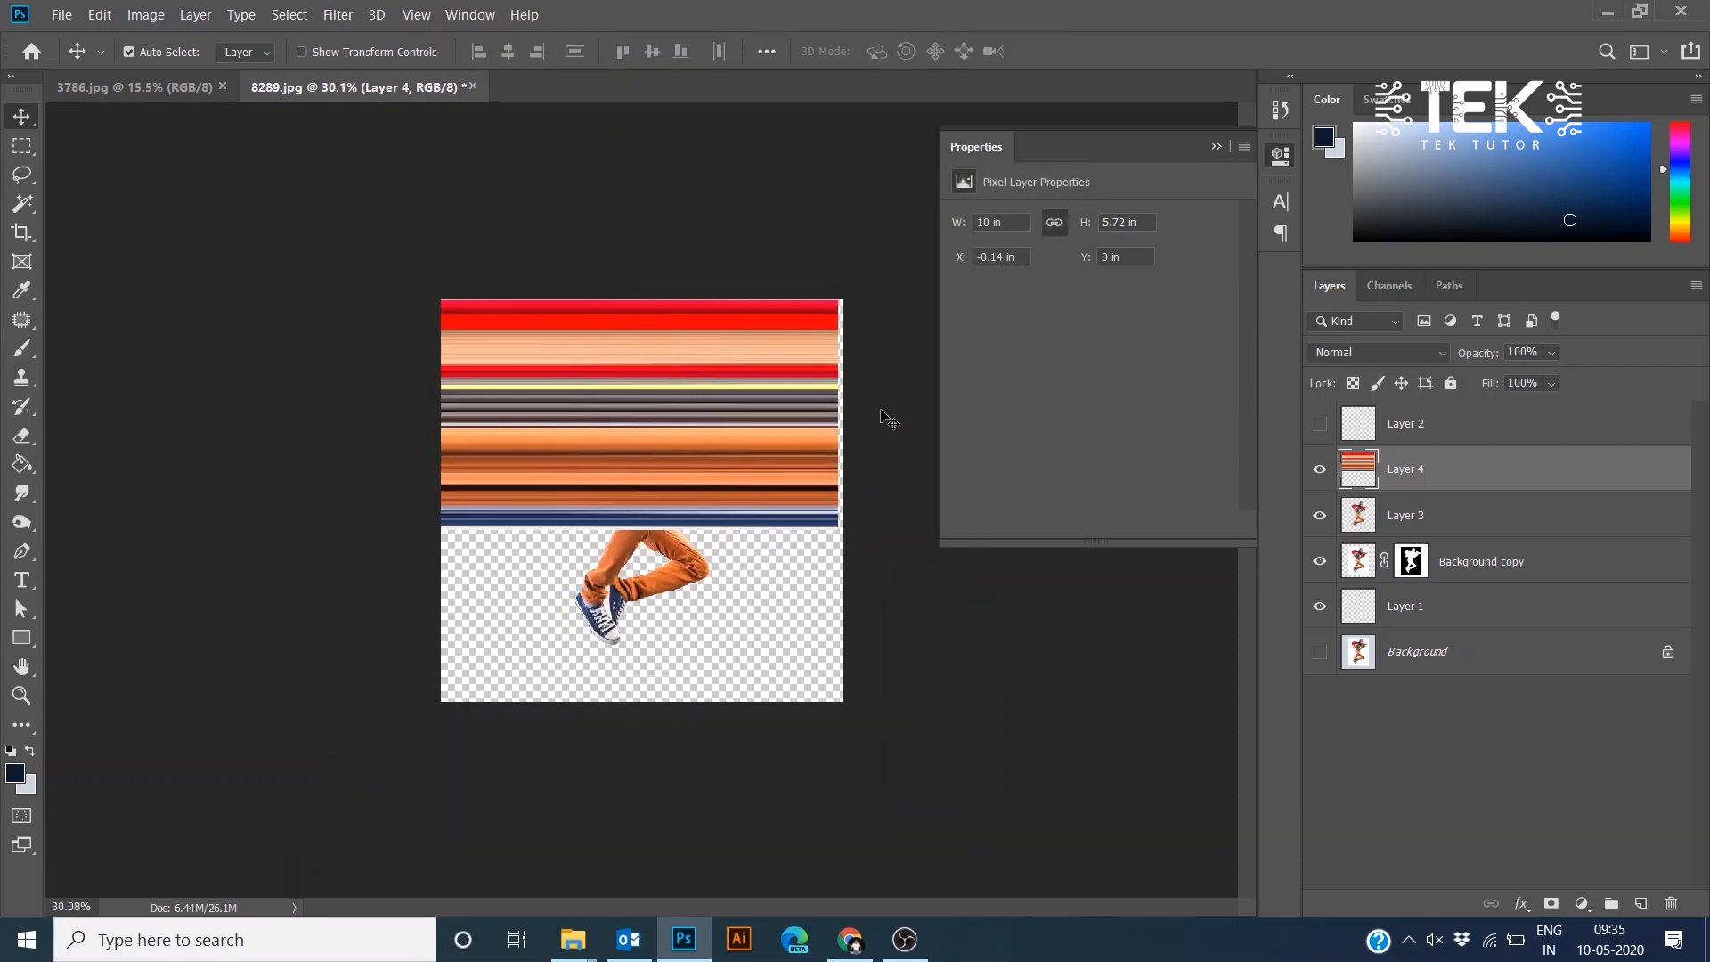
pyautogui.click(507, 51)
pyautogui.hotkey('ctrl', 'd')
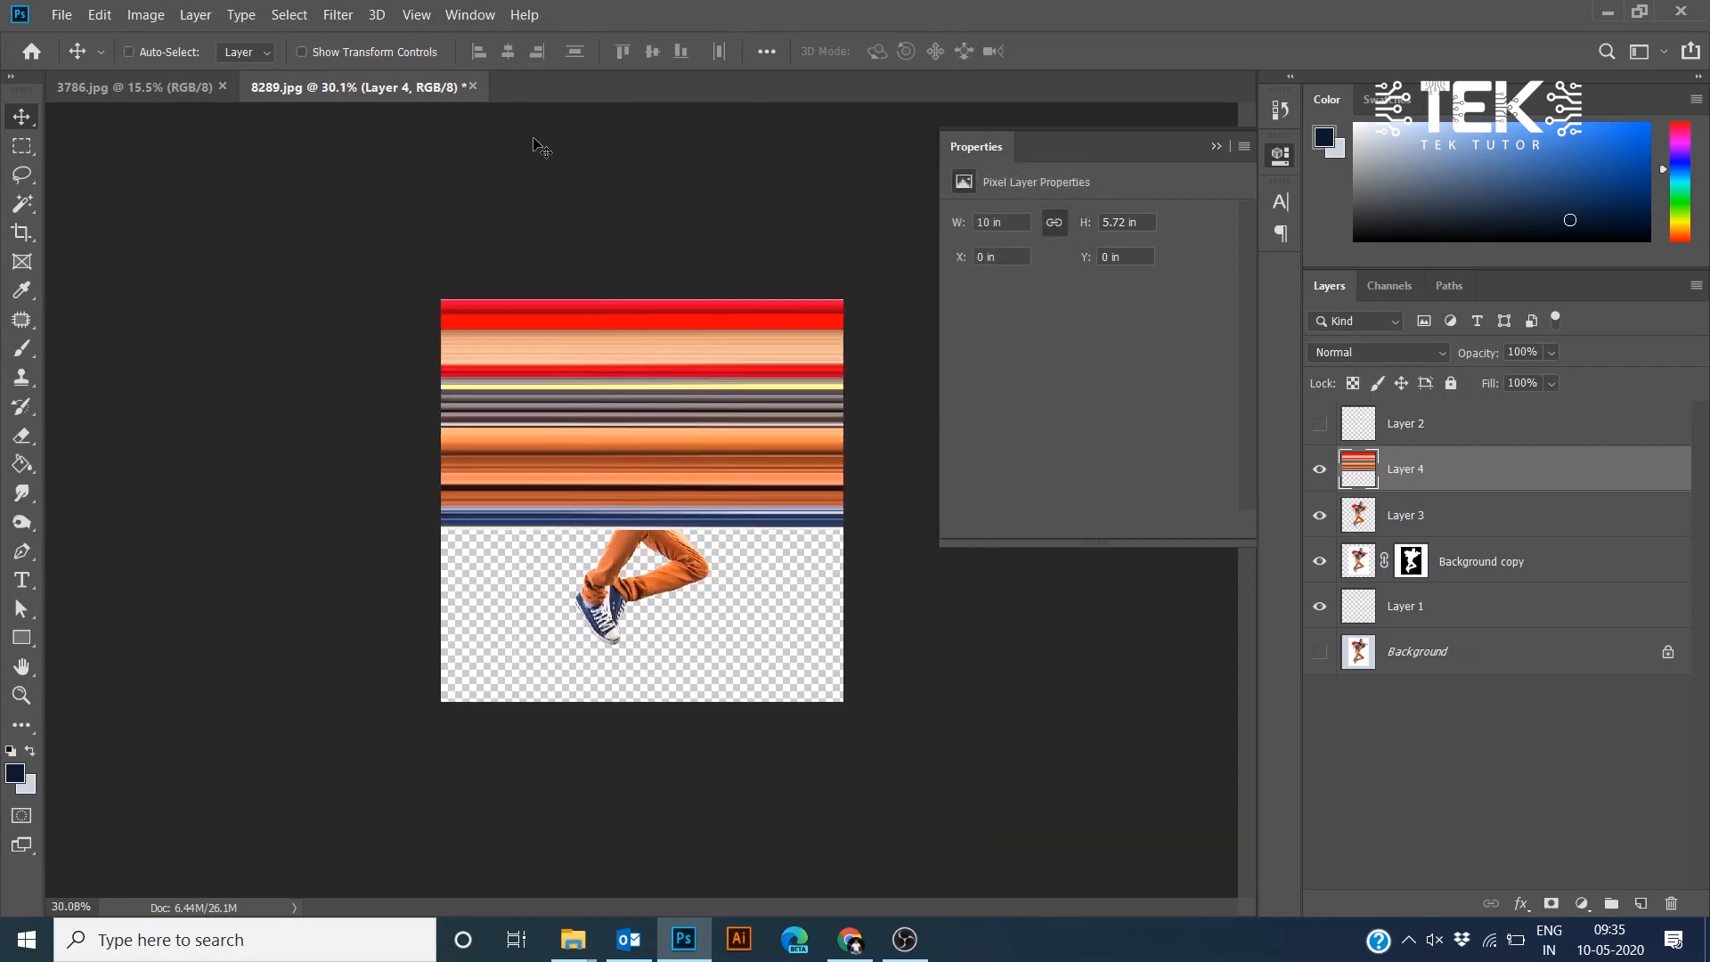
pyautogui.click(294, 14)
pyautogui.click(338, 14)
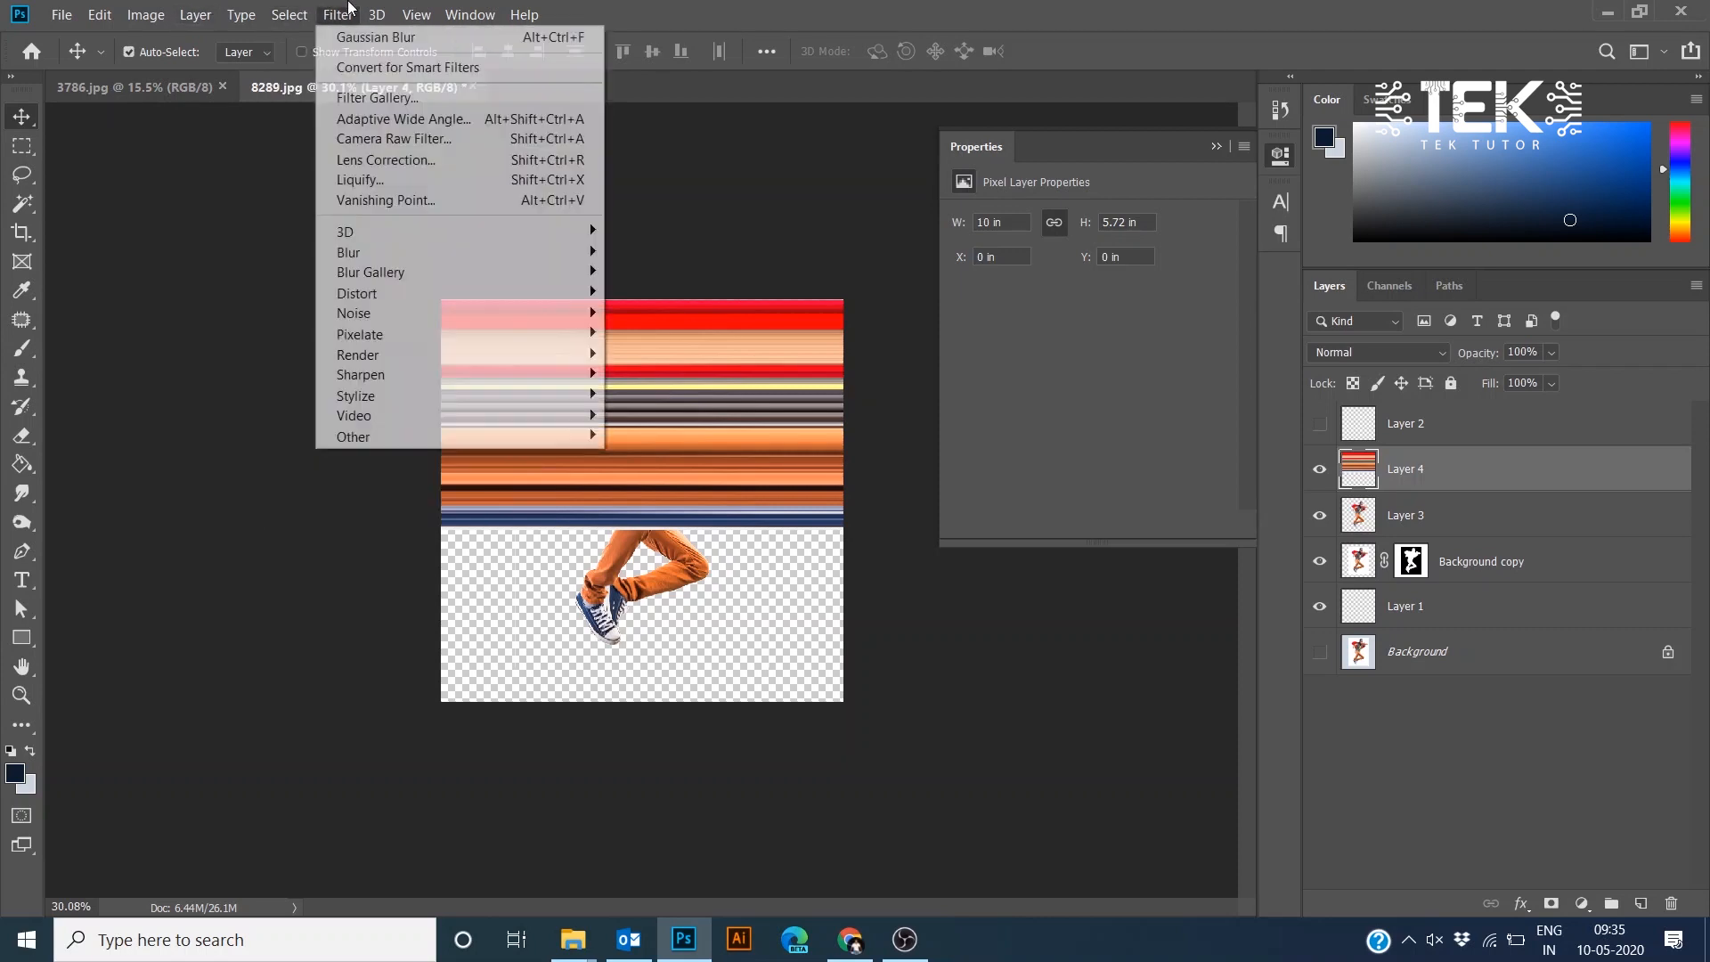
pyautogui.moveTo(570, 293)
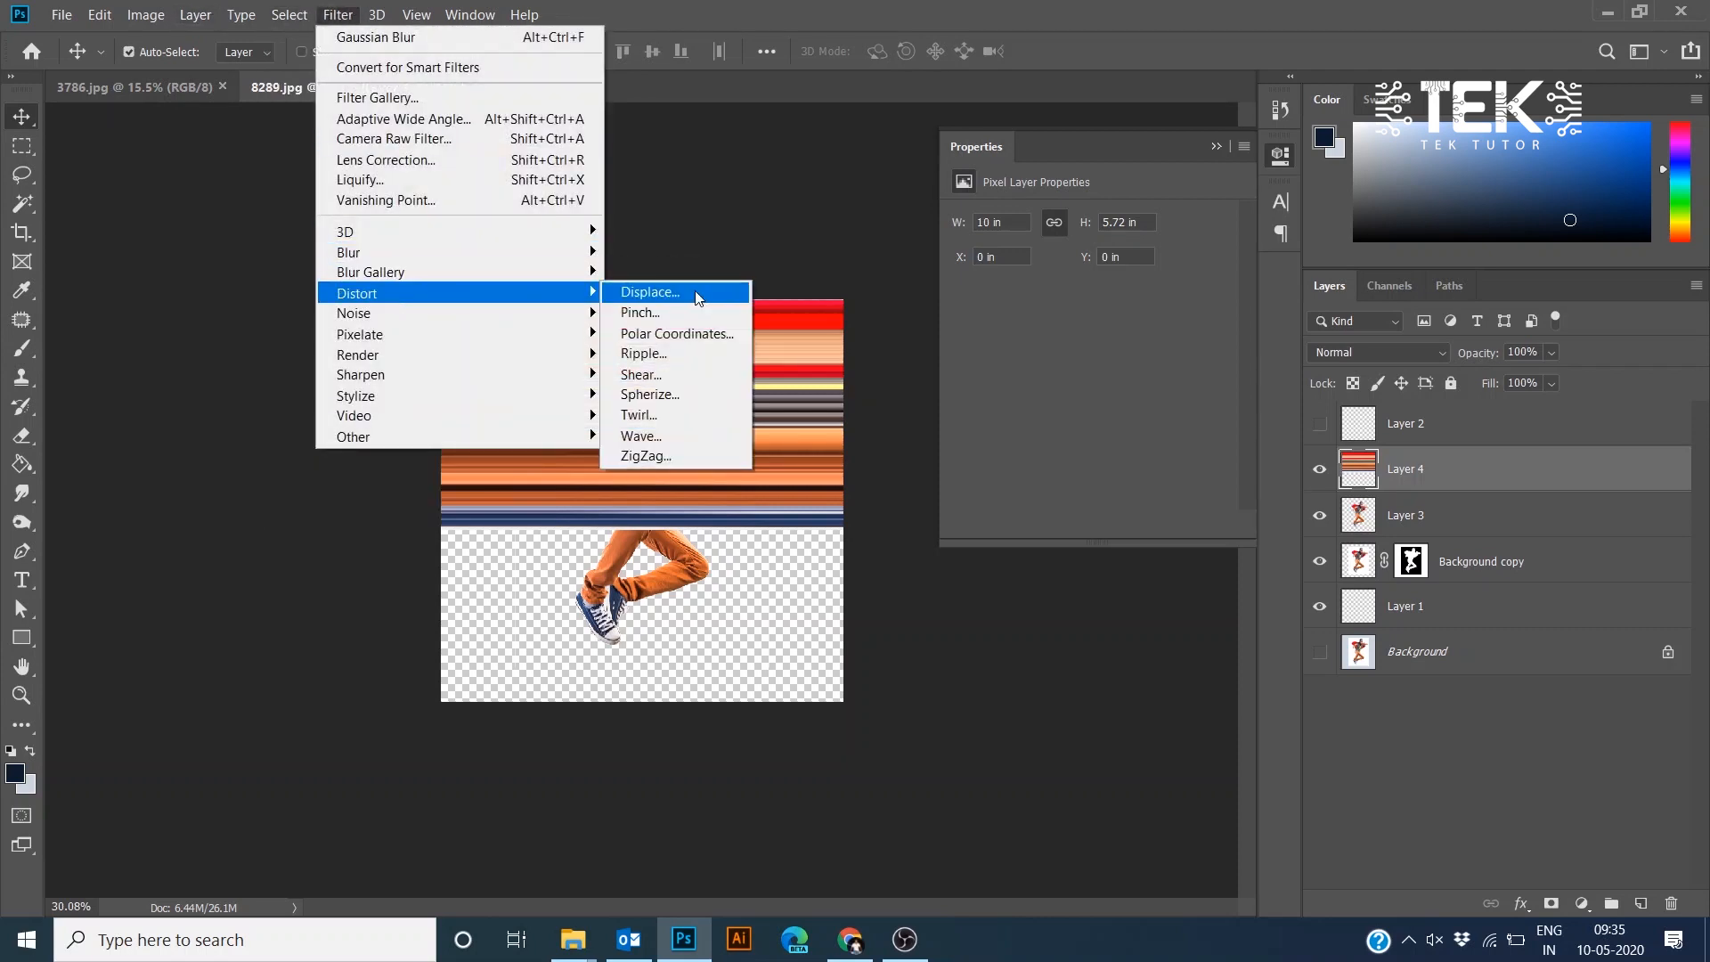
pyautogui.click(680, 334)
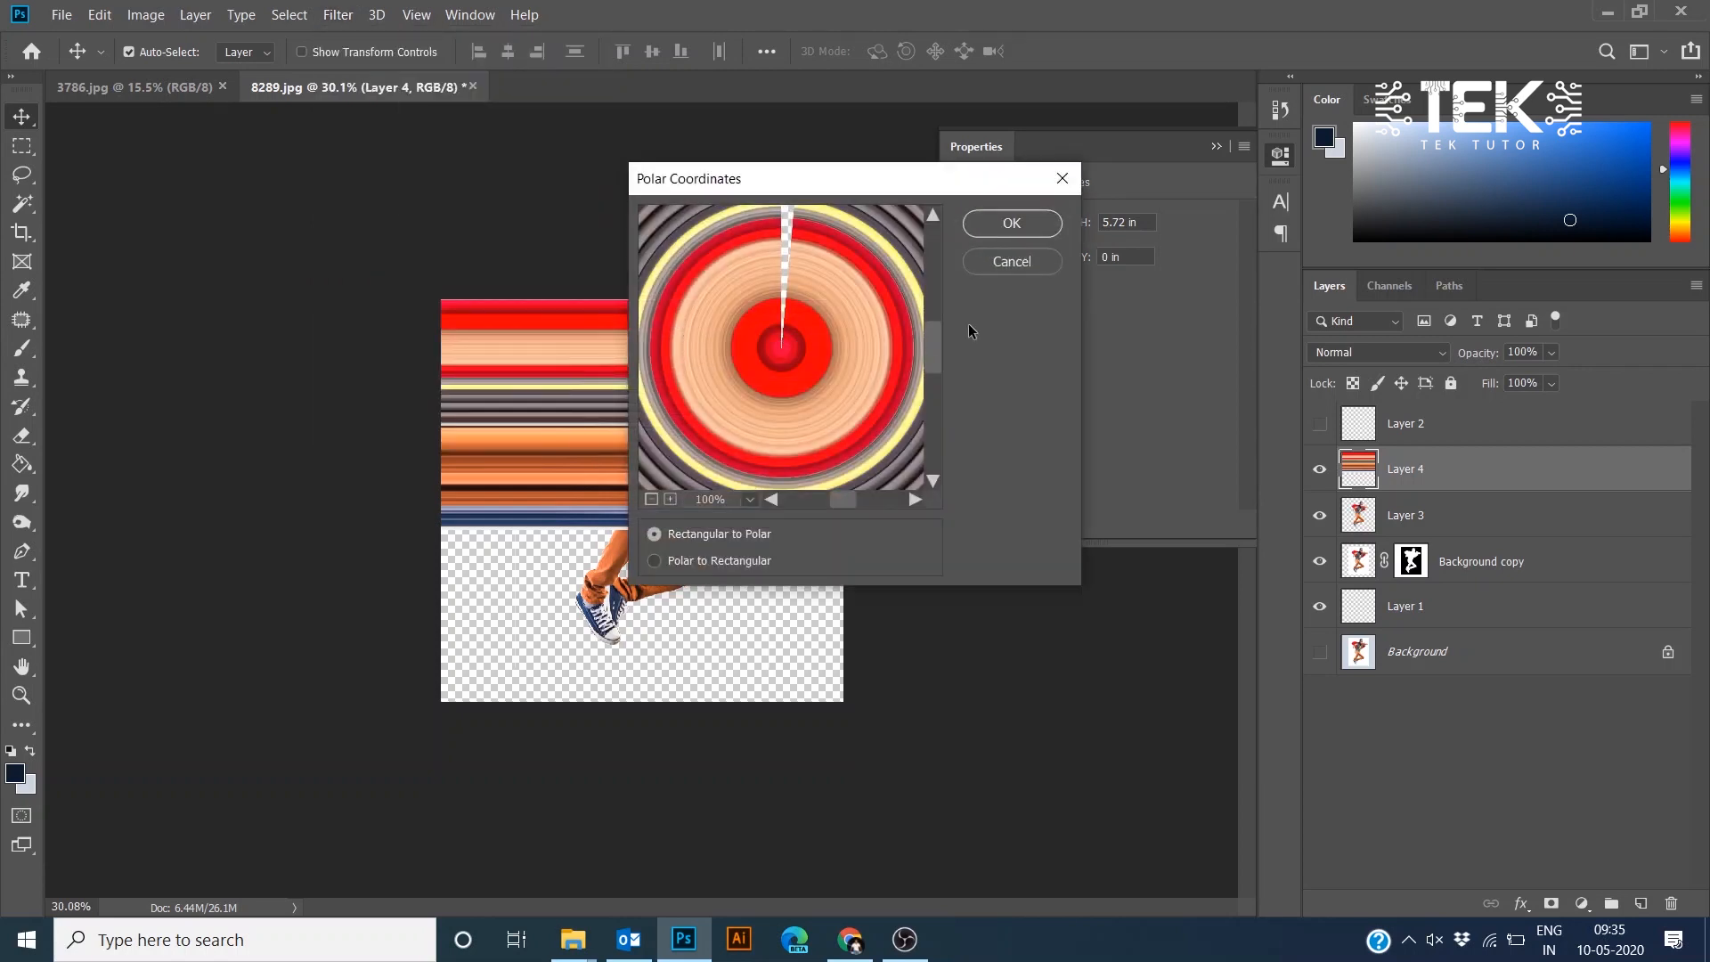
pyautogui.click(1010, 261)
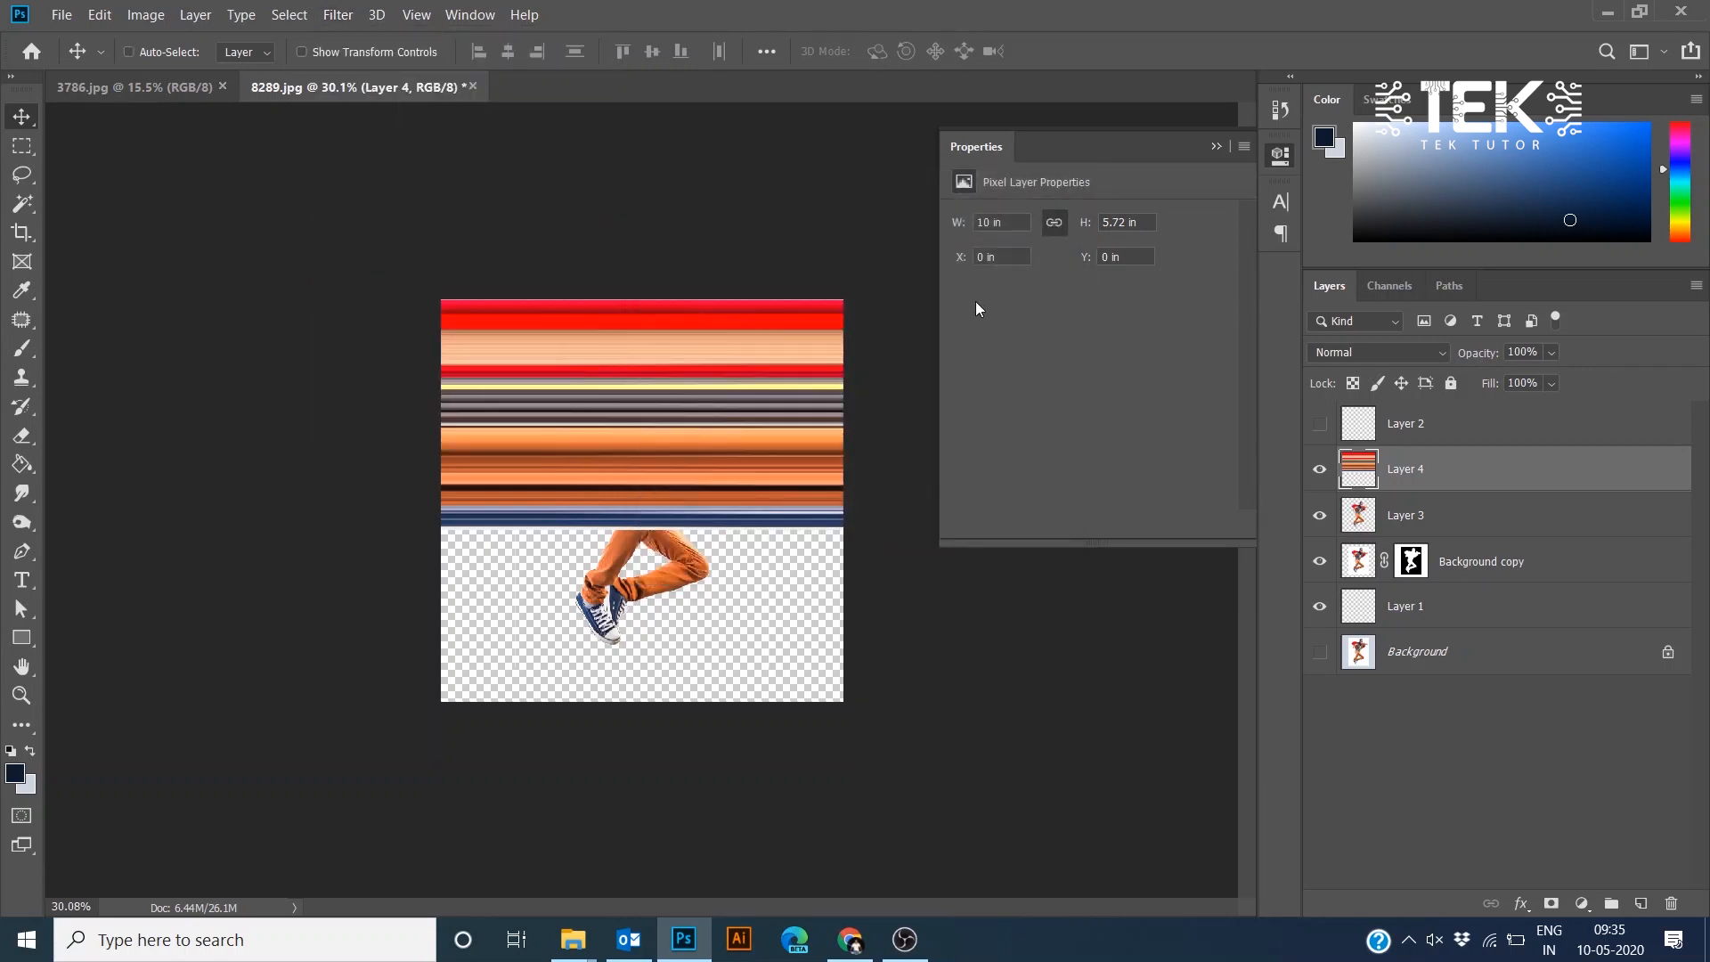
# - Select the whole canvas, crop the image to it, and deselect
pyautogui.hotkey('ctrl', 'a')
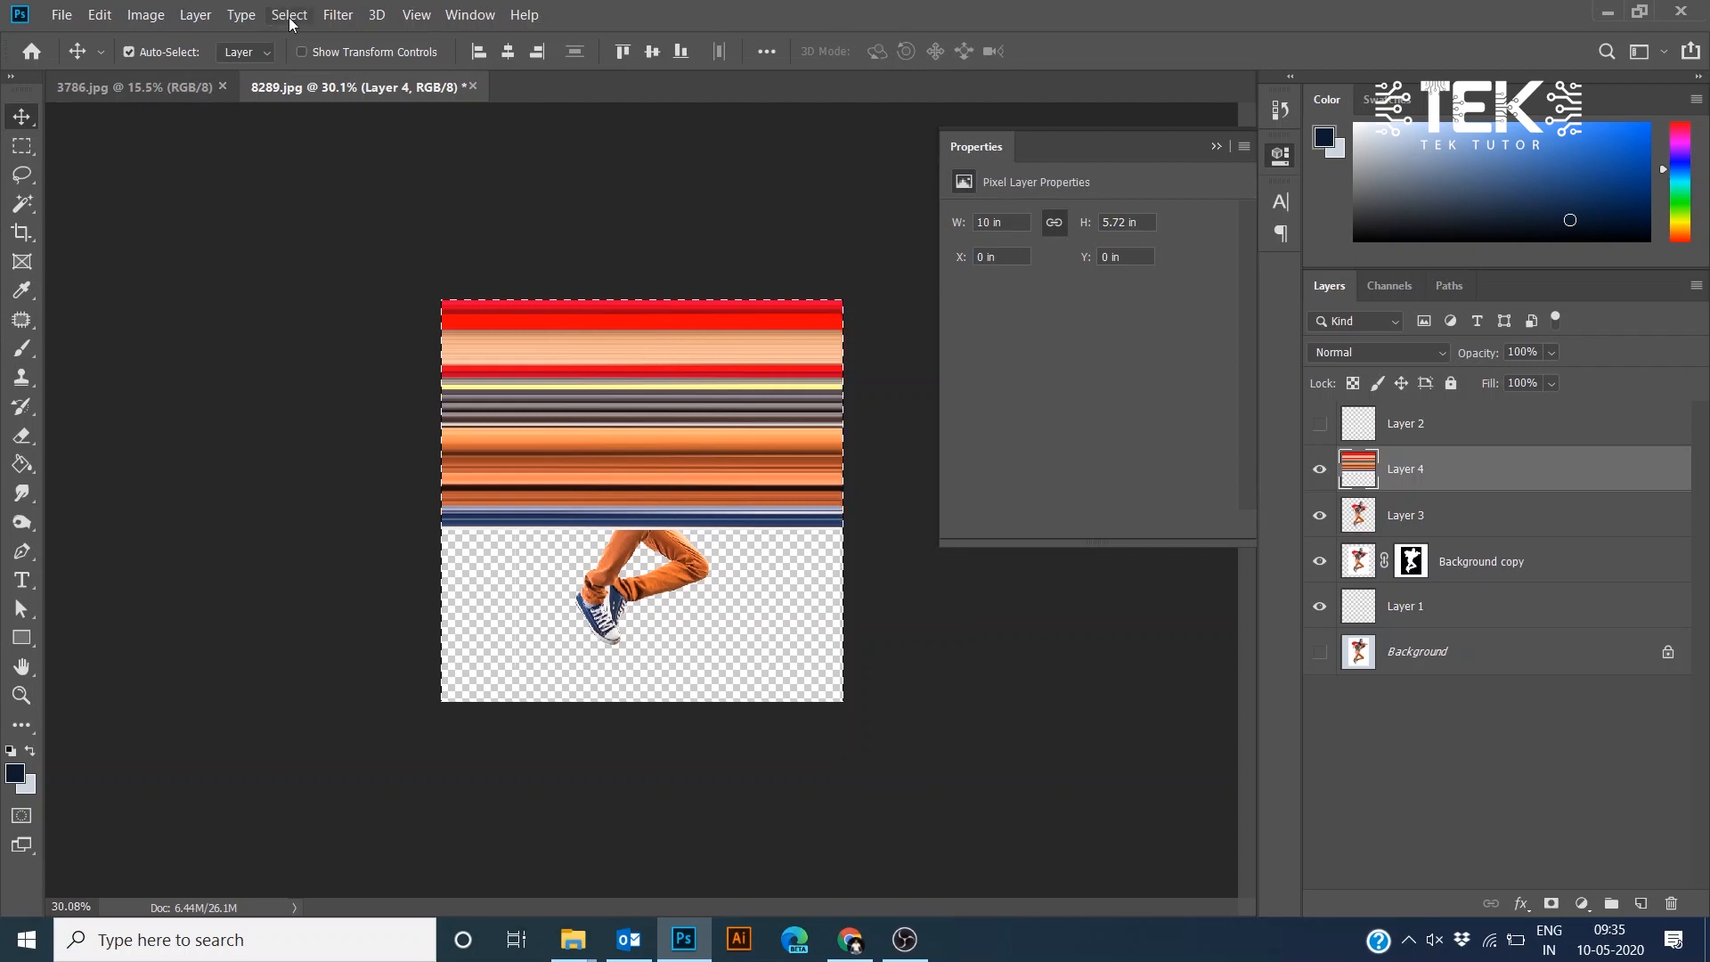
pyautogui.click(141, 15)
pyautogui.click(155, 231)
pyautogui.hotkey('ctrl', 'd')
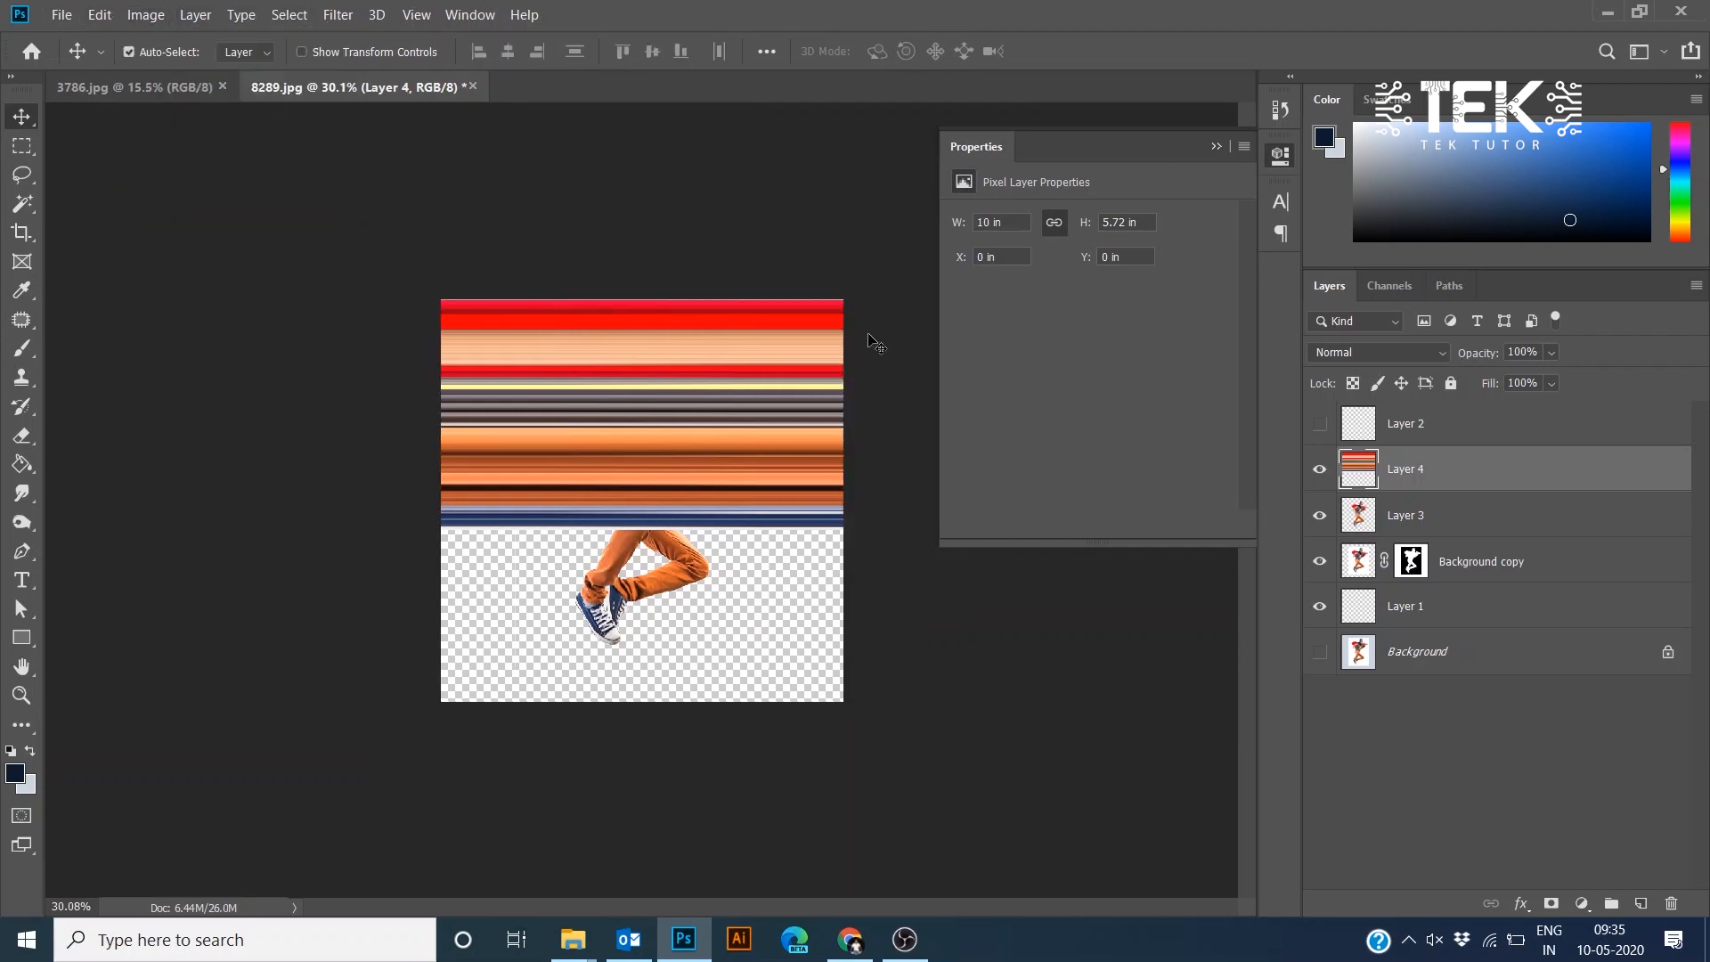
# - Try the Rectangular to Polar Coordinates filter on the streak layer, inspect the result, and undo it
pyautogui.hotkey('ctrl', '0')
pyautogui.scroll(5, 865, 338)
pyautogui.moveTo(492, 363); pyautogui.dragTo(549, 410)
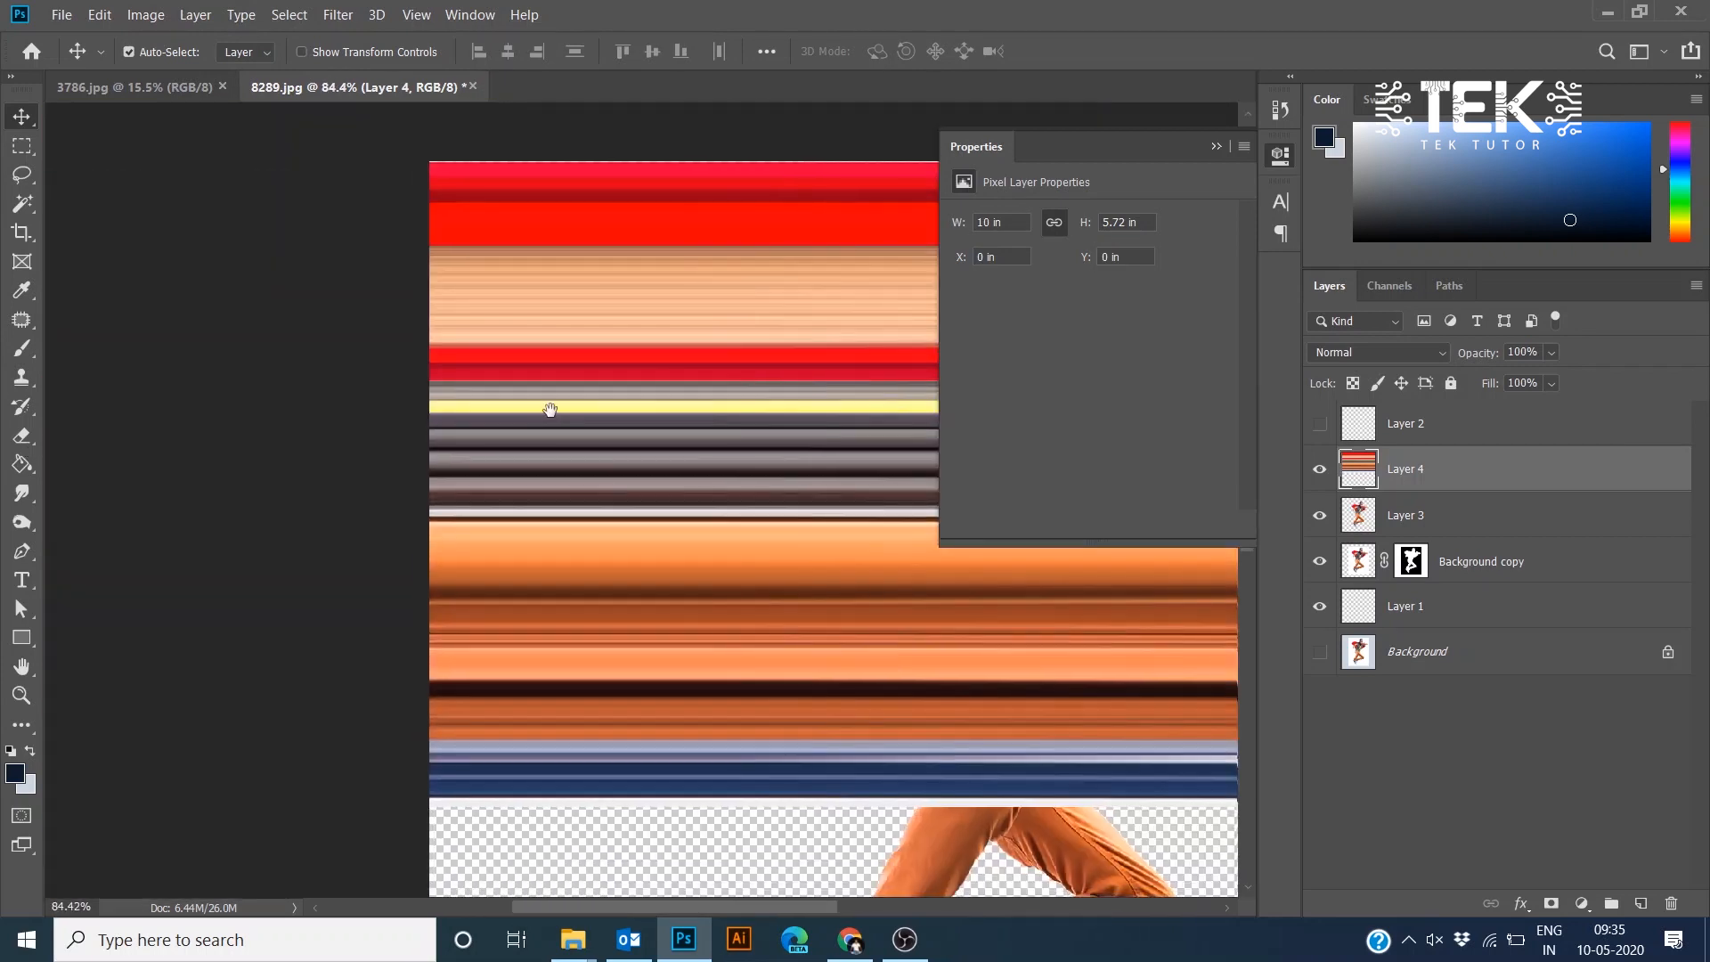
pyautogui.click(337, 14)
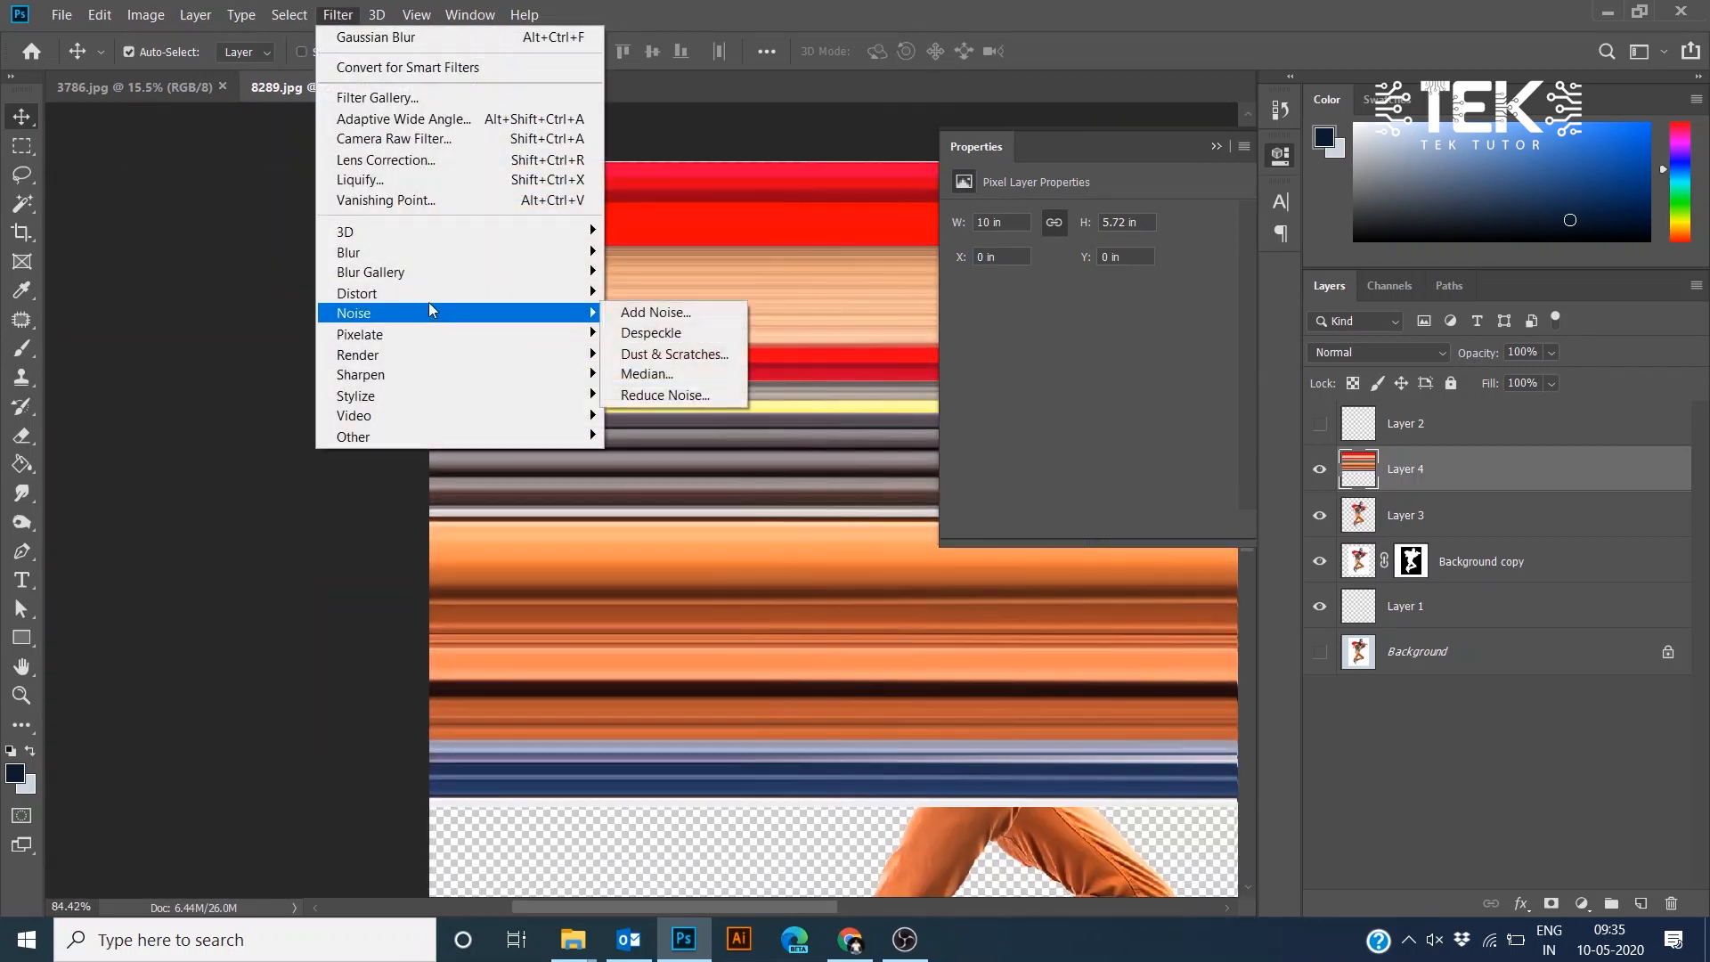
pyautogui.moveTo(442, 302)
pyautogui.click(663, 332)
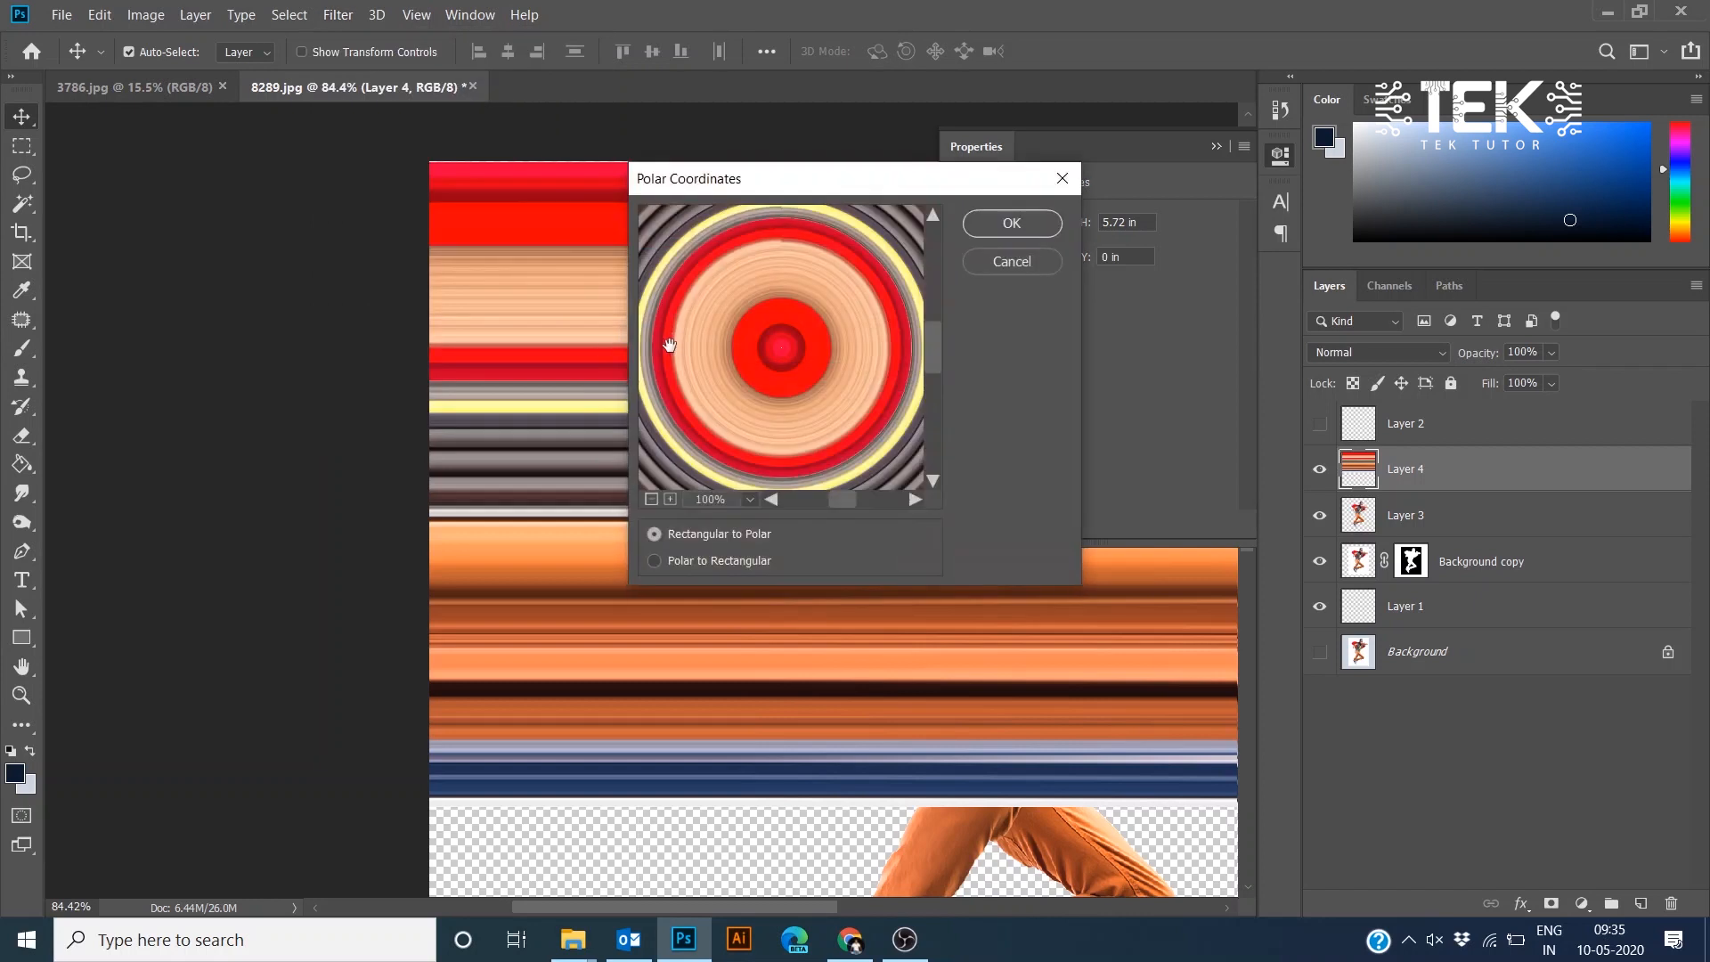
pyautogui.click(1024, 232)
pyautogui.scroll(-3, 746, 499)
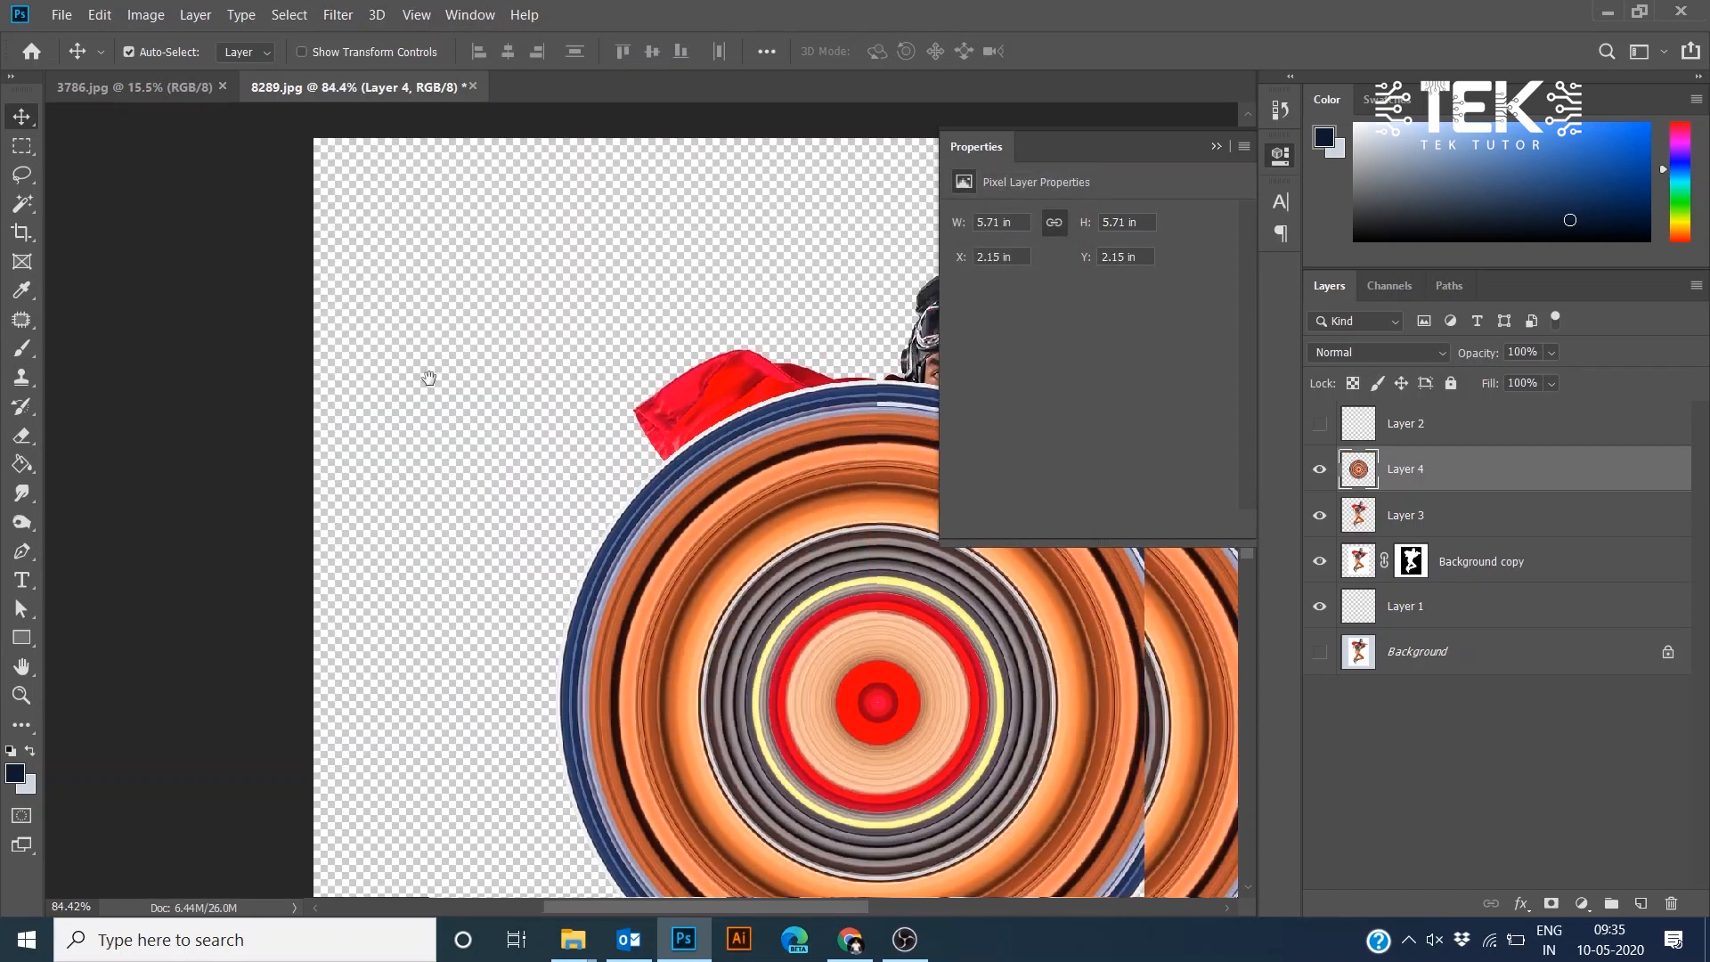
pyautogui.scroll(3, 730, 526)
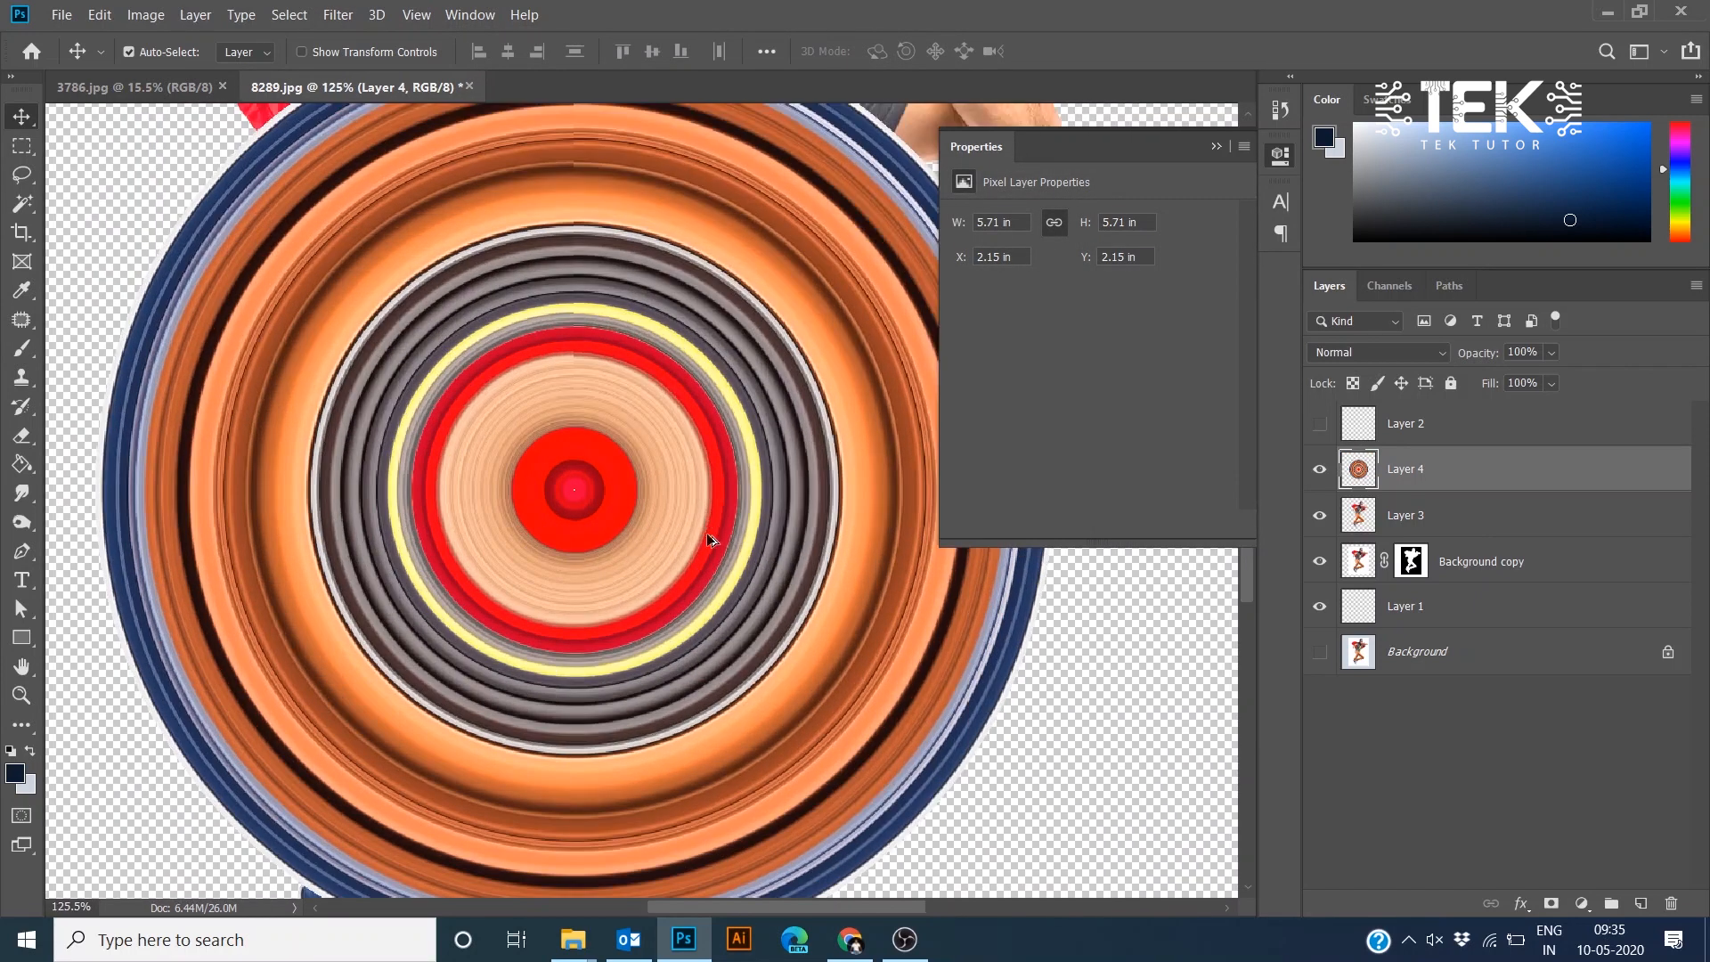
pyautogui.scroll(-4, 707, 516)
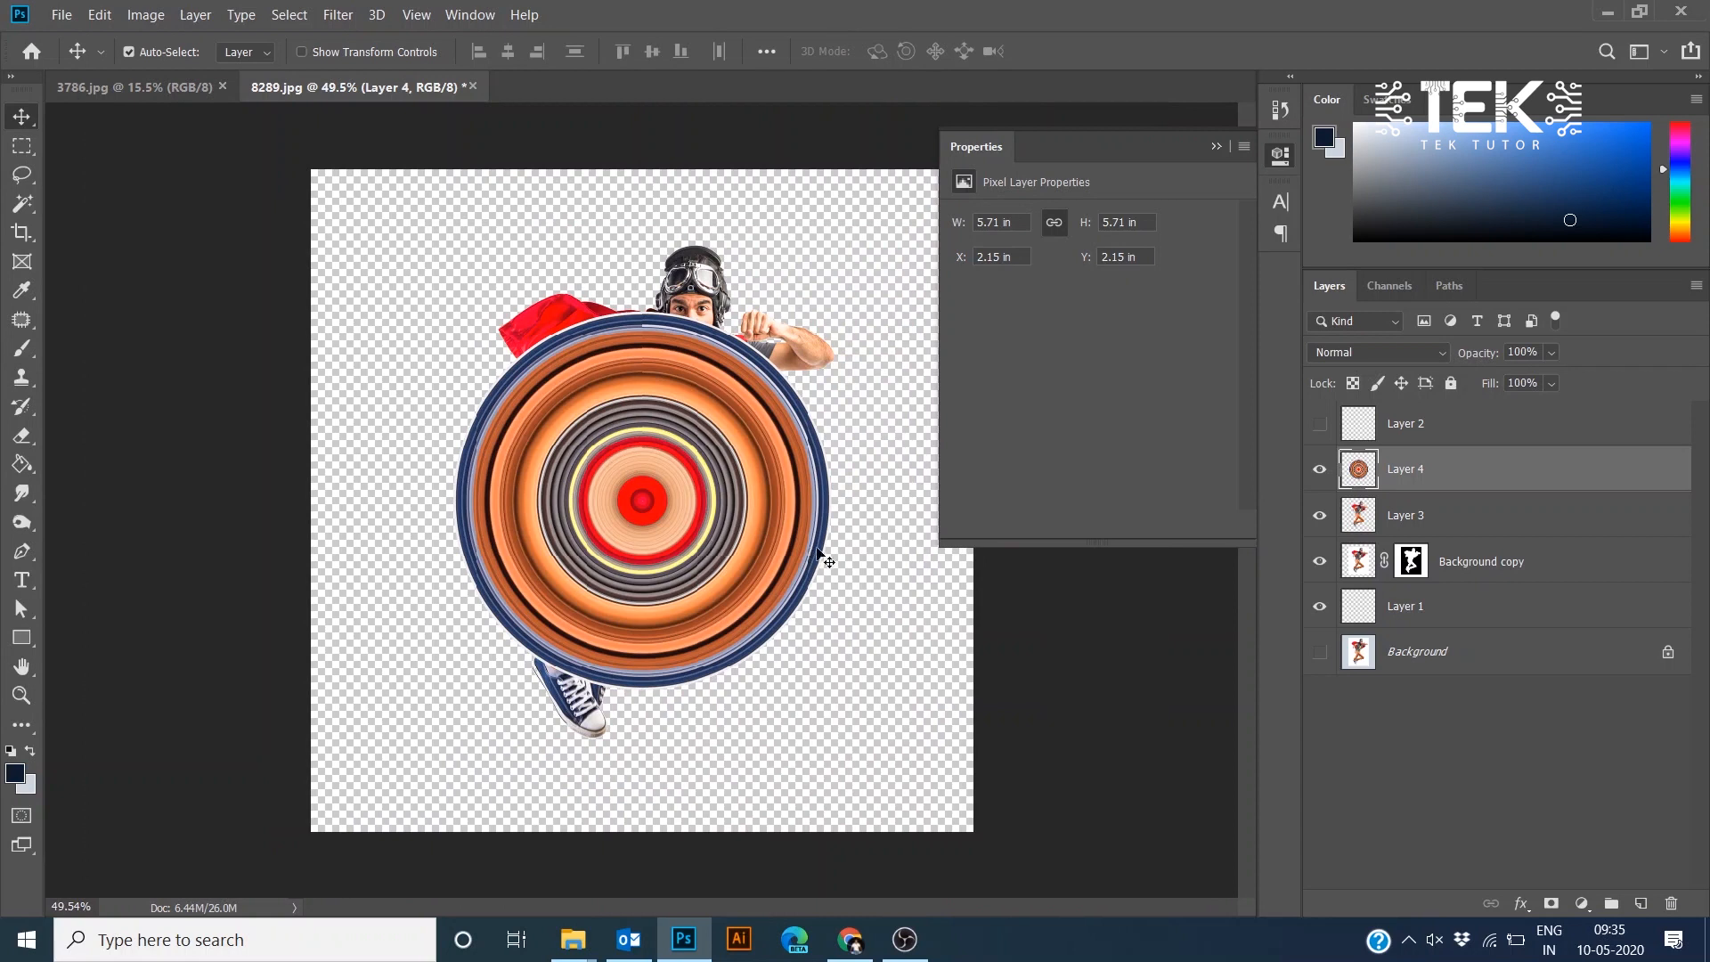
pyautogui.hotkey('ctrl', 'z')
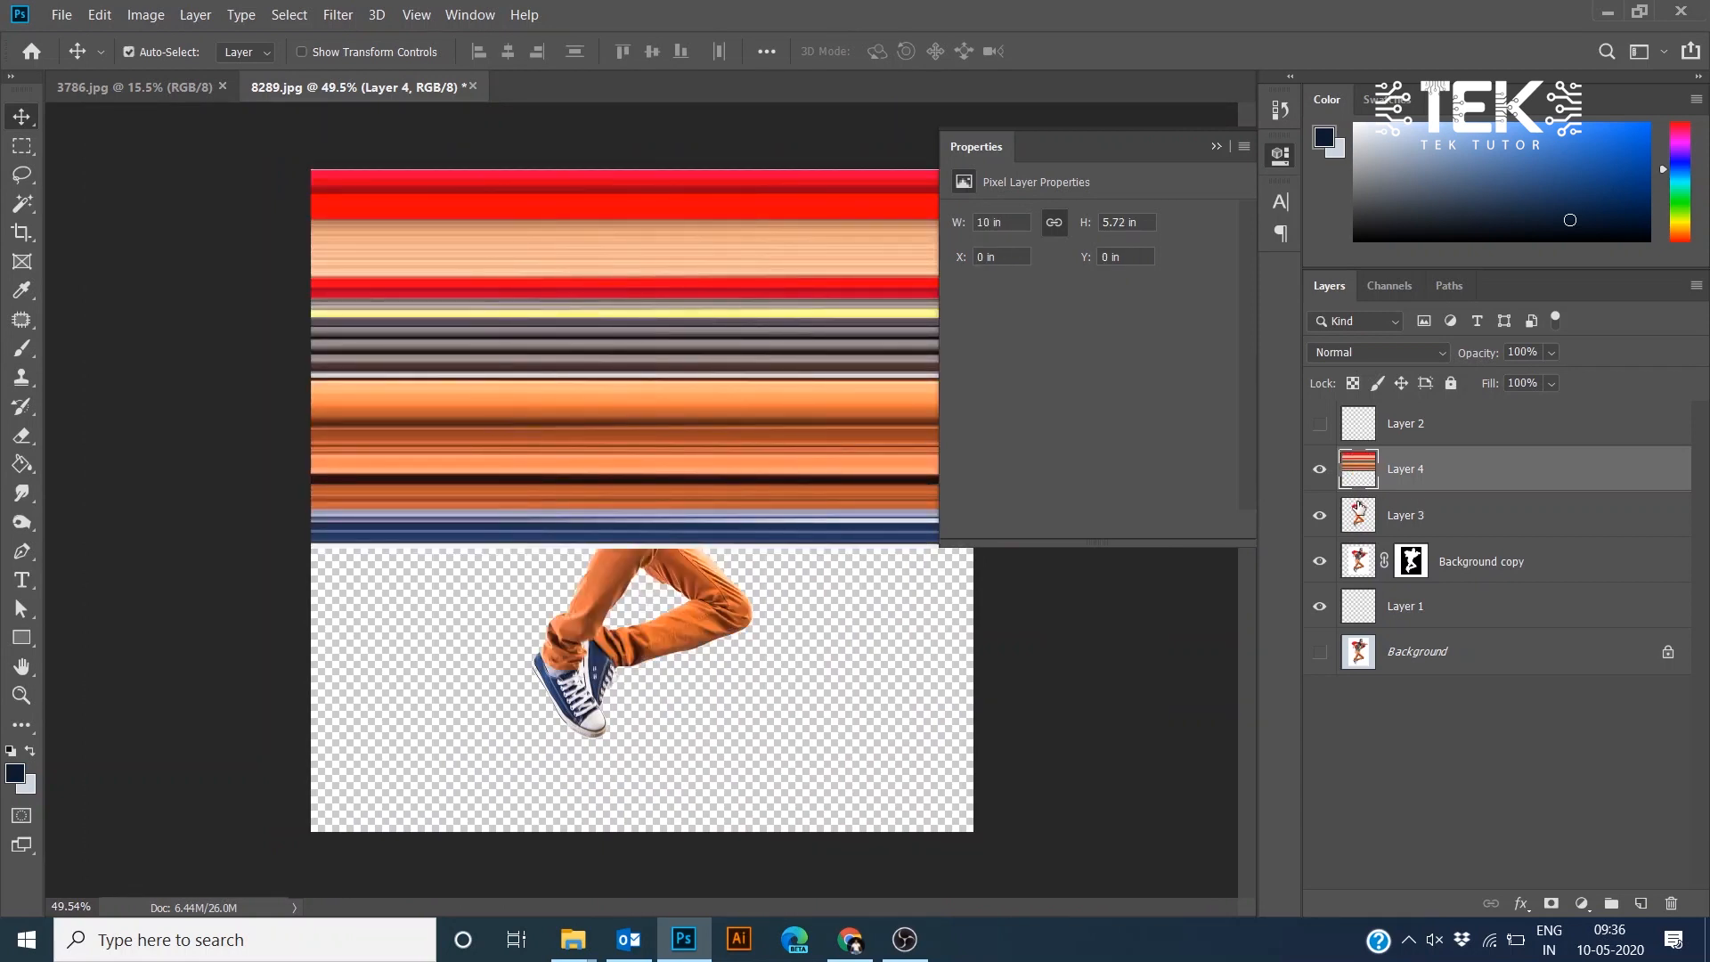
# - Duplicate the streak layer and flip the copy vertically with Free Transform
pyautogui.hotkey('ctrl', 'j')
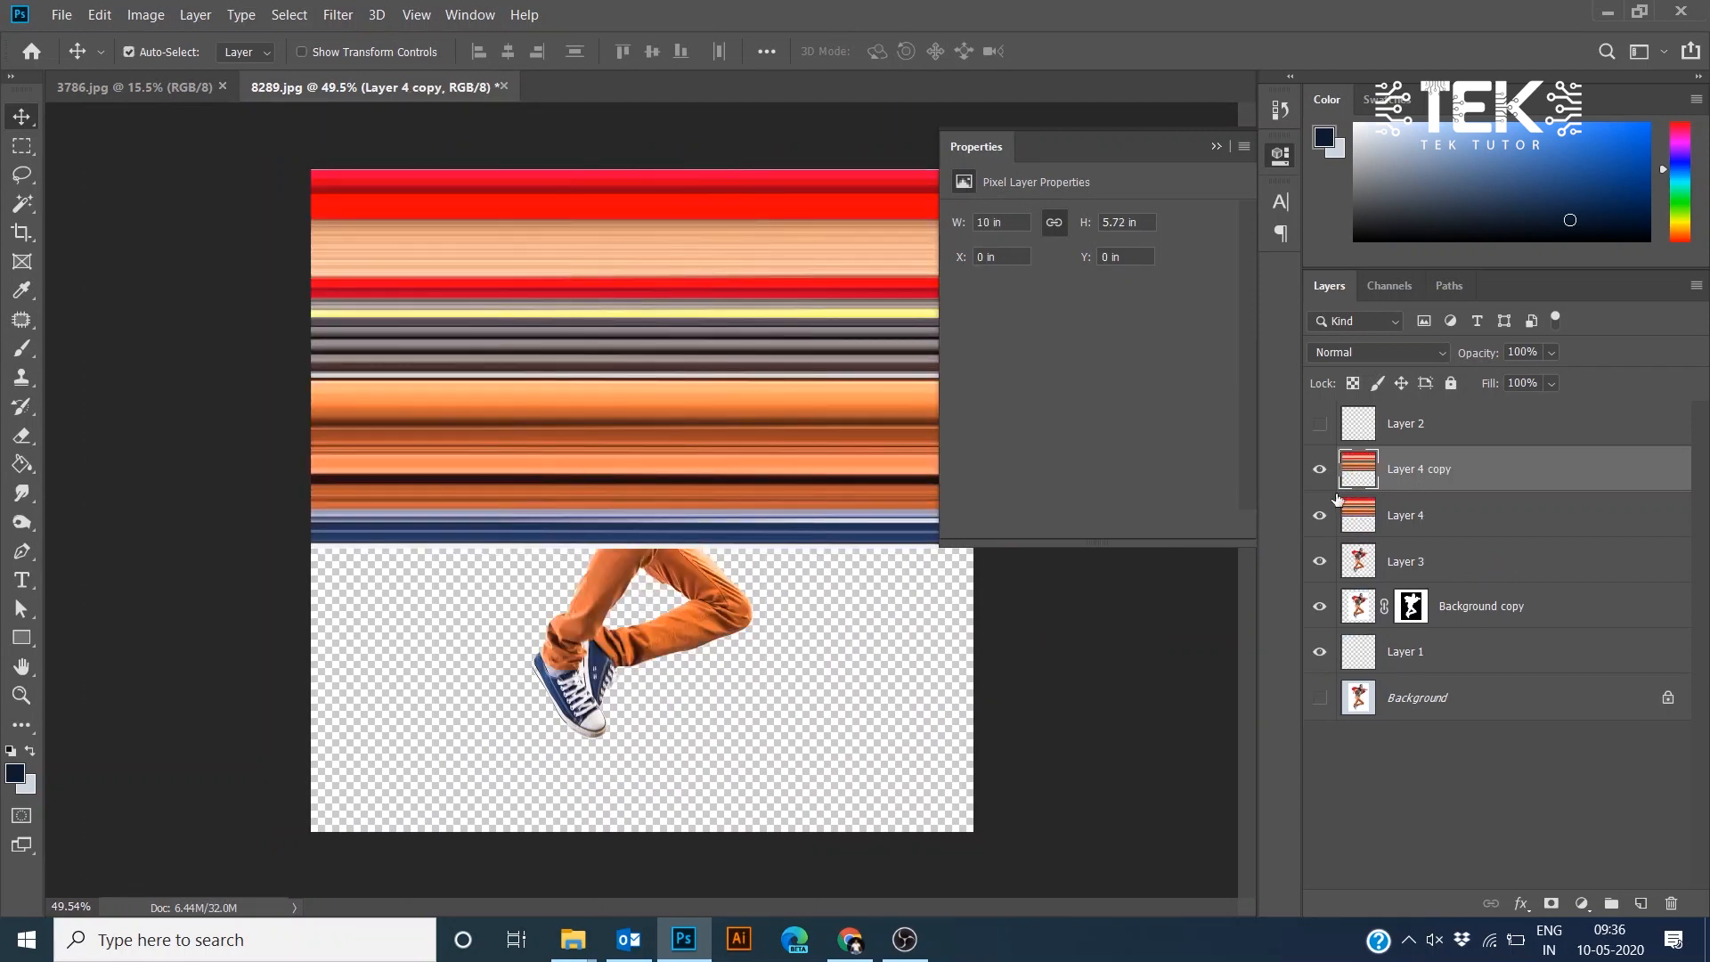
pyautogui.hotkey('ctrl', 't')
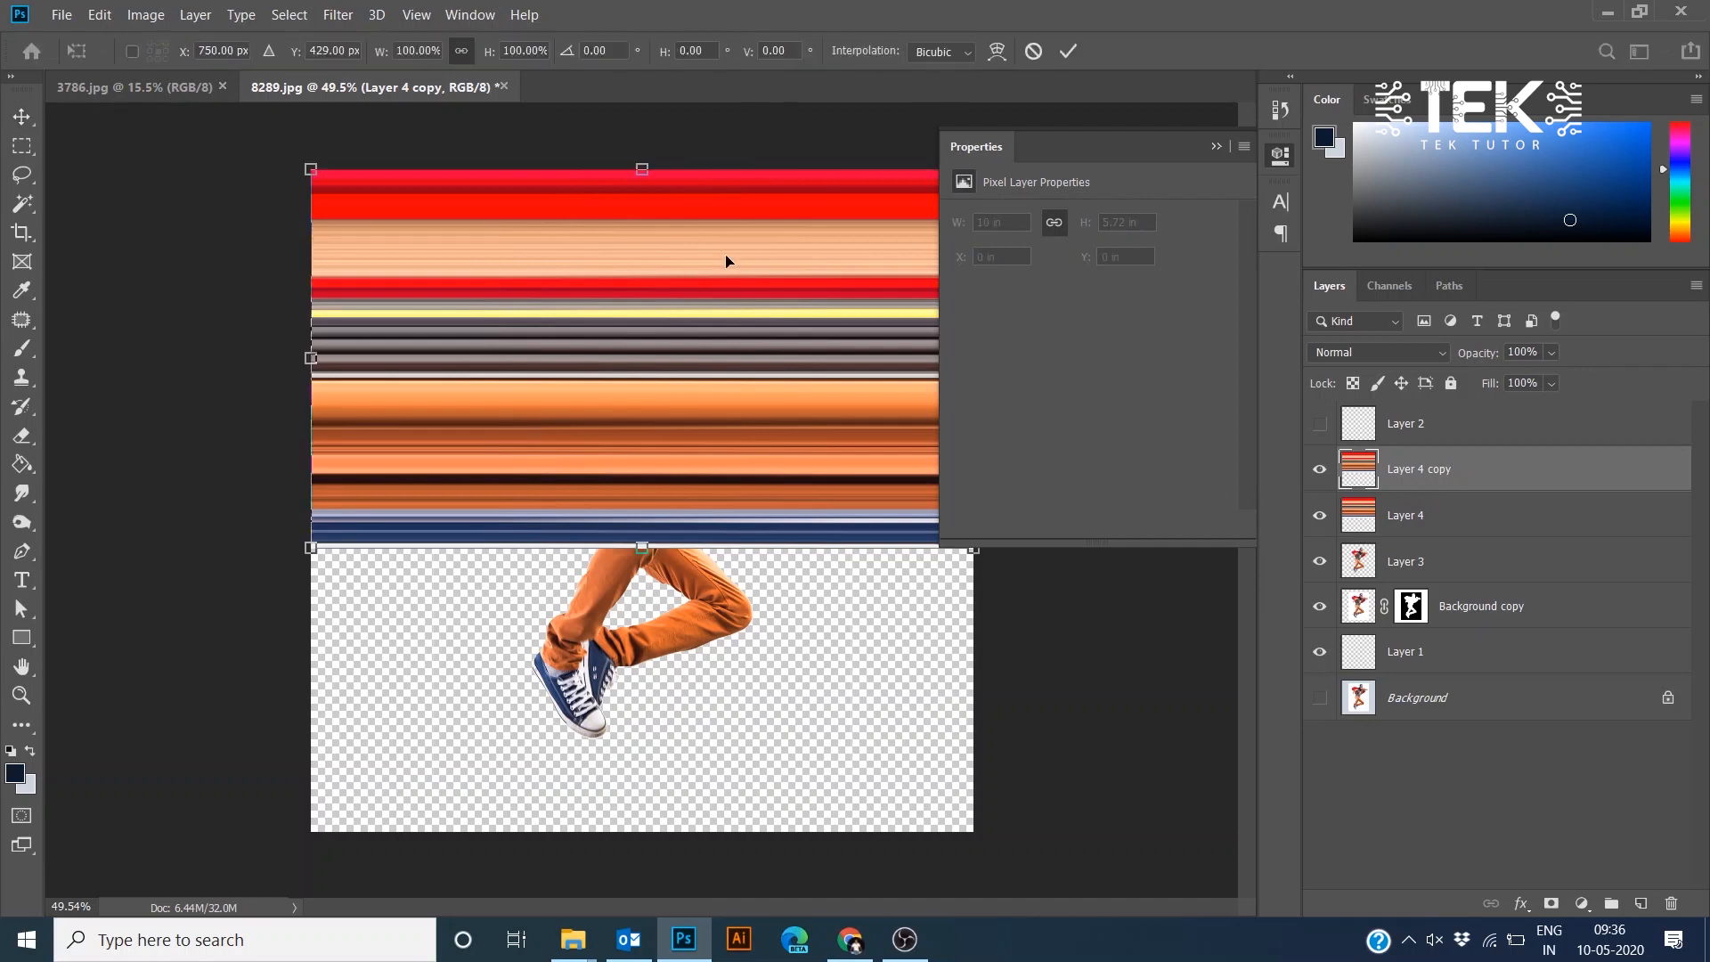
pyautogui.moveTo(642, 175); pyautogui.dragTo(694, 545)
pyautogui.press('Return')
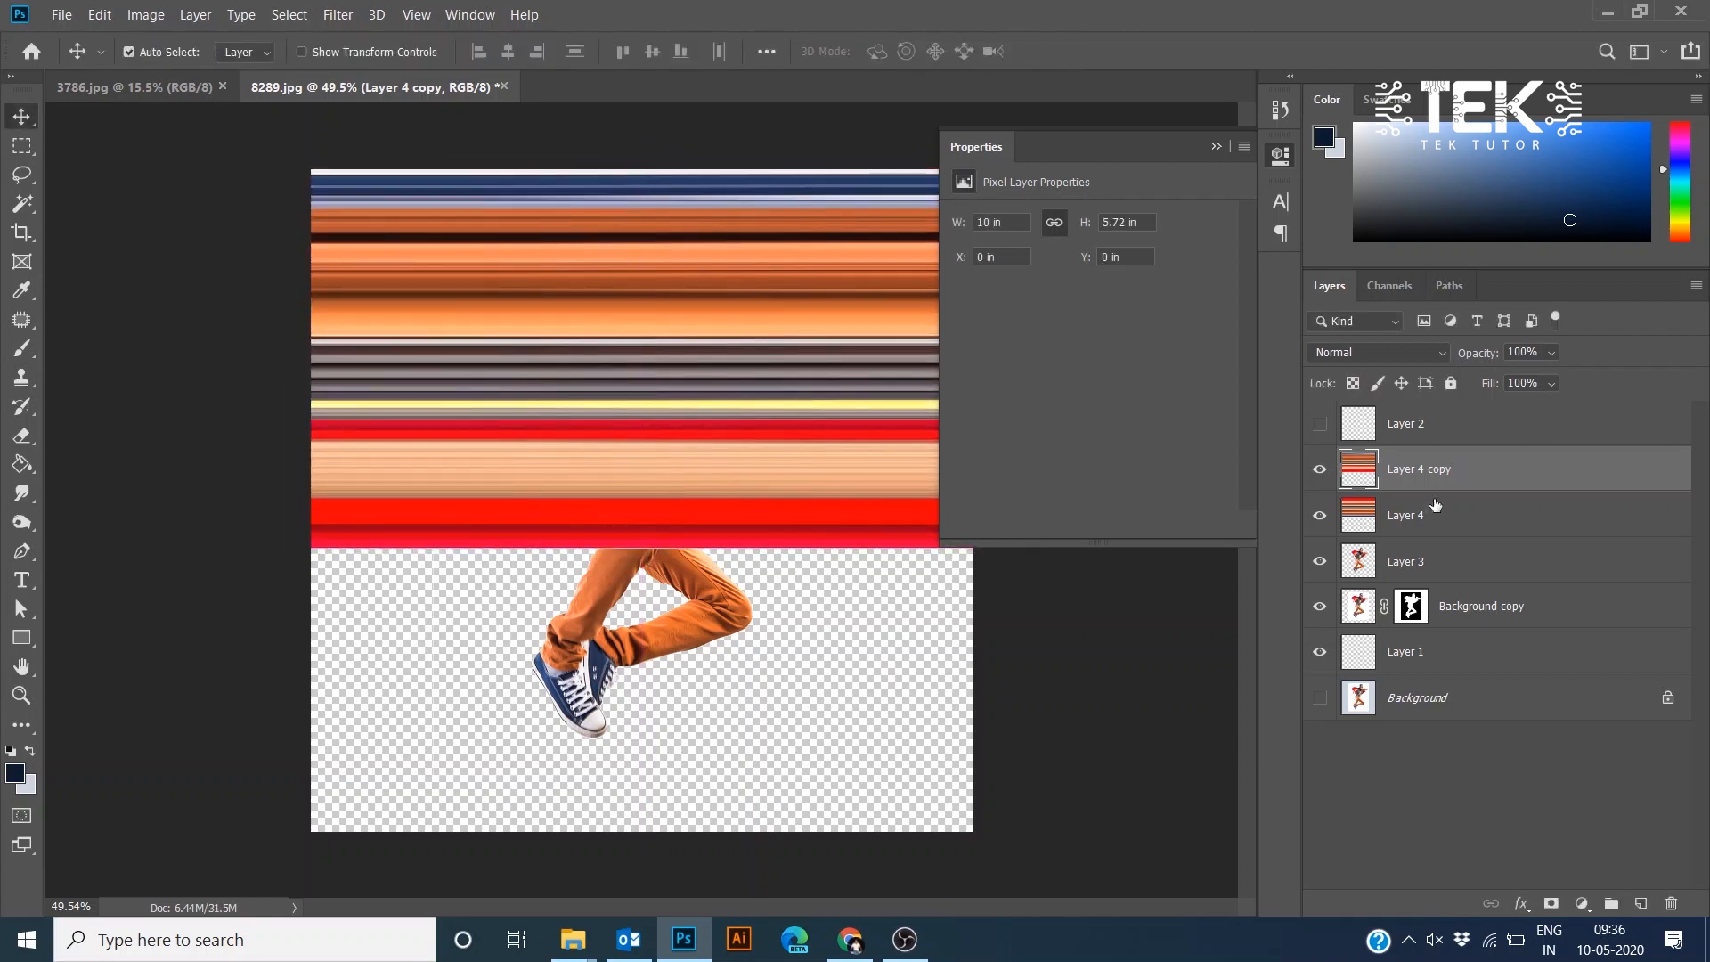
# - Apply the Rectangular to Polar Coordinates filter to the flipped streak copy
pyautogui.click(1319, 481)
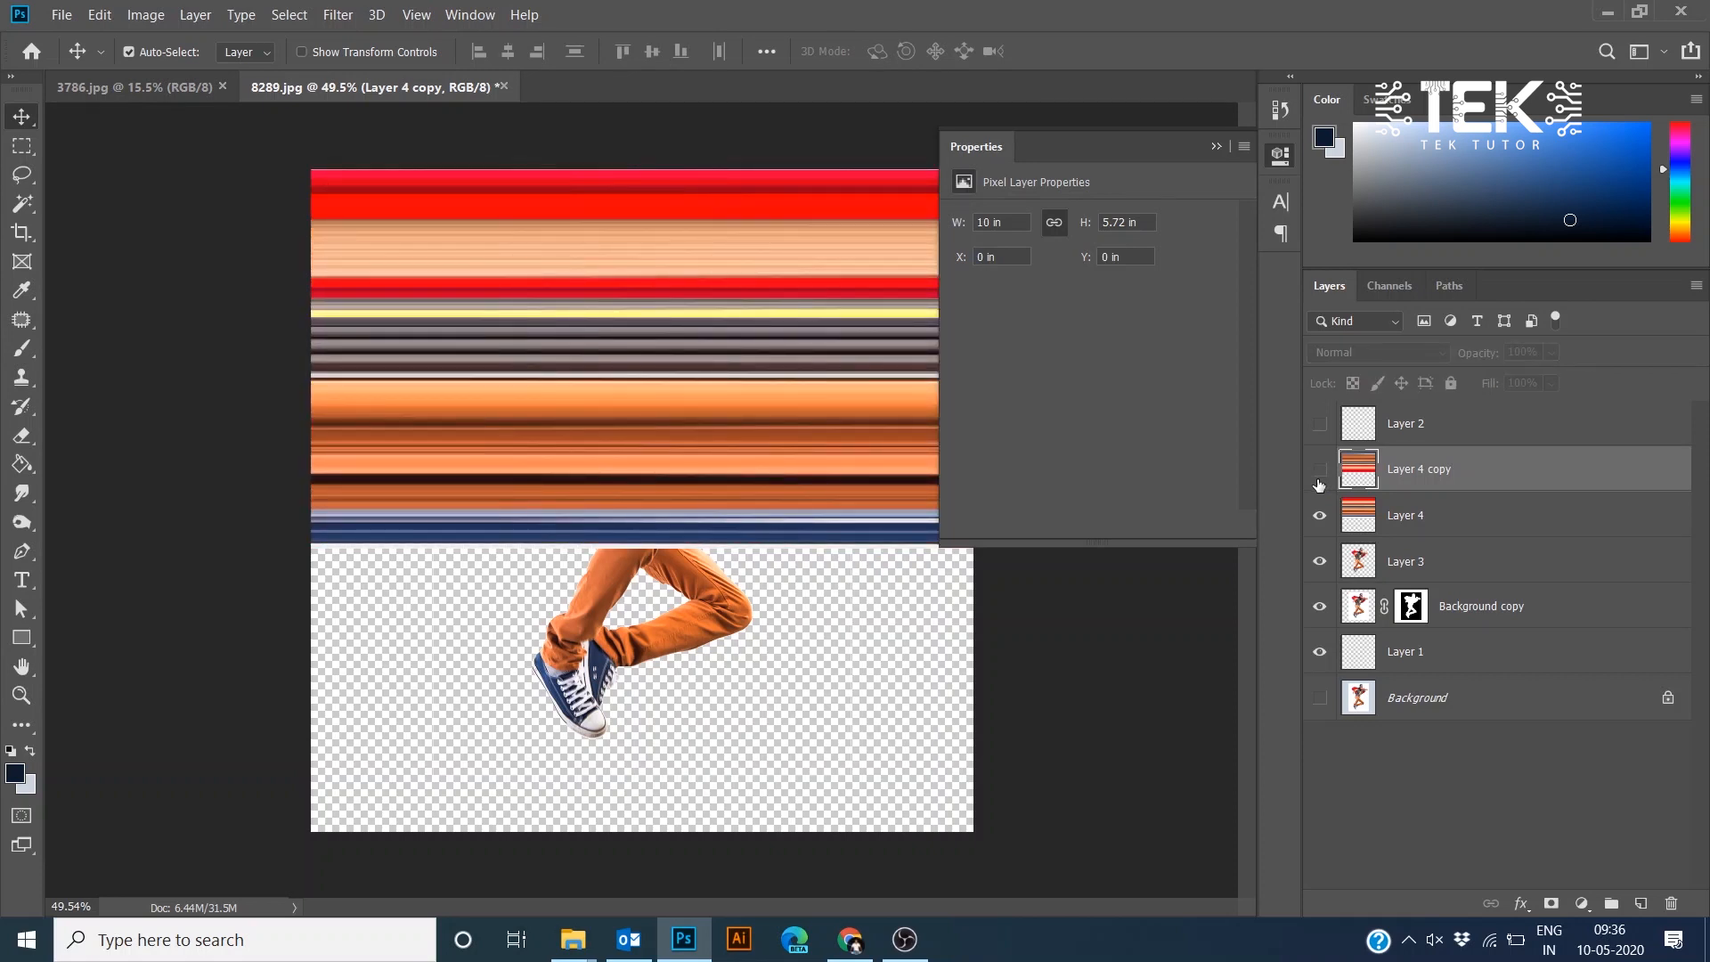
pyautogui.click(1319, 481)
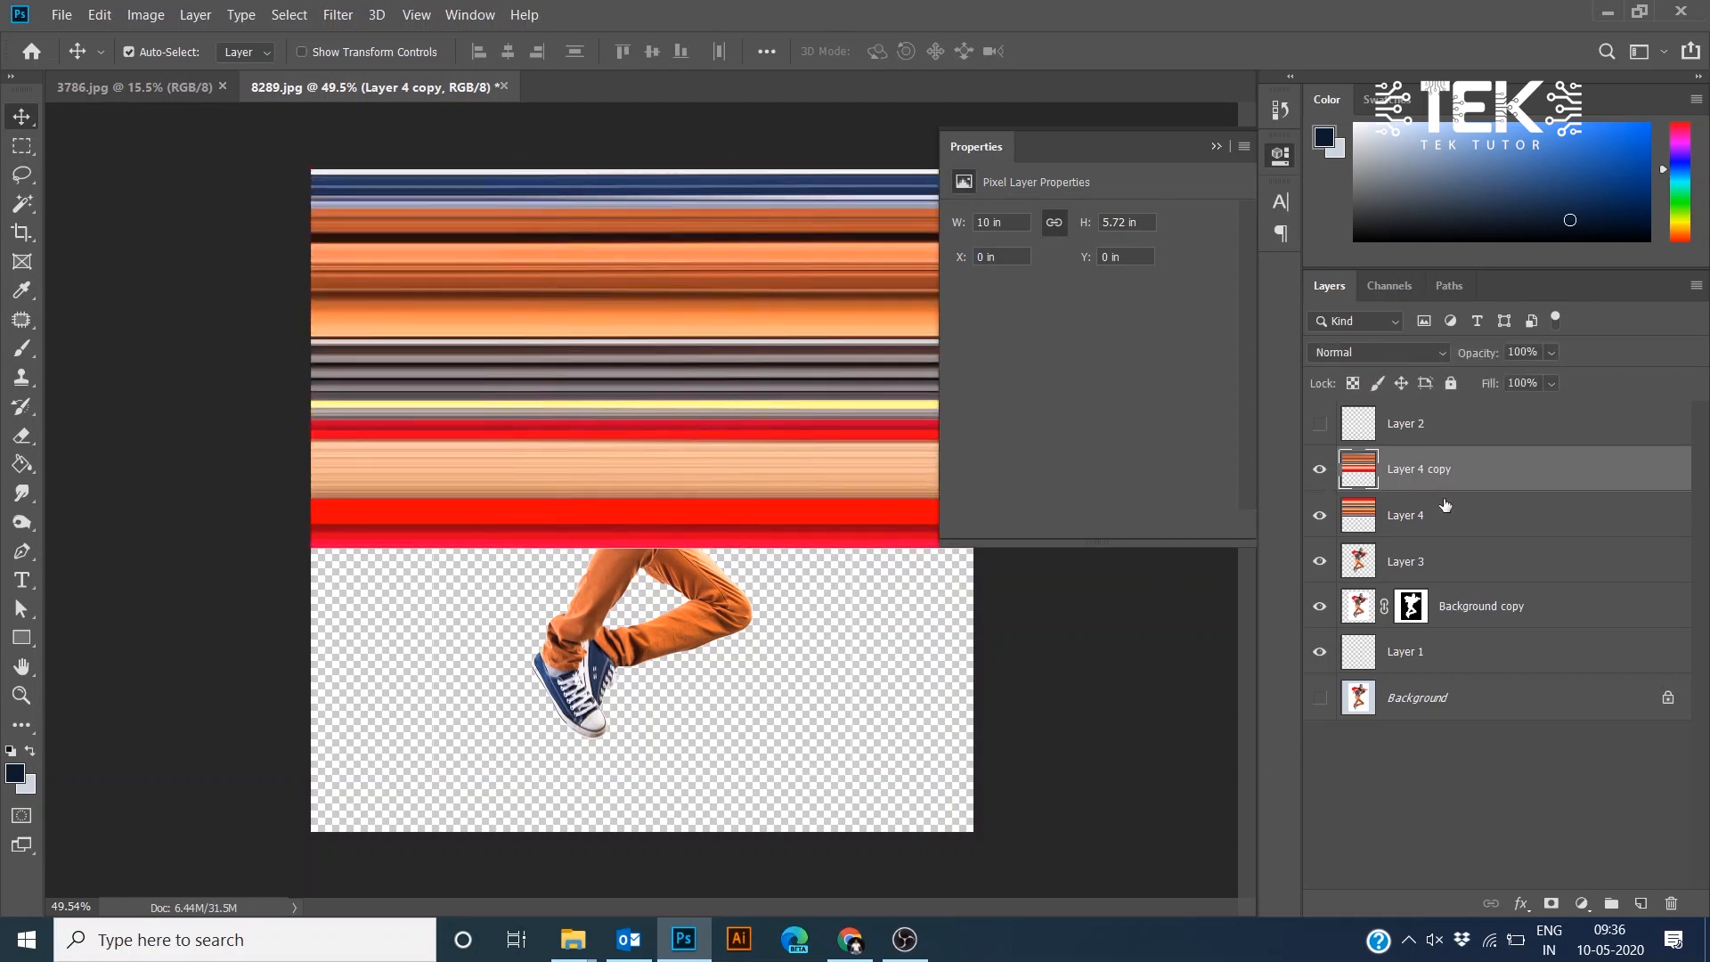
pyautogui.click(337, 14)
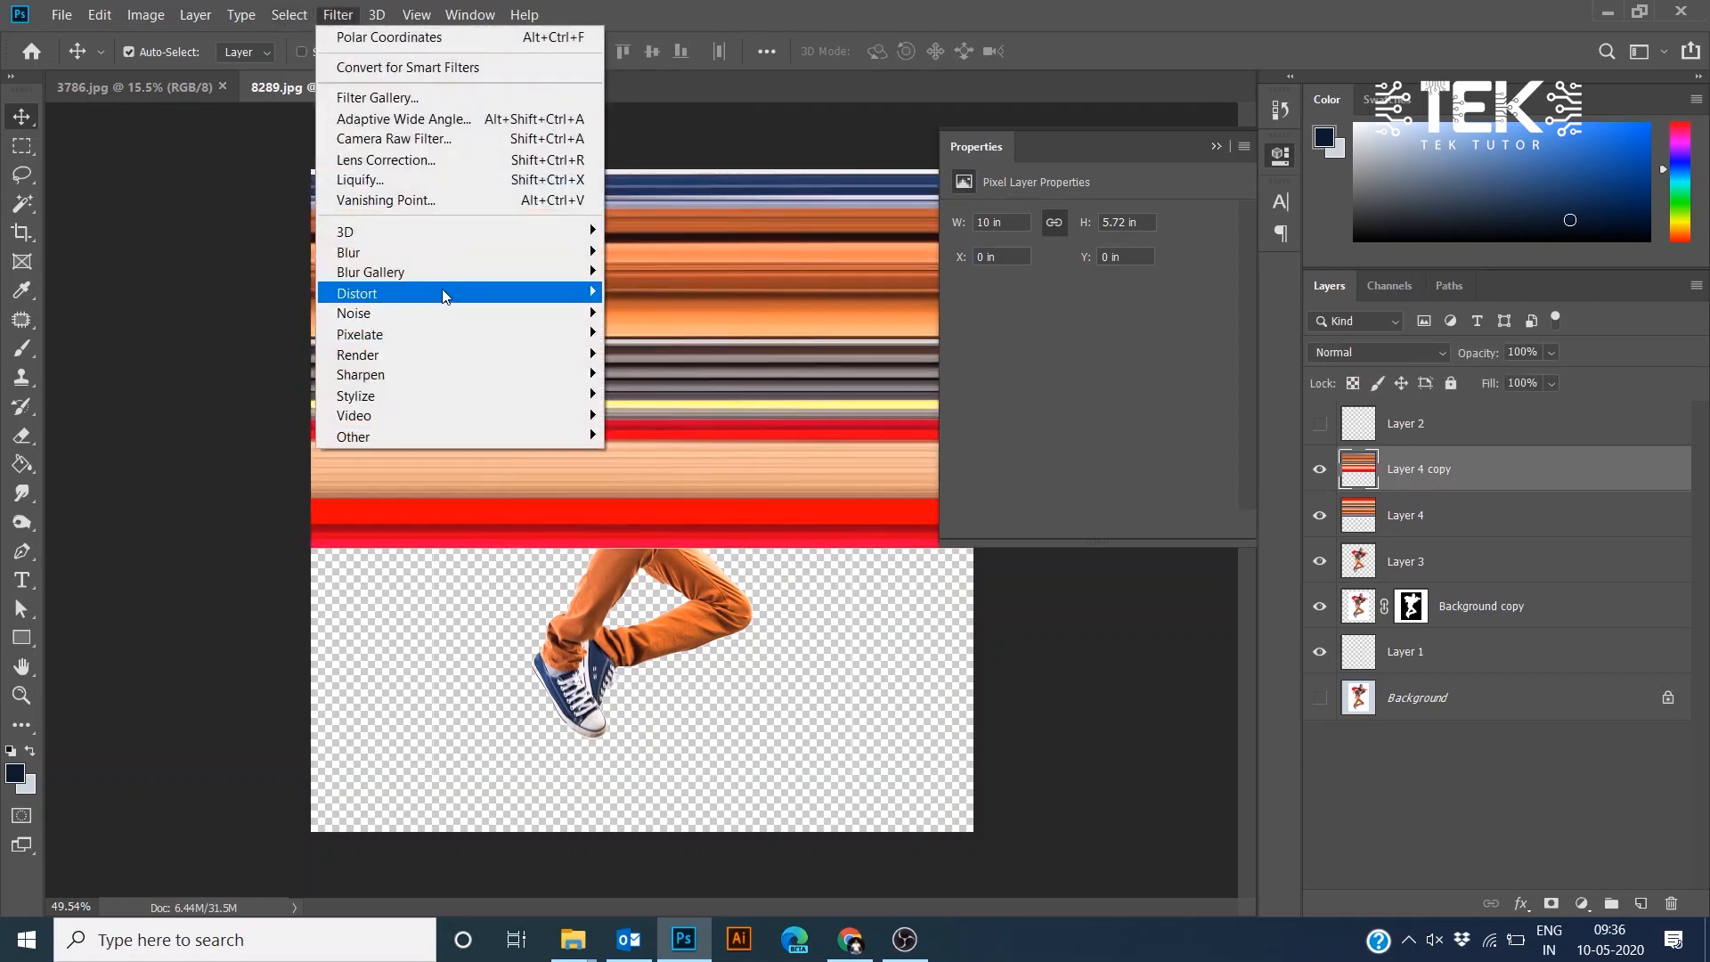
pyautogui.moveTo(444, 293)
pyautogui.click(683, 333)
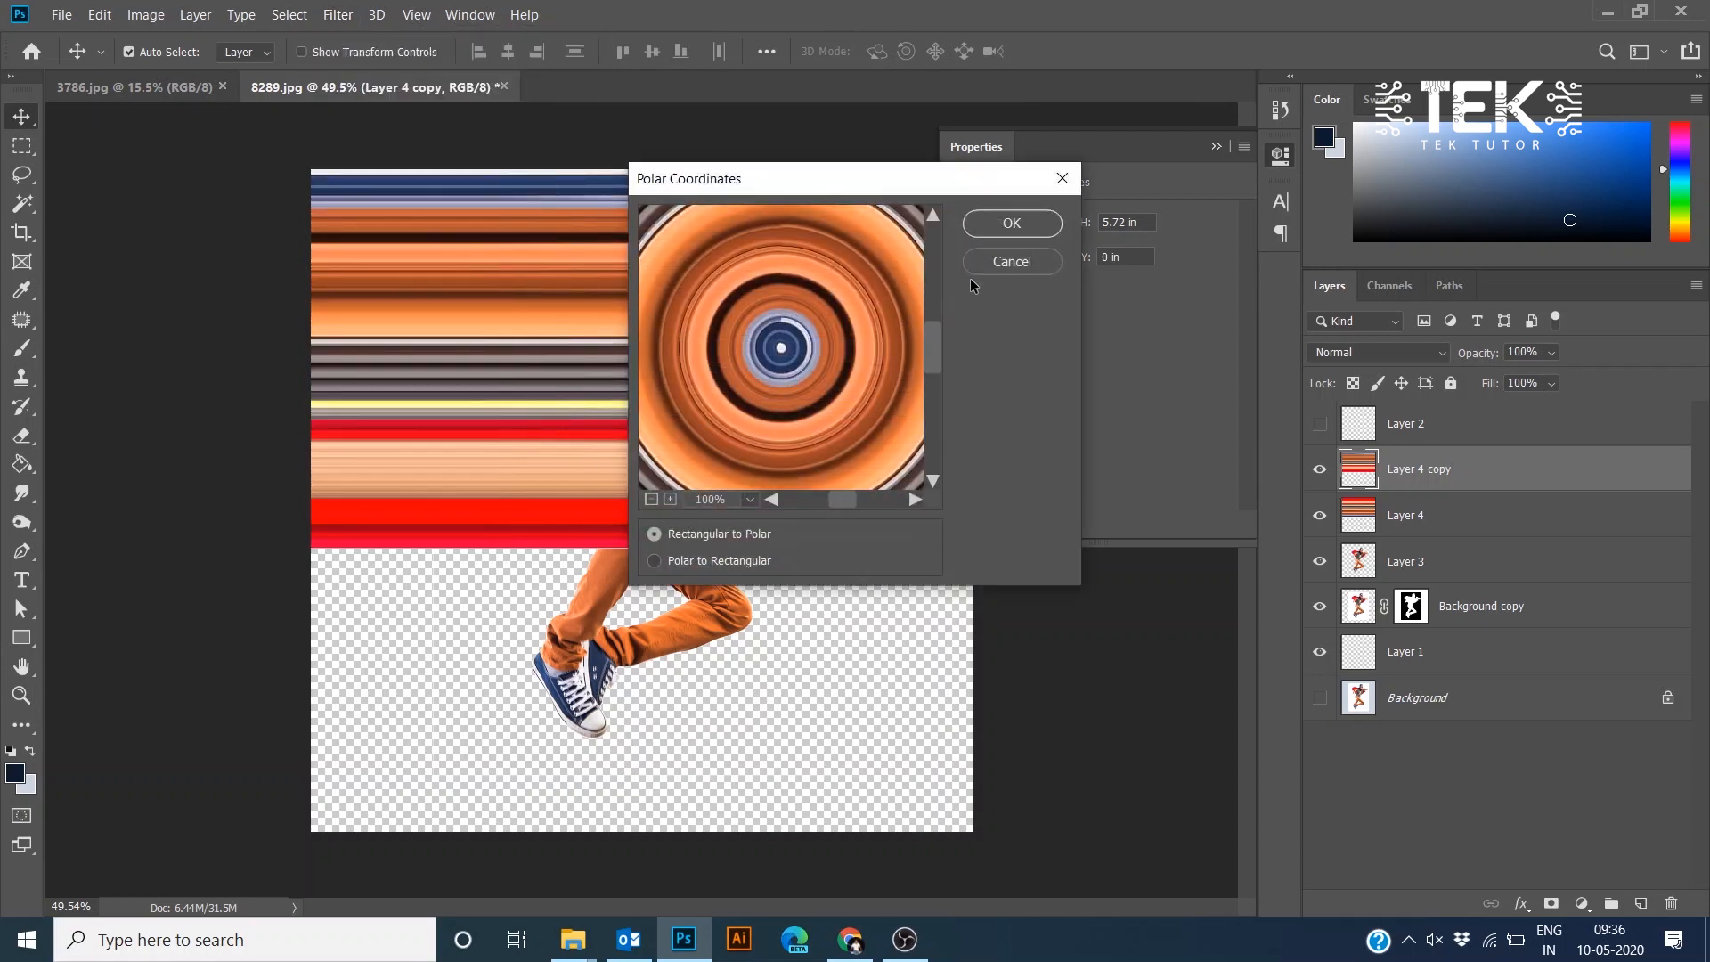
pyautogui.click(992, 222)
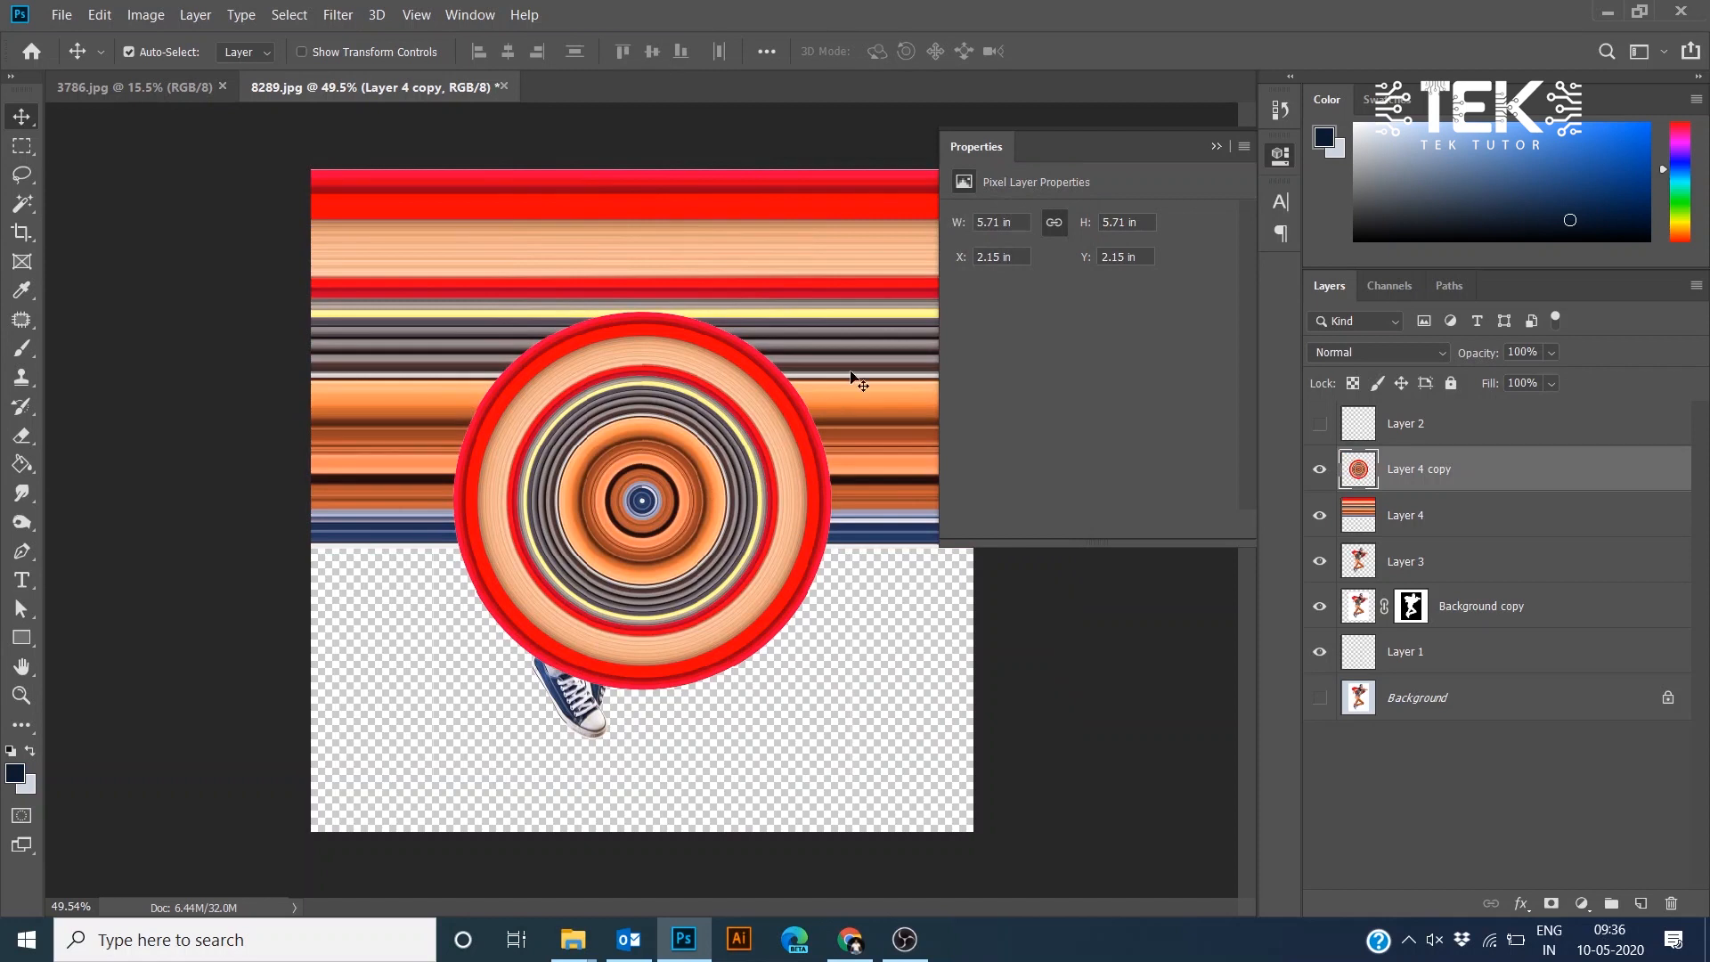
# - Apply the Rectangular to Polar Coordinates filter to the original streak layer as well
pyautogui.click(1394, 508)
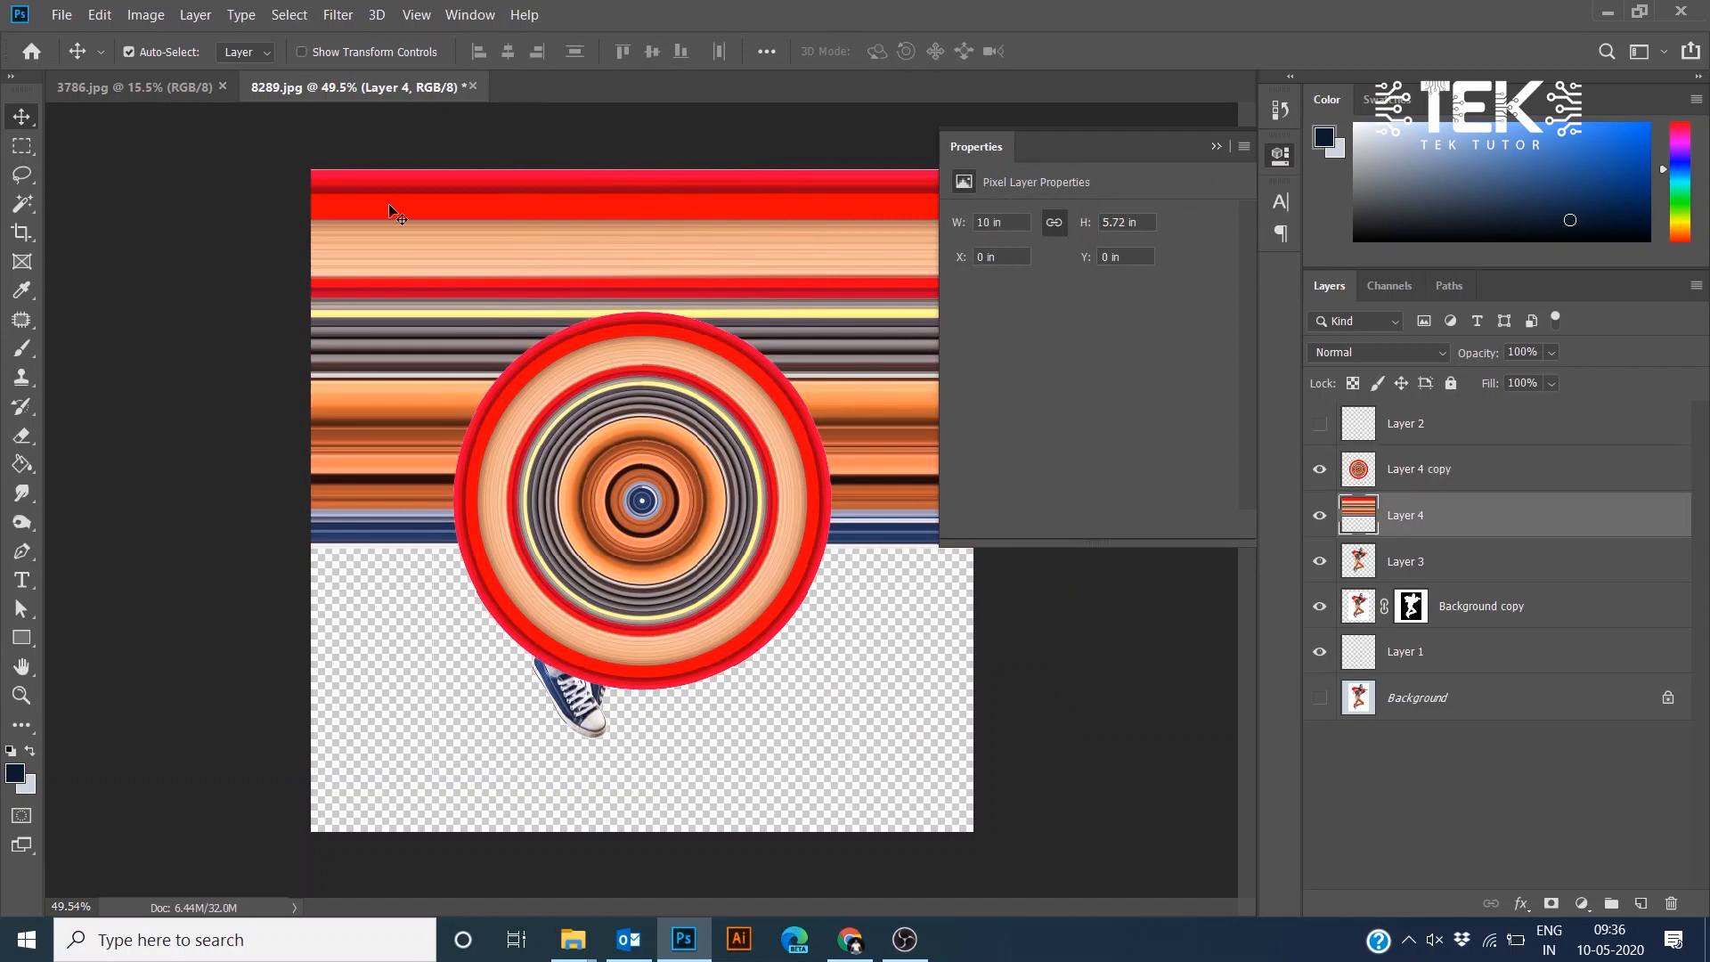
pyautogui.click(338, 15)
pyautogui.moveTo(406, 294)
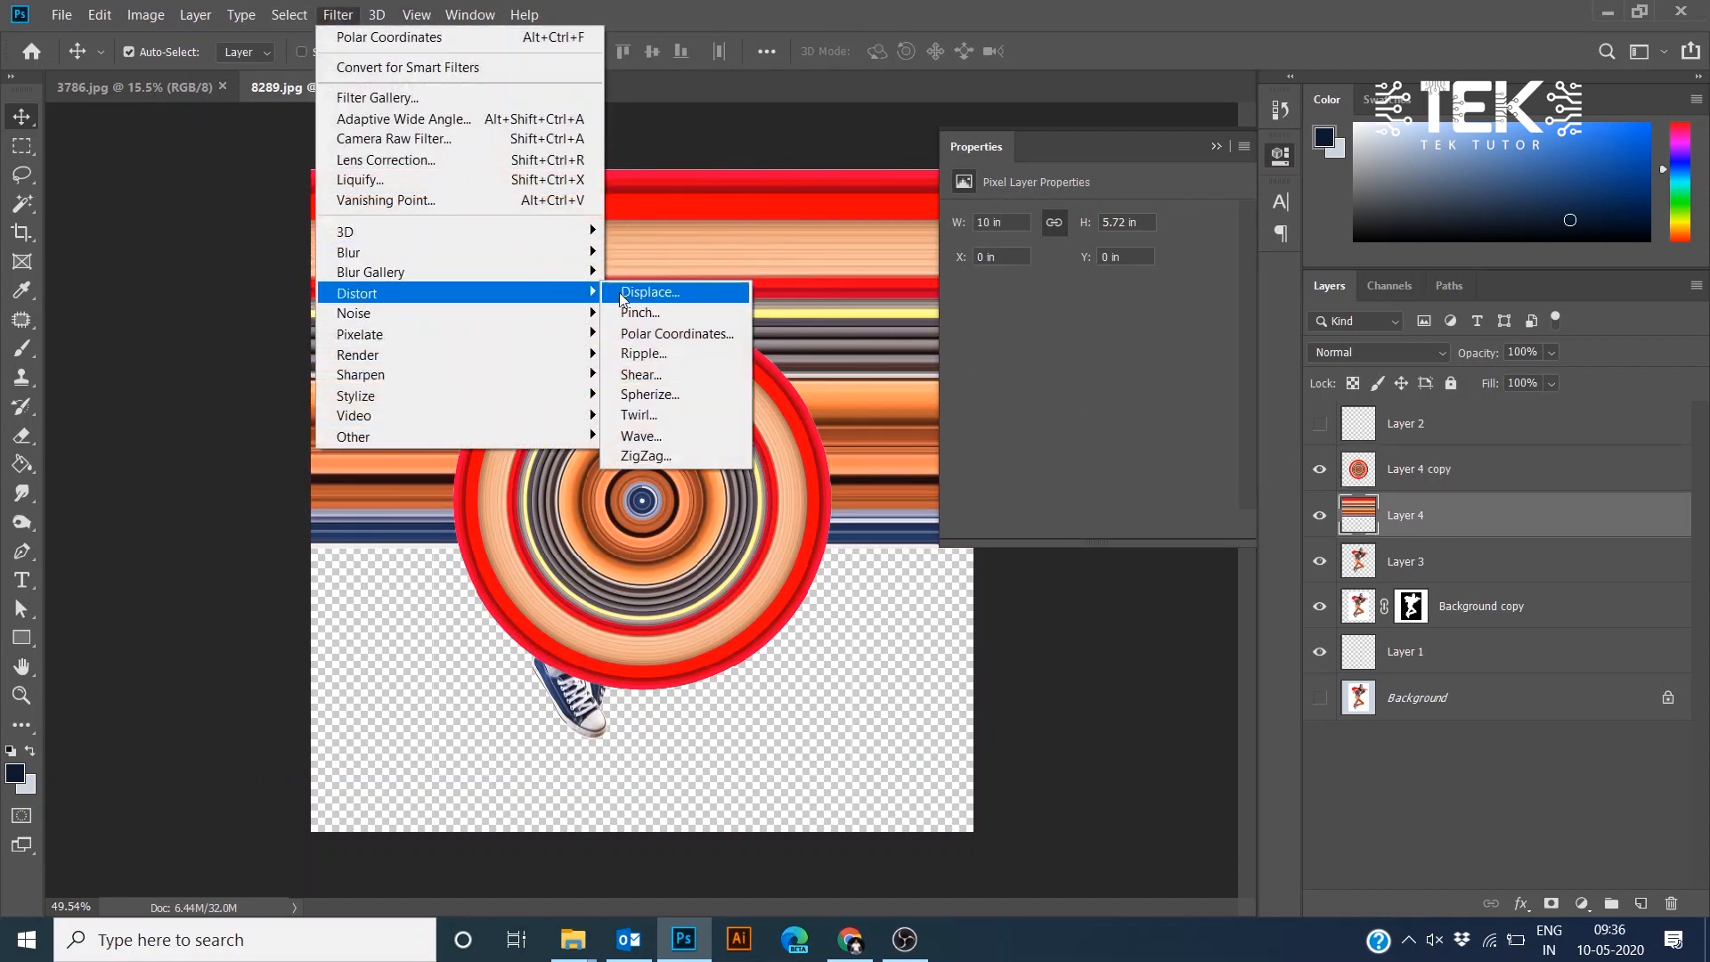
pyautogui.click(677, 333)
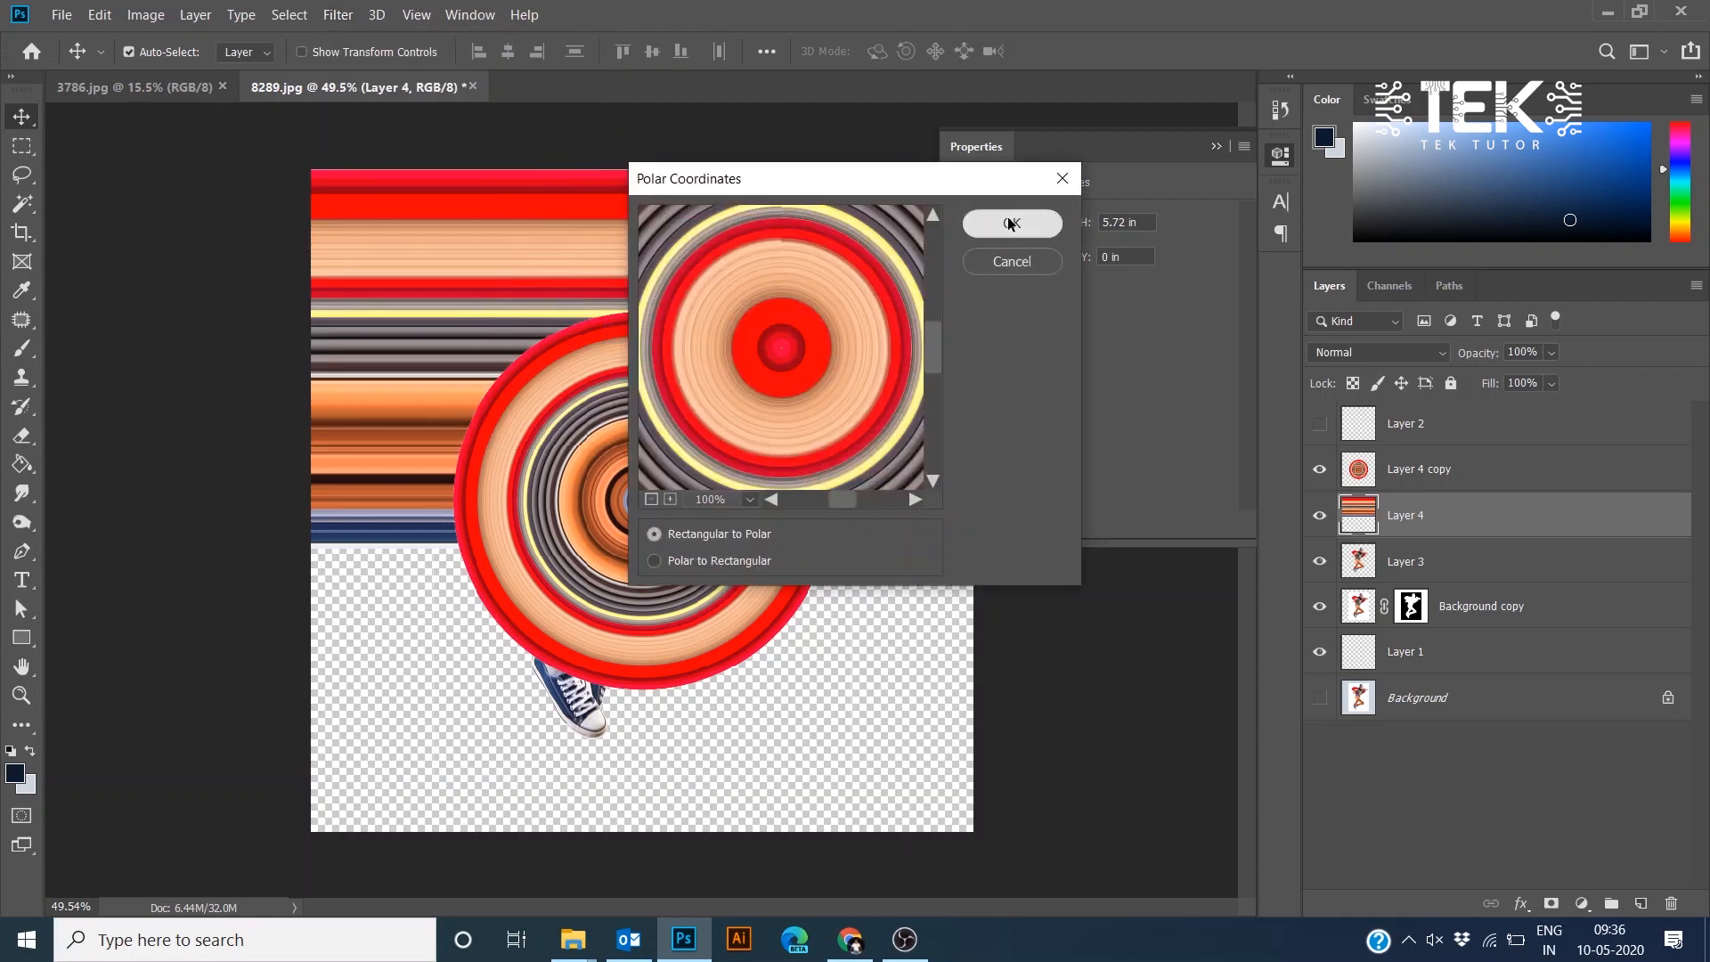
pyautogui.click(1012, 223)
# - Offset the two circle layers to compare them and hide the original circle layer
pyautogui.moveTo(697, 453); pyautogui.dragTo(553, 596)
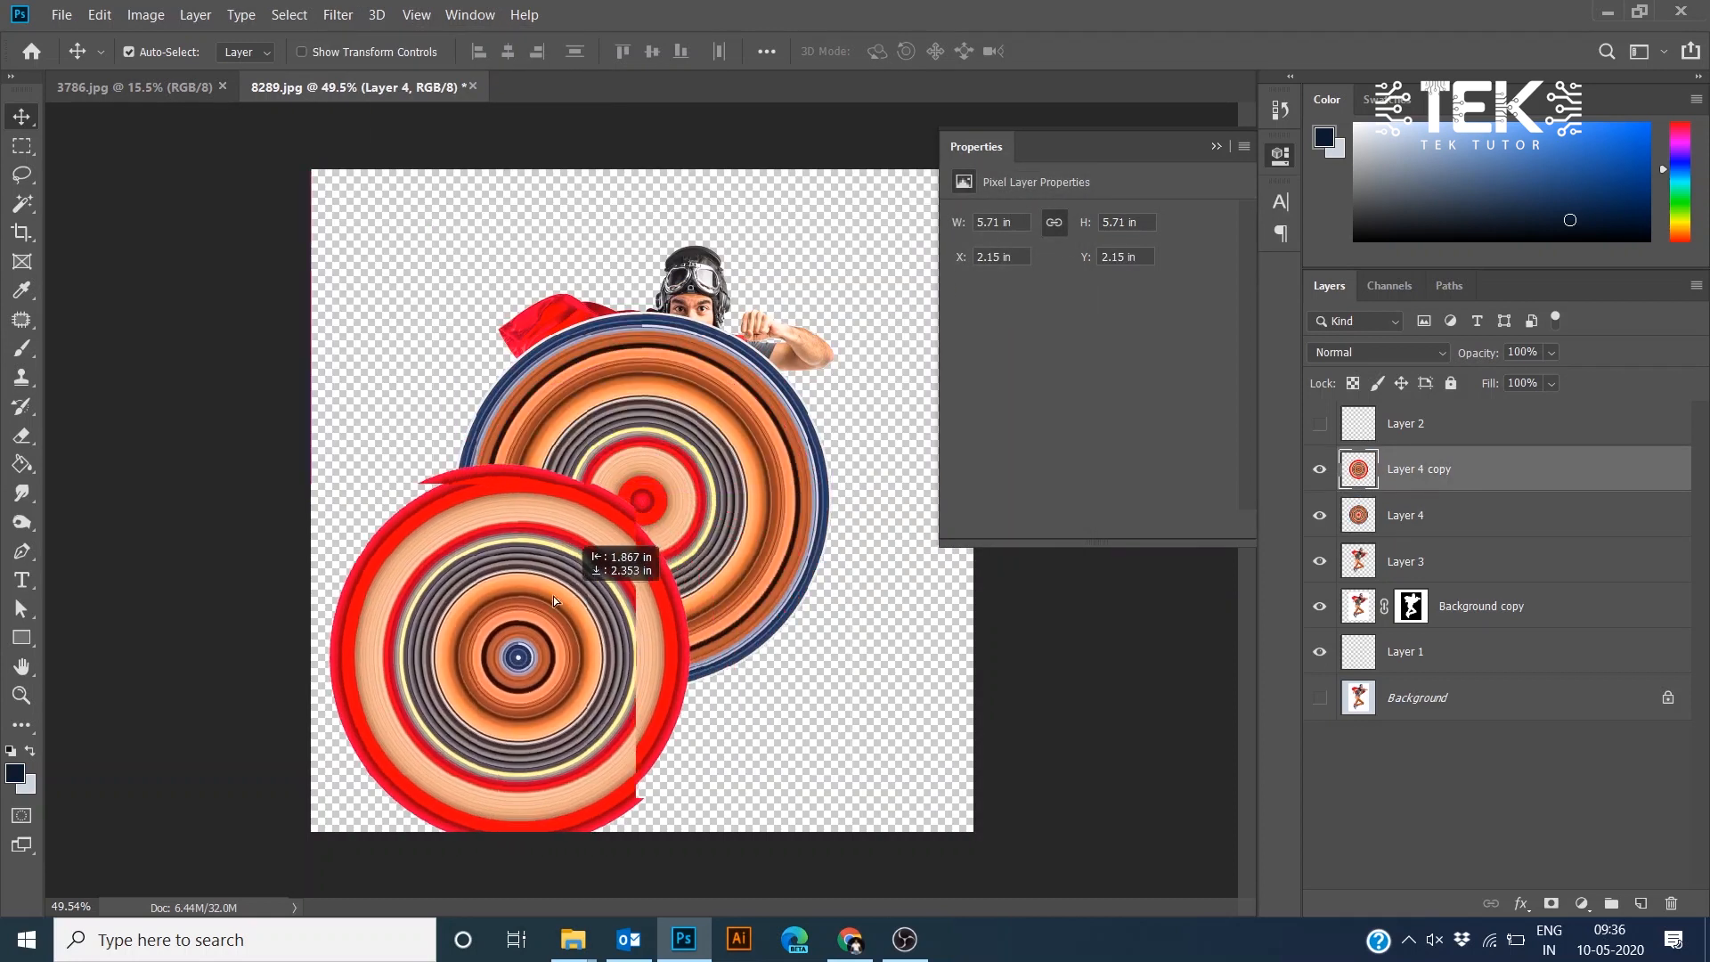
pyautogui.moveTo(788, 457); pyautogui.dragTo(811, 369)
pyautogui.moveTo(666, 460); pyautogui.dragTo(649, 519)
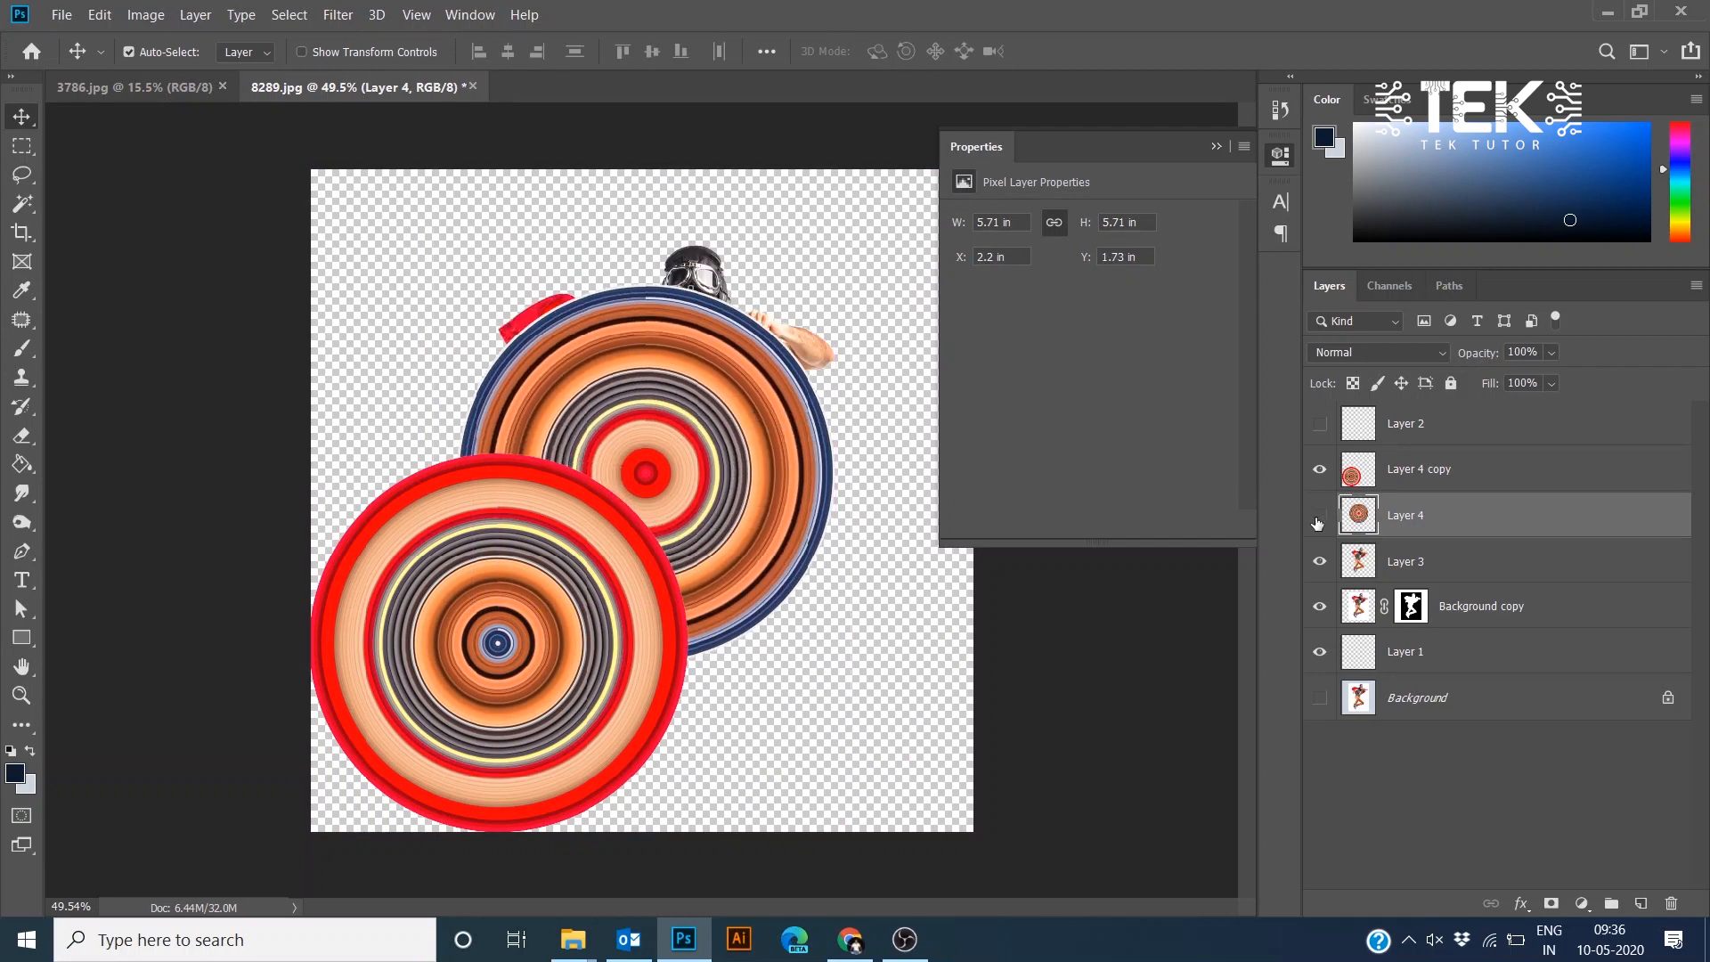
pyautogui.click(1317, 524)
# - Select the flipped circle layer and centre it over the hero at about X 2.2 in, Y 1.61 in
pyautogui.rightClick(548, 590)
pyautogui.click(566, 594)
pyautogui.moveTo(490, 609); pyautogui.dragTo(638, 442)
# - Rename the flipped circle layer Red and nudge it about 0.4 in lower
pyautogui.doubleClick(1418, 469)
pyautogui.write('Red')
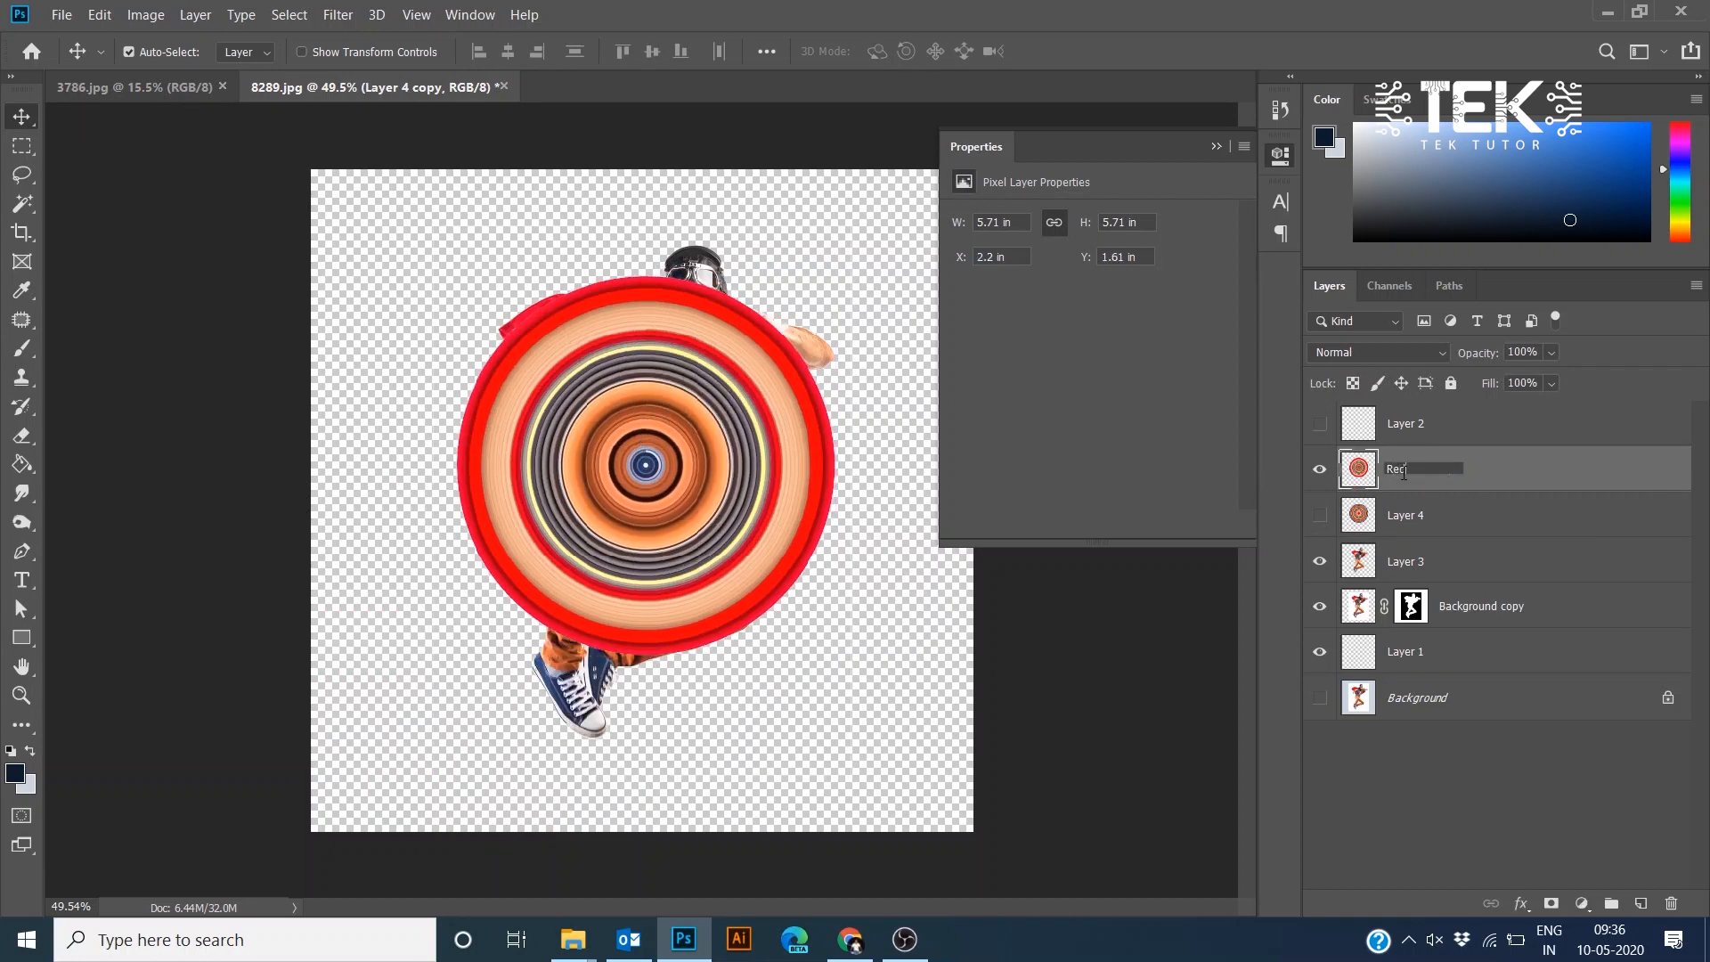
pyautogui.press('Return')
pyautogui.moveTo(670, 452); pyautogui.dragTo(667, 481)
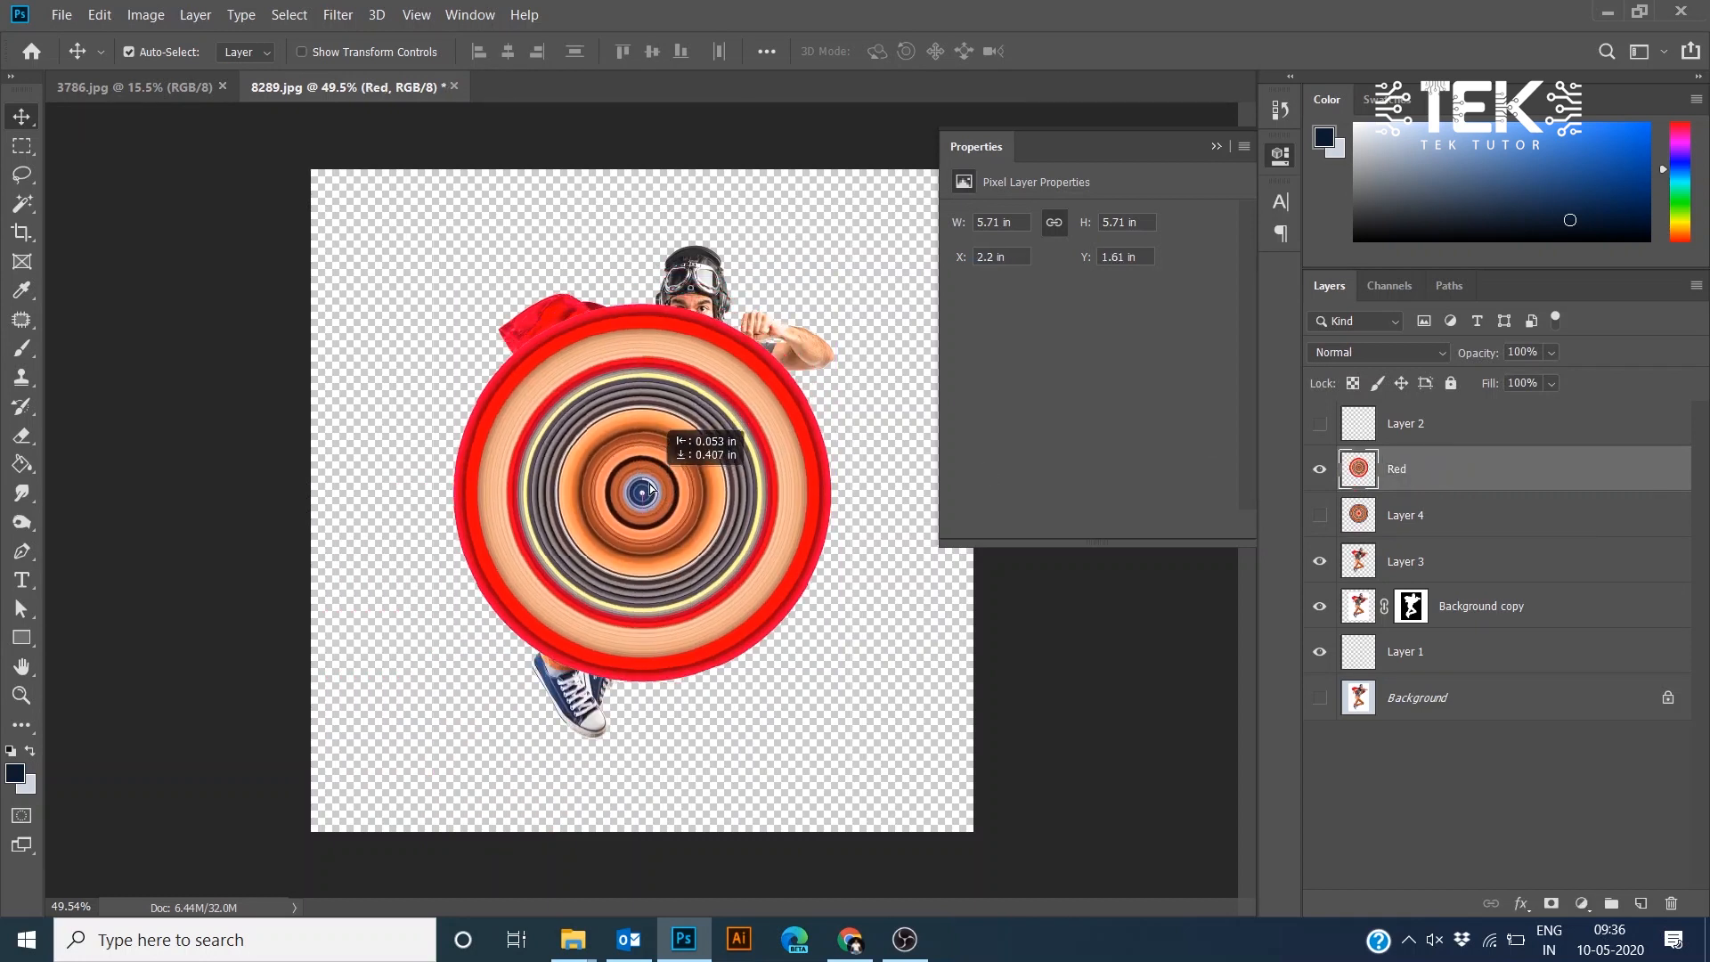
# - Move the Red circle layer down the stack to sit below the hero cutout layer
pyautogui.hotkey('ctrl', '[')
pyautogui.hotkey('ctrl', '[')
pyautogui.hotkey('ctrl', '[')
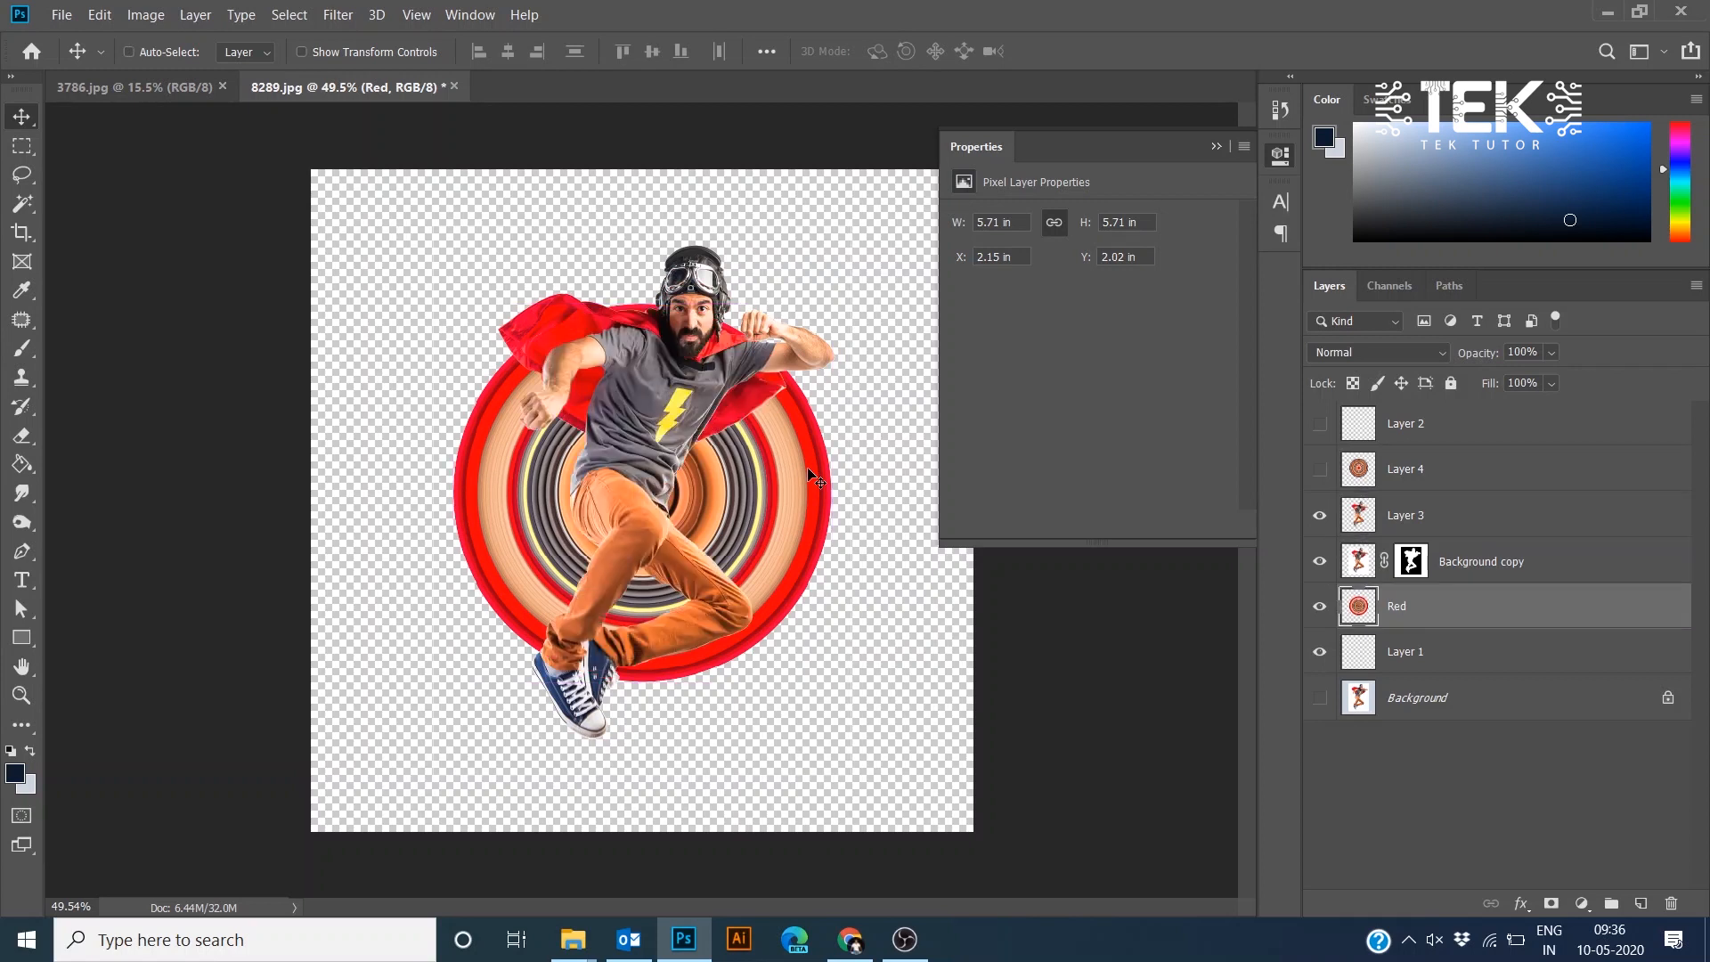
# - Scale the Red circle up to about 6.97 in square and reposition it around the hero
pyautogui.hotkey('ctrl', 't')
pyautogui.moveTo(831, 304); pyautogui.dragTo(943, 191)
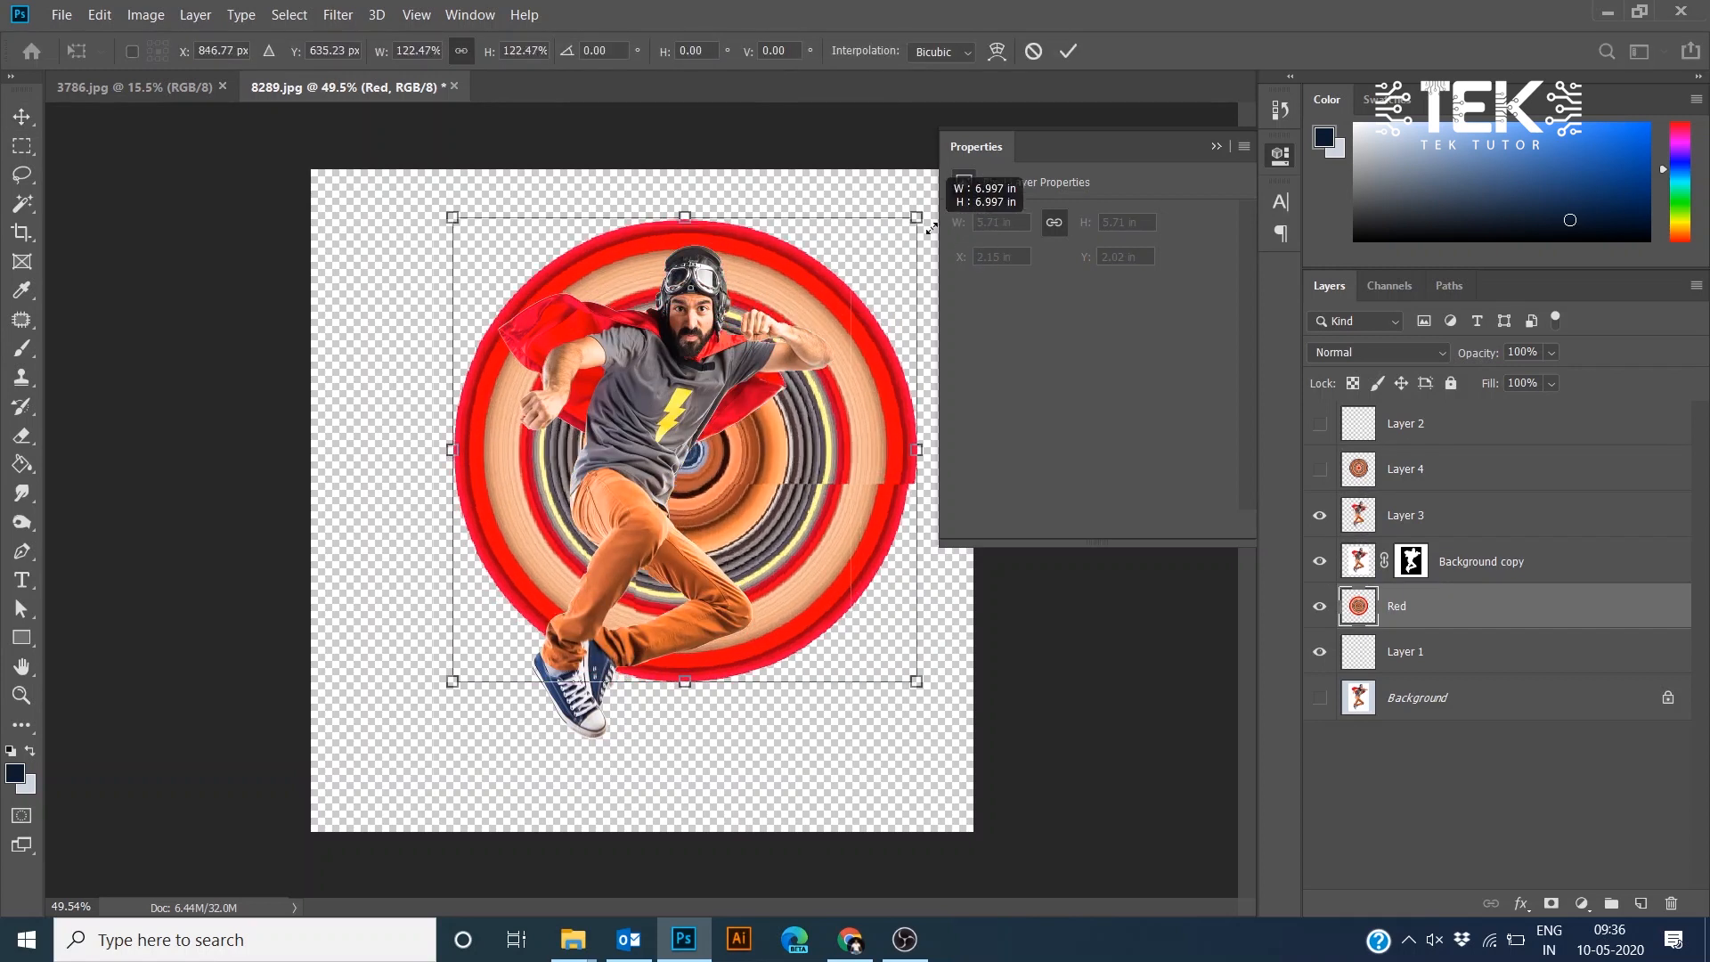
pyautogui.moveTo(864, 316); pyautogui.dragTo(817, 373)
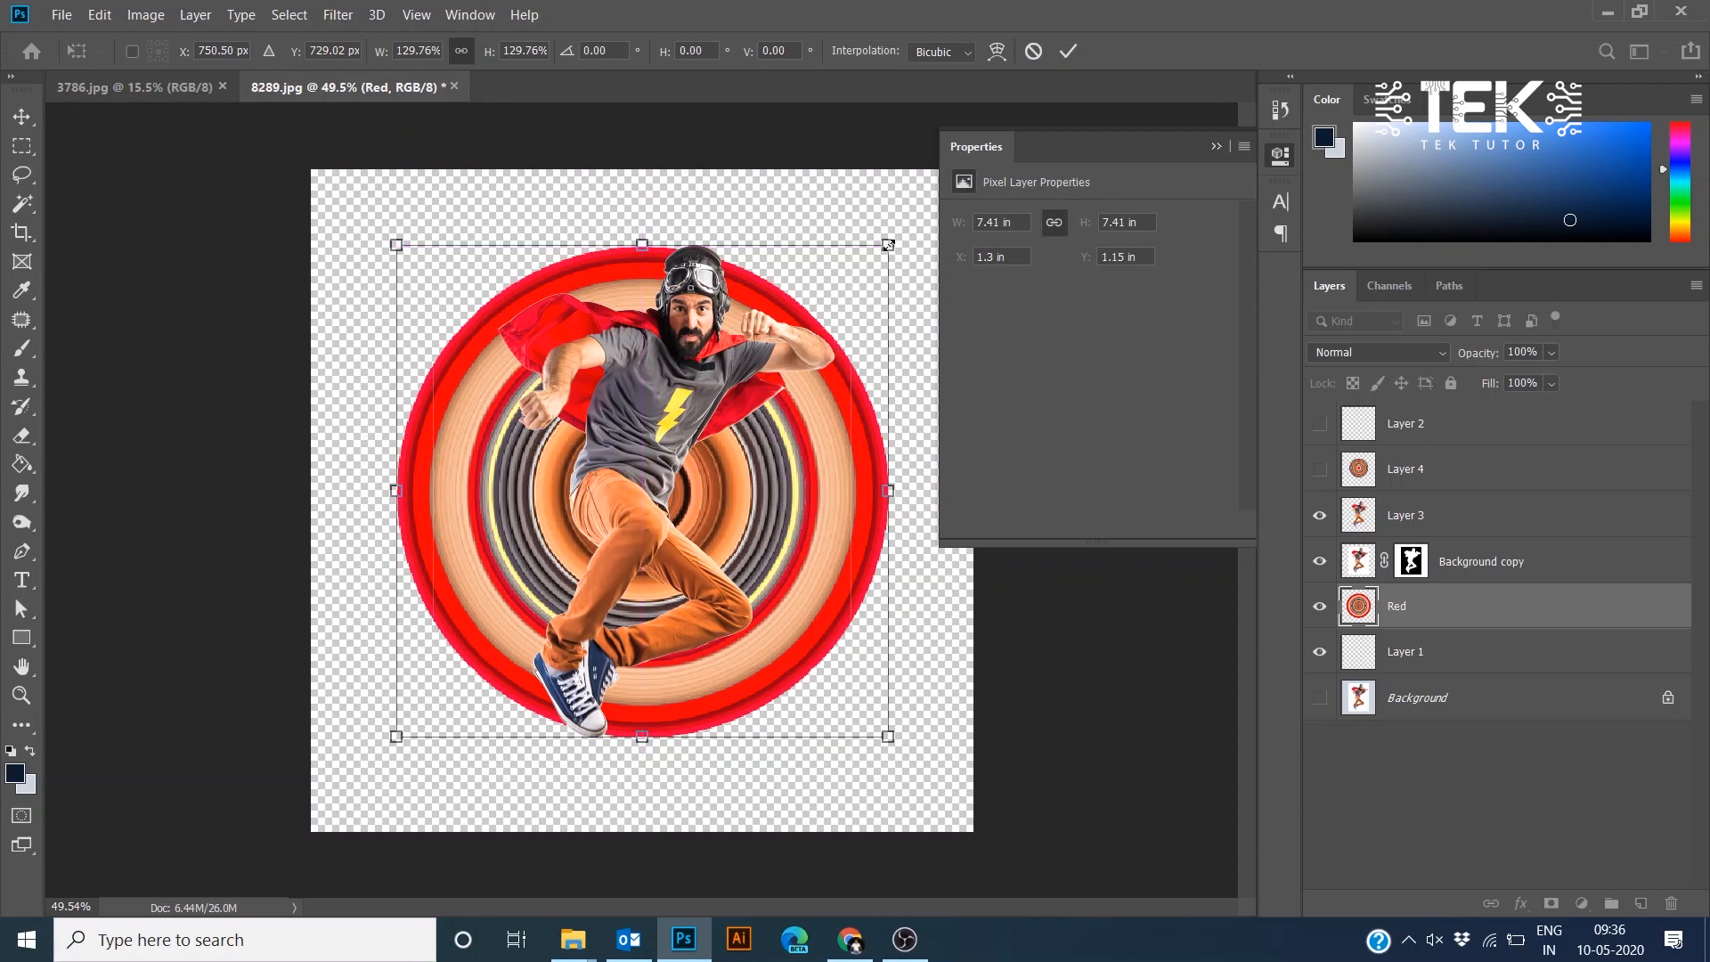
pyautogui.moveTo(889, 244); pyautogui.dragTo(859, 275)
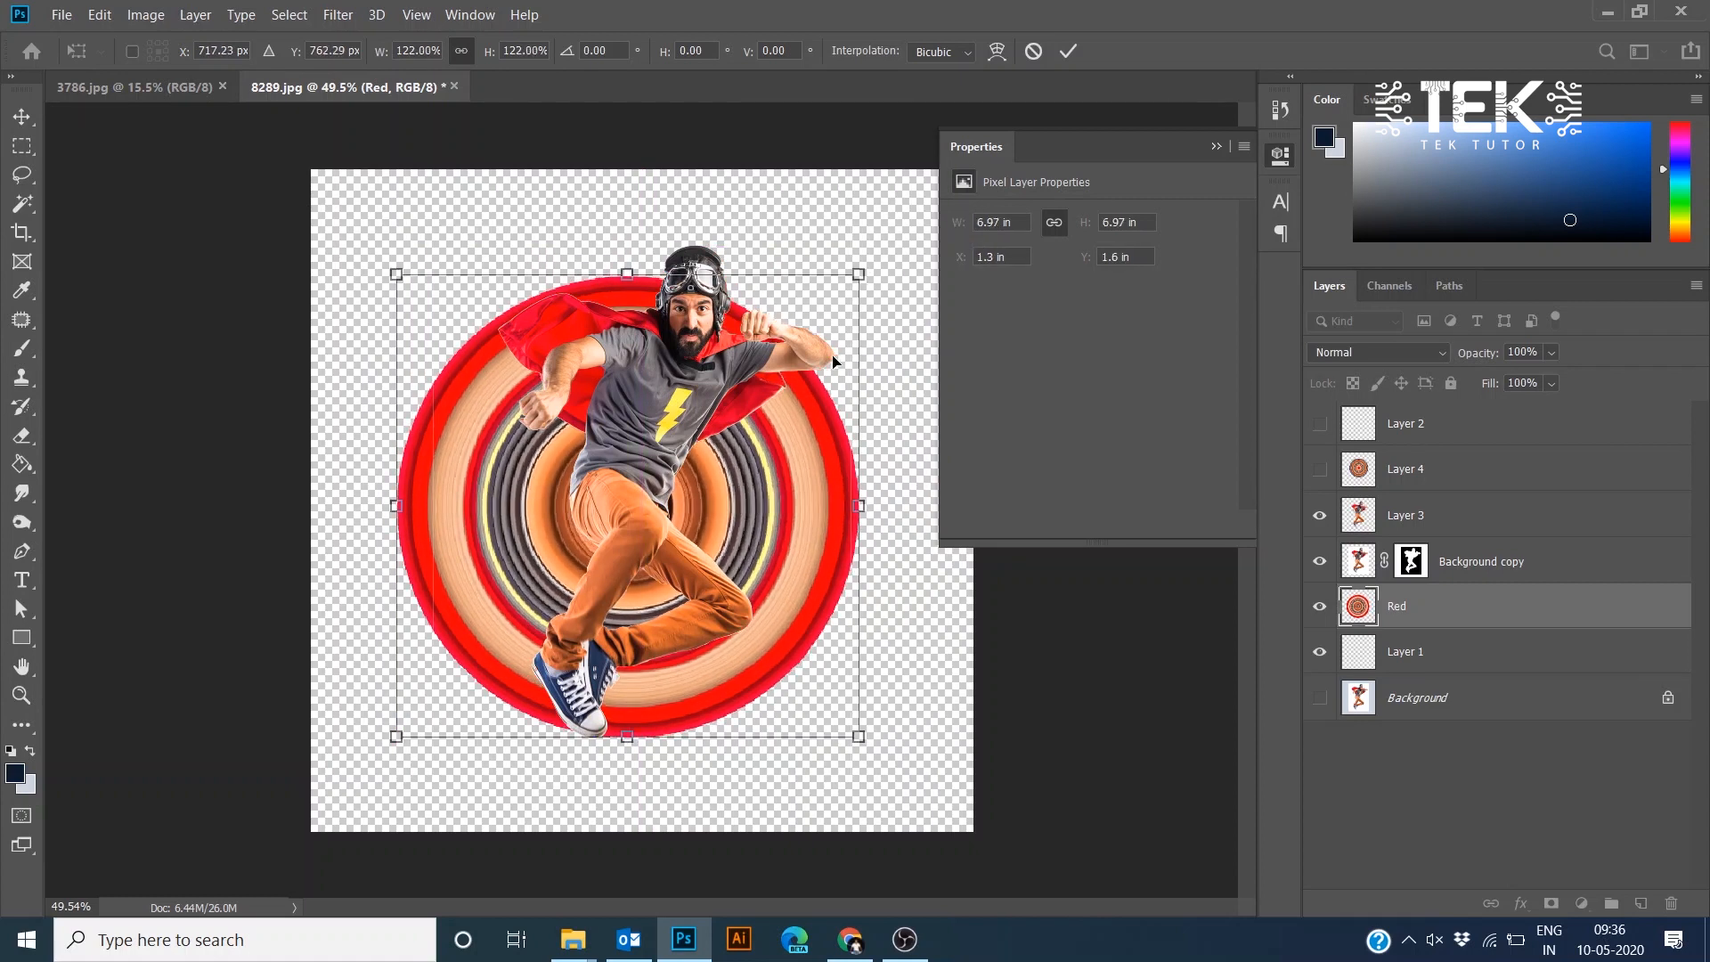
pyautogui.moveTo(814, 434); pyautogui.dragTo(840, 426)
pyautogui.press('Return')
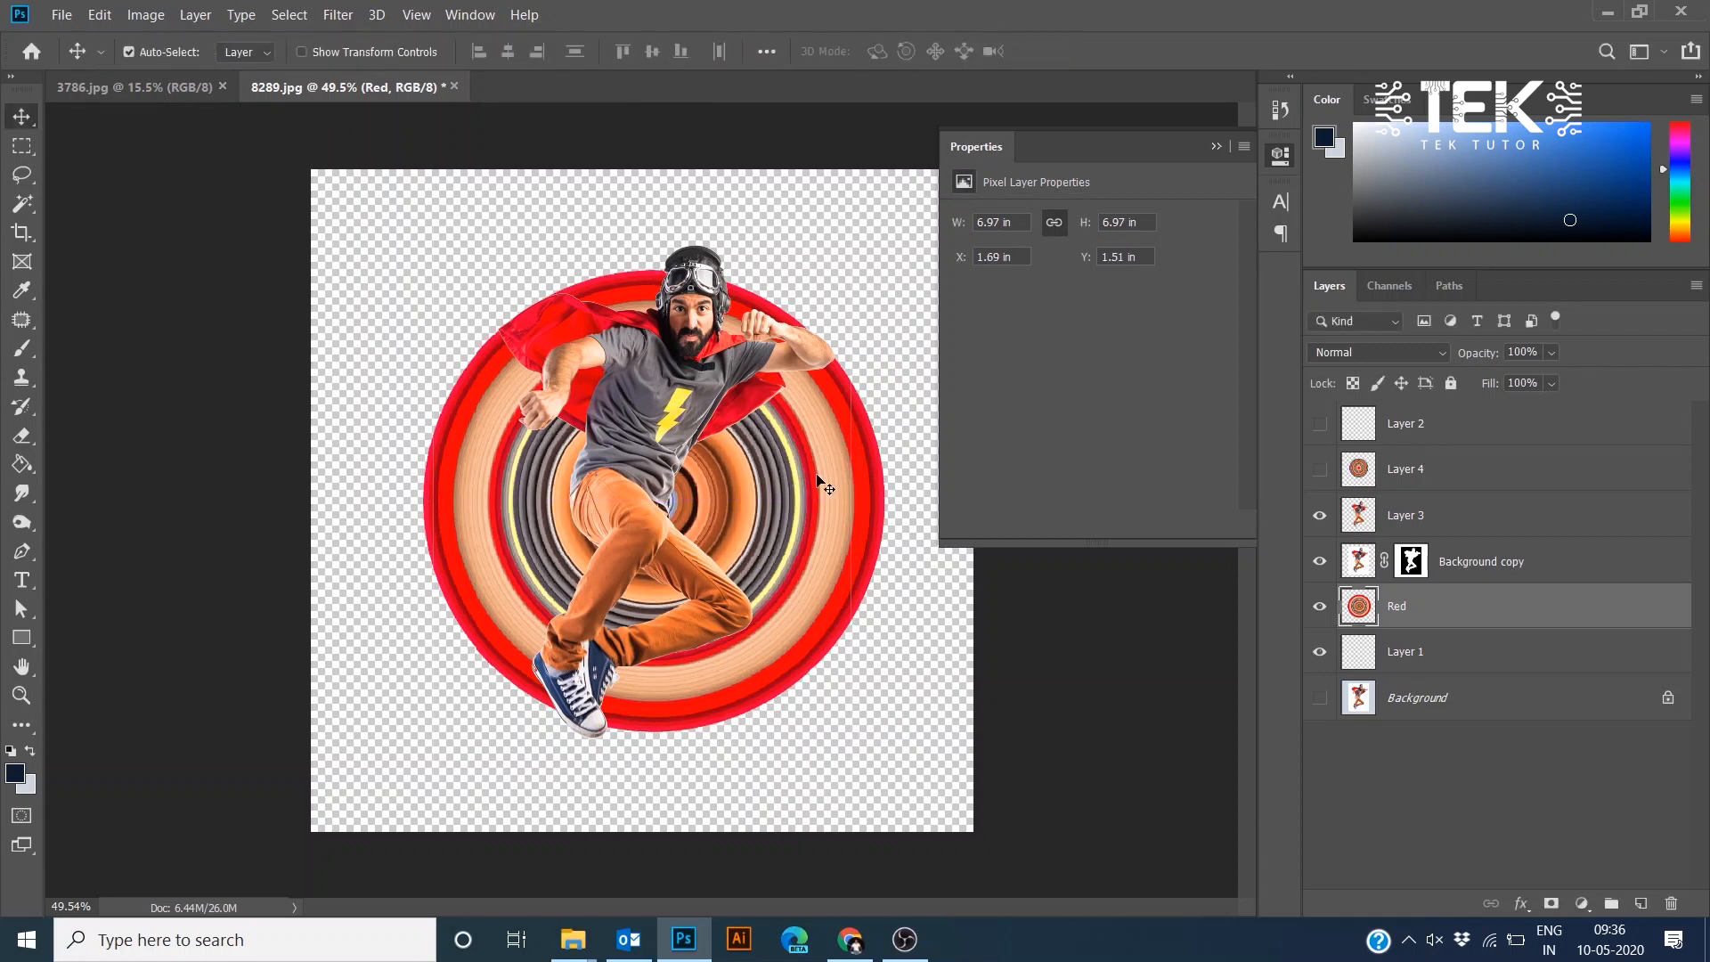
# - Lasso the circle's upper-left area near the cape and add a layer mask to the Red layer hiding it
pyautogui.press('l')
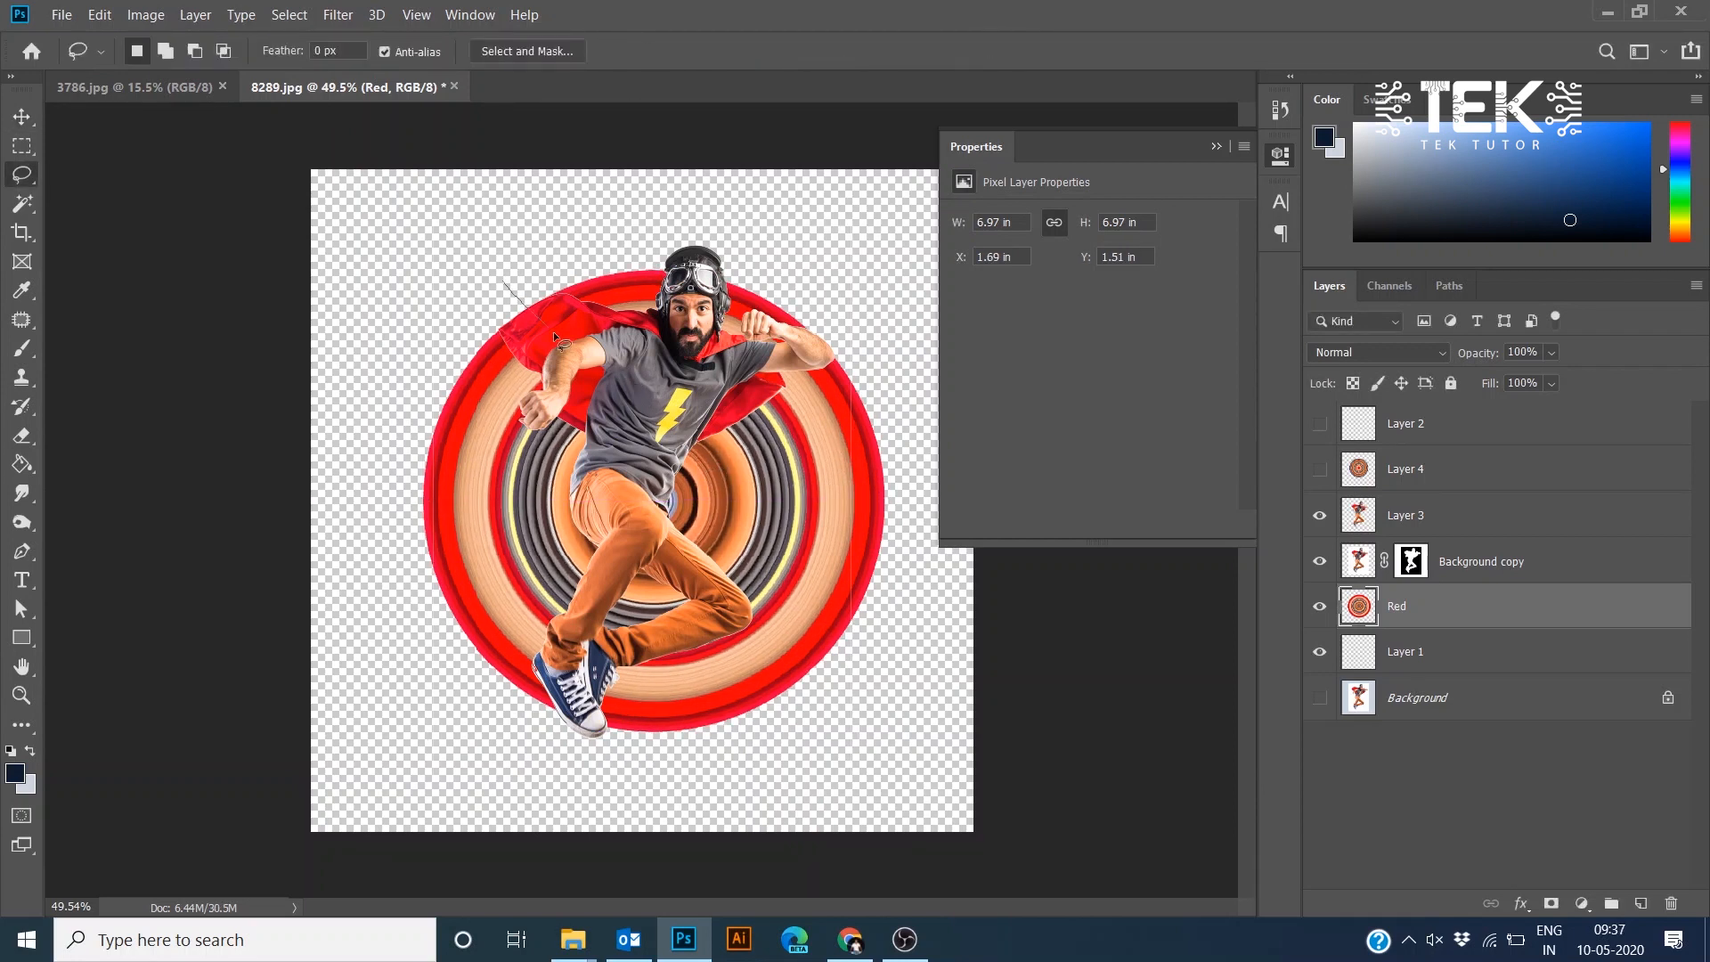
pyautogui.moveTo(555, 337)
pyautogui.mouseDown()
pyautogui.moveTo(634, 460)
pyautogui.moveTo(633, 497)
pyautogui.moveTo(568, 665)
pyautogui.moveTo(582, 722)
pyautogui.moveTo(536, 763)
pyautogui.moveTo(354, 362)
pyautogui.moveTo(568, 244)
pyautogui.mouseUp()
pyautogui.click(1552, 904)
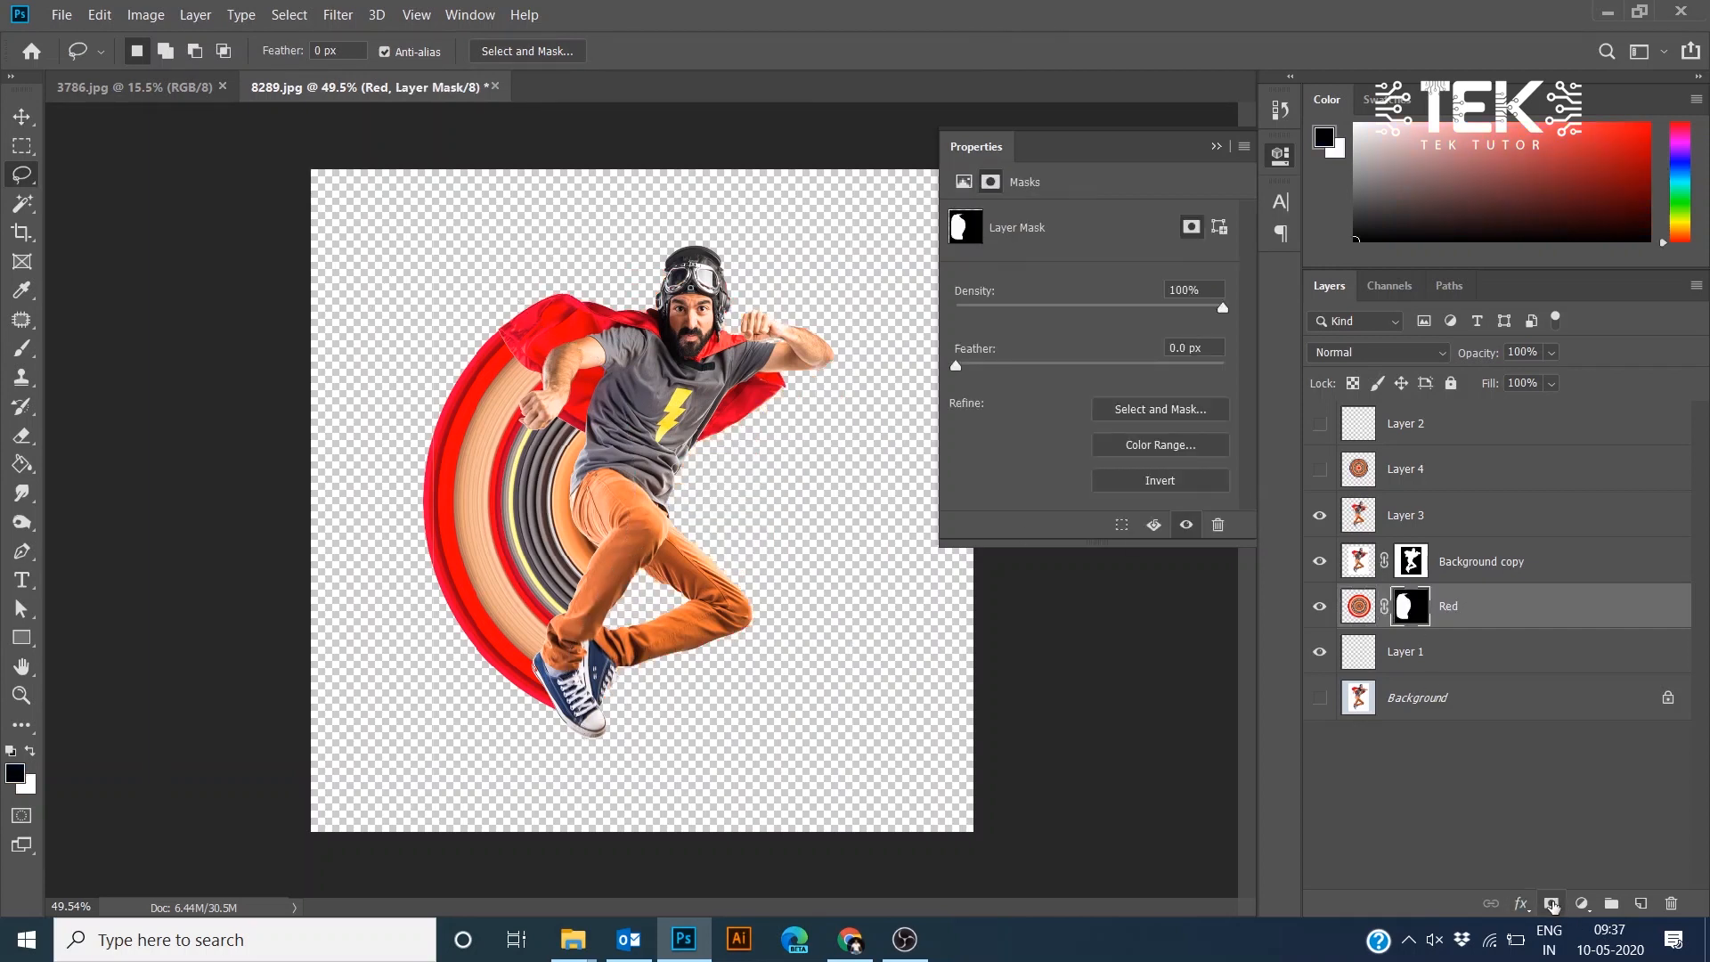
pyautogui.hotkey('ctrl', 'z')
pyautogui.keyDown('alt'); pyautogui.click(1552, 905); pyautogui.keyUp('alt')
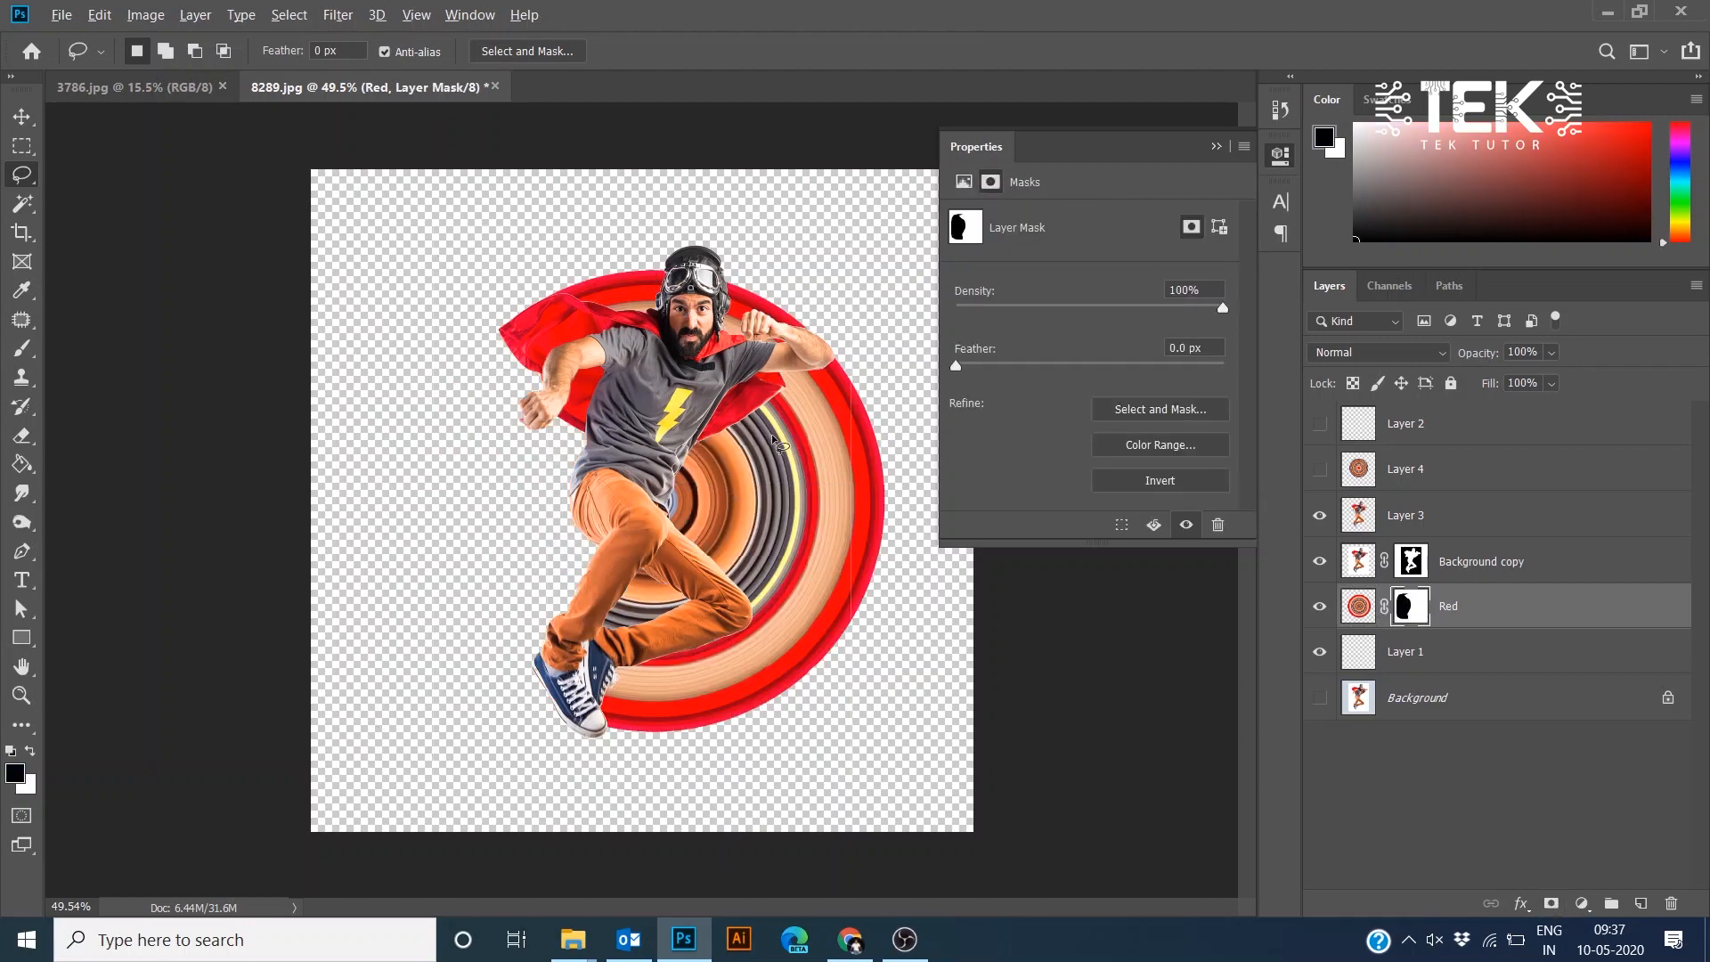
# - Create a new layer just below Layer 3 and name it Shadow
pyautogui.scroll(5, 695, 412)
pyautogui.scroll(-2, 662, 384)
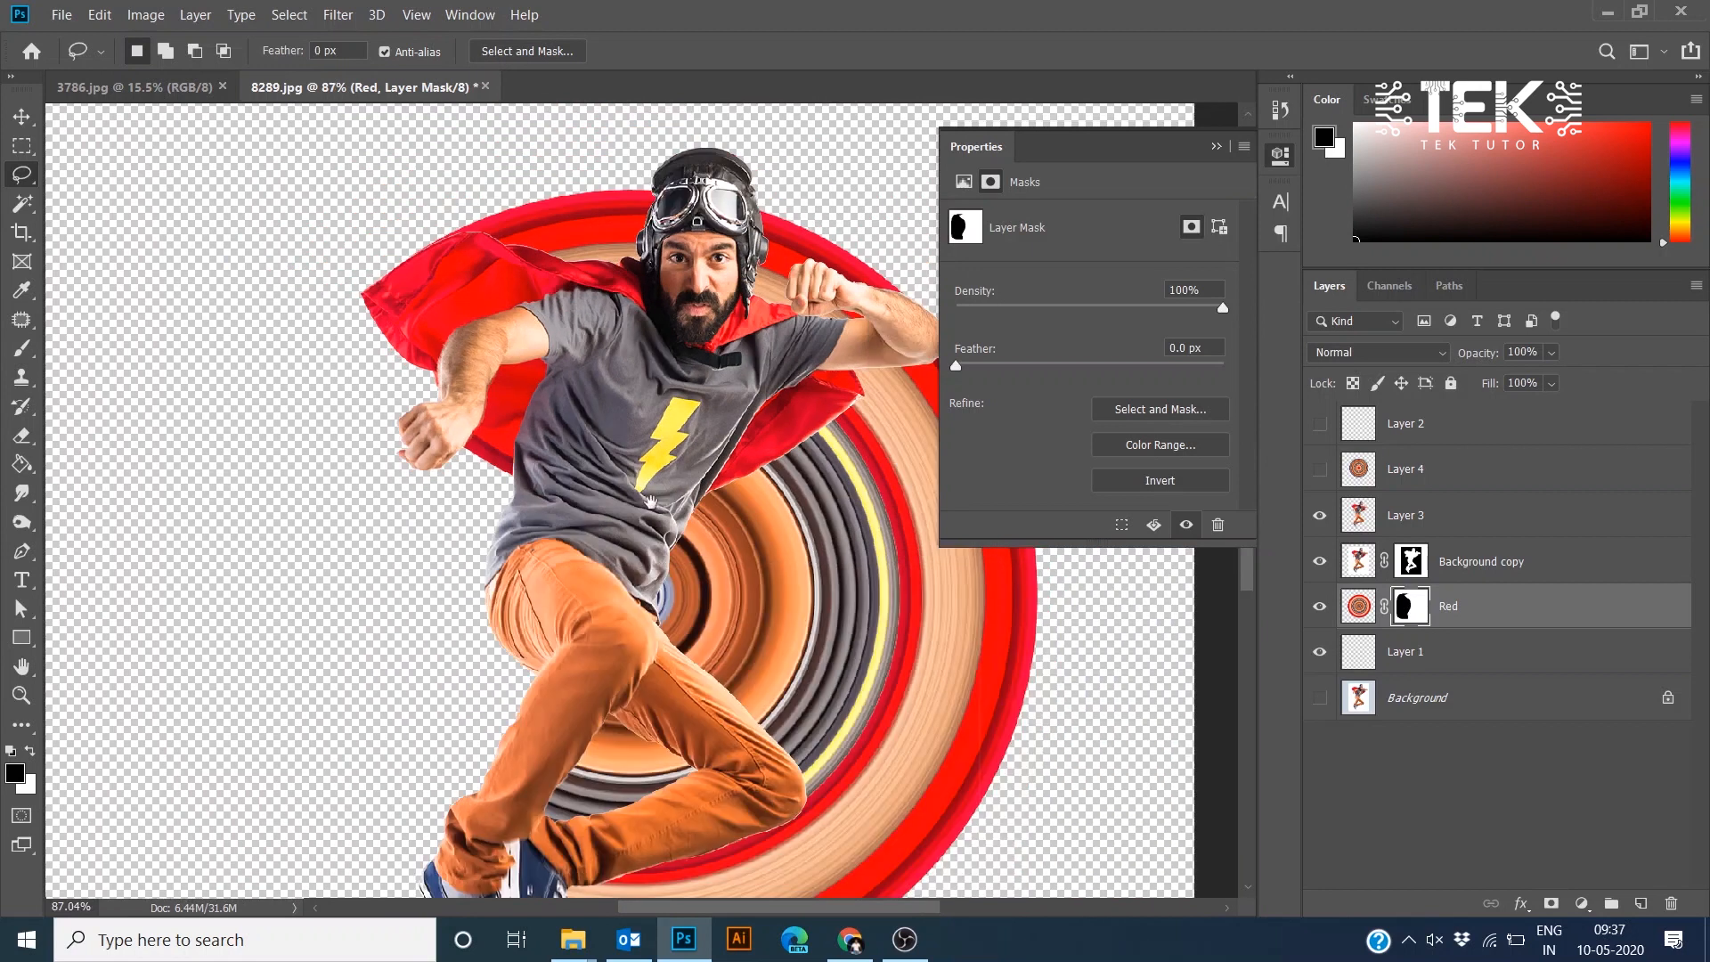
pyautogui.moveTo(634, 479); pyautogui.dragTo(558, 353)
pyautogui.keyDown('ctrl'); pyautogui.rightClick(588, 348); pyautogui.keyUp('ctrl')
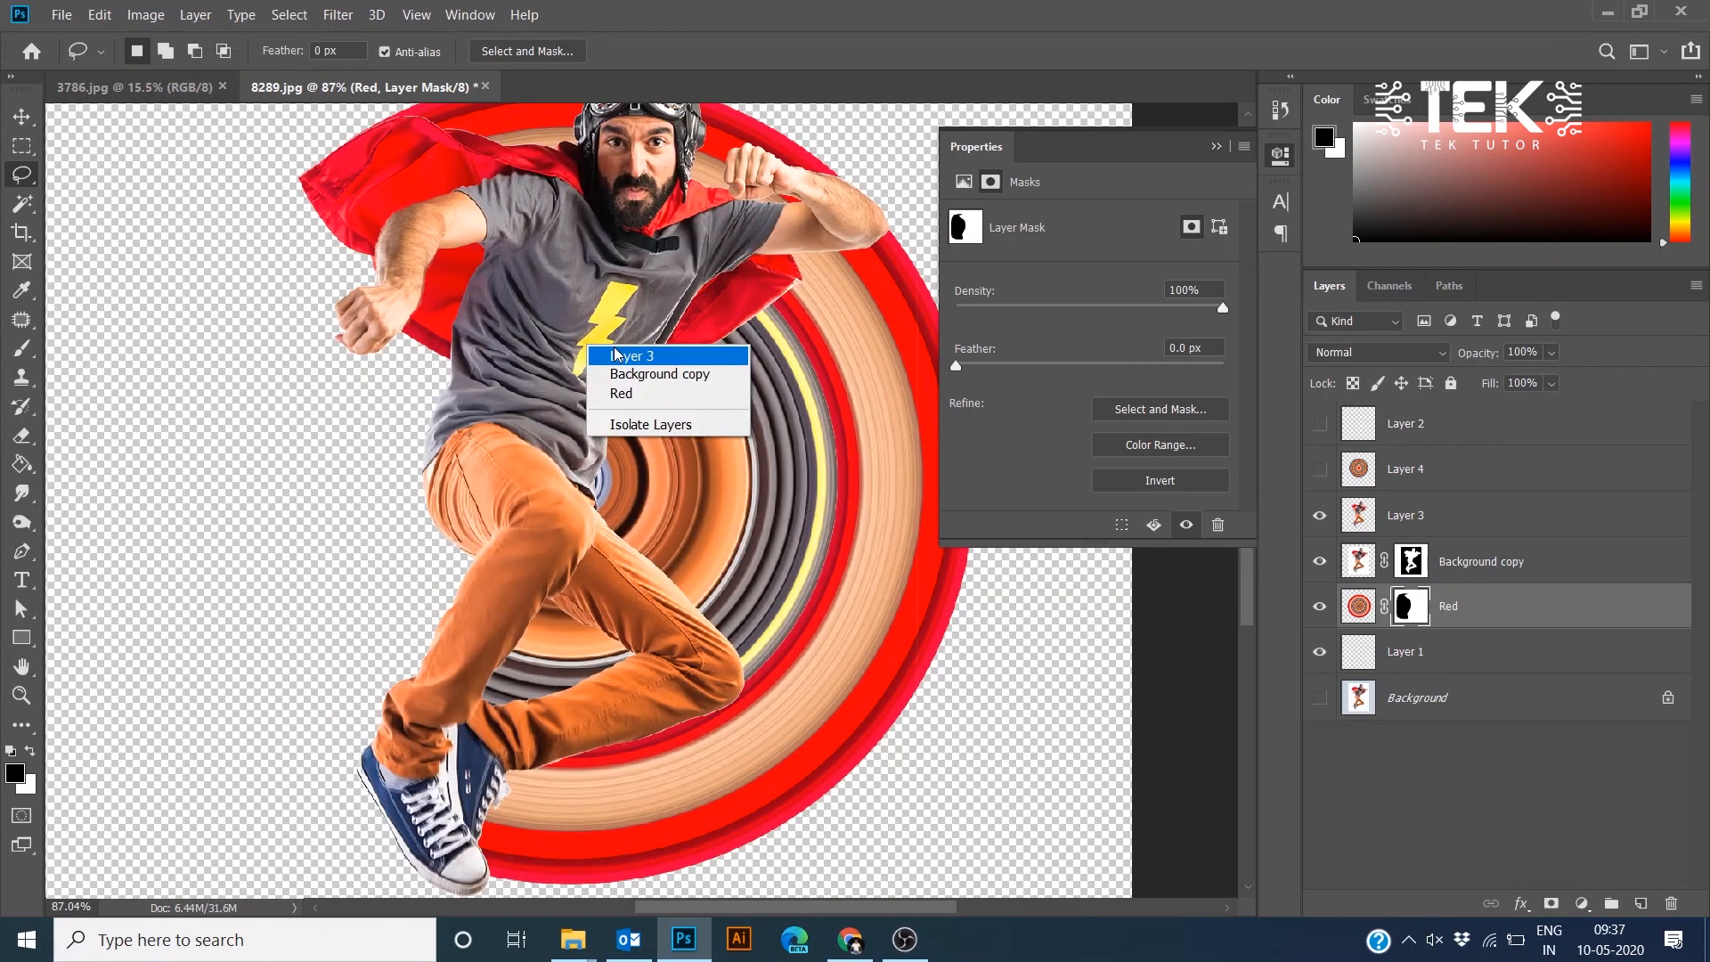
pyautogui.click(622, 354)
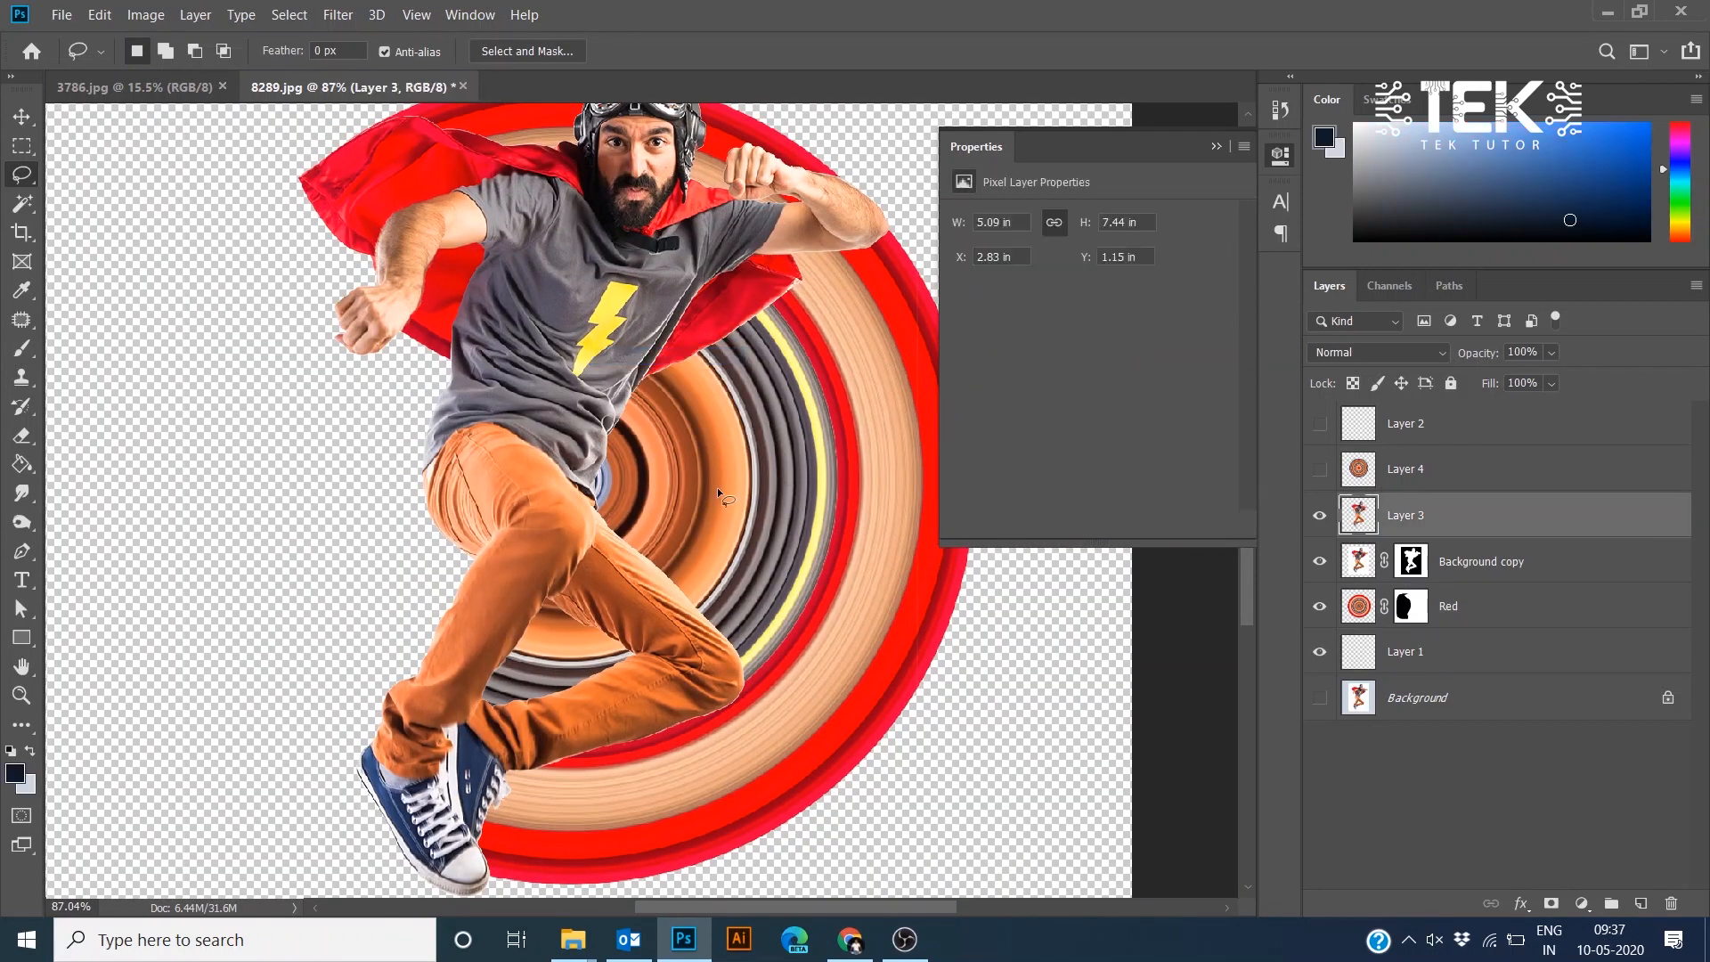
pyautogui.click(1641, 903)
pyautogui.moveTo(1447, 579); pyautogui.dragTo(1405, 504)
pyautogui.doubleClick(1407, 563)
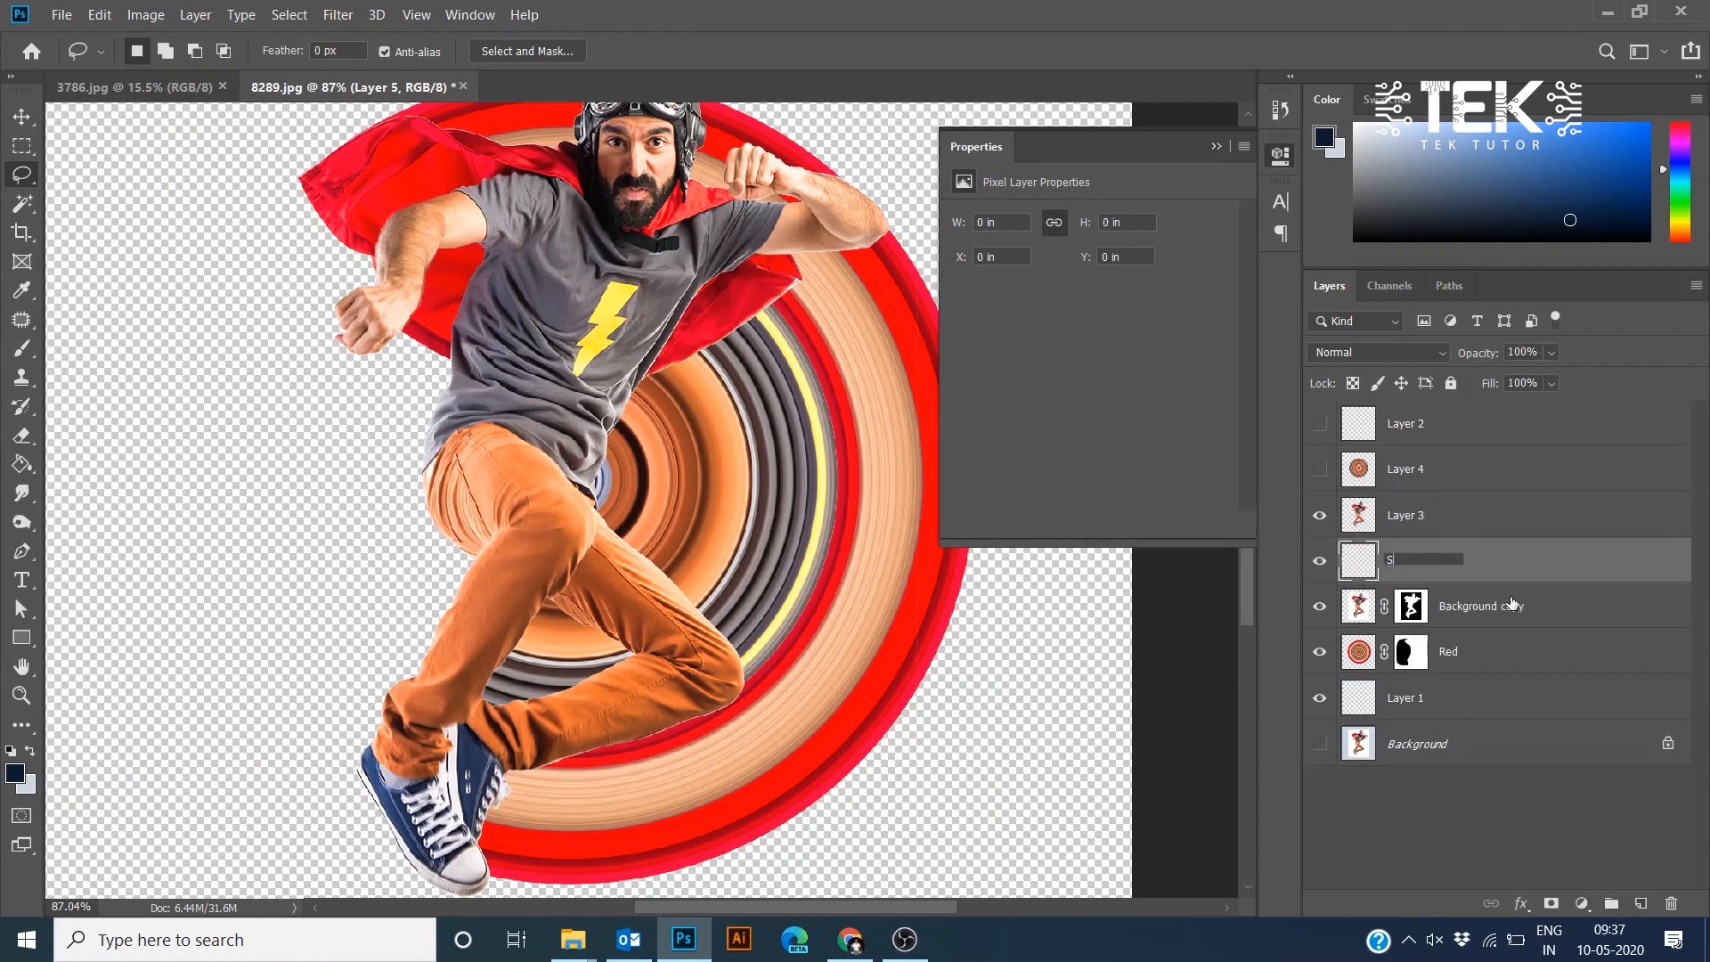
pyautogui.press('Return')
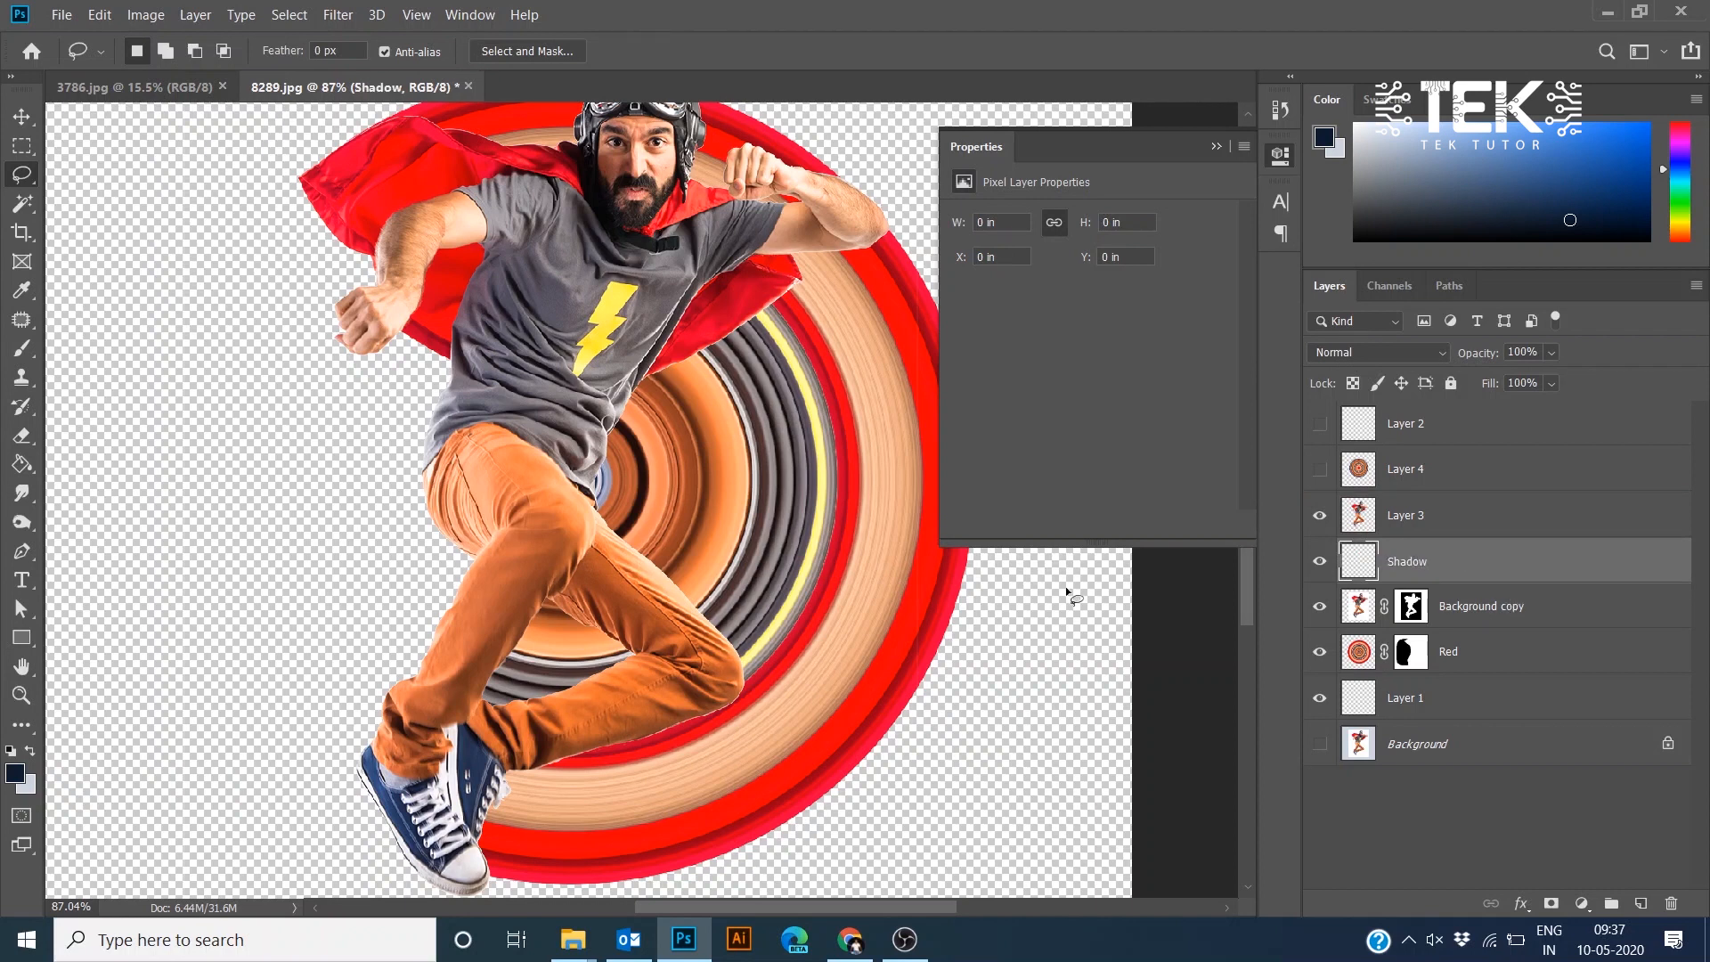
# - Paint a soft dark shadow on the Shadow layer under the hero's leg and shoes with a smaller brush
pyautogui.scroll(-3, 566, 436)
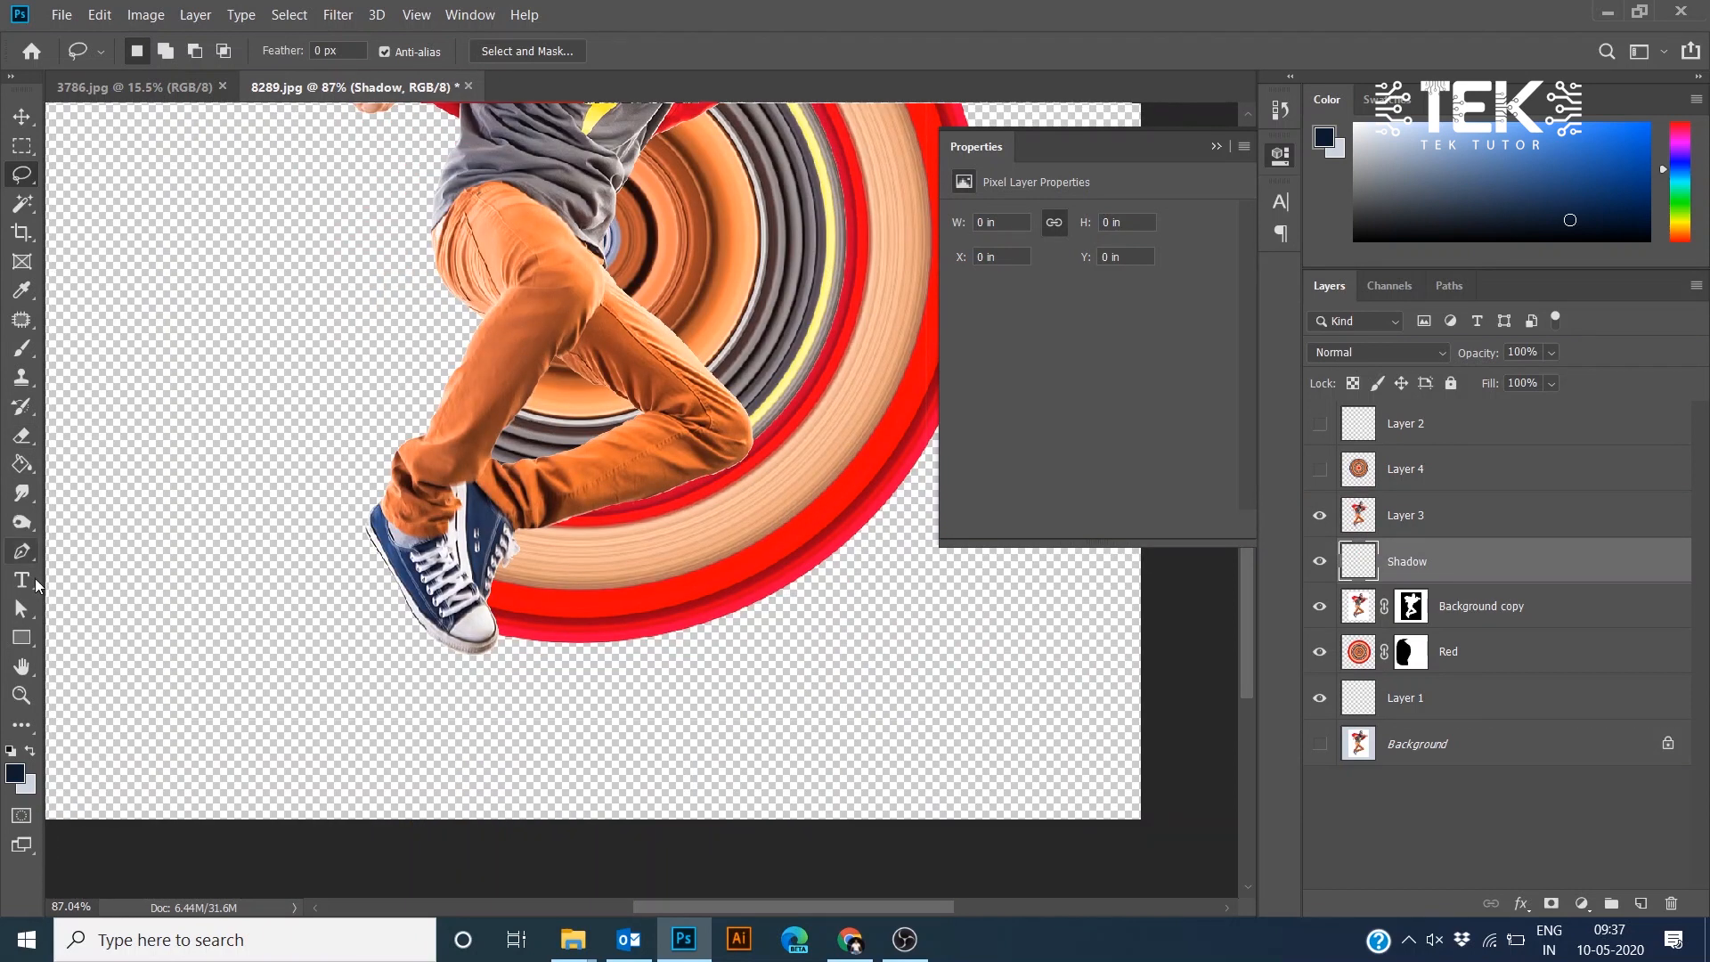
pyautogui.press('b')
pyautogui.scroll(5, 577, 468)
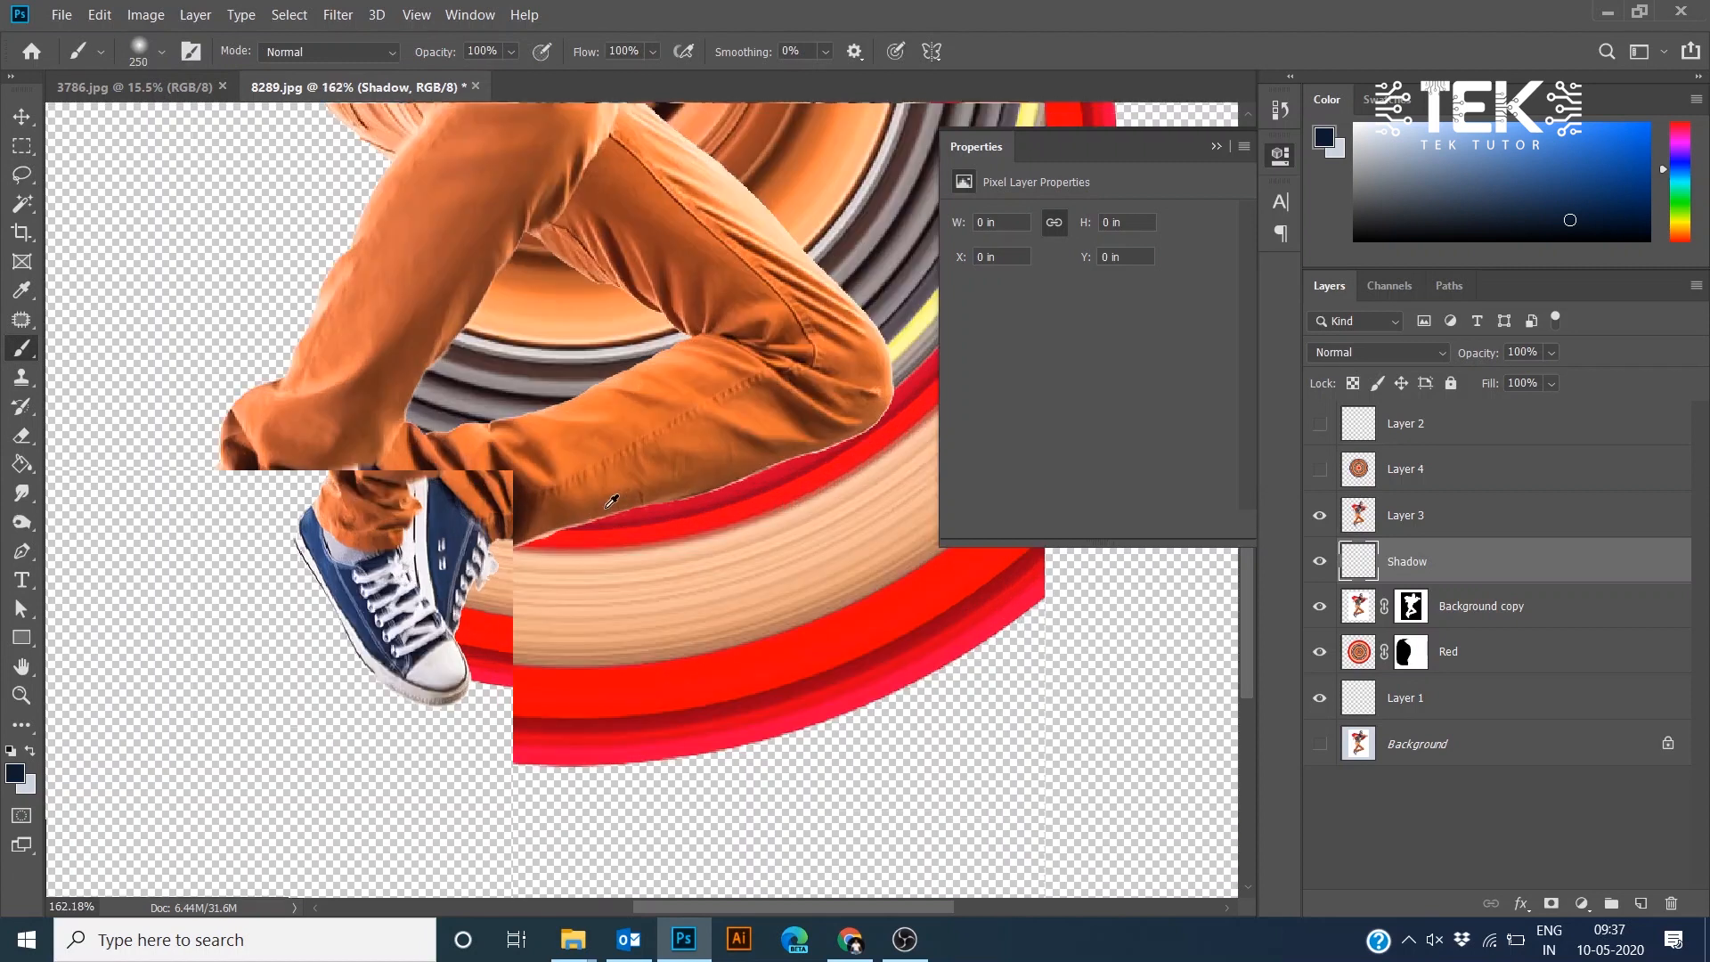
pyautogui.moveTo(576, 466); pyautogui.dragTo(497, 342)
pyautogui.press('[')
pyautogui.press('[')
pyautogui.press('[')
pyautogui.press('[')
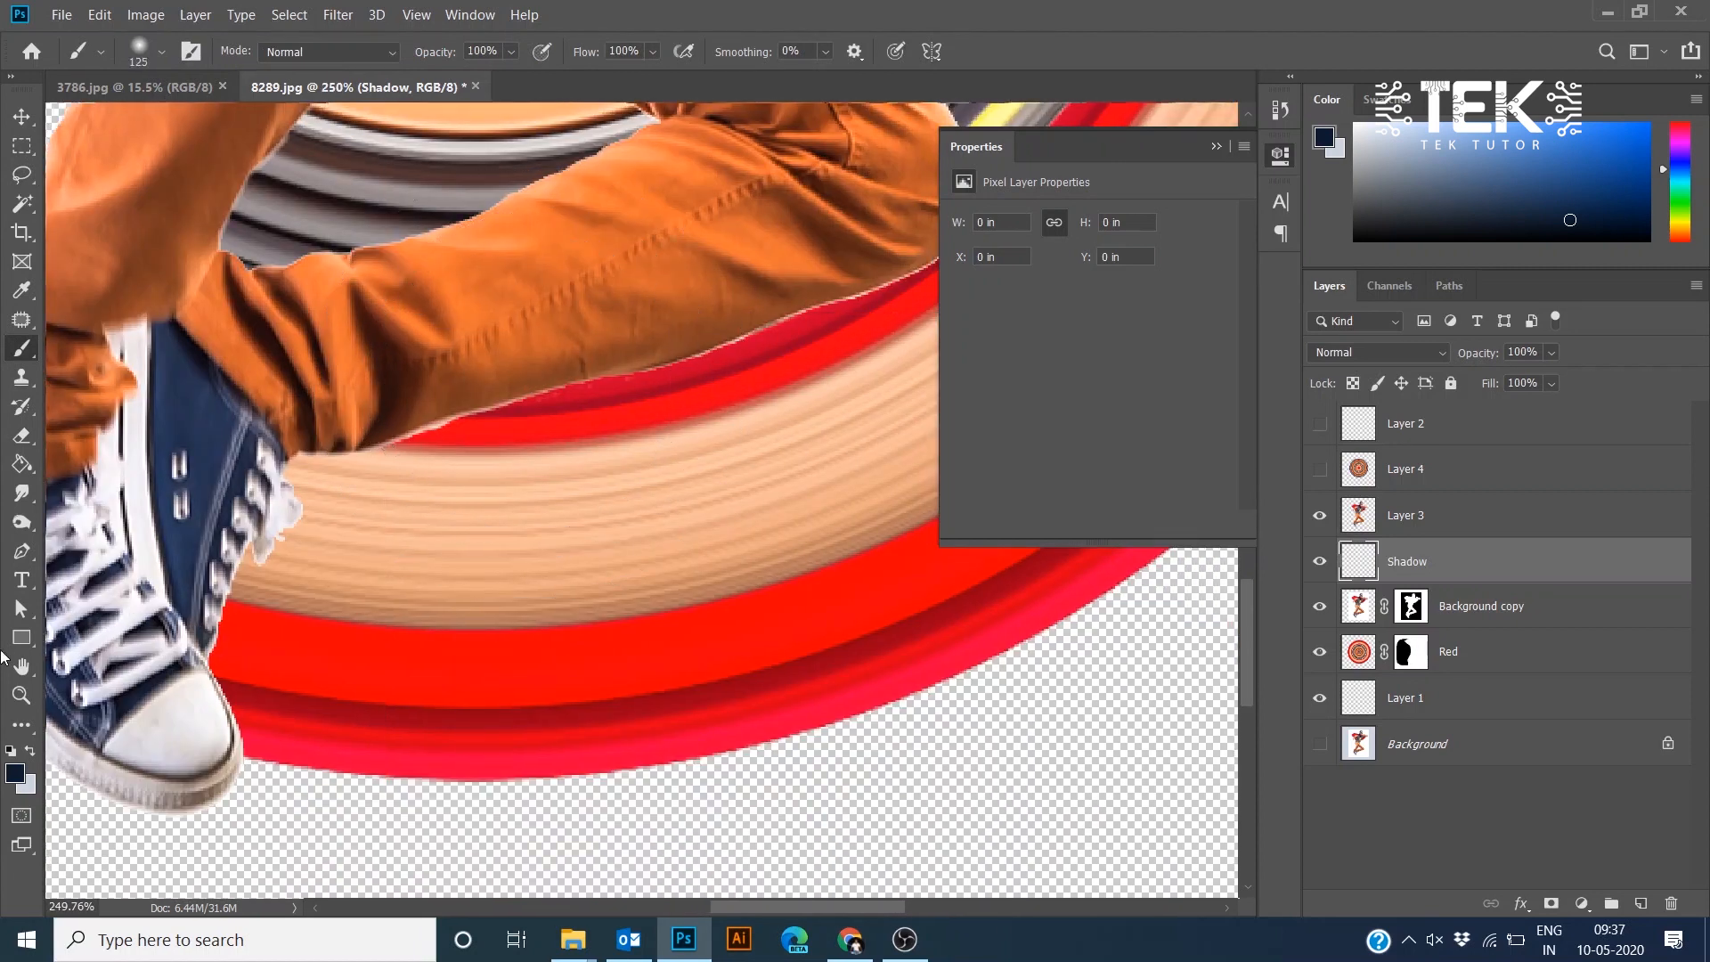
pyautogui.press('[')
pyautogui.press('[')
pyautogui.press('[')
pyautogui.moveTo(706, 301); pyautogui.dragTo(542, 413)
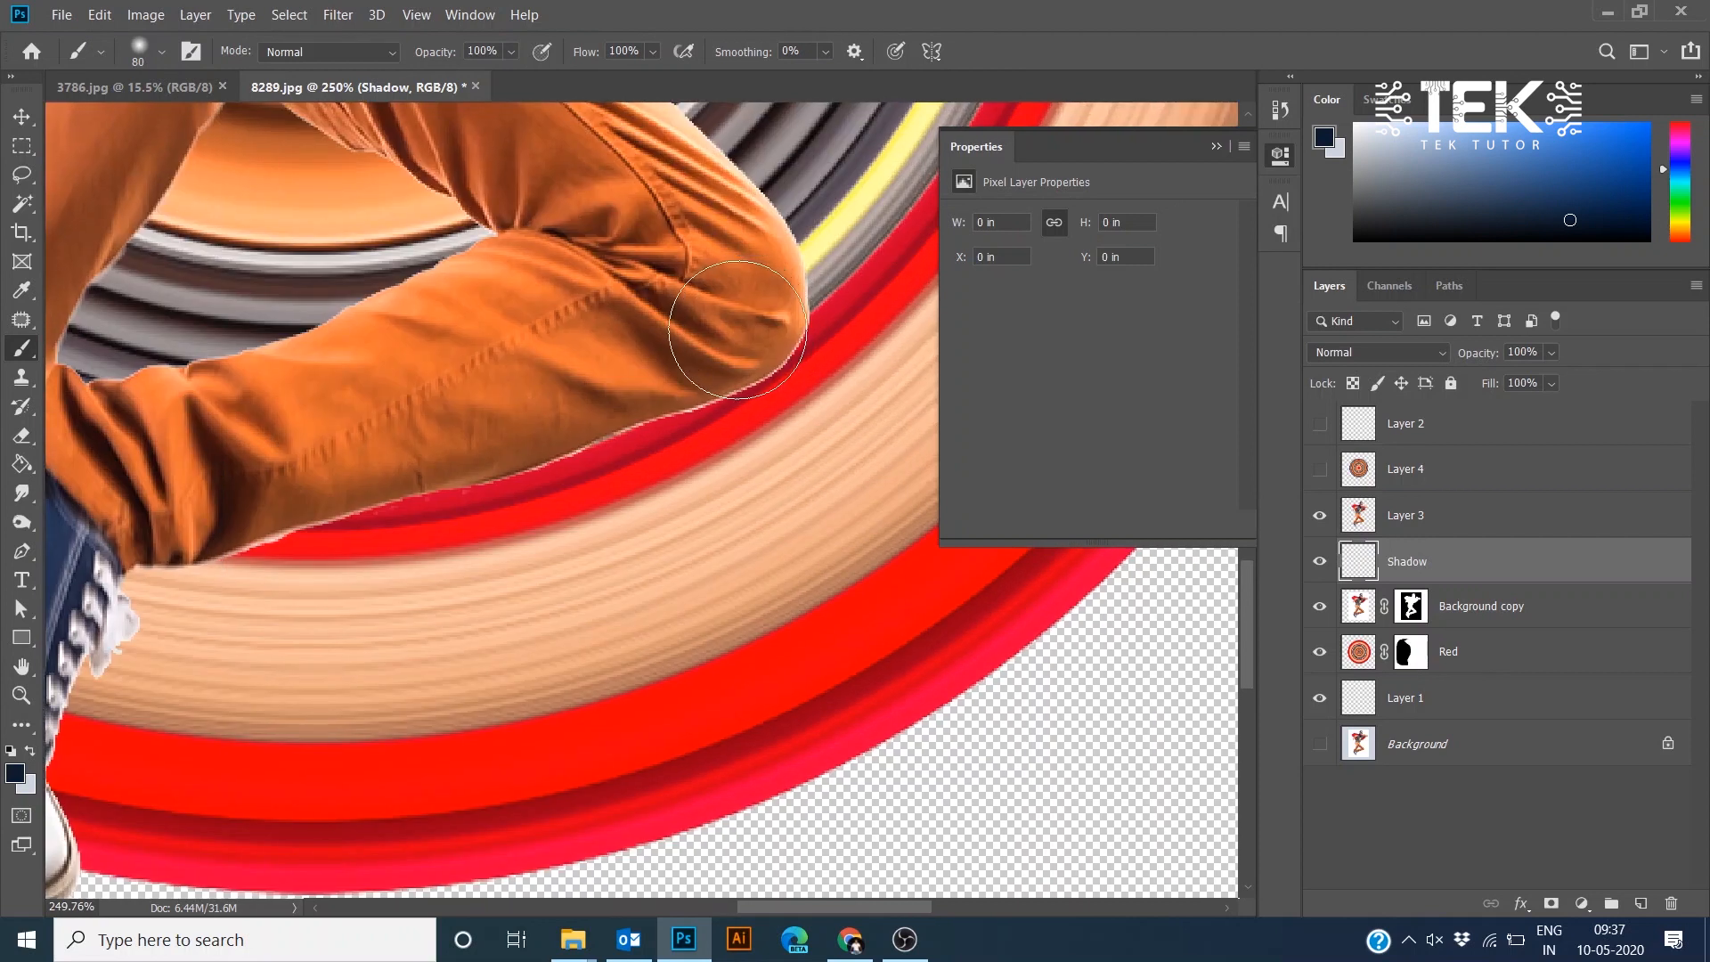
pyautogui.moveTo(704, 352)
pyautogui.mouseDown()
pyautogui.moveTo(624, 419)
pyautogui.moveTo(261, 525)
pyautogui.moveTo(177, 526)
pyautogui.moveTo(526, 356)
pyautogui.mouseUp()
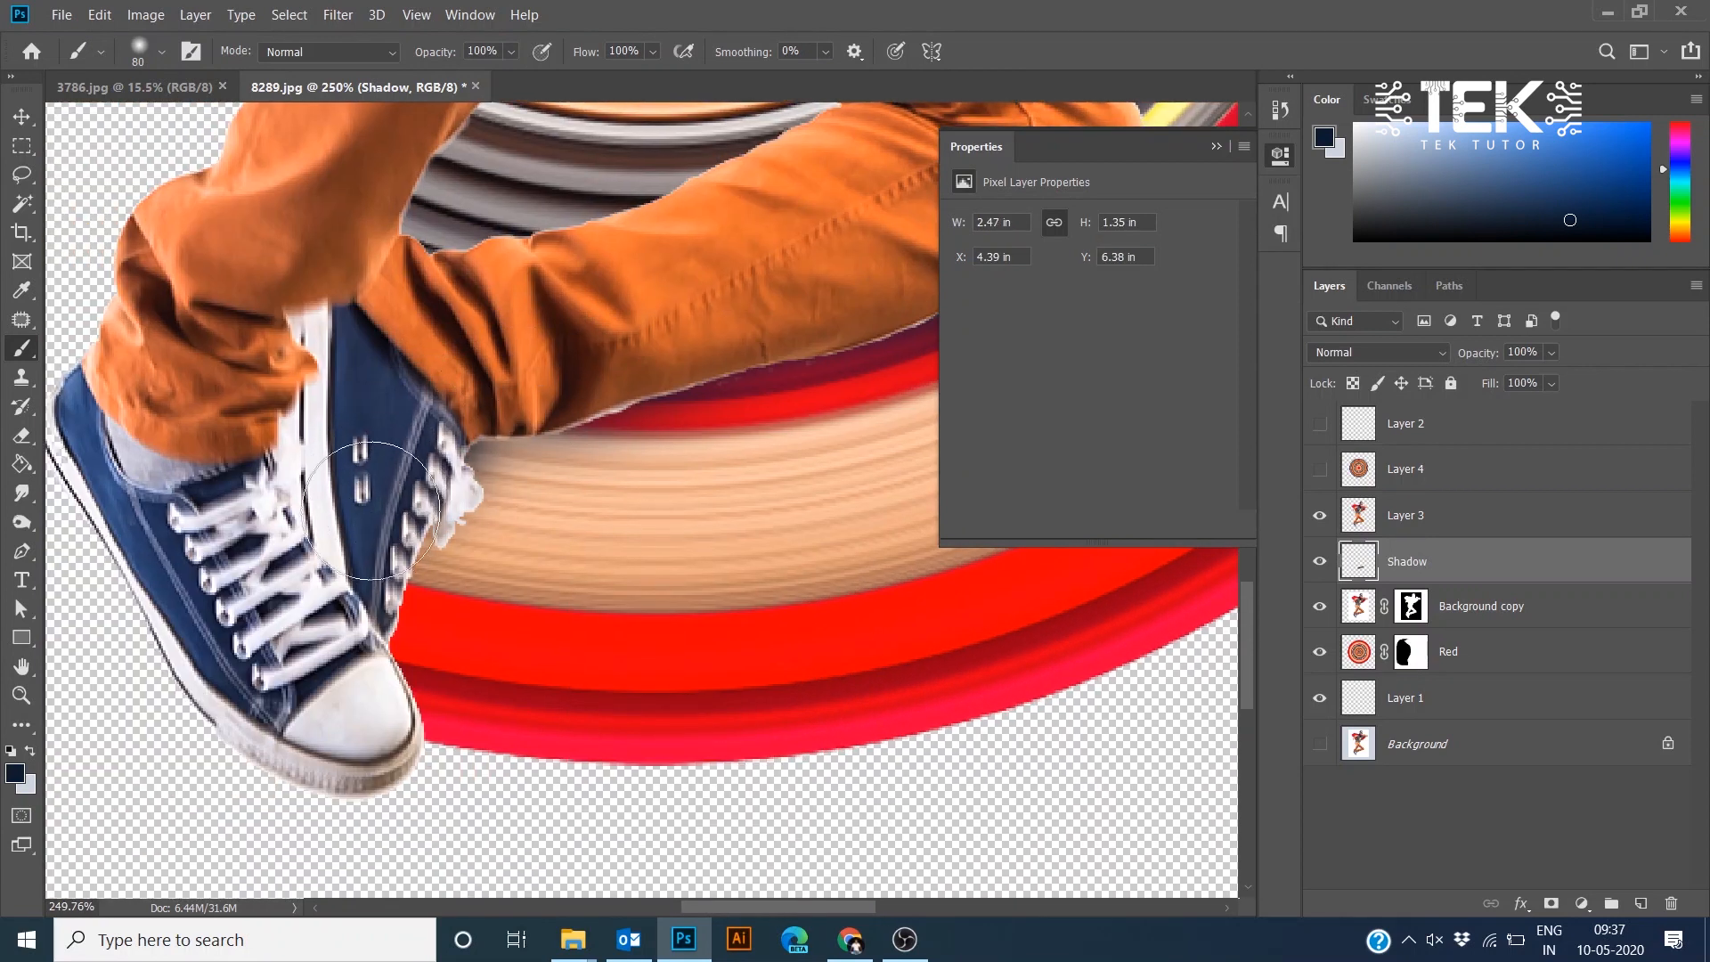
pyautogui.moveTo(345, 628)
pyautogui.mouseDown()
pyautogui.moveTo(343, 784)
pyautogui.moveTo(365, 793)
pyautogui.mouseUp()
pyautogui.scroll(-5, 626, 529)
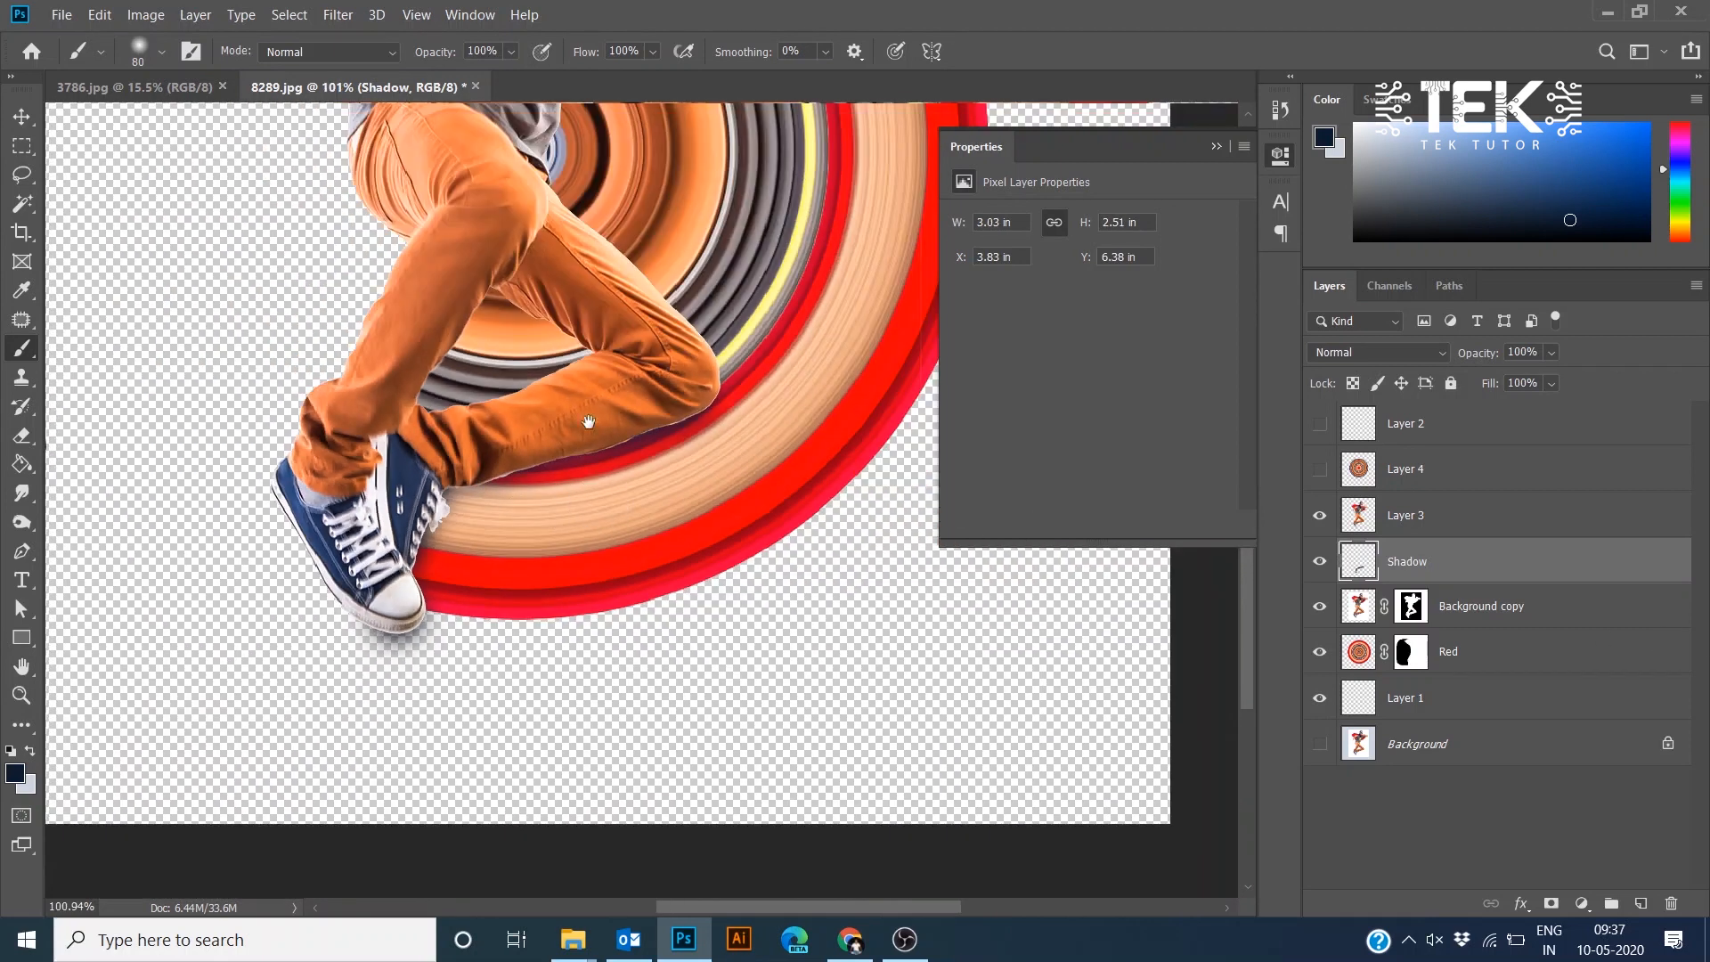
# - Fill Layer 1 with the background colour to give the composition a solid backdrop
pyautogui.moveTo(589, 412)
pyautogui.mouseDown()
pyautogui.moveTo(490, 598)
pyautogui.moveTo(619, 443)
pyautogui.moveTo(531, 565)
pyautogui.moveTo(505, 539)
pyautogui.mouseUp()
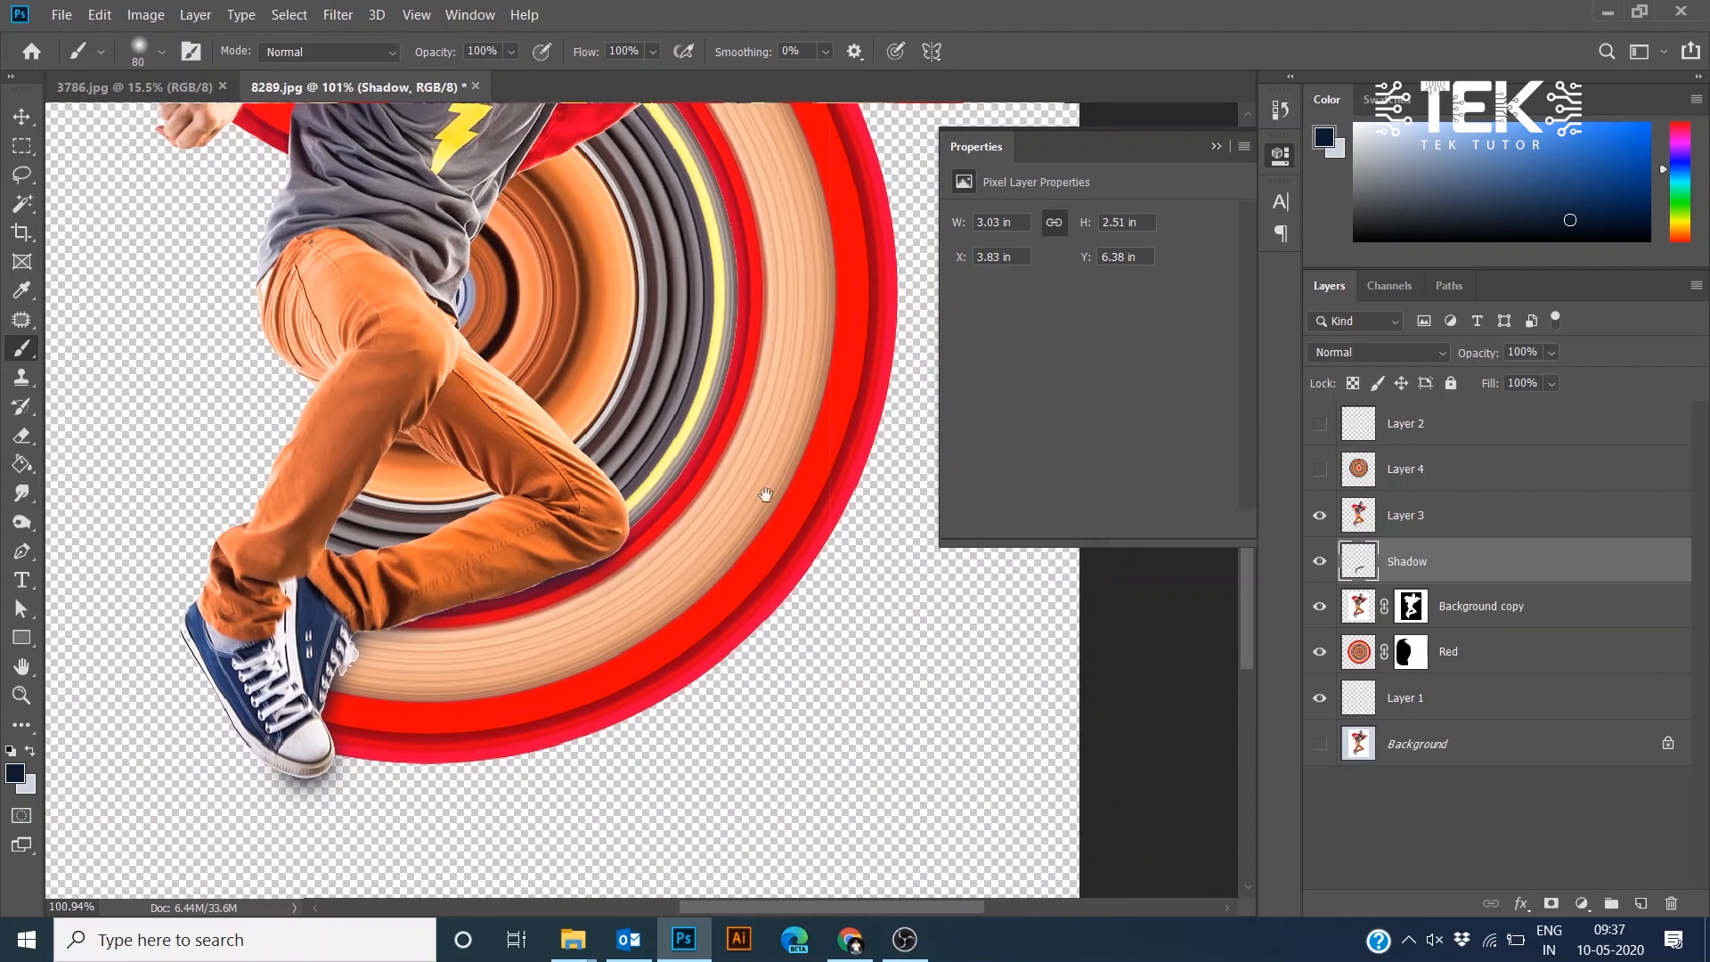
pyautogui.click(1465, 695)
pyautogui.scroll(-5, 641, 504)
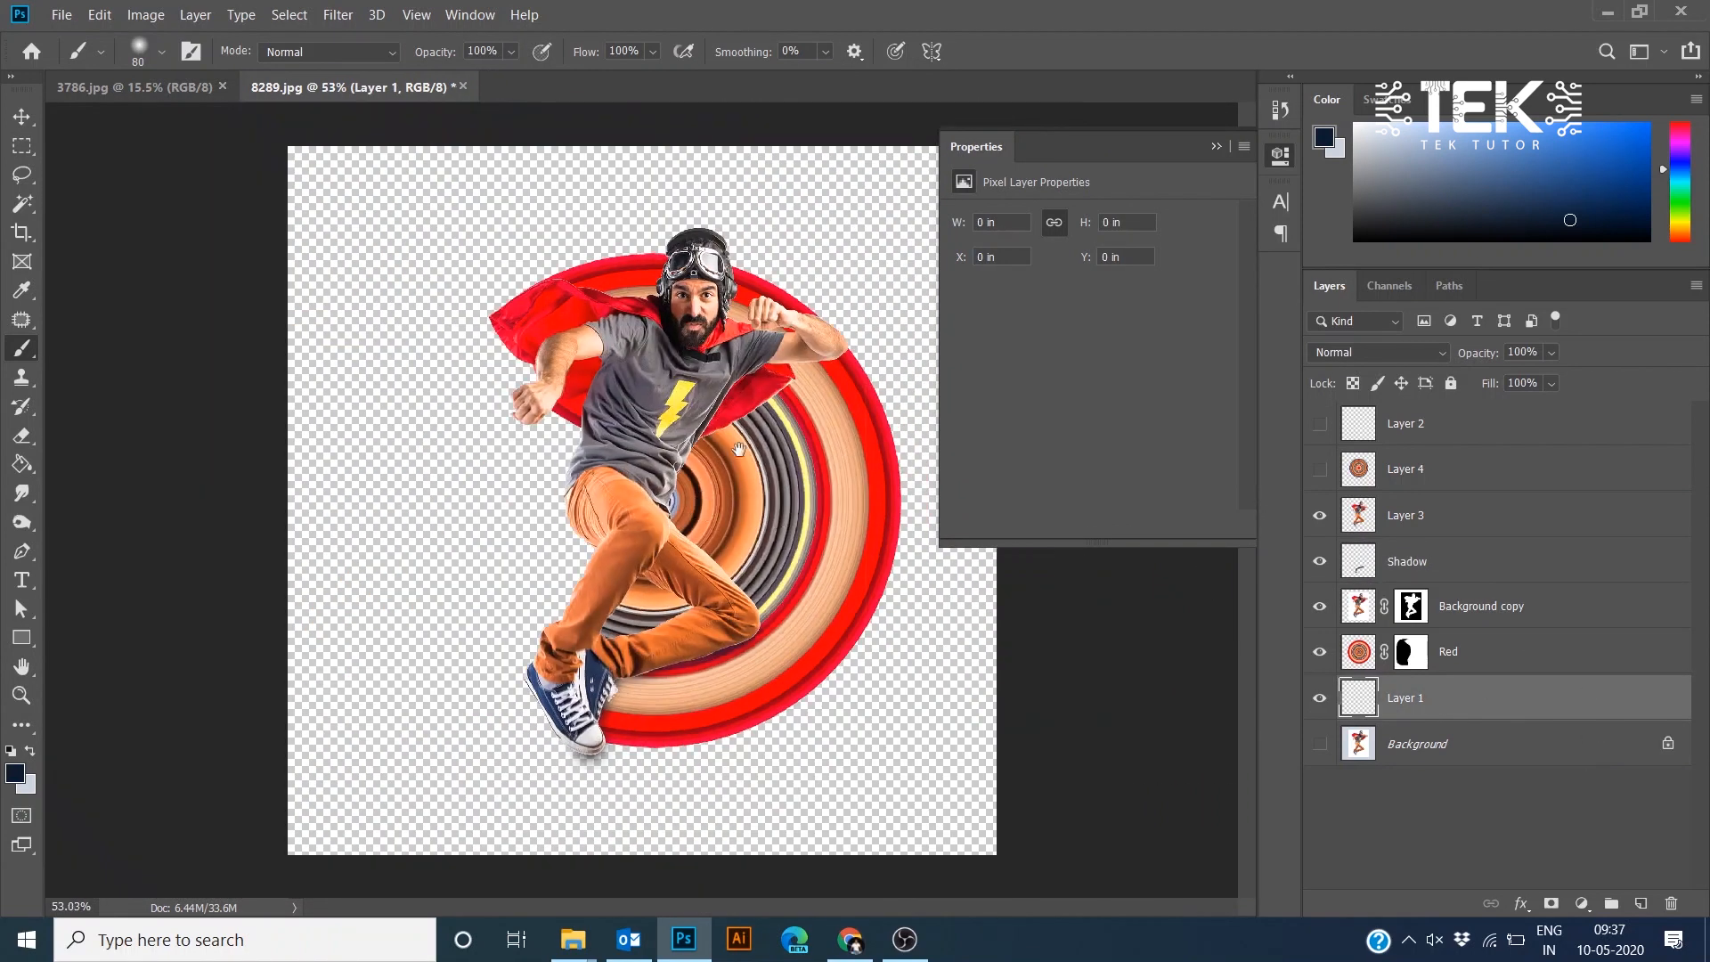
pyautogui.scroll(-2, 712, 536)
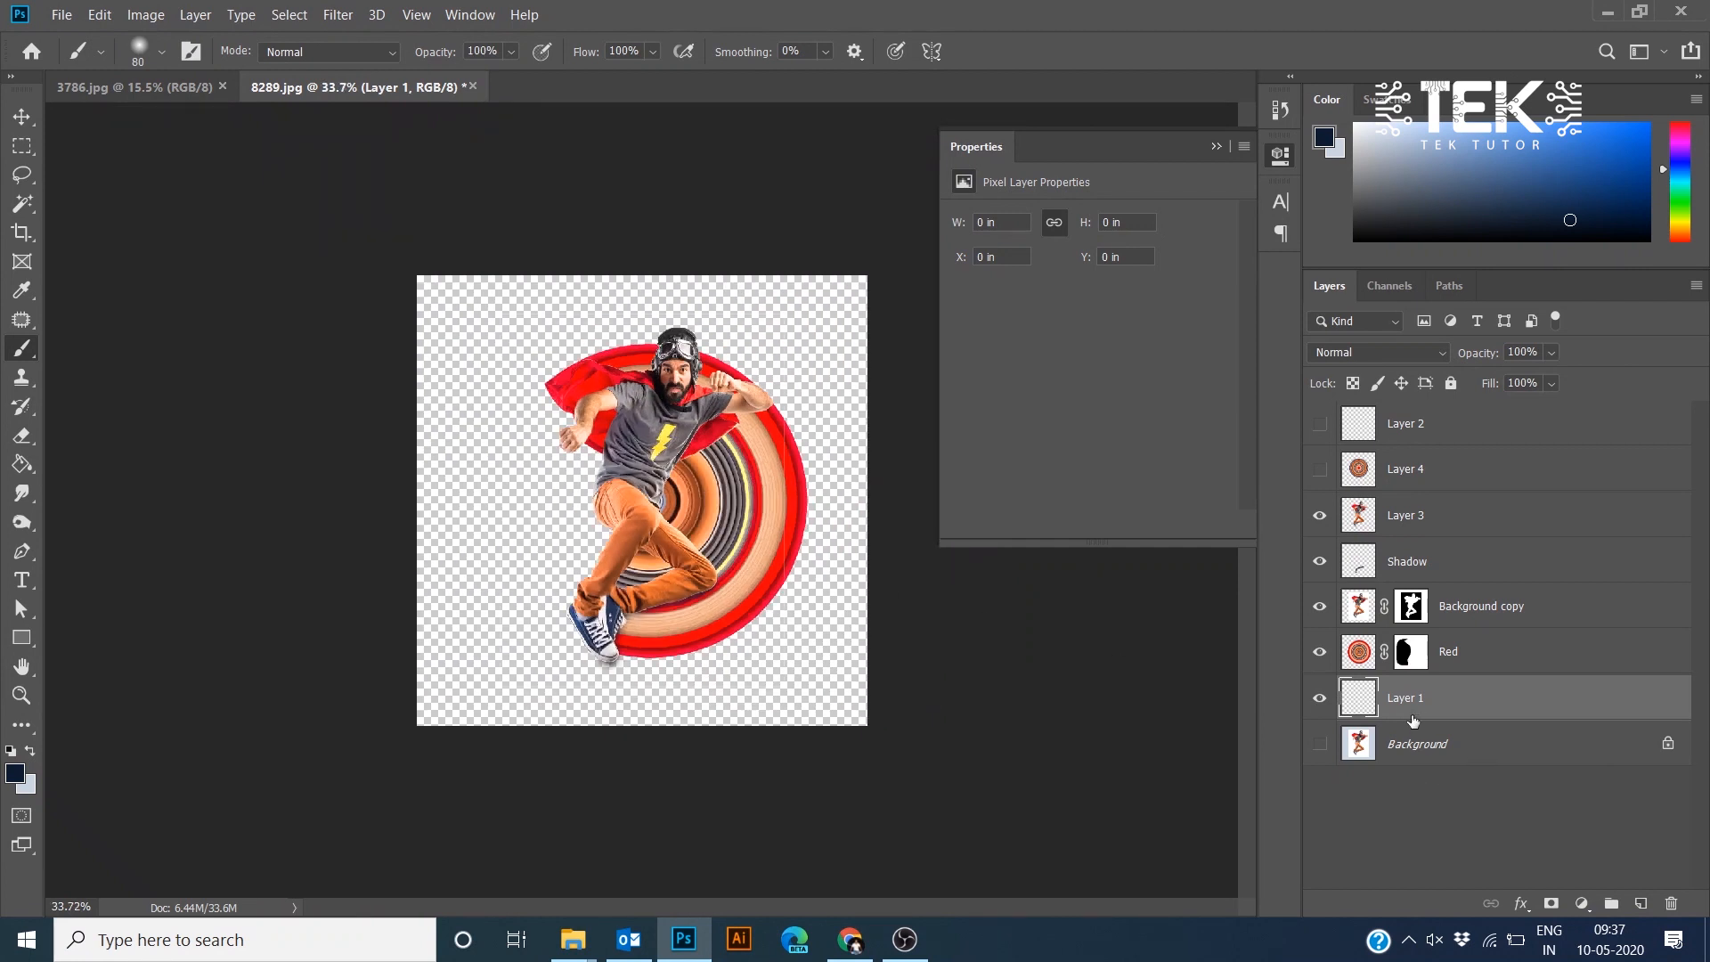
pyautogui.hotkey('ctrl', 'BackSpace')
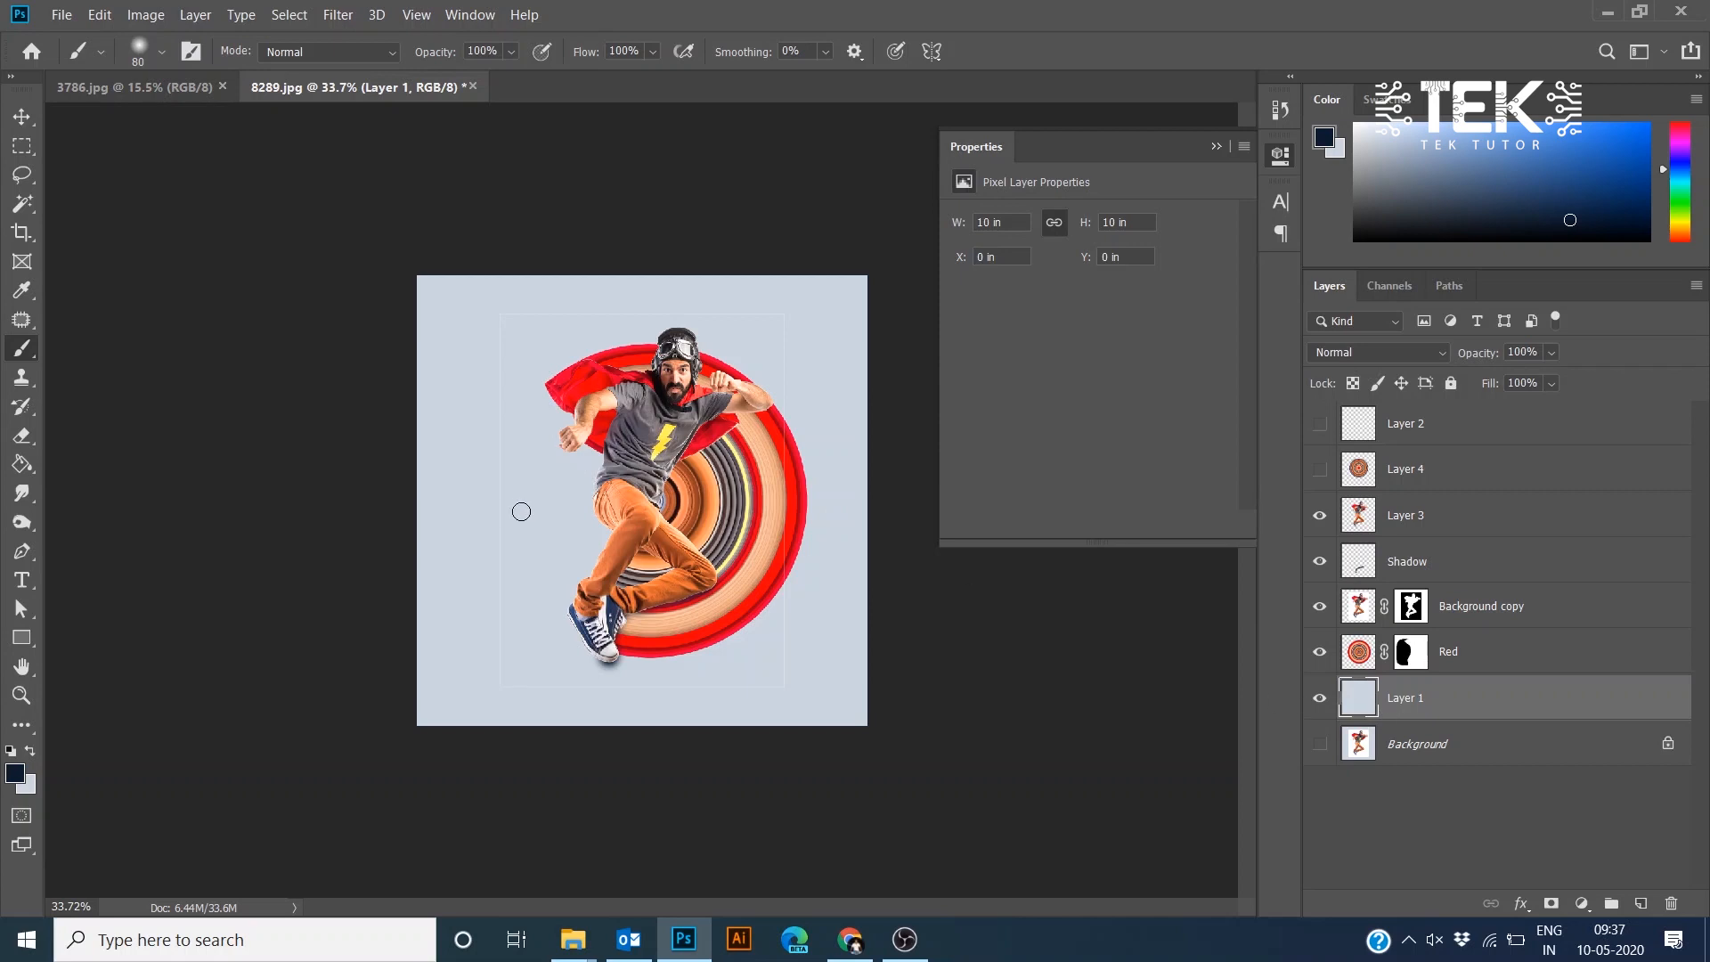
pyautogui.scroll(3, 517, 512)
pyautogui.scroll(-3, 517, 515)
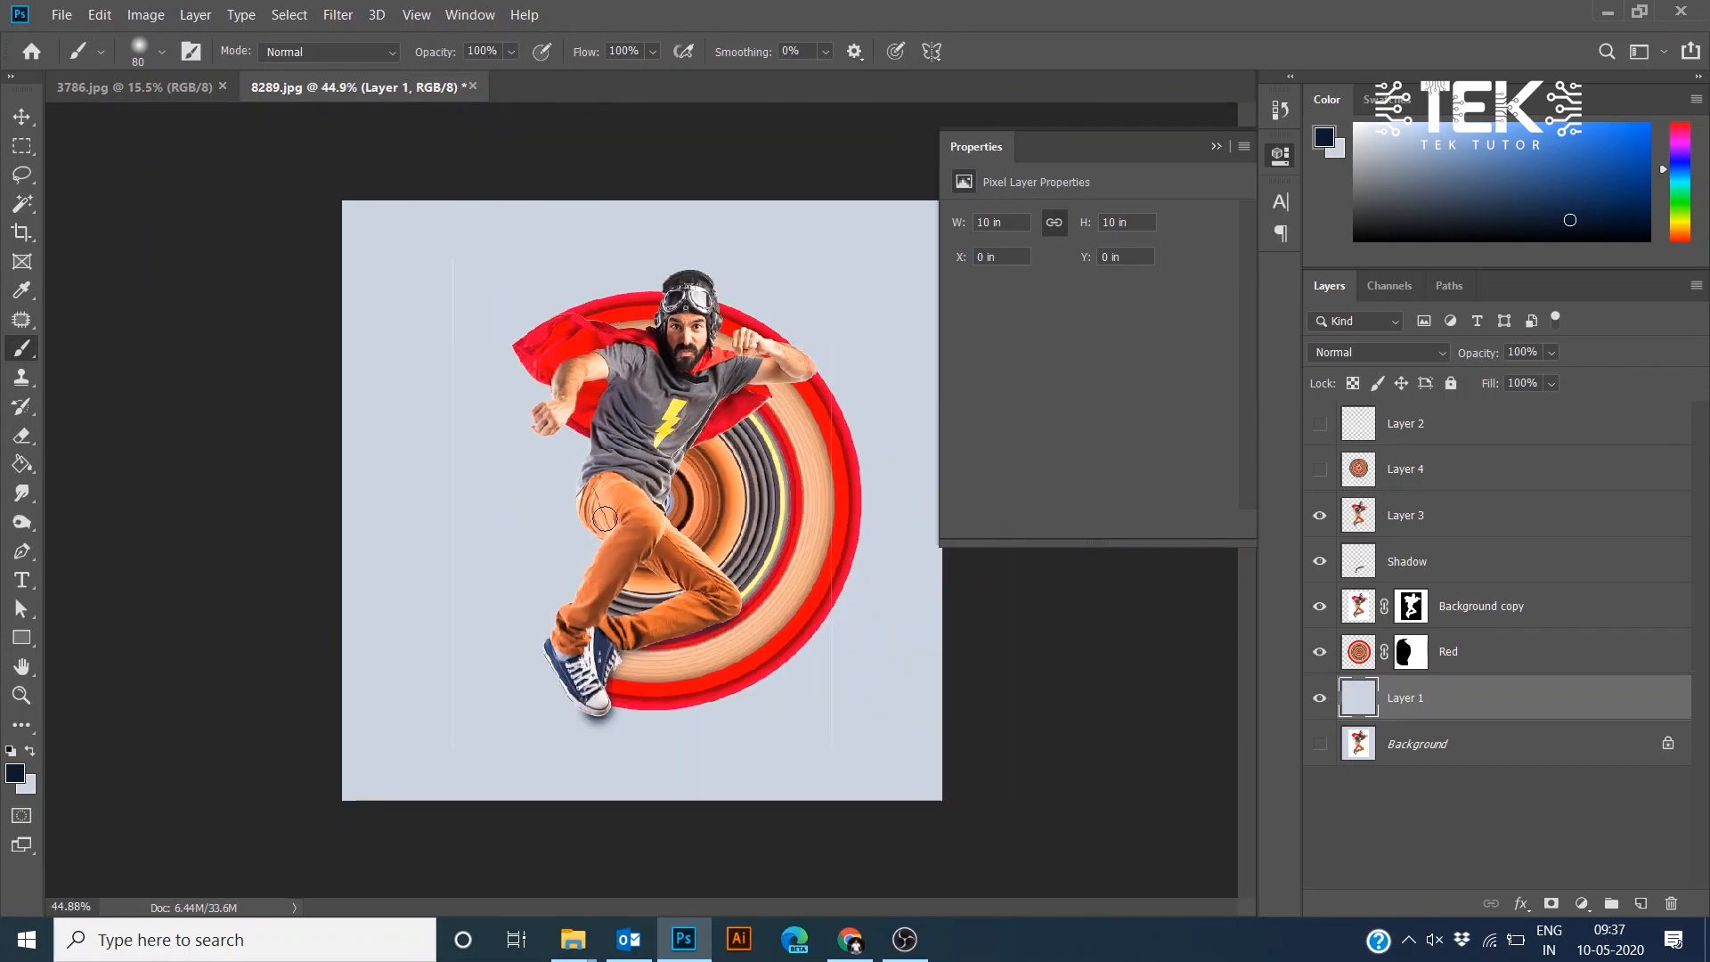
pyautogui.moveTo(689, 433); pyautogui.dragTo(690, 435)
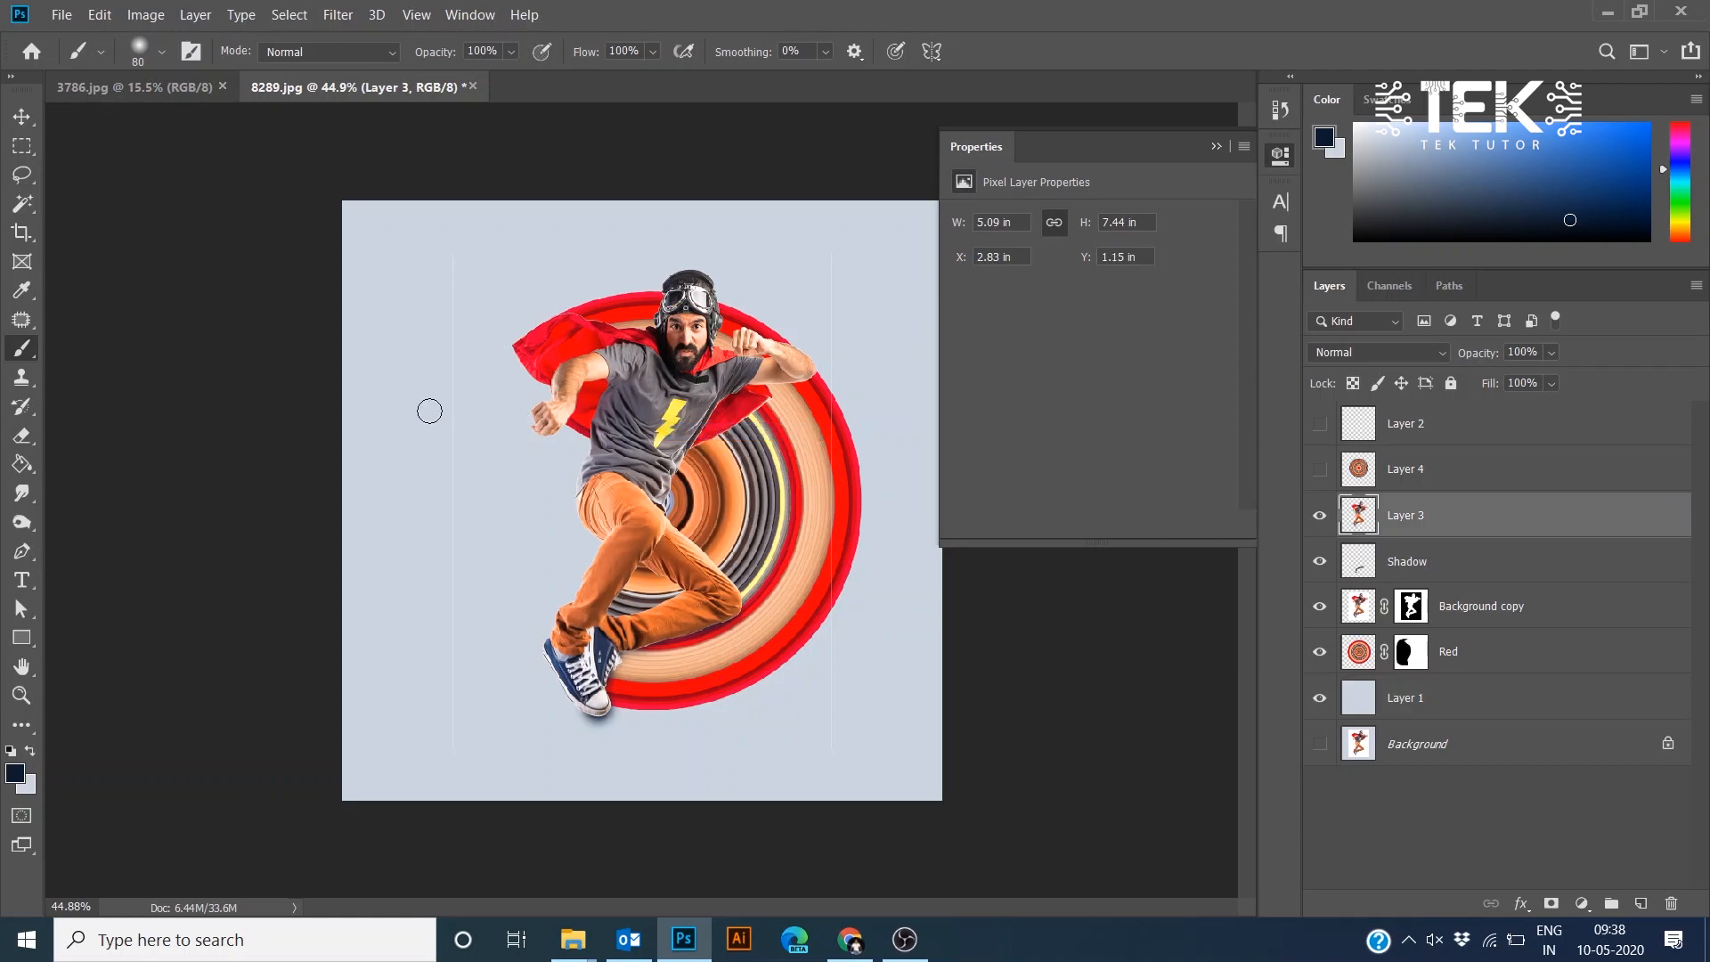
pyautogui.press('m')
pyautogui.moveTo(379, 200); pyautogui.dragTo(464, 795)
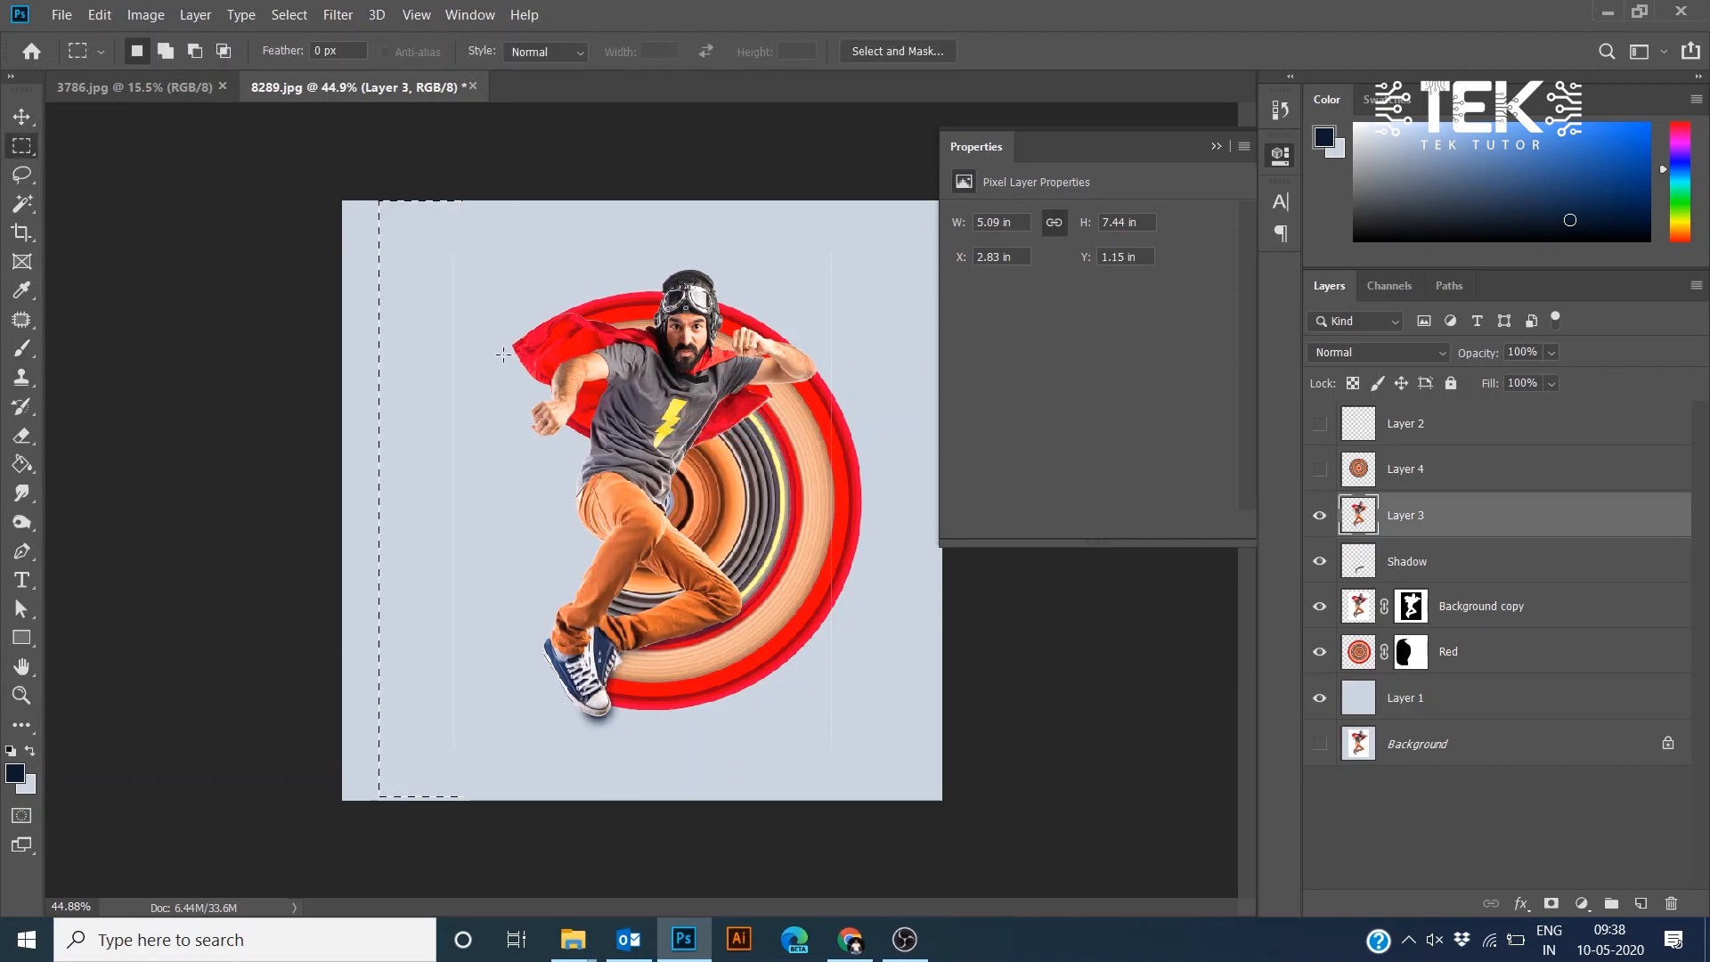
pyautogui.click(504, 354)
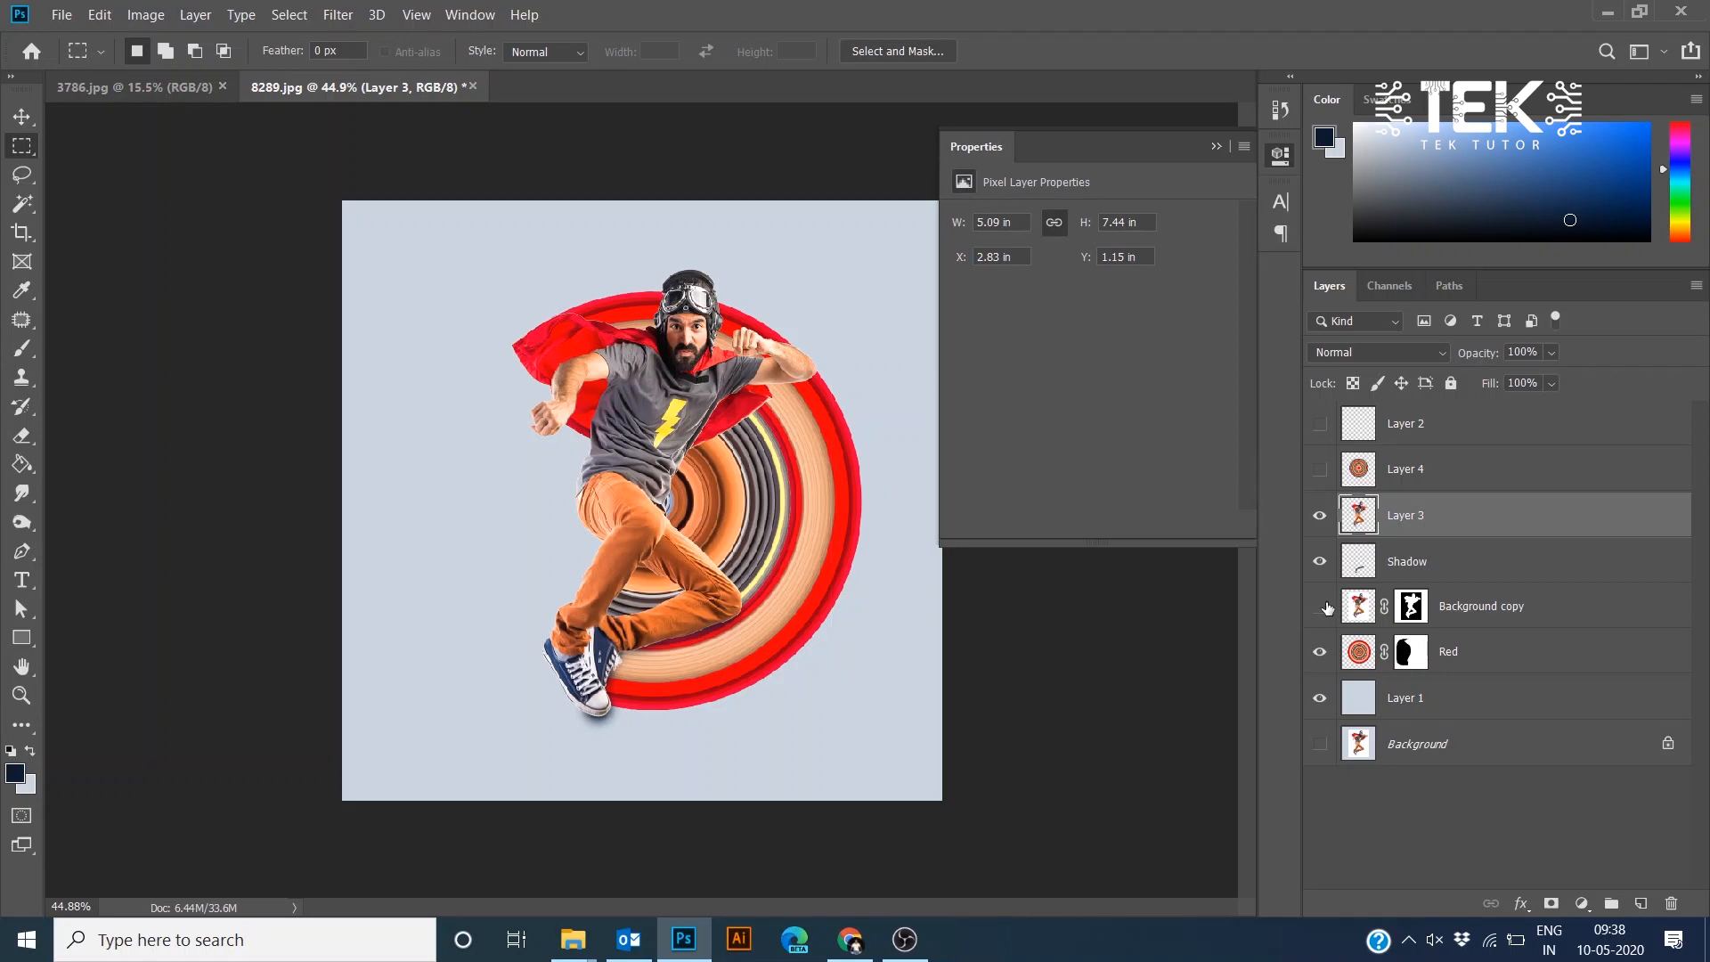
pyautogui.scroll(5, 797, 365)
pyautogui.moveTo(797, 365); pyautogui.dragTo(638, 375)
pyautogui.moveTo(561, 558); pyautogui.dragTo(642, 460)
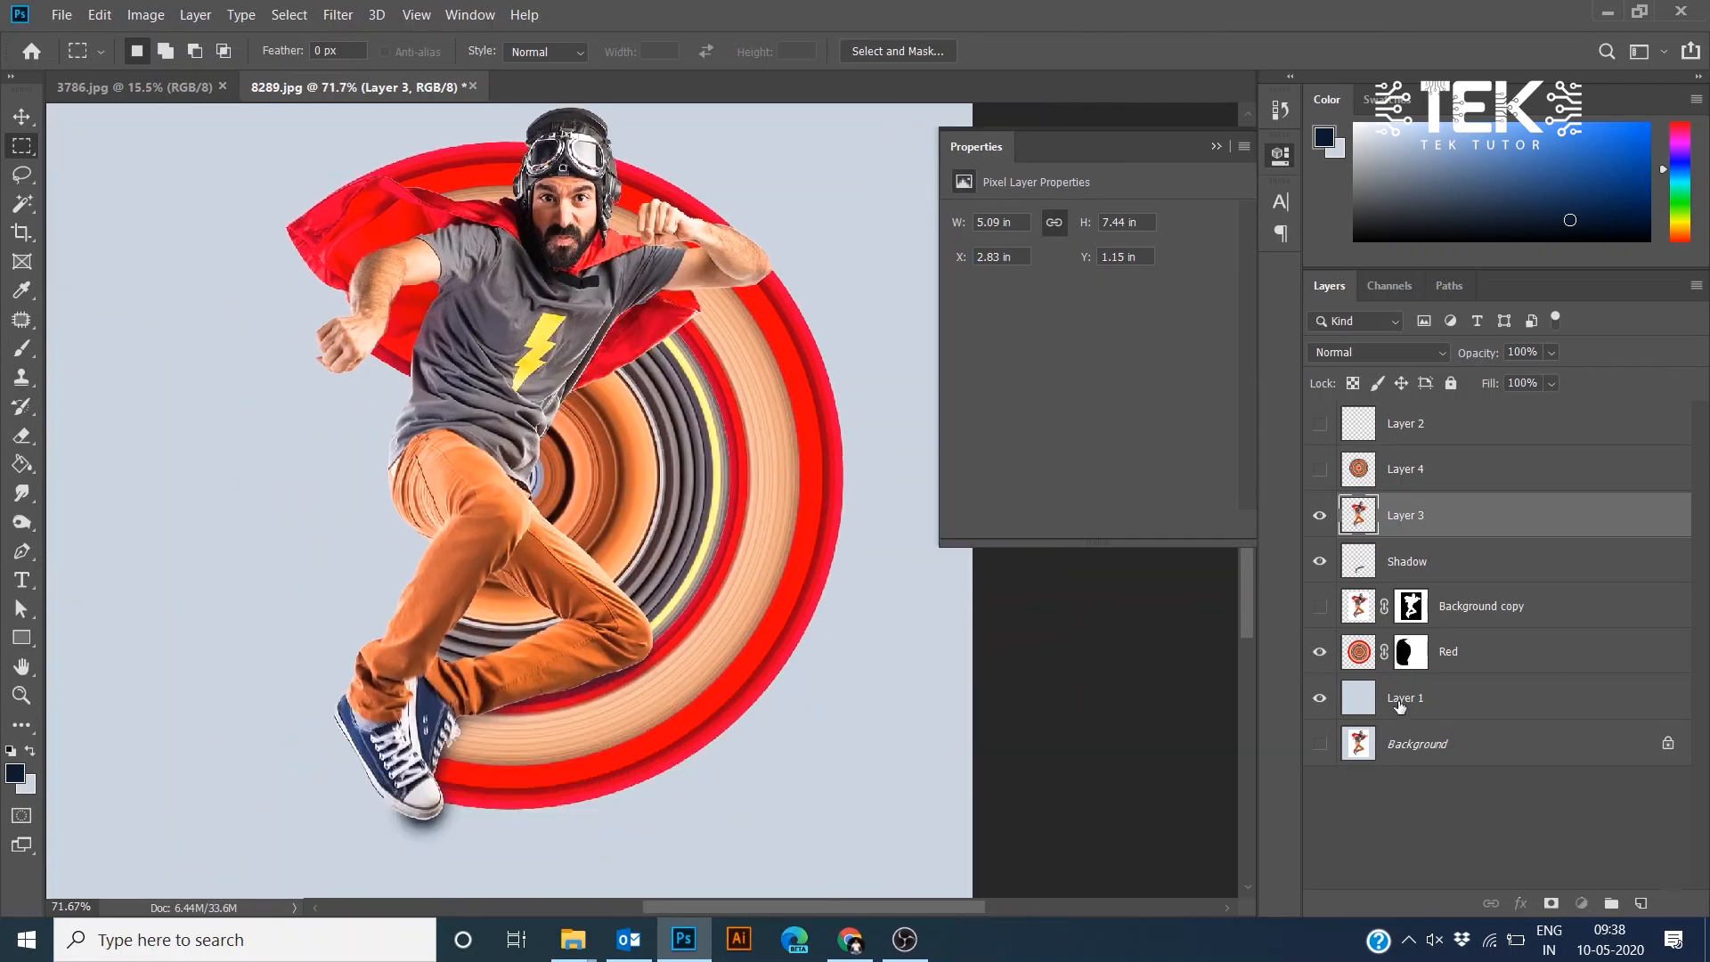
# - Add a radial Gradient Overlay to Layer 1, setting its first colour stop to yellow fff65c sampled from the lightning bolt
pyautogui.click(1400, 700)
pyautogui.click(1520, 903)
pyautogui.click(1585, 831)
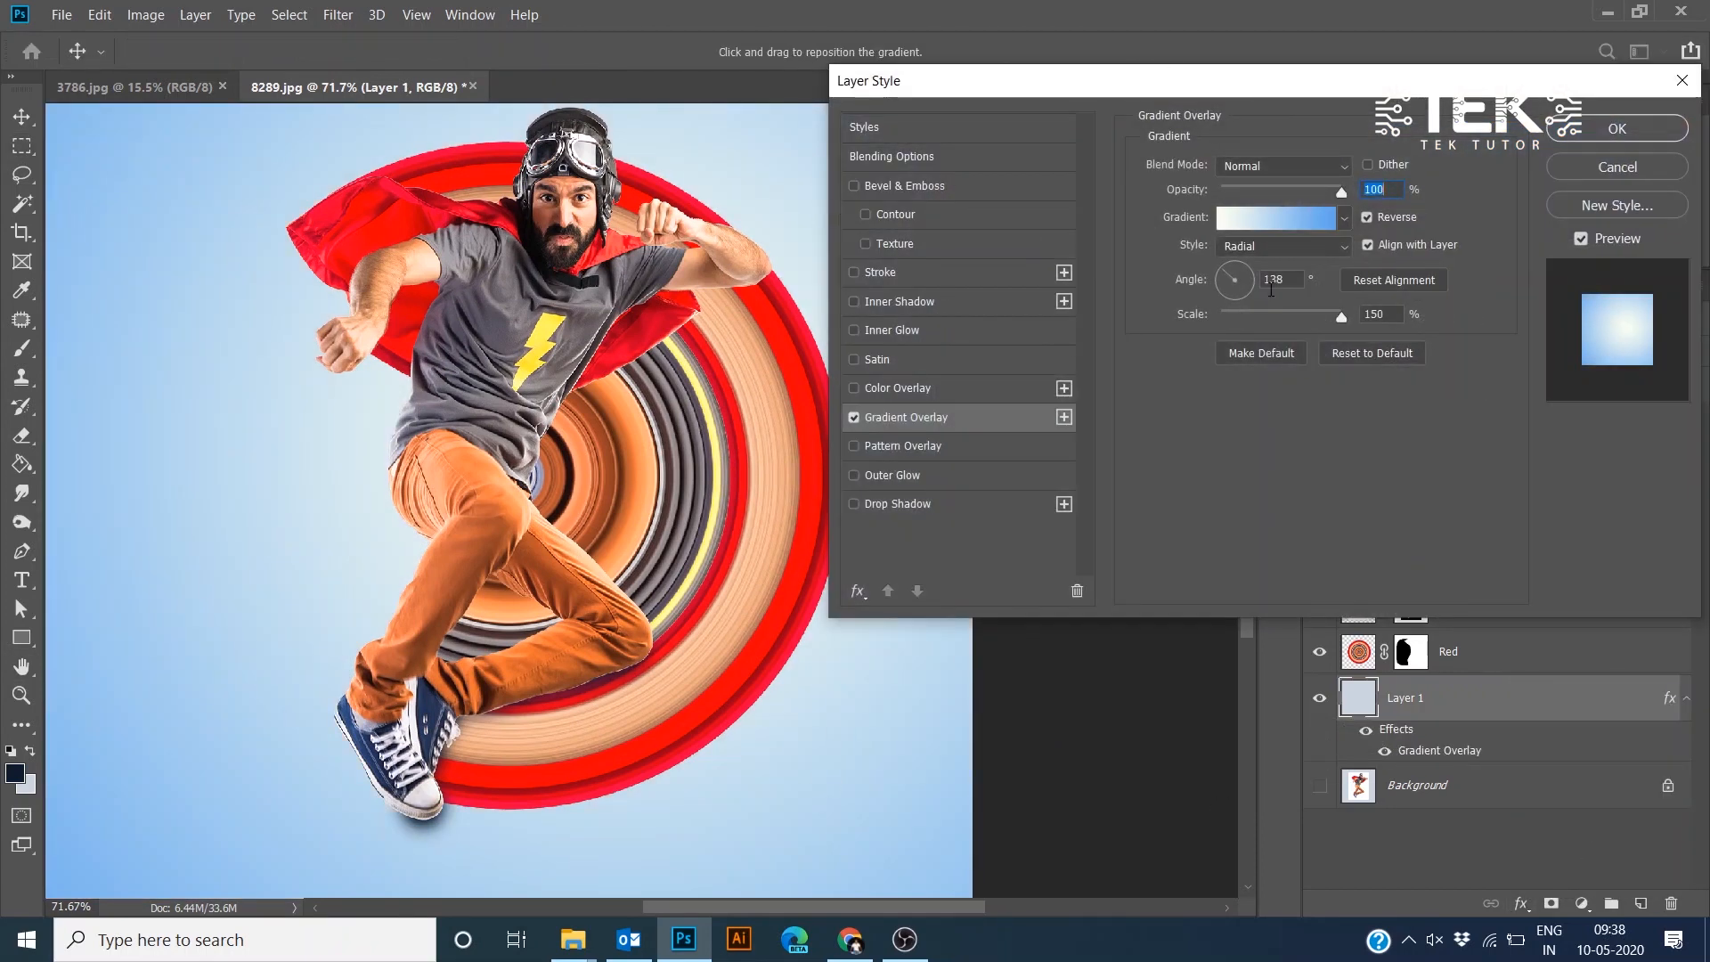
pyautogui.click(1294, 225)
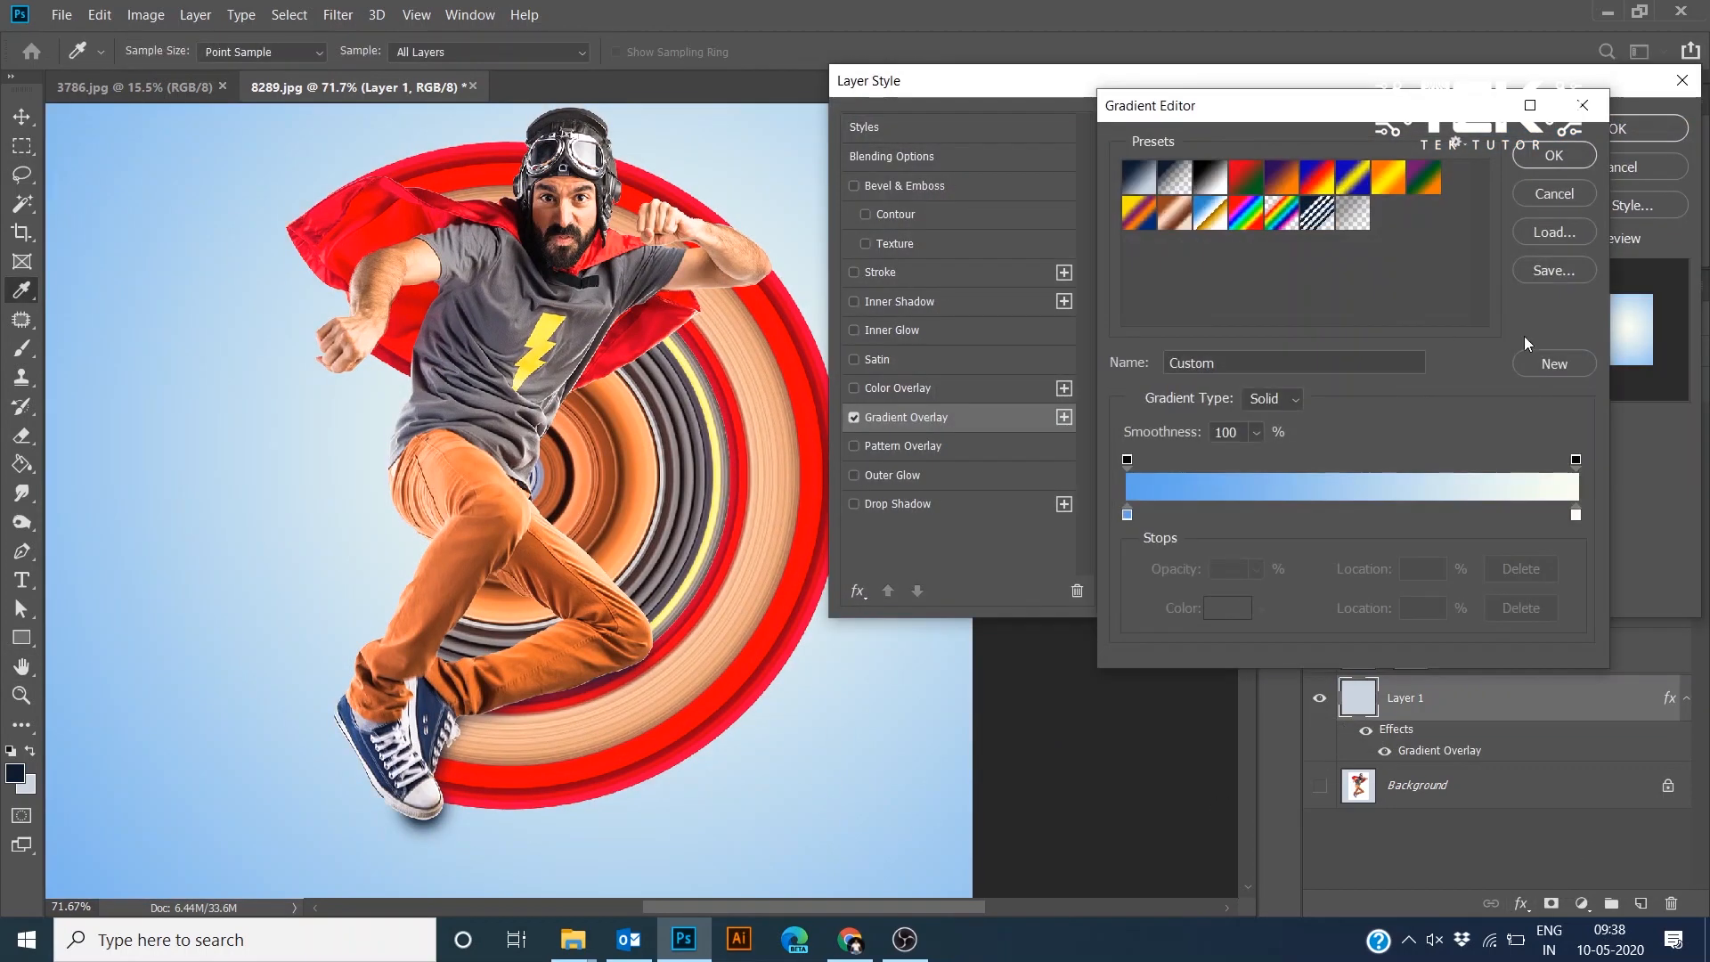
pyautogui.doubleClick(1128, 514)
pyautogui.write('f83499')
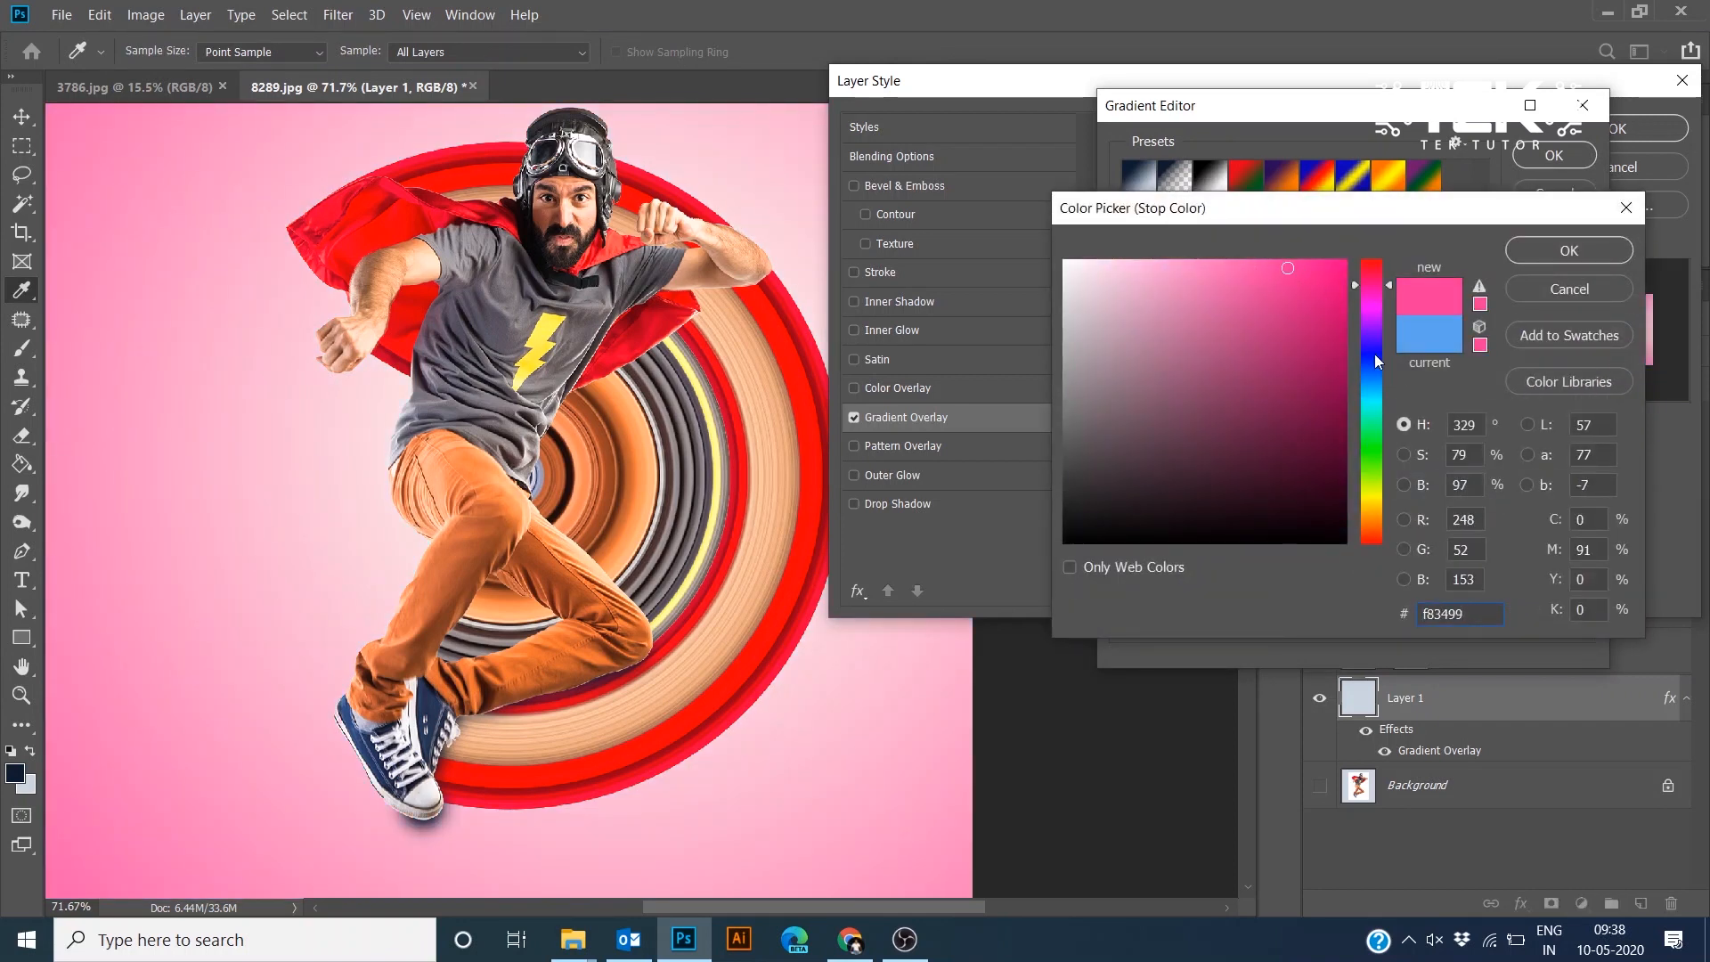
pyautogui.click(1370, 394)
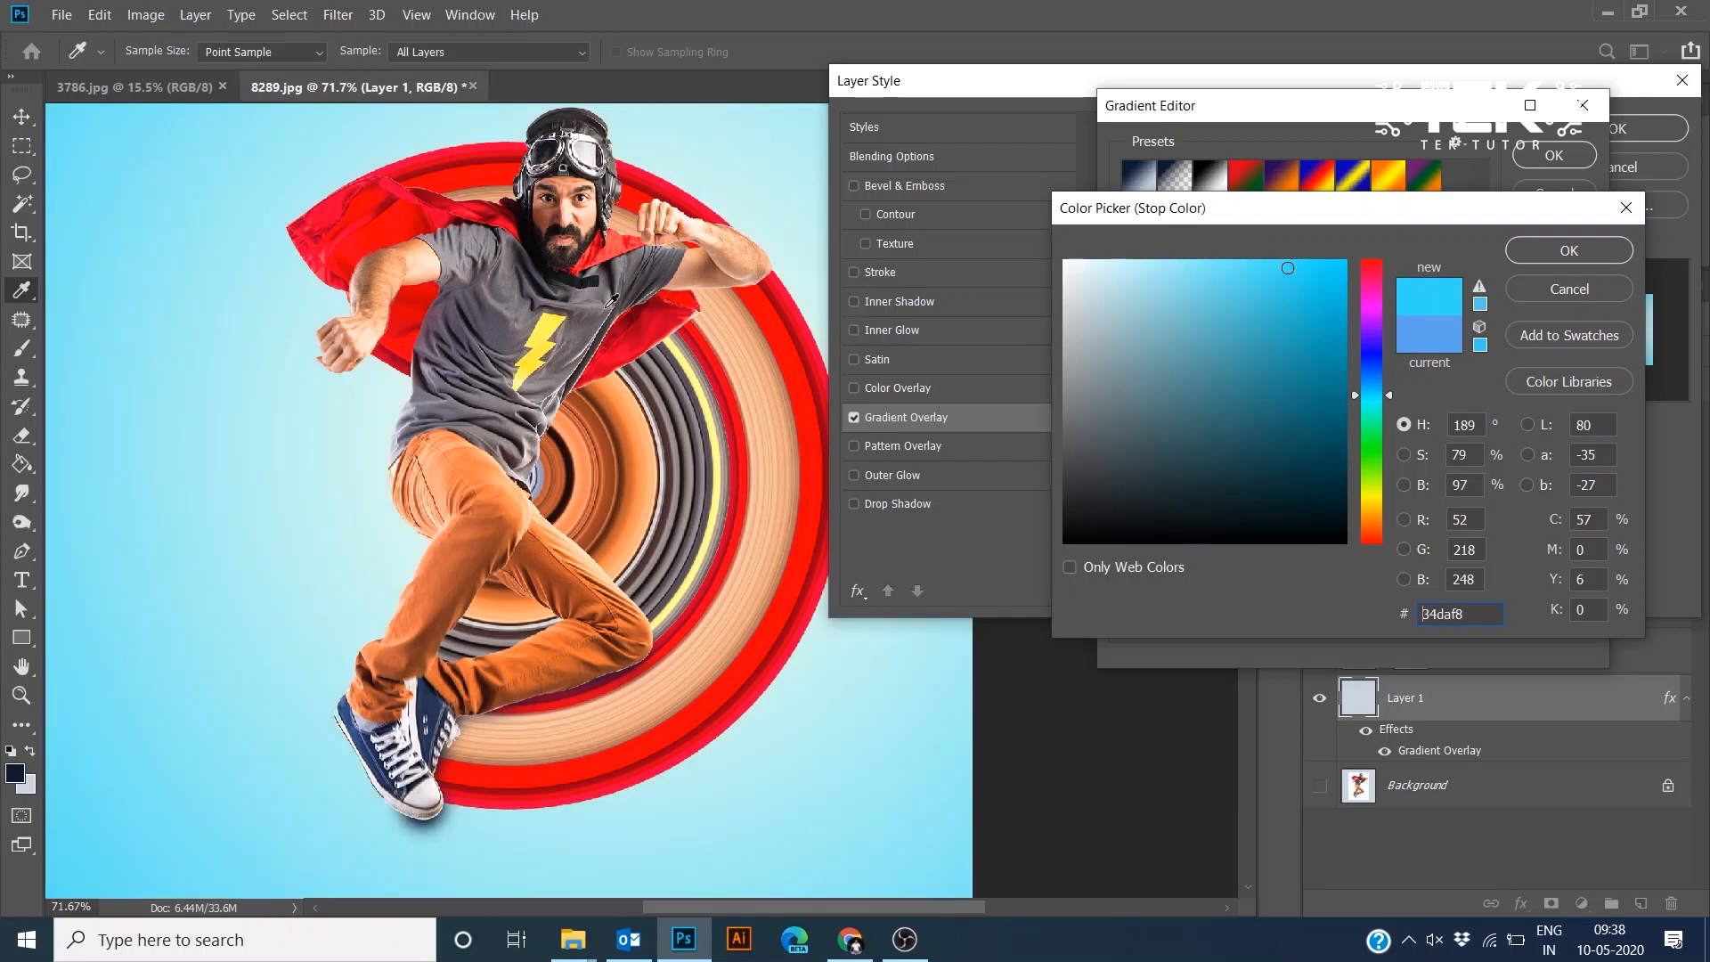
pyautogui.click(545, 328)
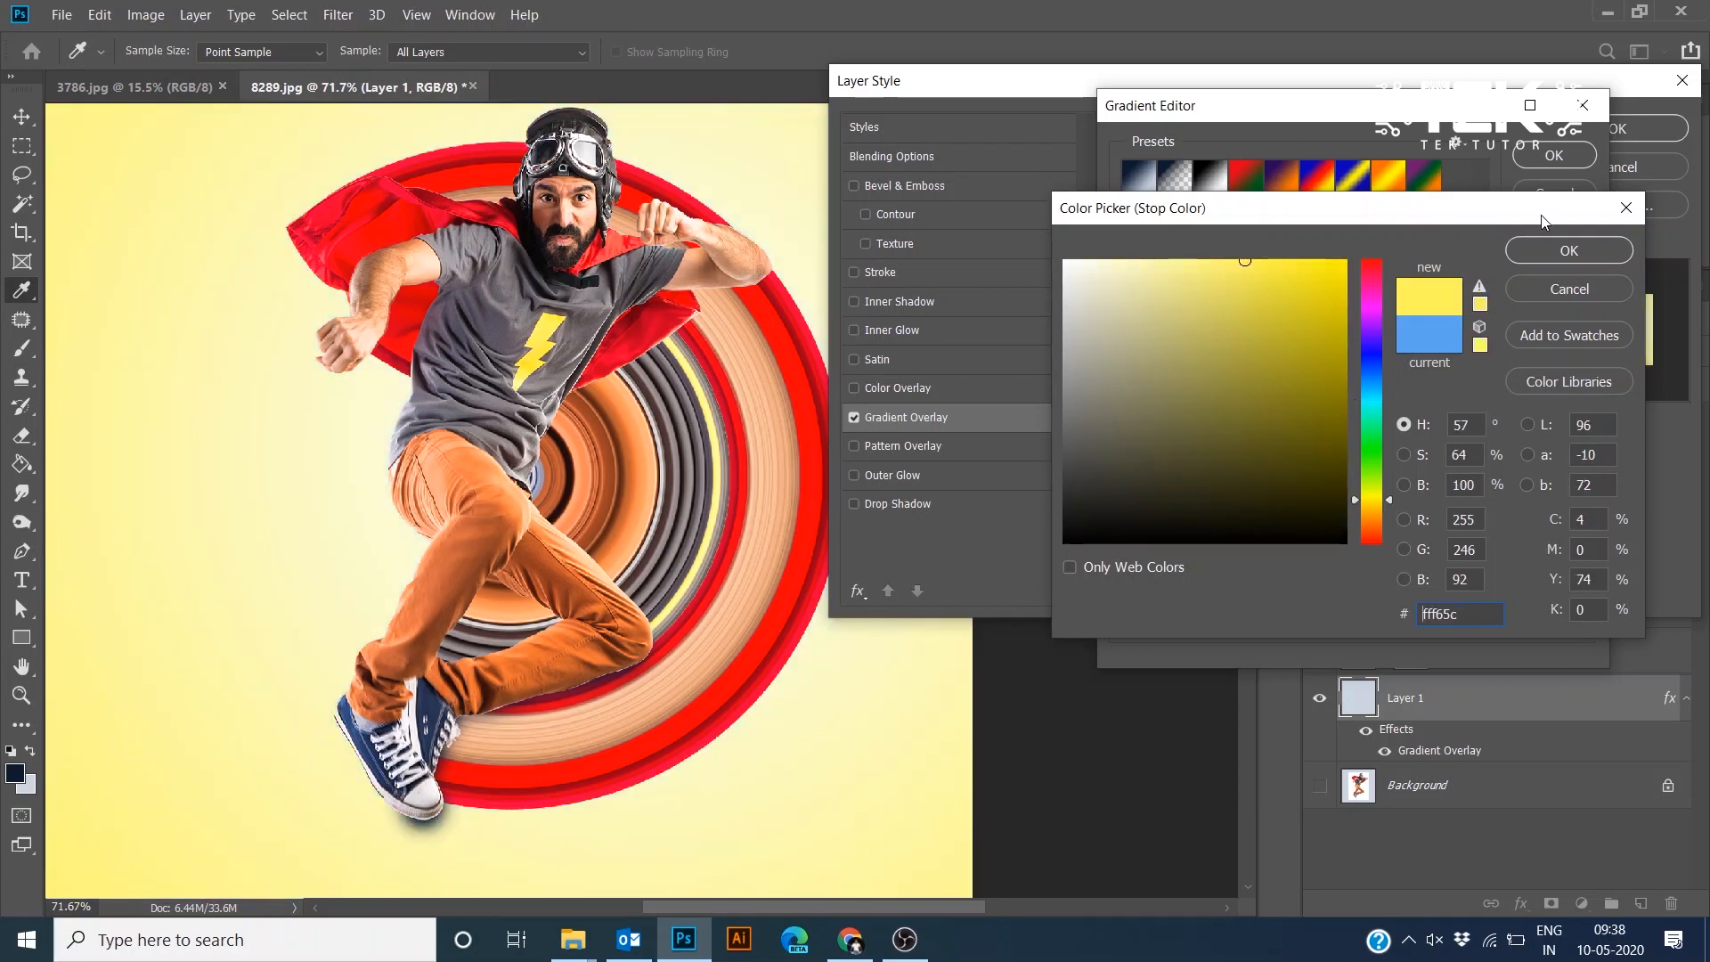
pyautogui.click(1548, 245)
pyautogui.click(1548, 158)
pyautogui.click(1614, 130)
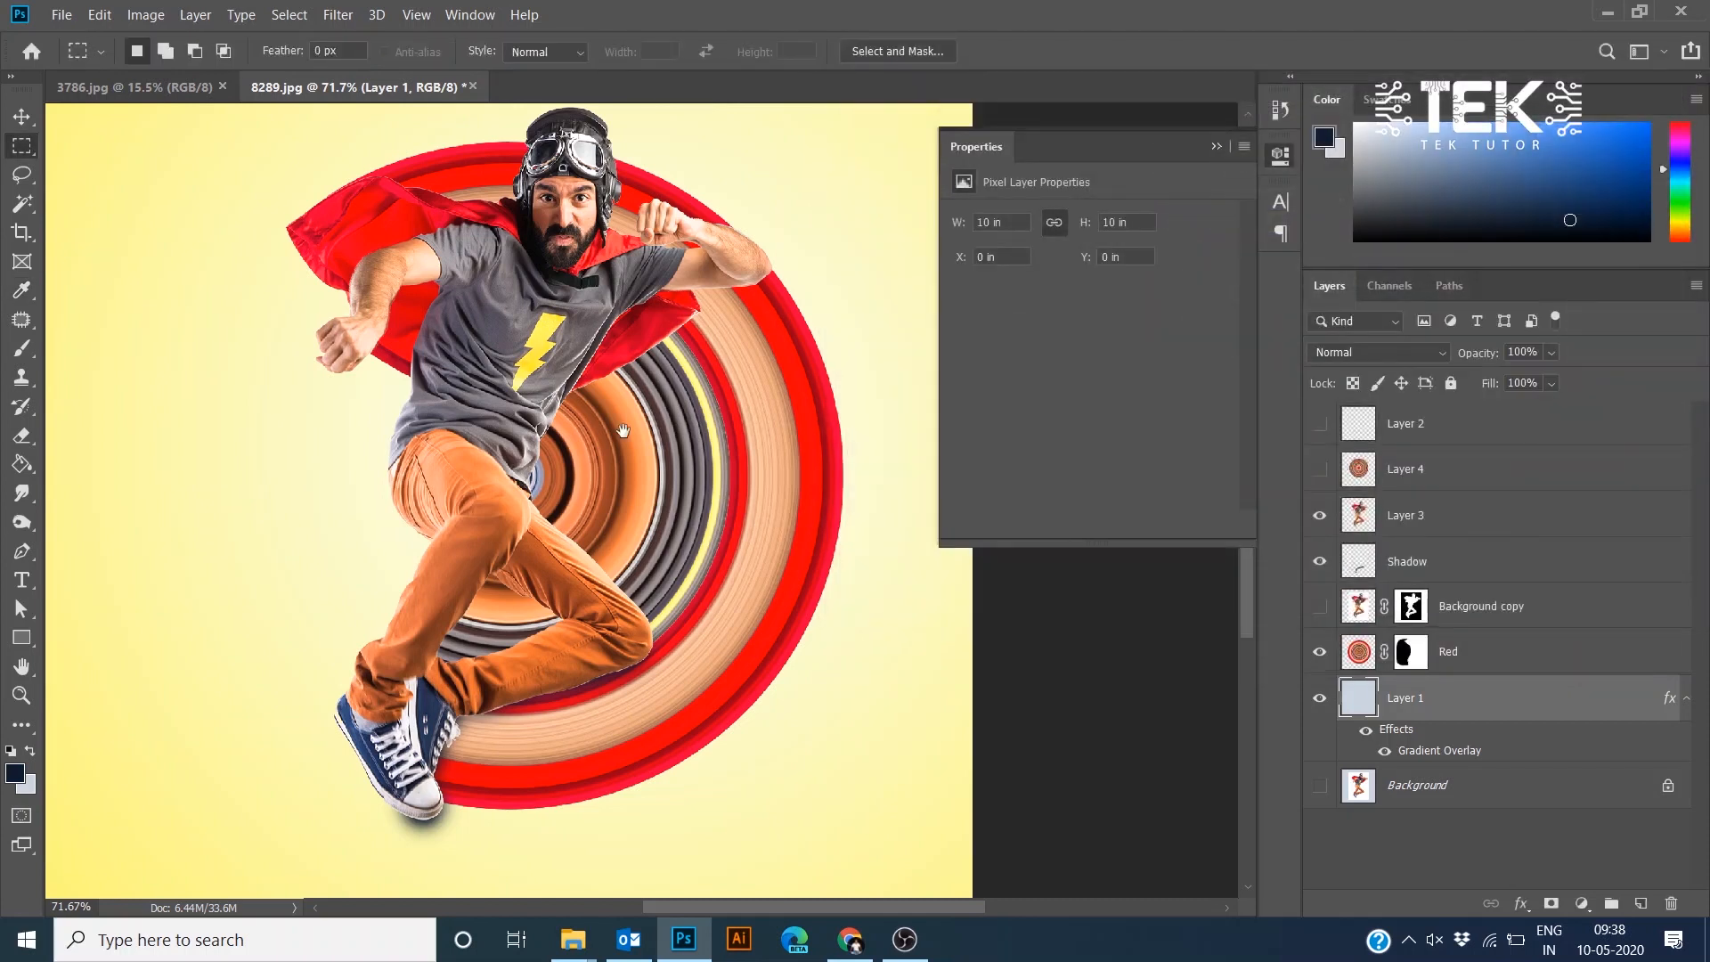
pyautogui.moveTo(623, 431); pyautogui.dragTo(722, 377)
pyautogui.scroll(-3, 779, 382)
pyautogui.scroll(5, 623, 517)
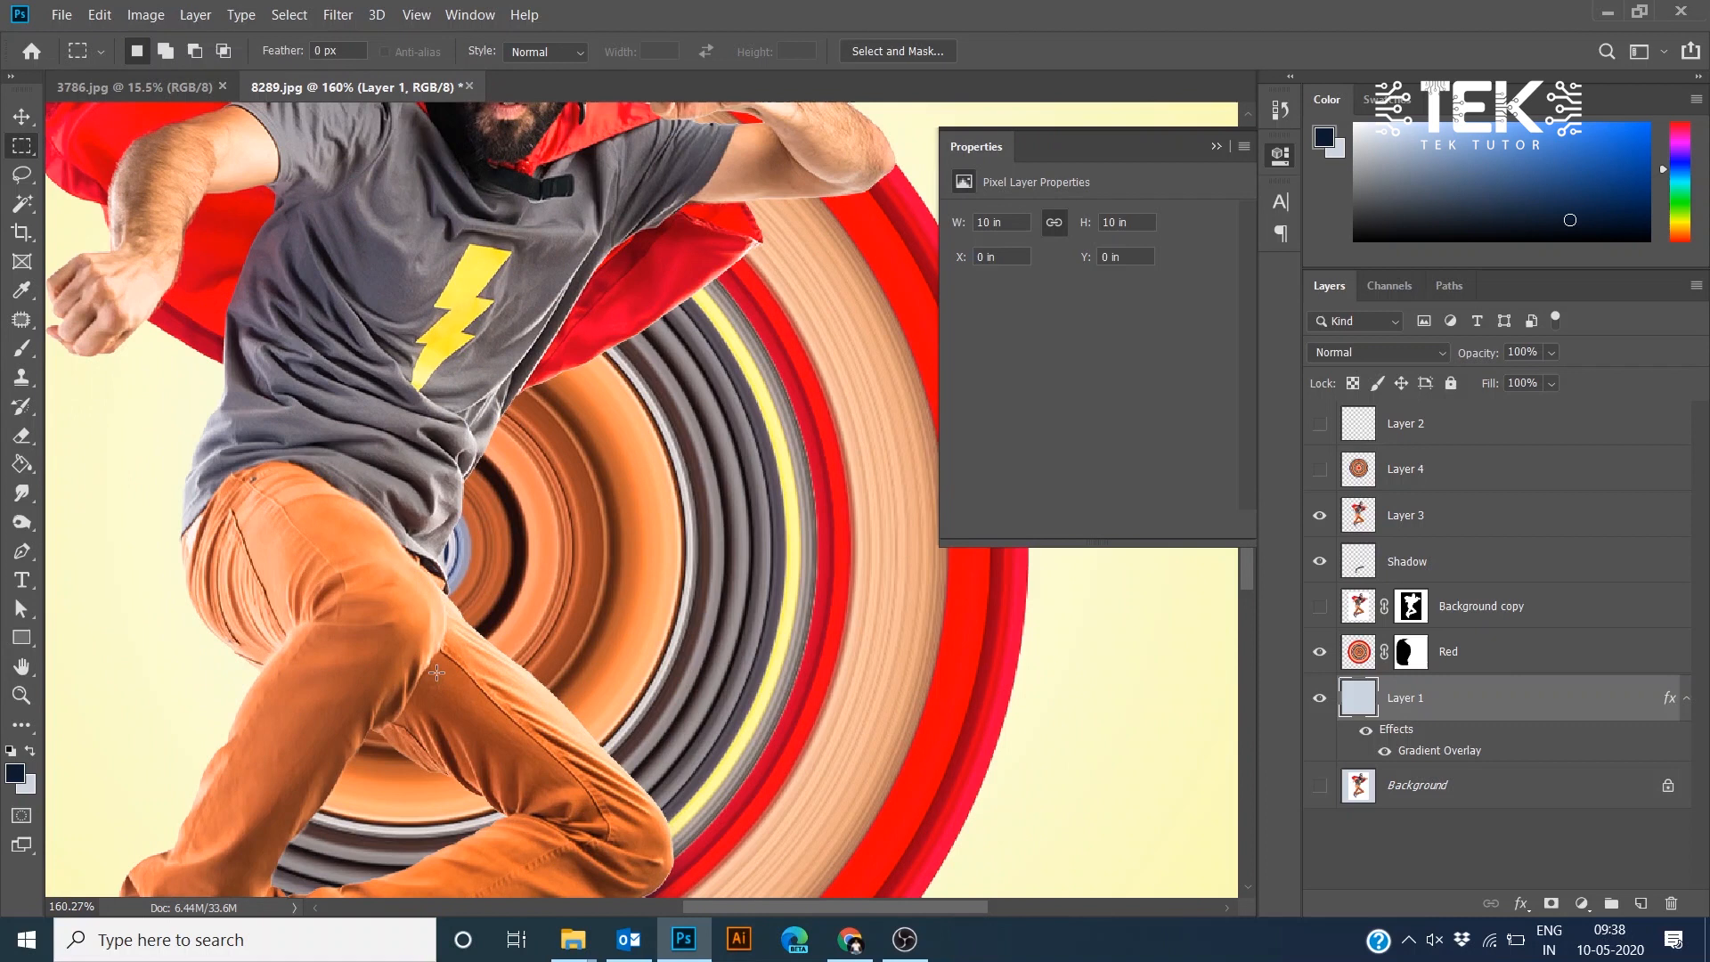
# - Paint more soft dark shadow on the Shadow layer around the hero's legs and shoes with the Brush tool
pyautogui.moveTo(437, 673); pyautogui.dragTo(496, 279)
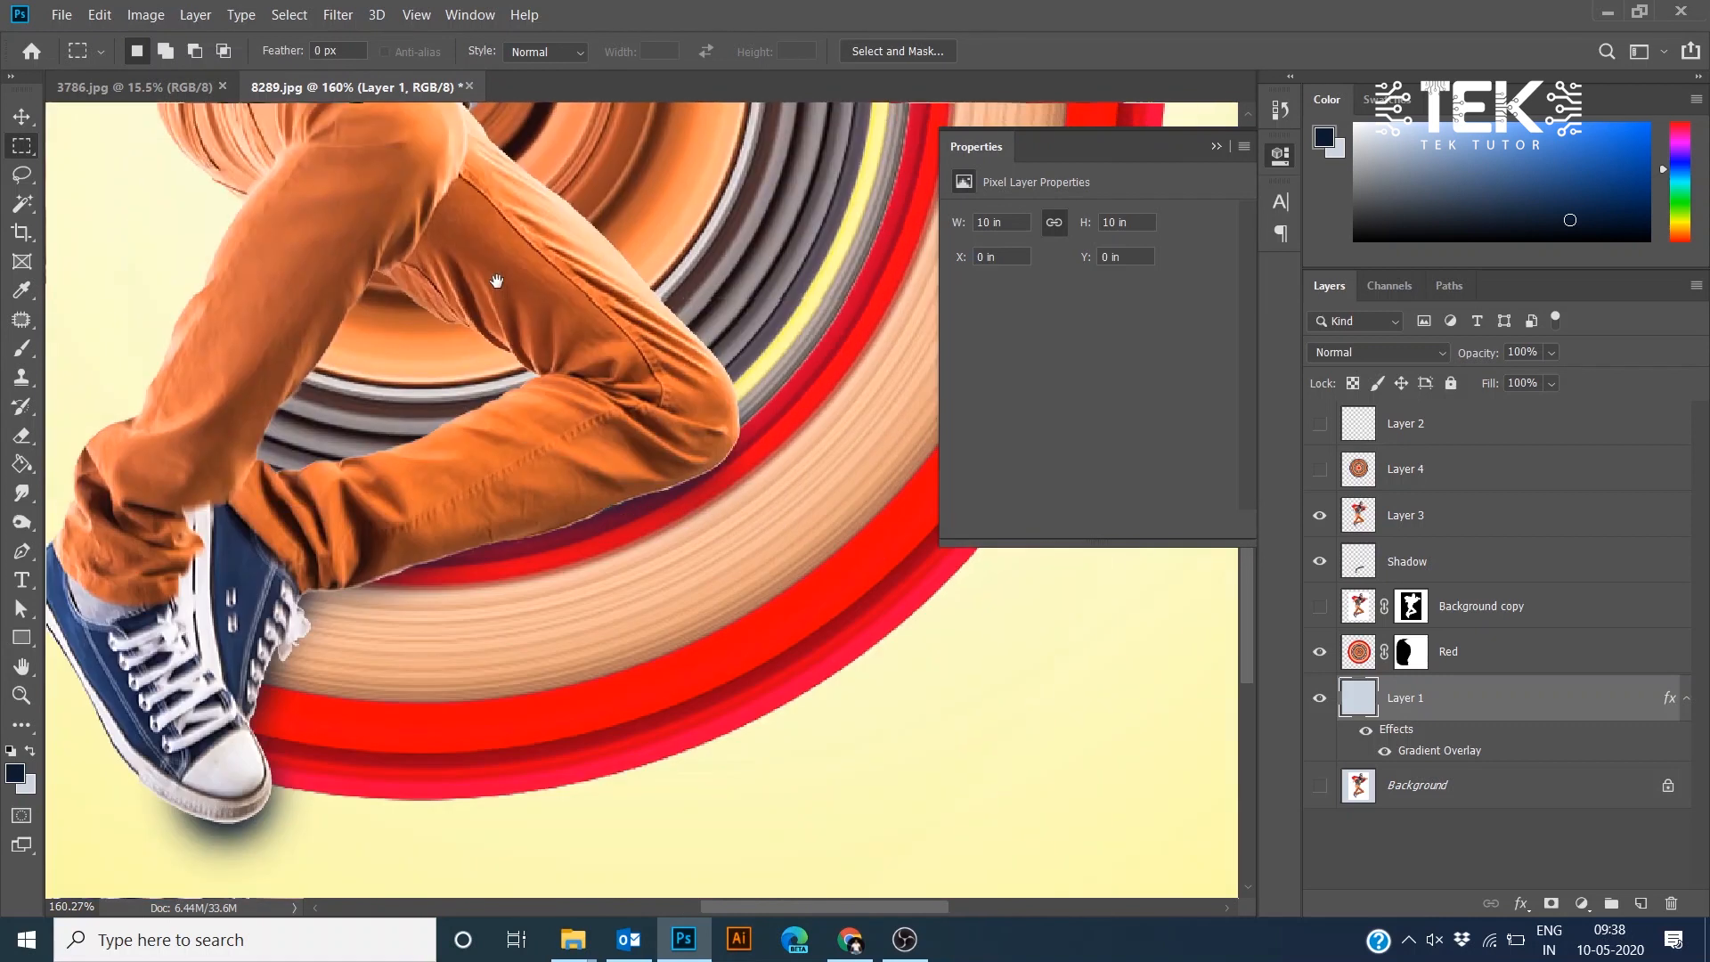
pyautogui.moveTo(520, 468); pyautogui.dragTo(536, 496)
pyautogui.click(1434, 561)
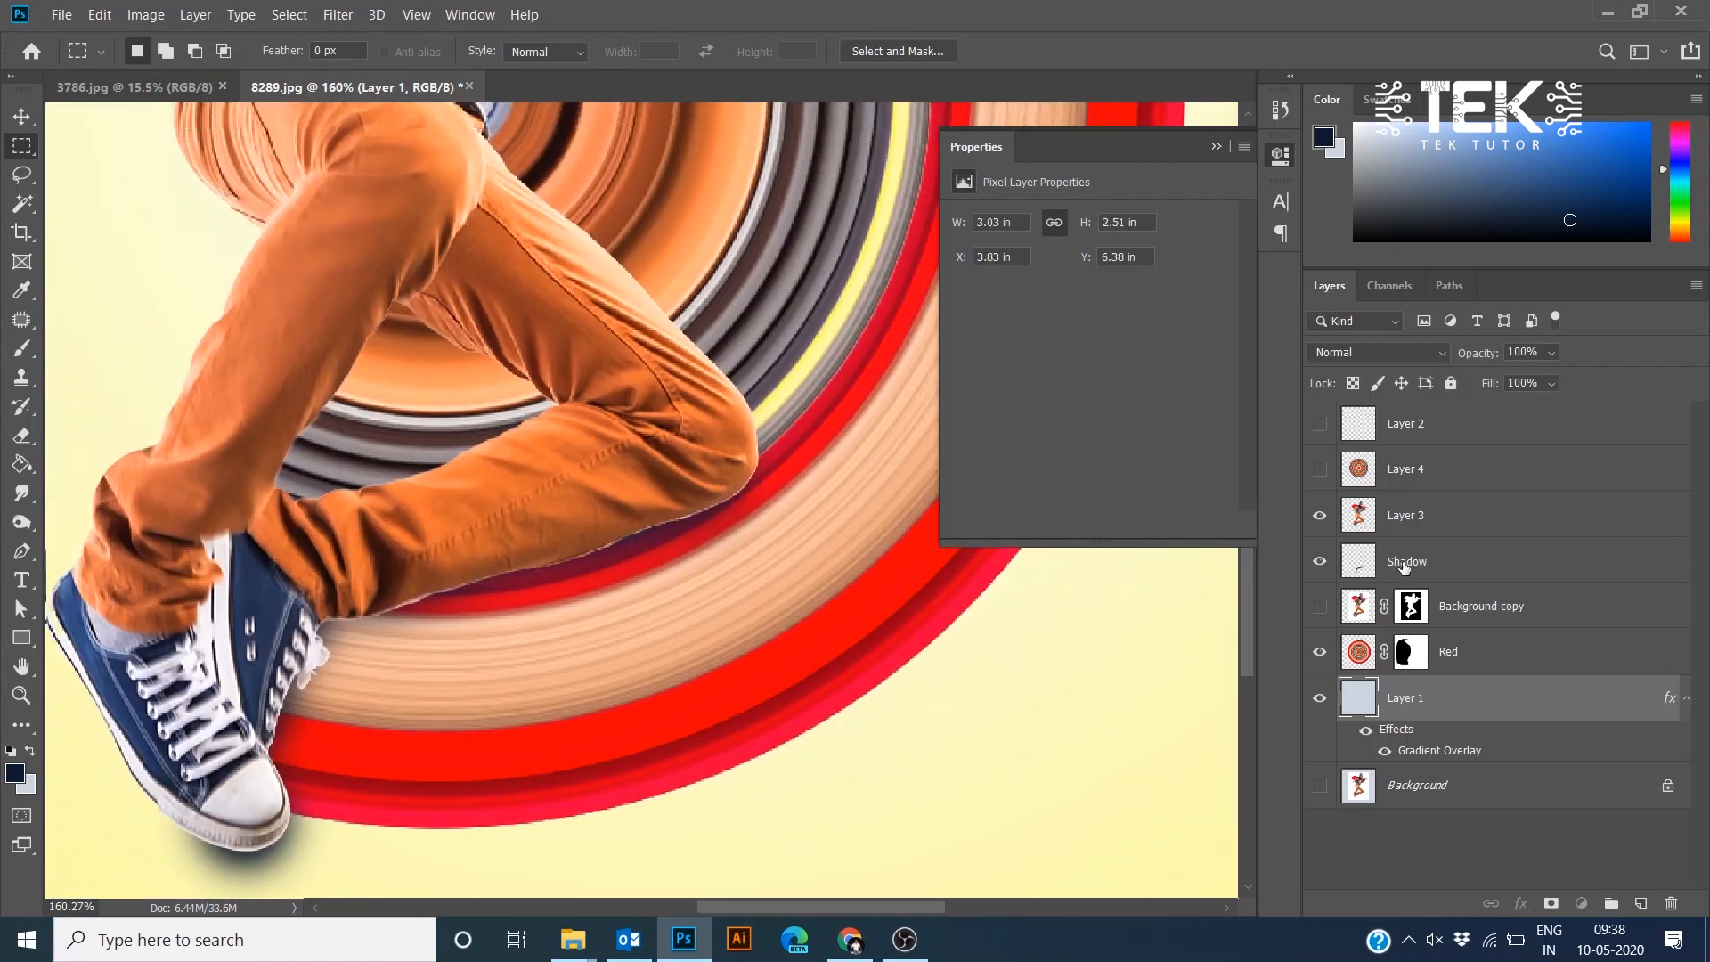
pyautogui.press('b')
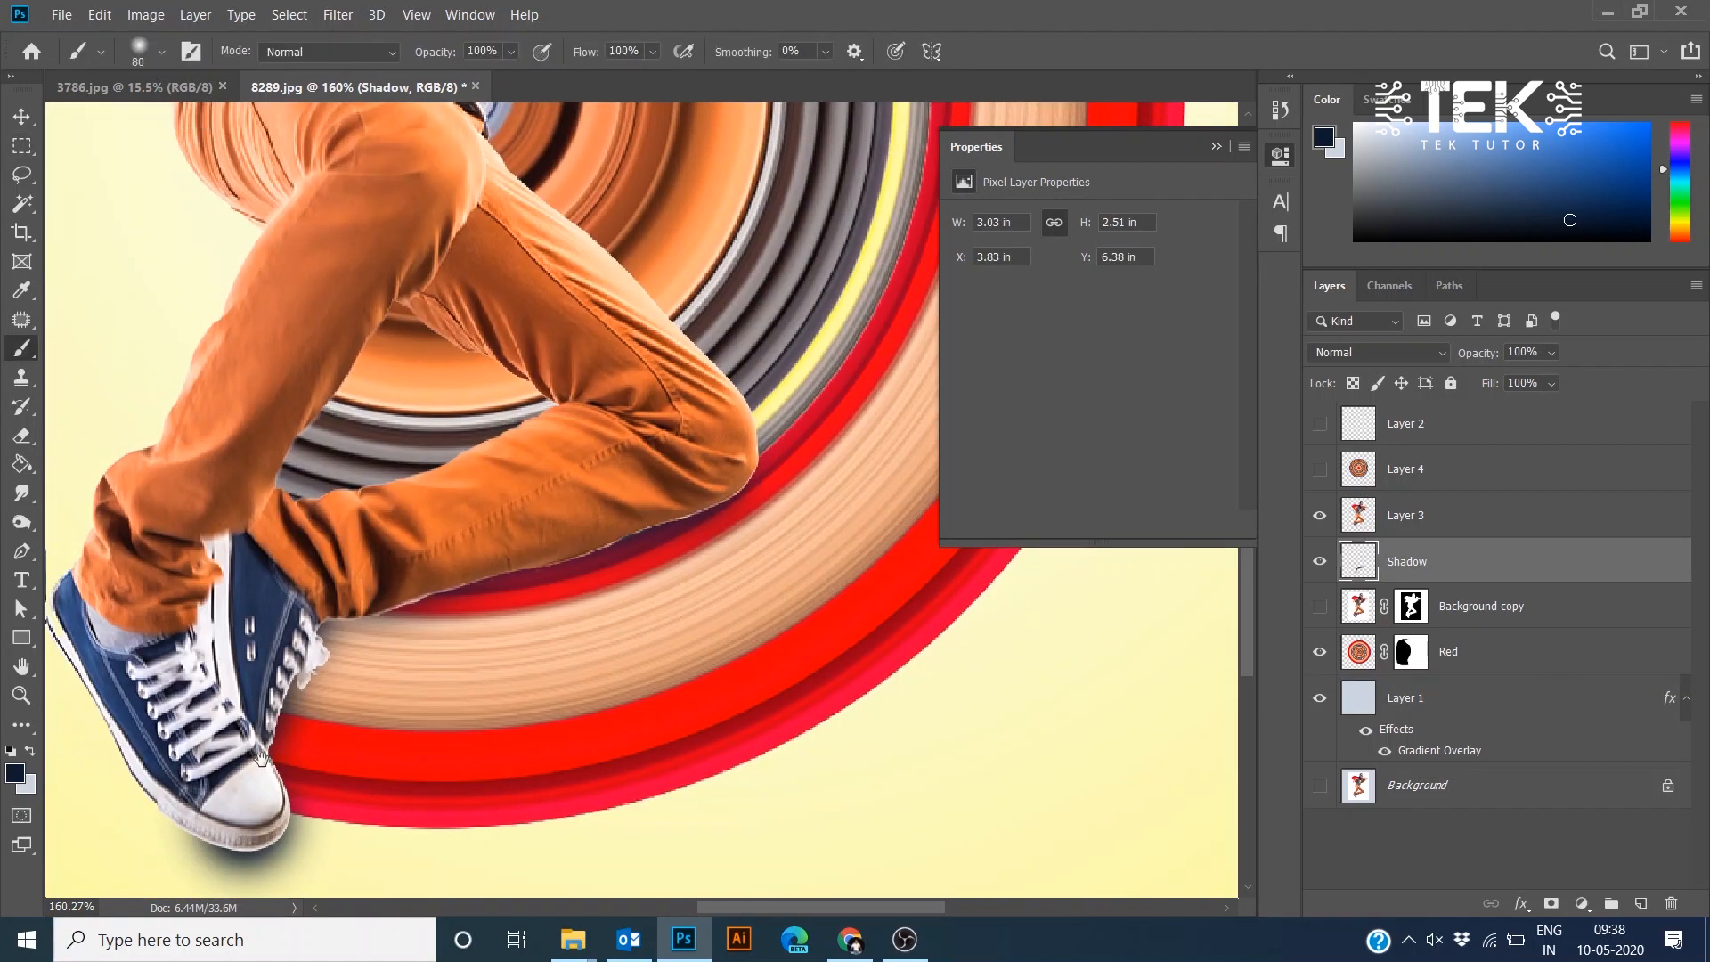
pyautogui.moveTo(291, 796)
pyautogui.mouseDown()
pyautogui.moveTo(321, 675)
pyautogui.moveTo(238, 706)
pyautogui.moveTo(187, 664)
pyautogui.moveTo(162, 597)
pyautogui.moveTo(168, 538)
pyautogui.mouseUp()
pyautogui.moveTo(316, 500)
pyautogui.mouseDown()
pyautogui.moveTo(332, 659)
pyautogui.moveTo(309, 623)
pyautogui.moveTo(381, 478)
pyautogui.moveTo(301, 623)
pyautogui.moveTo(409, 458)
pyautogui.moveTo(402, 431)
pyautogui.mouseUp()
pyautogui.moveTo(348, 472); pyautogui.dragTo(247, 780)
pyautogui.moveTo(409, 557)
pyautogui.mouseDown()
pyautogui.moveTo(424, 439)
pyautogui.moveTo(476, 306)
pyautogui.moveTo(279, 559)
pyautogui.moveTo(405, 542)
pyautogui.moveTo(339, 568)
pyautogui.moveTo(499, 446)
pyautogui.moveTo(579, 419)
pyautogui.moveTo(704, 329)
pyautogui.moveTo(592, 330)
pyautogui.moveTo(757, 289)
pyautogui.mouseUp()
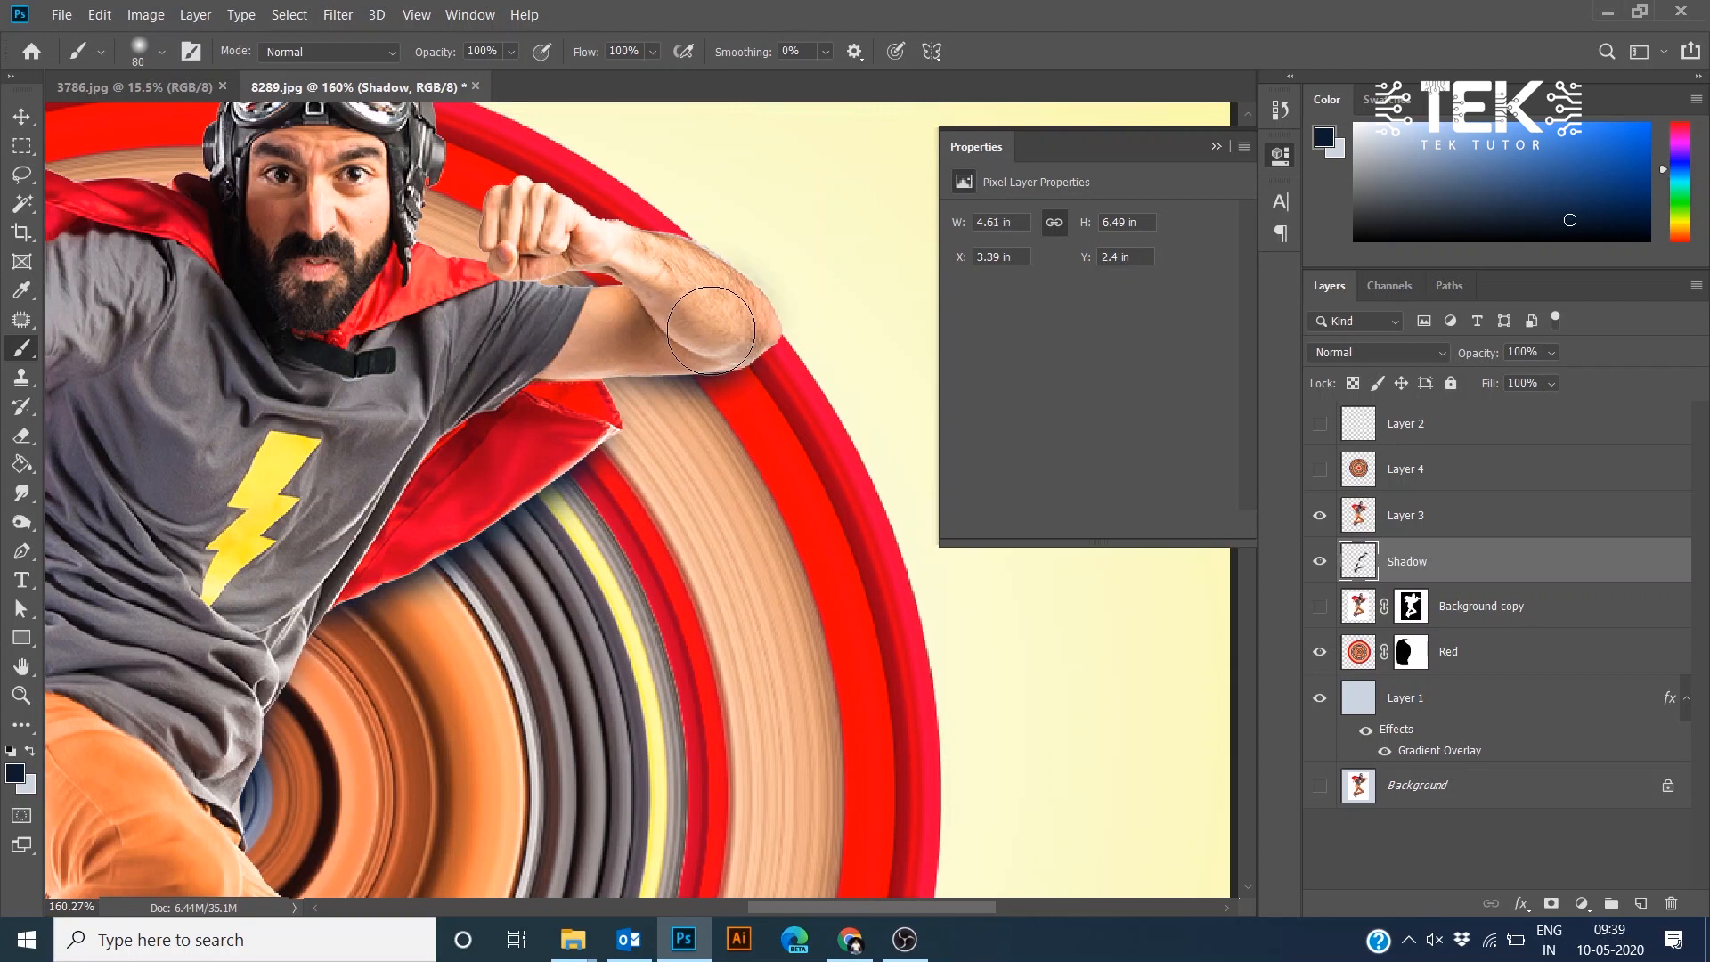
# - Paint soft shadow on the Shadow layer beneath the hero's arms, fist and cape
pyautogui.moveTo(310, 292); pyautogui.dragTo(595, 390)
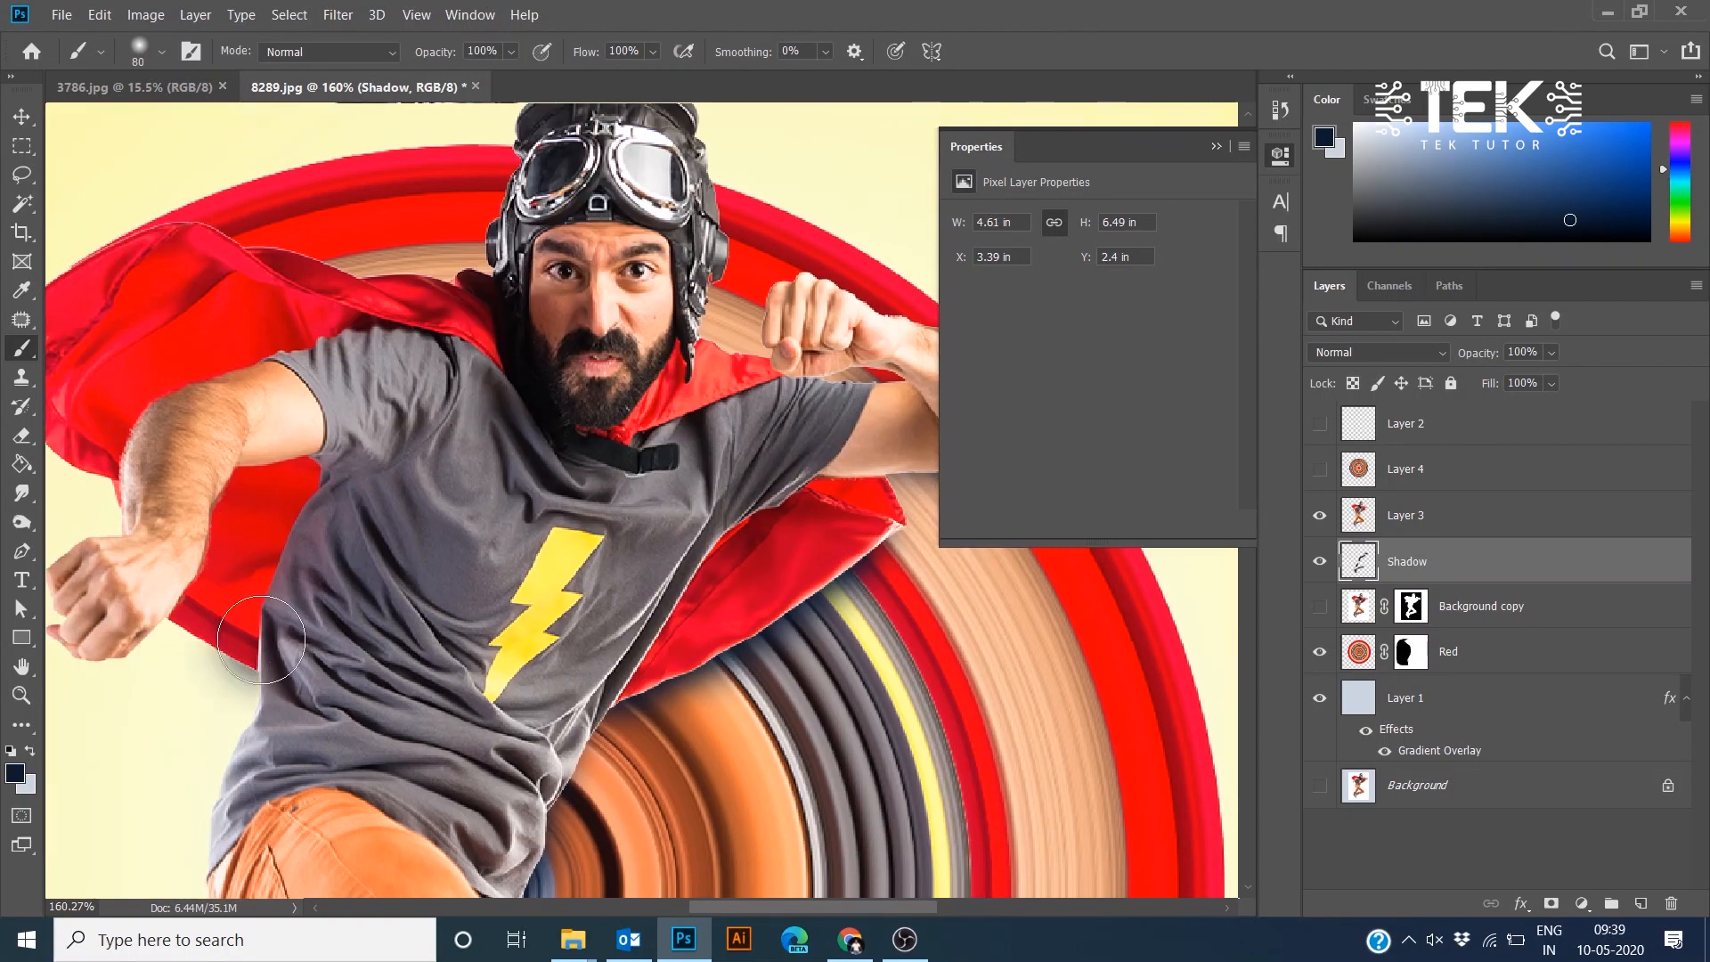
pyautogui.moveTo(281, 663); pyautogui.dragTo(198, 589)
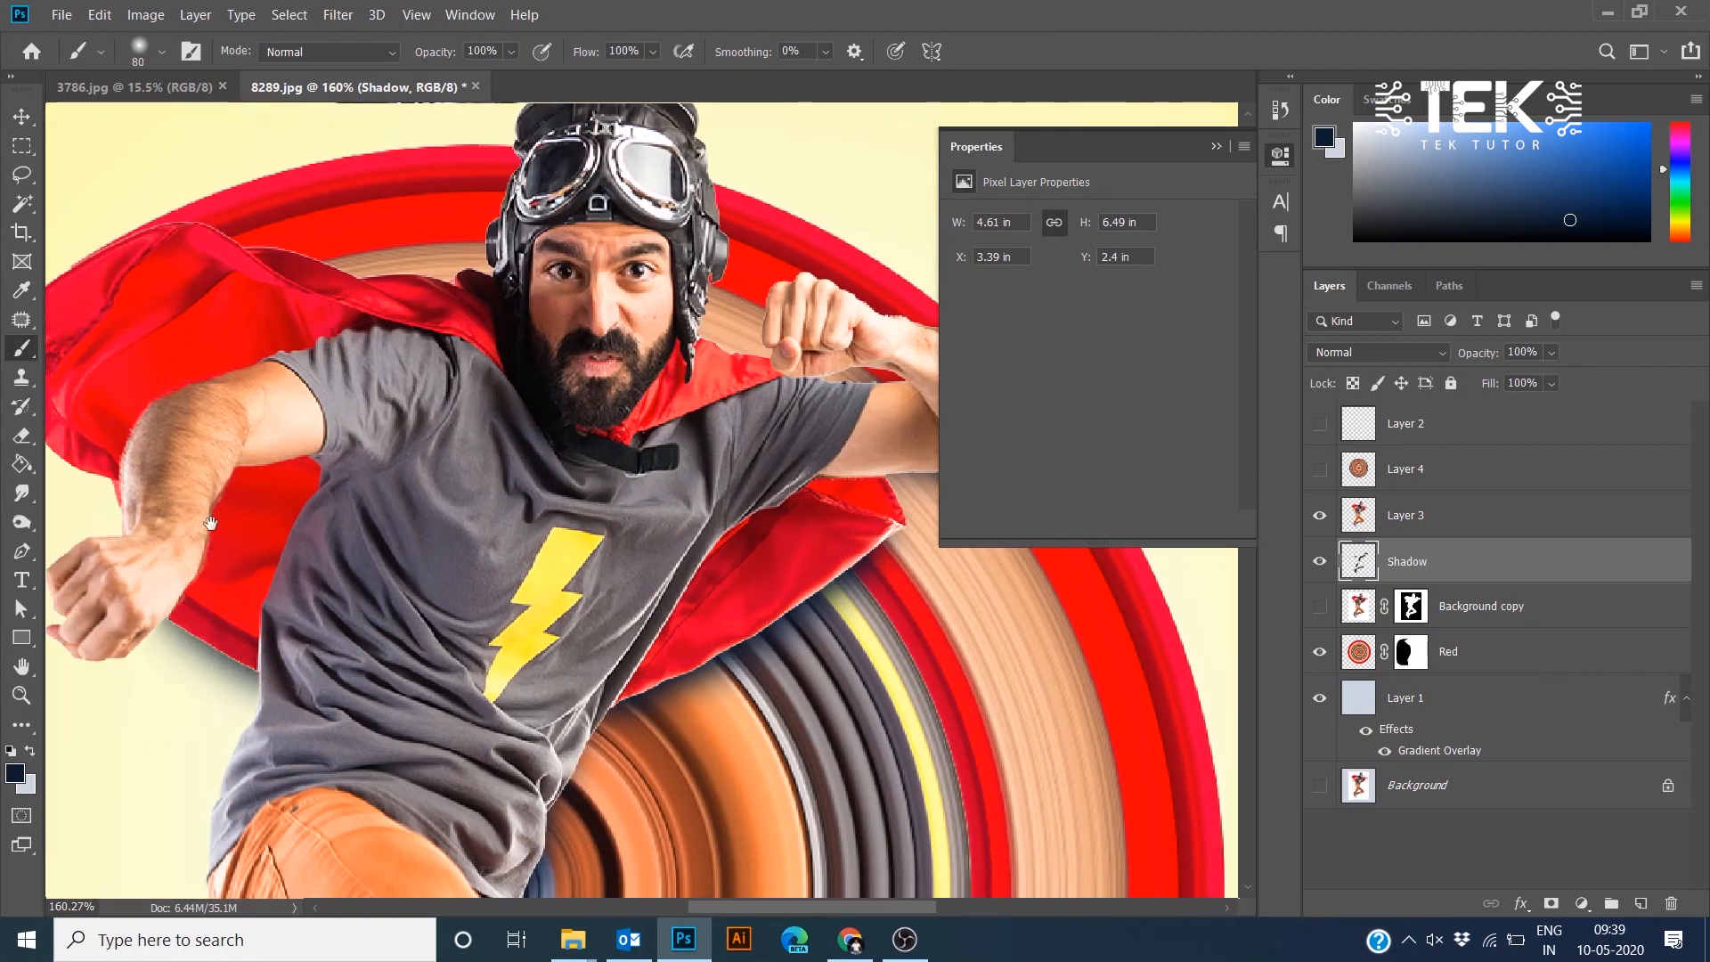
pyautogui.moveTo(211, 522)
pyautogui.mouseDown()
pyautogui.moveTo(355, 647)
pyautogui.moveTo(166, 511)
pyautogui.mouseUp()
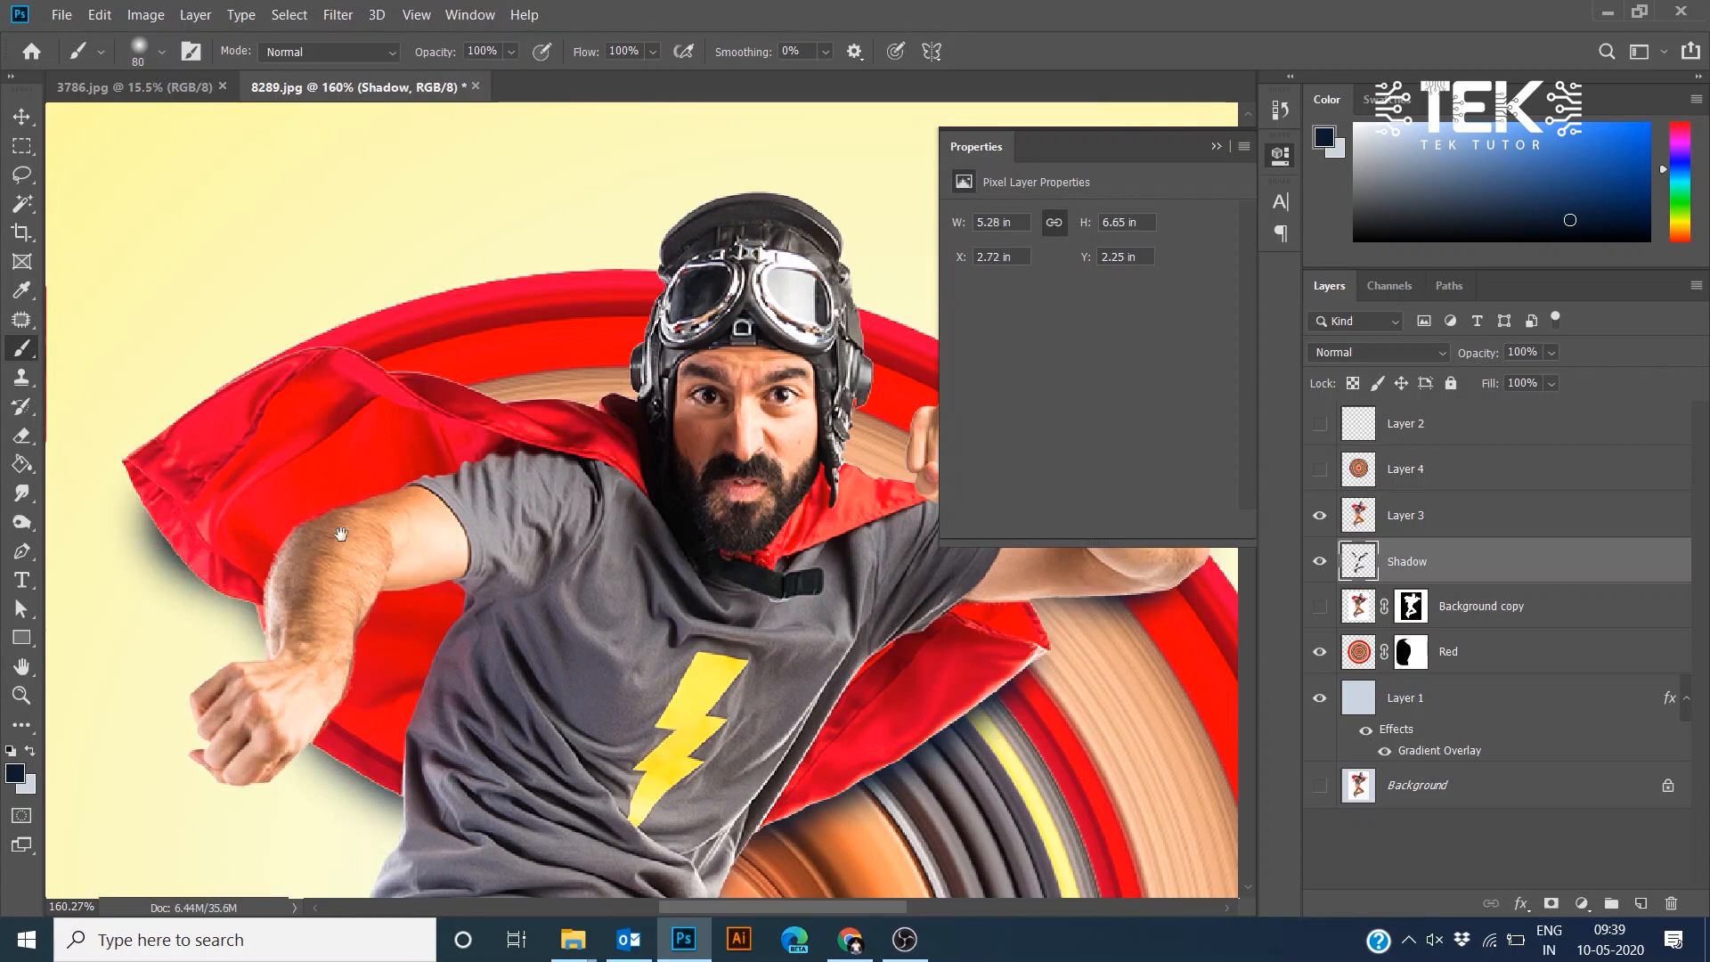
pyautogui.moveTo(342, 534)
pyautogui.mouseDown()
pyautogui.moveTo(478, 481)
pyautogui.moveTo(465, 340)
pyautogui.mouseUp()
pyautogui.moveTo(420, 405)
pyautogui.mouseDown()
pyautogui.moveTo(412, 533)
pyautogui.moveTo(371, 548)
pyautogui.mouseUp()
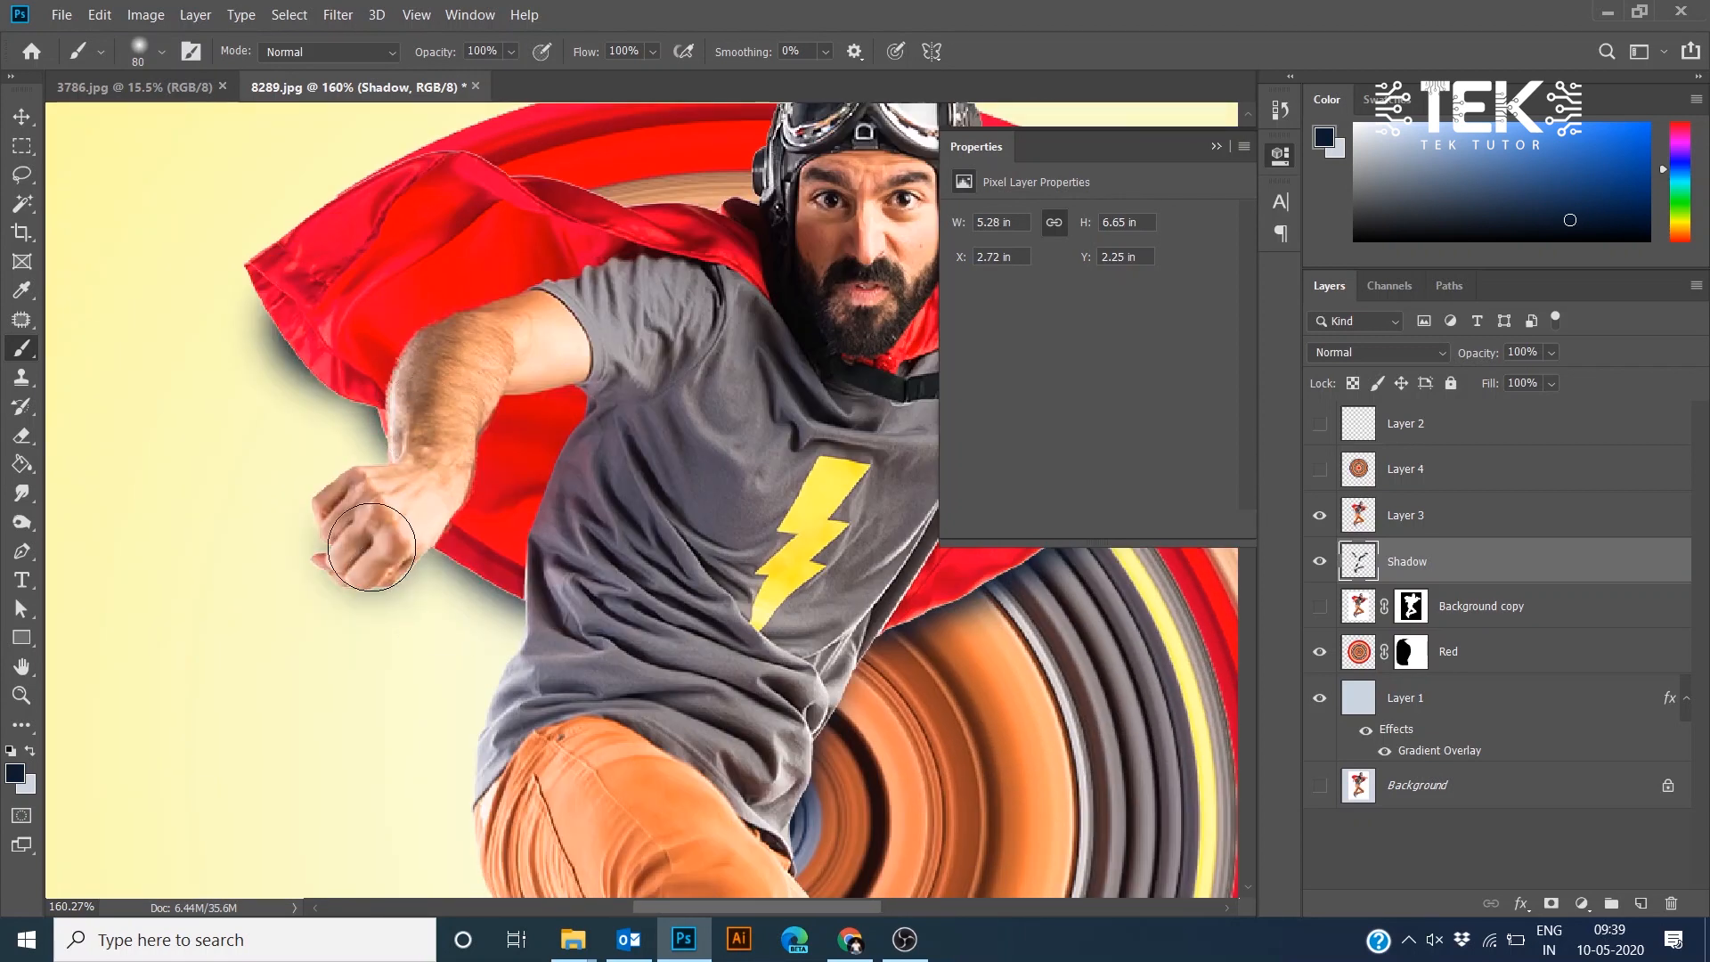
pyautogui.scroll(-5, 607, 673)
pyautogui.moveTo(730, 628)
pyautogui.mouseDown()
pyautogui.moveTo(418, 376)
pyautogui.moveTo(568, 353)
pyautogui.mouseUp()
pyautogui.scroll(-3, 642, 554)
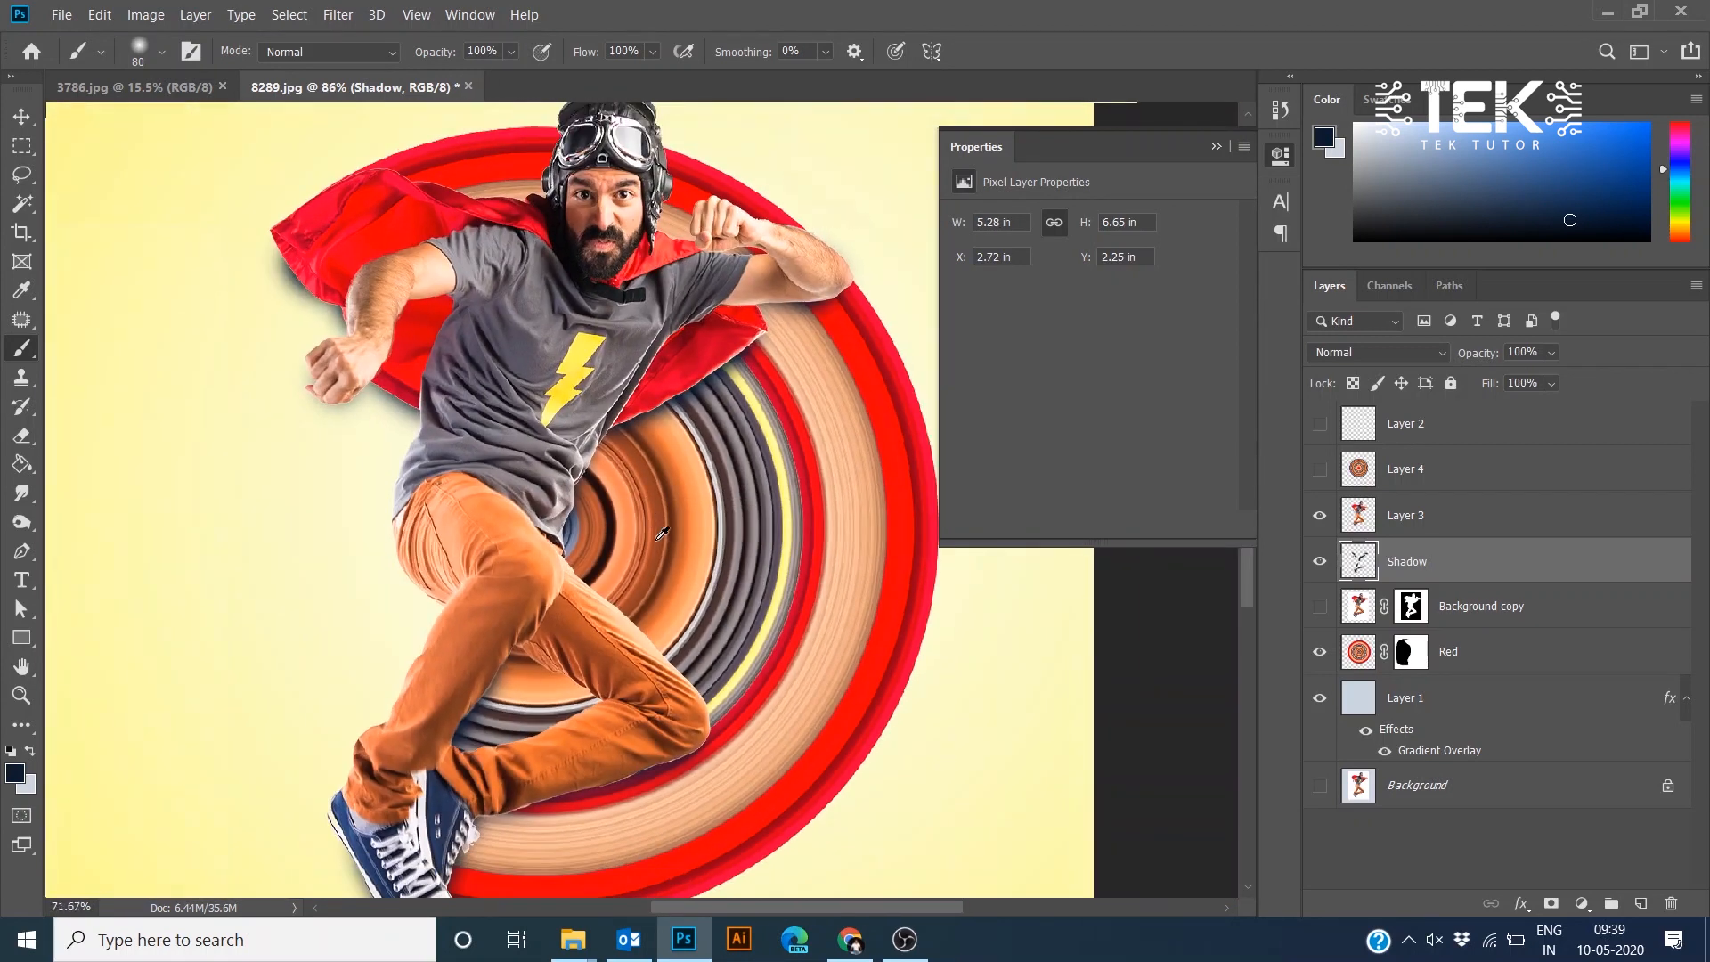
pyautogui.moveTo(649, 569); pyautogui.dragTo(639, 445)
# - Set the Shadow layer's blend mode to Multiply and its opacity to 73%
pyautogui.click(1377, 353)
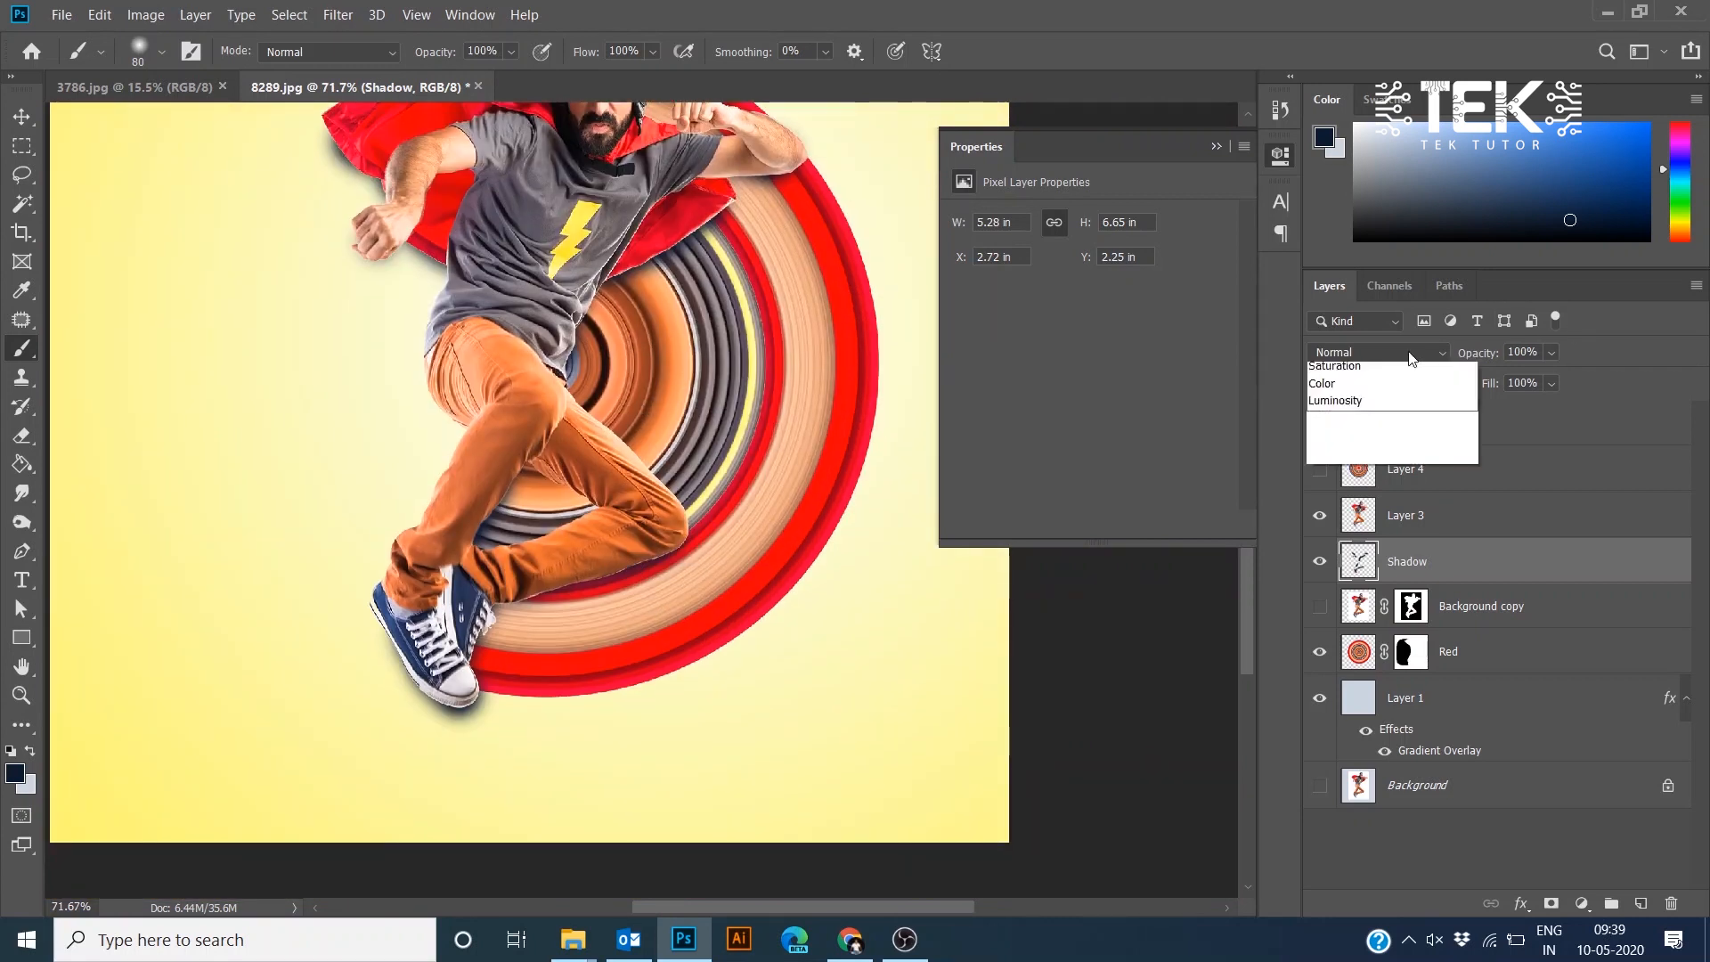
pyautogui.click(1365, 437)
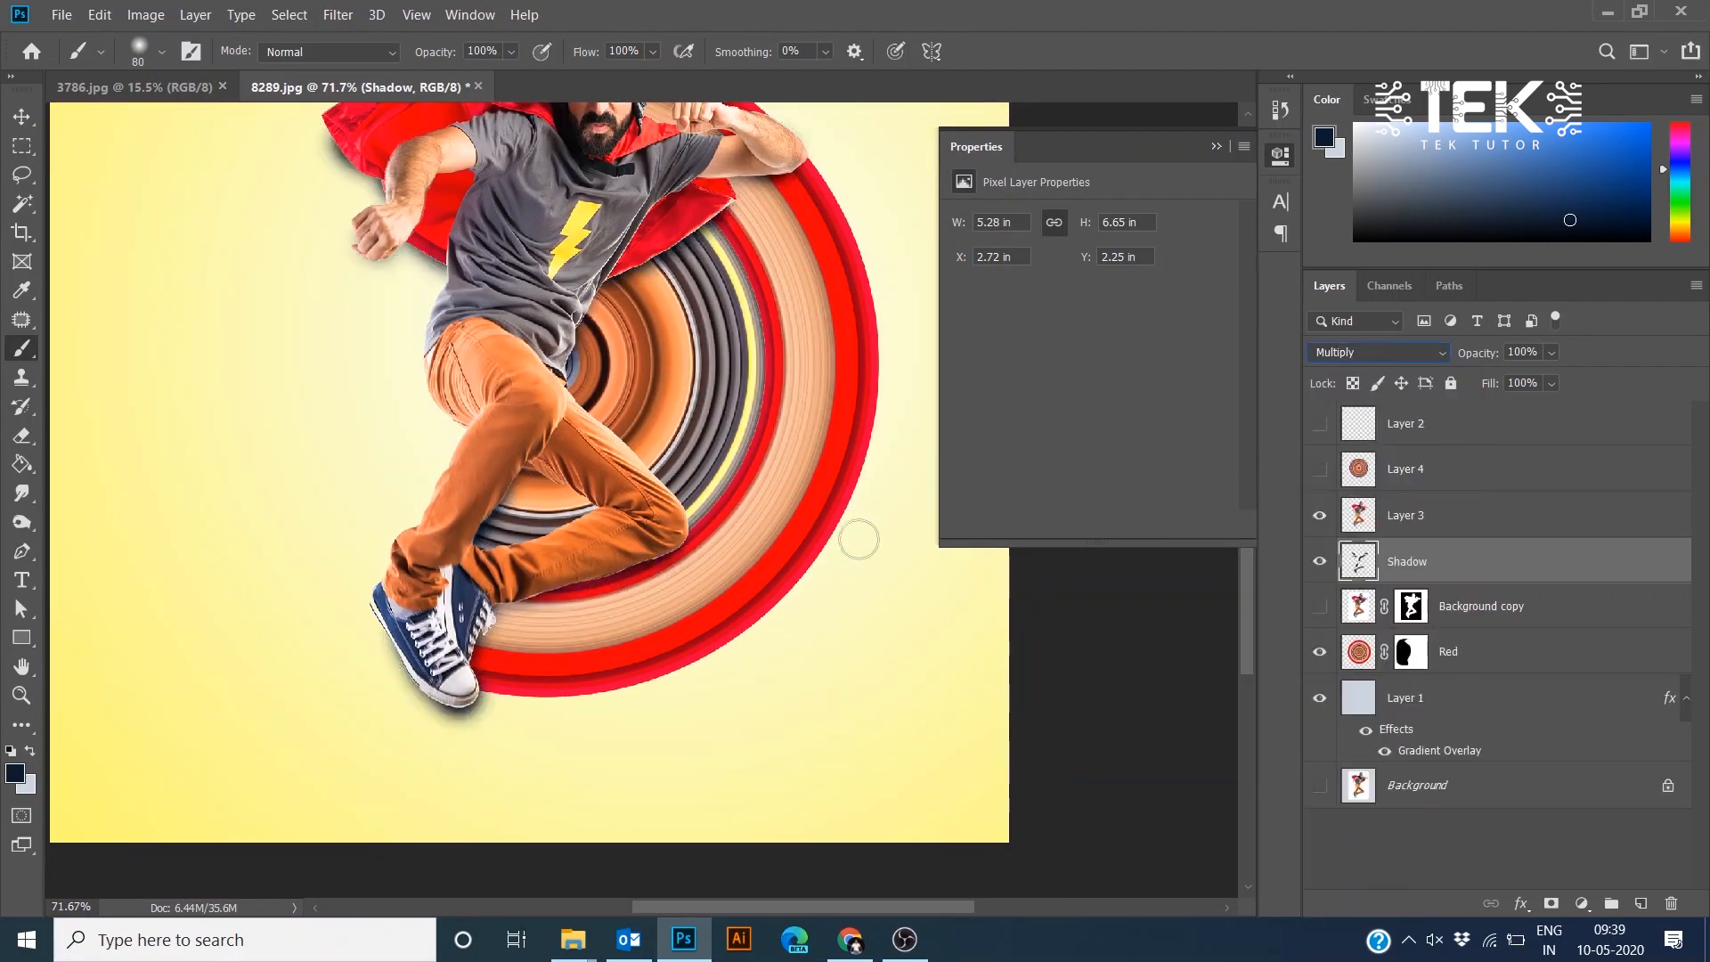
pyautogui.click(1553, 354)
pyautogui.moveTo(1550, 386); pyautogui.dragTo(1544, 389)
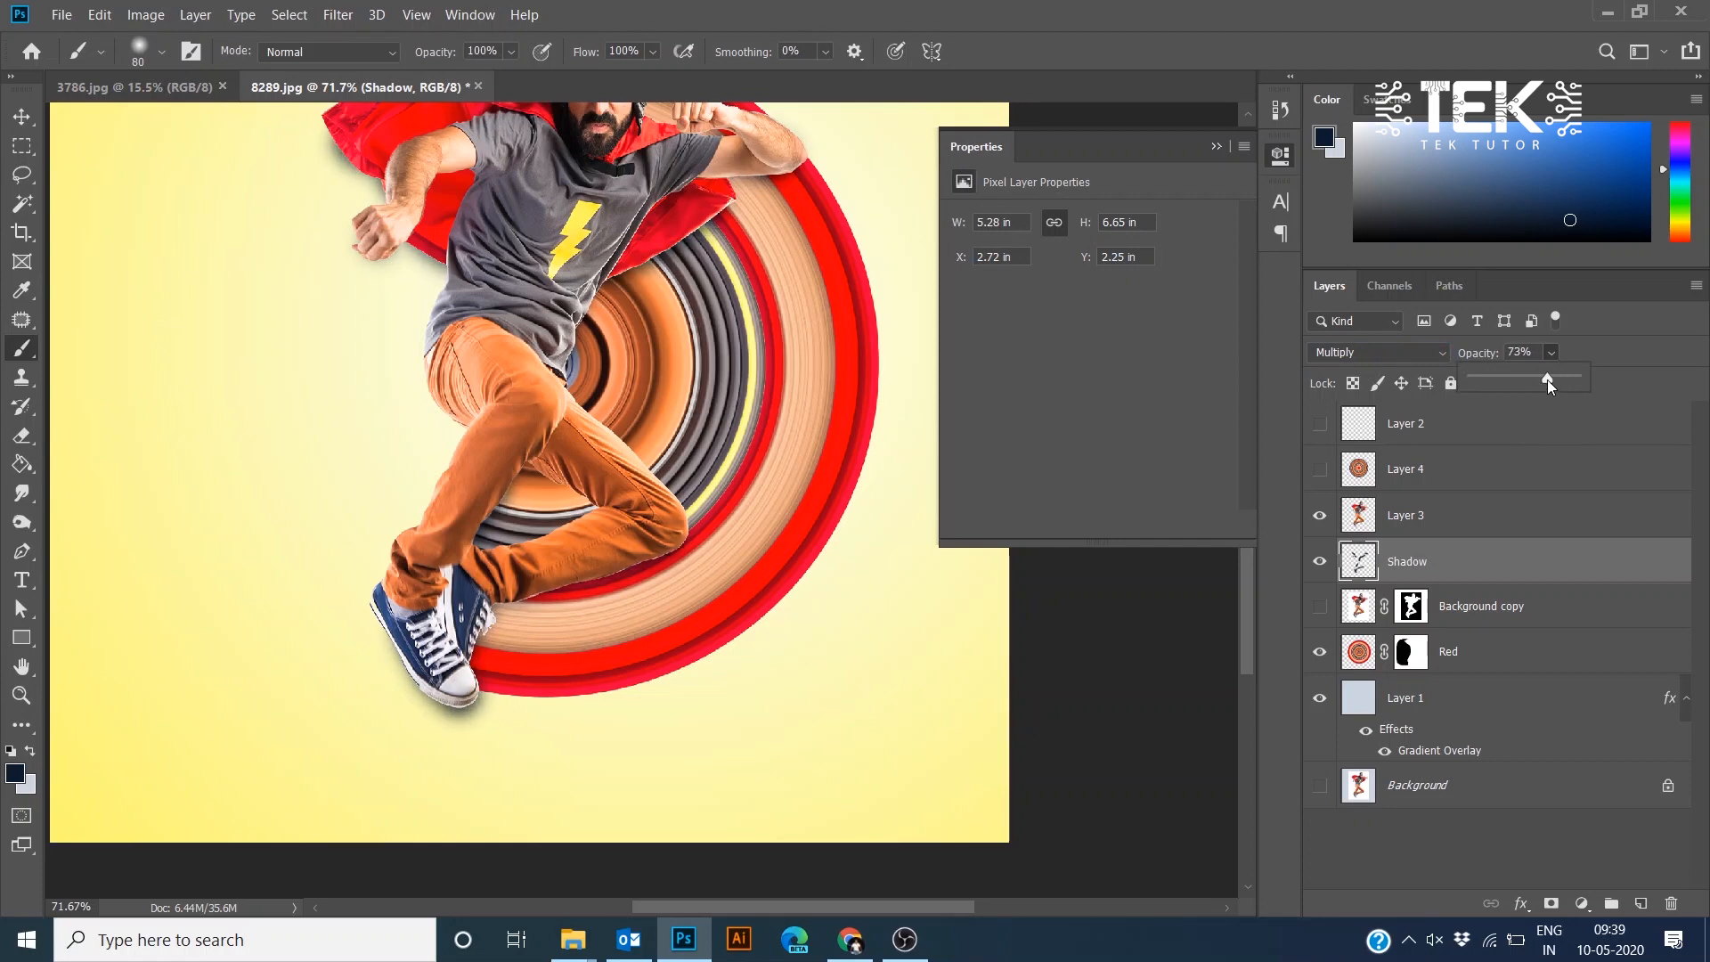
# - Touch up the shadow strokes around the hero's lower body on the Shadow layer
pyautogui.click(673, 441)
pyautogui.moveTo(885, 533); pyautogui.dragTo(792, 562)
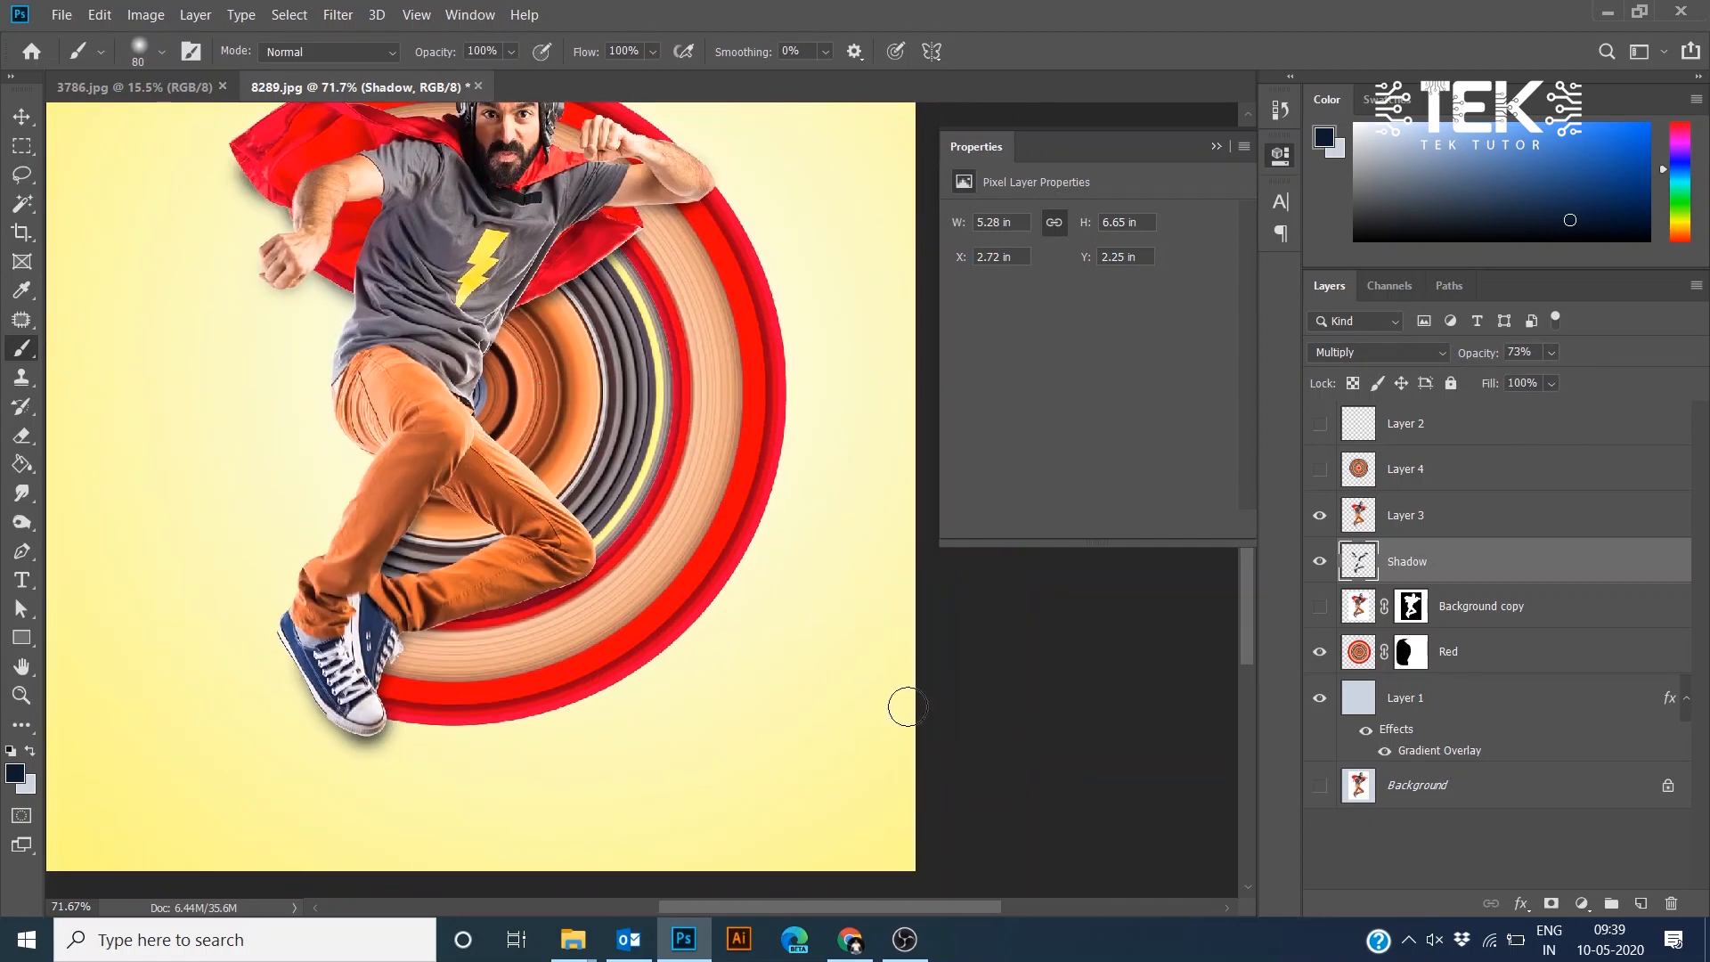
pyautogui.moveTo(972, 667); pyautogui.dragTo(955, 775)
pyautogui.moveTo(690, 632)
pyautogui.mouseDown()
pyautogui.moveTo(714, 592)
pyautogui.moveTo(791, 582)
pyautogui.mouseUp()
pyautogui.scroll(5, 496, 374)
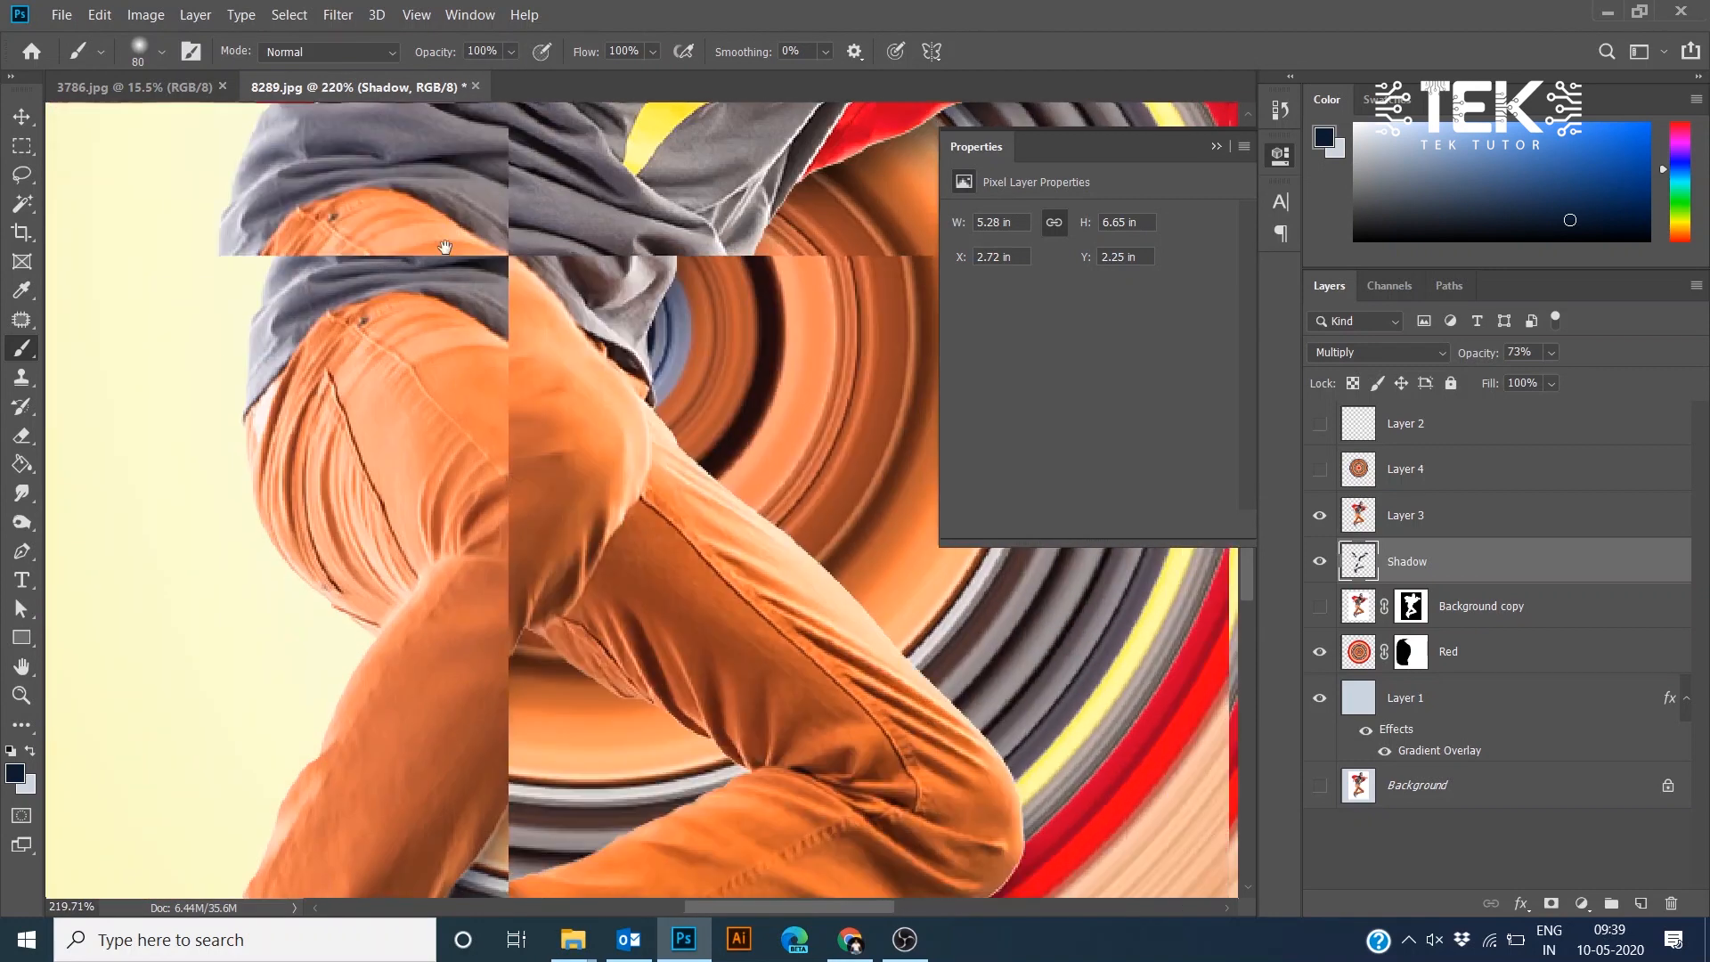
pyautogui.scroll(-4, 464, 335)
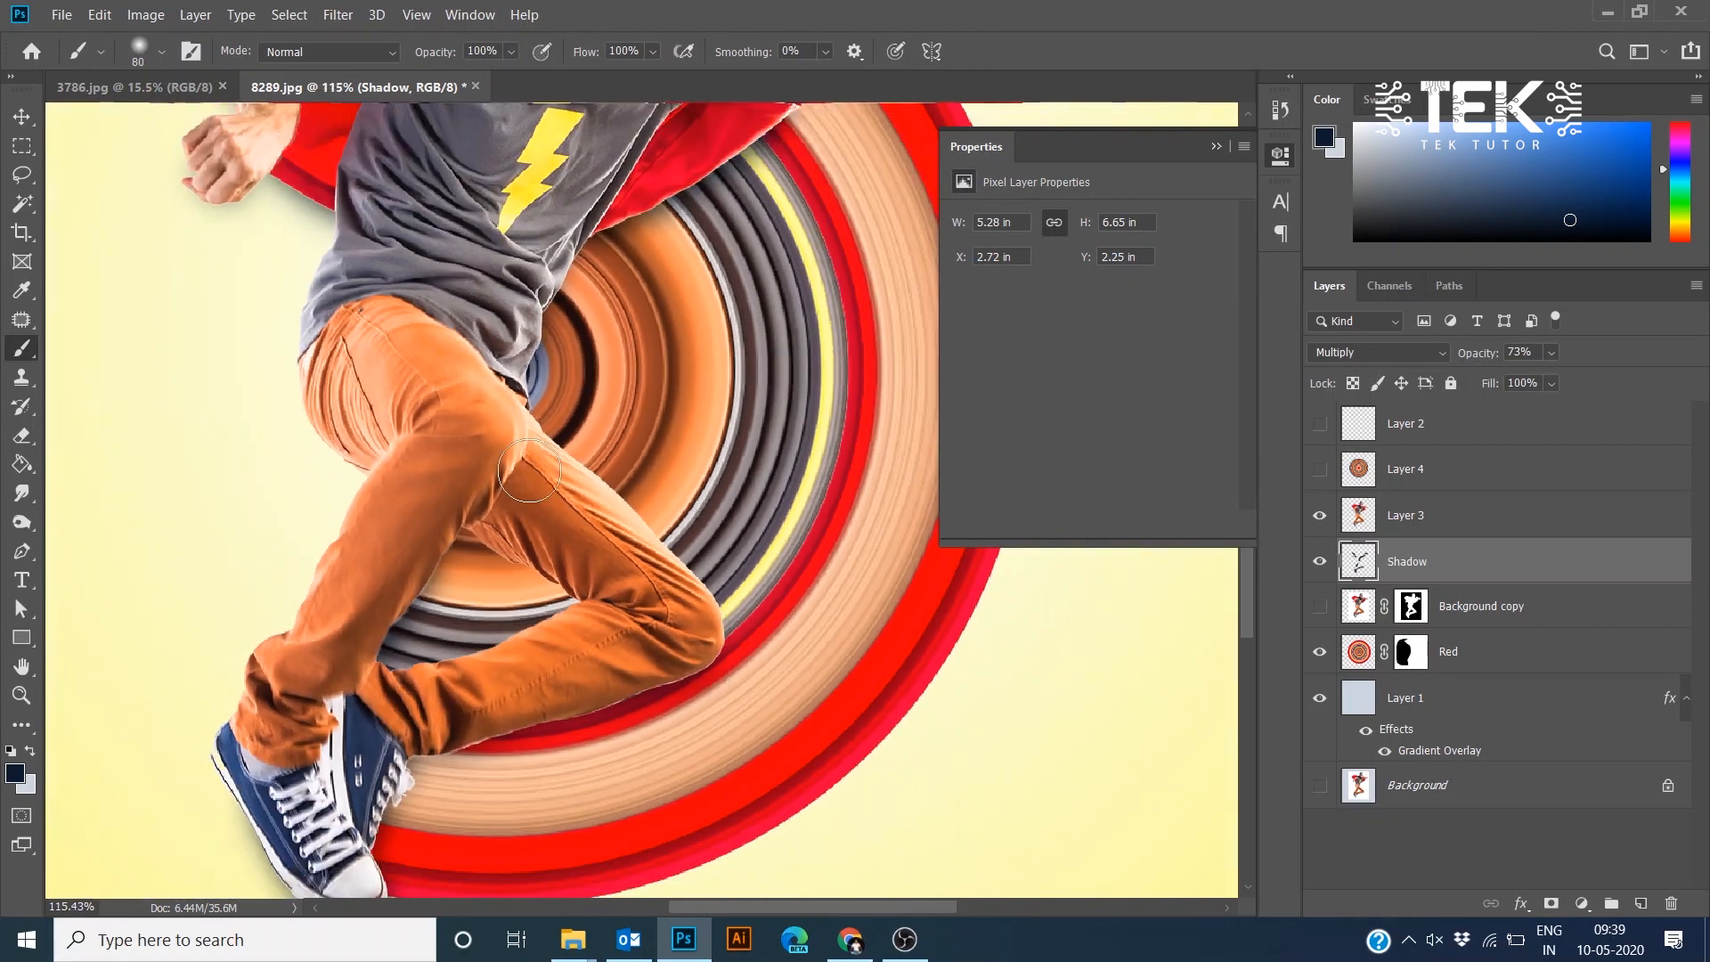
pyautogui.scroll(-4, 443, 549)
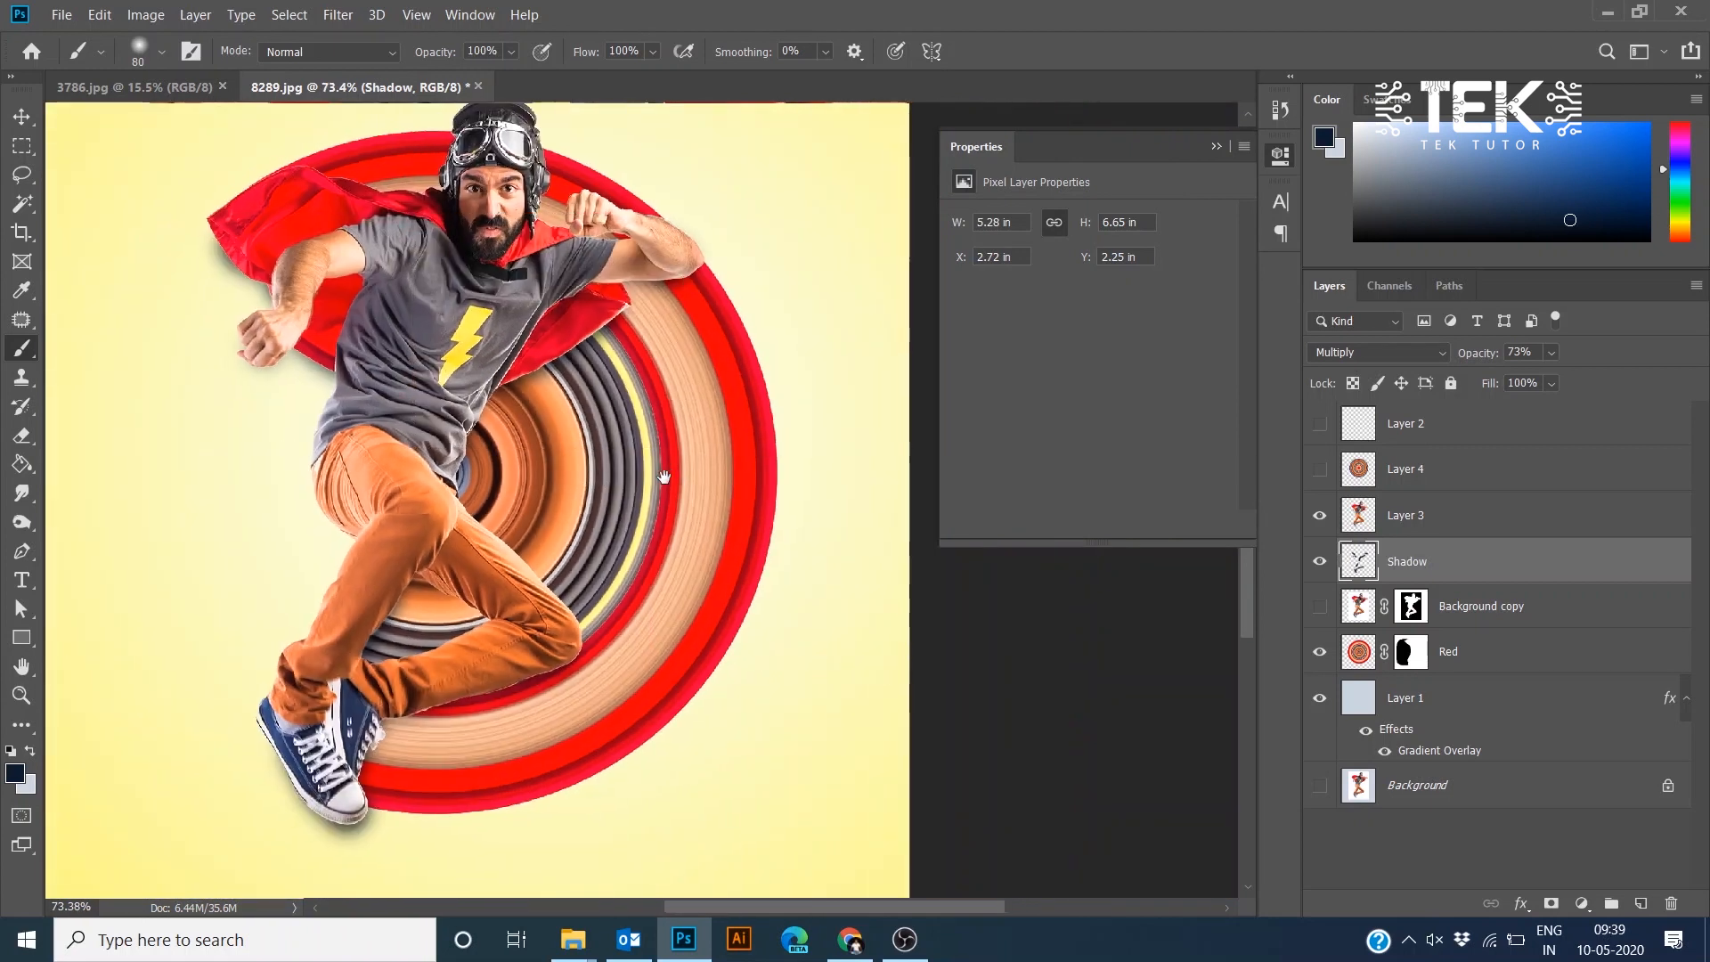
pyautogui.scroll(2, 690, 485)
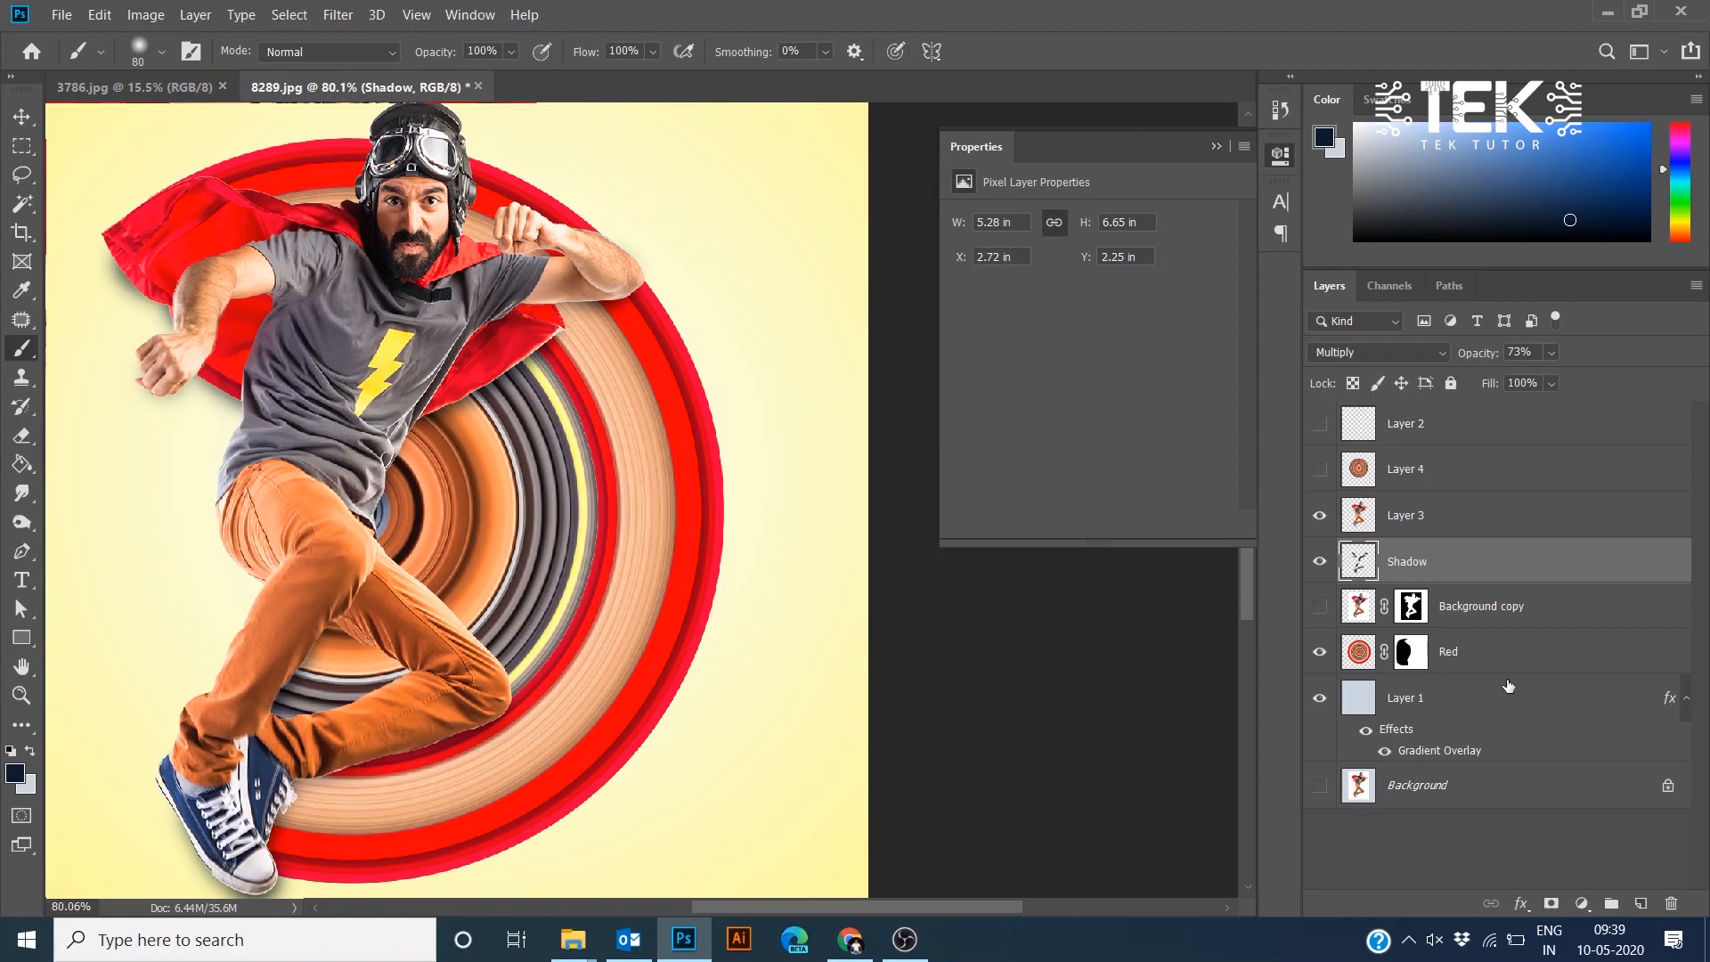
# - Duplicate the Red layer and try Darker Color and Vivid Light blend modes on the copy
pyautogui.click(1480, 656)
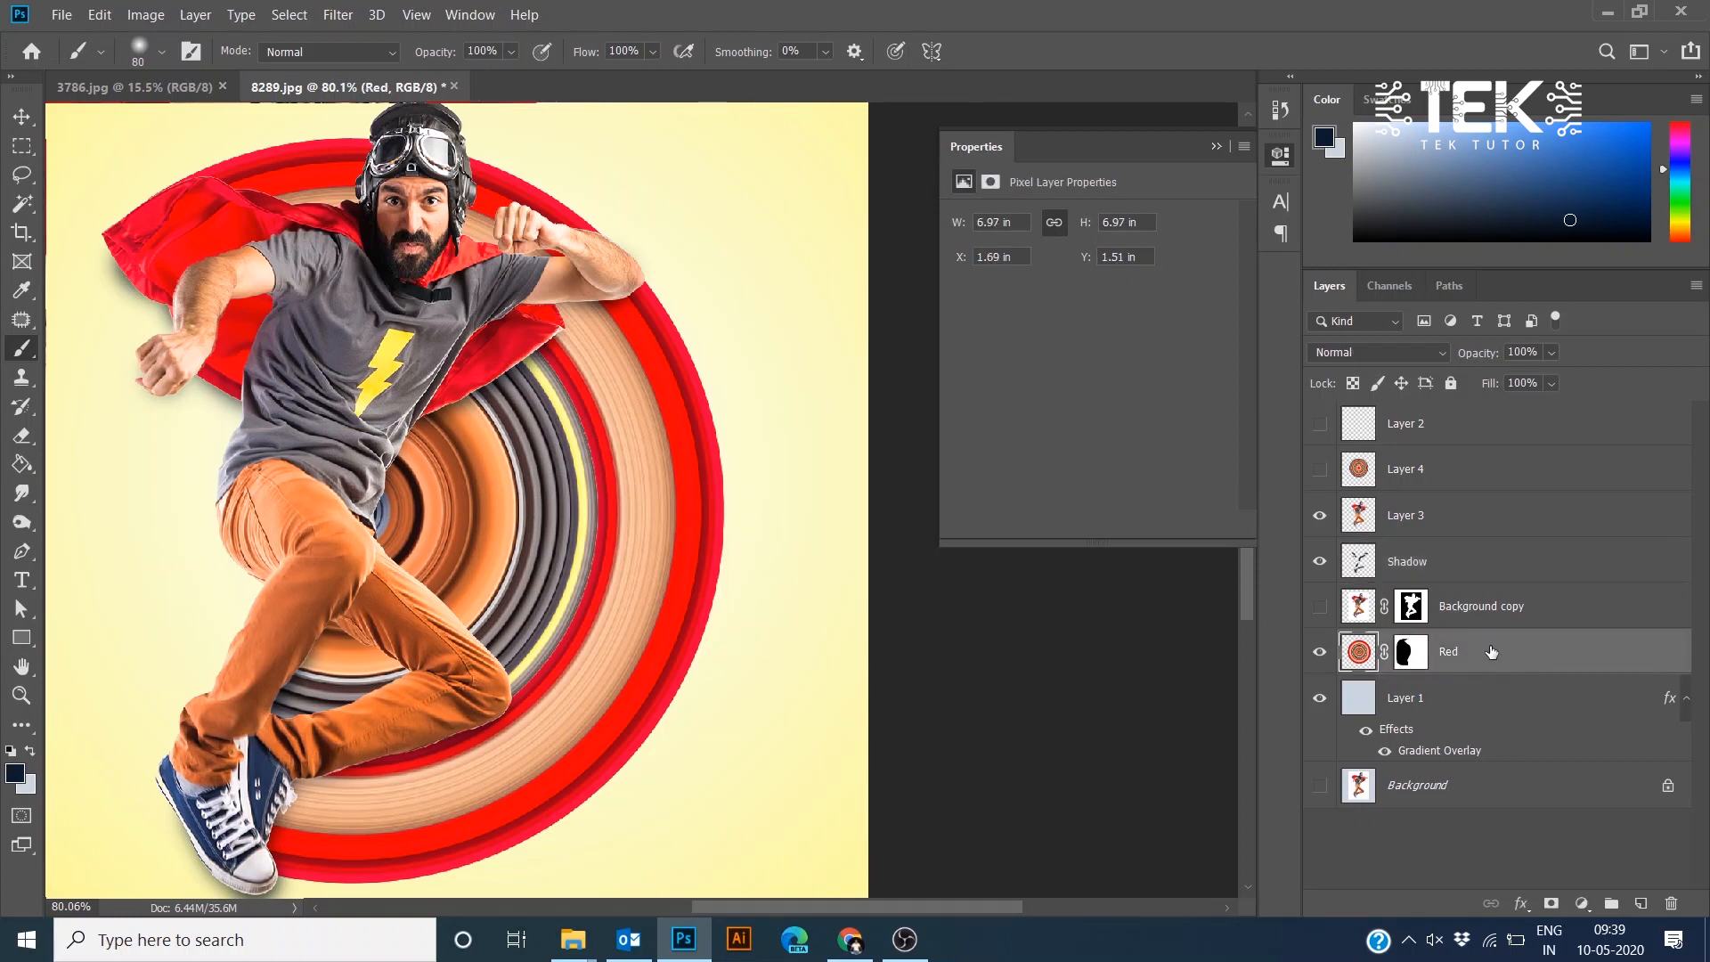
pyautogui.hotkey('ctrl', 'j')
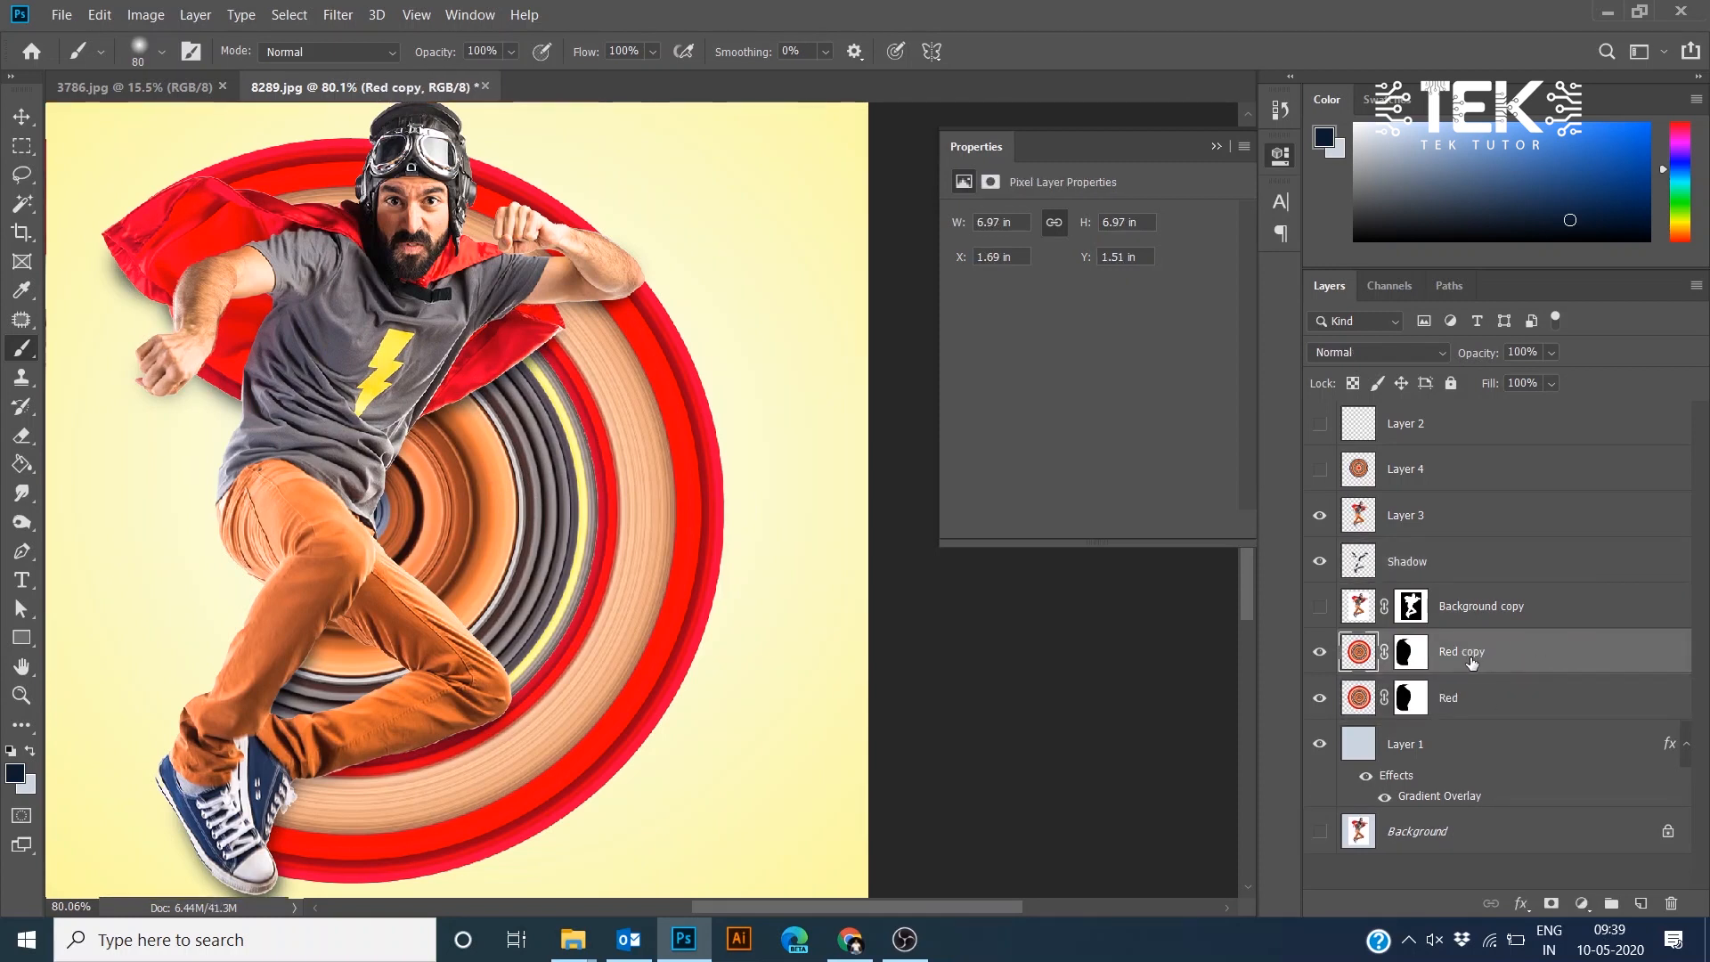
pyautogui.click(1381, 354)
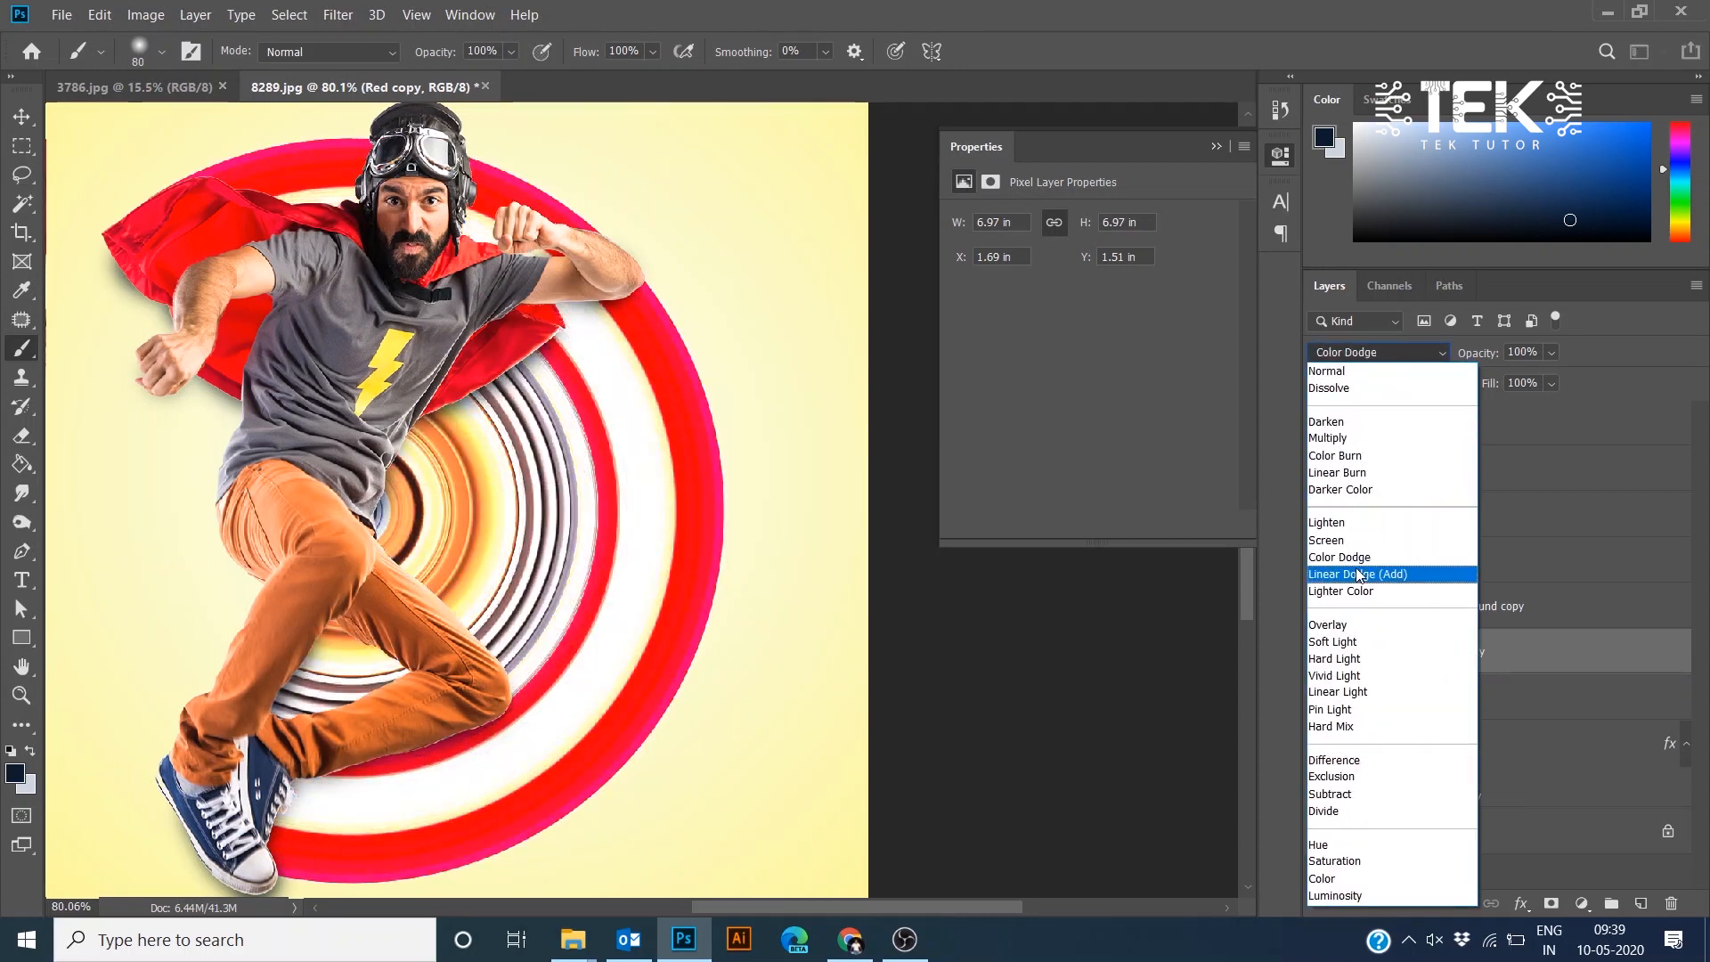
pyautogui.click(1355, 490)
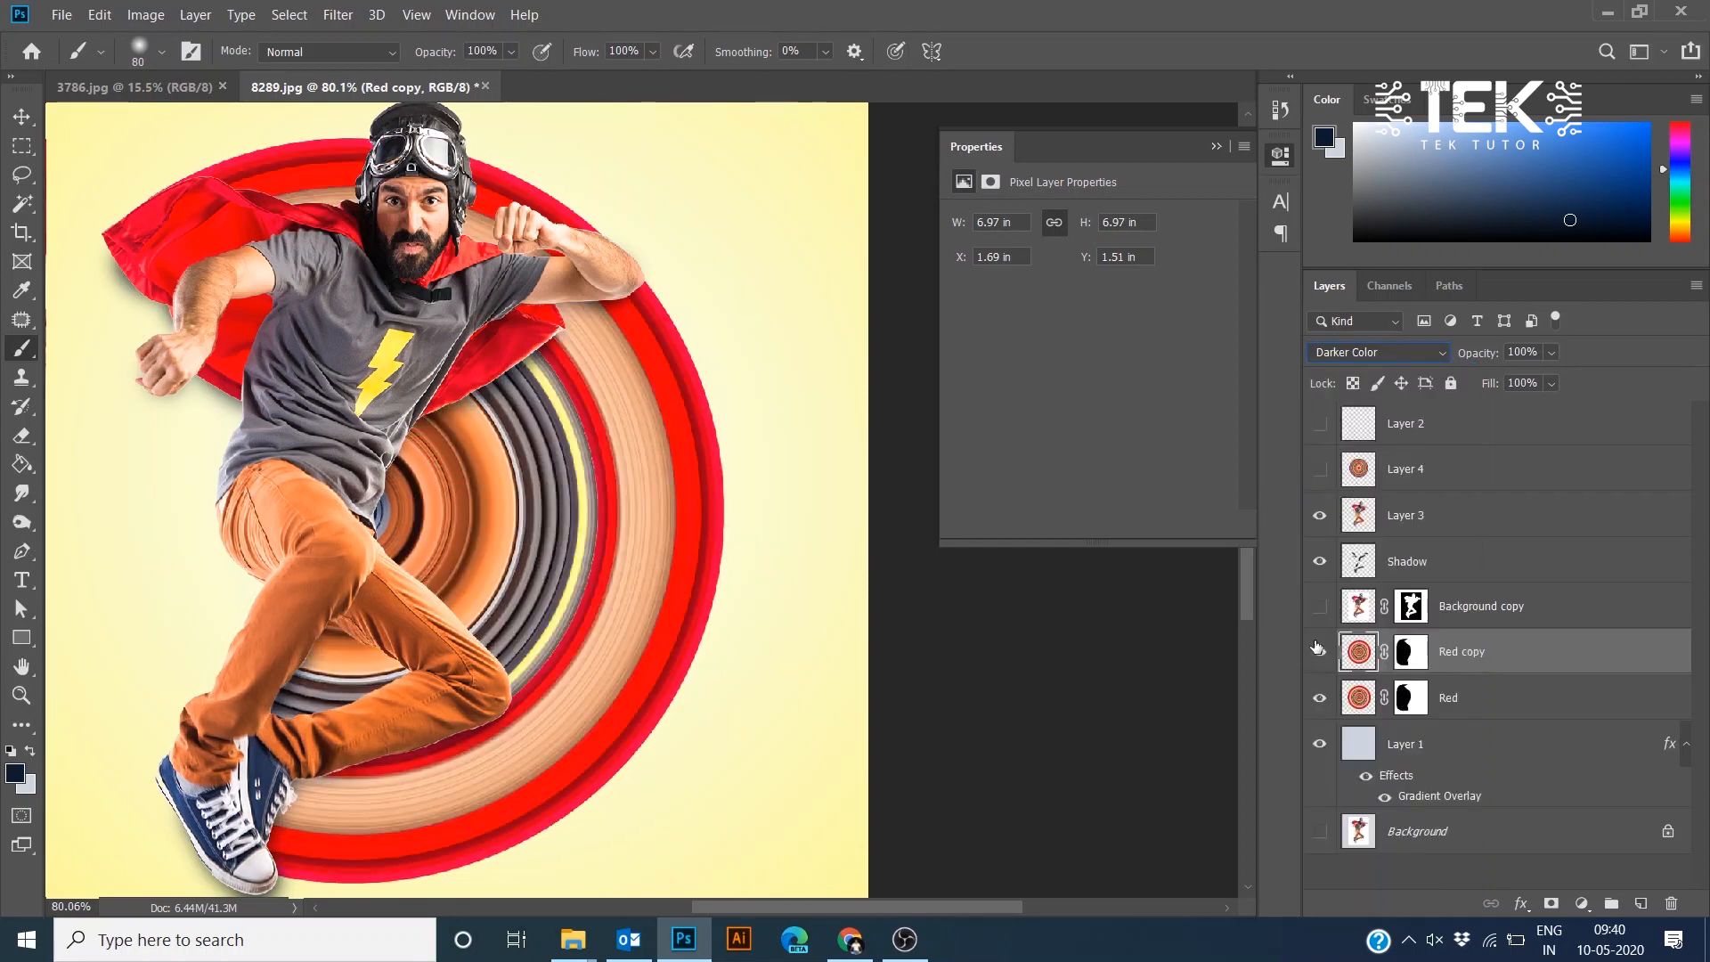
pyautogui.click(1395, 355)
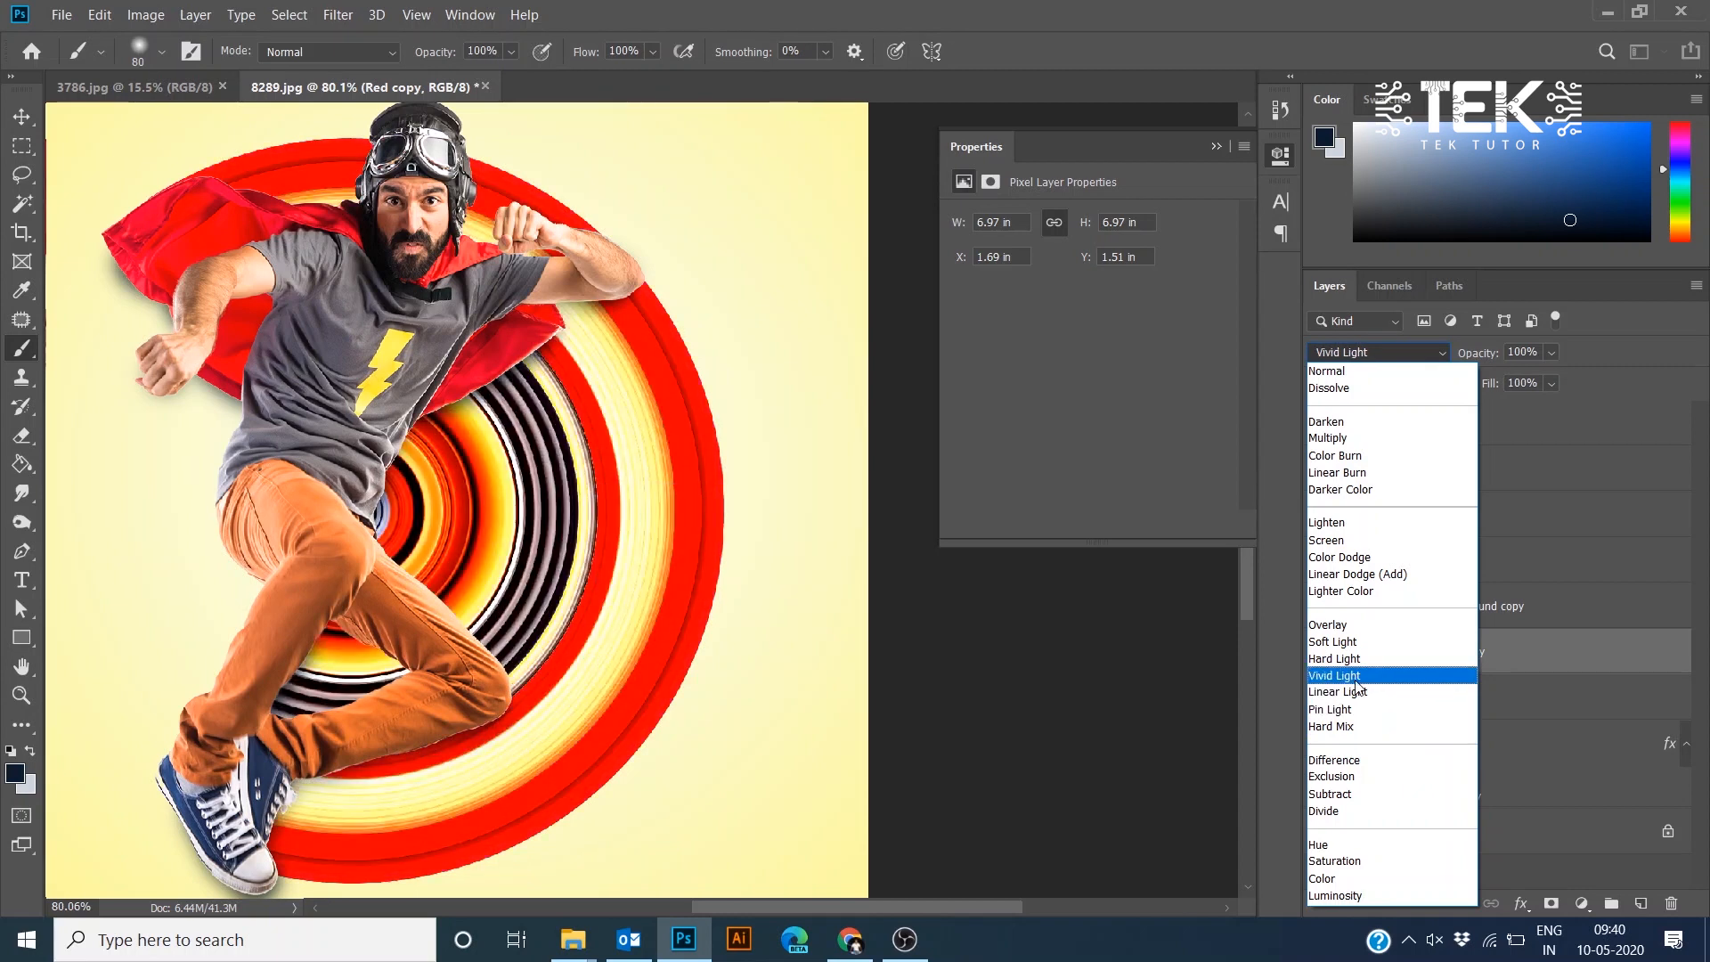
pyautogui.click(1356, 681)
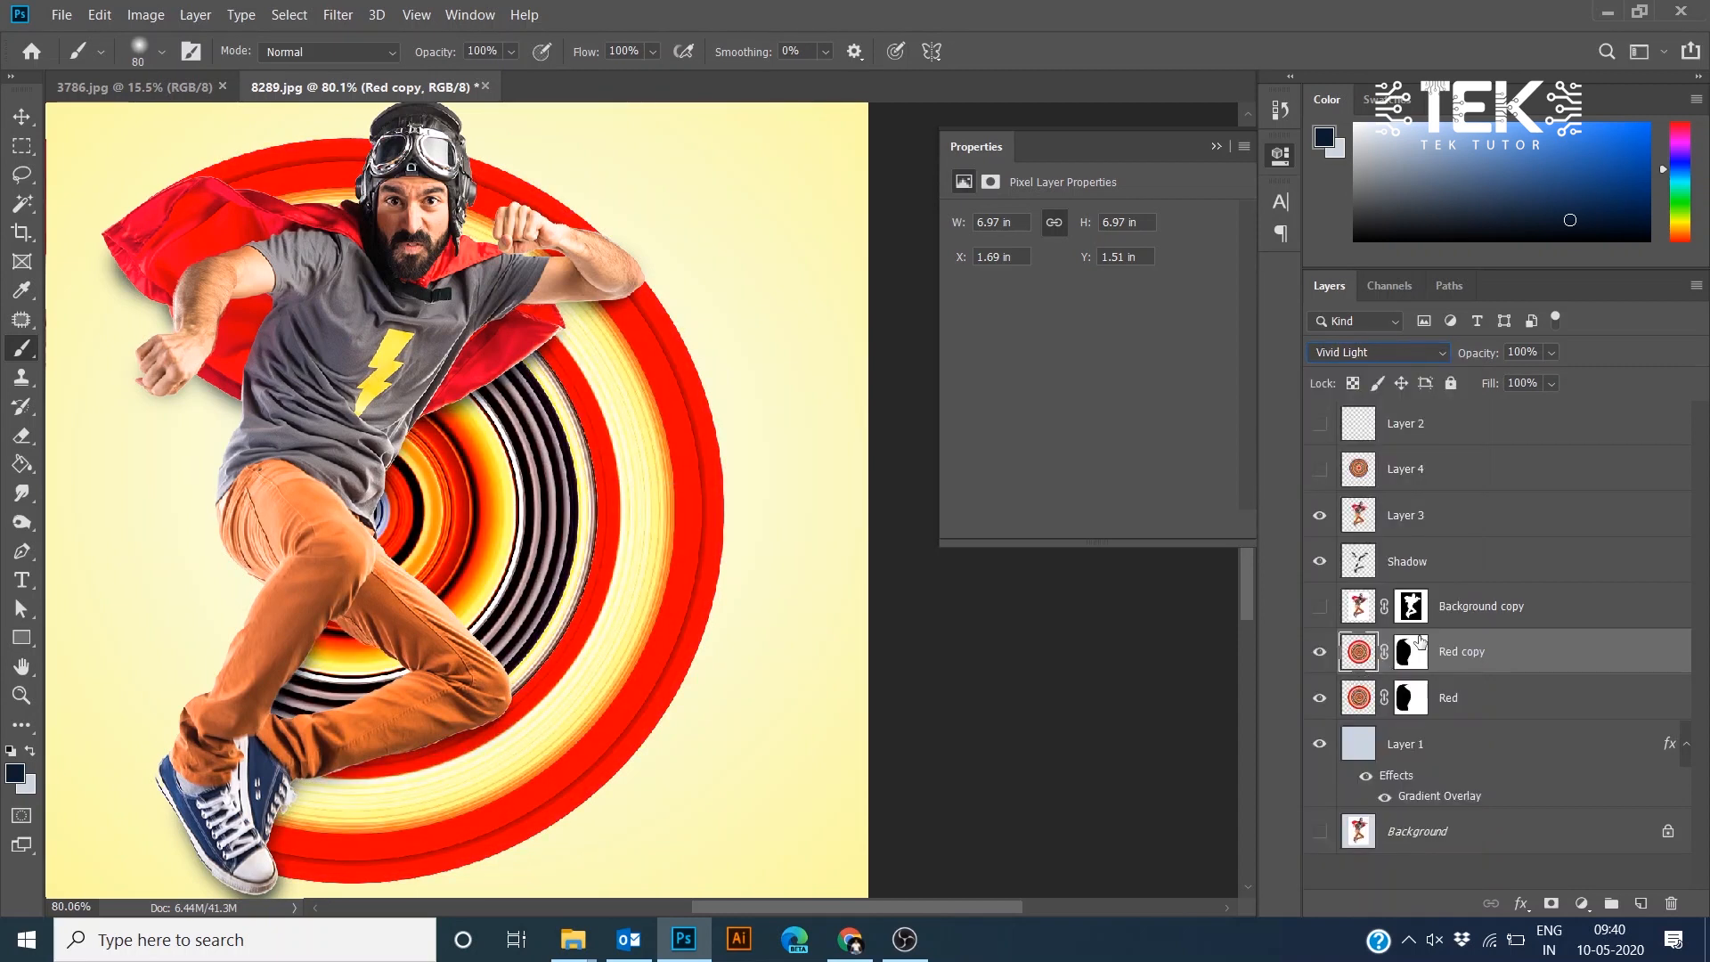
# - Paint black on the Red copy layer mask with a larger brush to hide the effect around the hero and lower right
pyautogui.click(1407, 659)
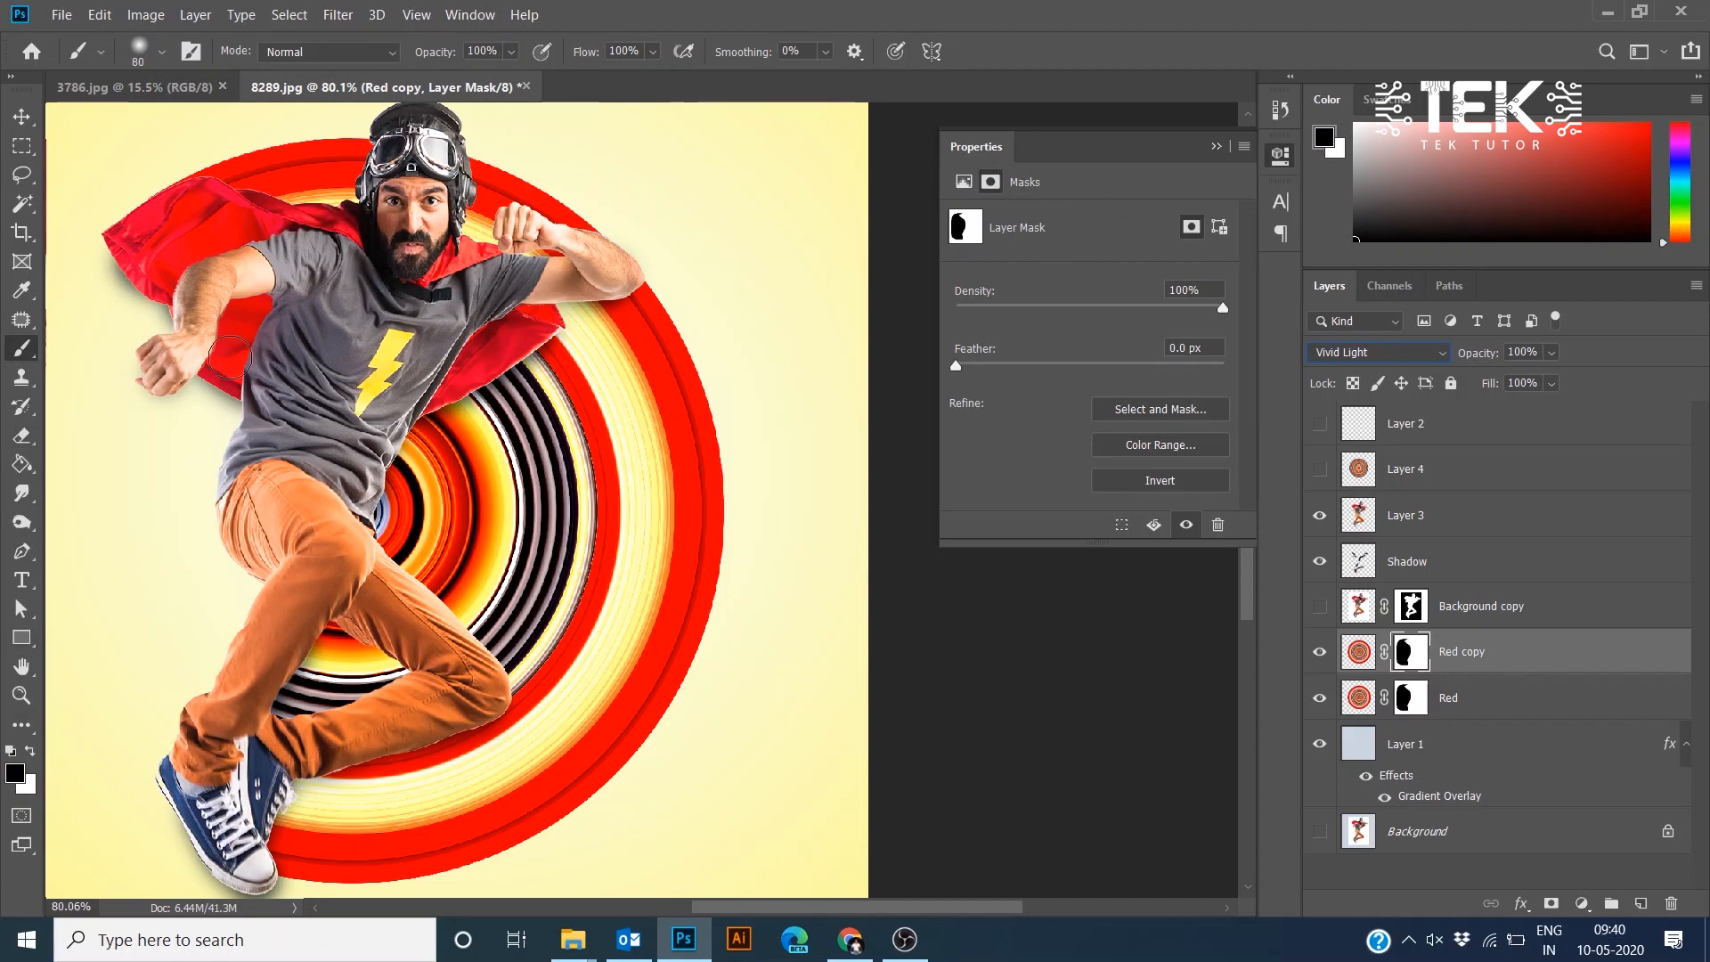
pyautogui.moveTo(412, 450)
pyautogui.mouseDown()
pyautogui.moveTo(479, 409)
pyautogui.moveTo(348, 373)
pyautogui.moveTo(555, 275)
pyautogui.moveTo(549, 224)
pyautogui.moveTo(310, 240)
pyautogui.moveTo(386, 214)
pyautogui.mouseUp()
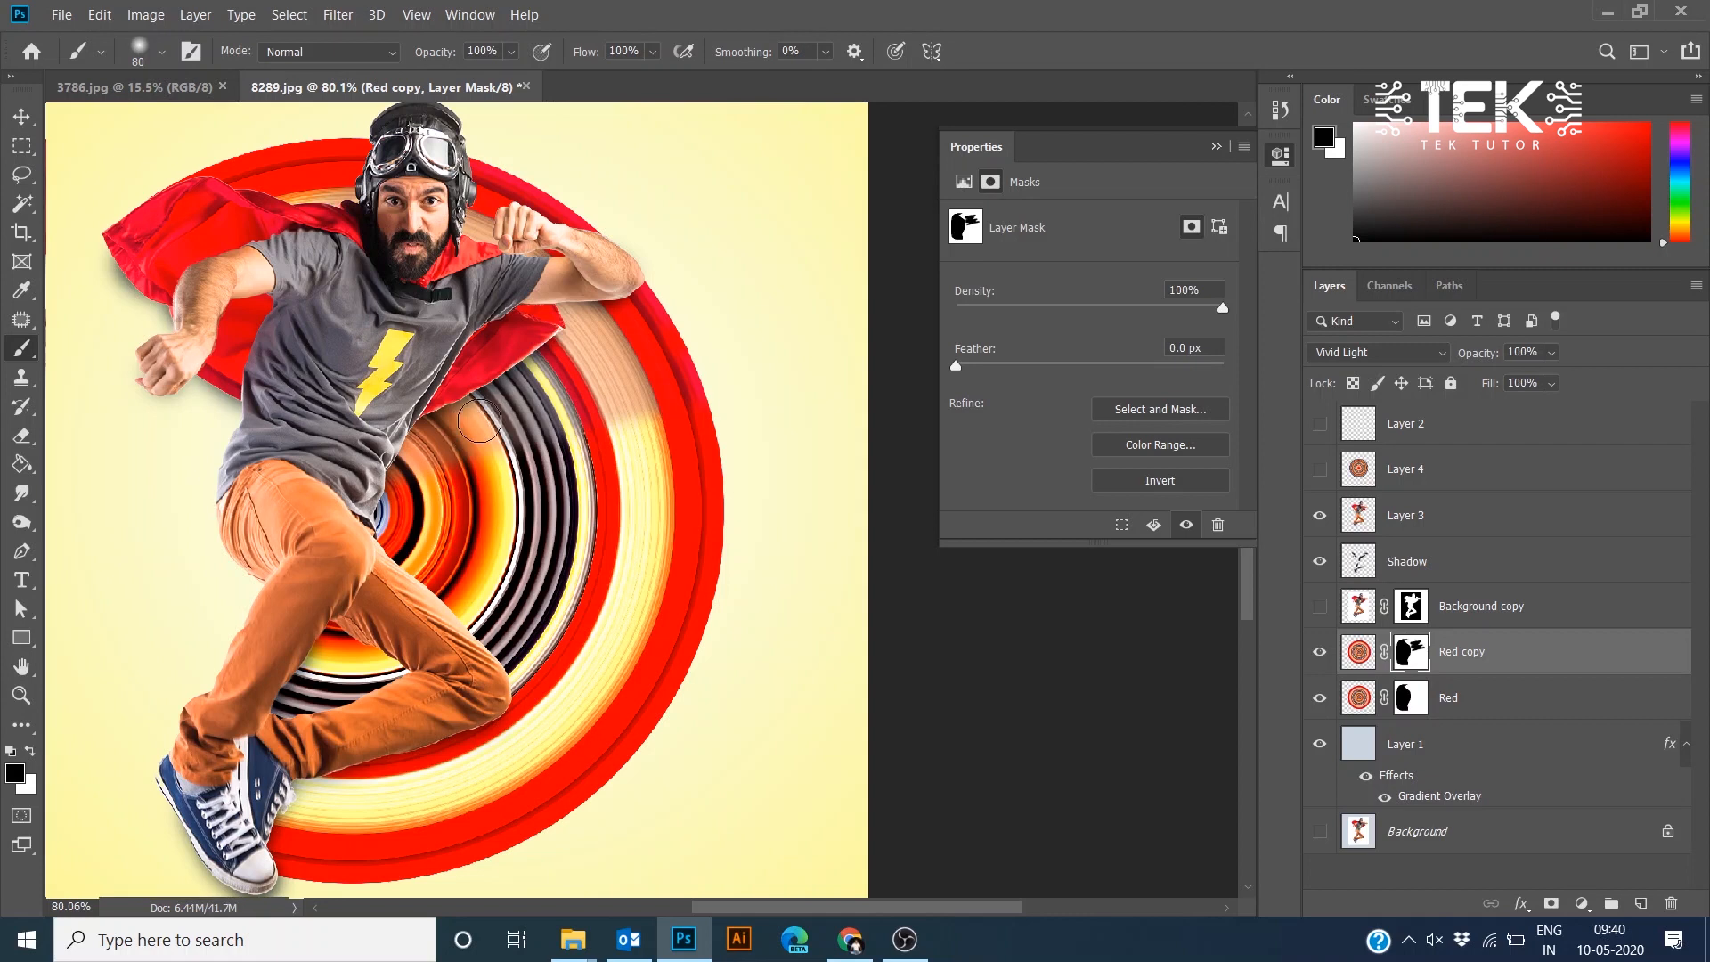
pyautogui.moveTo(270, 674)
pyautogui.mouseDown()
pyautogui.moveTo(374, 759)
pyautogui.moveTo(359, 784)
pyautogui.moveTo(553, 795)
pyautogui.moveTo(285, 869)
pyautogui.moveTo(279, 805)
pyautogui.mouseUp()
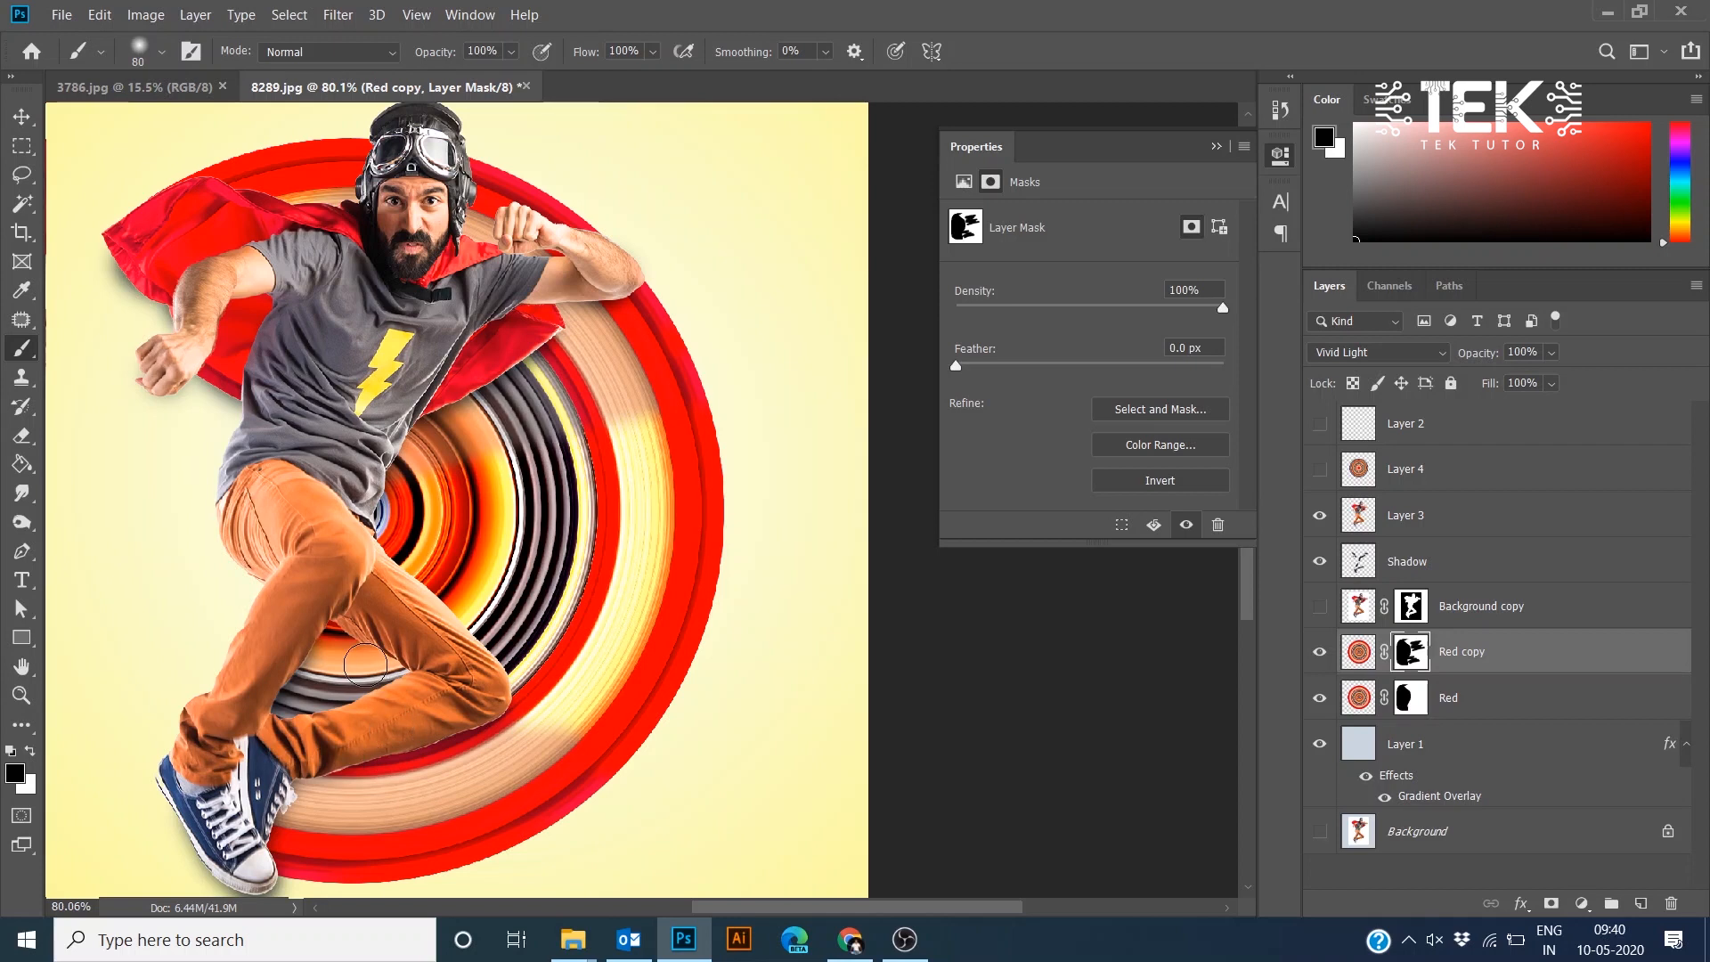
pyautogui.press(']')
pyautogui.press(']')
pyautogui.press(']')
pyautogui.moveTo(358, 627)
pyautogui.mouseDown()
pyautogui.moveTo(579, 708)
pyautogui.moveTo(508, 619)
pyautogui.moveTo(668, 695)
pyautogui.moveTo(763, 670)
pyautogui.mouseUp()
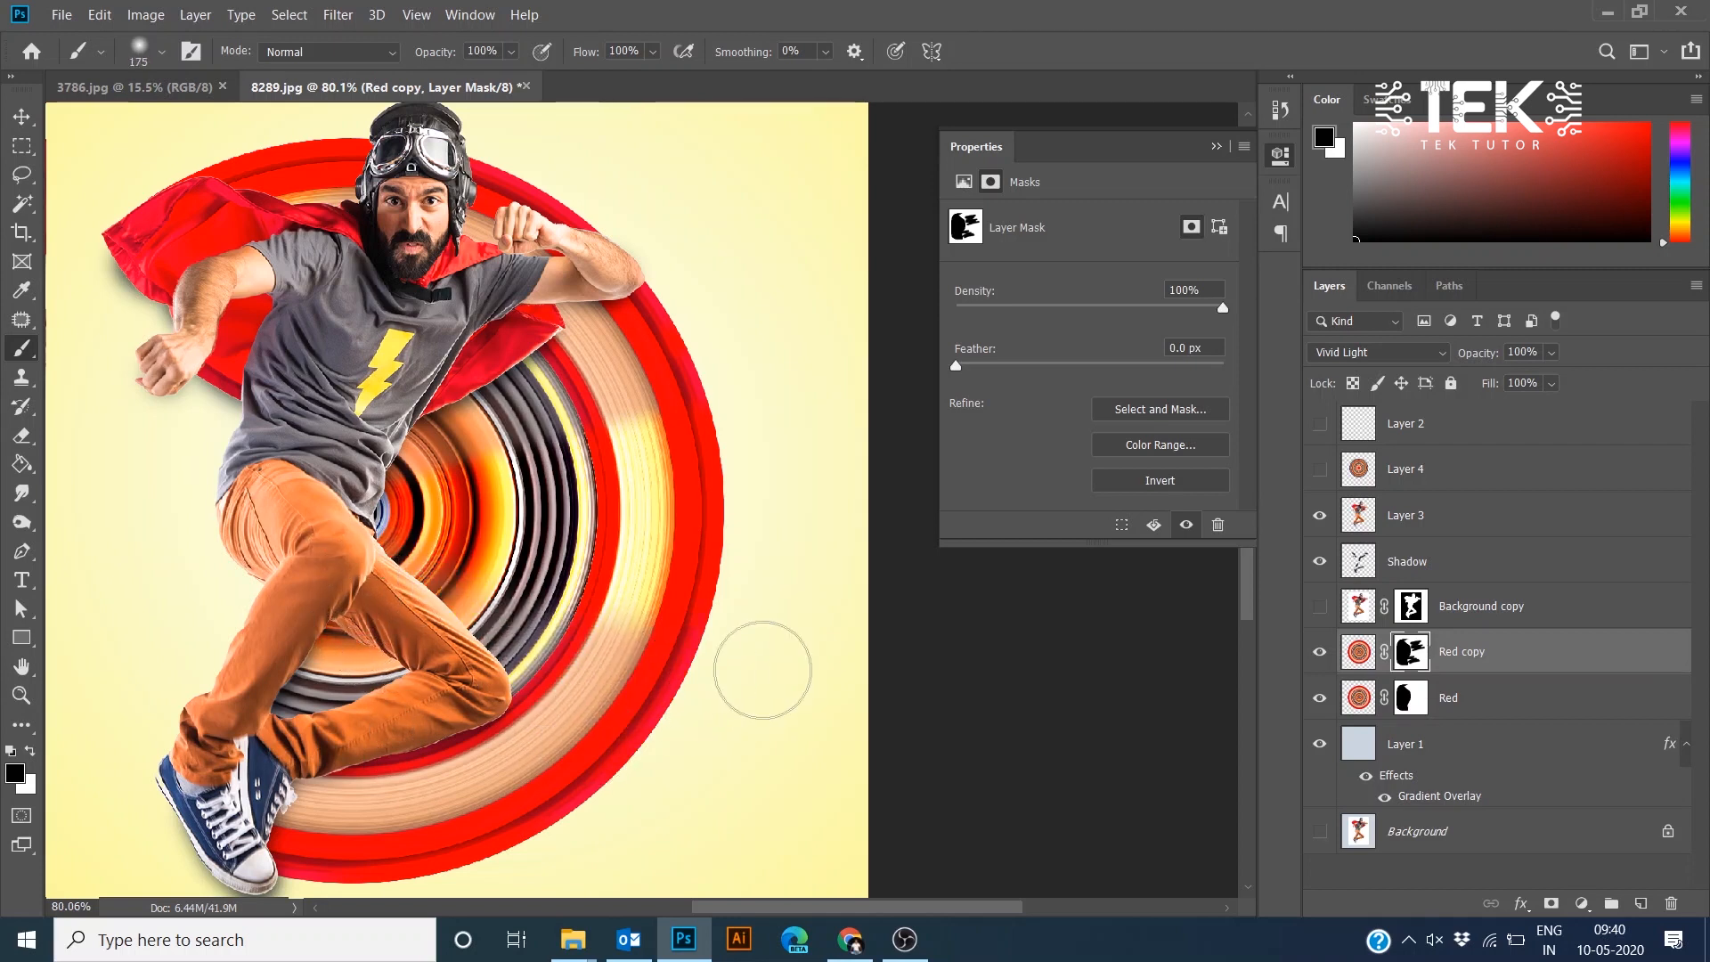
# - Set Red copy's blend mode to Linear Burn with opacity 43%
pyautogui.click(1386, 361)
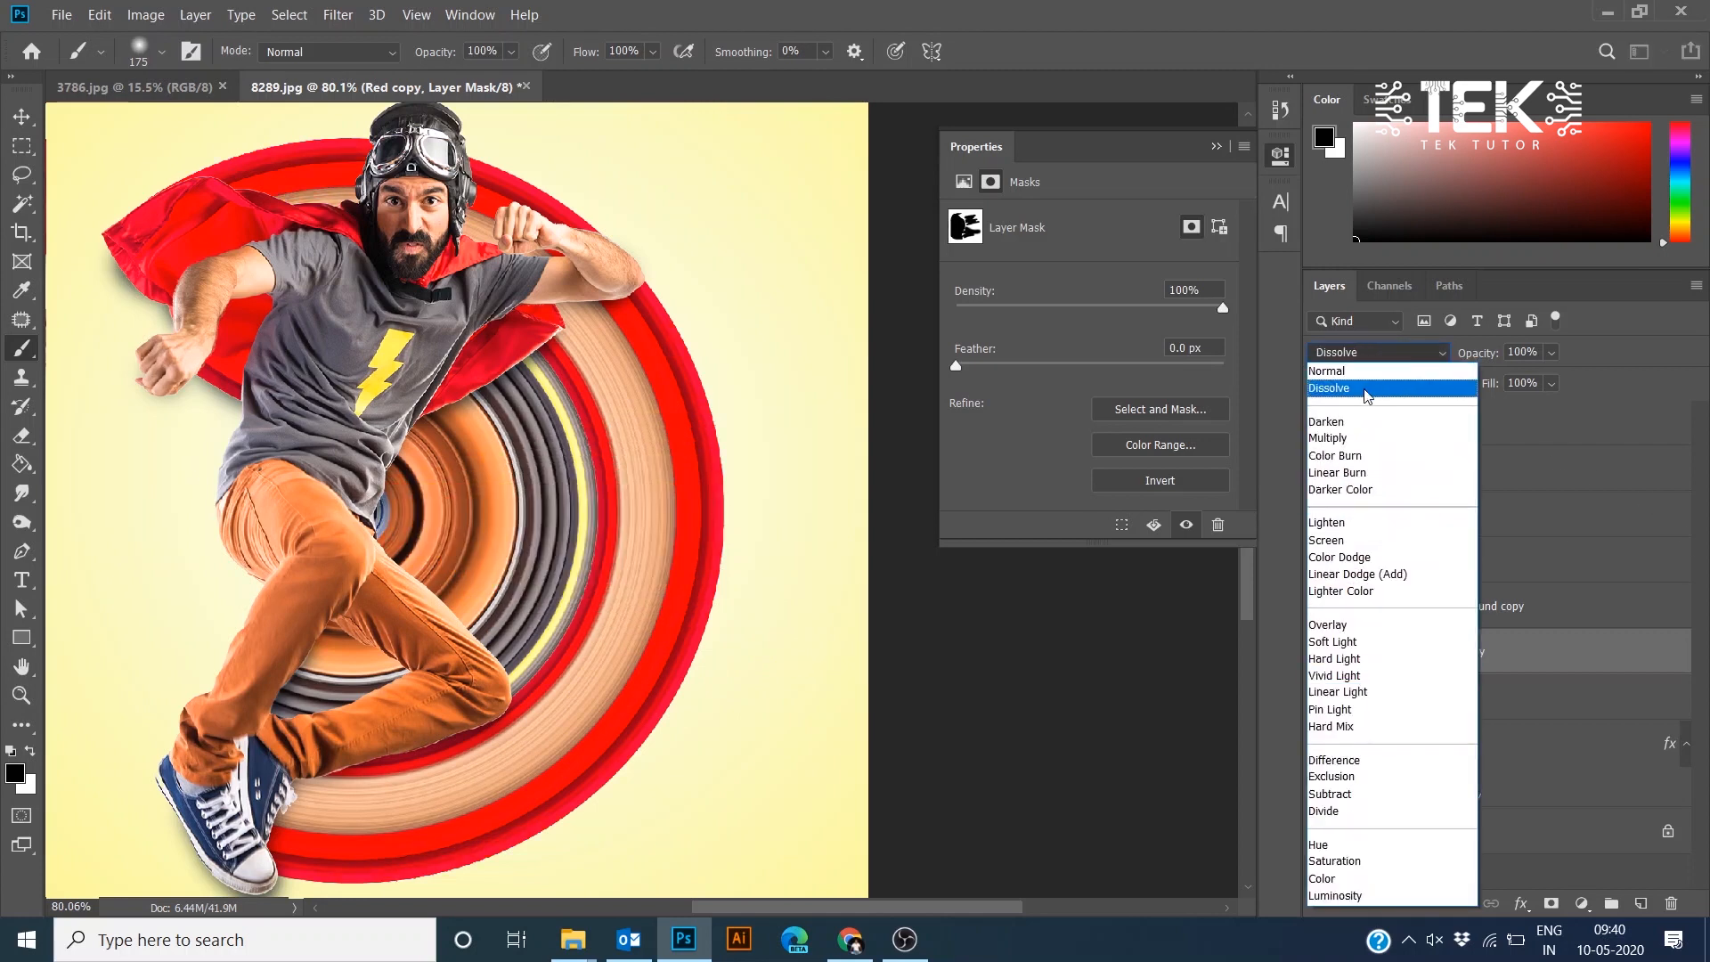
pyautogui.click(1340, 437)
pyautogui.click(1552, 353)
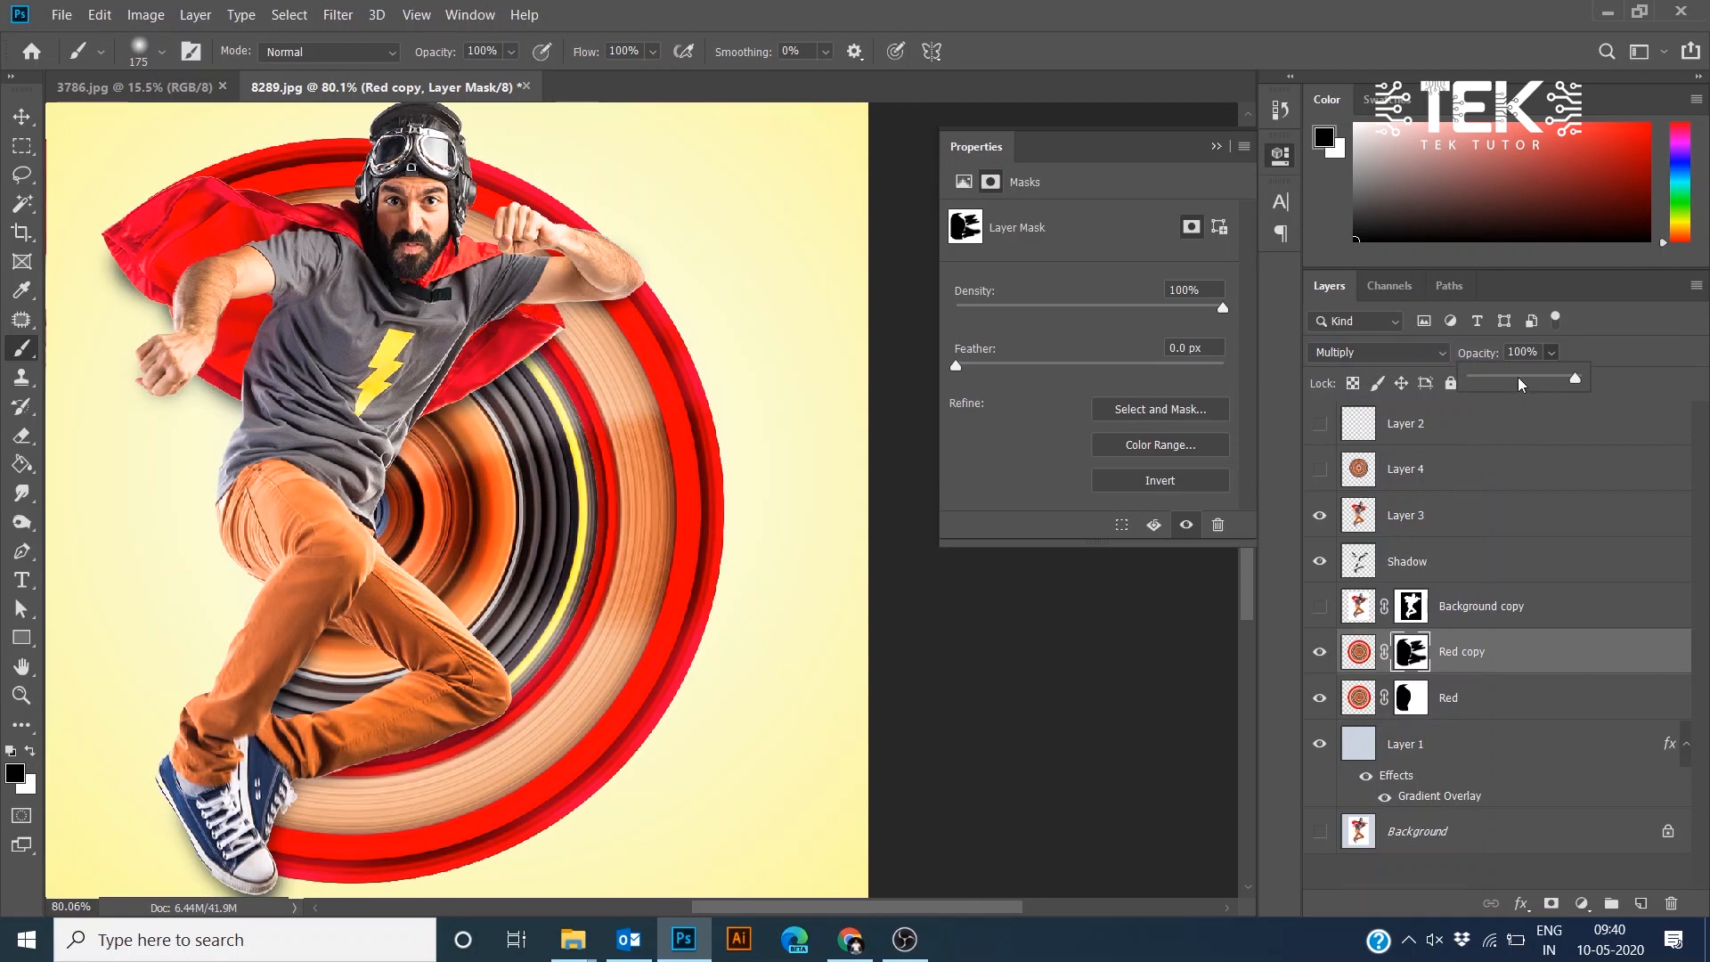
pyautogui.click(1520, 379)
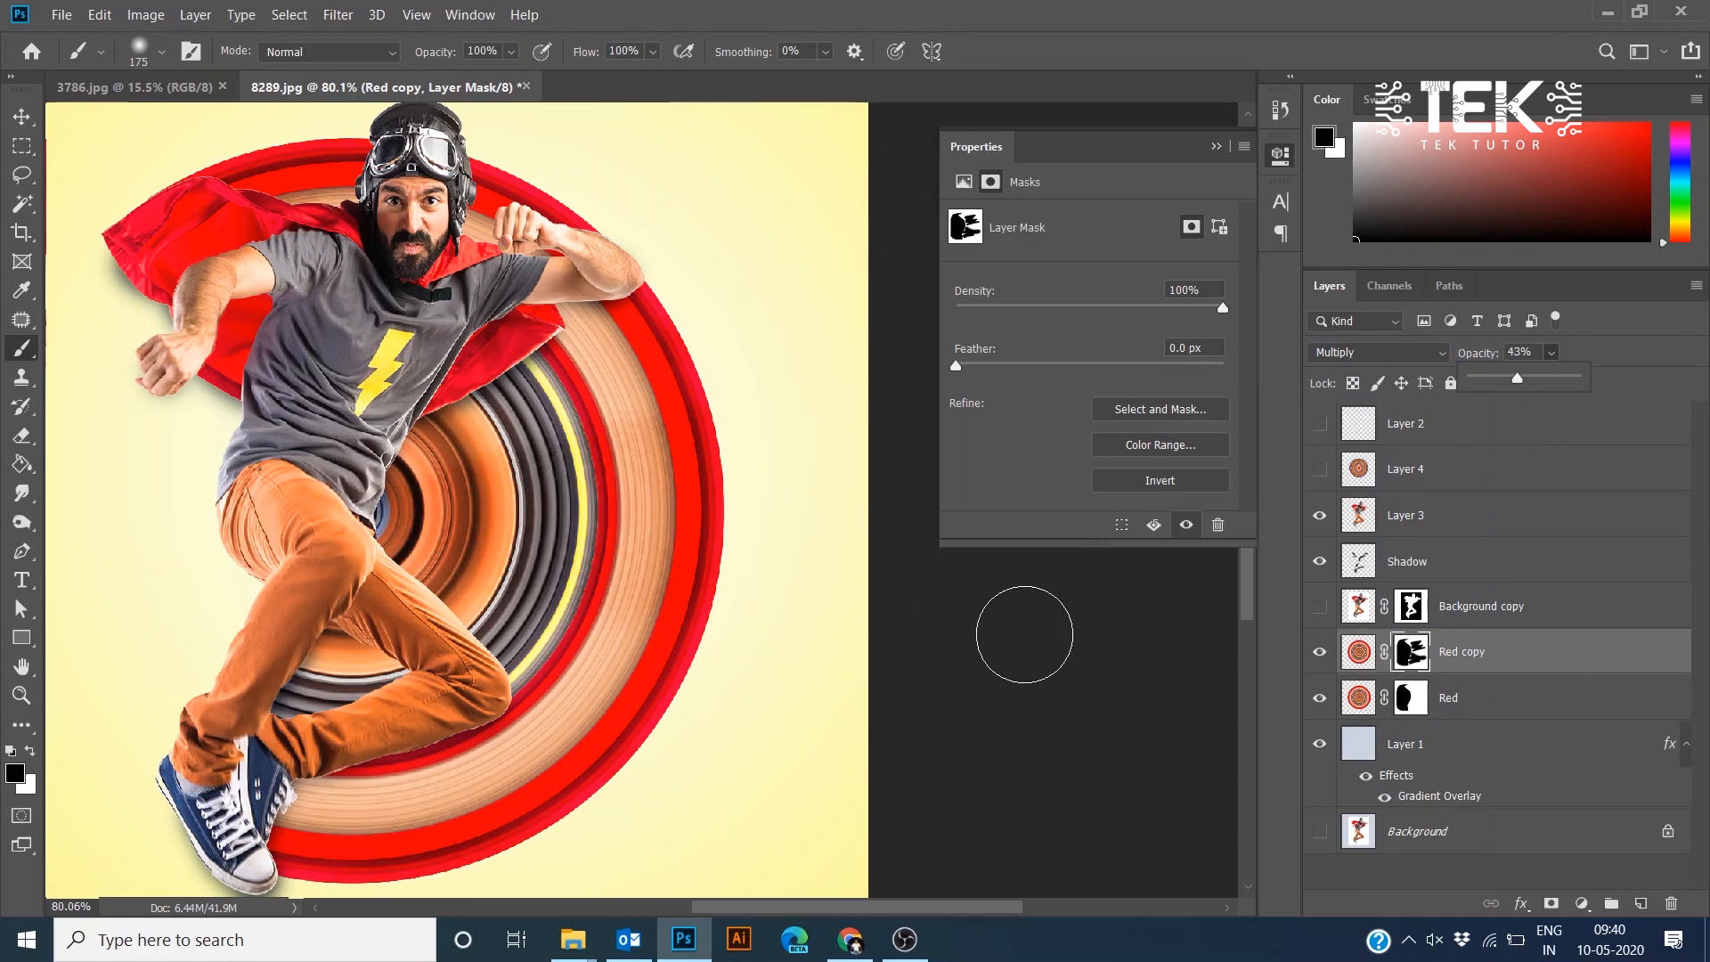
pyautogui.click(1373, 354)
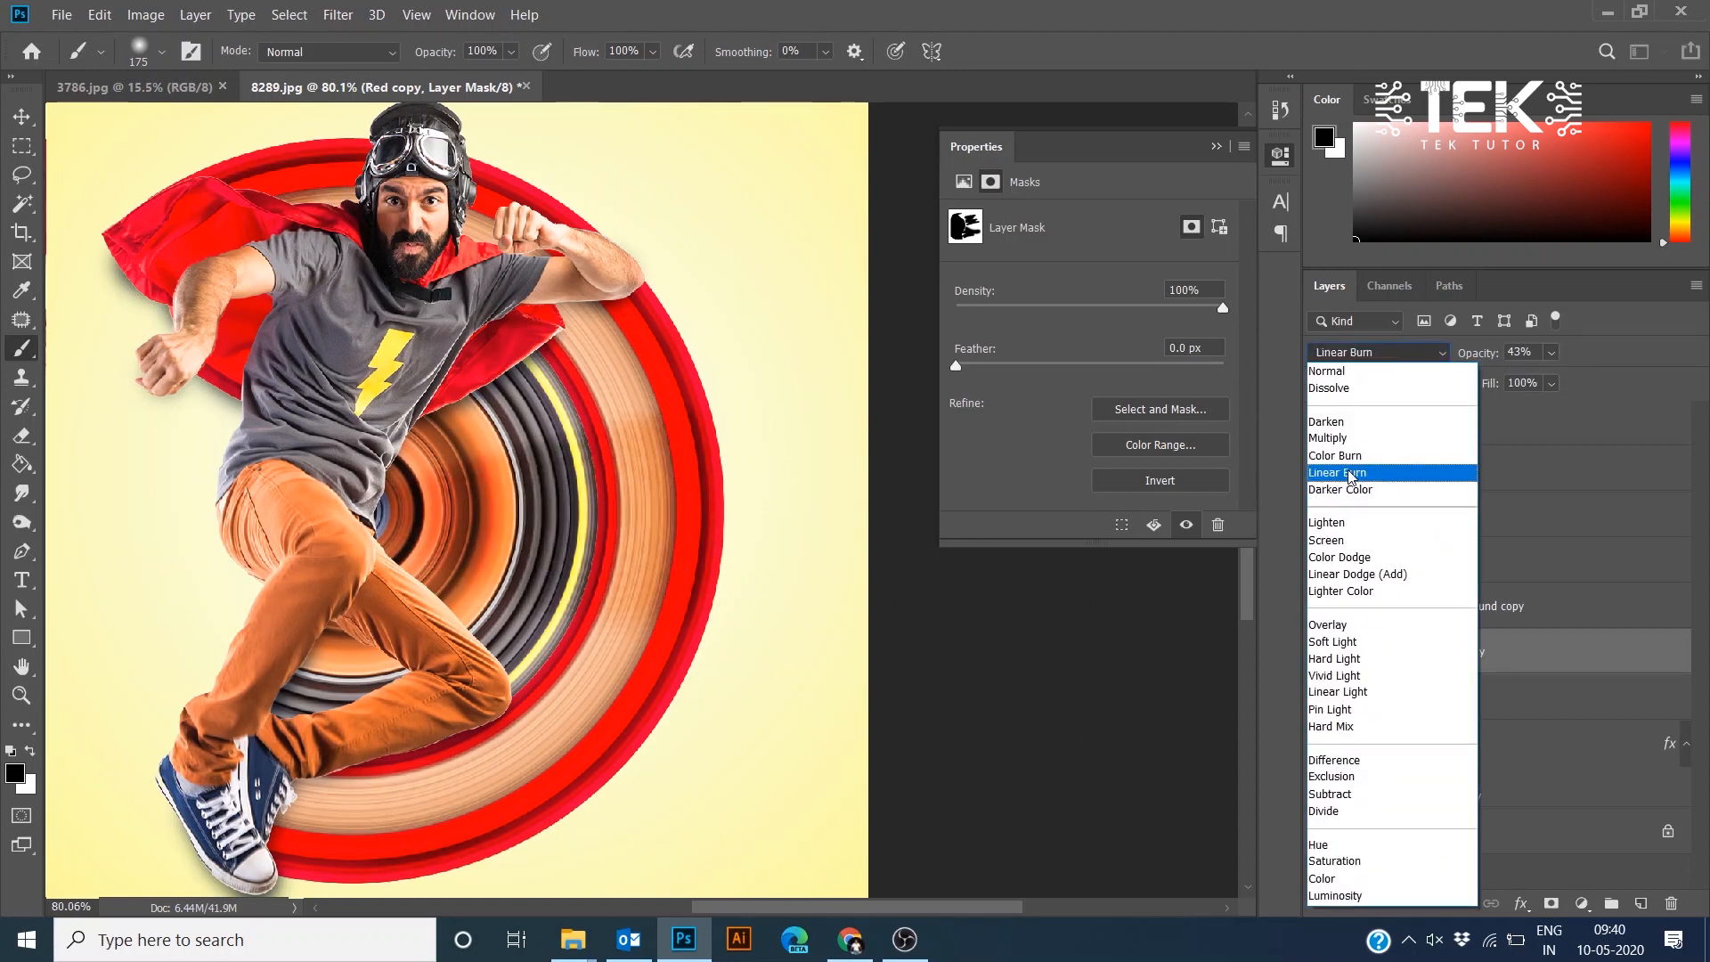
pyautogui.click(1351, 475)
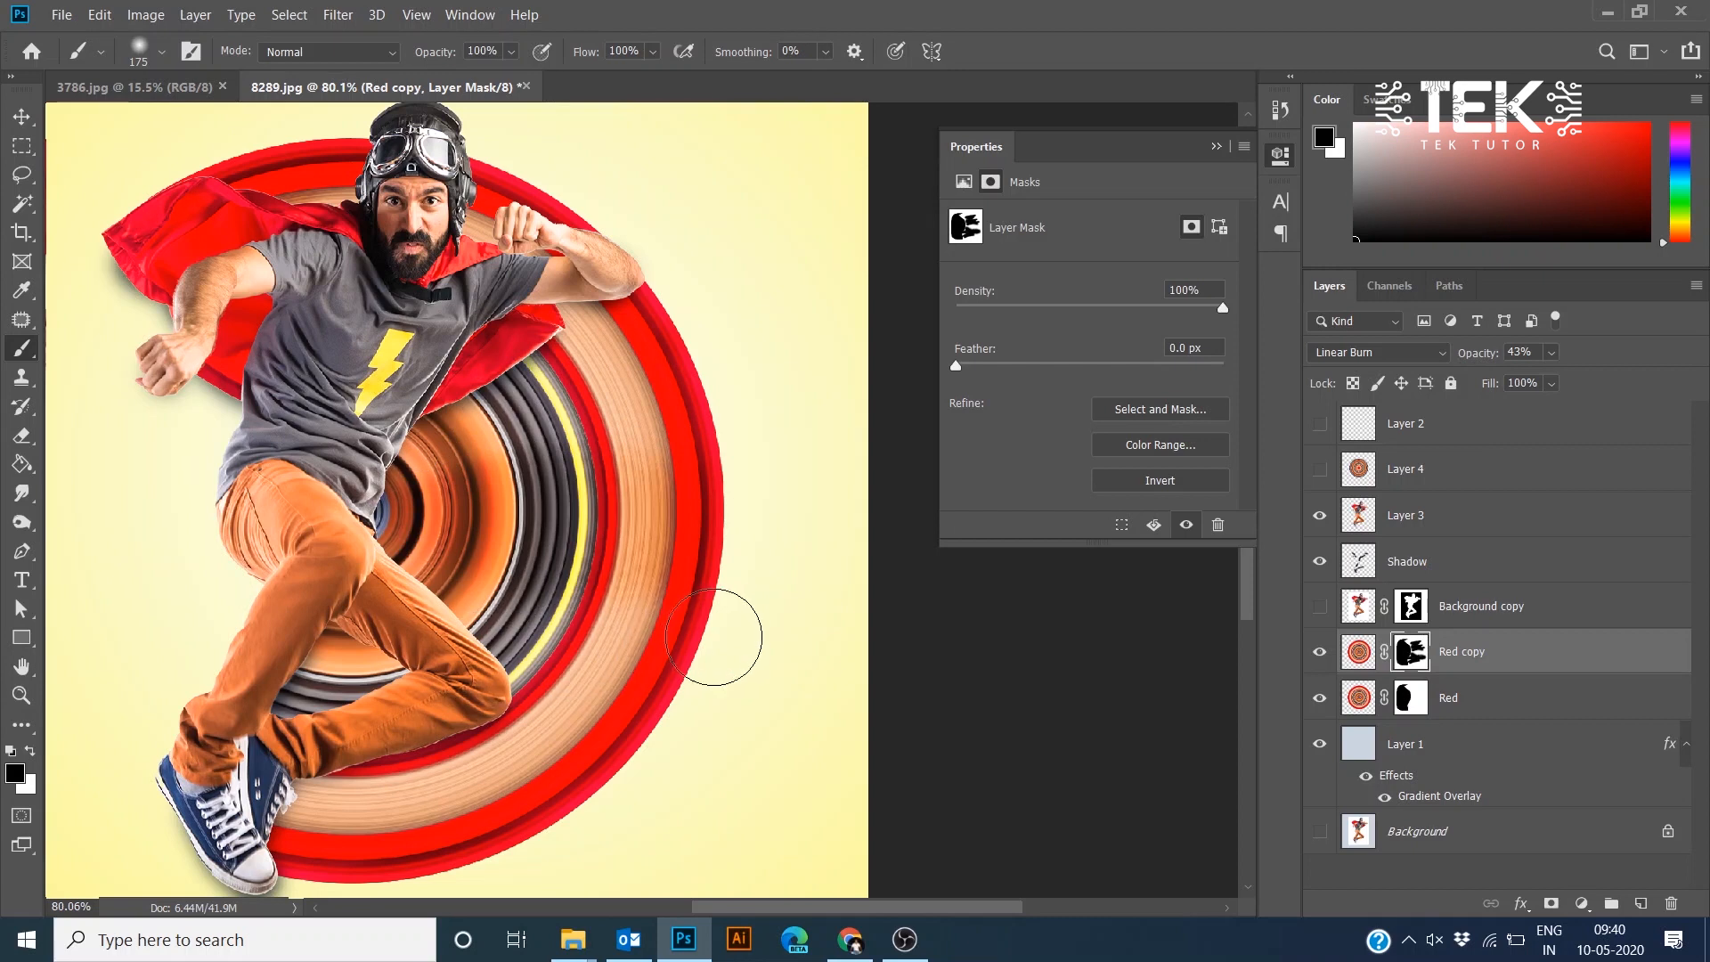
# - Add a new layer and set the foreground colour to pale yellow fff2a9
pyautogui.moveTo(559, 560); pyautogui.dragTo(677, 406)
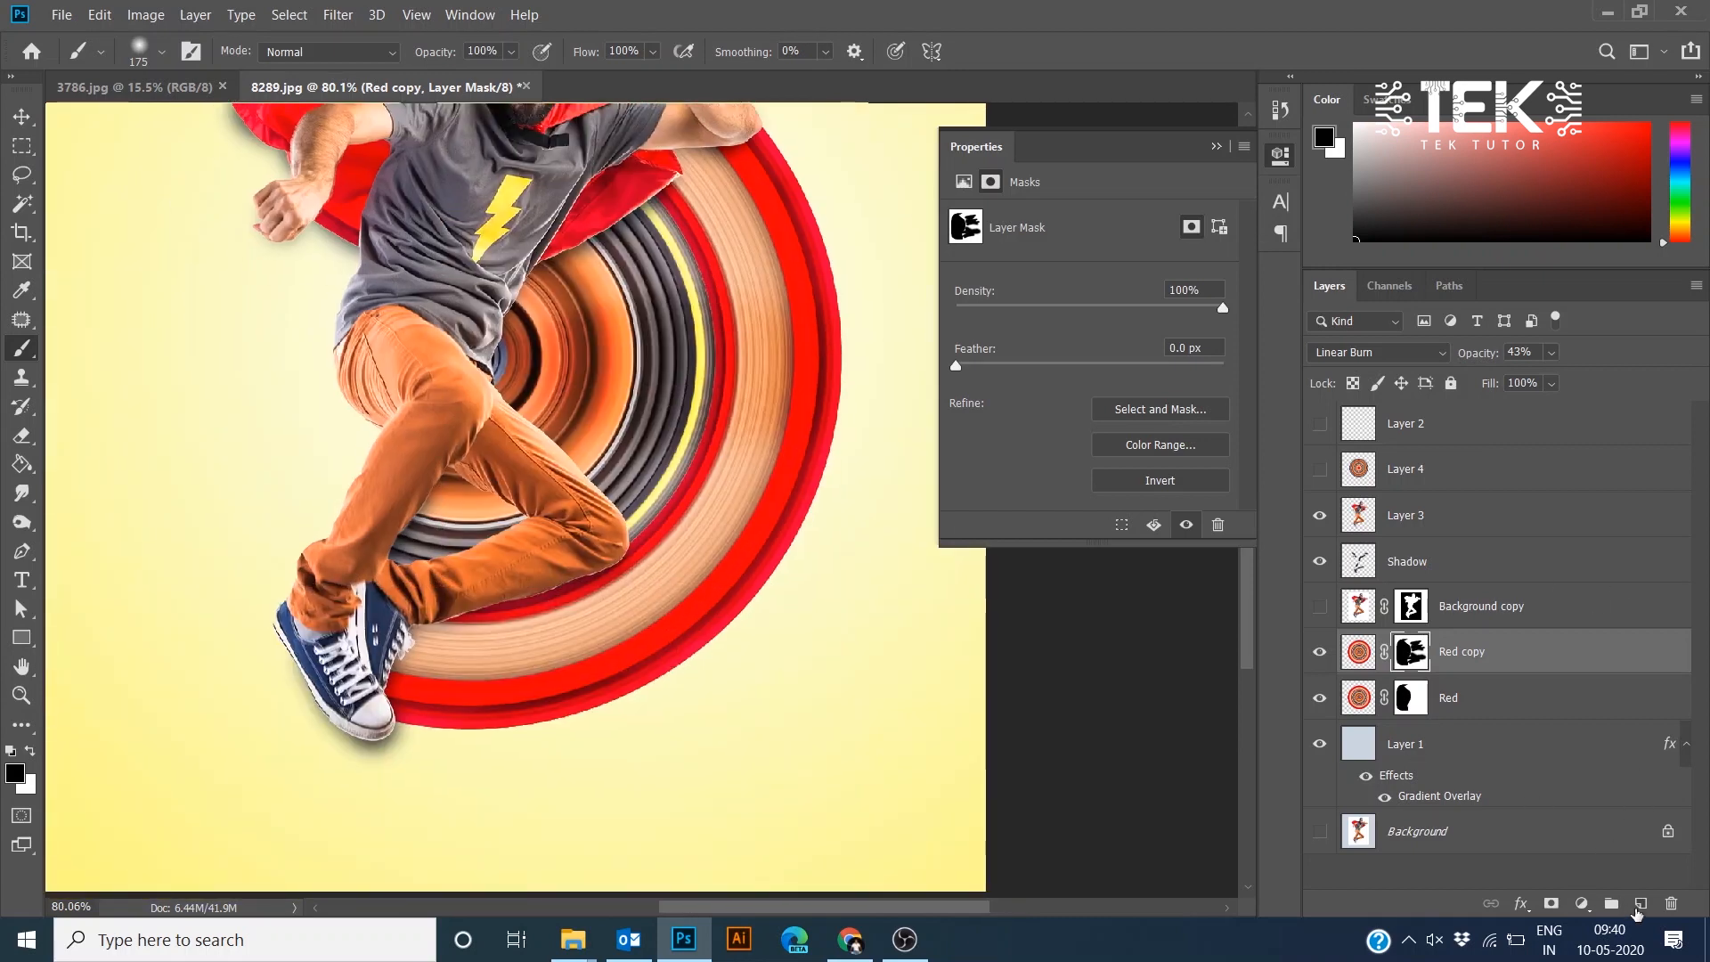
pyautogui.click(1639, 903)
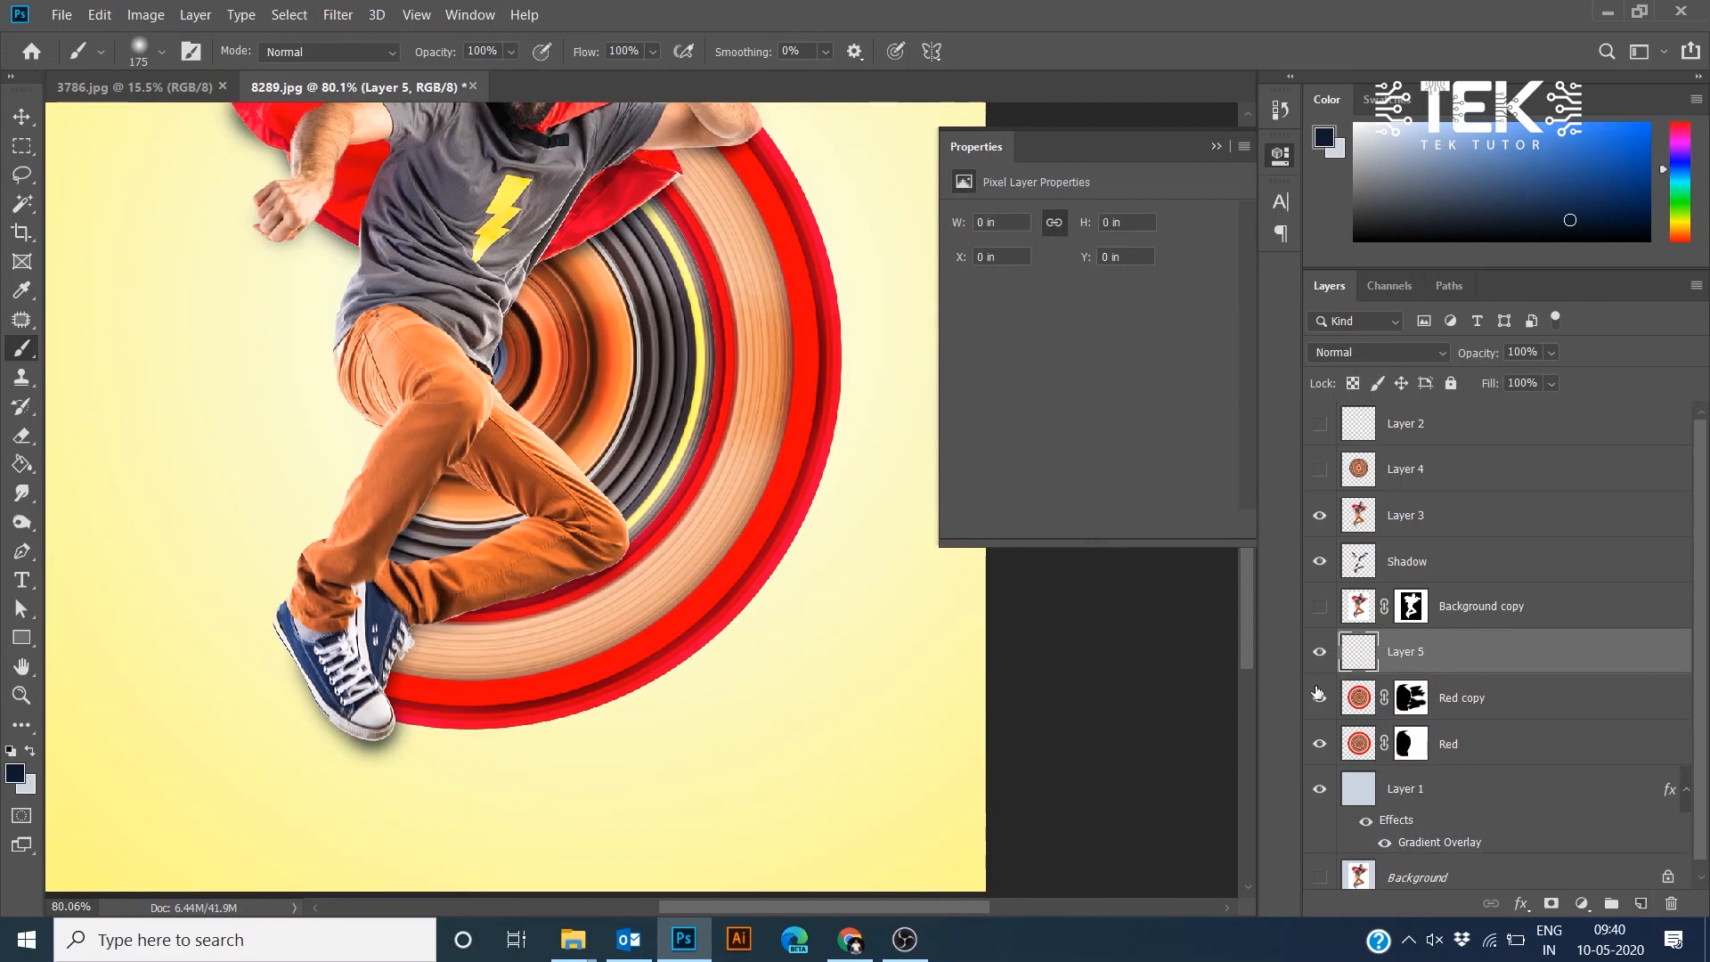
pyautogui.click(16, 772)
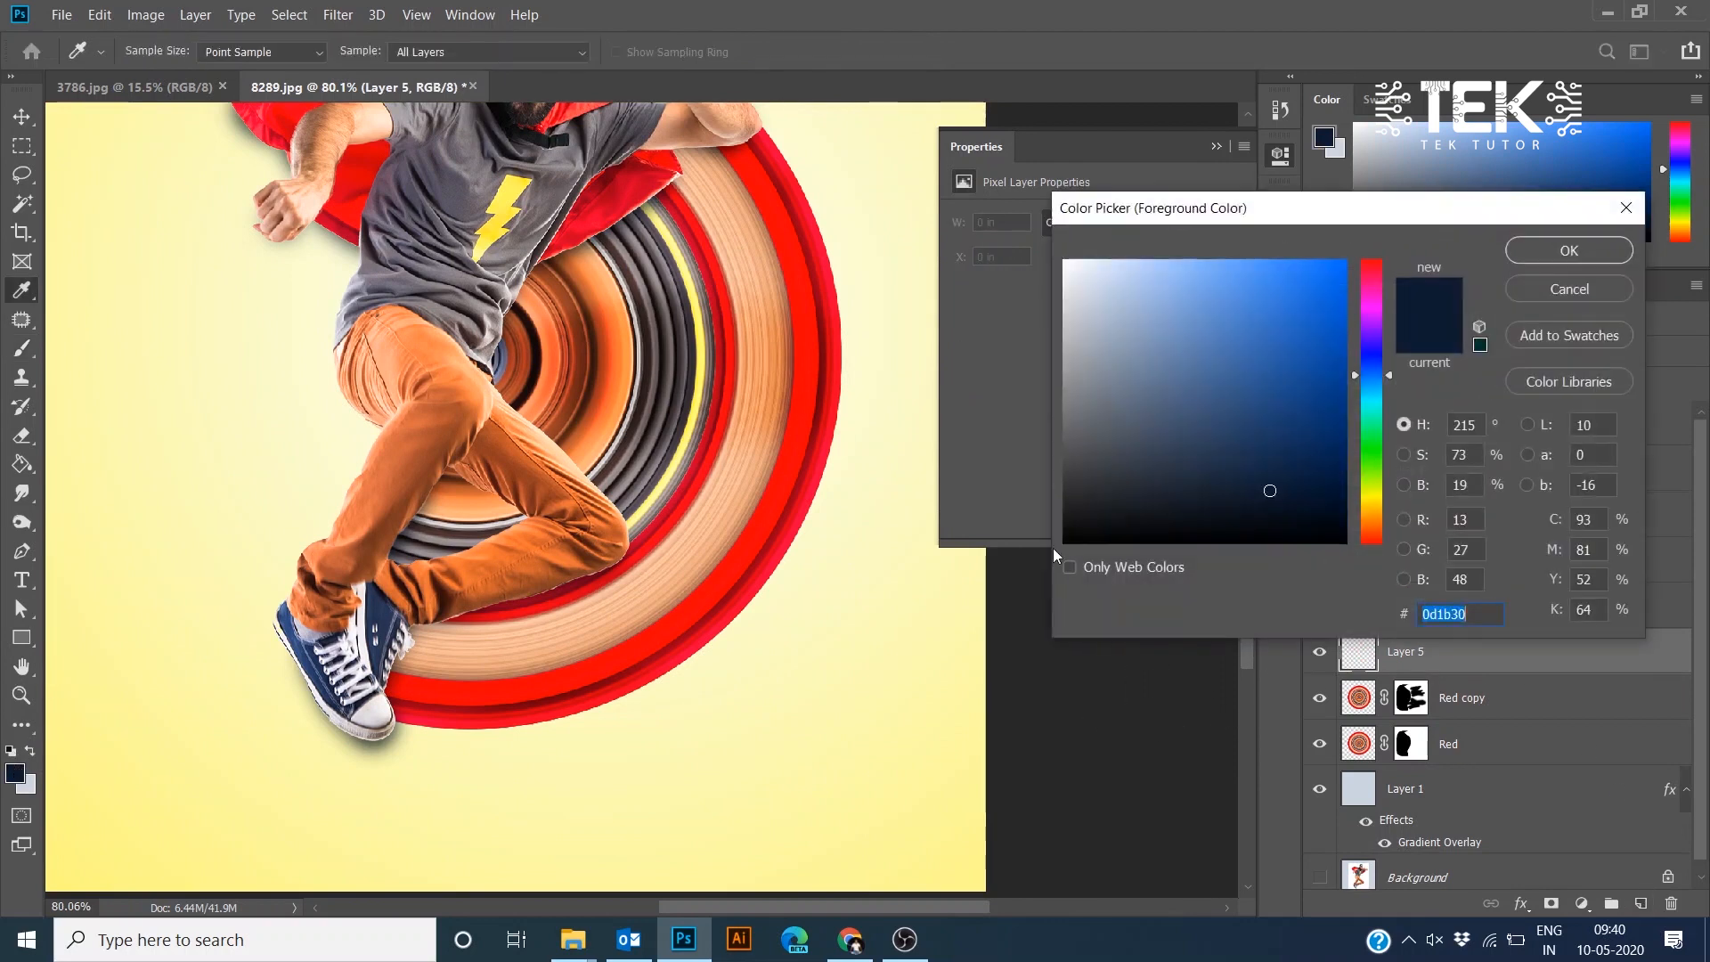
pyautogui.click(1375, 505)
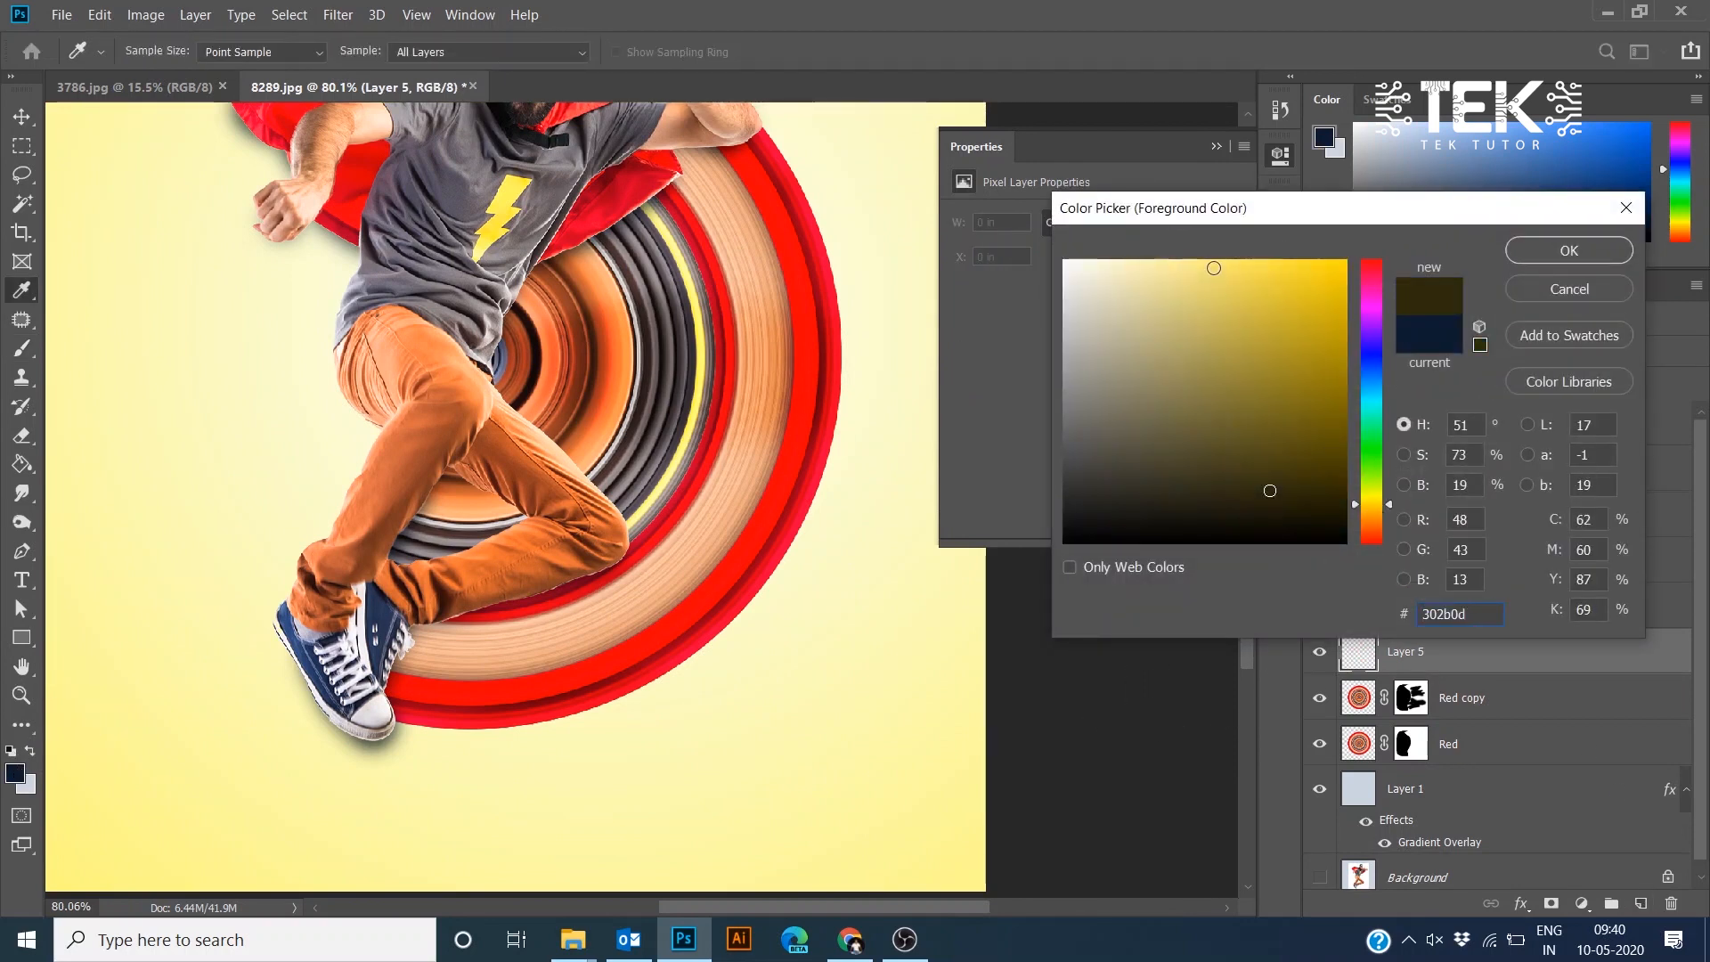
pyautogui.click(1214, 268)
pyautogui.click(1570, 250)
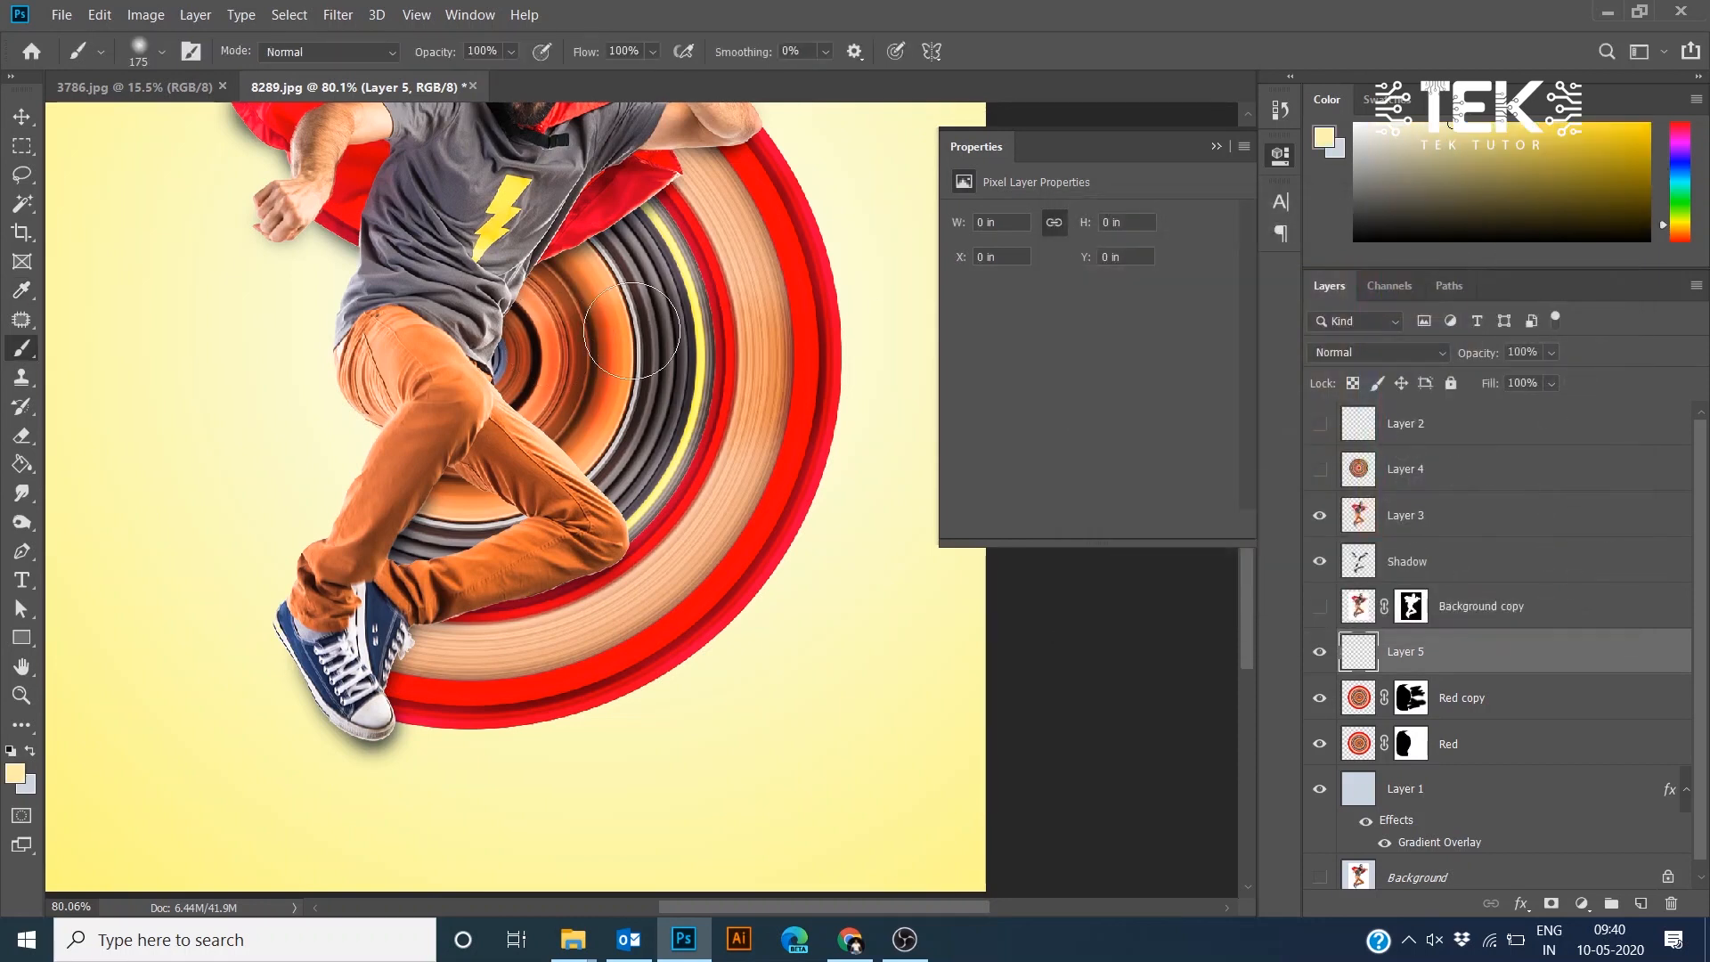
# - Paint a soft pale-yellow stroke across the circle below the hero's arm on Layer 5 and set its blend mode to Overlay
pyautogui.moveTo(642, 321); pyautogui.dragTo(512, 473)
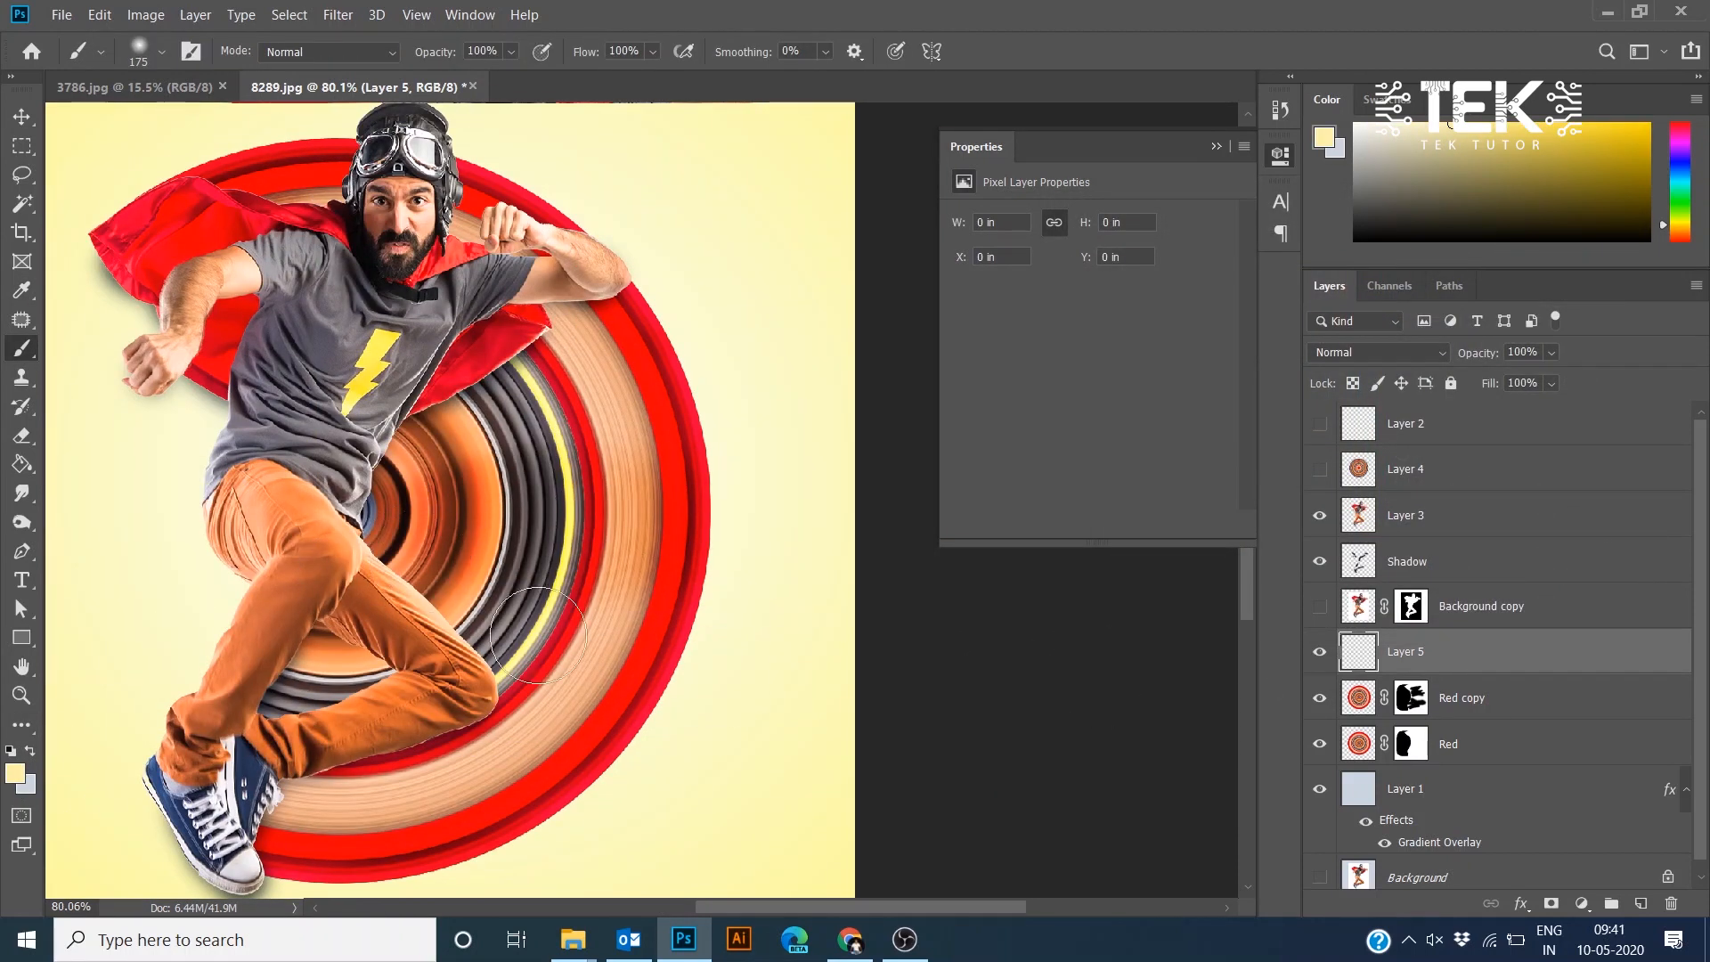
pyautogui.moveTo(410, 548); pyautogui.dragTo(615, 595)
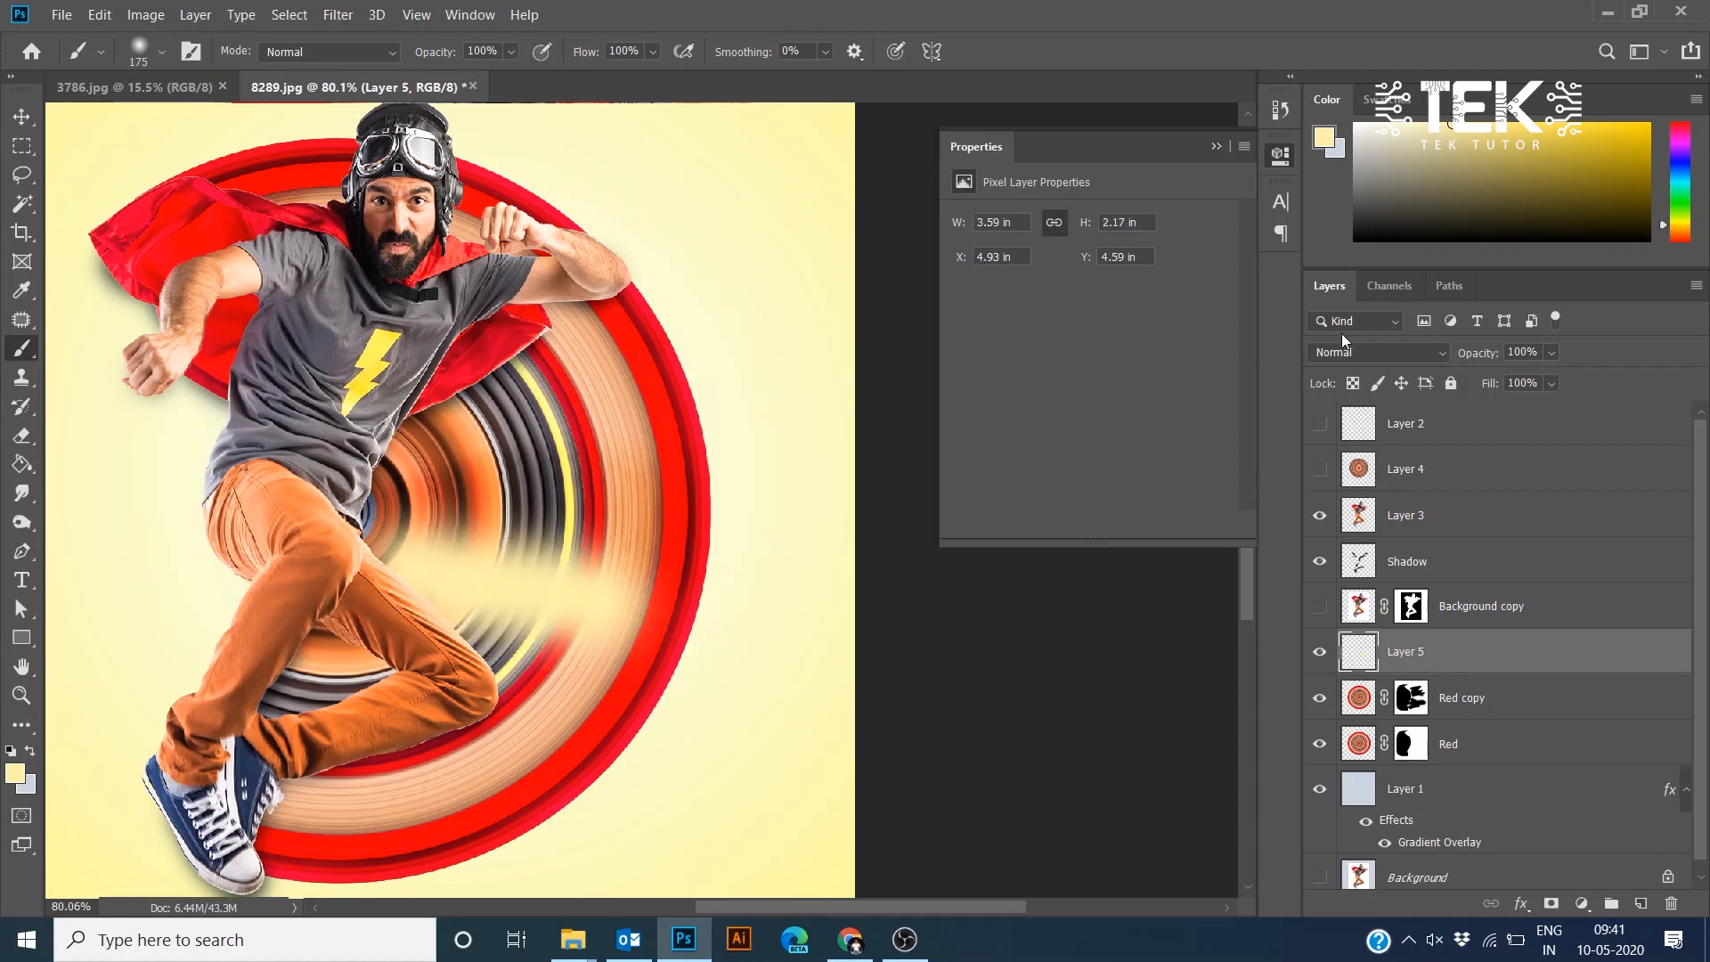
pyautogui.click(1350, 352)
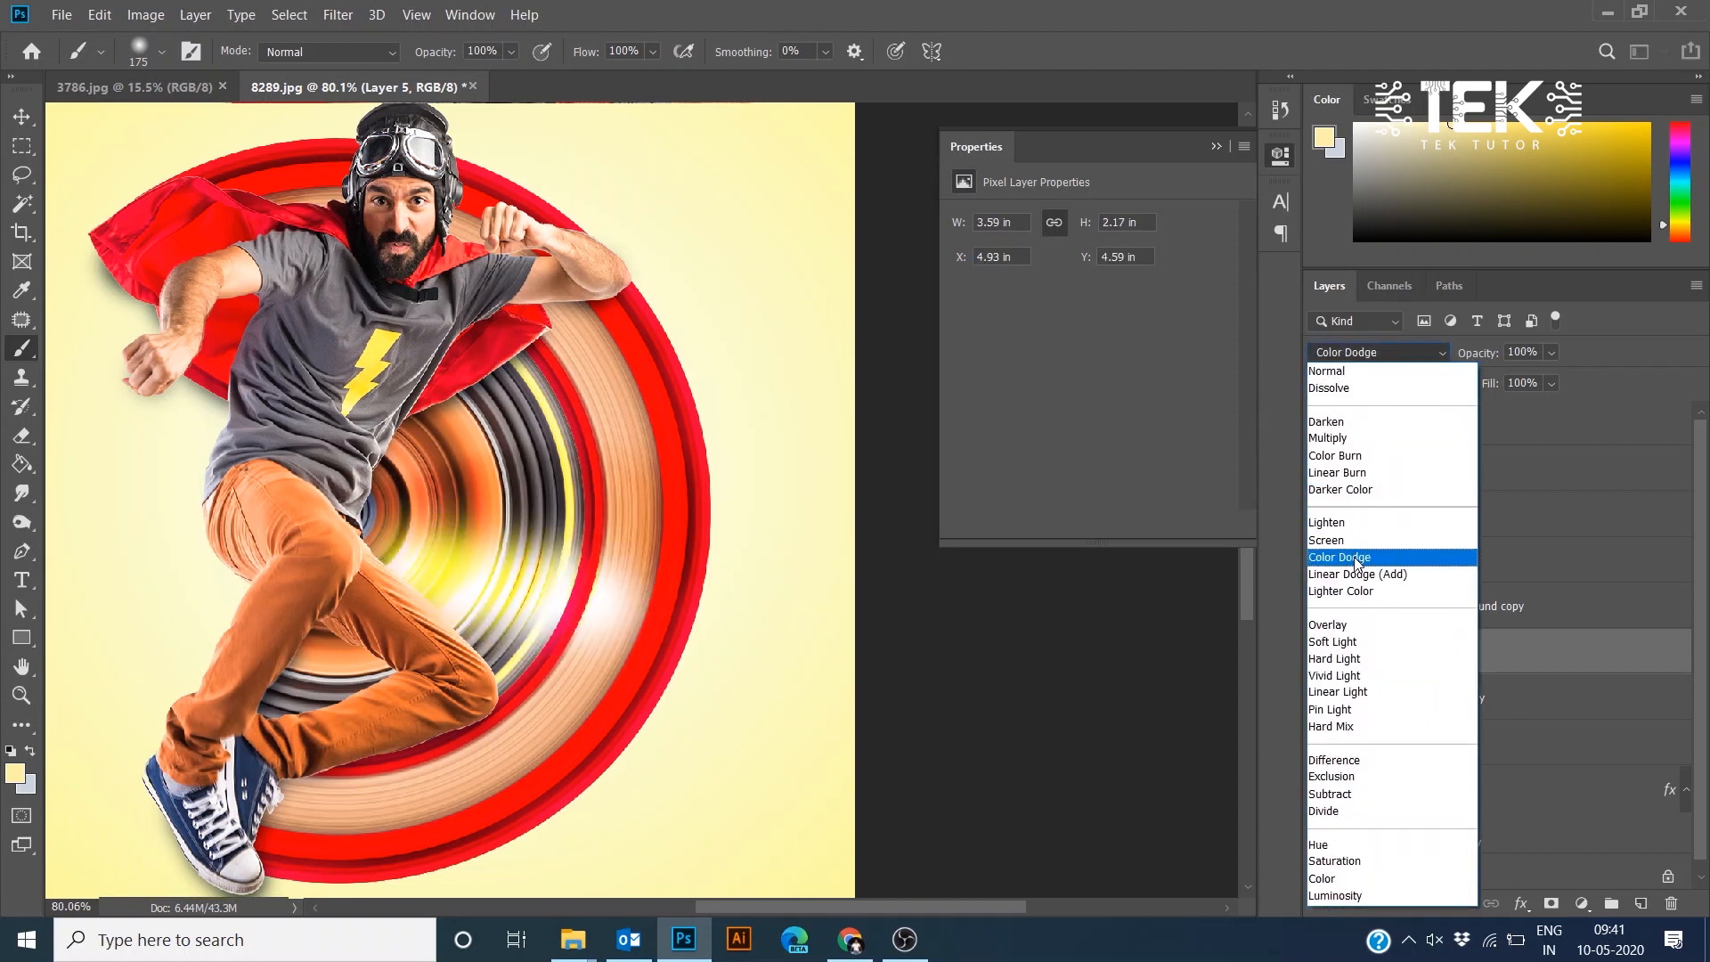
pyautogui.click(1349, 625)
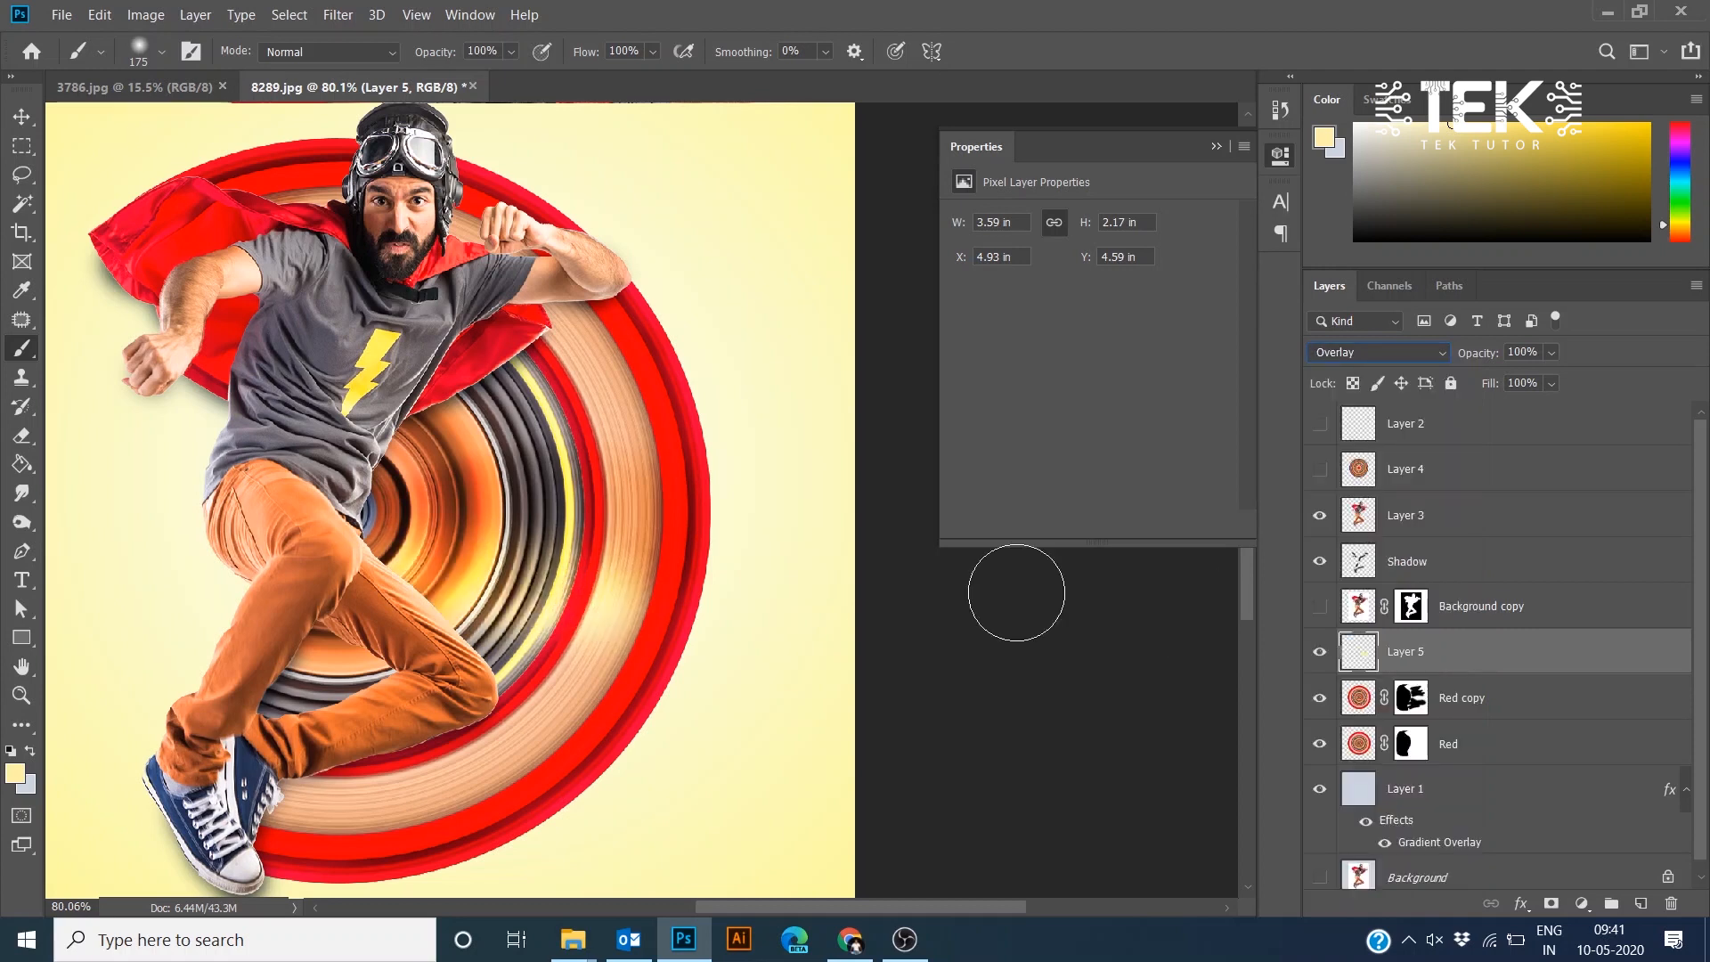
# - Undo an extra stroke on Layer 5 and set the layer's opacity to 54%
pyautogui.moveTo(350, 572); pyautogui.dragTo(511, 725)
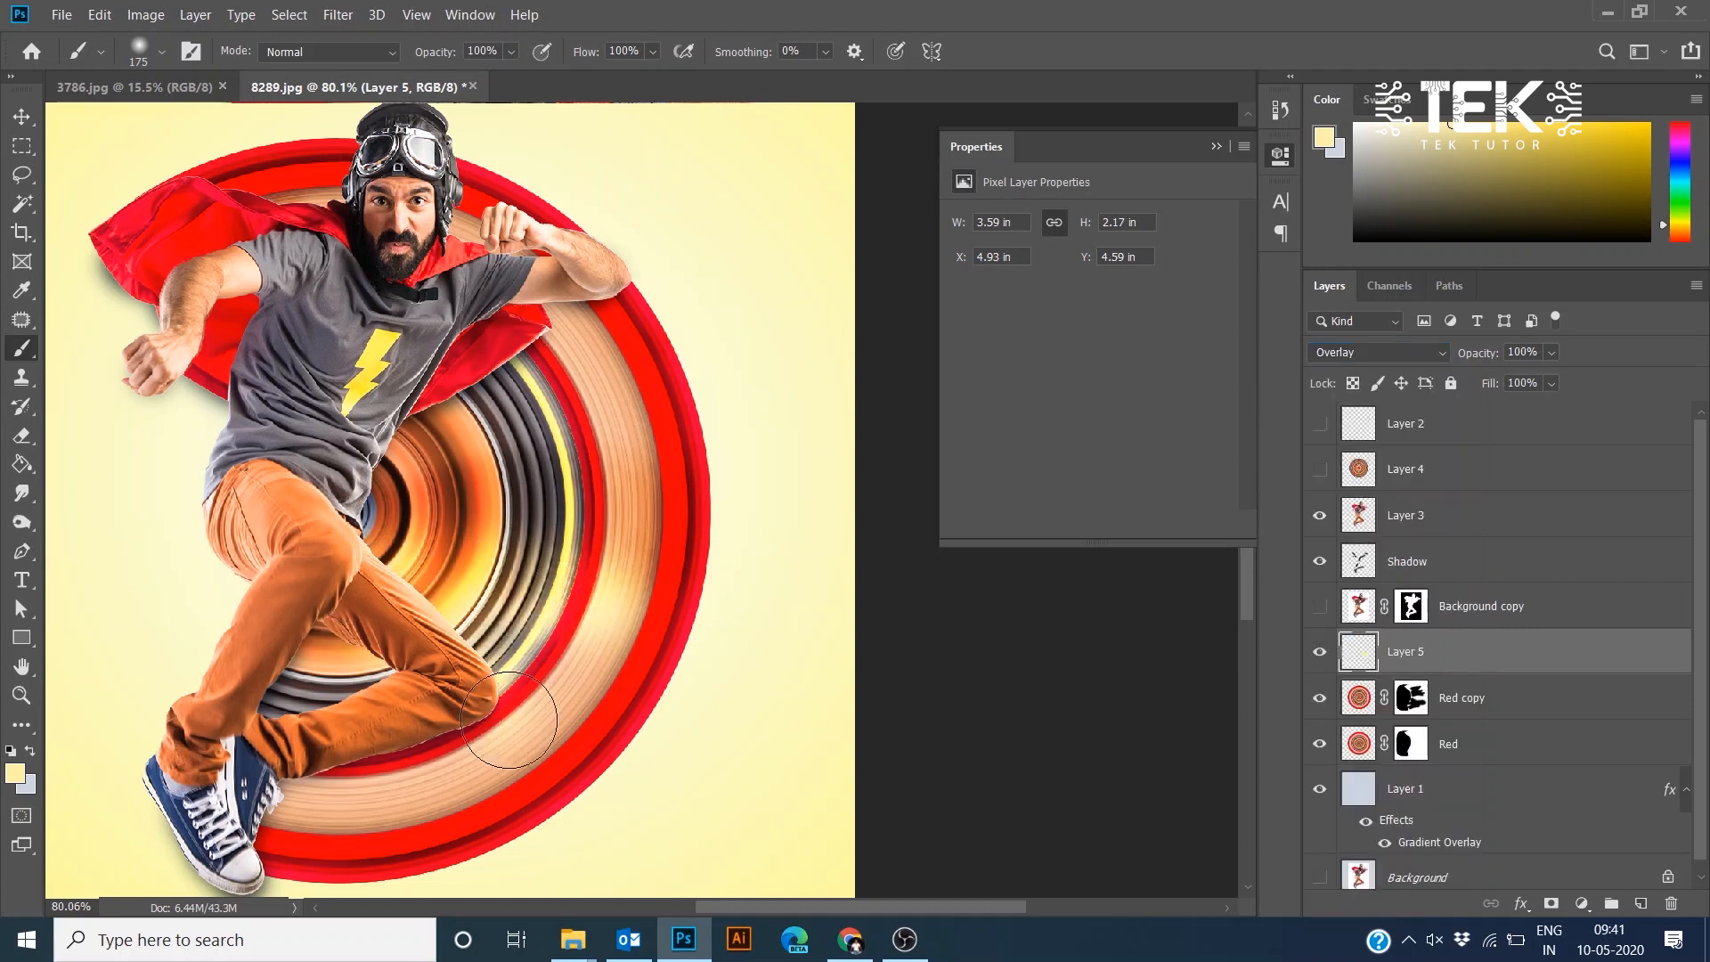
pyautogui.hotkey('ctrl', 'z')
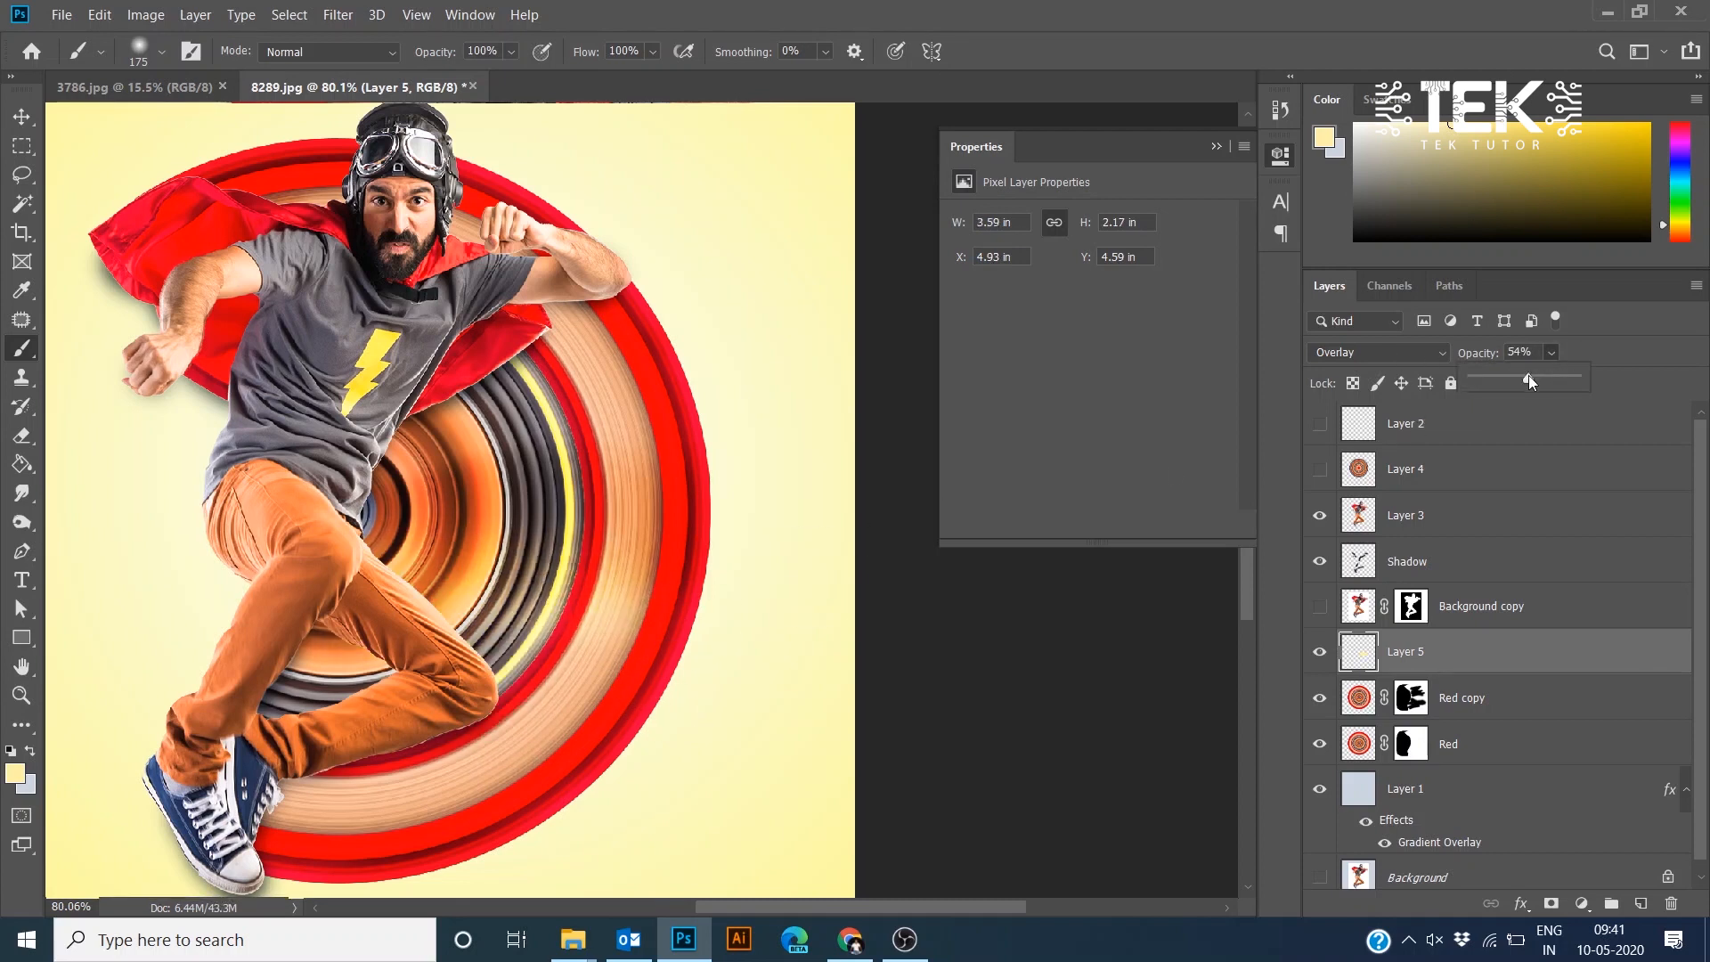
pyautogui.moveTo(334, 756)
pyautogui.mouseDown()
pyautogui.moveTo(412, 738)
pyautogui.moveTo(374, 764)
pyautogui.moveTo(435, 766)
pyautogui.moveTo(533, 707)
pyautogui.moveTo(425, 249)
pyautogui.moveTo(437, 382)
pyautogui.moveTo(369, 458)
pyautogui.moveTo(535, 356)
pyautogui.mouseUp()
# - Add a new layer above Red copy and set the foreground colour to a very dark olive
pyautogui.scroll(-3, 721, 490)
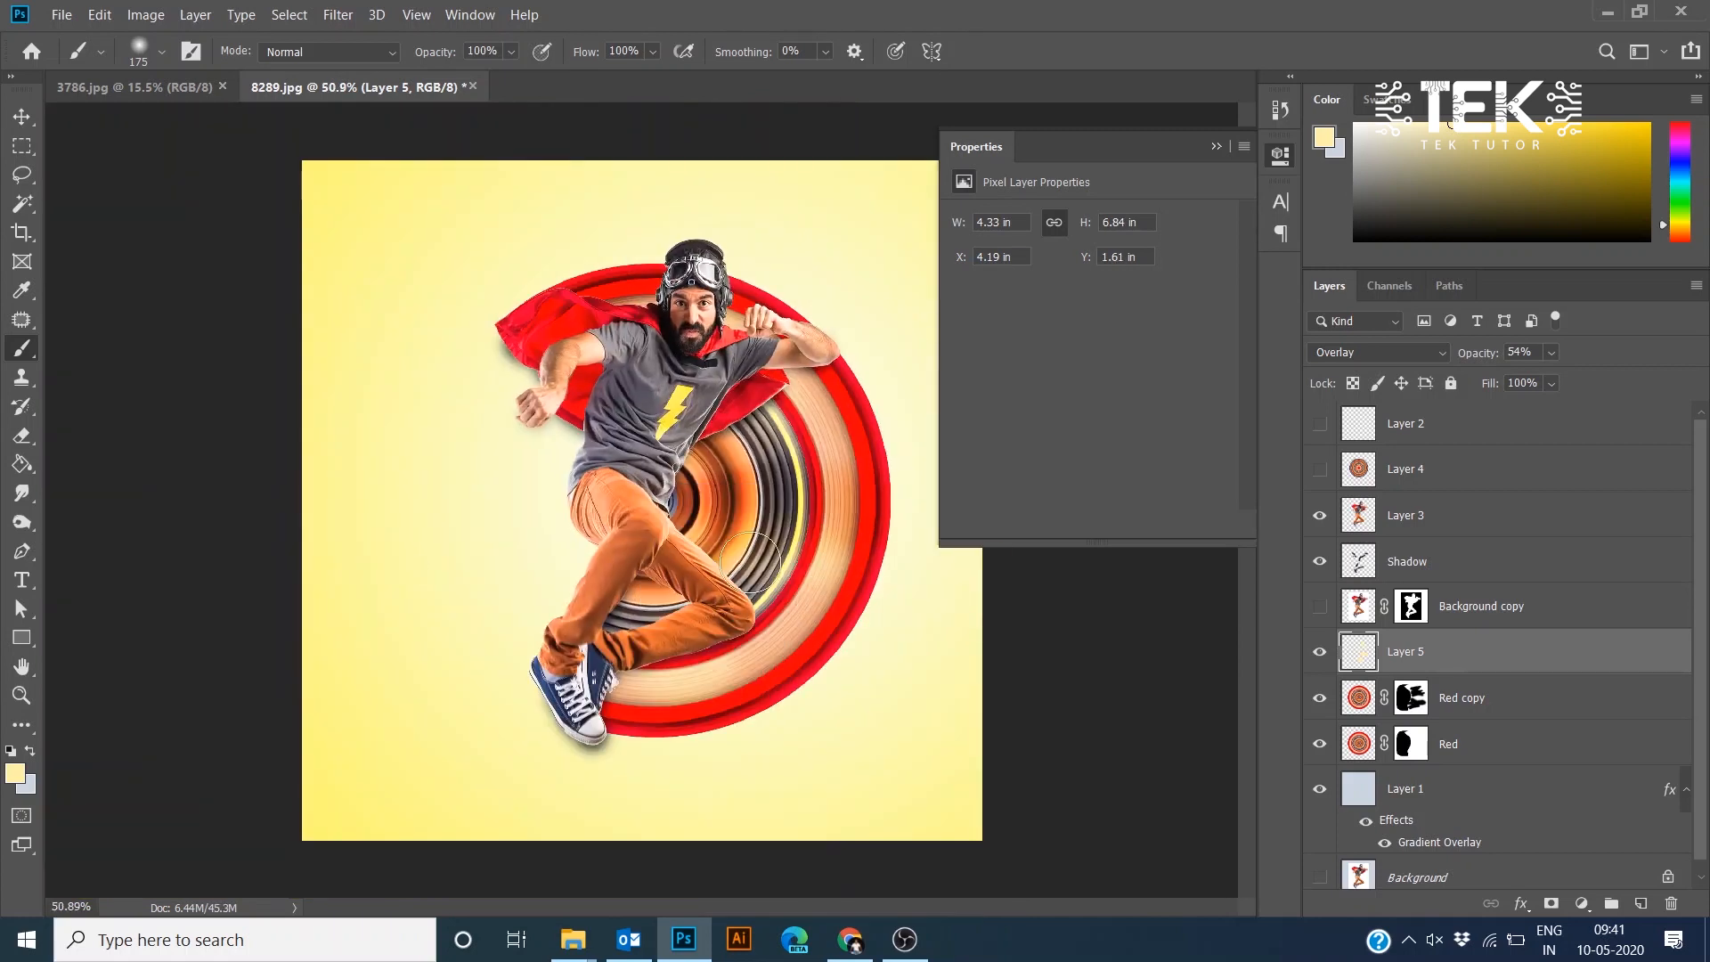
pyautogui.scroll(3, 811, 597)
pyautogui.scroll(-4, 771, 463)
pyautogui.scroll(5, 708, 403)
pyautogui.click(1413, 702)
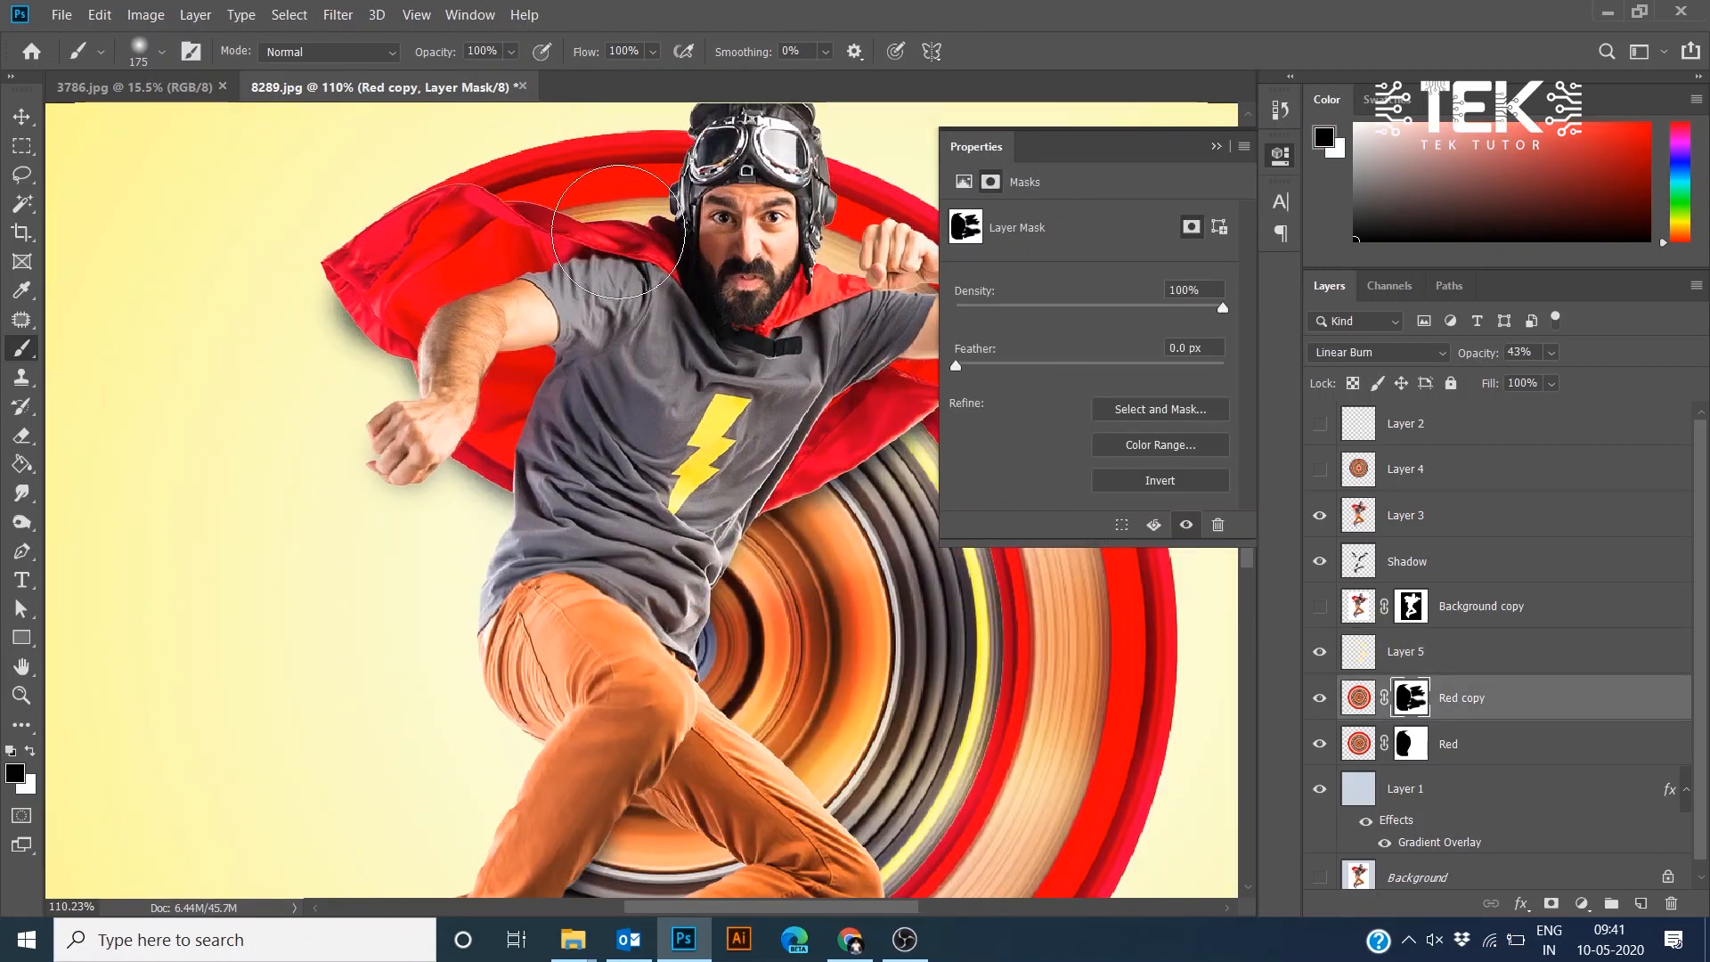
pyautogui.press('e')
pyautogui.click(1641, 903)
pyautogui.click(15, 773)
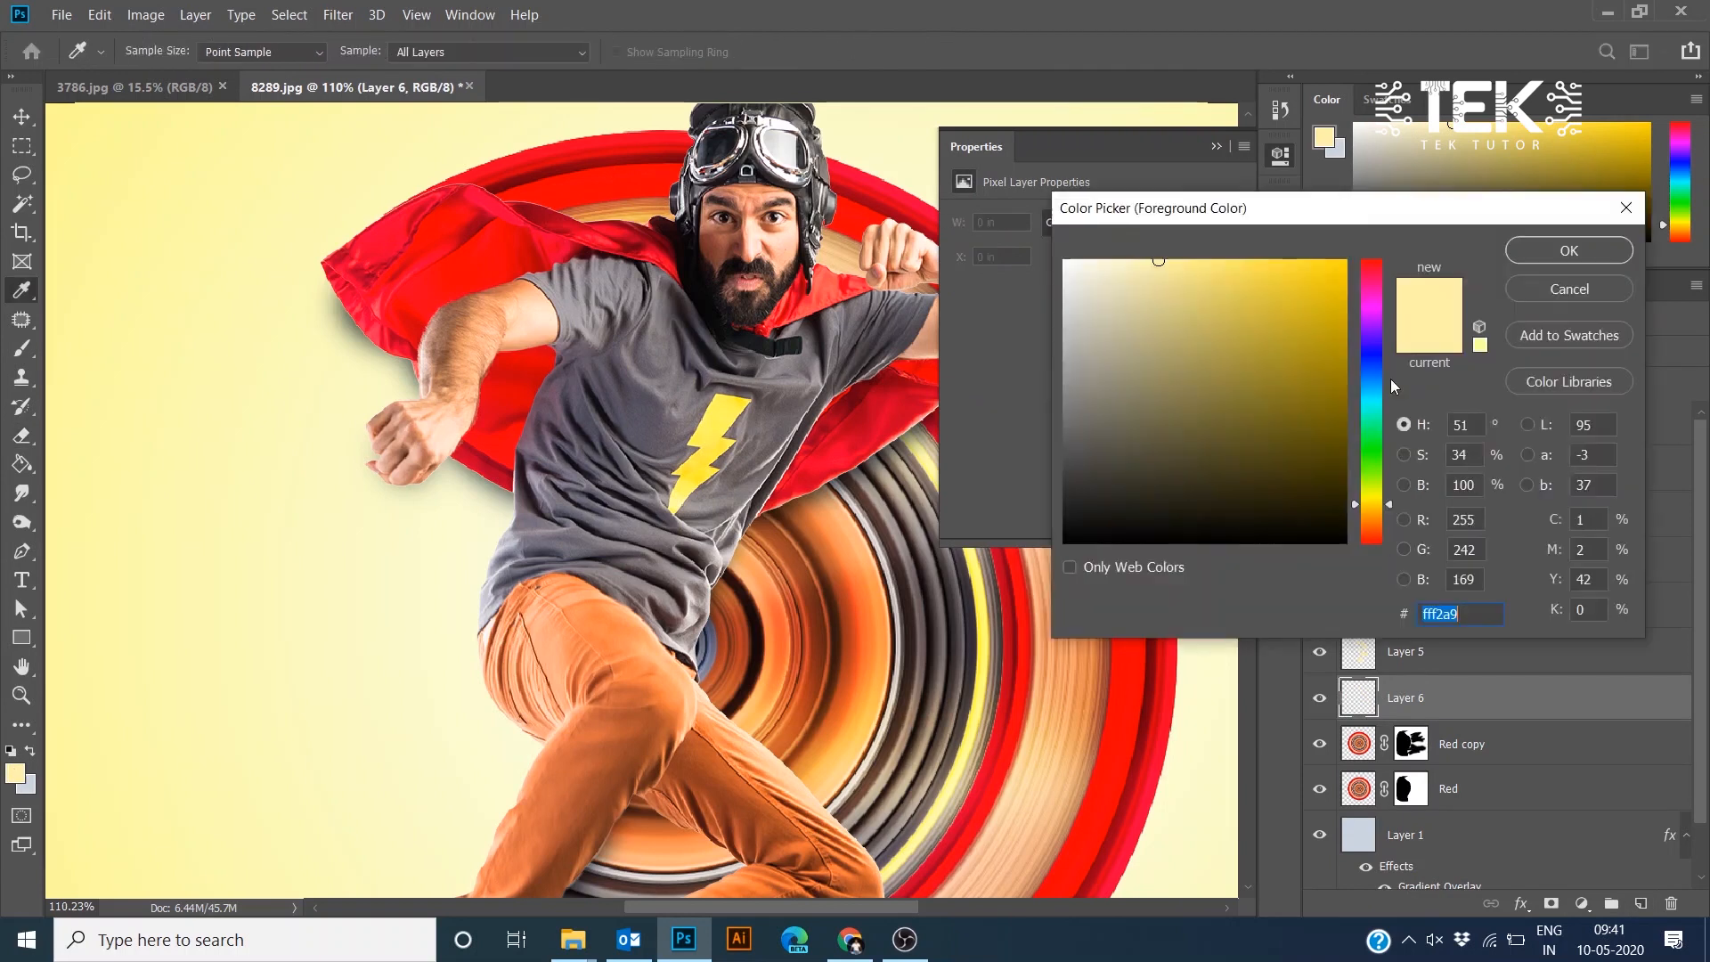
pyautogui.click(1347, 509)
pyautogui.click(1569, 251)
# - Enlarge the brush and move Layer 6 up above Layer 5
pyautogui.press(']')
pyautogui.press(']')
pyautogui.press(']')
pyautogui.press(']')
pyautogui.press(']')
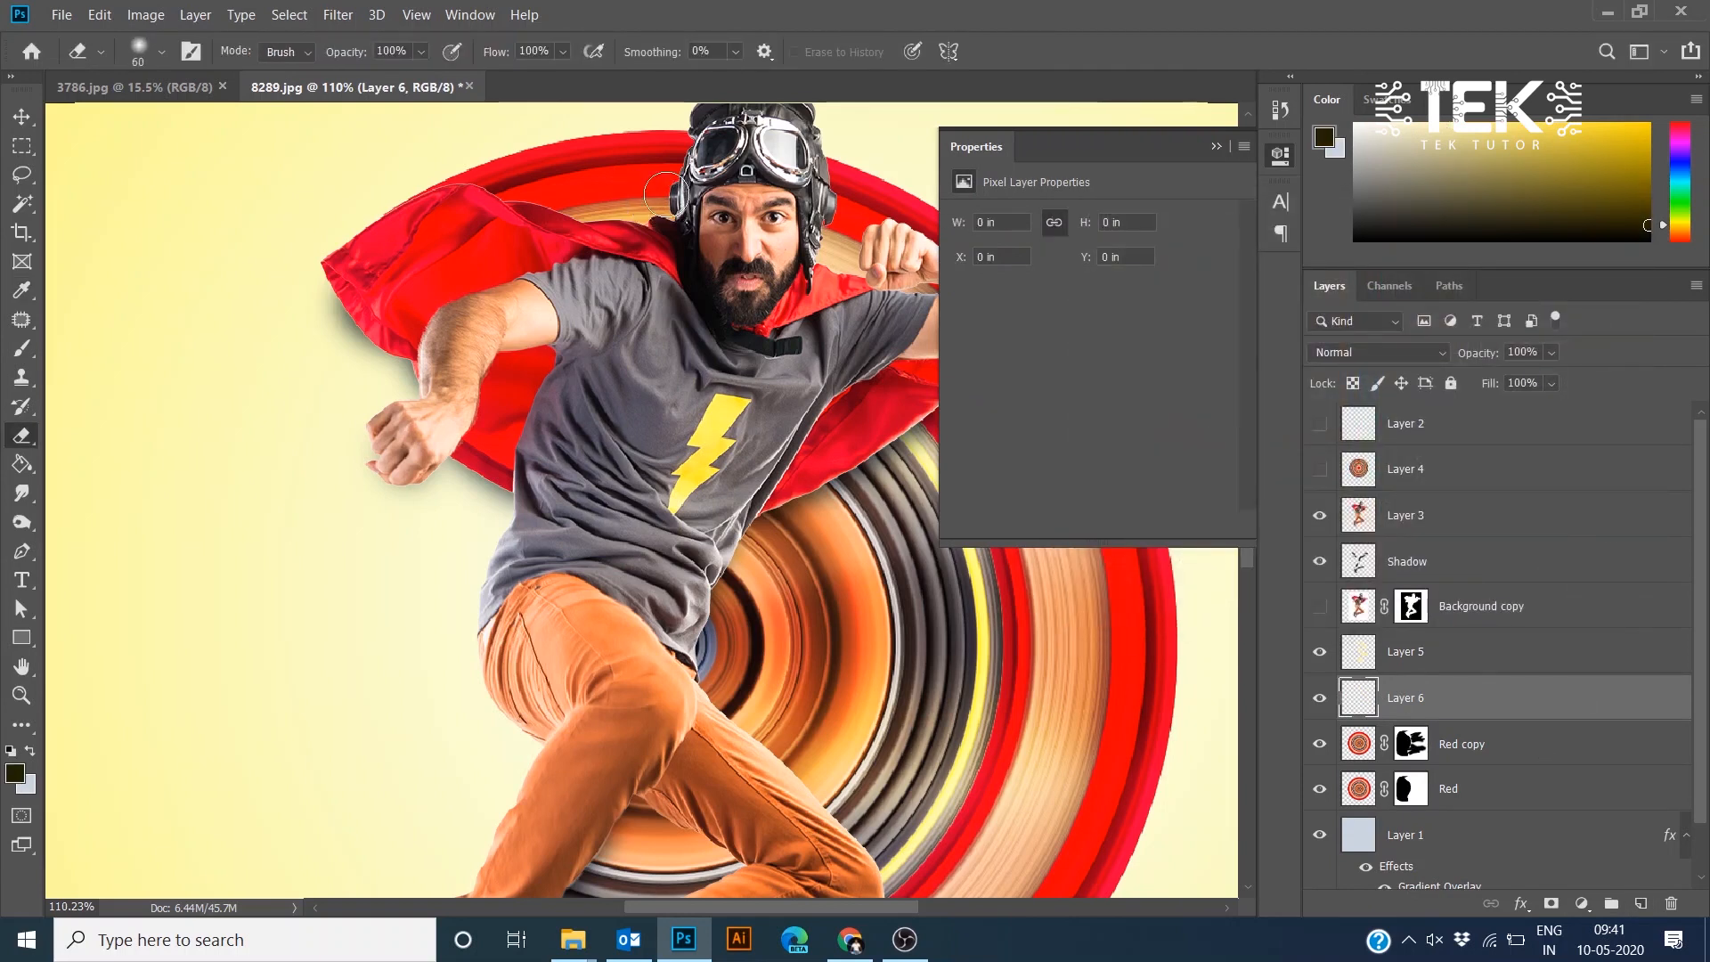
pyautogui.hotkey('ctrl', ']')
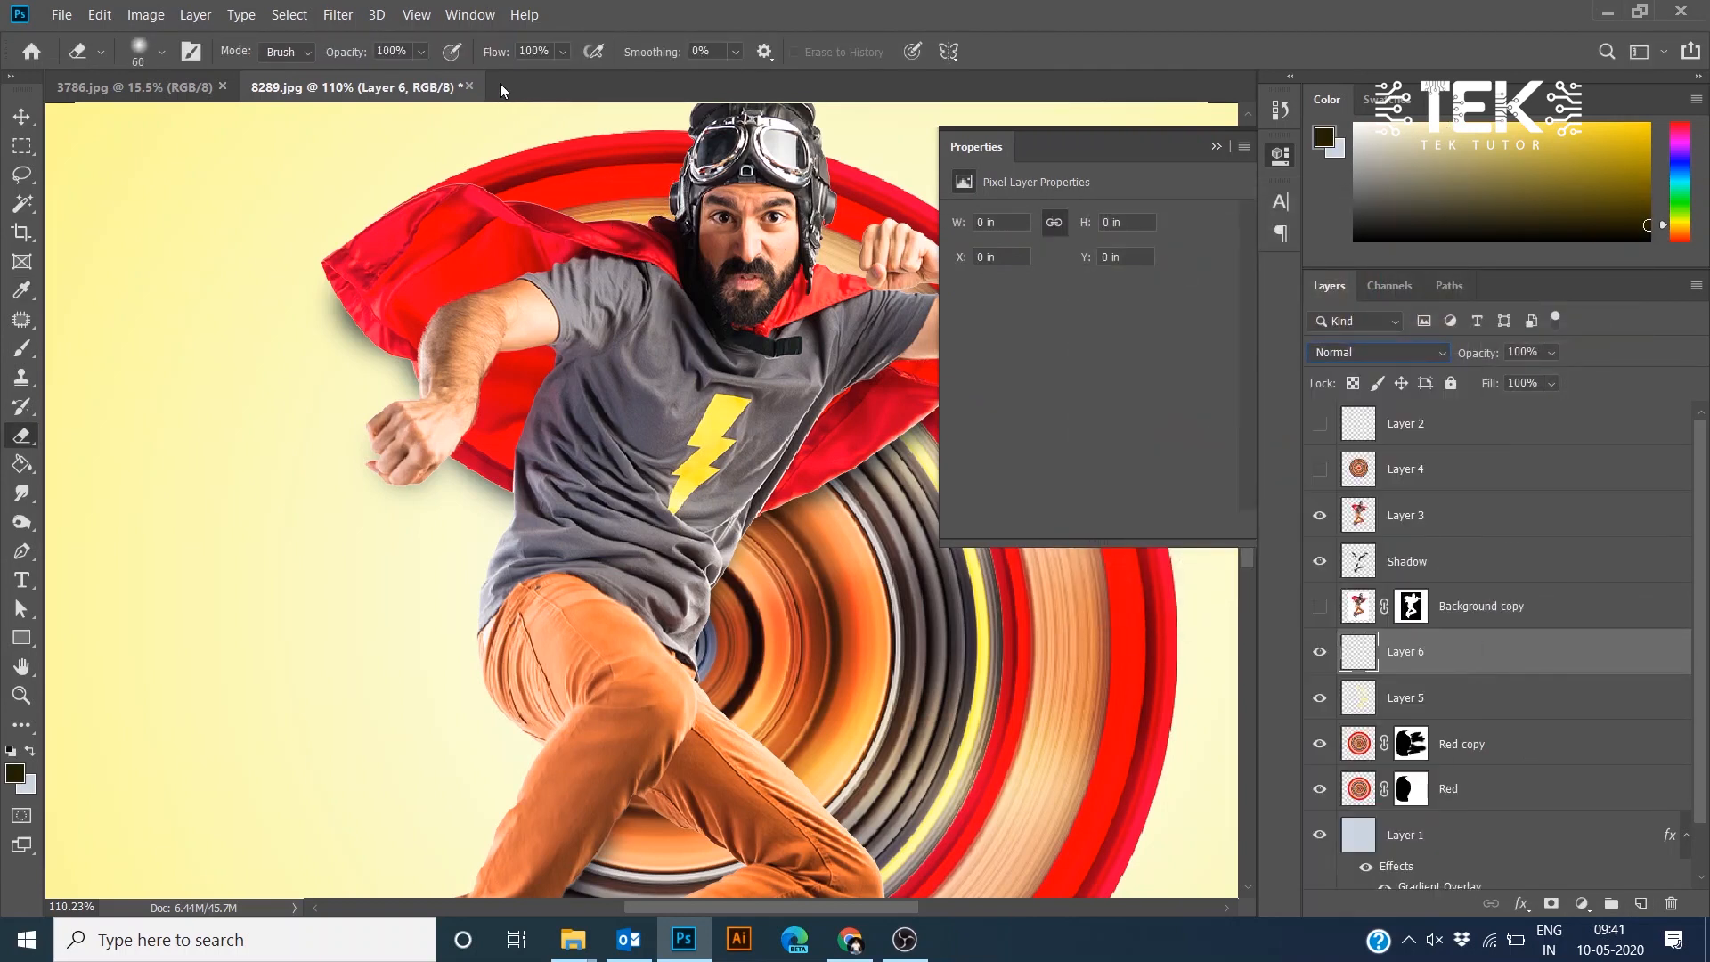
# - Set brush smoothing to 100% and move Layer 6 above Layer 3 in the stack
pyautogui.click(736, 53)
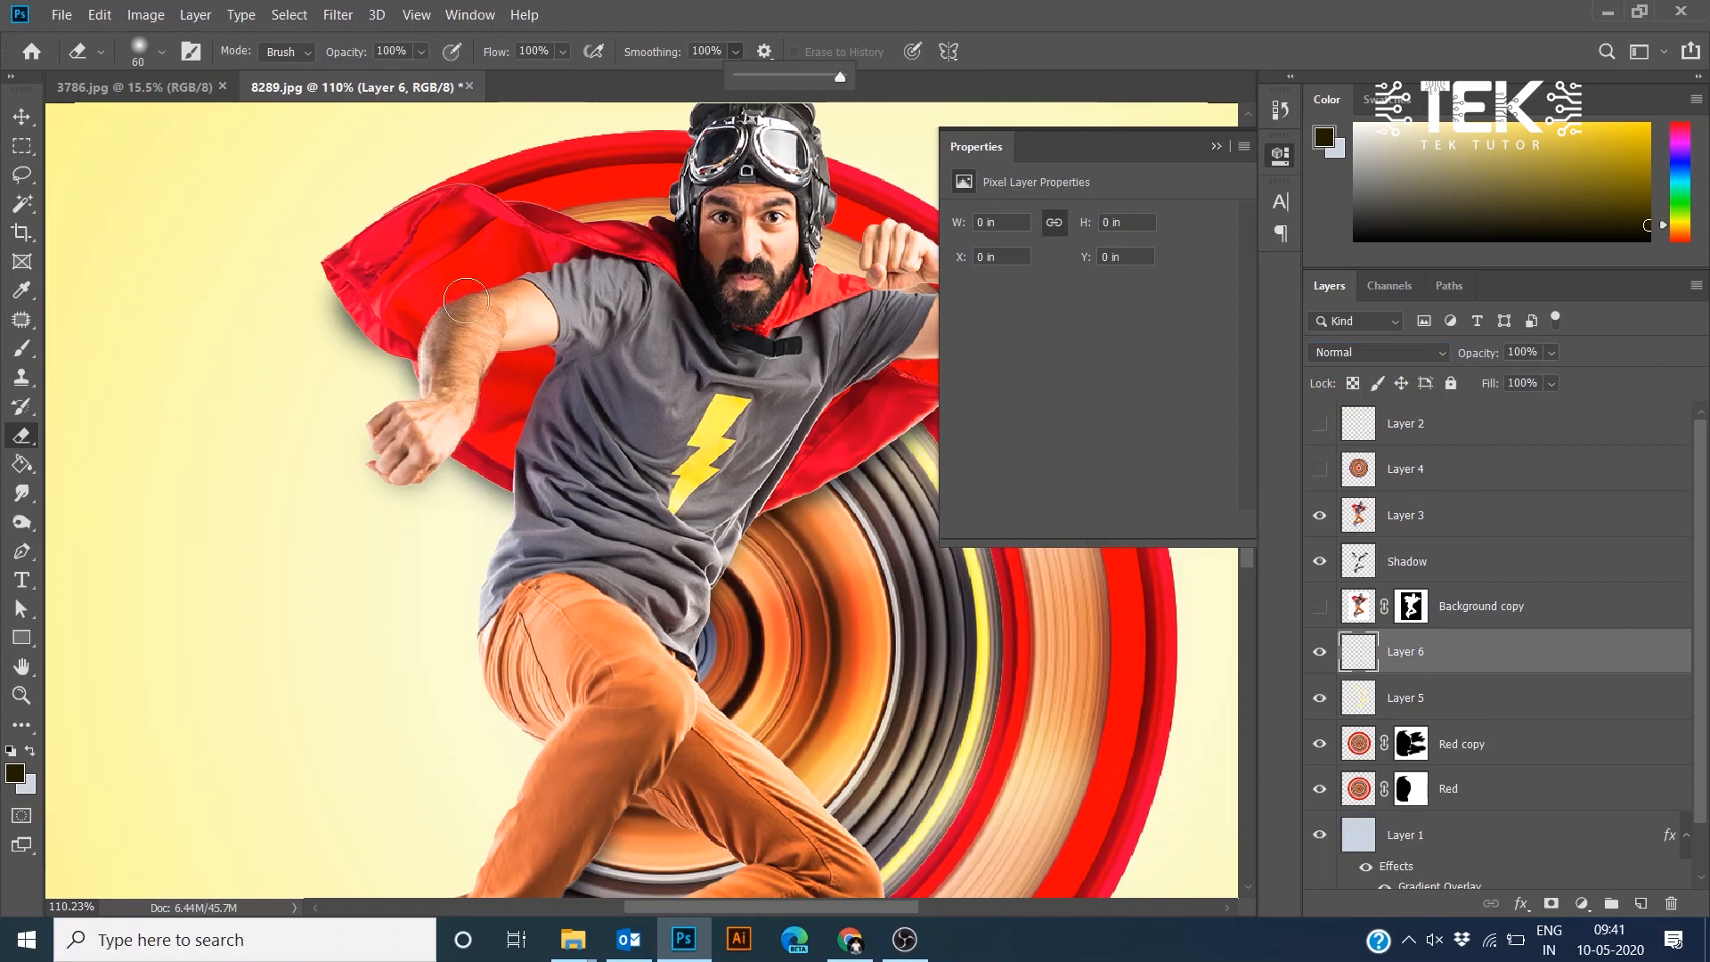
pyautogui.moveTo(498, 264); pyautogui.dragTo(257, 424)
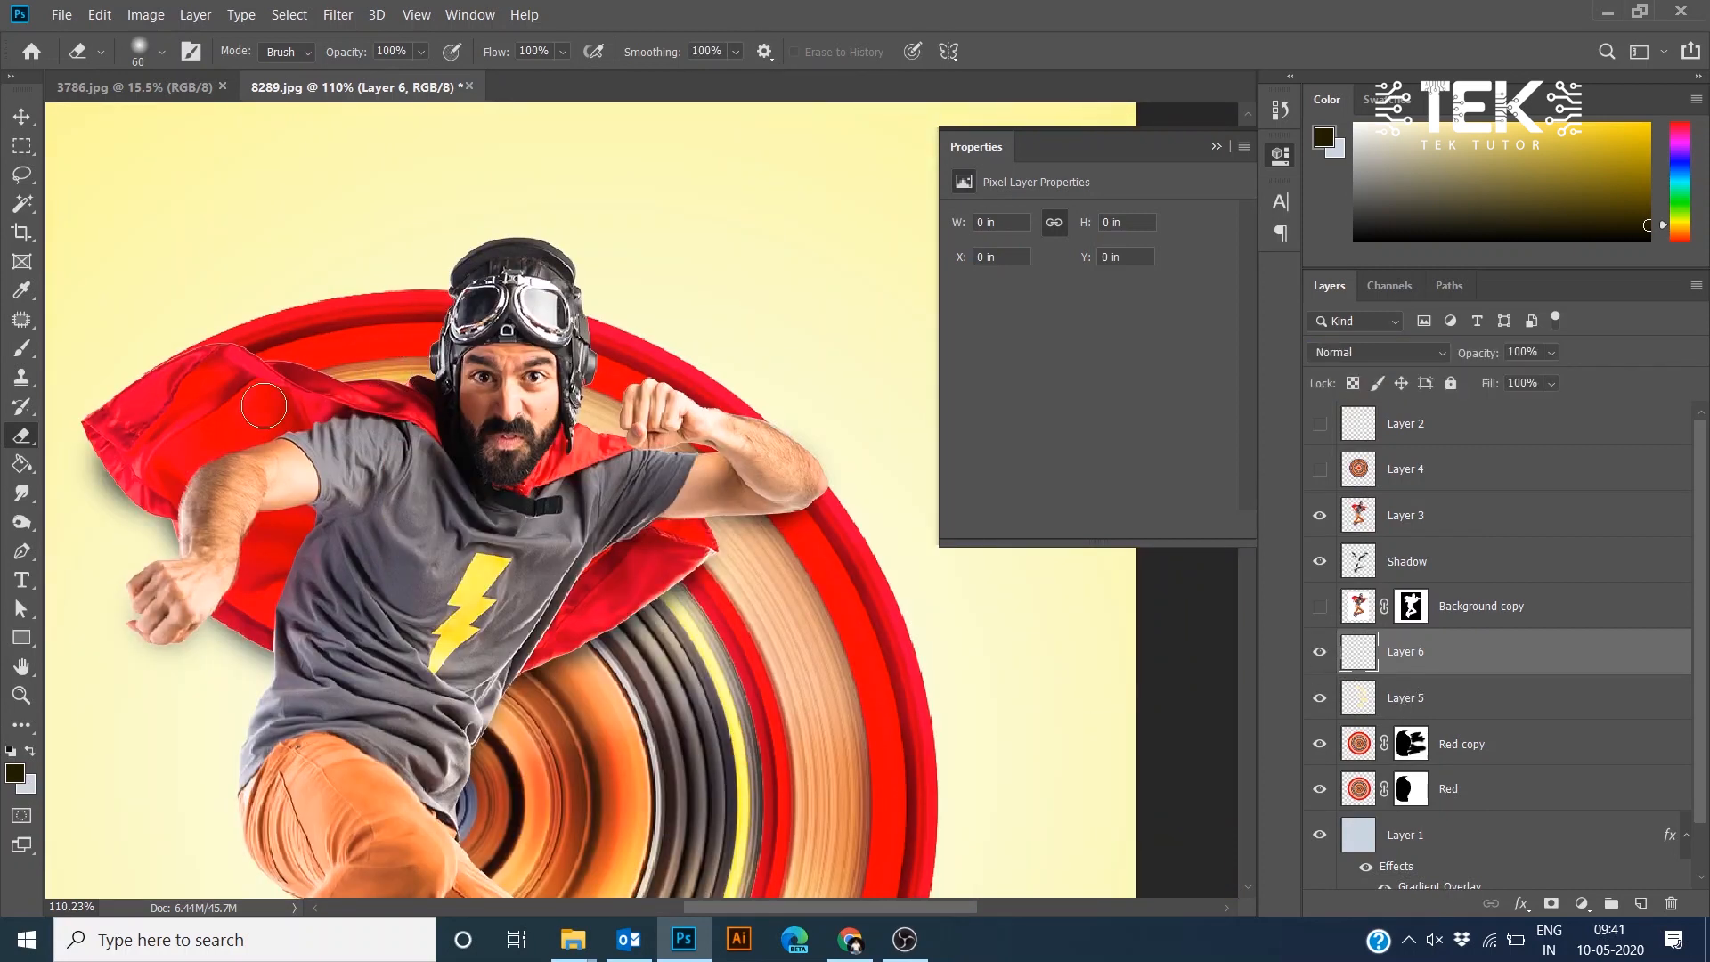
pyautogui.moveTo(1471, 651); pyautogui.dragTo(1445, 501)
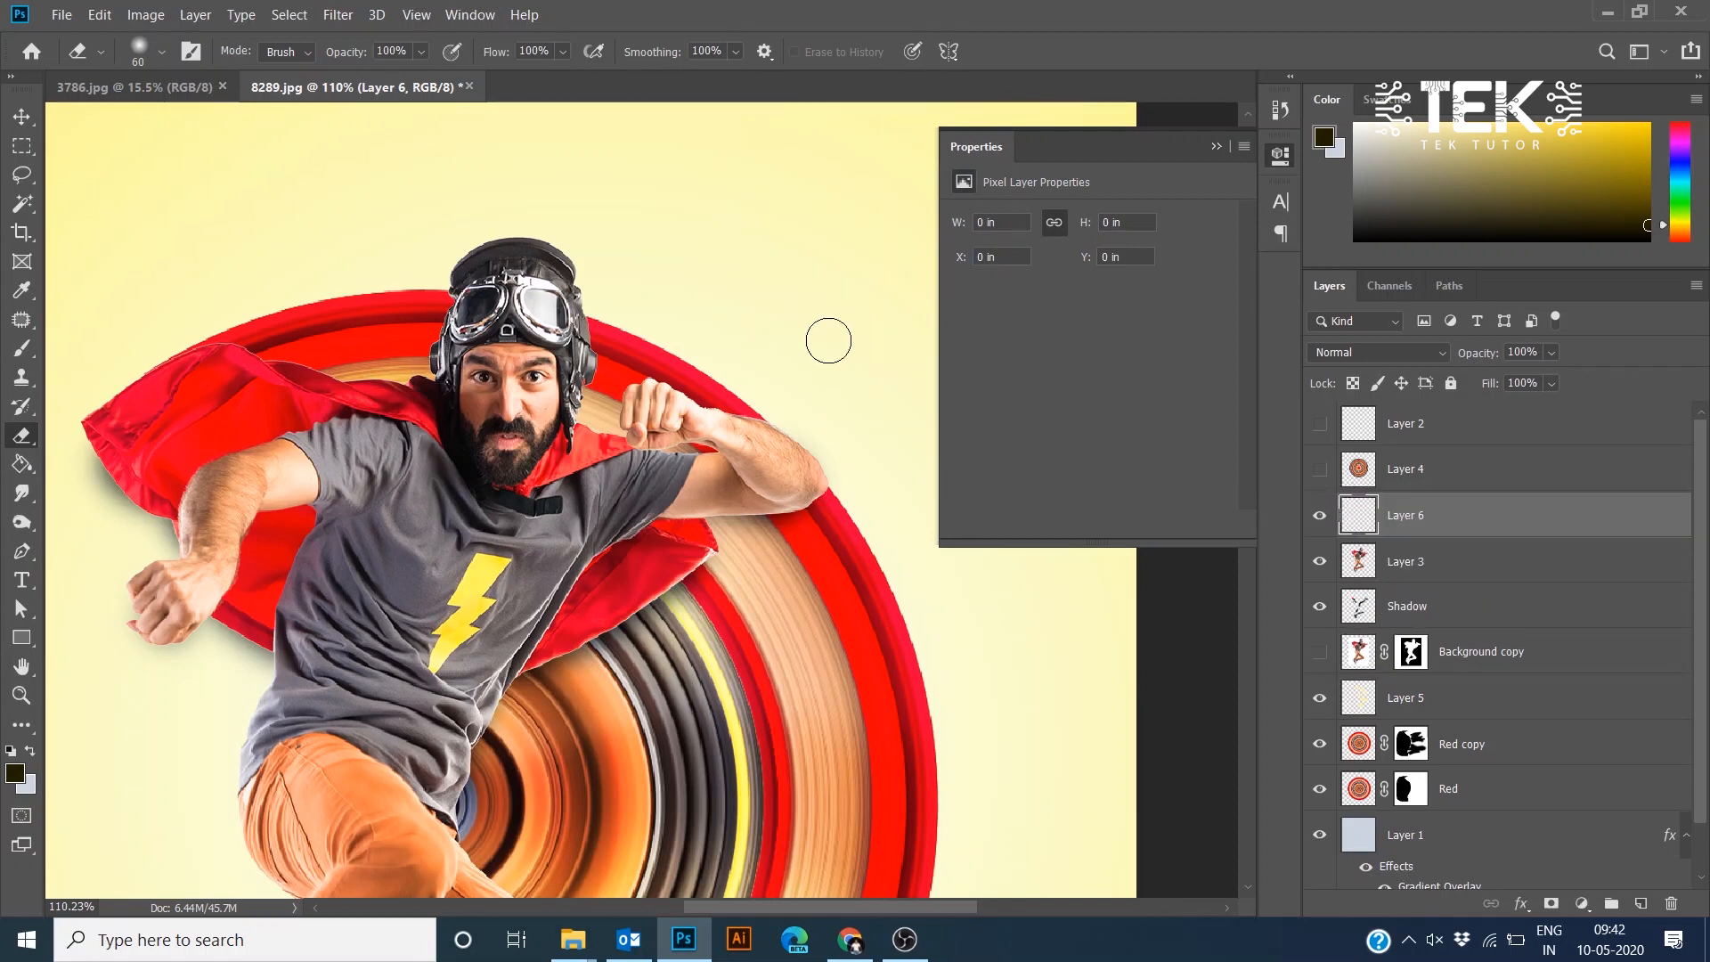
pyautogui.scroll(-5, 820, 338)
pyautogui.scroll(6, 748, 446)
pyautogui.click(1322, 528)
pyautogui.click(1320, 519)
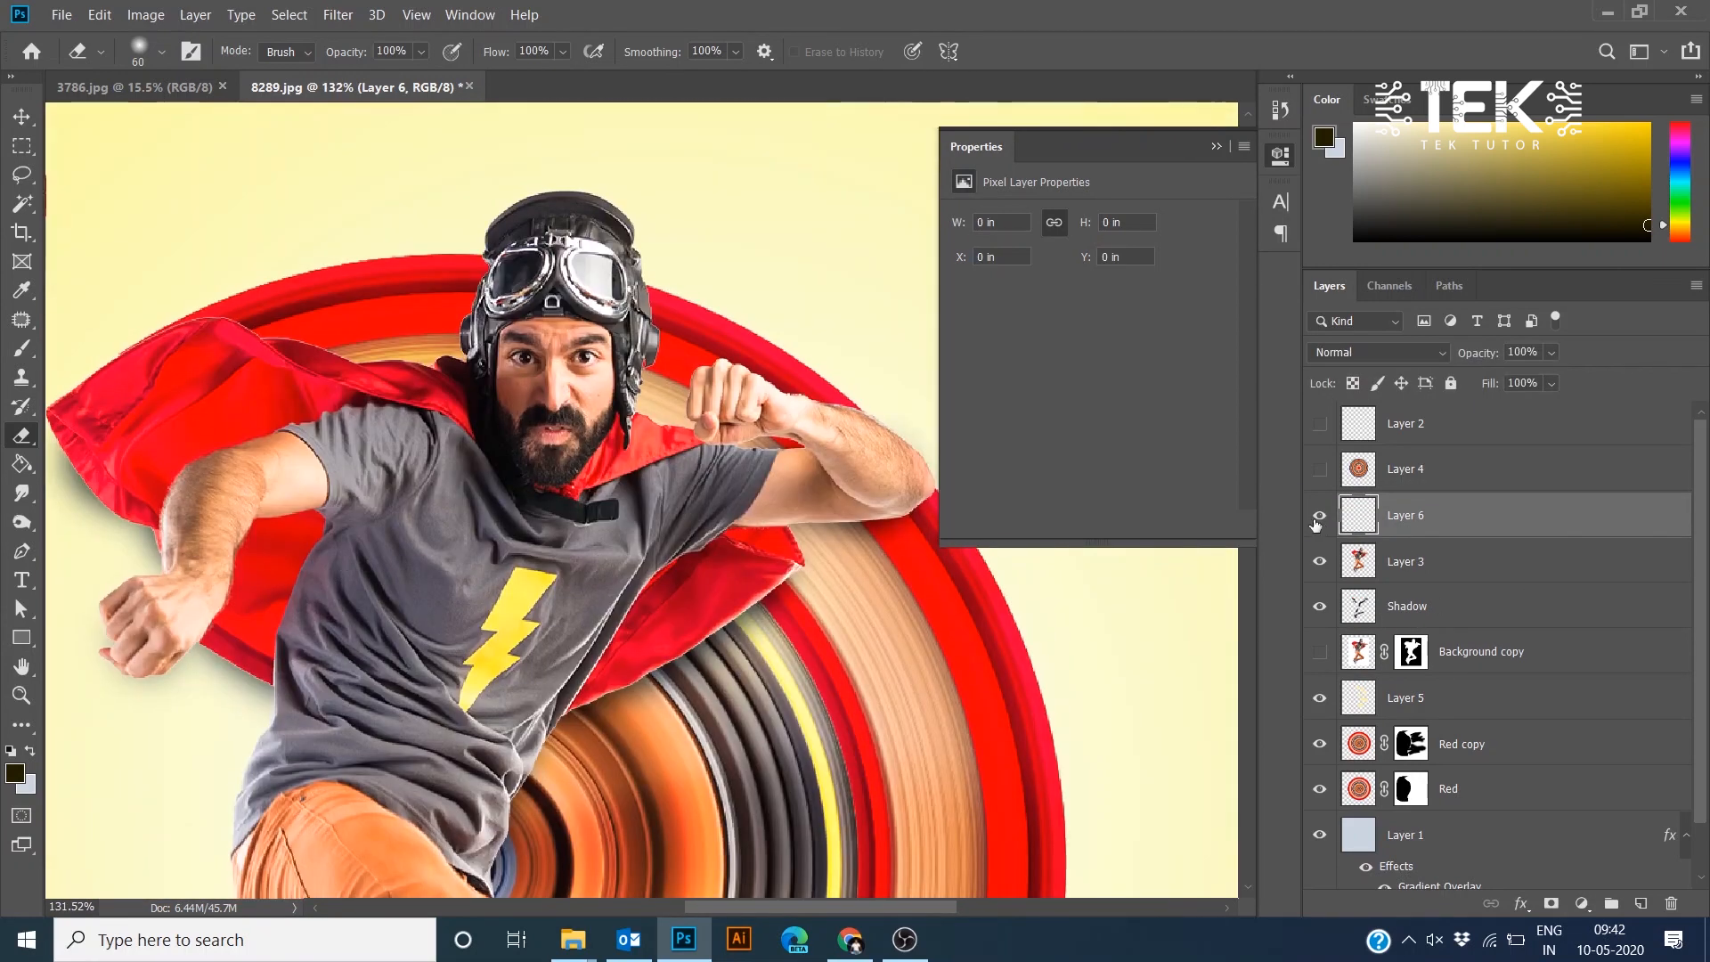
# - Paint a dark stroke along the upper-left rim of the circle behind the cape on Layer 6
pyautogui.hotkey('ctrl', 't')
pyautogui.click(882, 372)
pyautogui.press('b')
pyautogui.moveTo(490, 303); pyautogui.dragTo(223, 392)
# - Move Layer 6 back down just above Layer 5 and set its blend mode to Soft Light
pyautogui.moveTo(1461, 515); pyautogui.dragTo(1443, 677)
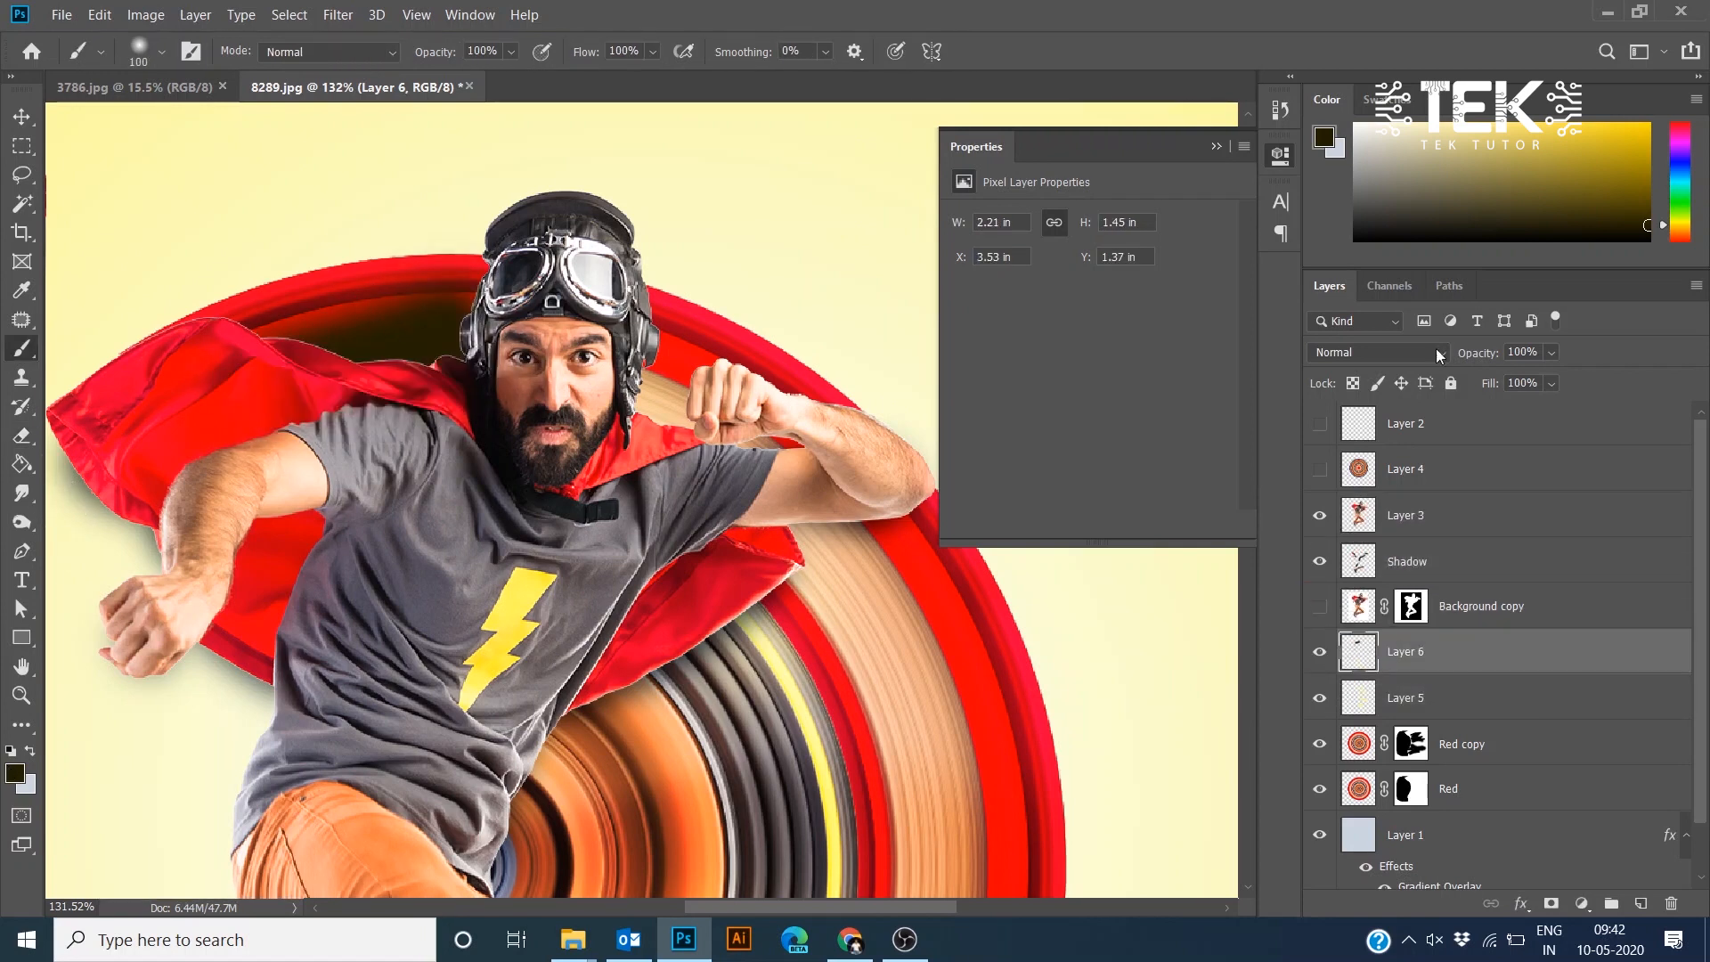
pyautogui.click(1438, 354)
pyautogui.click(1372, 638)
# - Paint another dark stroke over the circle near the hero's knee on Layer 6
pyautogui.scroll(-2, 592, 337)
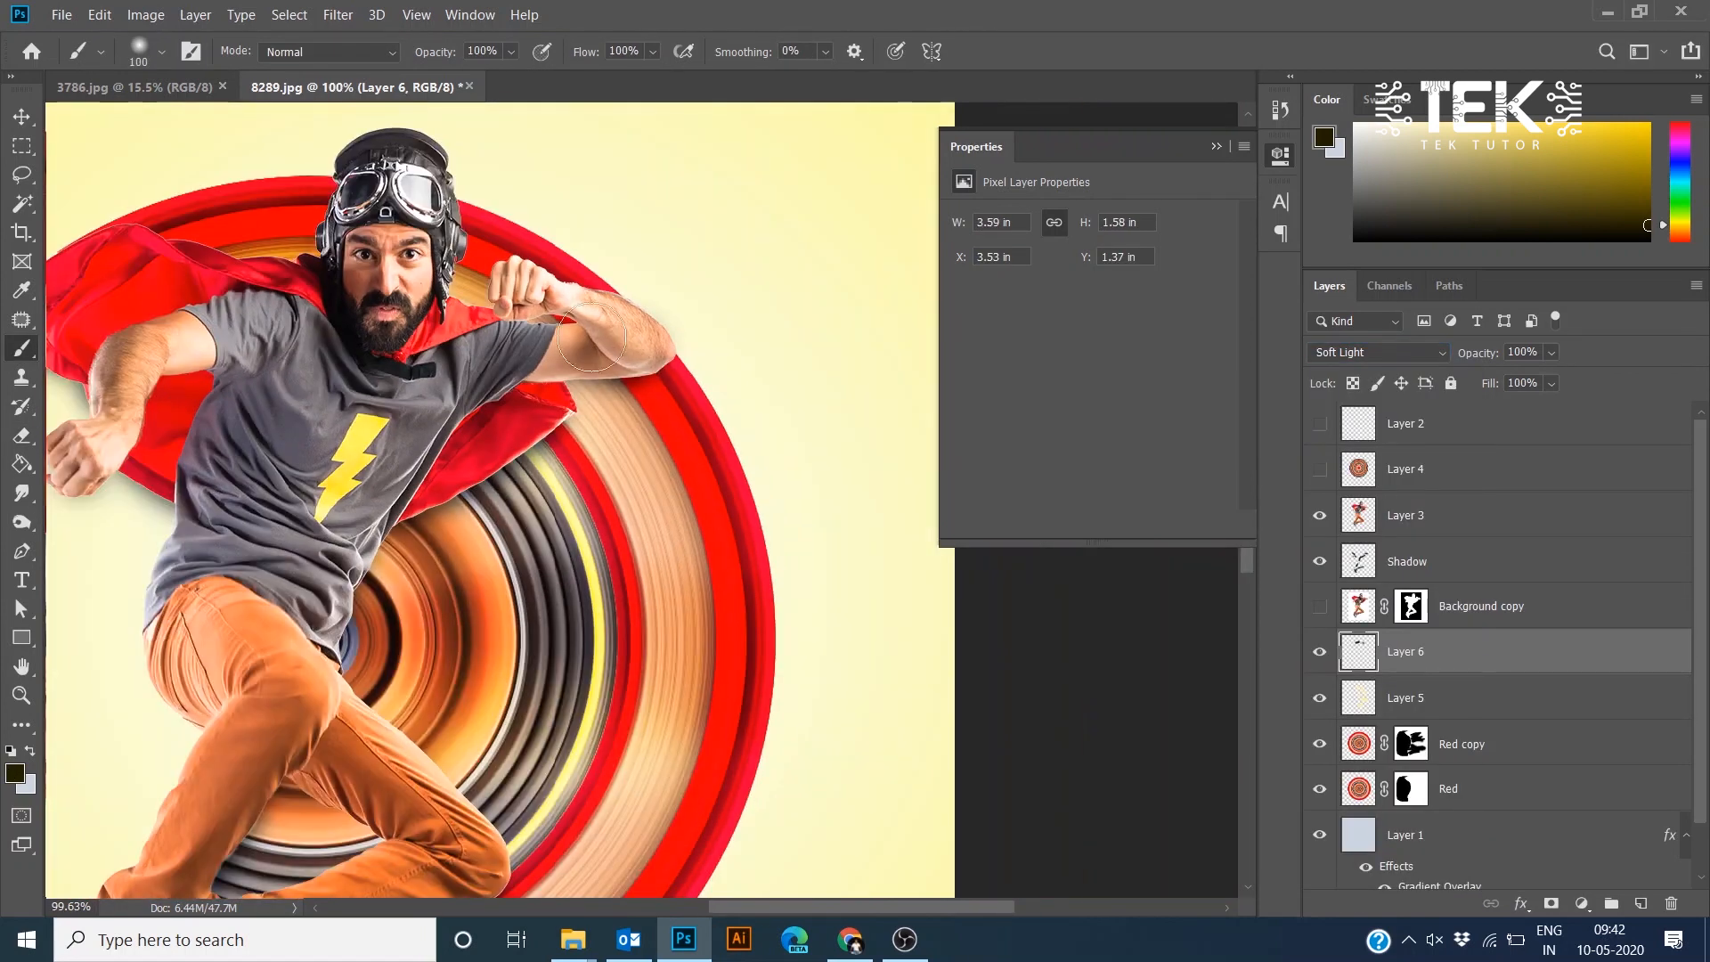
pyautogui.scroll(-5, 725, 462)
pyautogui.scroll(-2, 725, 462)
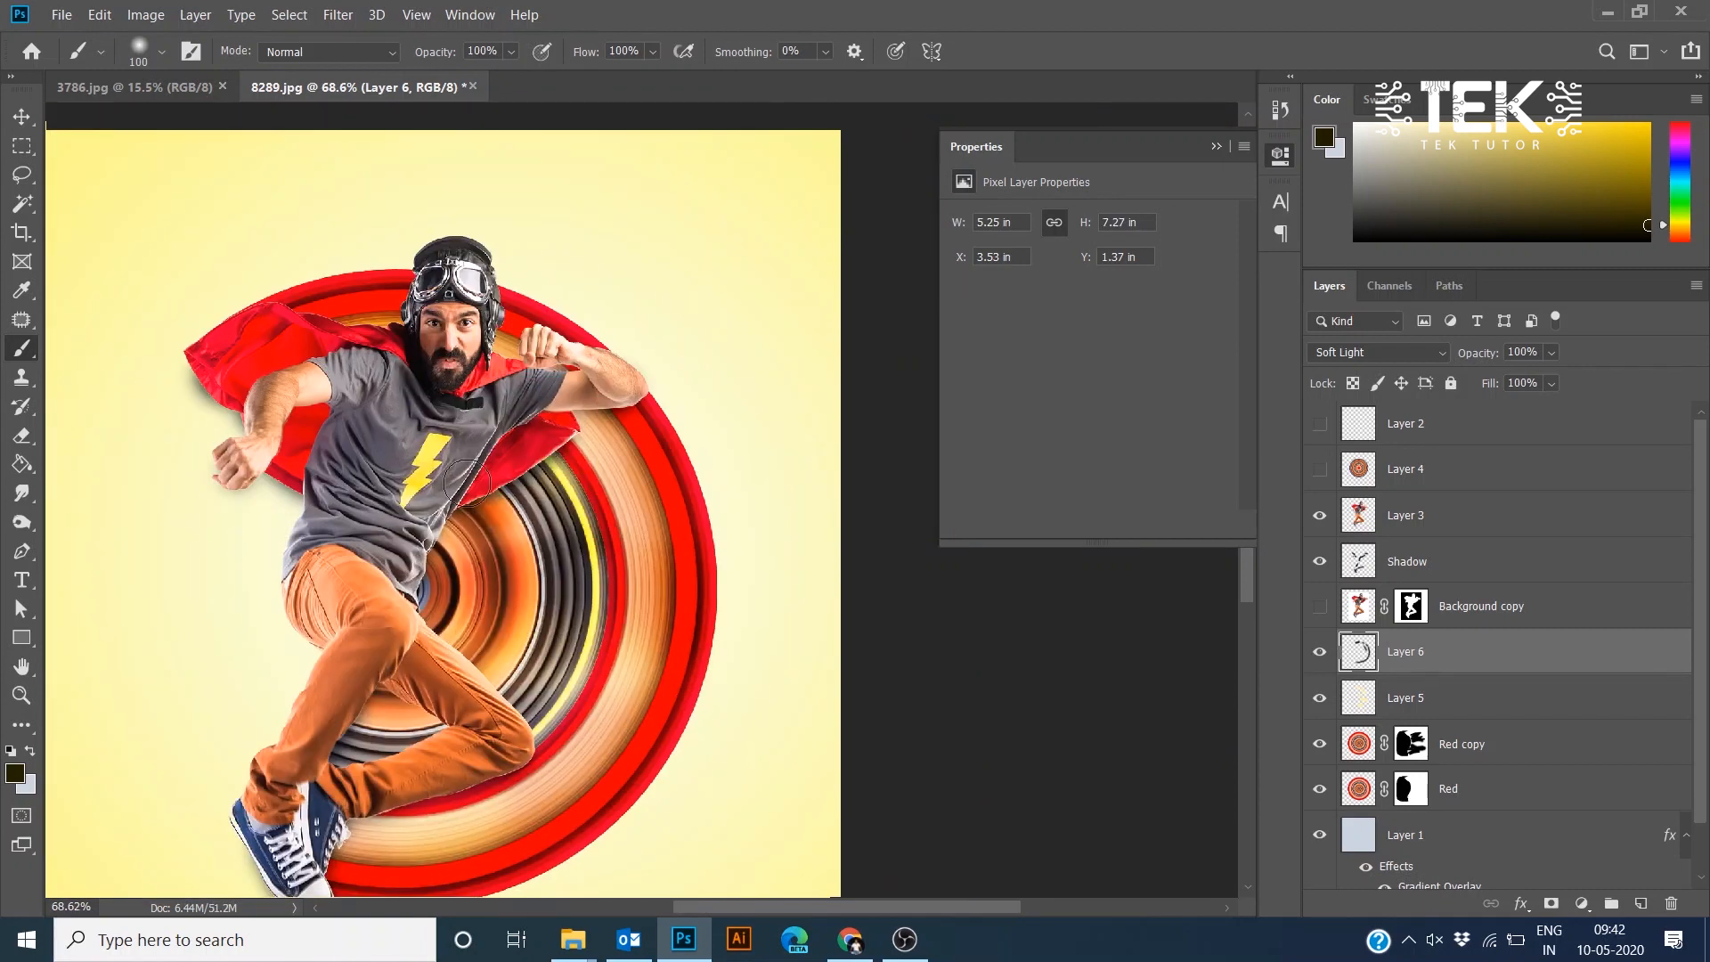
pyautogui.moveTo(525, 682); pyautogui.dragTo(451, 736)
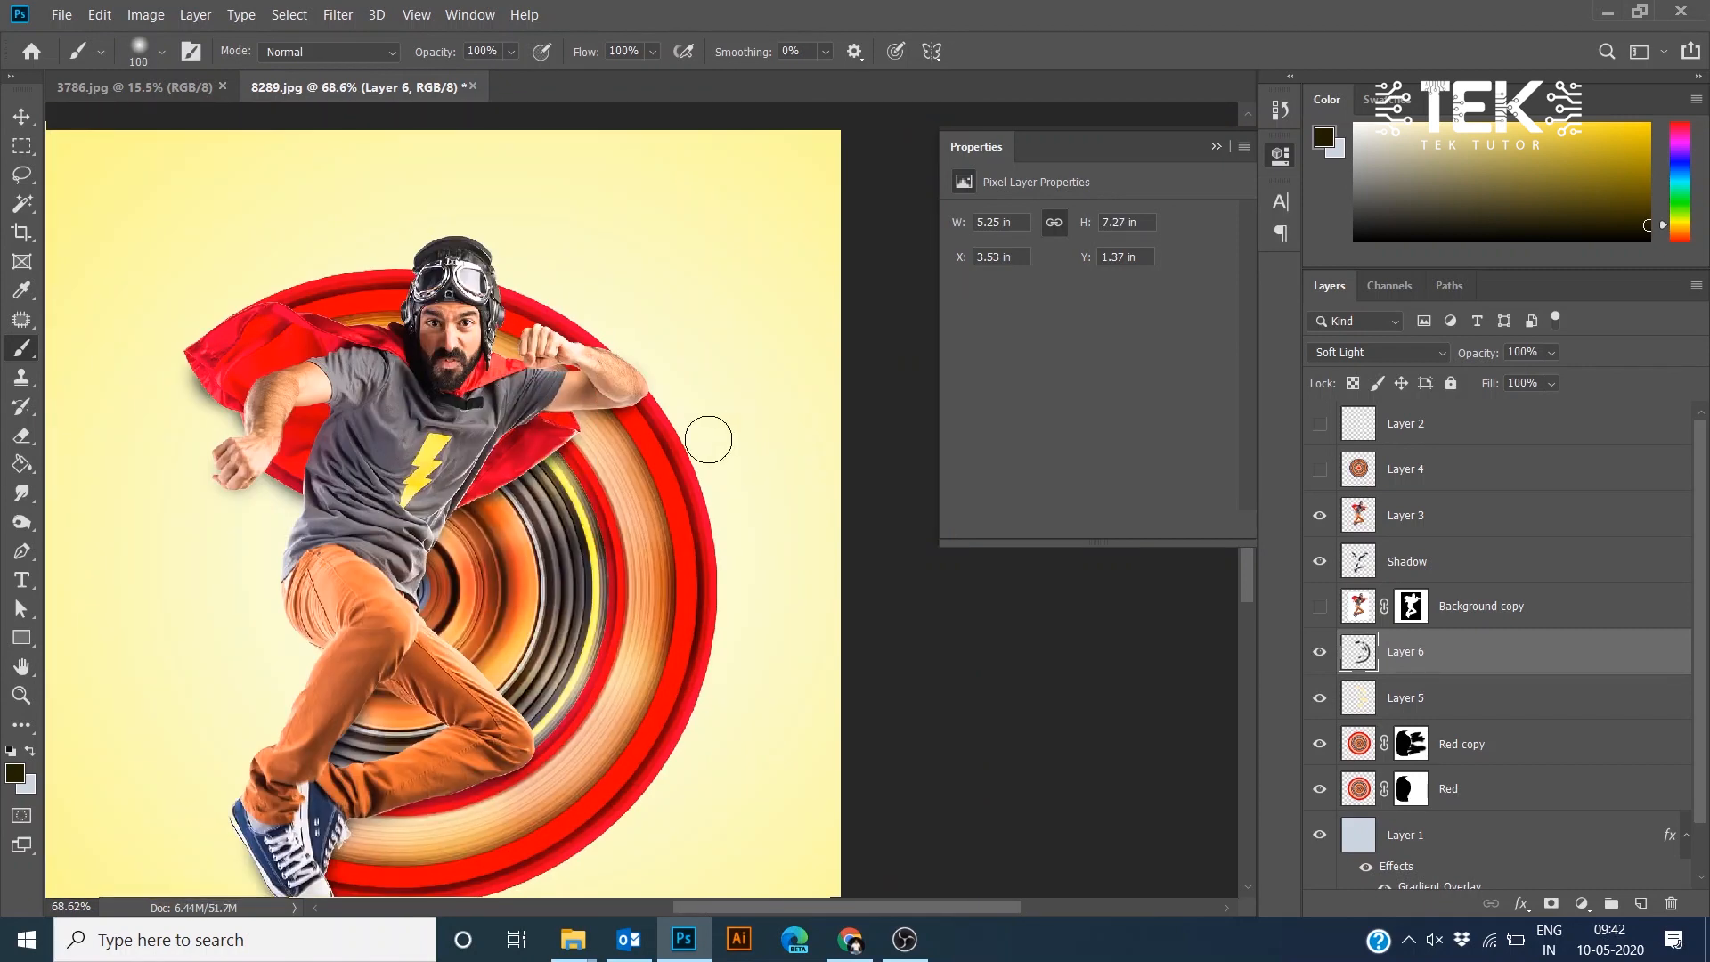
# - Zoom in and out to inspect the shading around the hero and the circle rings
pyautogui.scroll(-2, 668, 461)
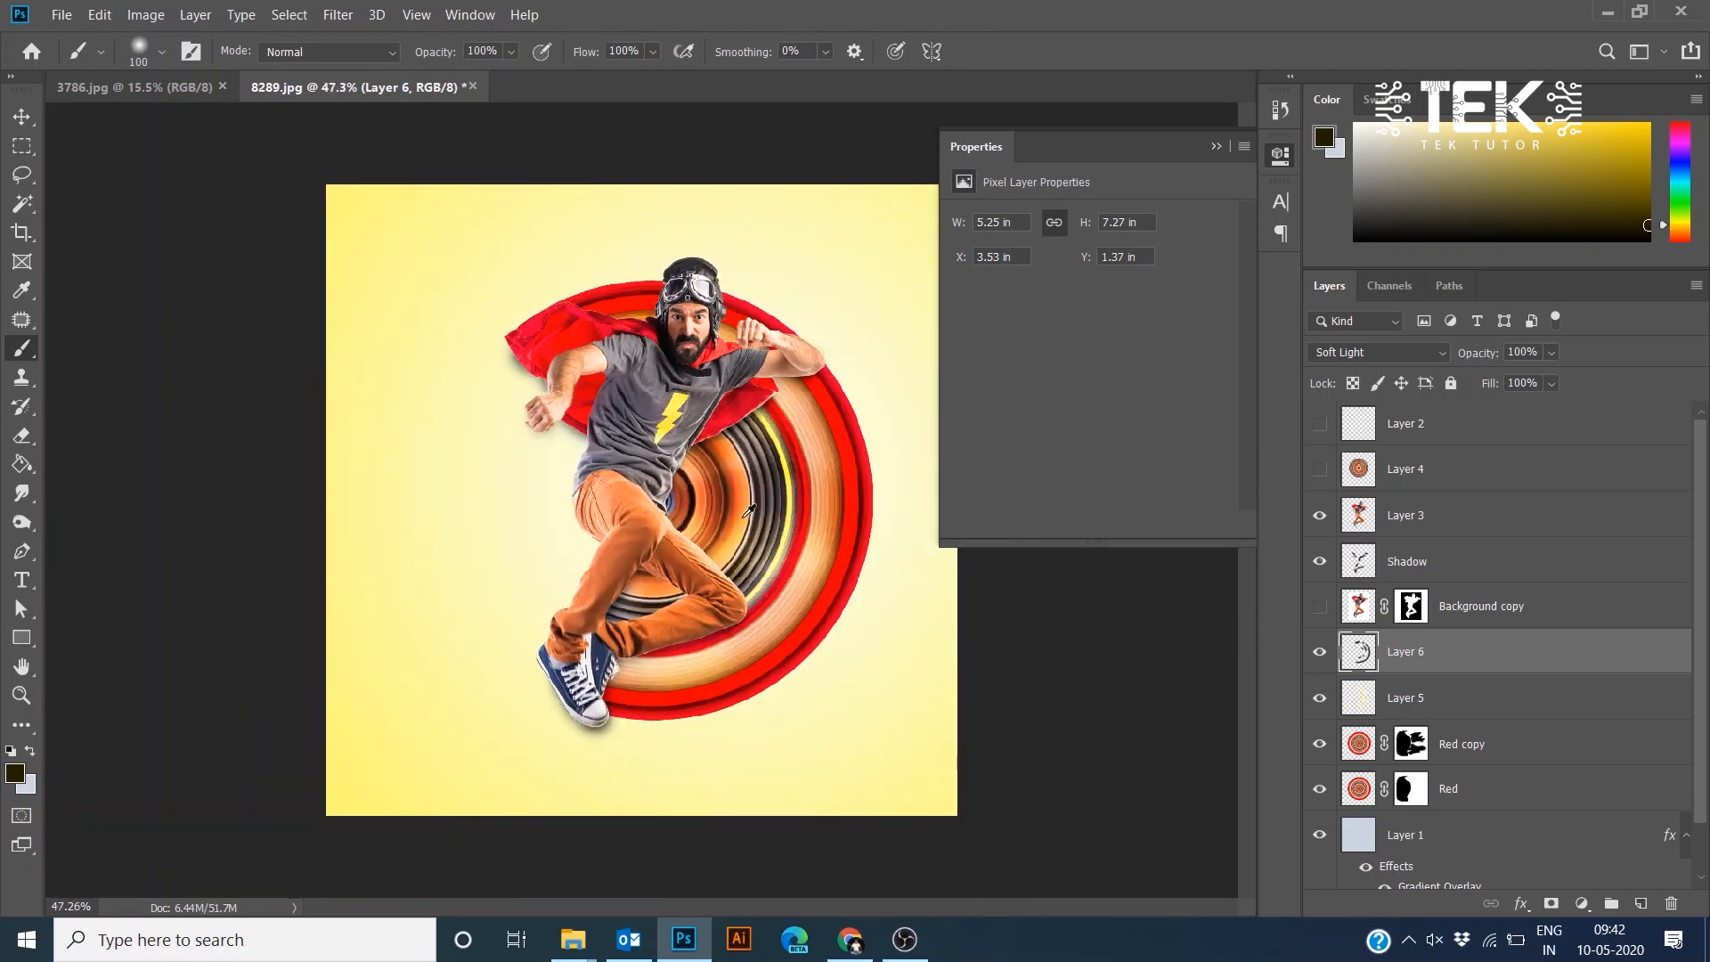
pyautogui.scroll(4, 748, 510)
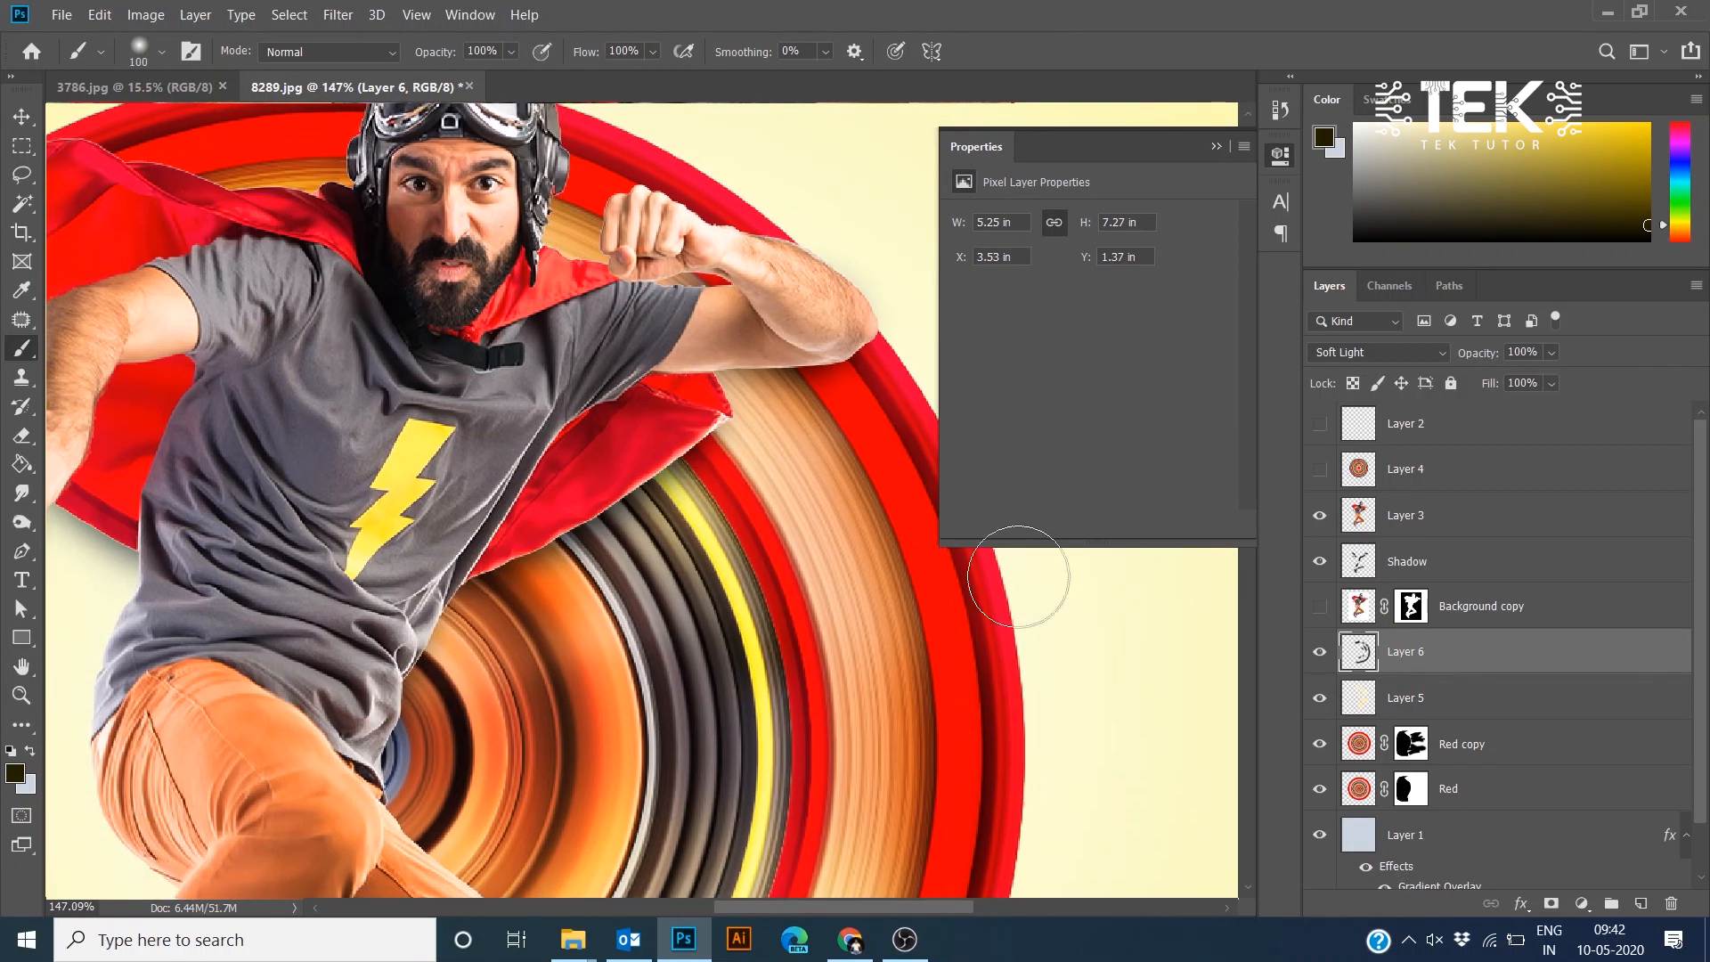
pyautogui.scroll(-3, 467, 513)
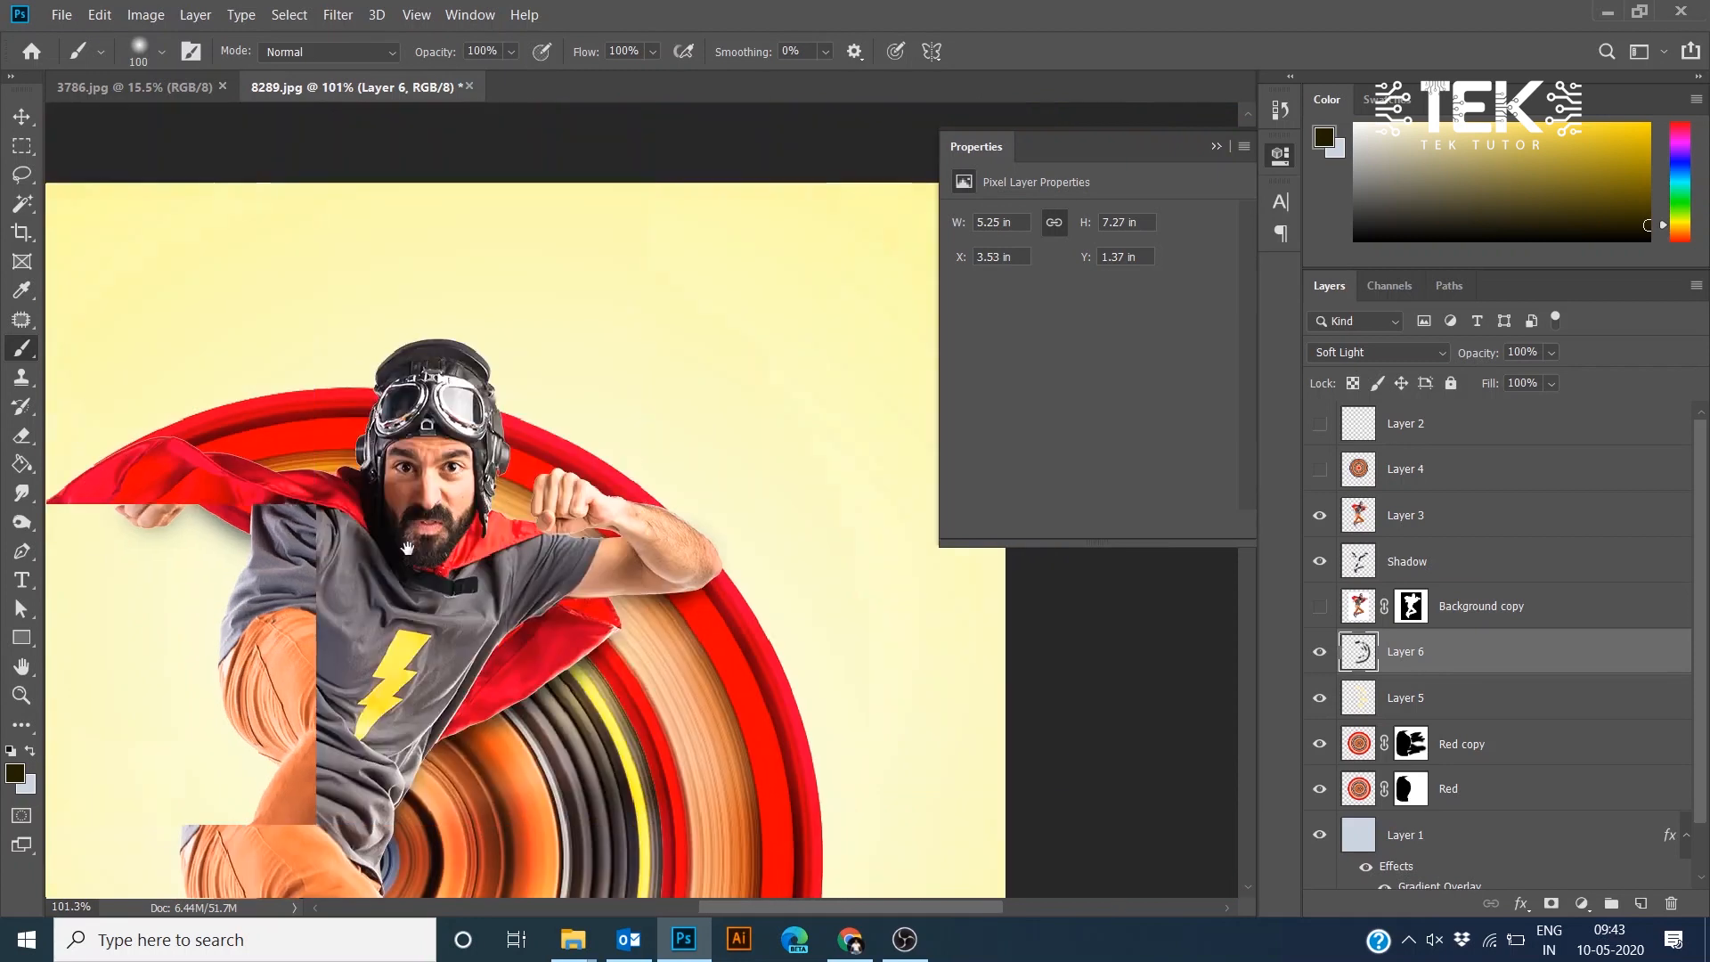
pyautogui.scroll(5, 349, 436)
pyautogui.scroll(-4, 348, 437)
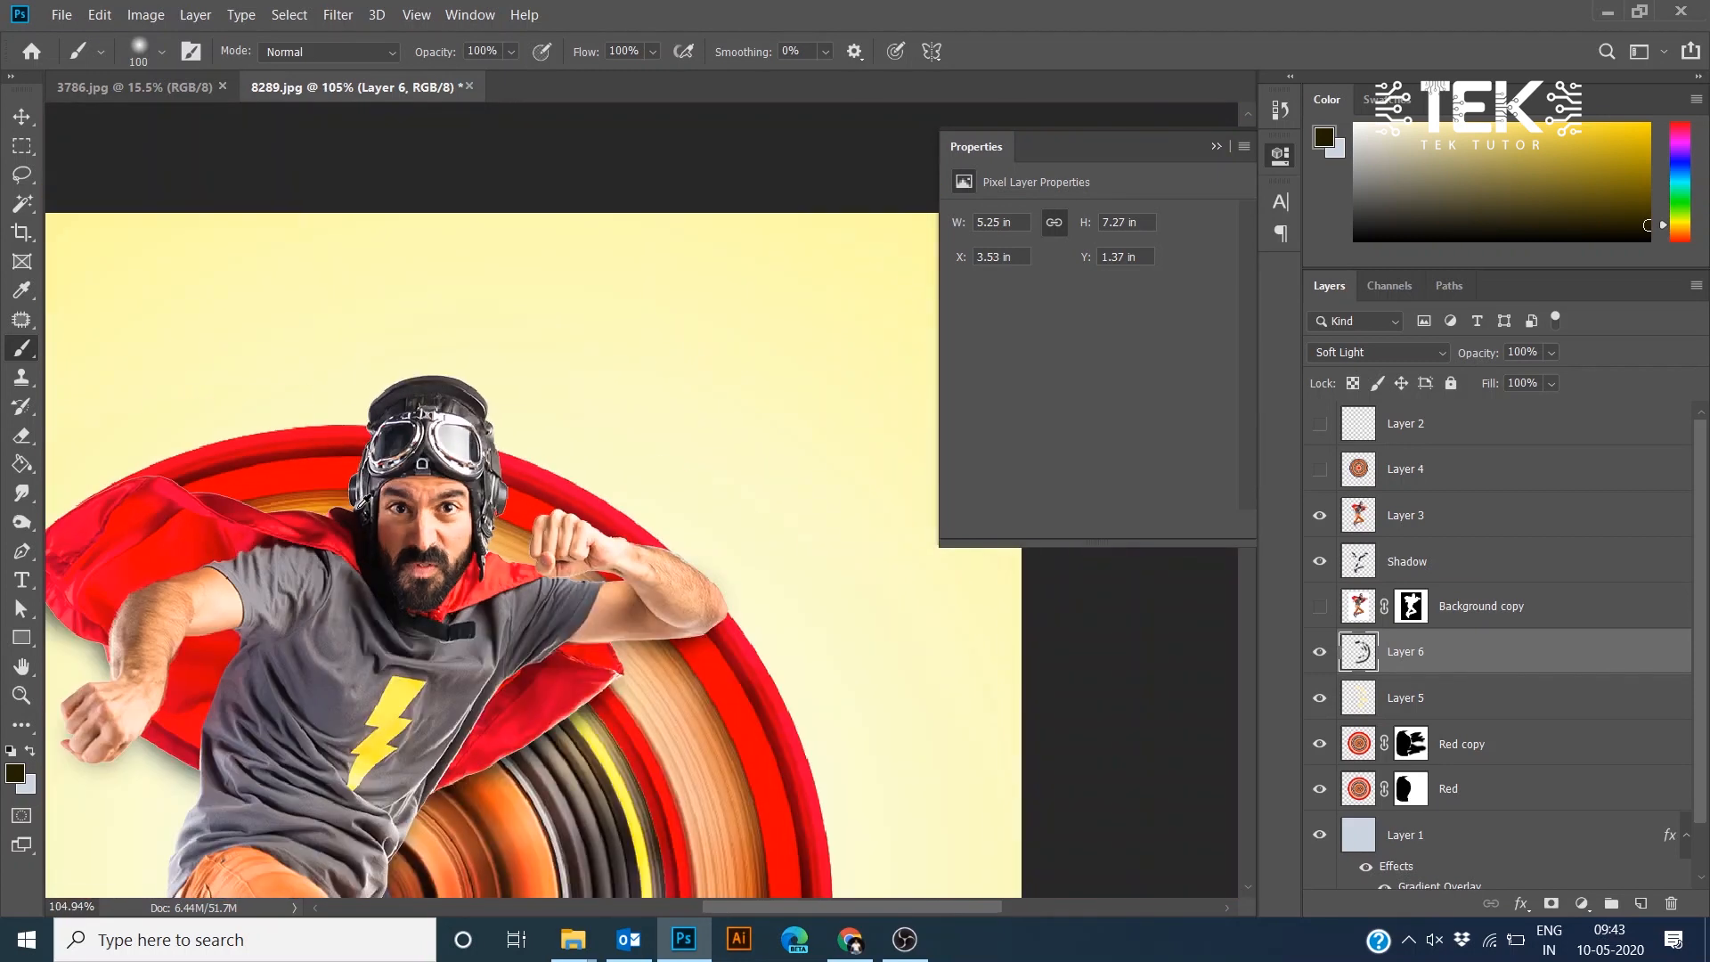
pyautogui.scroll(2, 552, 431)
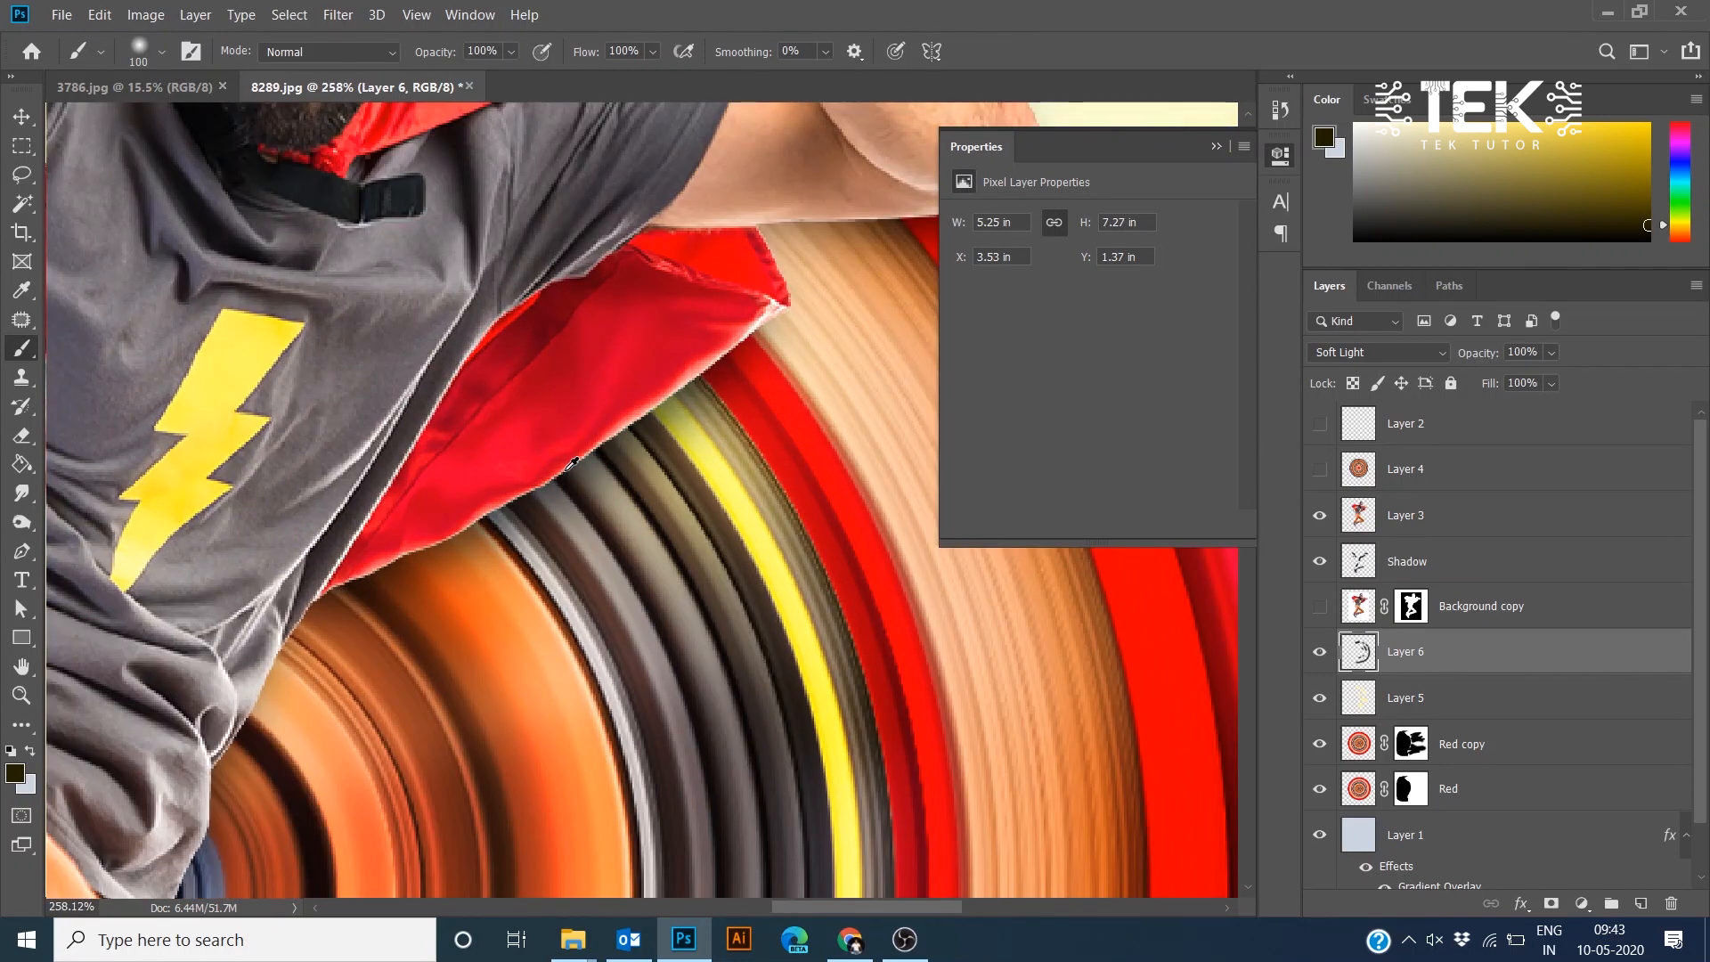
pyautogui.scroll(-3, 561, 450)
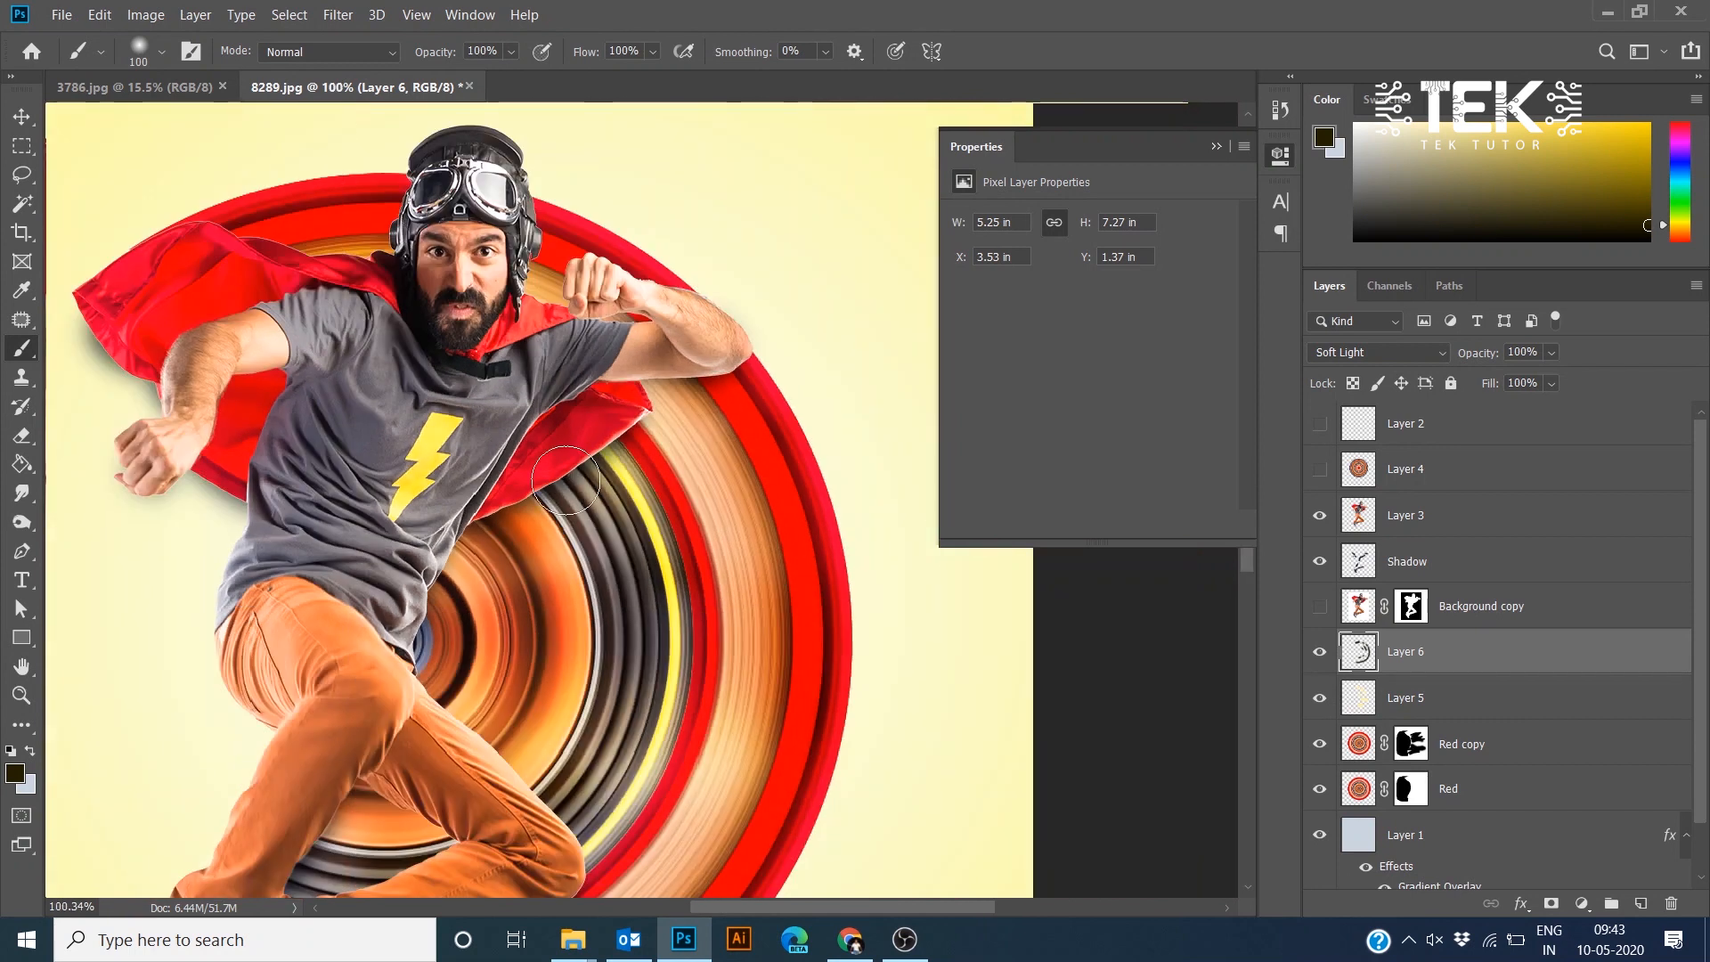
pyautogui.scroll(-2, 768, 589)
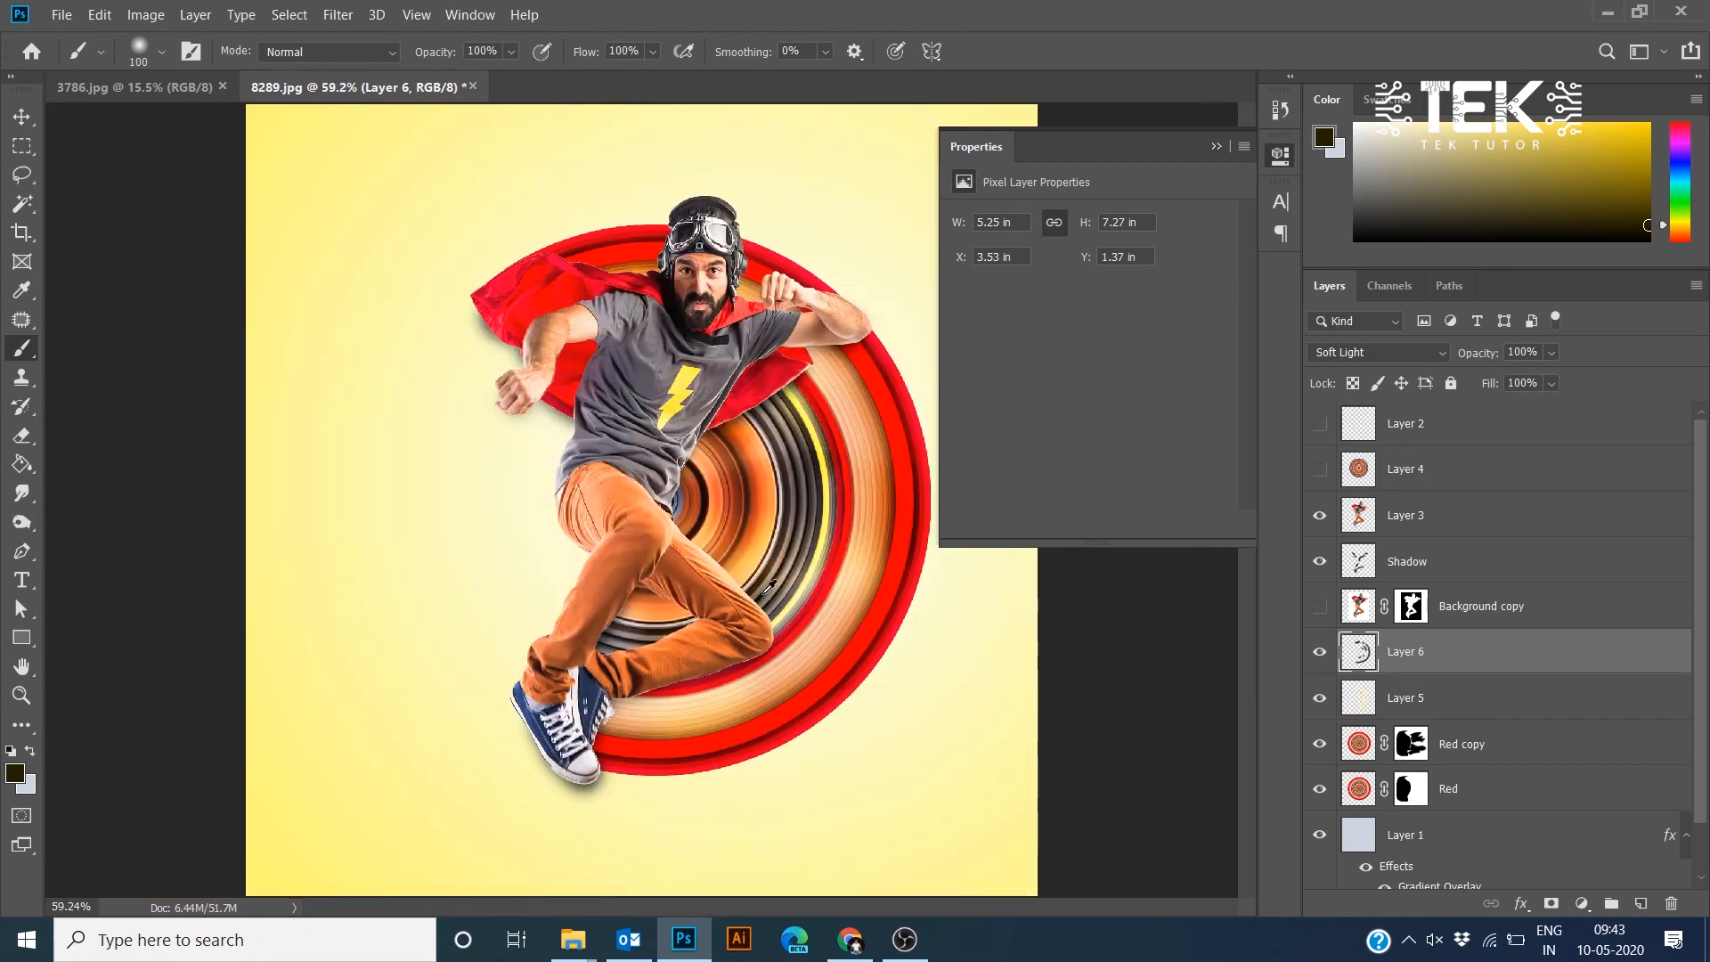
pyautogui.scroll(3, 754, 436)
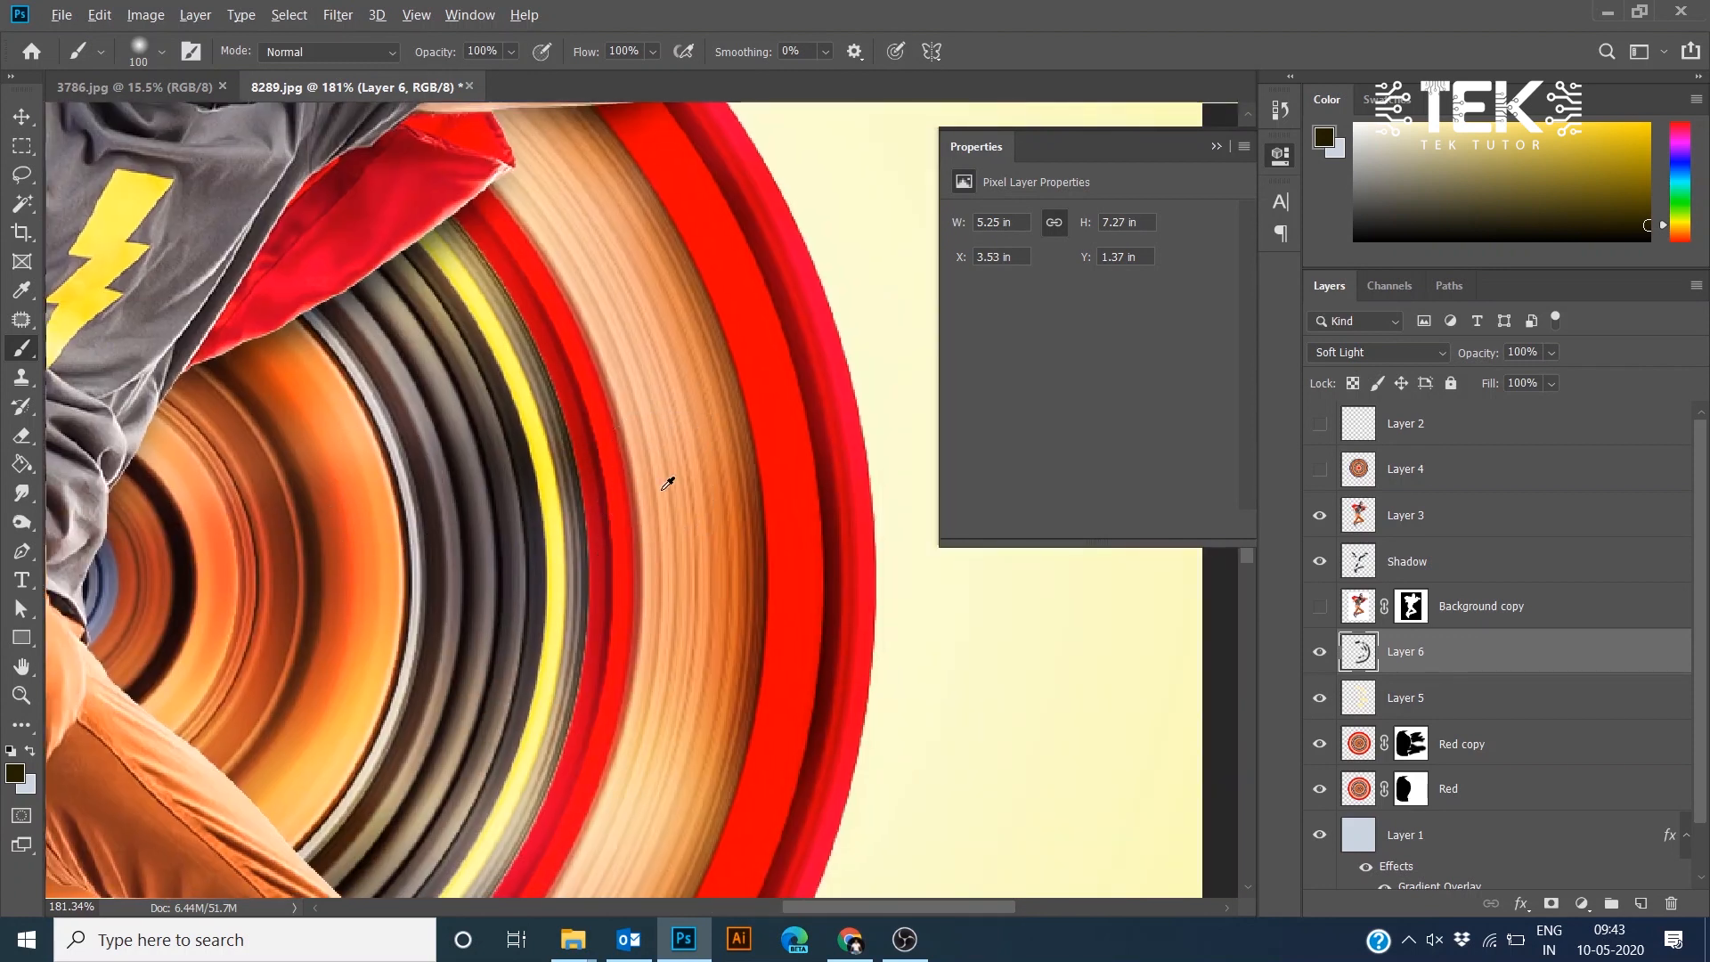
pyautogui.scroll(-1, 664, 486)
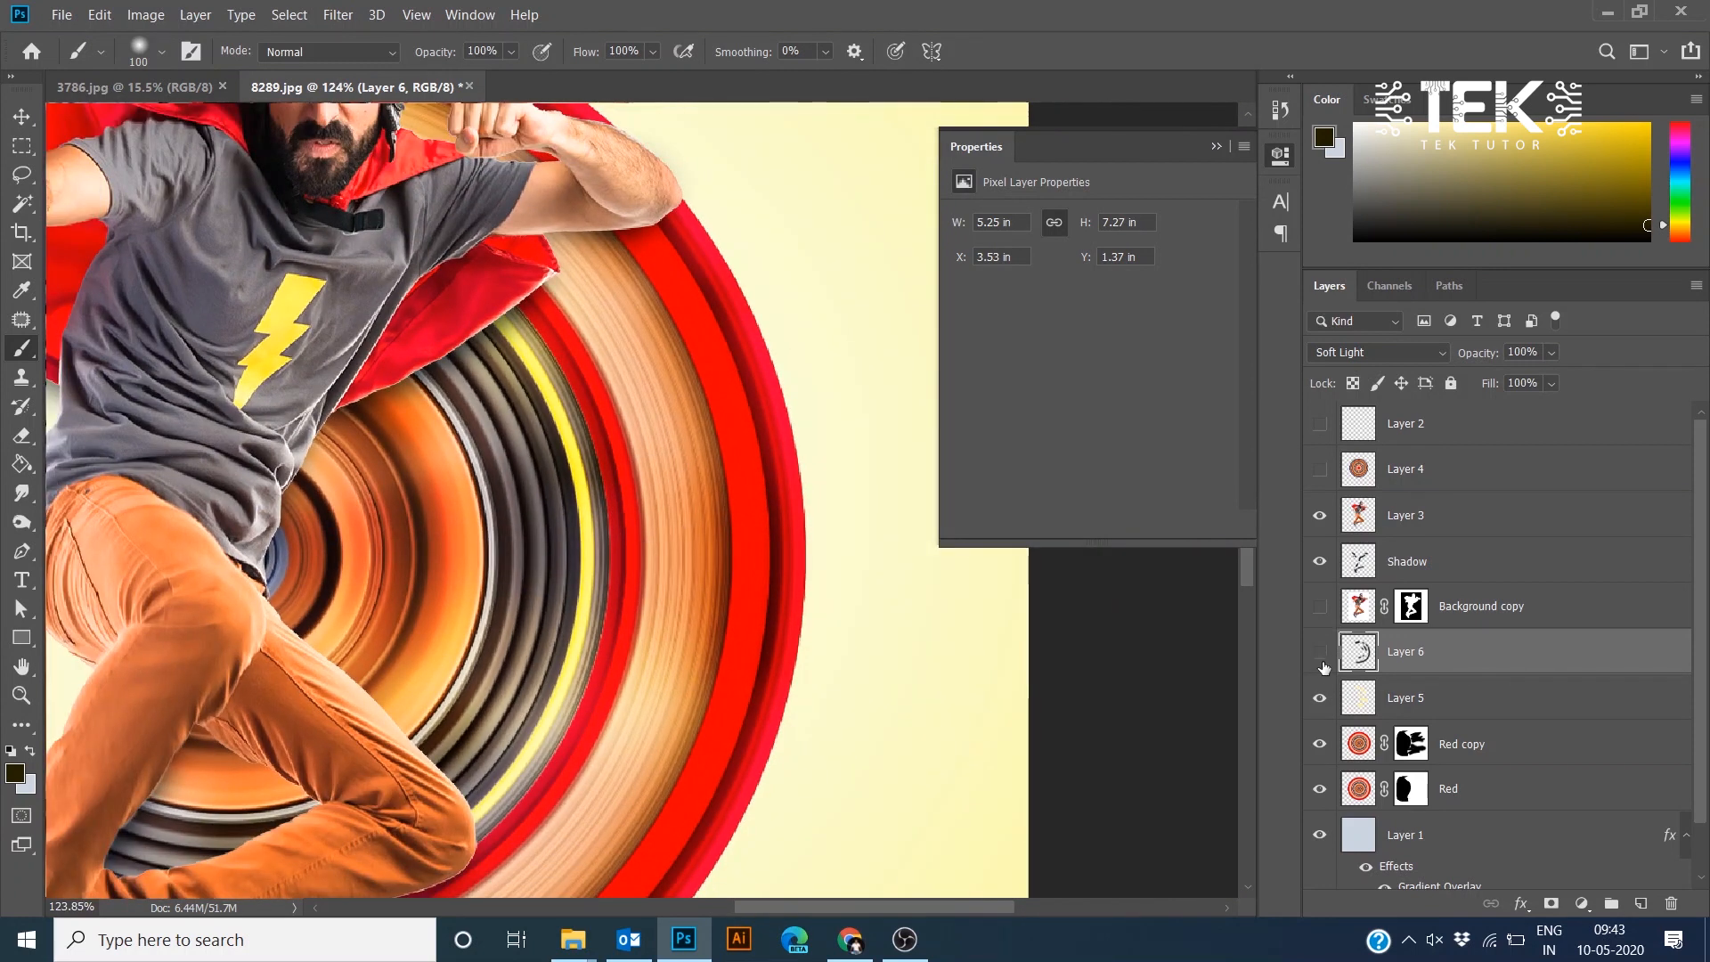
# - Hide Layer 5, toggling Layer 6's visibility to compare the effect
pyautogui.click(1322, 659)
pyautogui.hotkey('ctrl', '0')
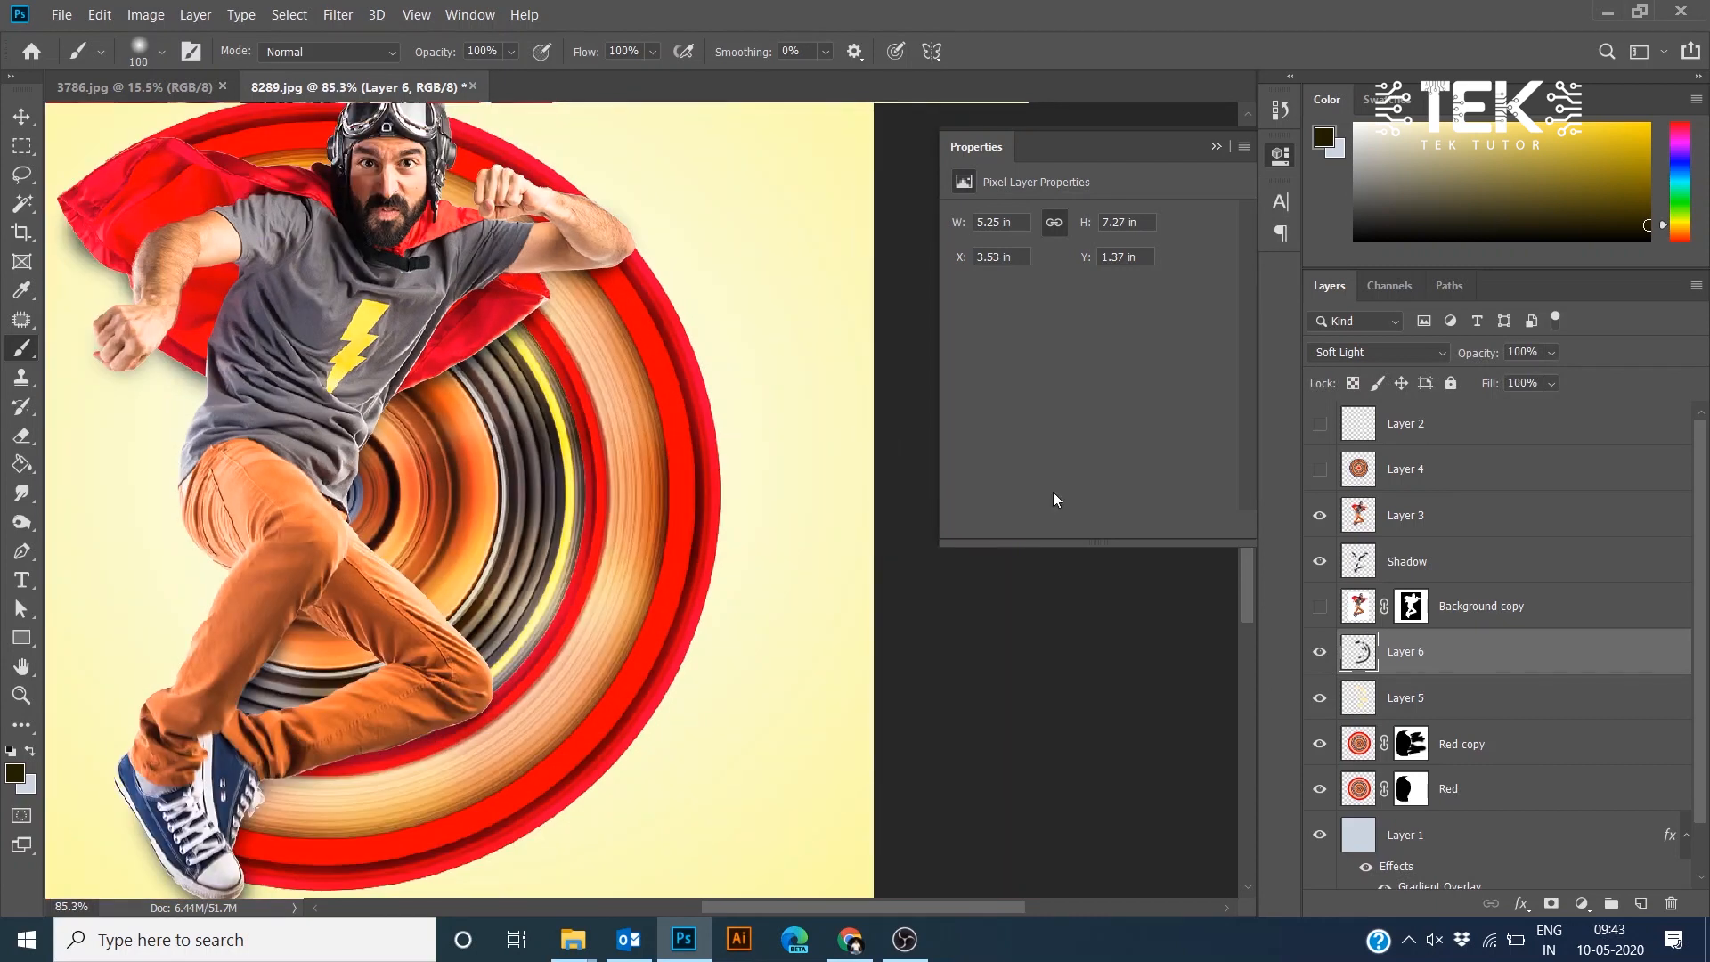
pyautogui.click(1321, 701)
pyautogui.click(1319, 659)
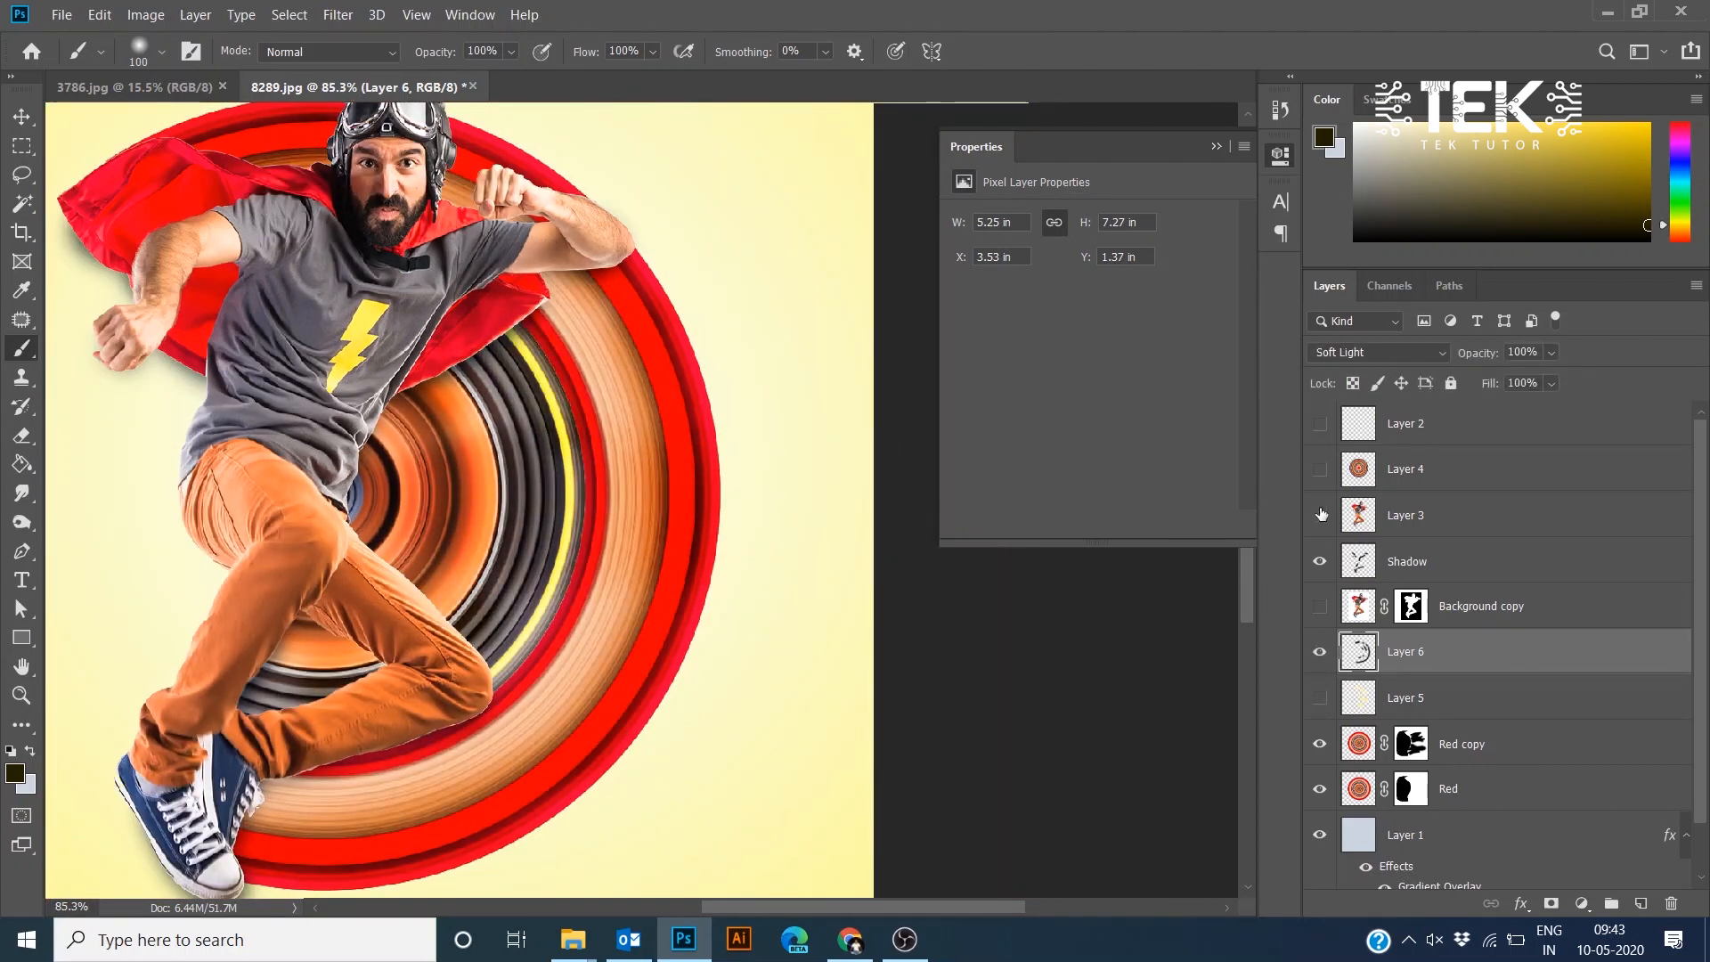
# - Show Layer 5 again and select it
pyautogui.click(1321, 698)
pyautogui.scroll(-3, 725, 486)
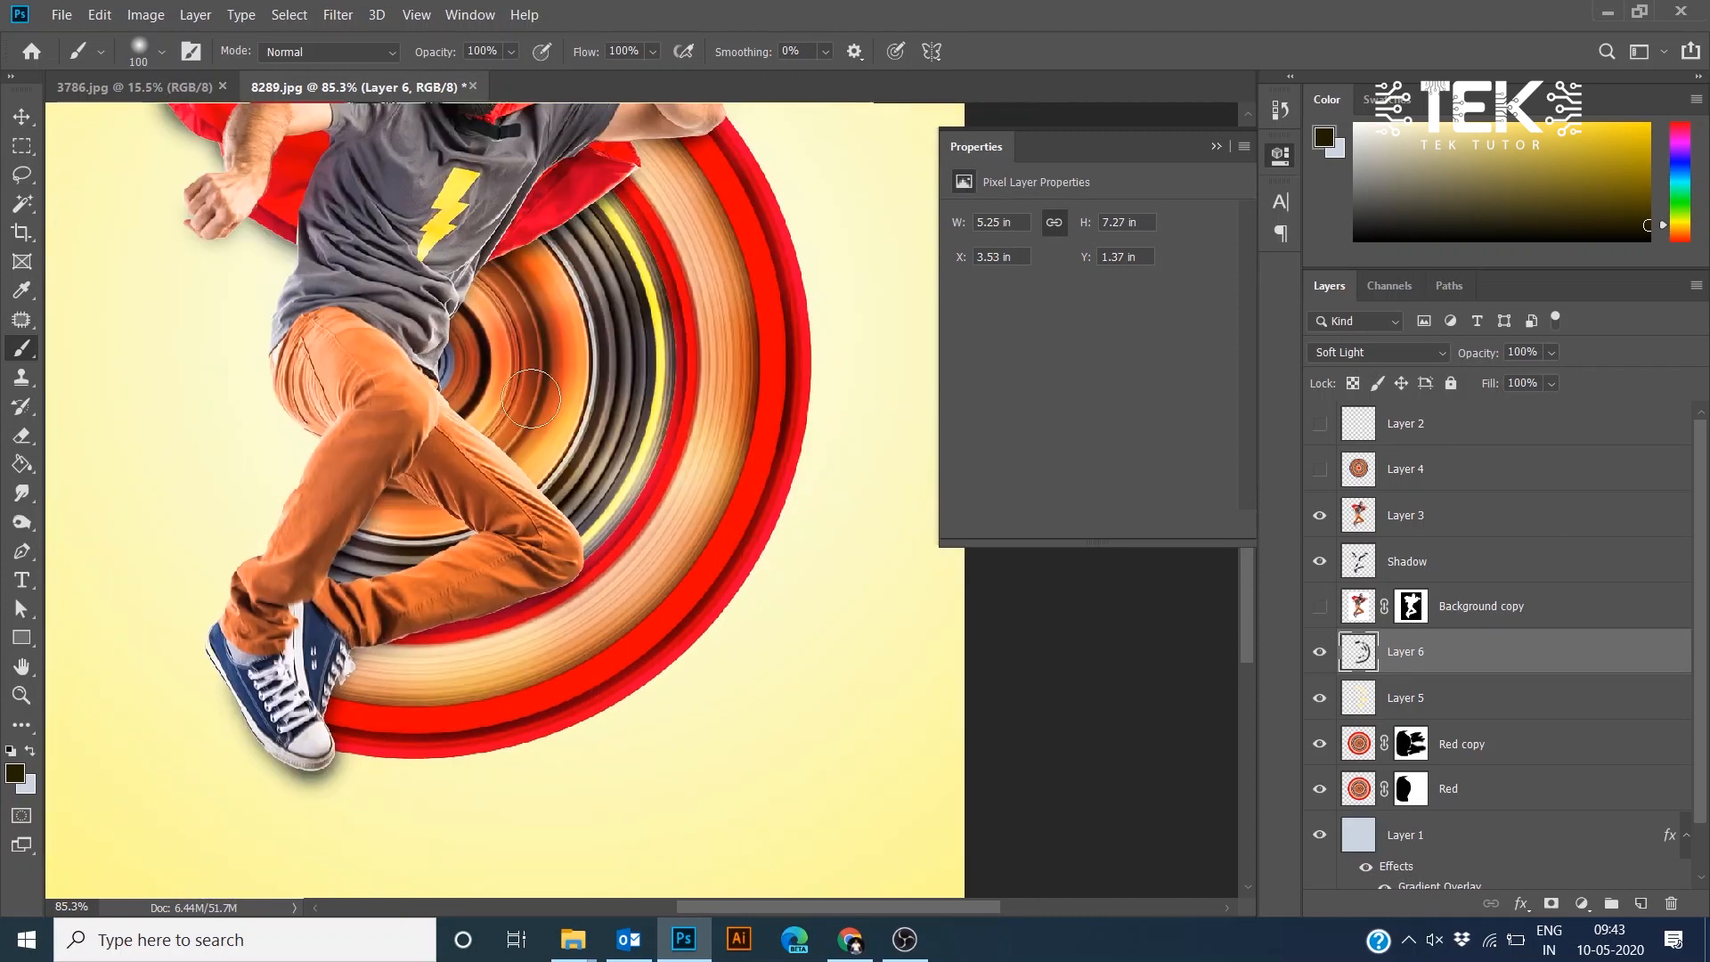
pyautogui.click(1407, 699)
# - Select the layers from Red up to Layer 3, link them and shift them slightly left
pyautogui.click(1479, 792)
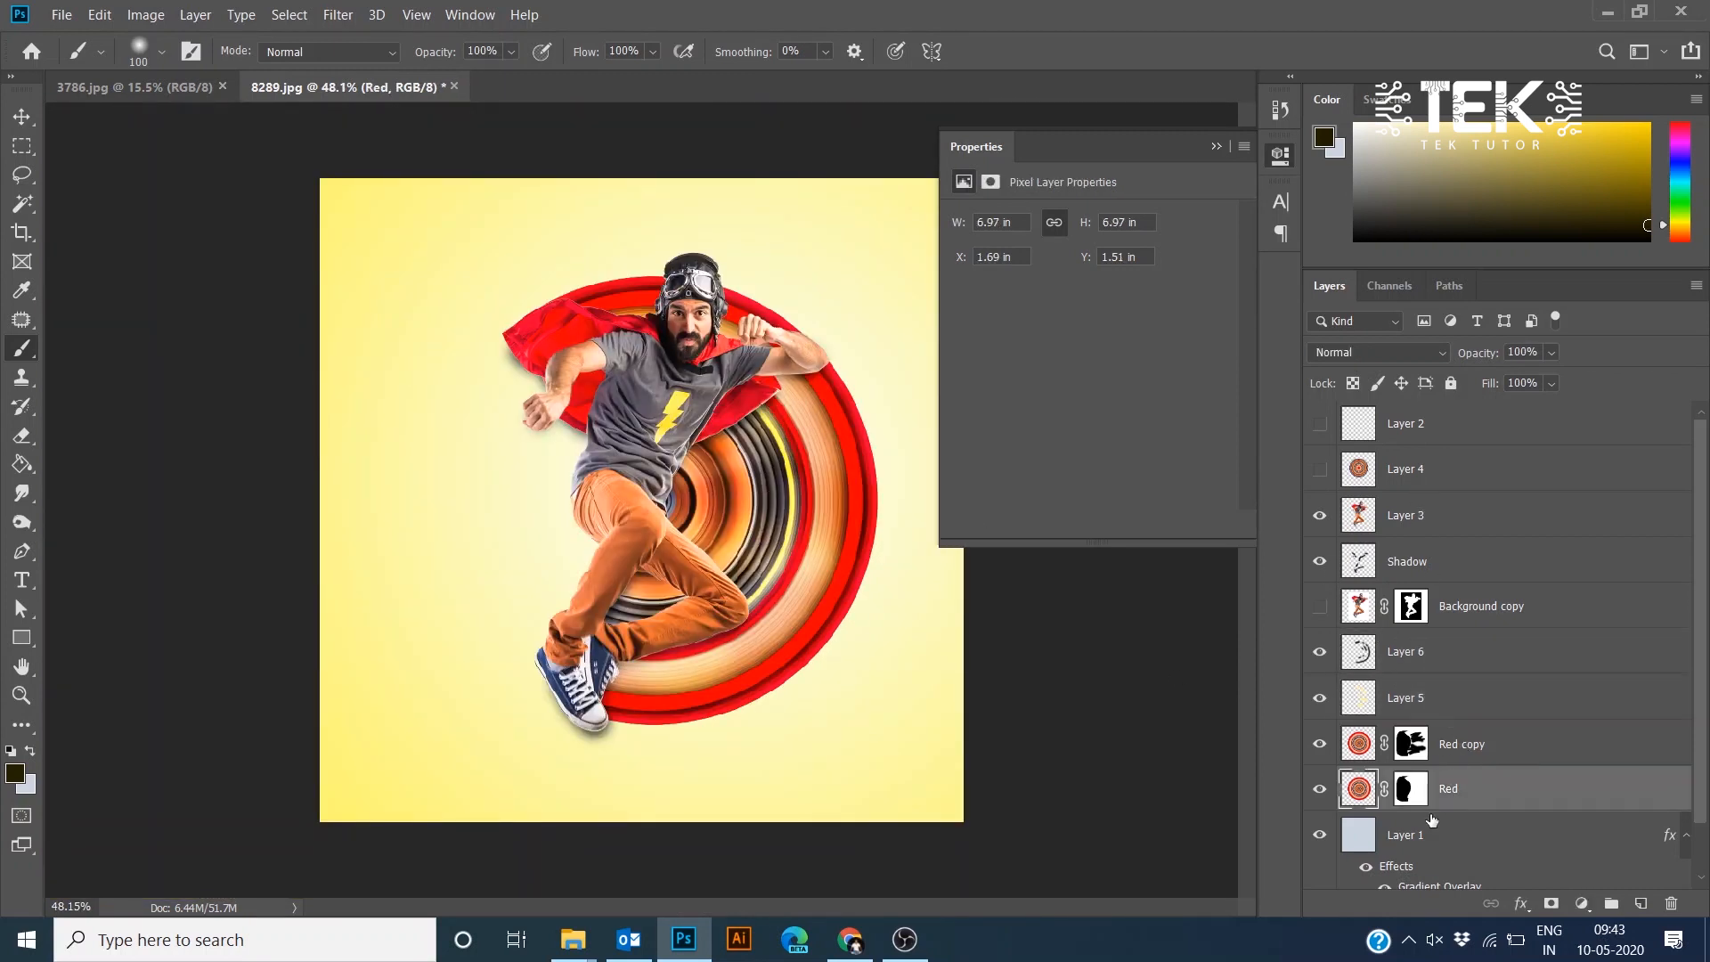
pyautogui.keyDown('shift'); pyautogui.click(1424, 529); pyautogui.keyUp('shift')
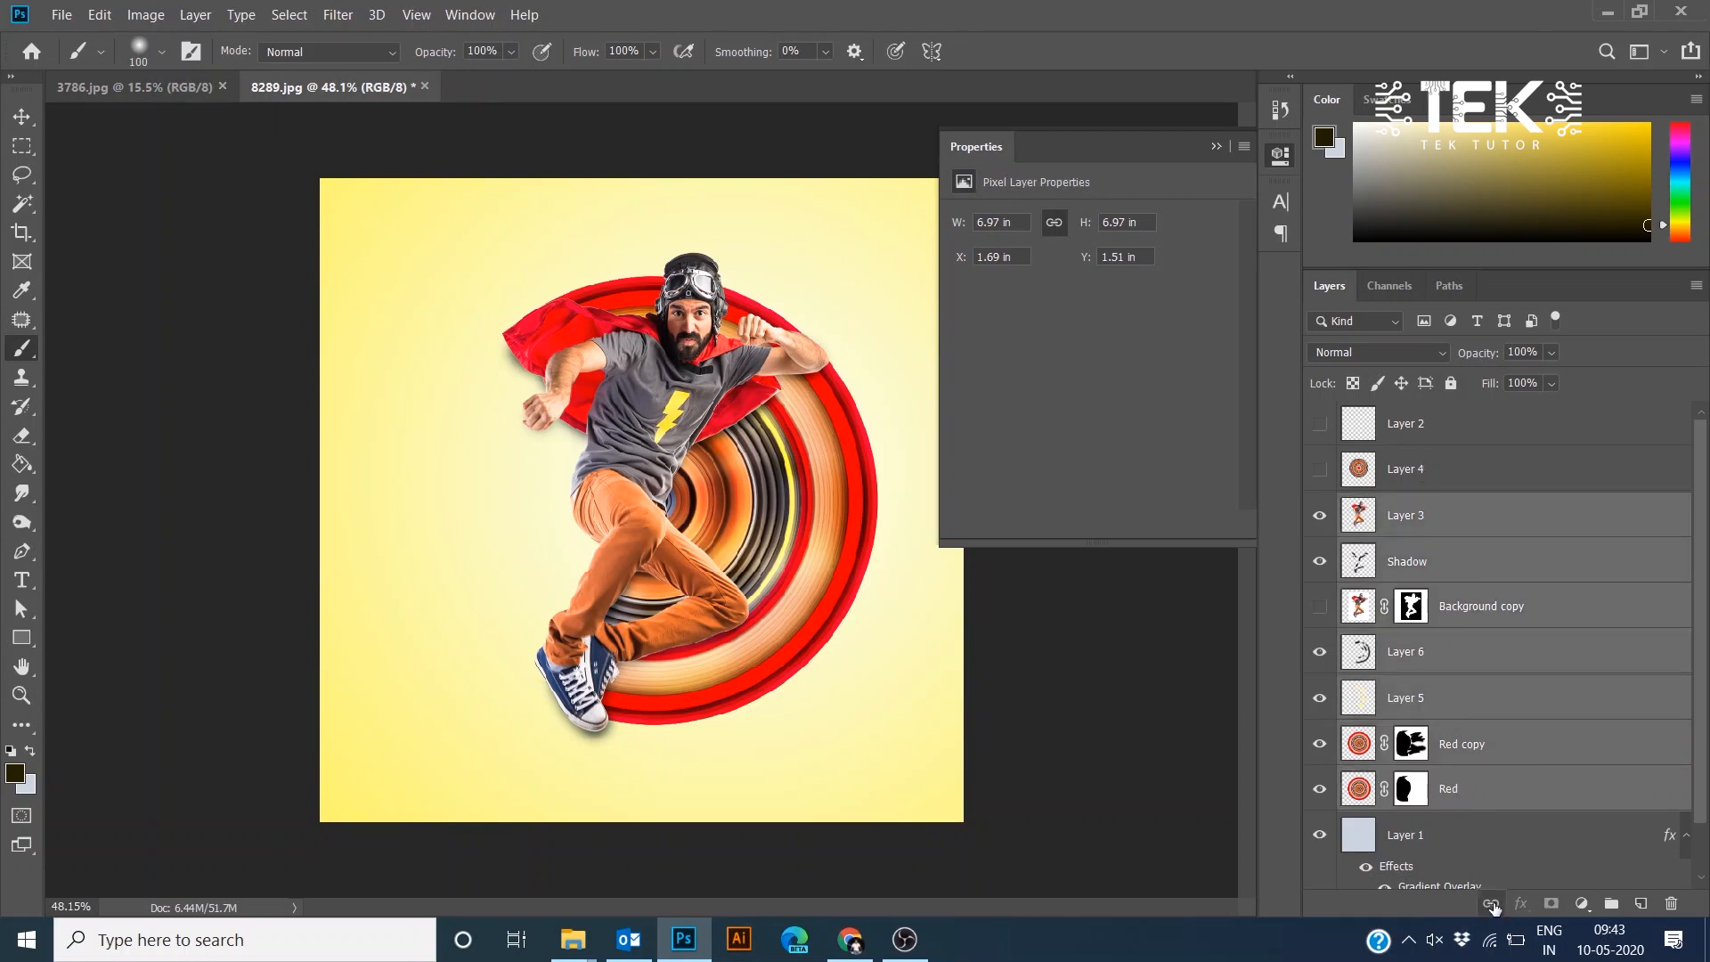
pyautogui.scroll(-2, 791, 504)
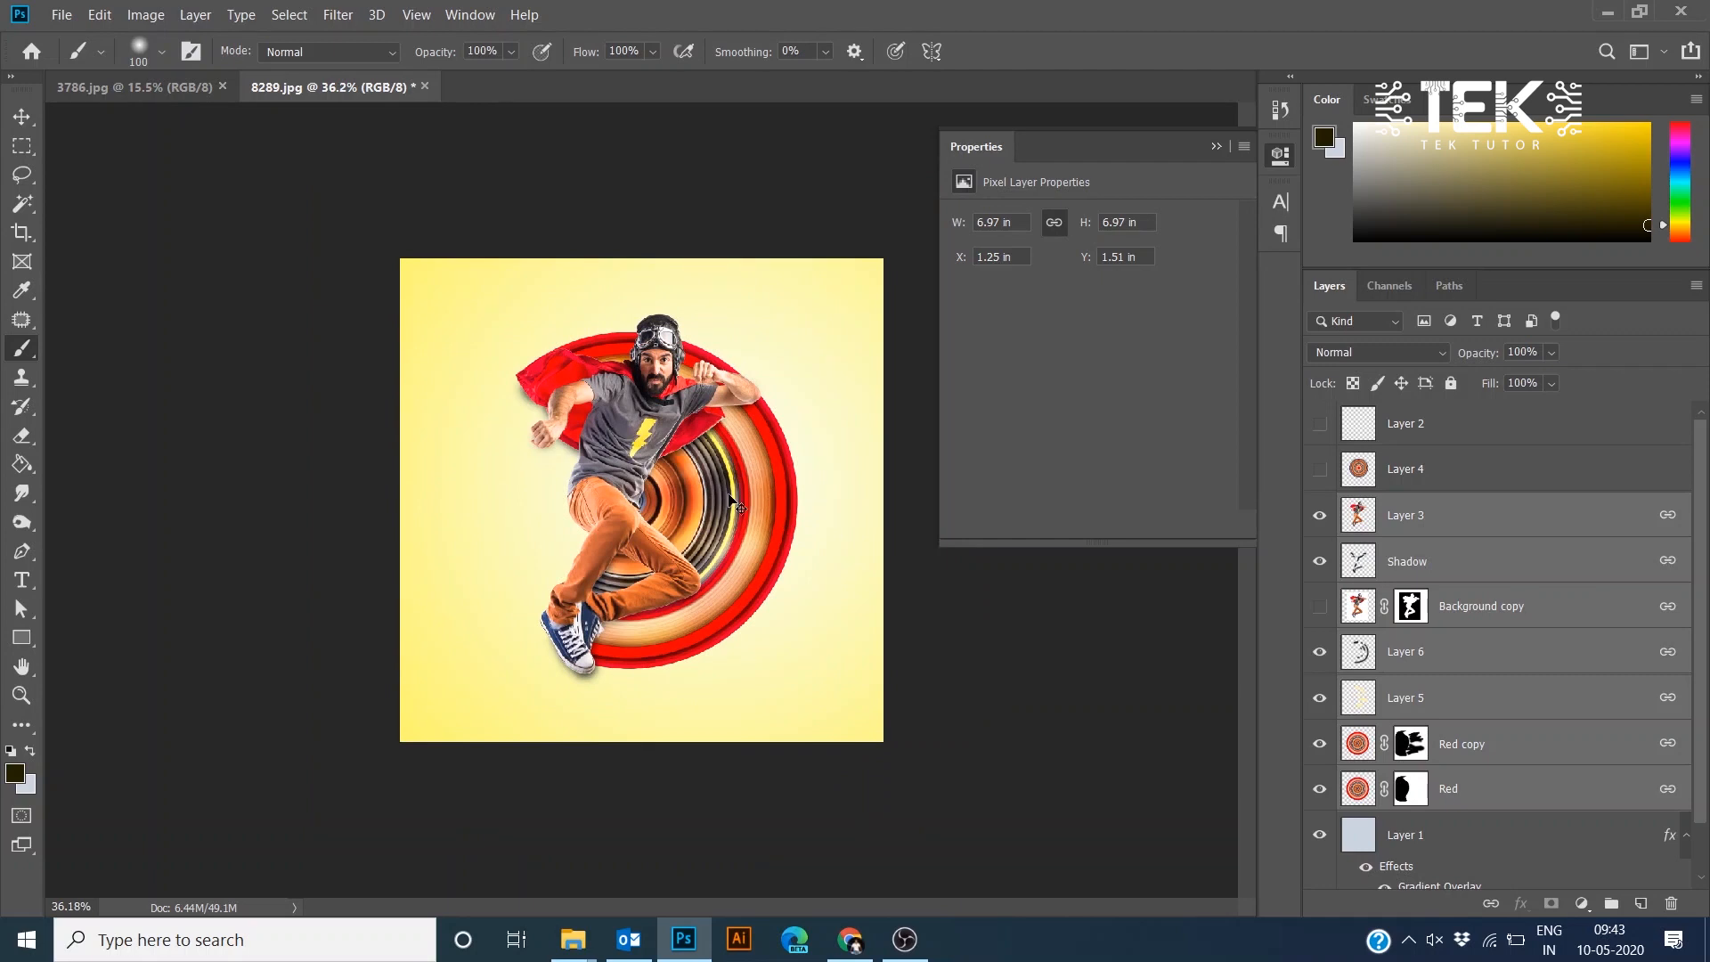
pyautogui.moveTo(732, 503); pyautogui.dragTo(712, 498)
pyautogui.scroll(3, 682, 495)
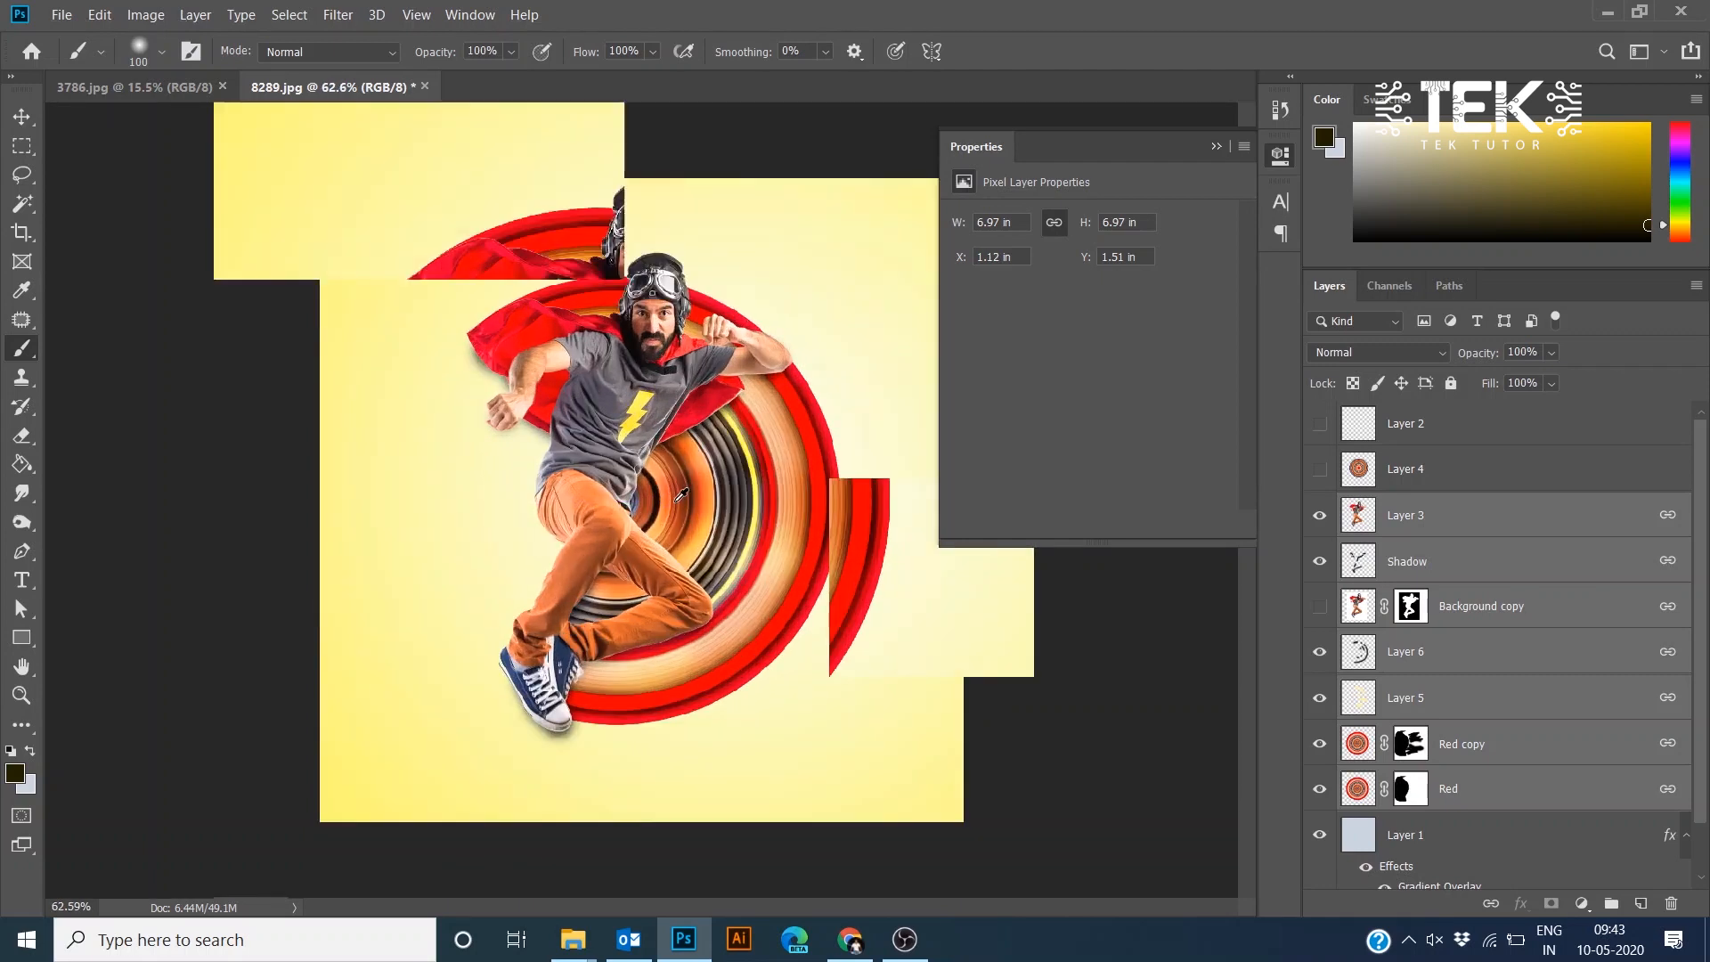
pyautogui.scroll(2, 681, 494)
pyautogui.scroll(2, 571, 433)
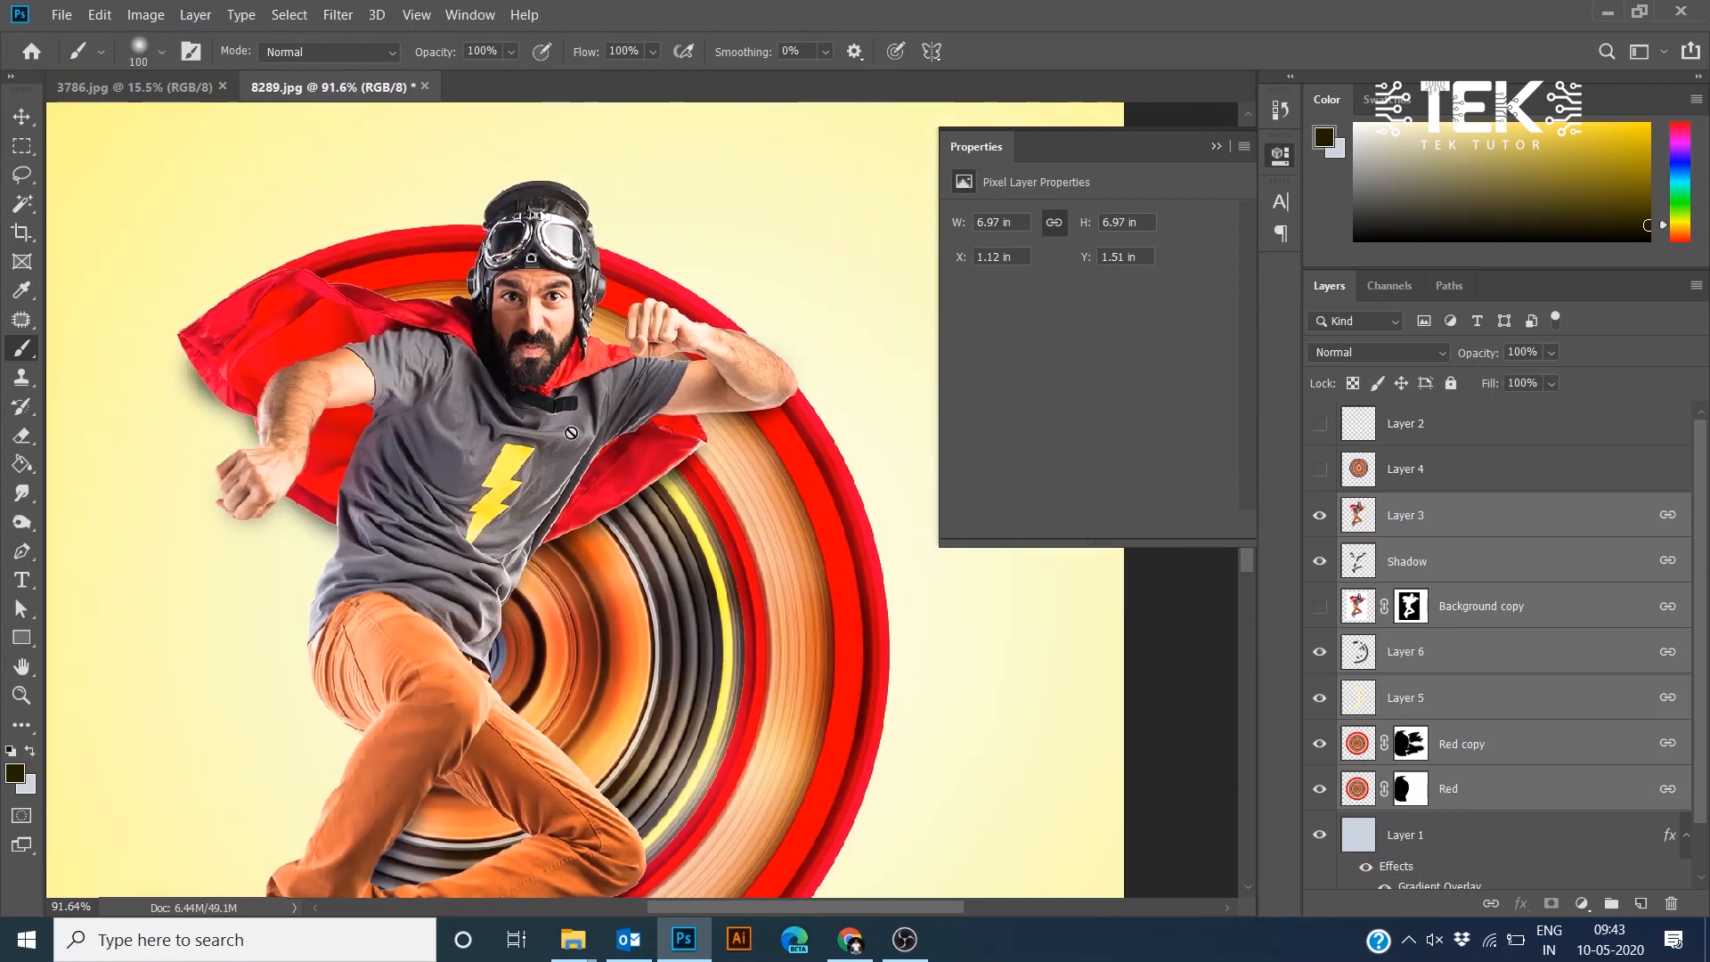
pyautogui.scroll(3, 571, 432)
pyautogui.scroll(-4, 564, 359)
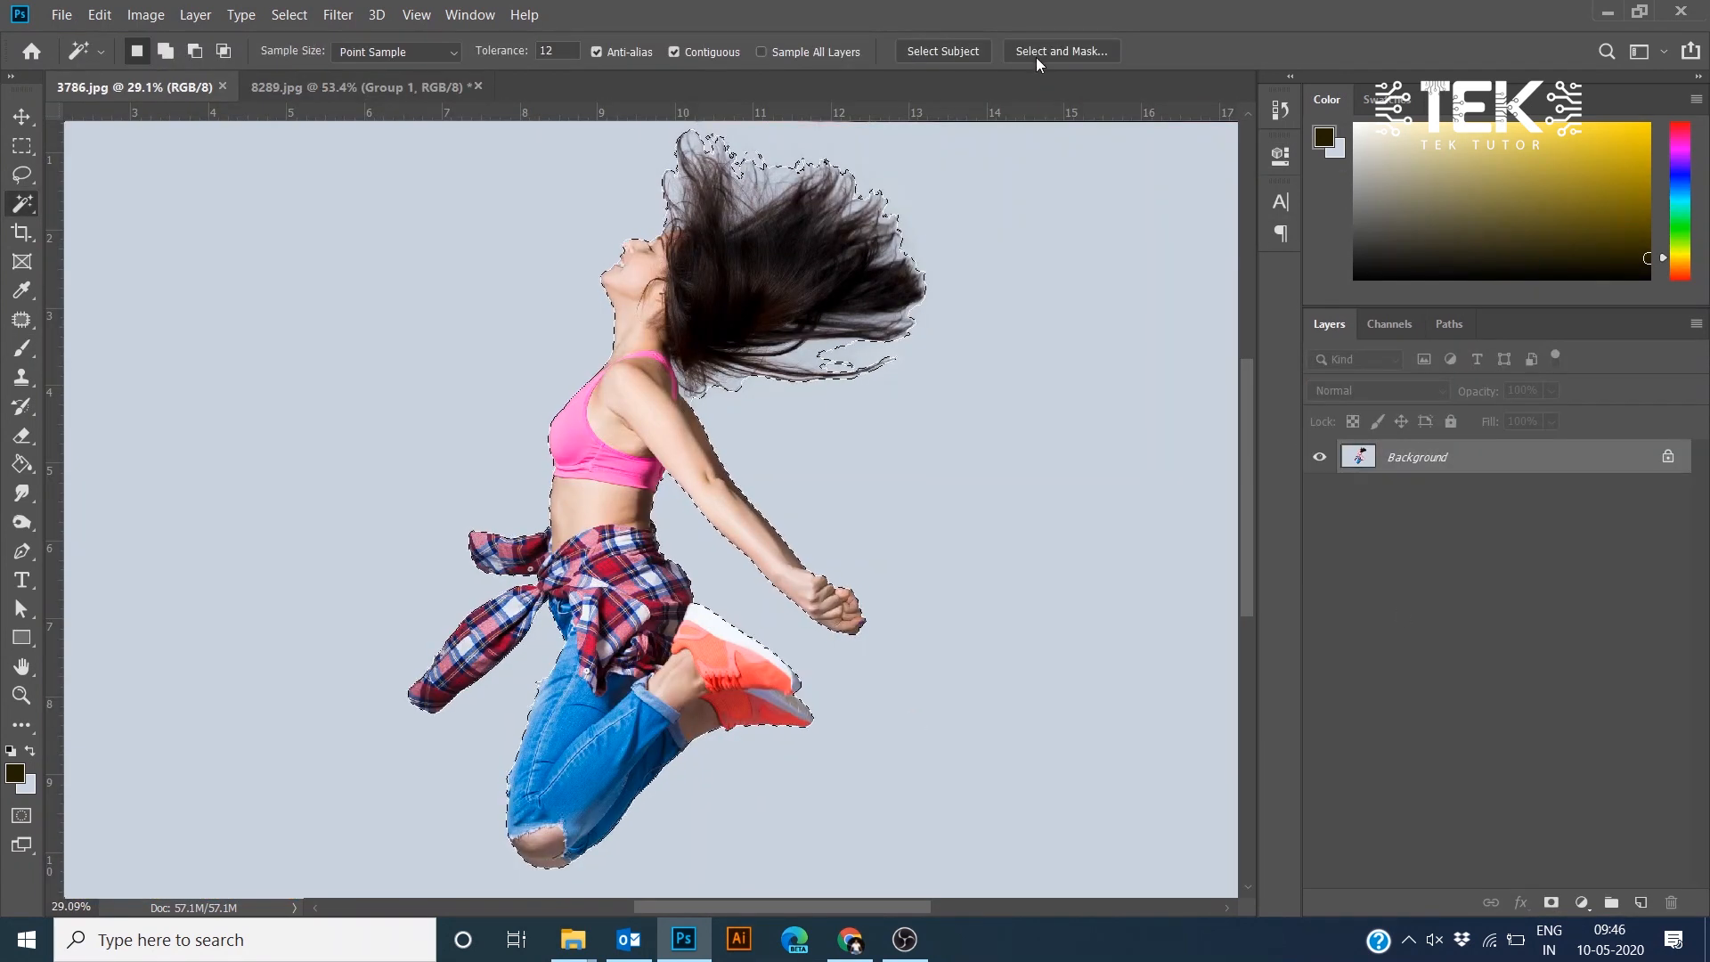
# - Open Select and Mask on the dancer selection and paint over the hair edges with the Refine Edge Brush
pyautogui.click(1038, 53)
pyautogui.scroll(6, 693, 181)
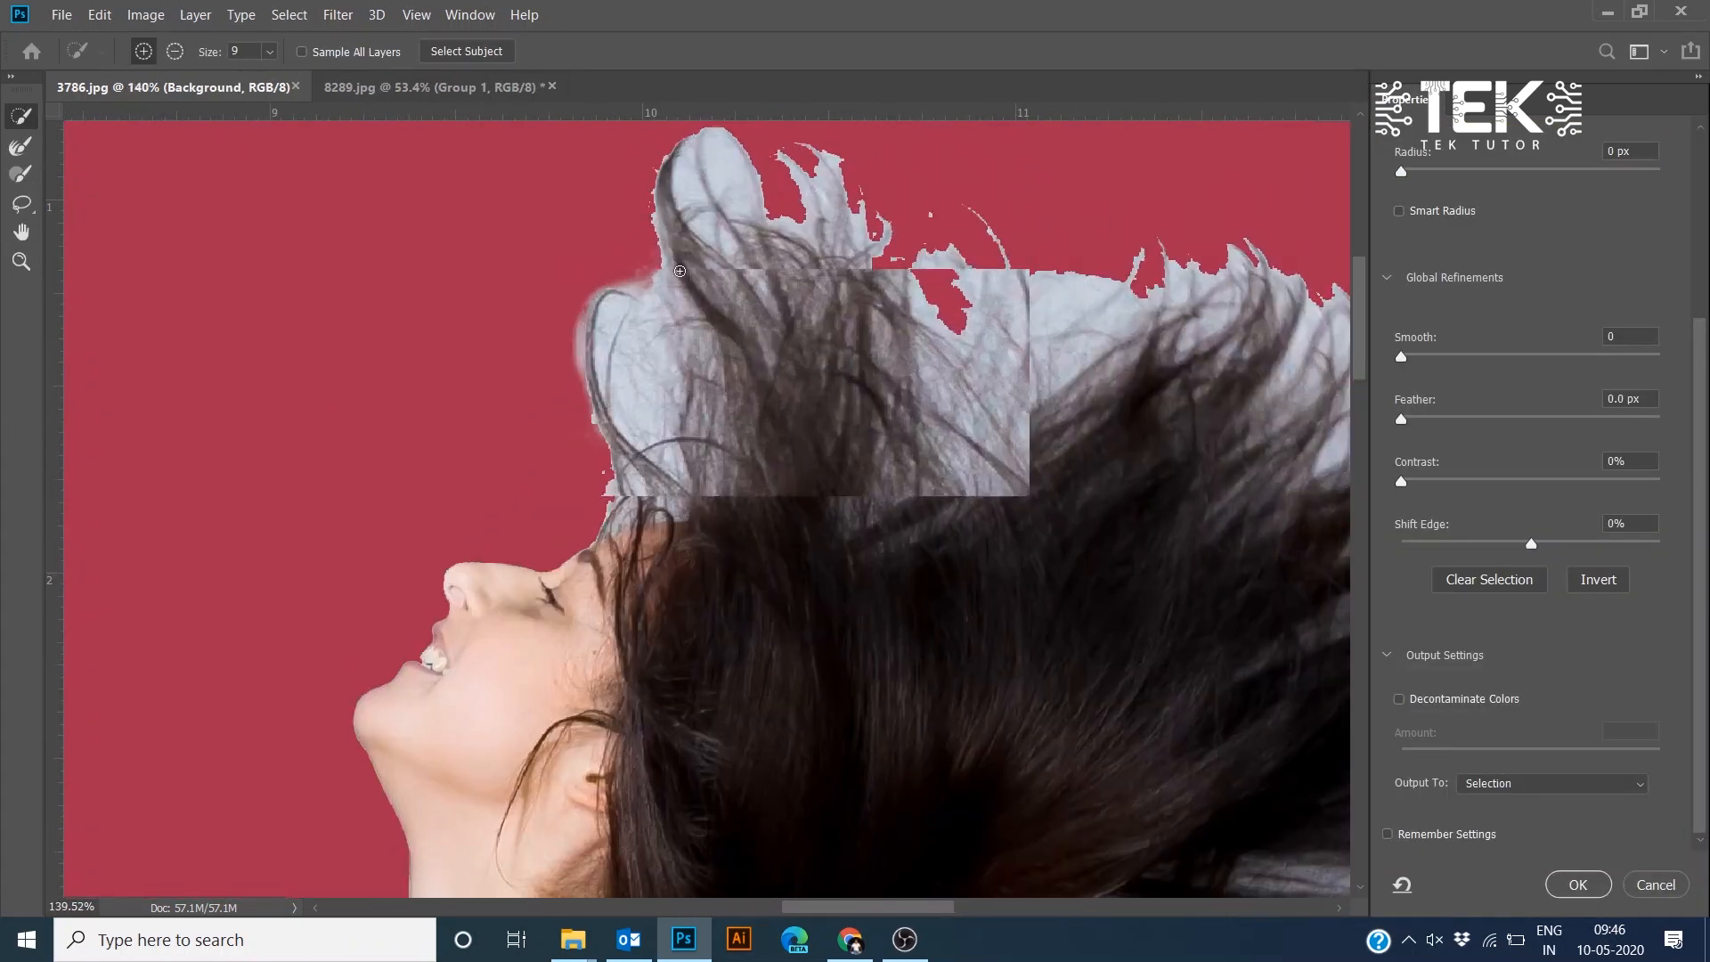
pyautogui.click(21, 145)
pyautogui.moveTo(584, 360)
pyautogui.mouseDown()
pyautogui.moveTo(607, 477)
pyautogui.moveTo(579, 418)
pyautogui.moveTo(641, 205)
pyautogui.moveTo(802, 232)
pyautogui.moveTo(865, 329)
pyautogui.moveTo(1024, 401)
pyautogui.mouseUp()
pyautogui.moveTo(1129, 422)
pyautogui.mouseDown()
pyautogui.moveTo(726, 427)
pyautogui.moveTo(1172, 454)
pyautogui.moveTo(942, 313)
pyautogui.mouseUp()
pyautogui.moveTo(679, 161)
pyautogui.mouseDown()
pyautogui.moveTo(766, 240)
pyautogui.moveTo(960, 570)
pyautogui.moveTo(1064, 630)
pyautogui.mouseUp()
pyautogui.moveTo(1057, 634)
pyautogui.mouseDown()
pyautogui.moveTo(1046, 276)
pyautogui.moveTo(713, 633)
pyautogui.moveTo(625, 791)
pyautogui.moveTo(445, 749)
pyautogui.mouseUp()
pyautogui.moveTo(525, 474)
pyautogui.mouseDown()
pyautogui.moveTo(972, 312)
pyautogui.moveTo(1334, 37)
pyautogui.mouseUp()
pyautogui.moveTo(1038, 434); pyautogui.dragTo(807, 465)
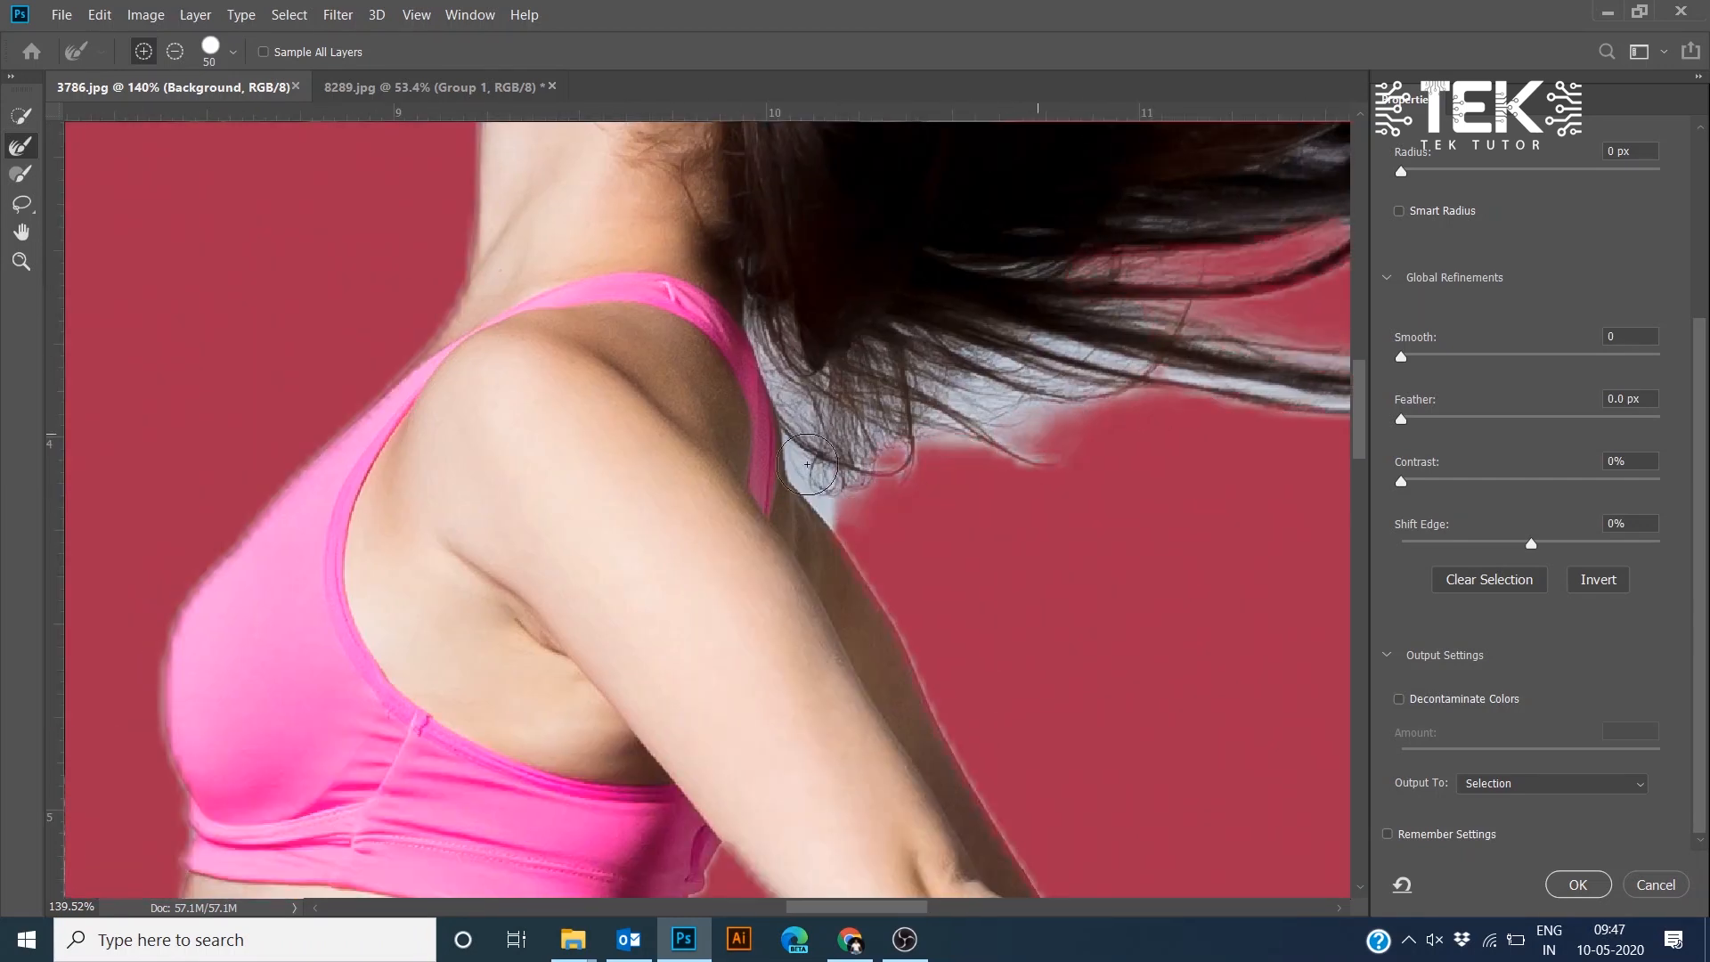
pyautogui.moveTo(898, 365)
pyautogui.mouseDown()
pyautogui.moveTo(1283, 330)
pyautogui.moveTo(734, 331)
pyautogui.mouseUp()
pyautogui.hscroll(5, 1283, 330)
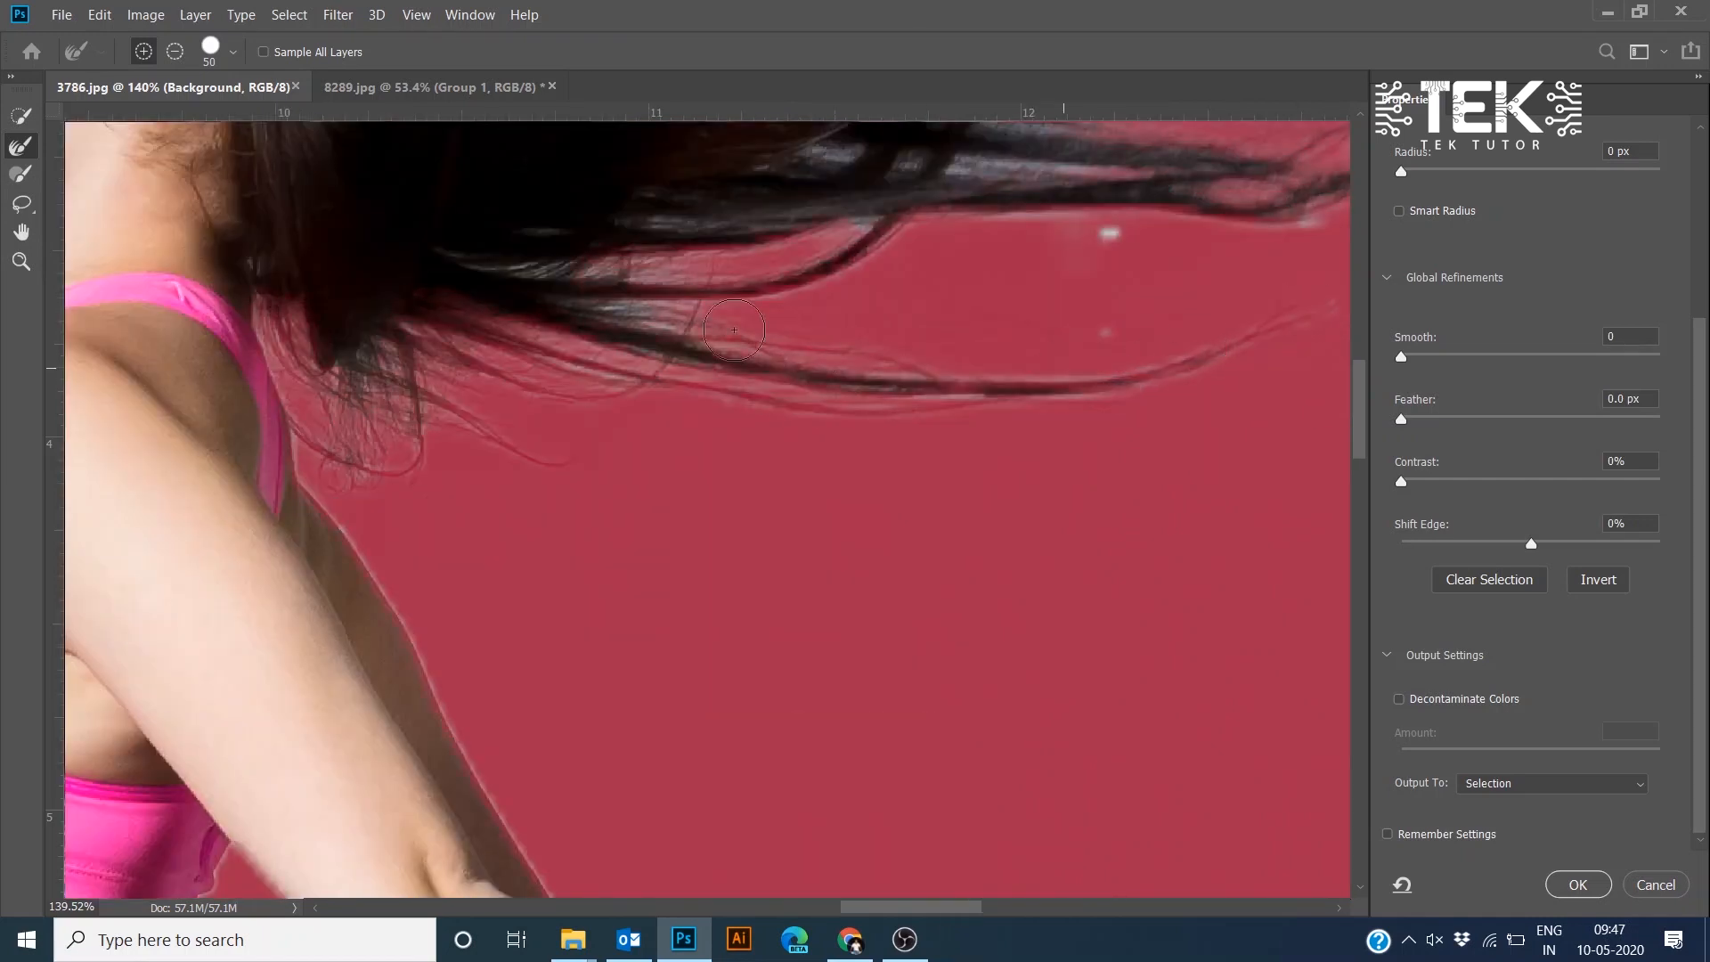
pyautogui.moveTo(1080, 226); pyautogui.dragTo(922, 511)
pyautogui.moveTo(1345, 189); pyautogui.dragTo(939, 493)
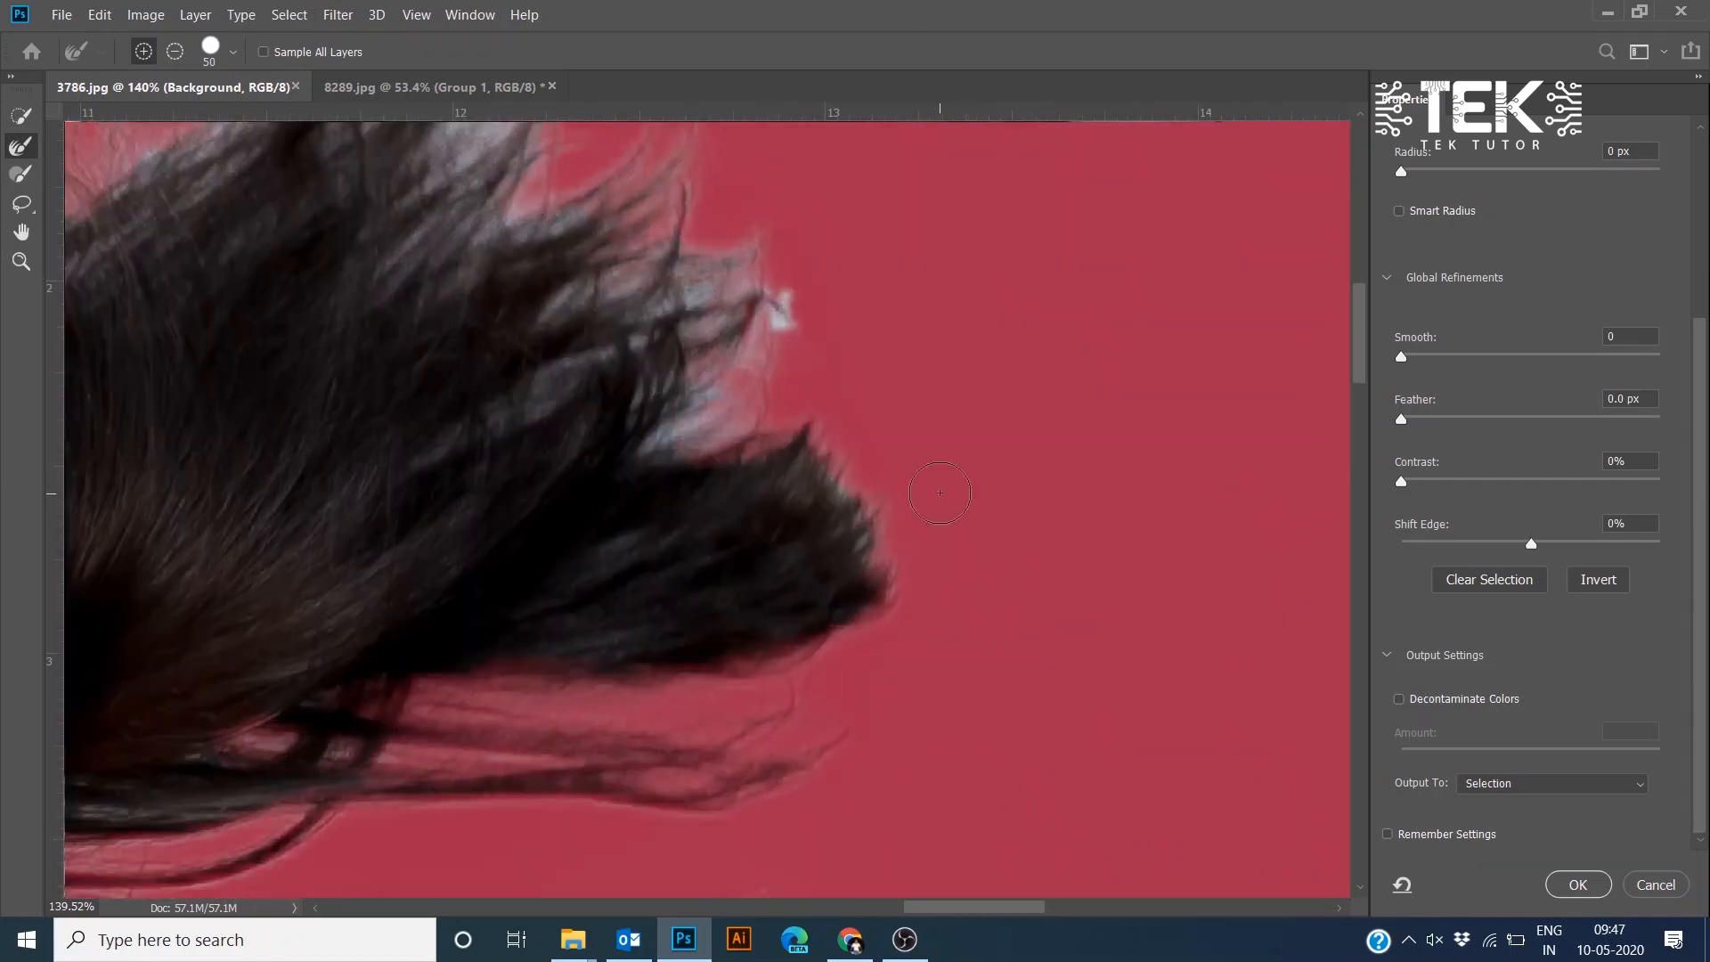
pyautogui.moveTo(779, 307); pyautogui.dragTo(720, 437)
pyautogui.moveTo(718, 356); pyautogui.dragTo(1004, 767)
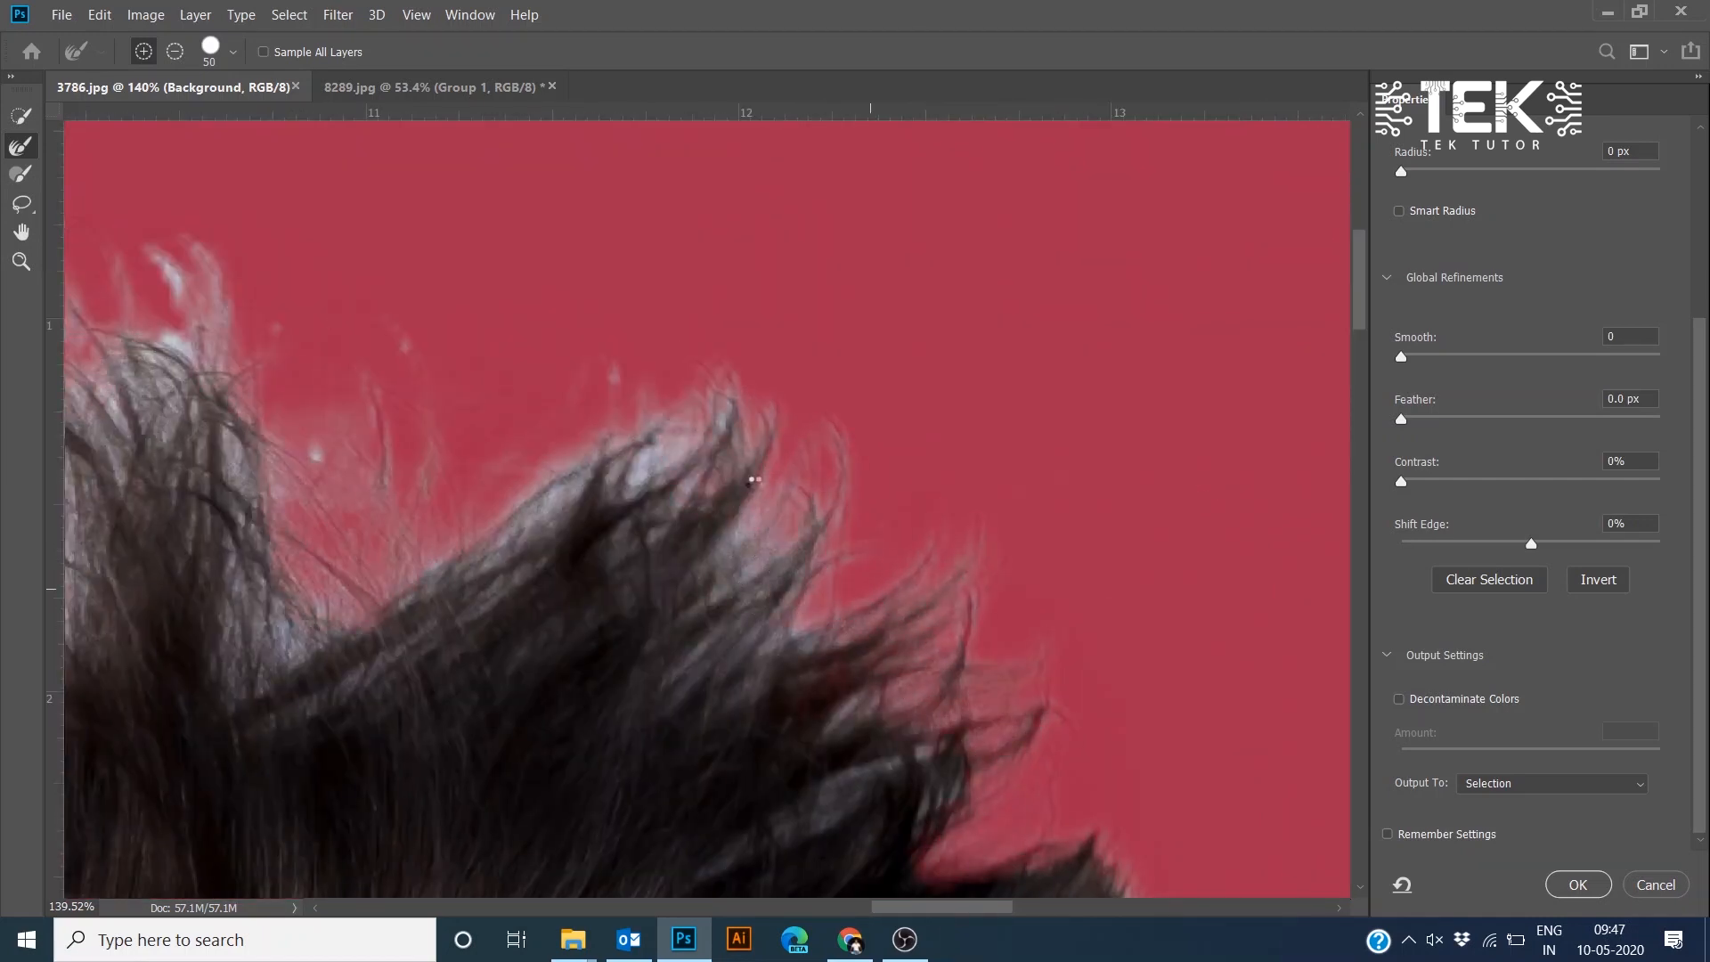
pyautogui.moveTo(187, 481); pyautogui.dragTo(843, 550)
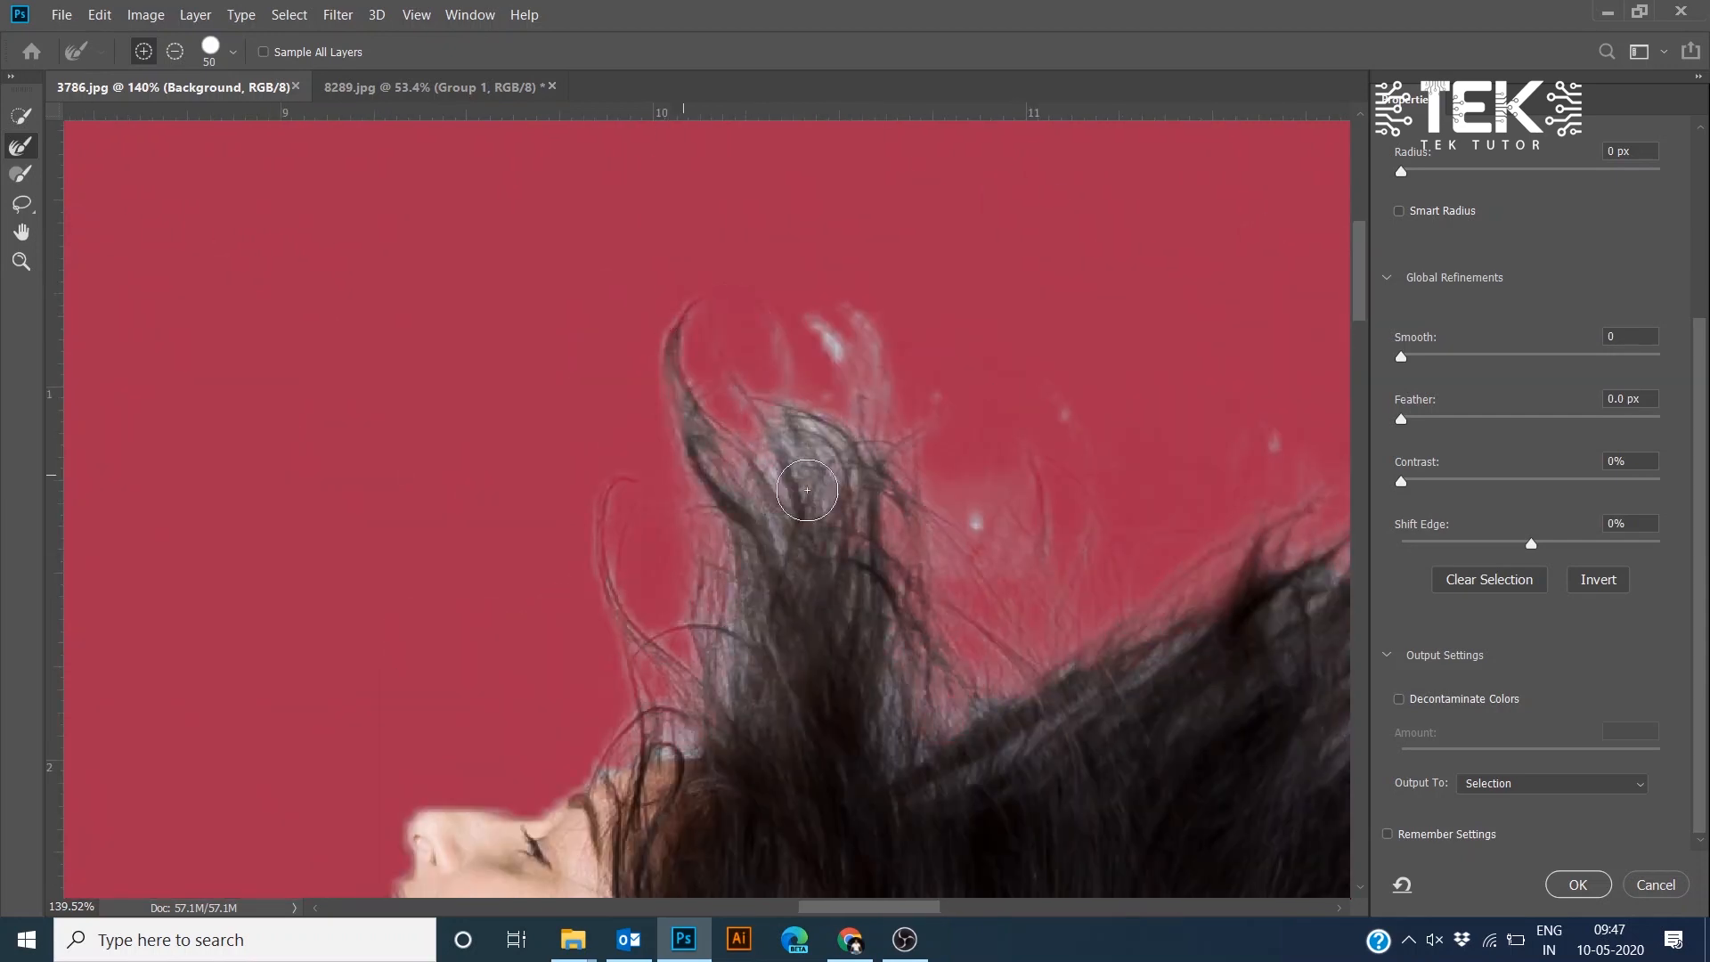
pyautogui.moveTo(807, 490)
pyautogui.mouseDown()
pyautogui.moveTo(1061, 462)
pyautogui.moveTo(944, 404)
pyautogui.mouseUp()
# - Set feather to 0.6 px, enable Decontaminate Colors and output to a new layer with layer mask
pyautogui.scroll(-10, 779, 344)
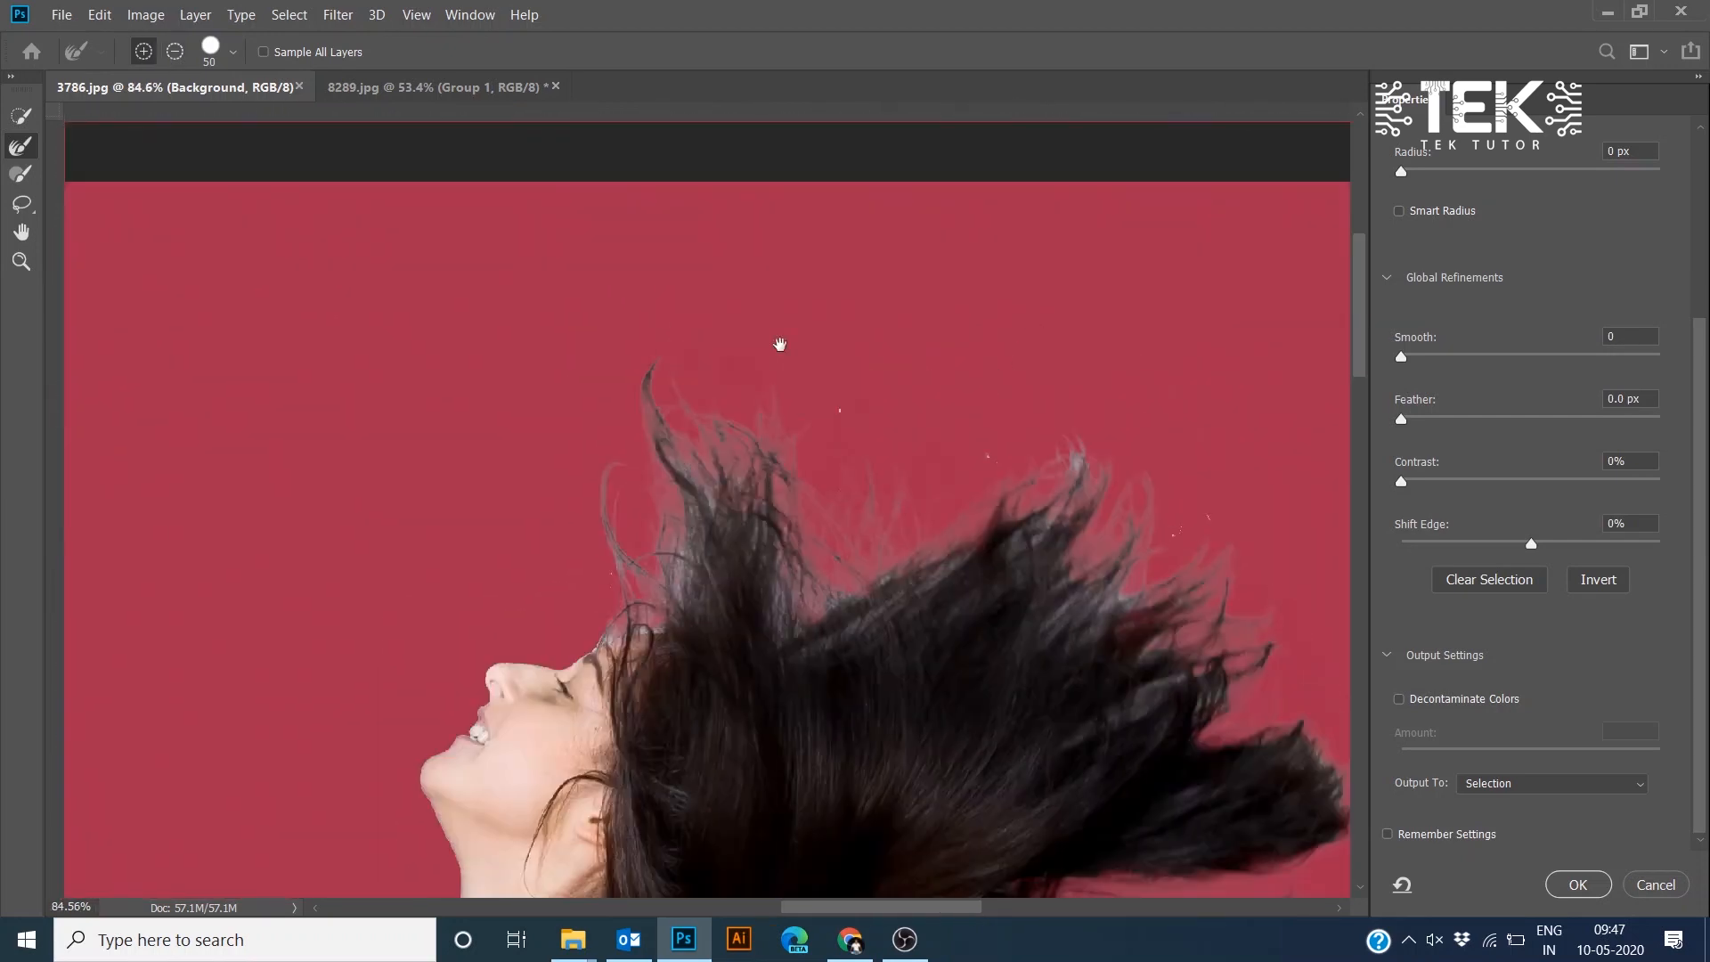
pyautogui.moveTo(1402, 418); pyautogui.dragTo(1411, 419)
pyautogui.moveTo(1442, 358); pyautogui.dragTo(1403, 360)
pyautogui.click(1425, 700)
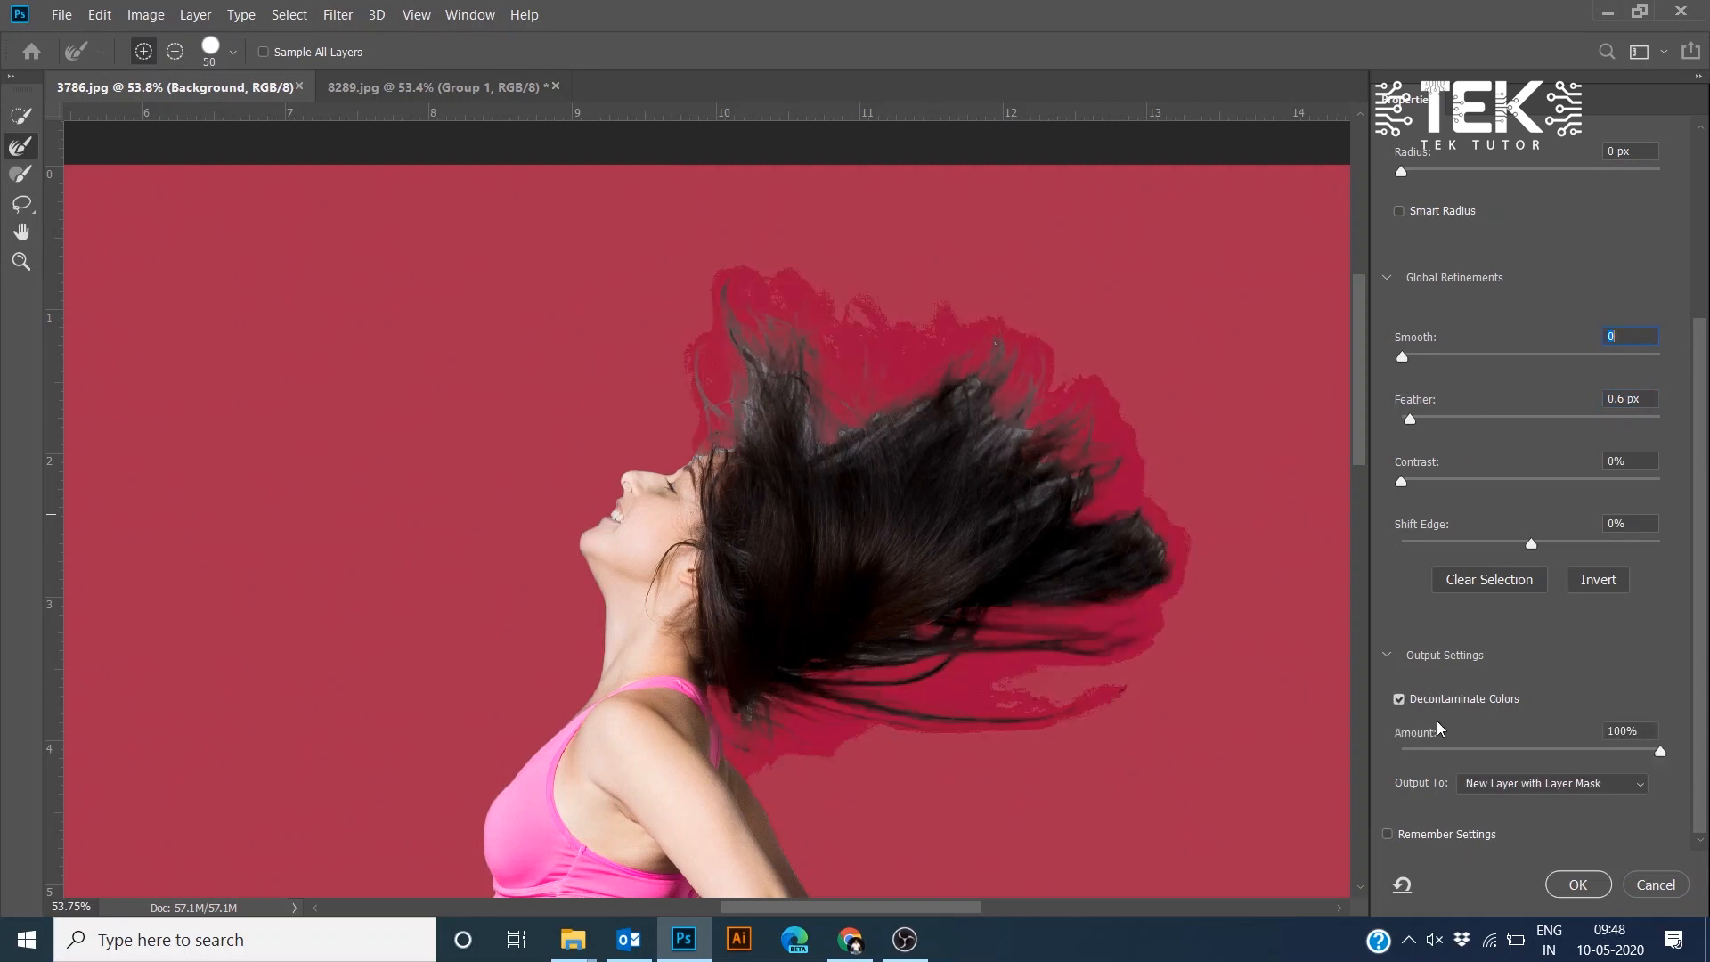
pyautogui.click(1577, 885)
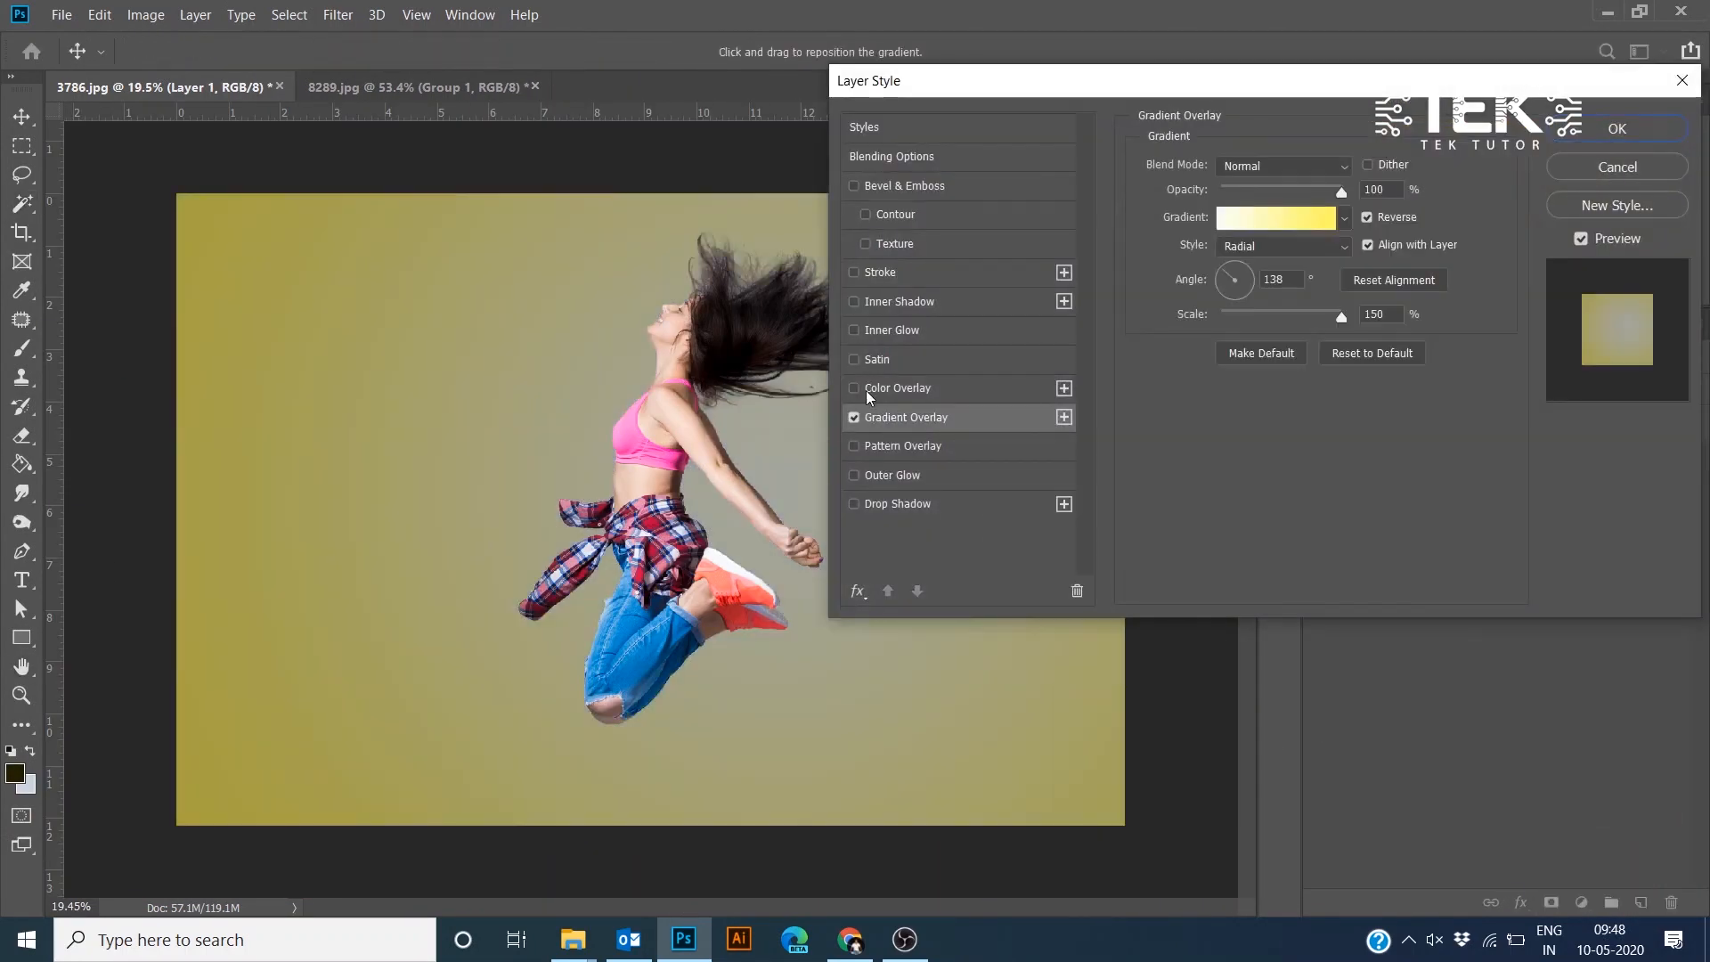
# - Finish editing the gradient overlay in Layer 1's layer style
pyautogui.click(1298, 191)
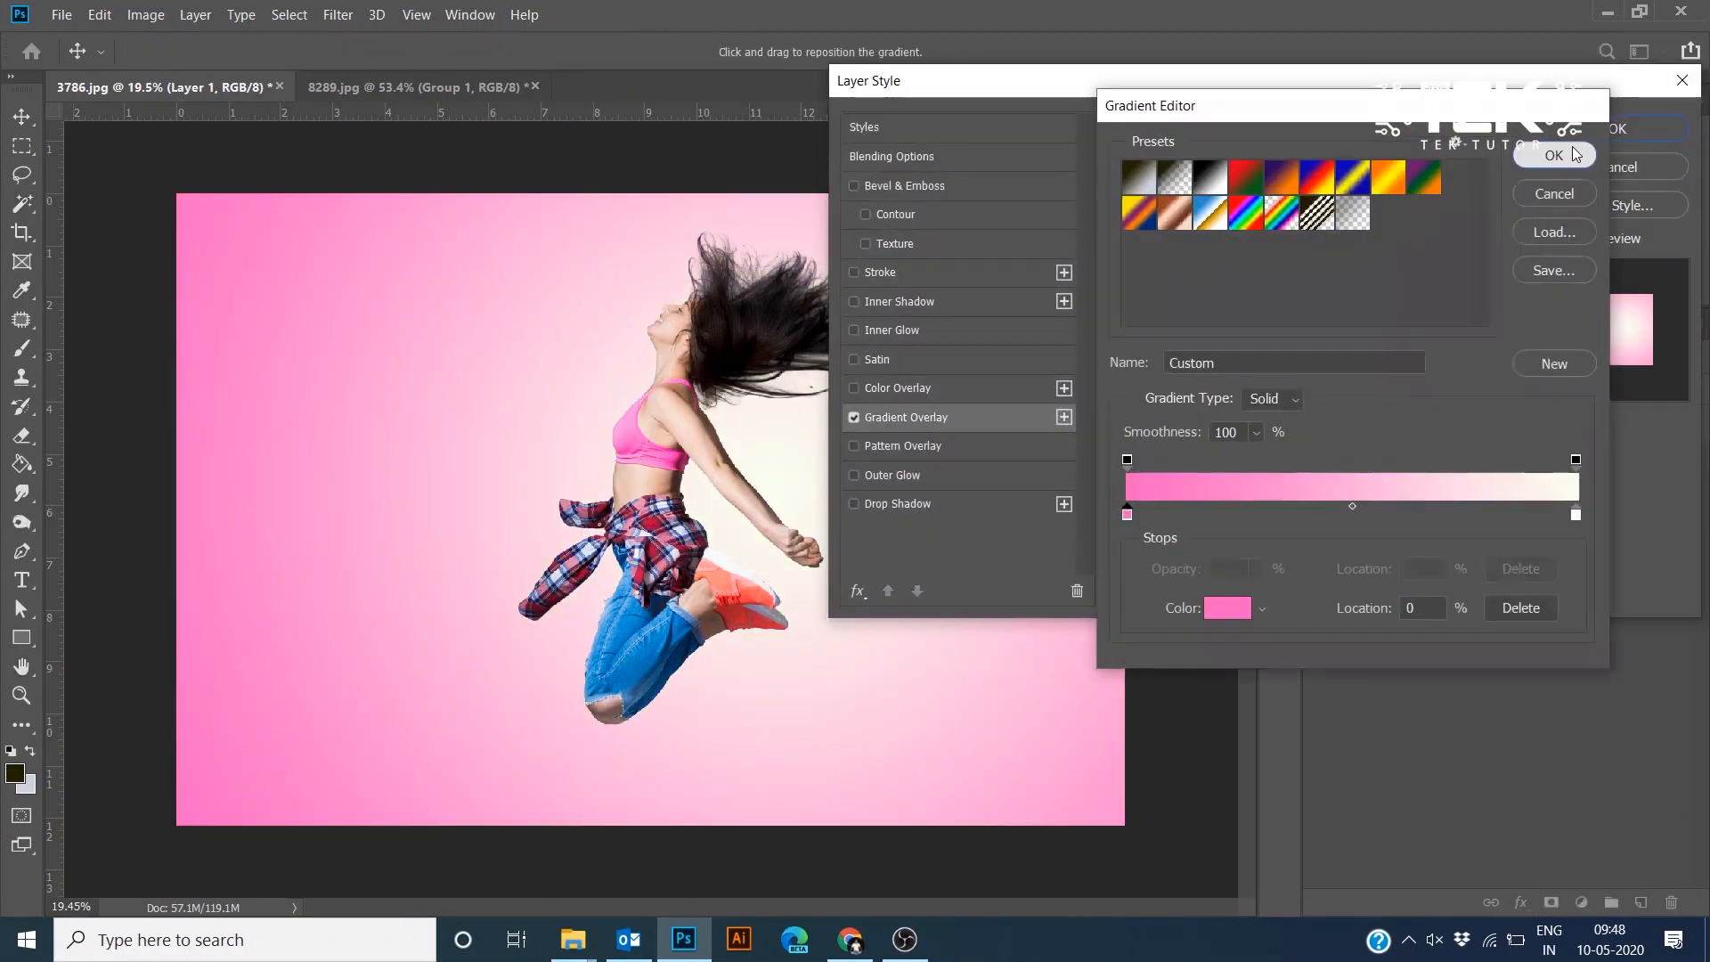
pyautogui.click(1575, 155)
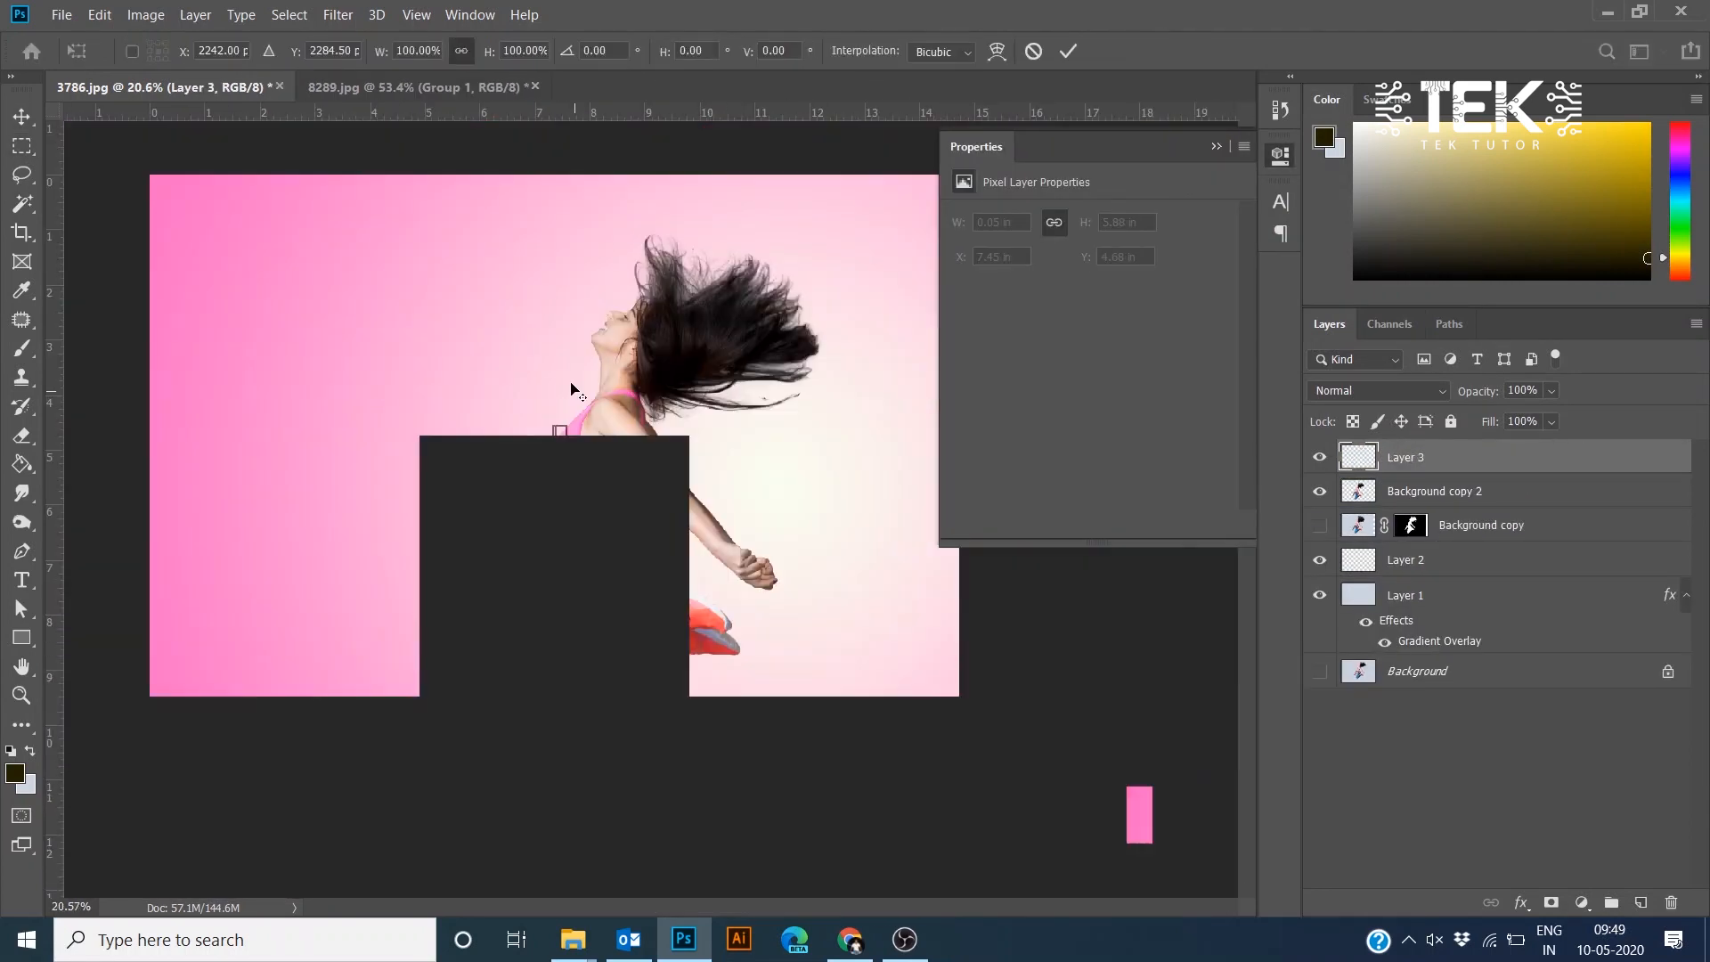
# - Stretch a one-pixel-wide slice of the dancer horizontally across the canvas into streaks, then hide that layer
pyautogui.moveTo(568, 594); pyautogui.dragTo(1044, 596)
pyautogui.moveTo(1044, 596); pyautogui.dragTo(1244, 596)
pyautogui.press('Return')
pyautogui.click(1319, 457)
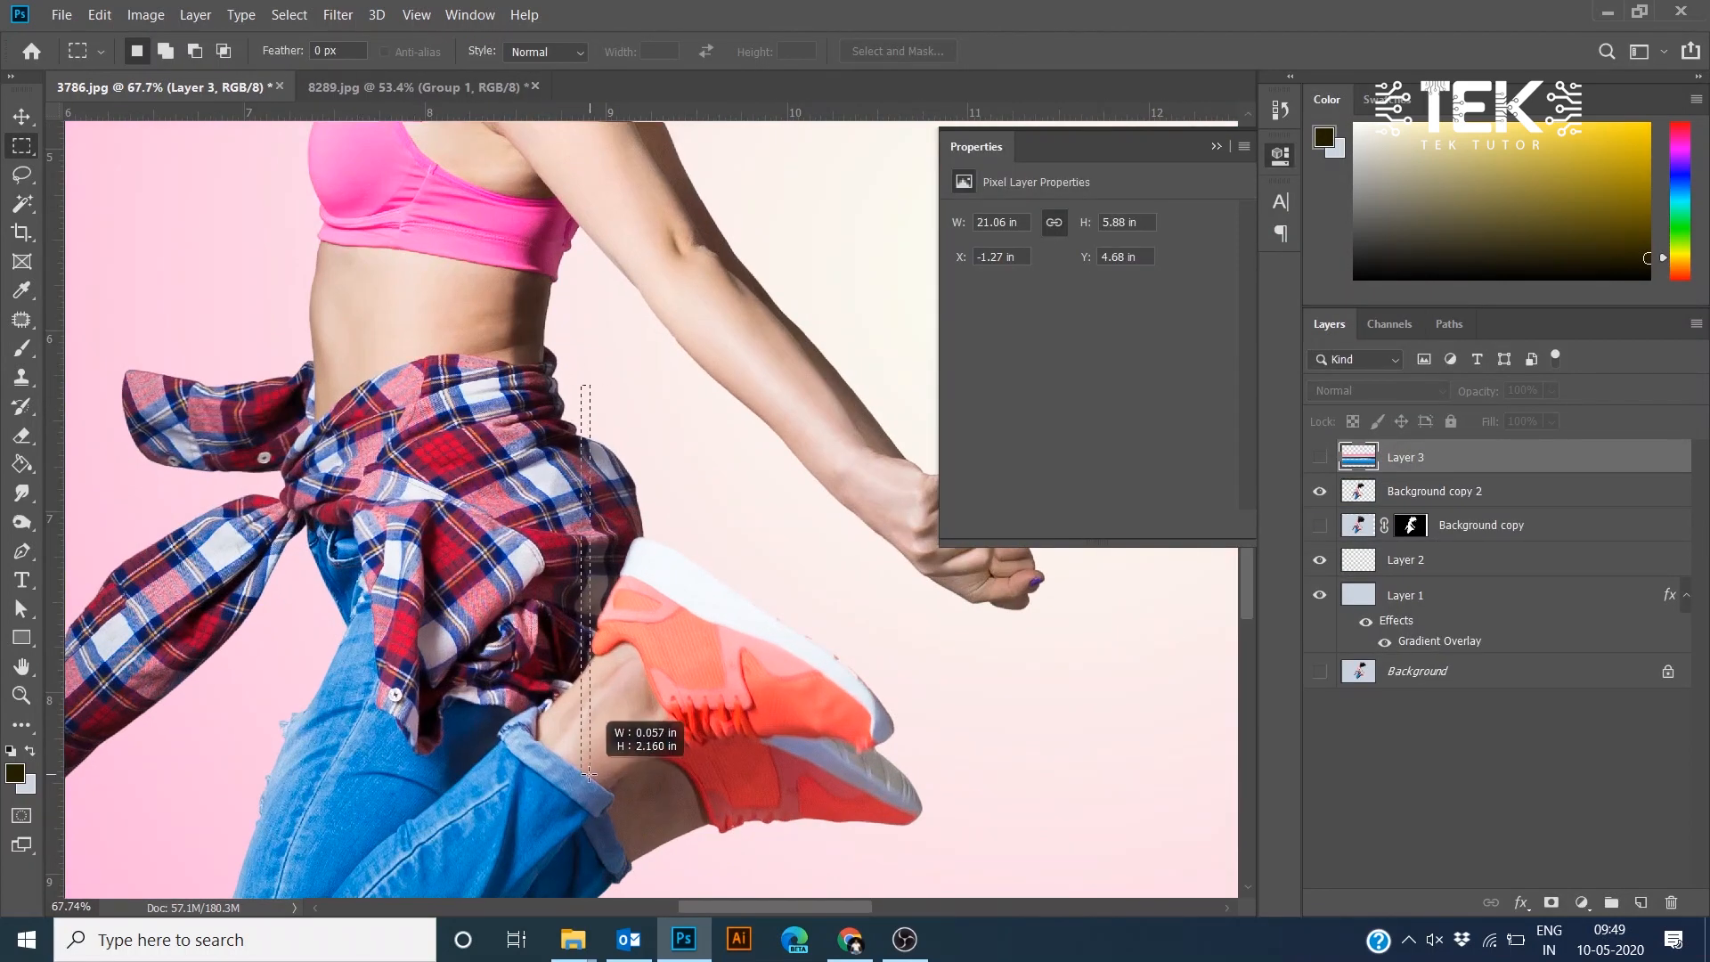
# - Copy a one-pixel column through the shoe from Background copy 2 and stretch it horizontally into streaks, then hide it
pyautogui.moveTo(584, 711); pyautogui.dragTo(584, 711)
pyautogui.click(1435, 492)
pyautogui.hotkey('ctrl', 'j')
pyautogui.hotkey('ctrl', 't')
pyautogui.scroll(-7, 594, 562)
pyautogui.moveTo(589, 568); pyautogui.dragTo(209, 568)
pyautogui.moveTo(525, 561); pyautogui.dragTo(770, 611)
pyautogui.moveTo(542, 623); pyautogui.dragTo(130, 624)
pyautogui.moveTo(900, 588); pyautogui.dragTo(166, 588)
pyautogui.moveTo(682, 624); pyautogui.dragTo(1044, 623)
pyautogui.press('Return')
pyautogui.click(1320, 492)
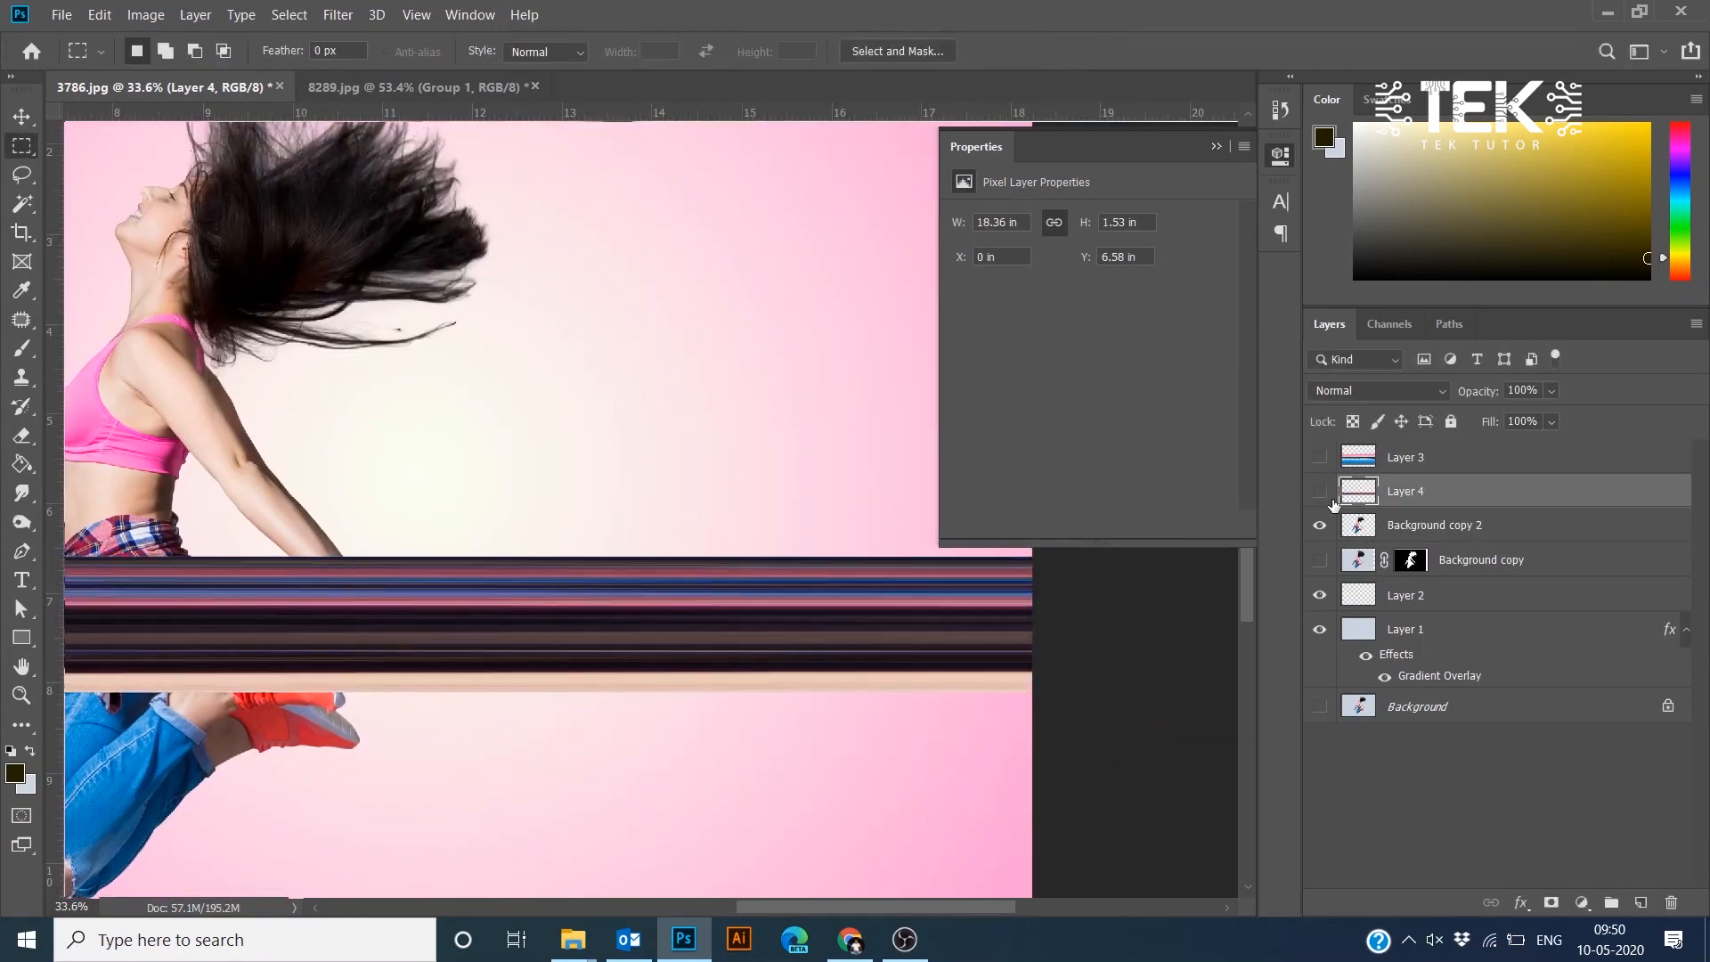
# - Copy another thin column from Background copy 2 and stretch it into wide horizontal streaks
pyautogui.click(1434, 526)
pyautogui.scroll(10, 771, 566)
pyautogui.moveTo(255, 658); pyautogui.dragTo(1072, 597)
pyautogui.scroll(2, 771, 566)
pyautogui.hotkey('ctrl', 'j')
pyautogui.hotkey('ctrl', 't')
pyautogui.scroll(-11, 867, 660)
pyautogui.moveTo(820, 638); pyautogui.dragTo(82, 639)
pyautogui.moveTo(354, 634); pyautogui.dragTo(620, 636)
pyautogui.moveTo(801, 602); pyautogui.dragTo(432, 676)
pyautogui.moveTo(668, 676); pyautogui.dragTo(1295, 651)
pyautogui.press('Return')
# - Show Layer 3 and Layer 4 and move Layer 4 up about 0.82 in
pyautogui.press('m')
pyautogui.click(1319, 457)
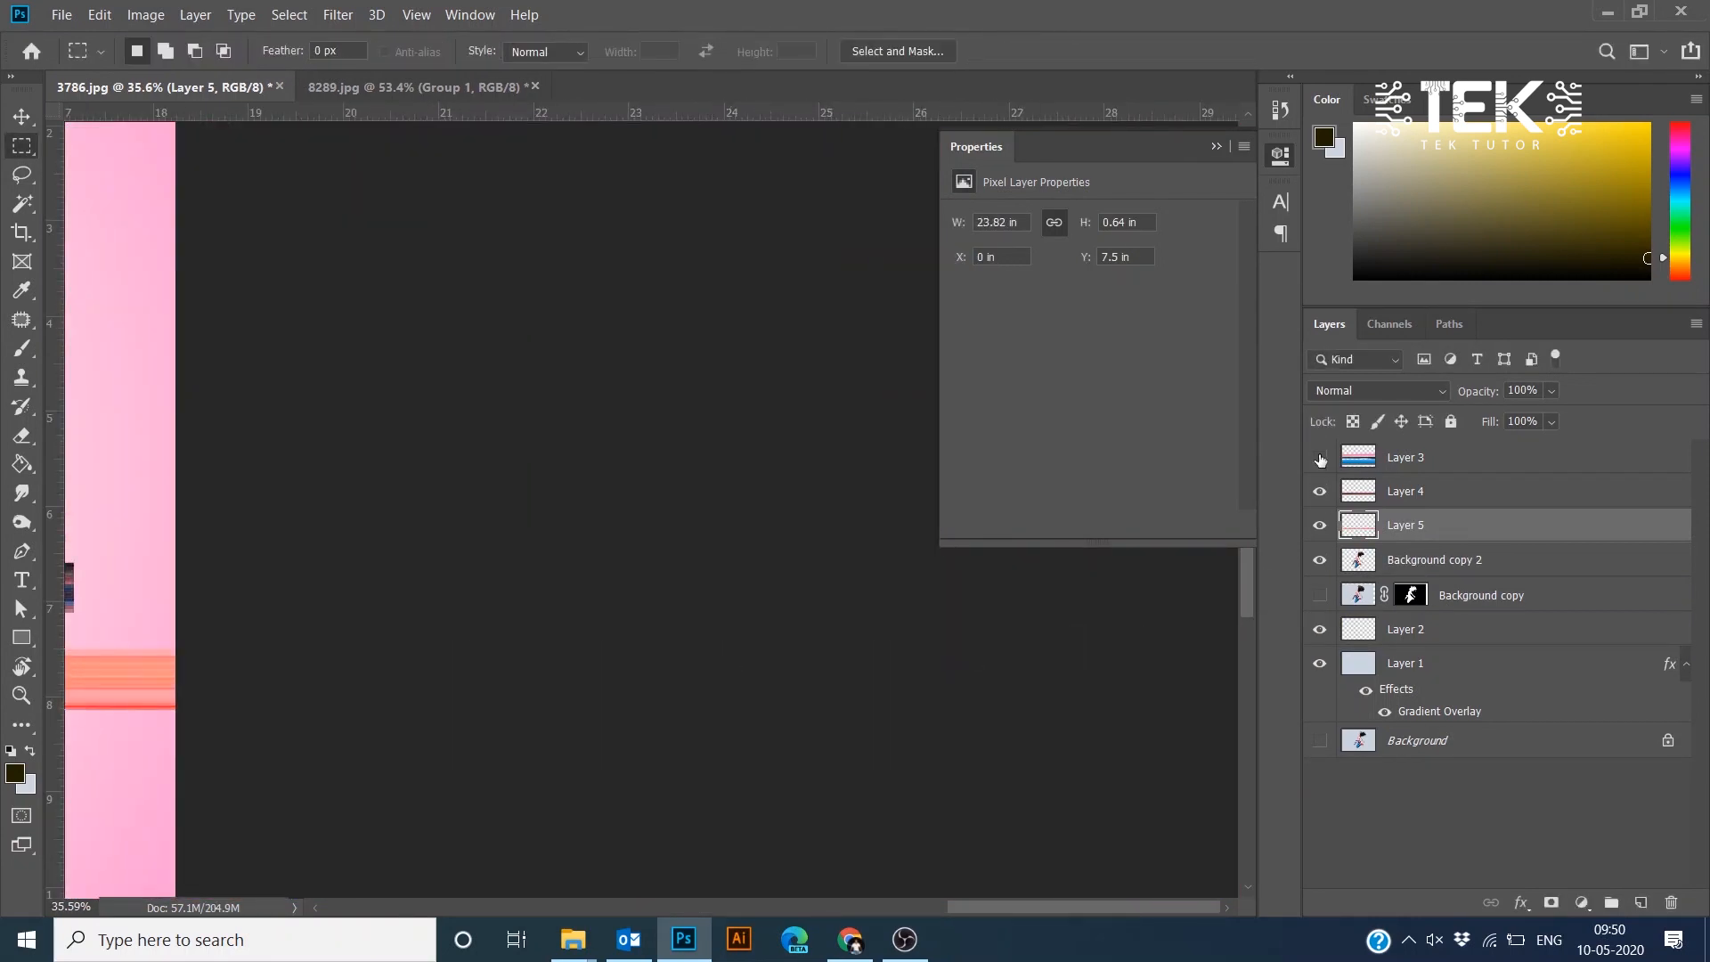
pyautogui.hotkey('ctrl', '0')
pyautogui.click(1319, 491)
pyautogui.keyDown('ctrl'); pyautogui.rightClick(450, 588); pyautogui.keyUp('ctrl')
pyautogui.click(450, 585)
pyautogui.moveTo(420, 573); pyautogui.dragTo(420, 528)
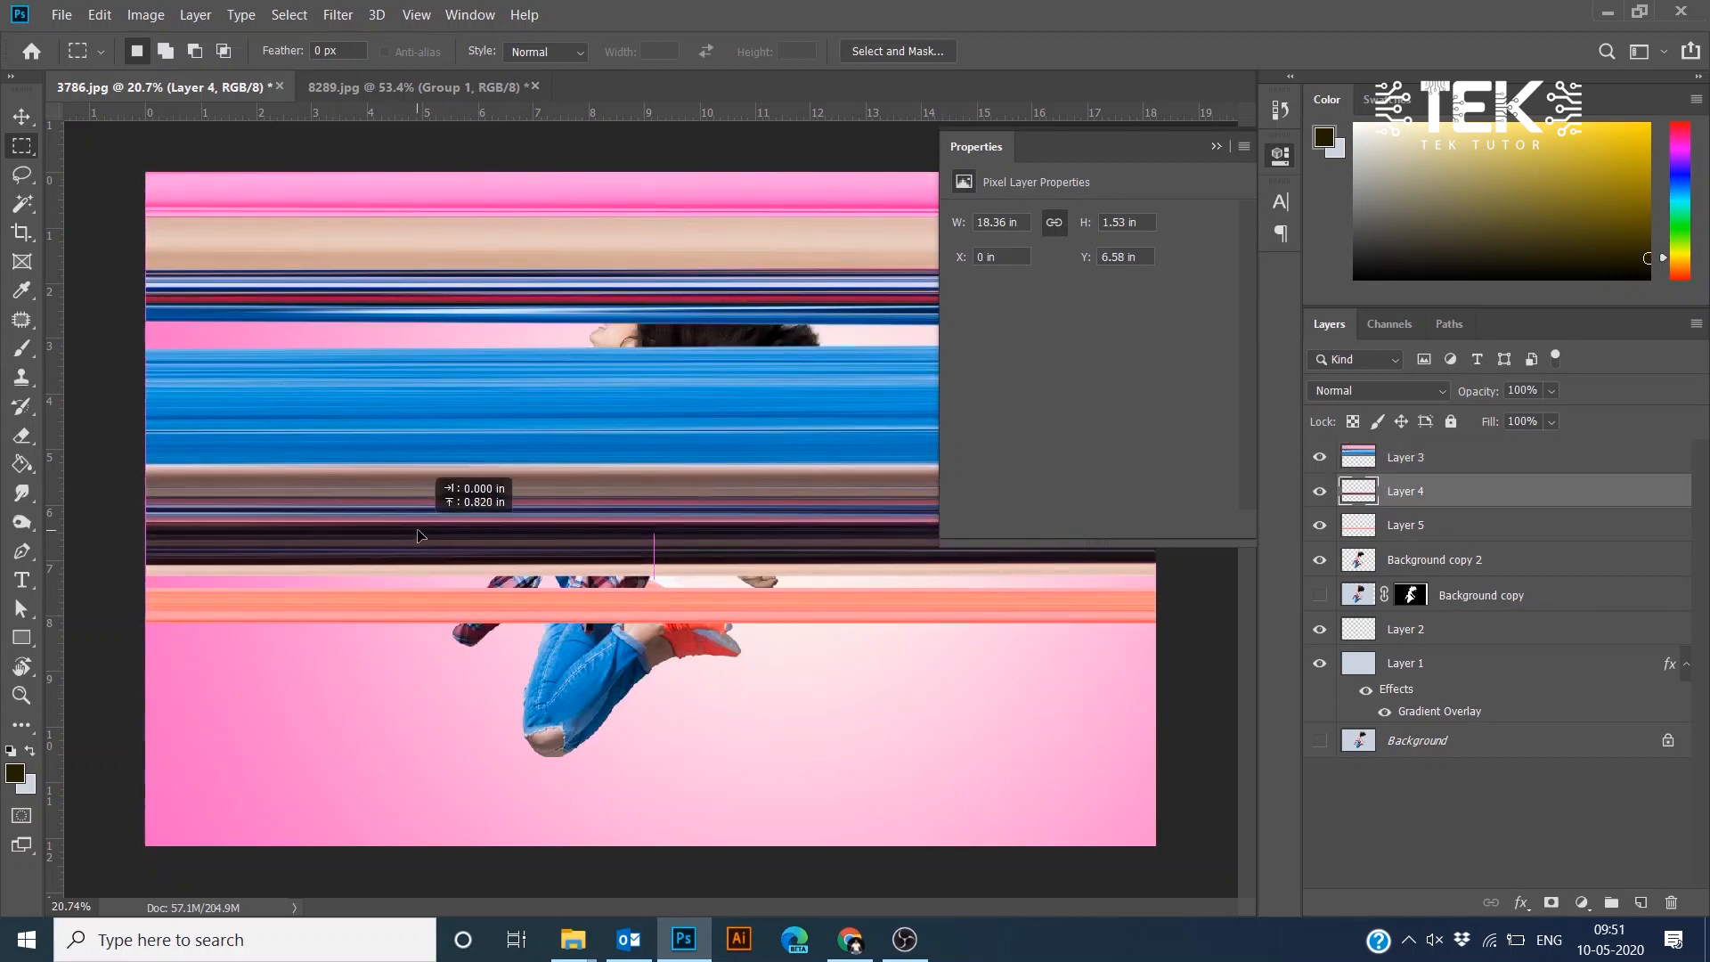
# - Move Layer 5 up and merge the three streak layers into Layer 3
pyautogui.keyDown('ctrl'); pyautogui.rightClick(429, 610); pyautogui.keyUp('ctrl')
pyautogui.click(470, 621)
pyautogui.moveTo(439, 615); pyautogui.dragTo(439, 352)
pyautogui.keyDown('shift'); pyautogui.click(1405, 462); pyautogui.keyUp('shift')
pyautogui.hotkey('ctrl', 'e')
# - Align the merged streak layer to the canvas and crop the image to the canvas bounds
pyautogui.hotkey('ctrl', 'a')
pyautogui.press('v')
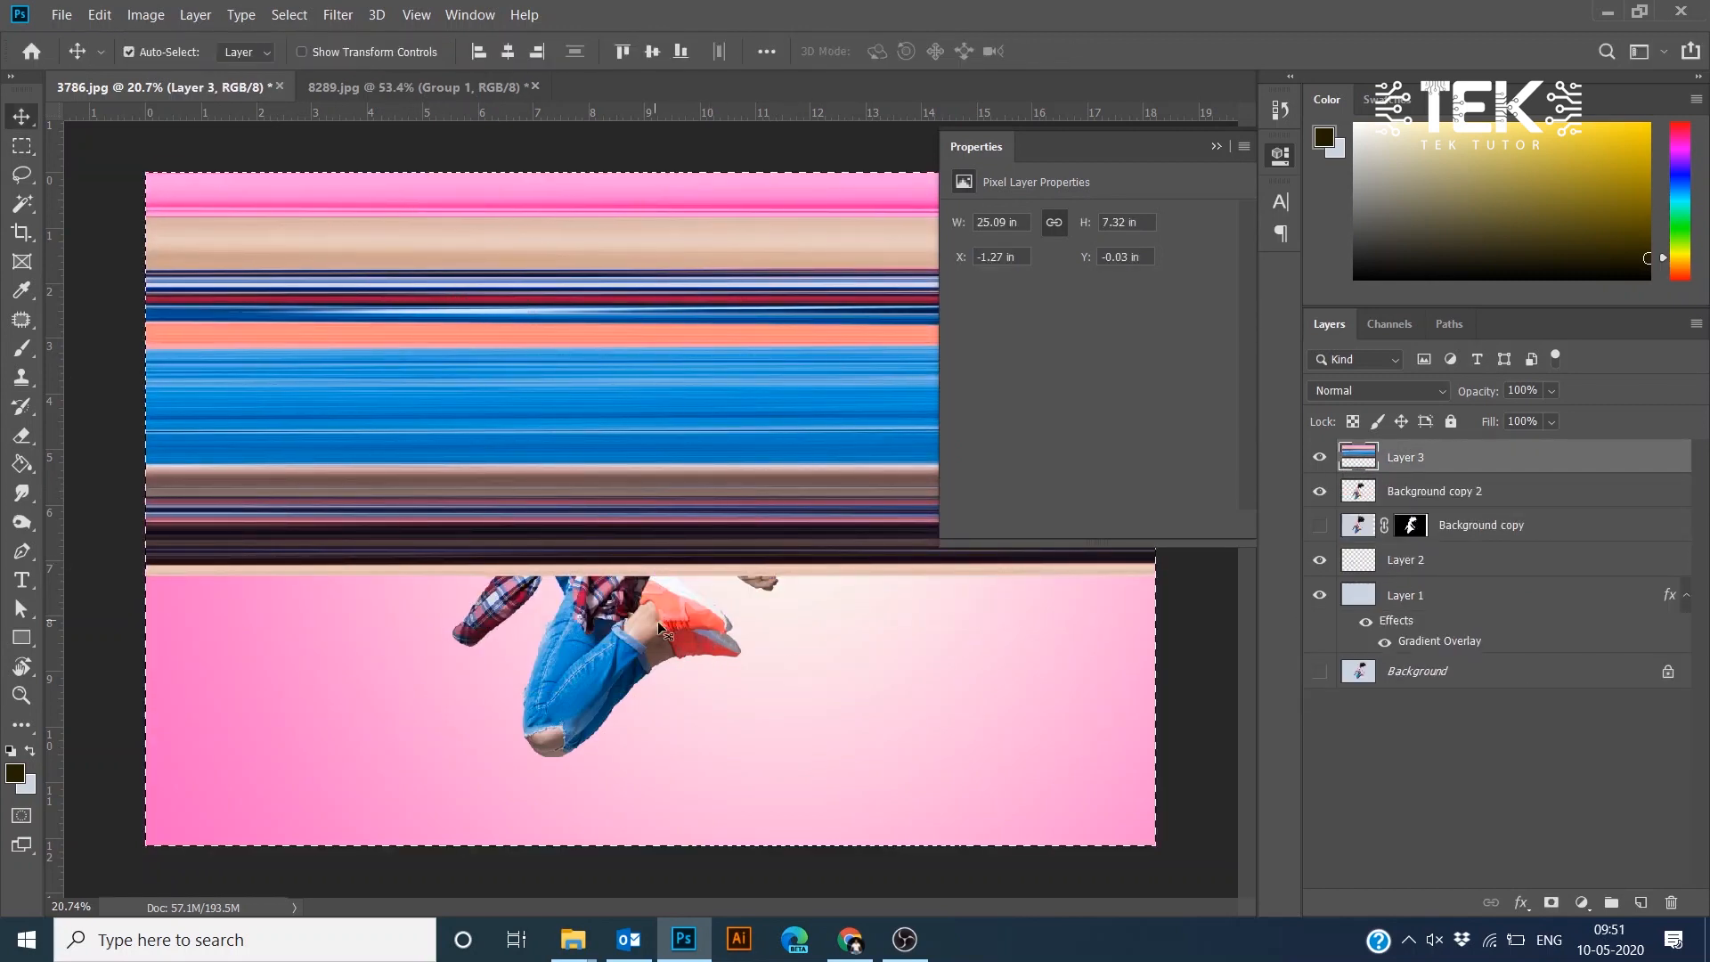
pyautogui.click(623, 50)
pyautogui.click(145, 15)
pyautogui.click(154, 231)
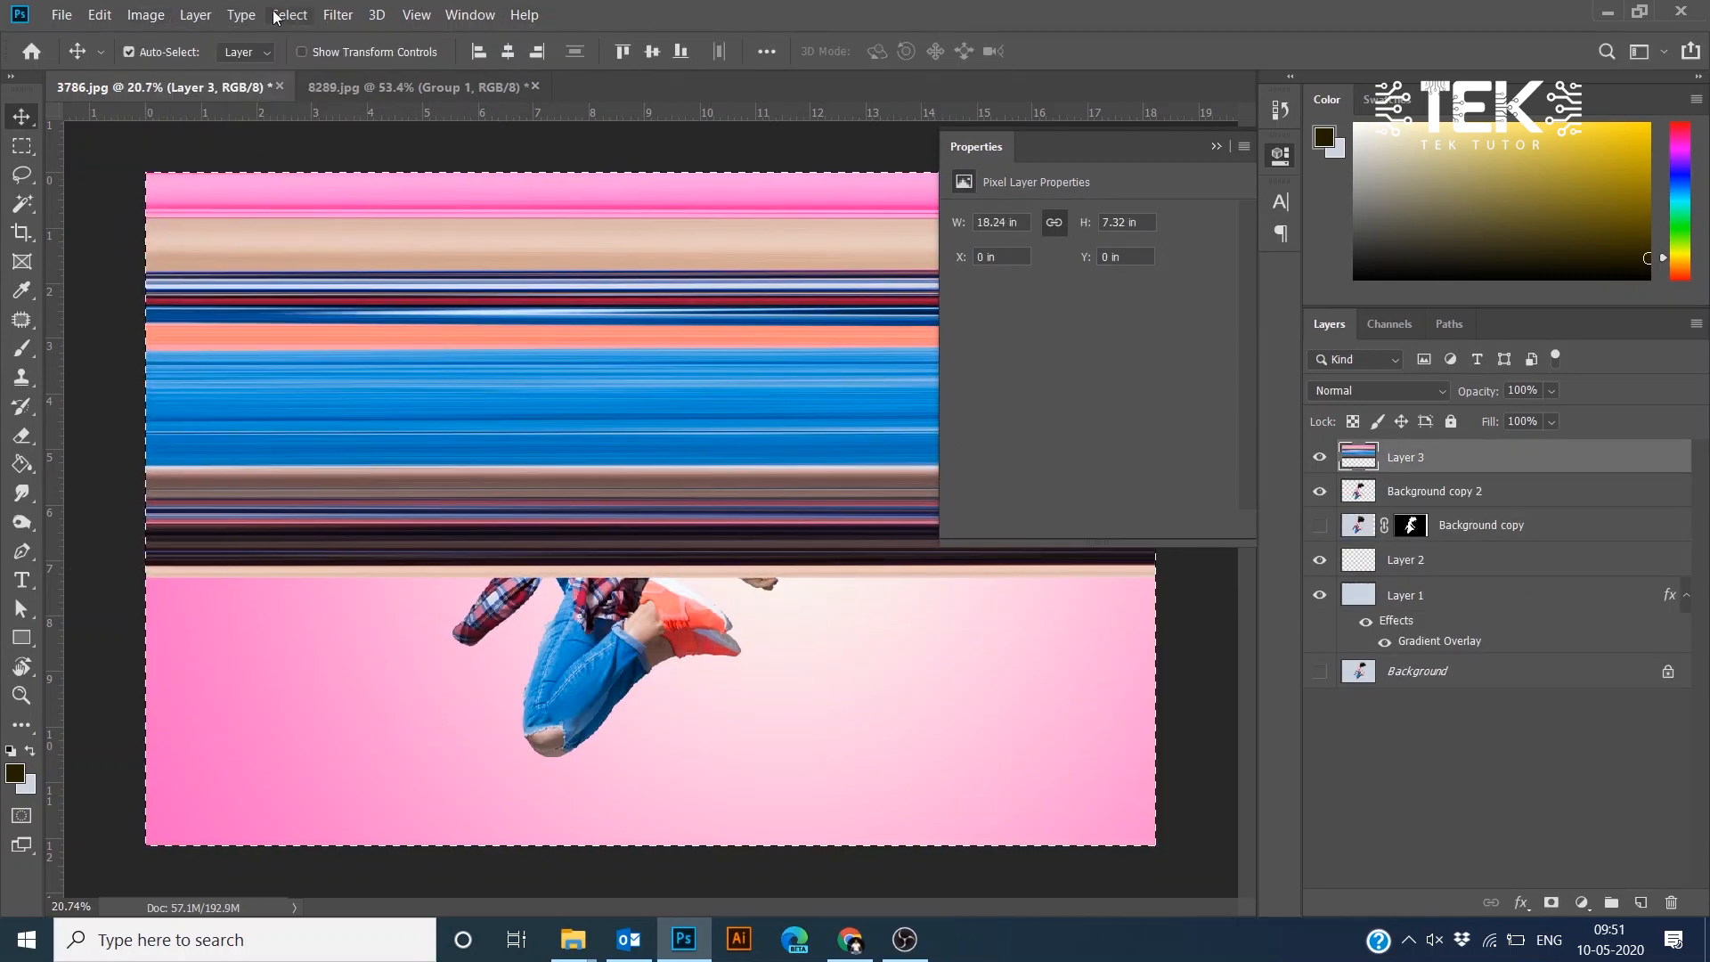
# - Try applying Polar Coordinates, Rectangular to Polar, to the streak layer and resizing the resulting circle
pyautogui.click(330, 15)
pyautogui.moveTo(418, 286)
pyautogui.click(668, 333)
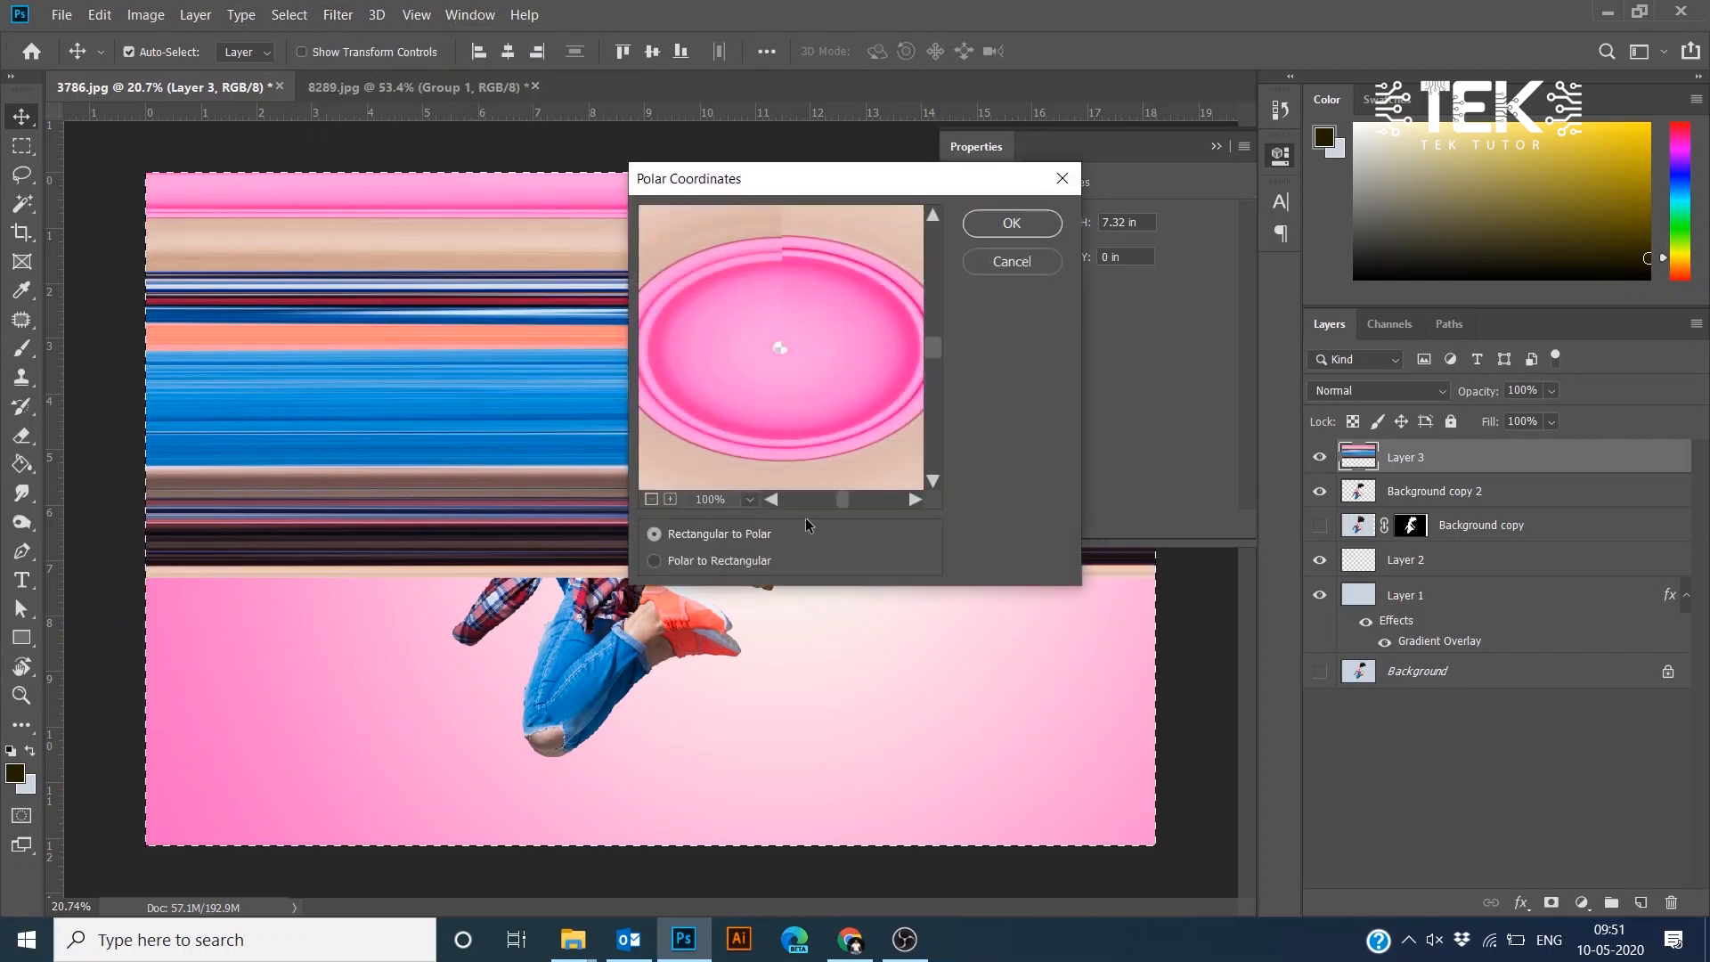
pyautogui.press('Return')
pyautogui.hotkey('ctrl', '-')
pyautogui.hotkey('ctrl', 't')
pyautogui.moveTo(853, 379); pyautogui.dragTo(859, 345)
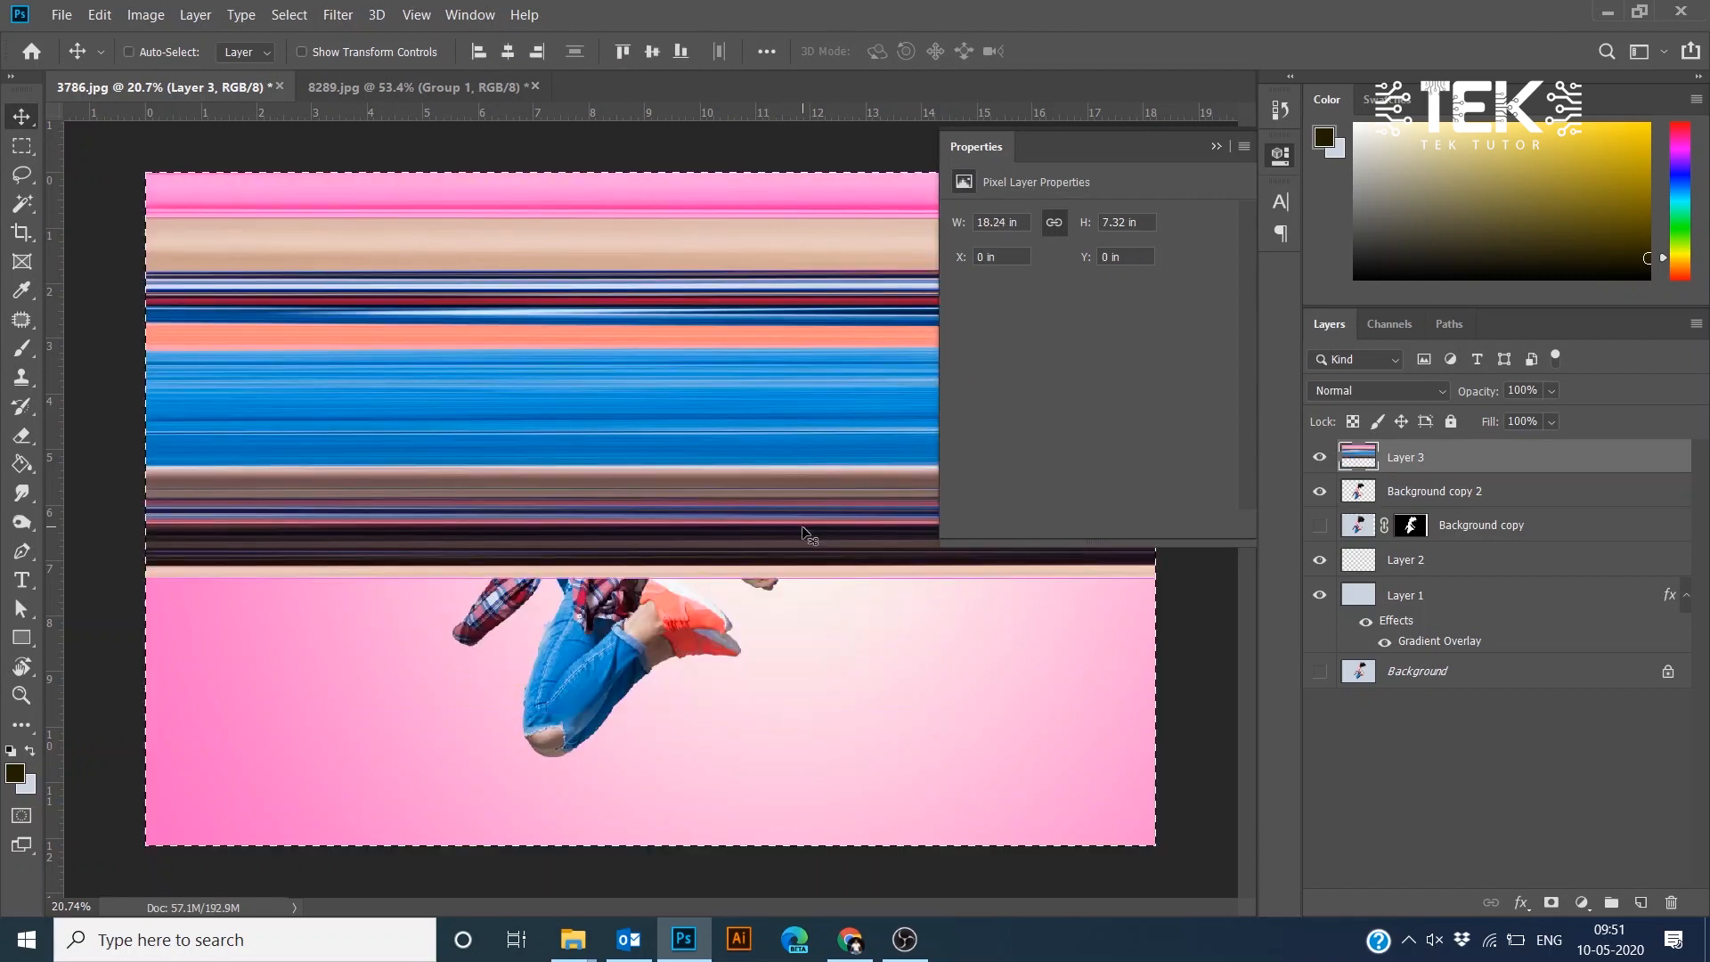
# - Duplicate the streak layer, flip the copy vertically and nudge it upward
pyautogui.hotkey('ctrl', 'd')
pyautogui.hotkey('ctrl', 'j')
pyautogui.hotkey('ctrl', 't')
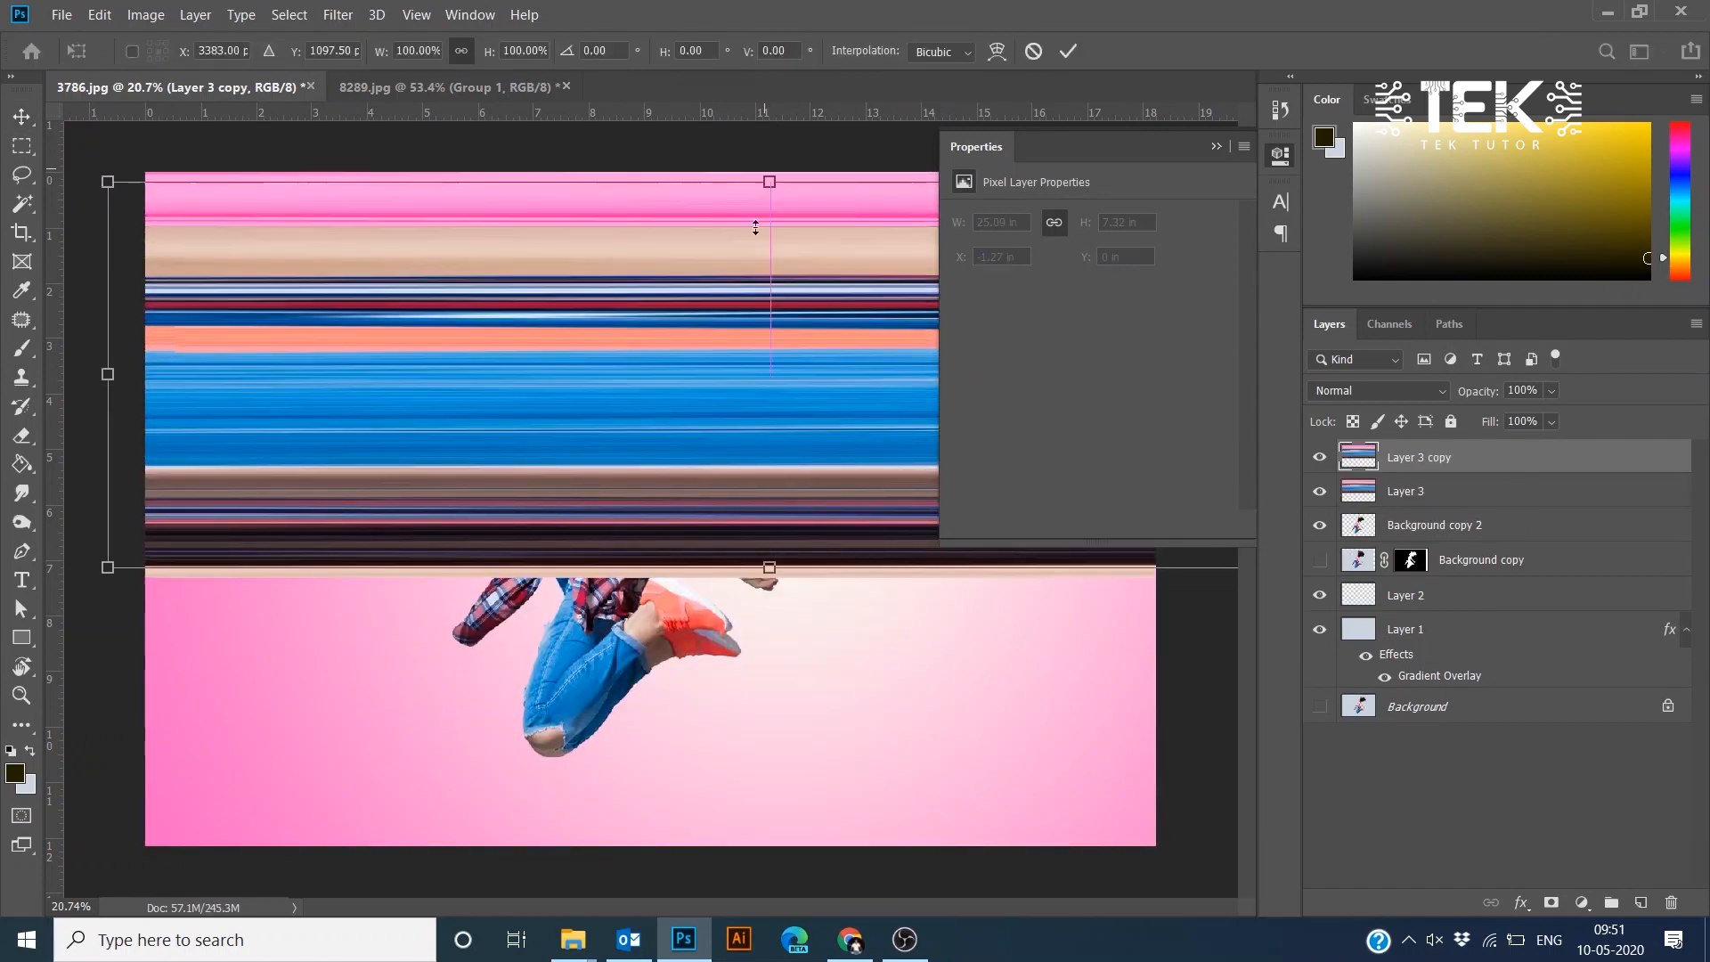
pyautogui.rightClick(735, 205)
pyautogui.click(735, 570)
pyautogui.press('Return')
pyautogui.hotkey('shift', 'Up')
pyautogui.hotkey('shift', 'Up')
pyautogui.hotkey('shift', 'Up')
pyautogui.hotkey('shift', 'Up')
pyautogui.hotkey('shift', 'Up')
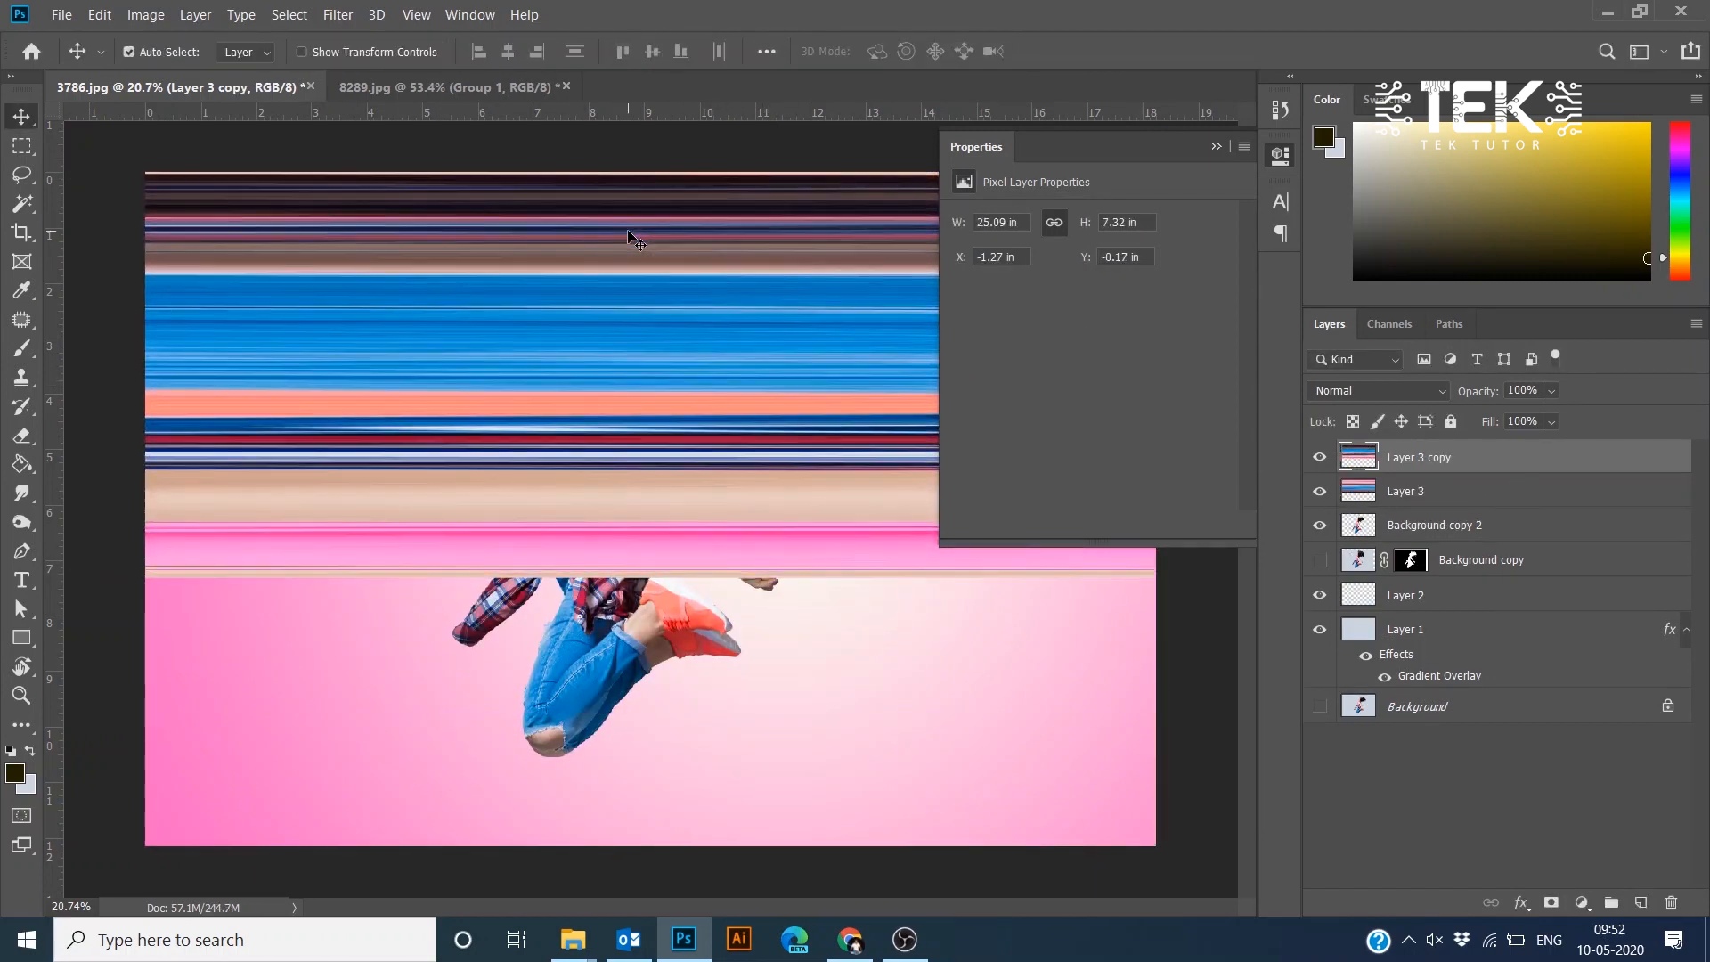
# - Apply Polar Coordinates, Rectangular to Polar, to Layer 3 copy
pyautogui.click(337, 14)
pyautogui.moveTo(374, 291)
pyautogui.click(673, 329)
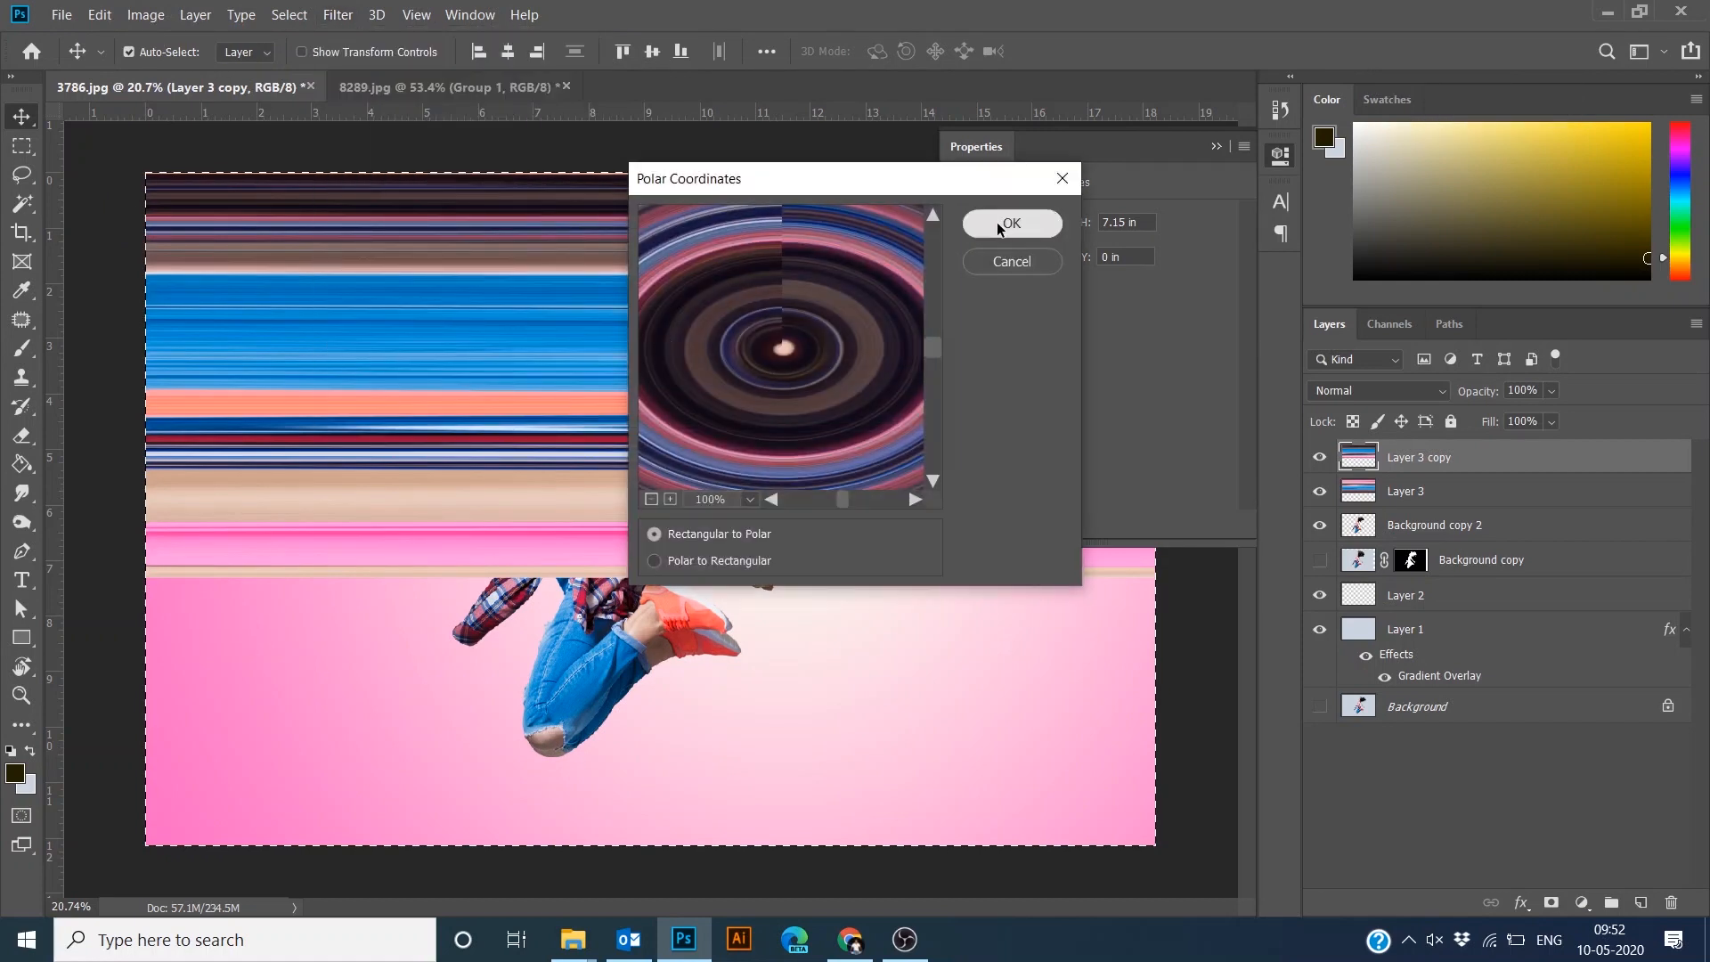
pyautogui.click(1001, 218)
# - Scale the circle down, send it behind the dancer cutout and position it around her
pyautogui.hotkey('ctrl', 't')
pyautogui.press('Escape')
pyautogui.hotkey('ctrl', 'd')
pyautogui.hotkey('ctrl', 't')
pyautogui.moveTo(947, 595); pyautogui.dragTo(789, 601)
pyautogui.moveTo(853, 340); pyautogui.dragTo(929, 272)
pyautogui.press('Return')
pyautogui.hotkey('ctrl', '[')
pyautogui.hotkey('ctrl', '[')
pyautogui.moveTo(807, 476); pyautogui.dragTo(808, 449)
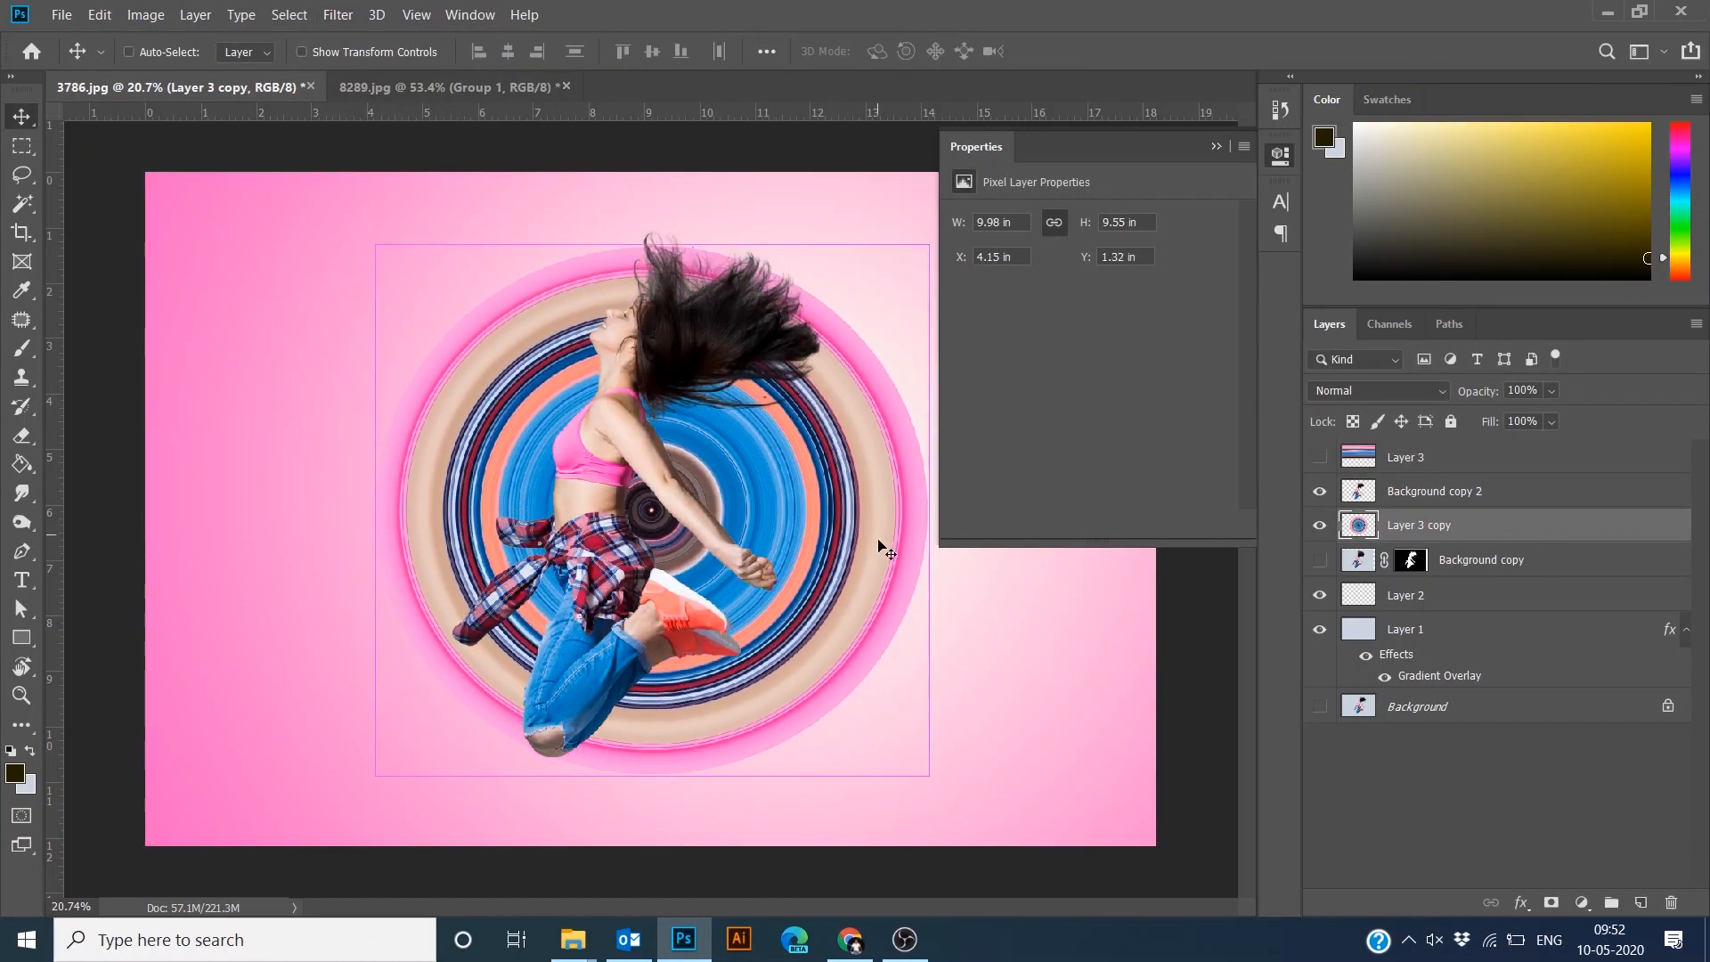
# - Shrink the circle further to about 9 in and reposition it around the dancer
pyautogui.hotkey('ctrl', 't')
pyautogui.moveTo(929, 775); pyautogui.dragTo(863, 720)
pyautogui.moveTo(838, 486); pyautogui.dragTo(836, 502)
pyautogui.press('Return')
pyautogui.moveTo(618, 320); pyautogui.dragTo(650, 330)
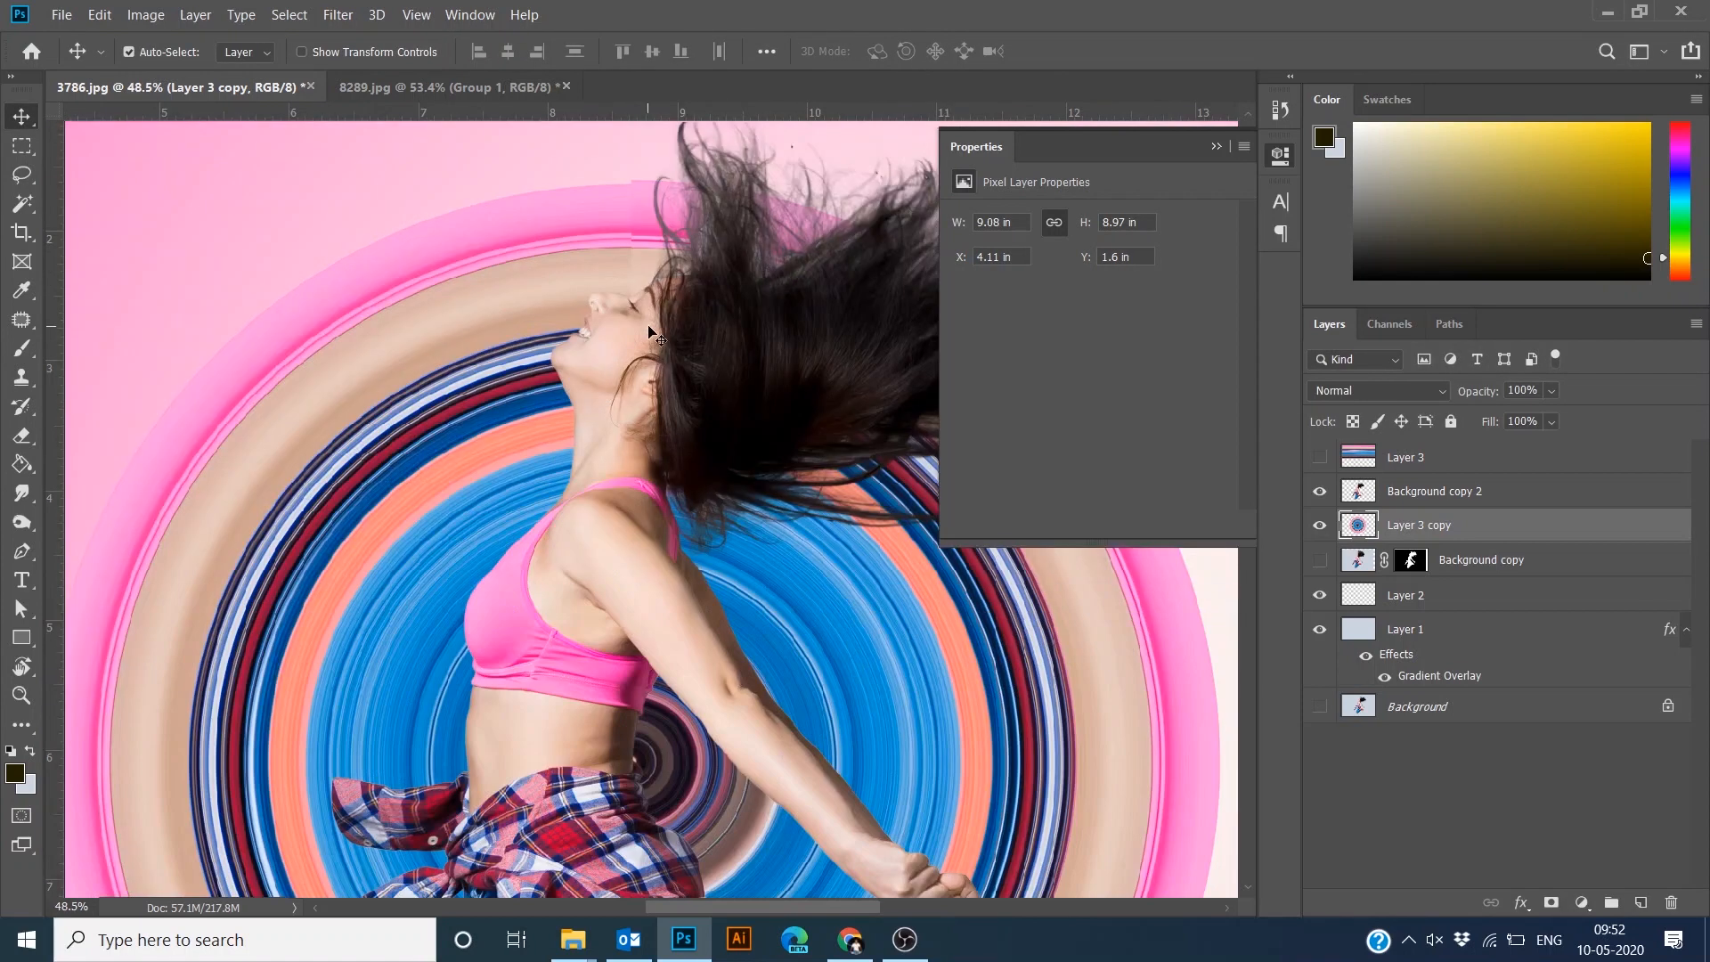
pyautogui.hotkey('ctrl', 't')
pyautogui.moveTo(435, 153); pyautogui.dragTo(606, 147)
pyautogui.press('Return')
# - Lasso the circle's upper-left area and hide it with an inverted layer mask
pyautogui.press('l')
pyautogui.moveTo(707, 159)
pyautogui.mouseDown()
pyautogui.moveTo(552, 890)
pyautogui.moveTo(515, 842)
pyautogui.moveTo(572, 629)
pyautogui.moveTo(784, 660)
pyautogui.mouseUp()
pyautogui.click(1552, 902)
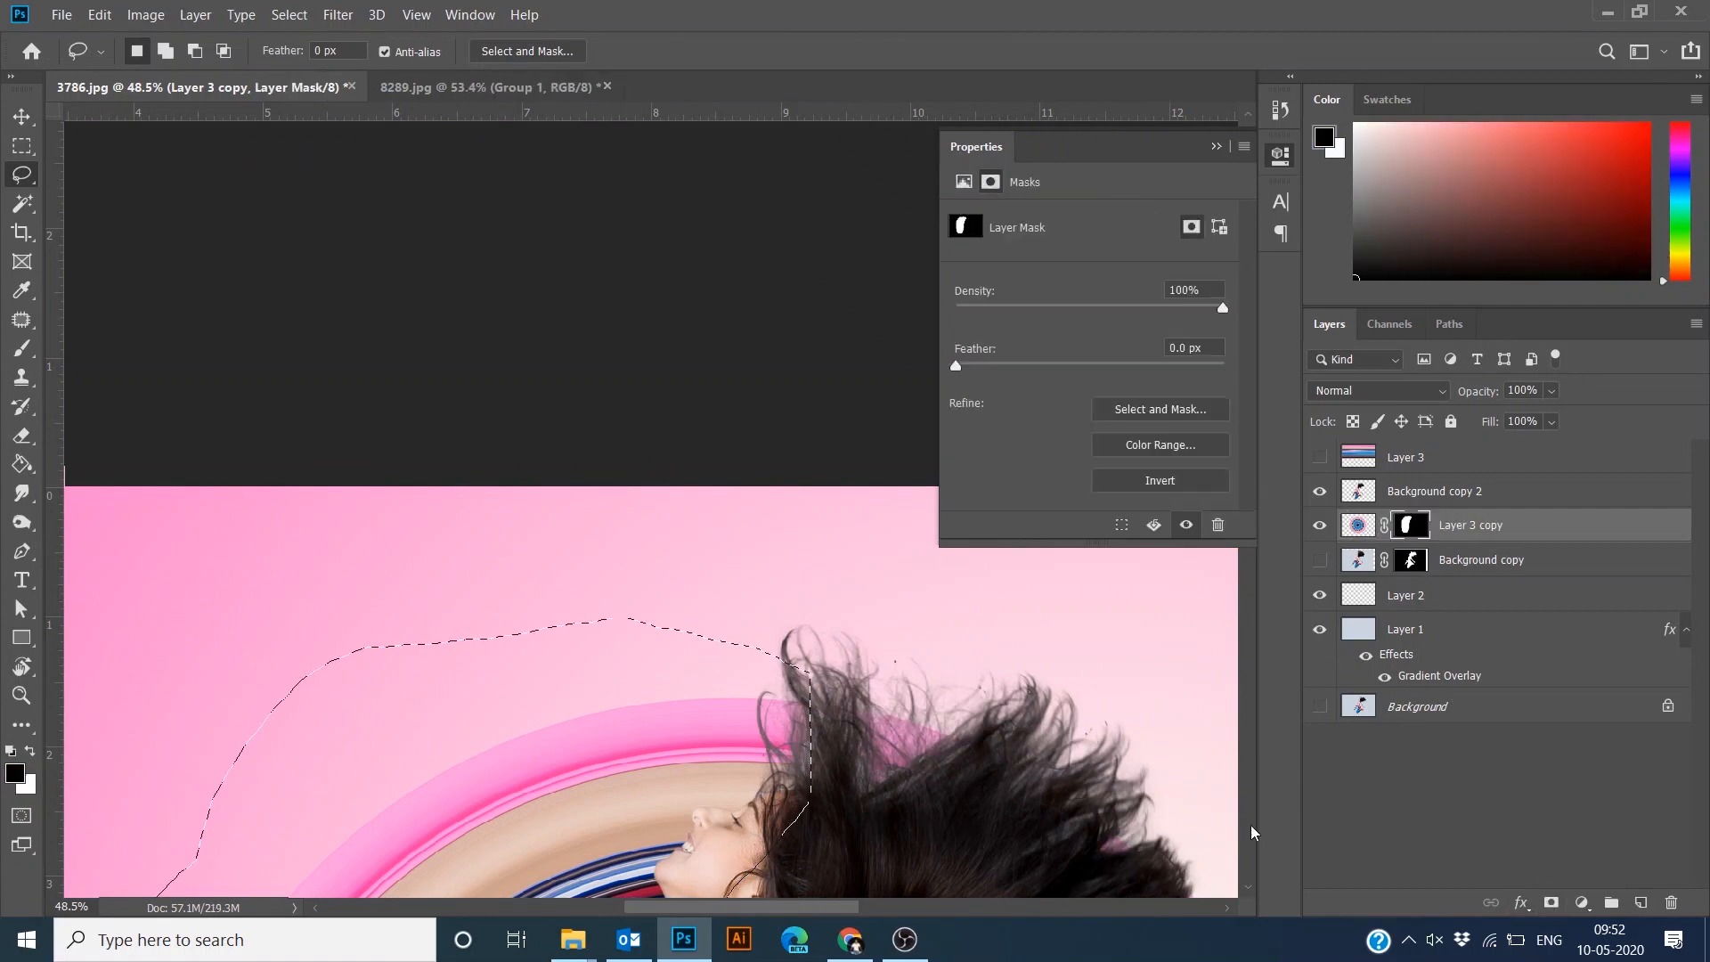
pyautogui.scroll(-7, 752, 431)
pyautogui.hotkey('ctrl', 'i')
# - Add a new layer beneath the circle and fill a circular selection about 8.5 in wide with the dark foreground colour
pyautogui.press('b')
pyautogui.click(1641, 903)
pyautogui.moveTo(1480, 522); pyautogui.dragTo(1480, 563)
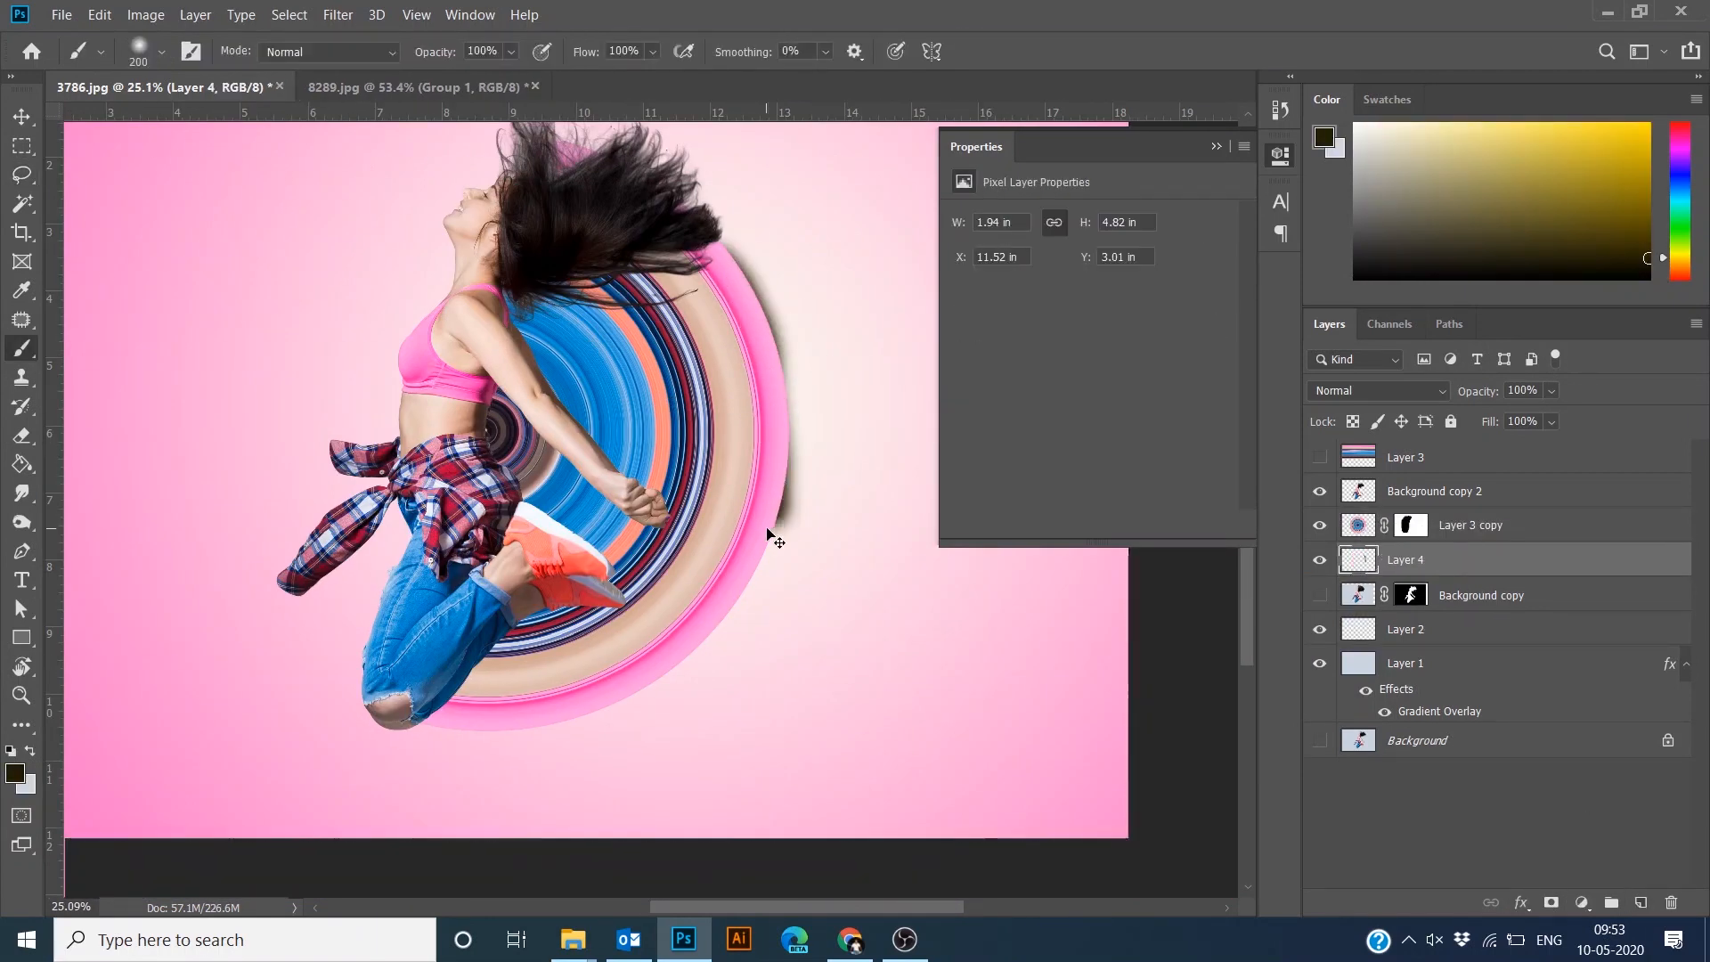
pyautogui.hotkey('ctrl', 'z')
pyautogui.press('l')
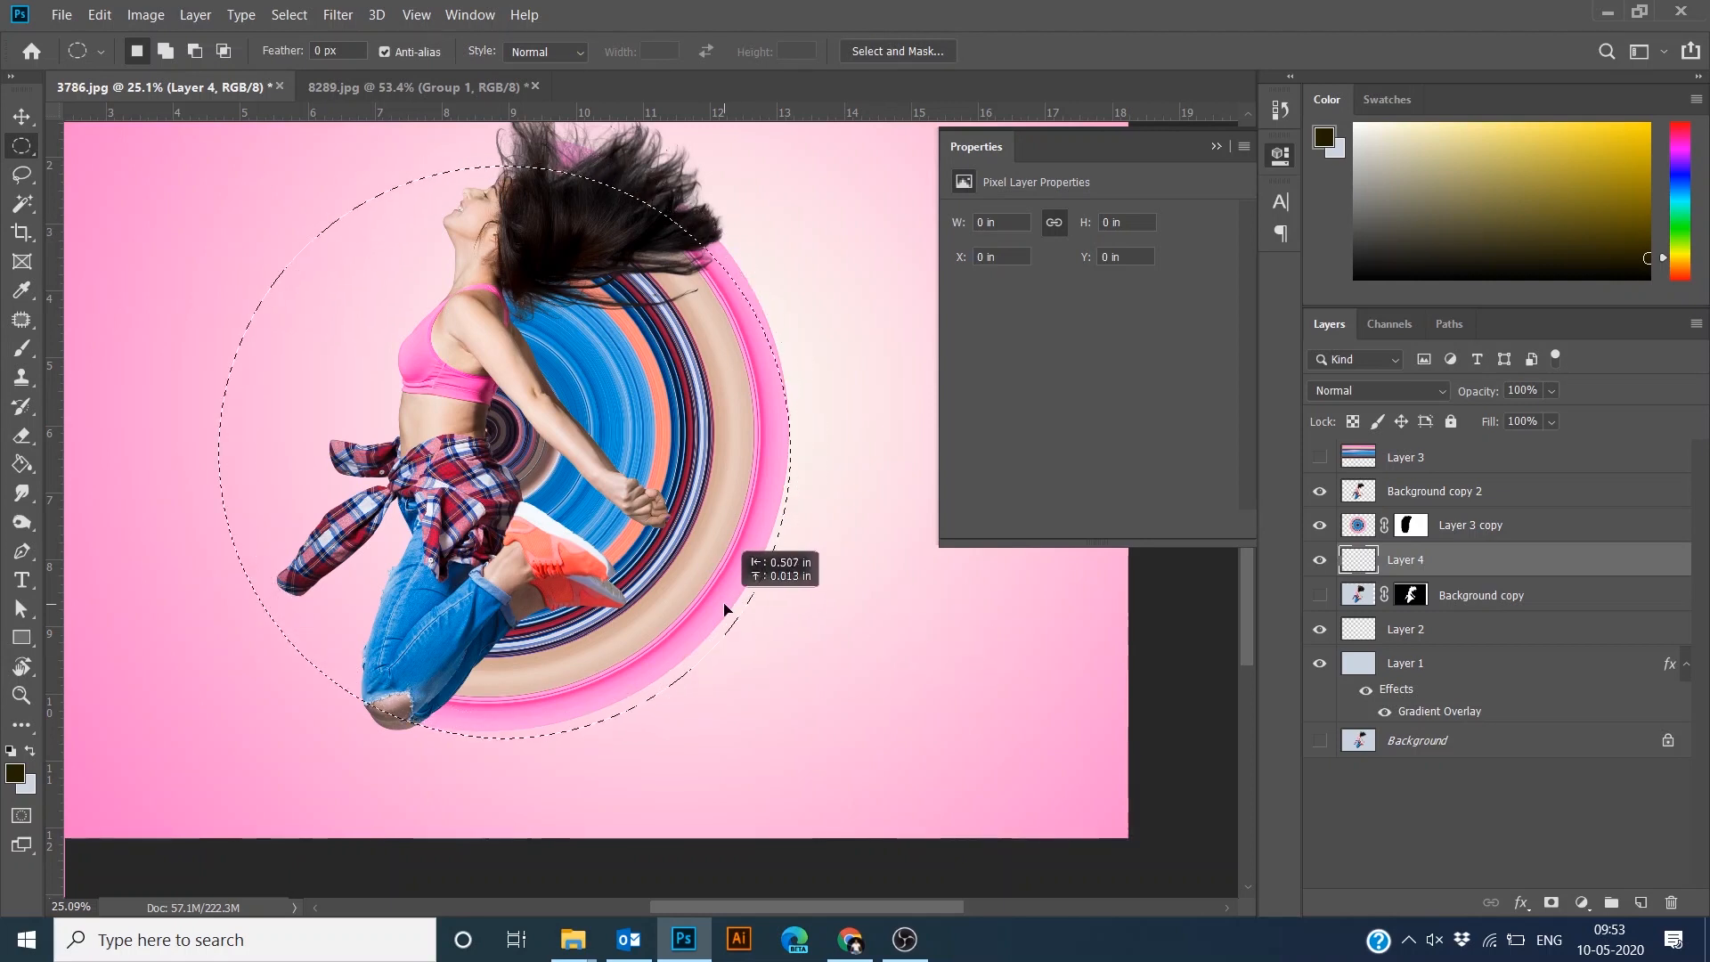
pyautogui.hotkey('alt', 'BackSpace')
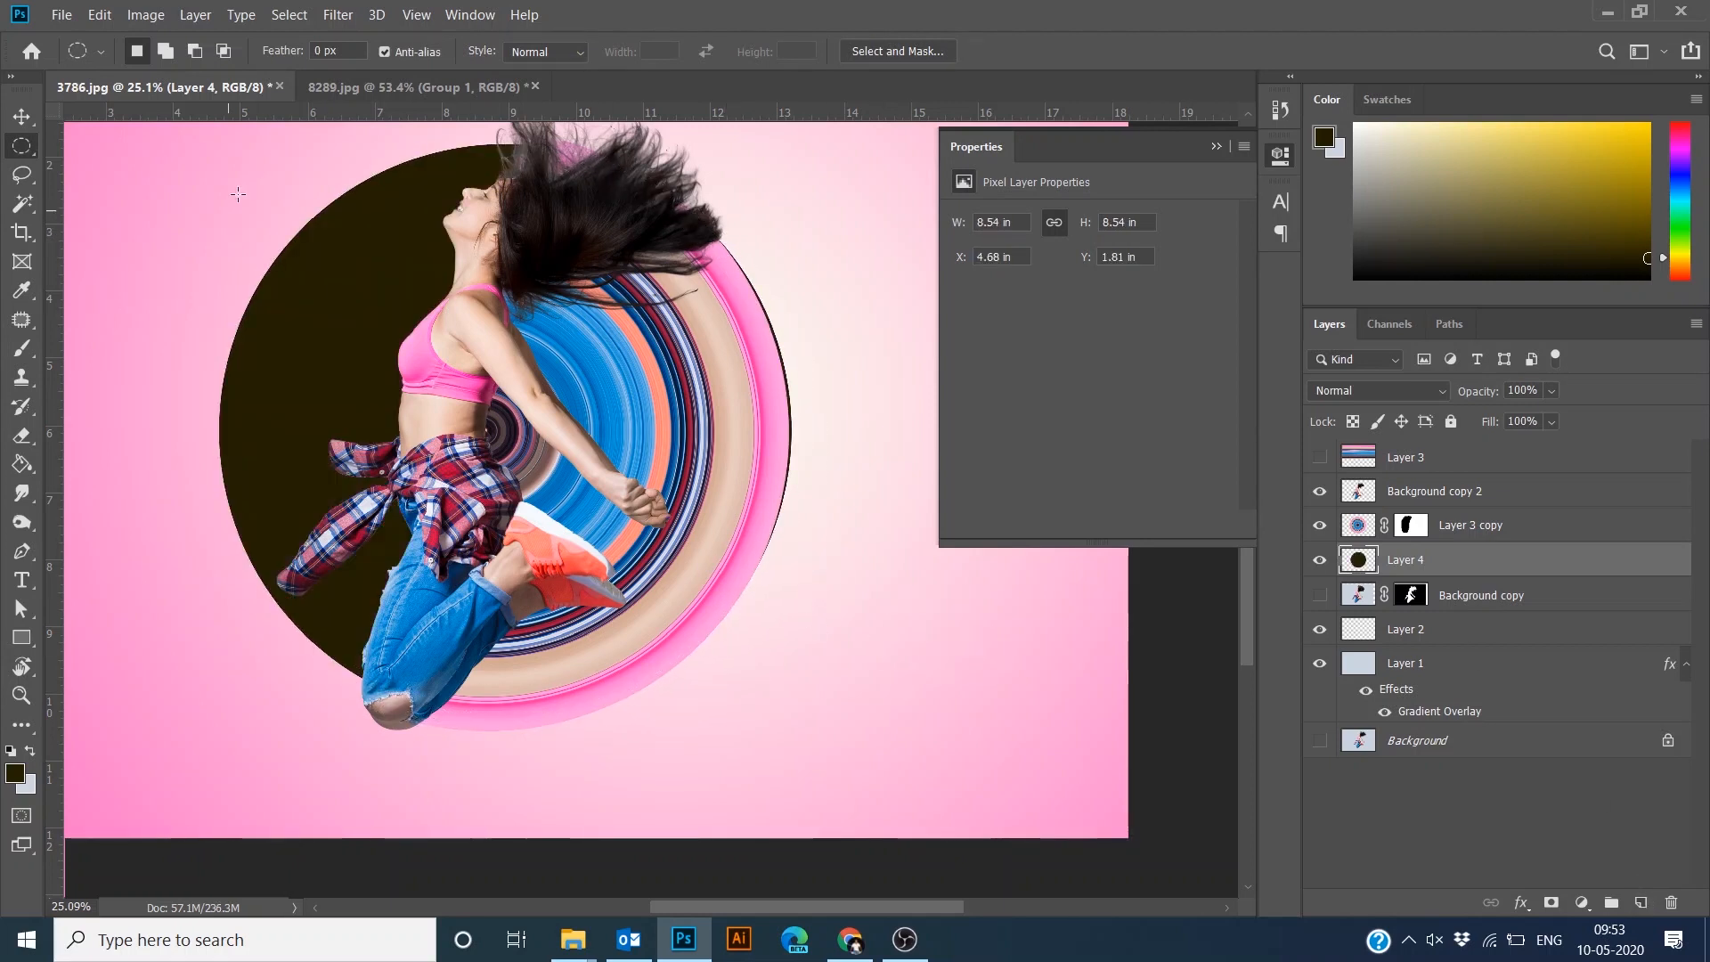
# - Apply a Gaussian Blur to the dark circle layer to soften its edge
pyautogui.click(338, 15)
pyautogui.moveTo(348, 252)
pyautogui.click(660, 334)
pyautogui.moveTo(747, 507); pyautogui.dragTo(788, 507)
pyautogui.click(970, 202)
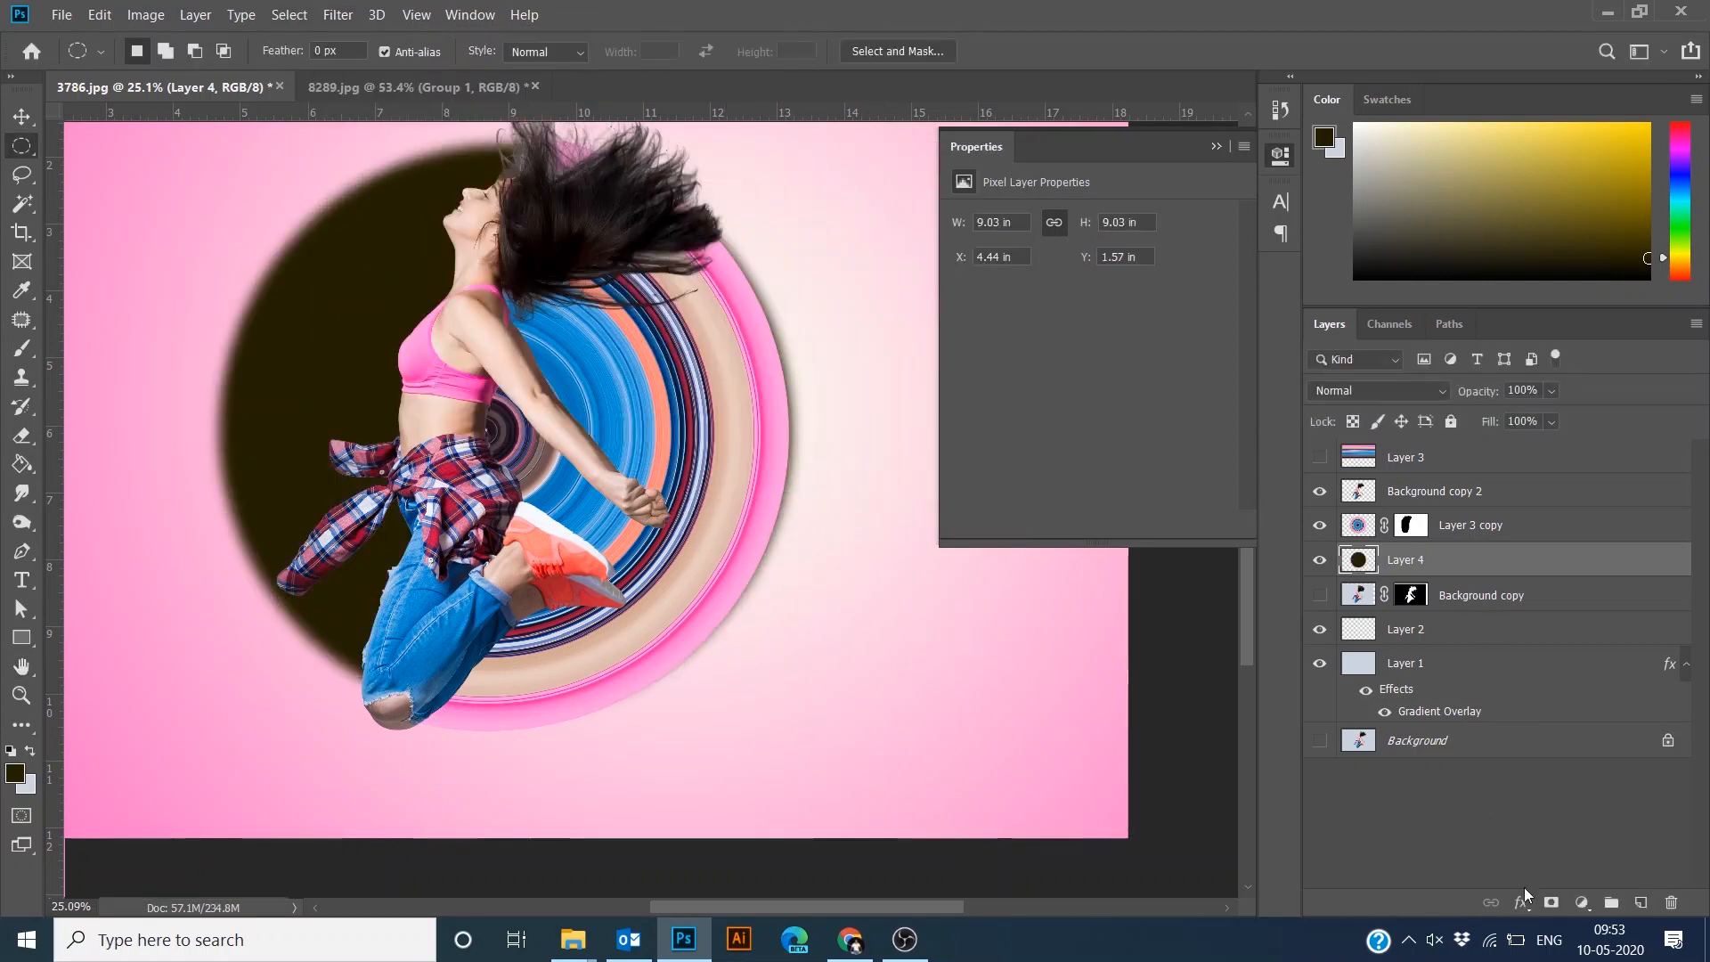
# - Add a Color Overlay effect to the blurred circle, then merge it with a new empty layer
pyautogui.click(1522, 903)
pyautogui.click(1559, 812)
pyautogui.click(1408, 167)
pyautogui.click(1360, 554)
pyautogui.click(1622, 253)
pyautogui.click(1595, 118)
pyautogui.click(1641, 902)
pyautogui.keyDown('ctrl'); pyautogui.click(1420, 599); pyautogui.keyUp('ctrl')
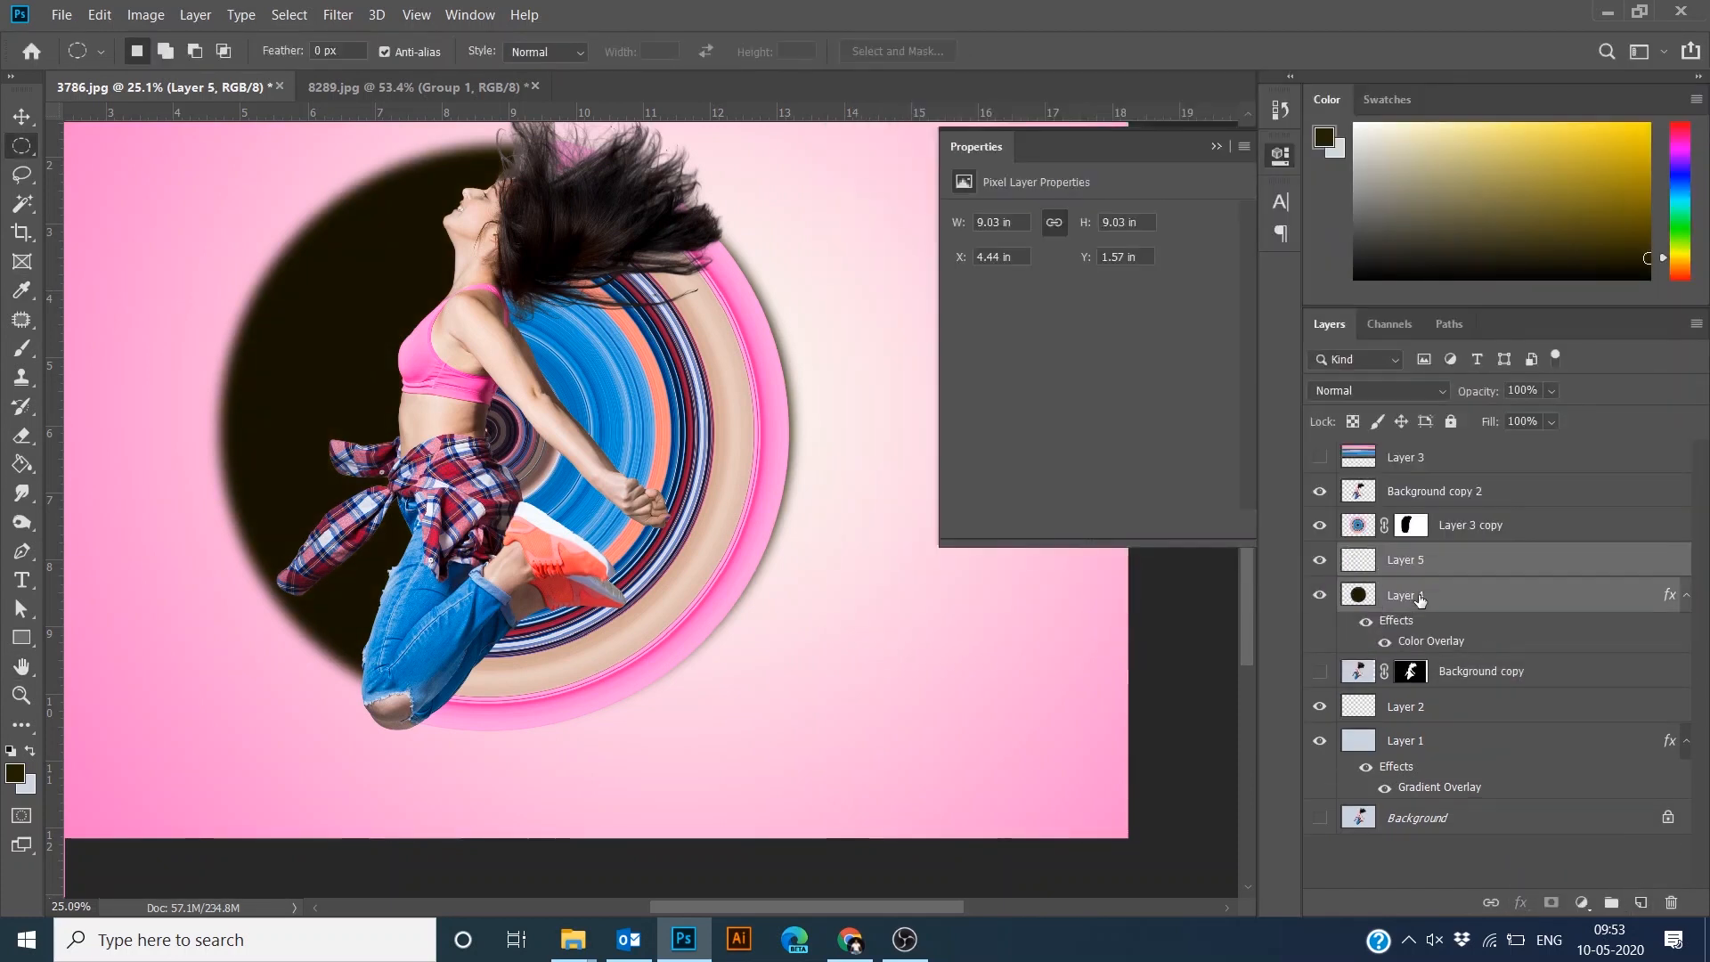
pyautogui.hotkey('ctrl', 'e')
# - Set the merged circle layer's opacity to 58% and its blend mode to Multiply
pyautogui.click(1552, 391)
pyautogui.moveTo(1570, 414); pyautogui.dragTo(1530, 415)
pyautogui.click(1428, 391)
pyautogui.click(1363, 436)
# - Erase the upper-left part of the shadow circle with a large eraser brush
pyautogui.press('e')
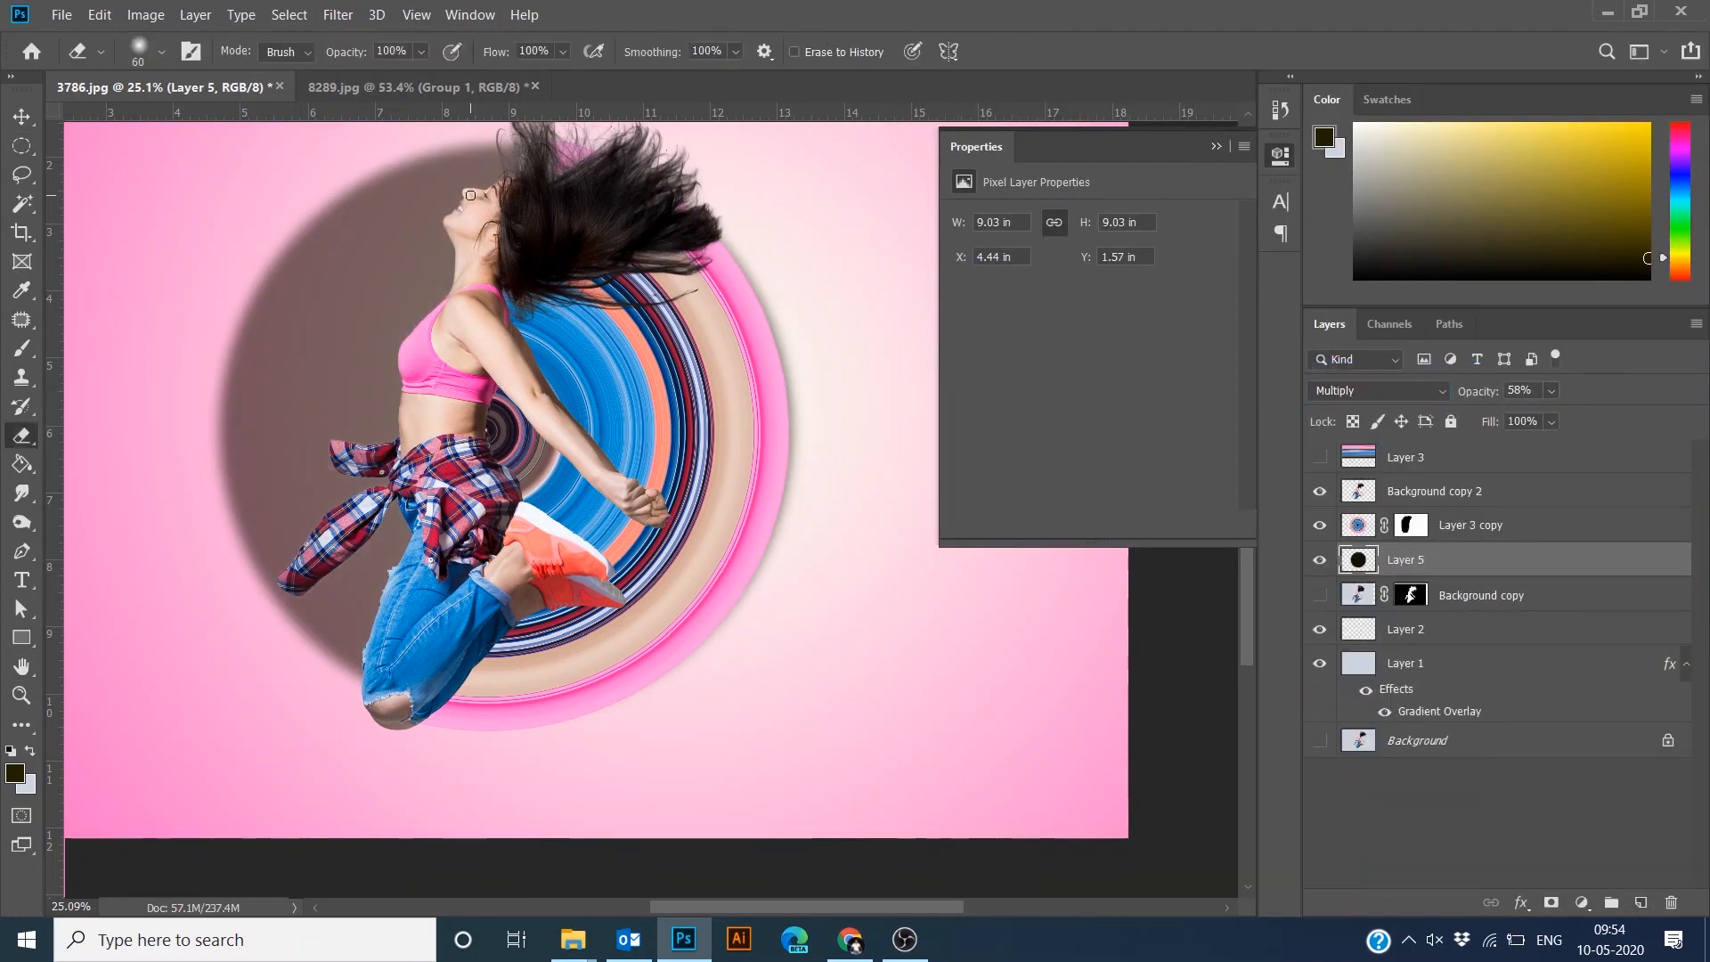
pyautogui.press(']')
pyautogui.press(']')
pyautogui.press(']')
pyautogui.press(']')
pyautogui.press(']')
pyautogui.press(']')
pyautogui.press(']')
pyautogui.press(']')
pyautogui.press(']')
pyautogui.press(']')
pyautogui.press(']')
pyautogui.press(']')
pyautogui.press(']')
pyautogui.press(']')
pyautogui.press(']')
pyautogui.press(']')
pyautogui.moveTo(437, 200)
pyautogui.mouseDown()
pyautogui.moveTo(344, 463)
pyautogui.moveTo(298, 699)
pyautogui.moveTo(463, 152)
pyautogui.mouseUp()
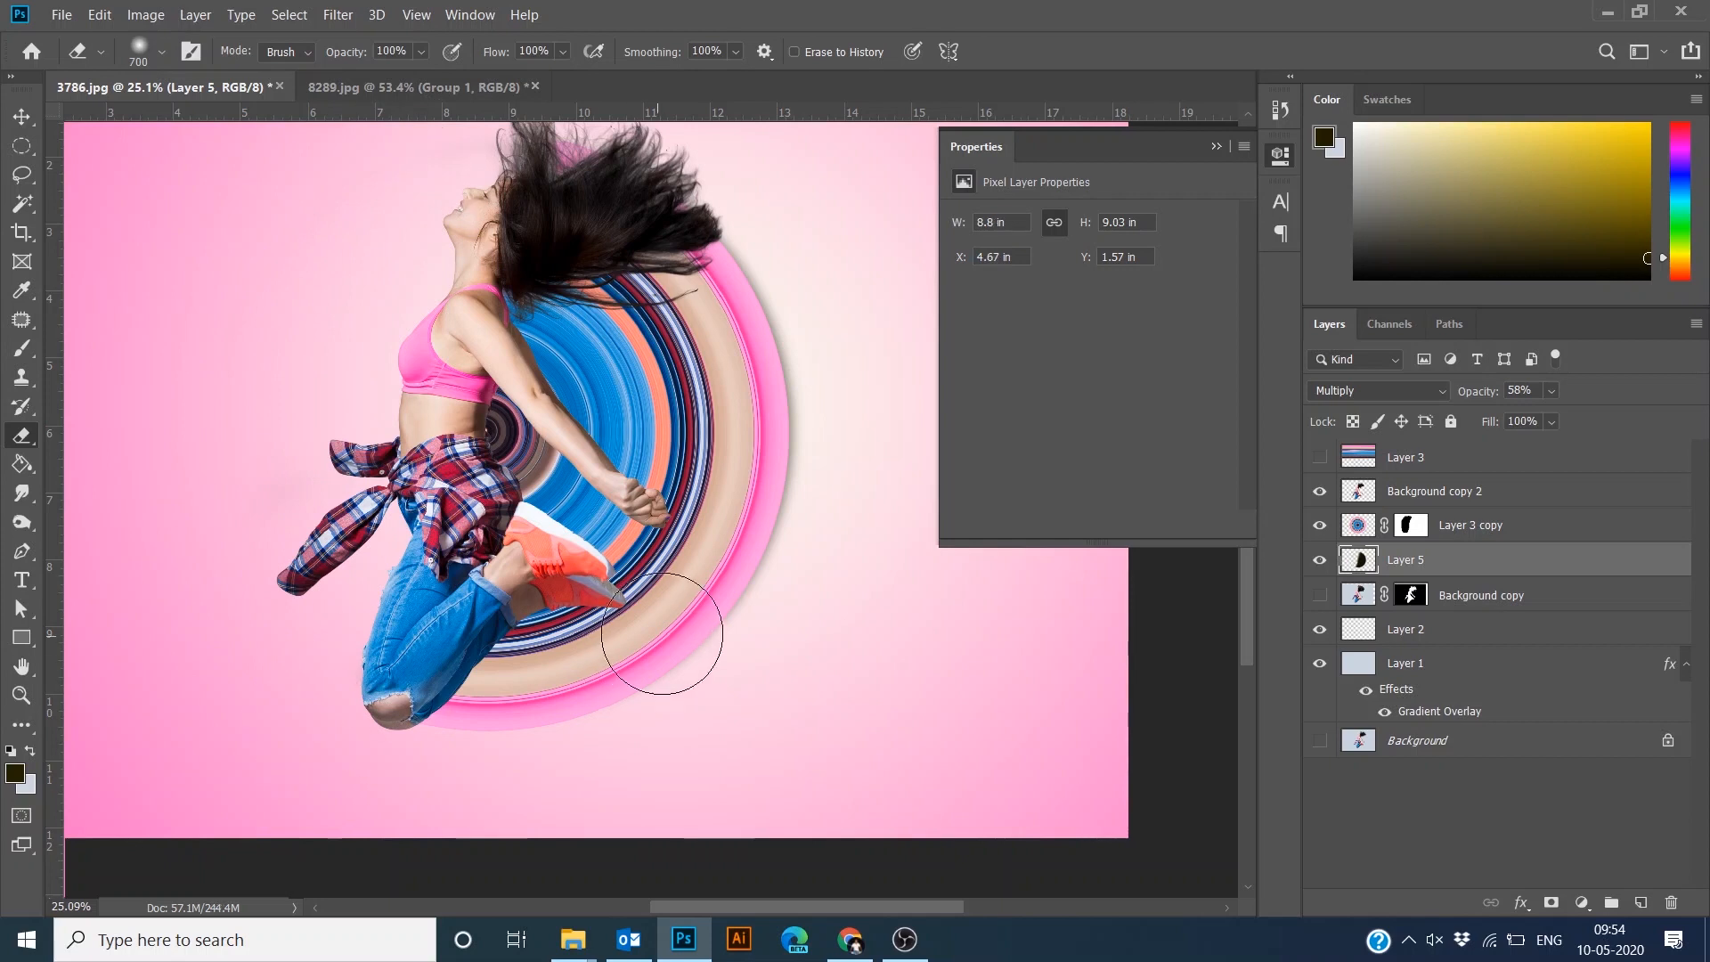
# - Sample a colour and apply a Color Overlay of #85044b to the shadow circle layer
pyautogui.click(1369, 167)
pyautogui.click(767, 502)
pyautogui.click(1340, 395)
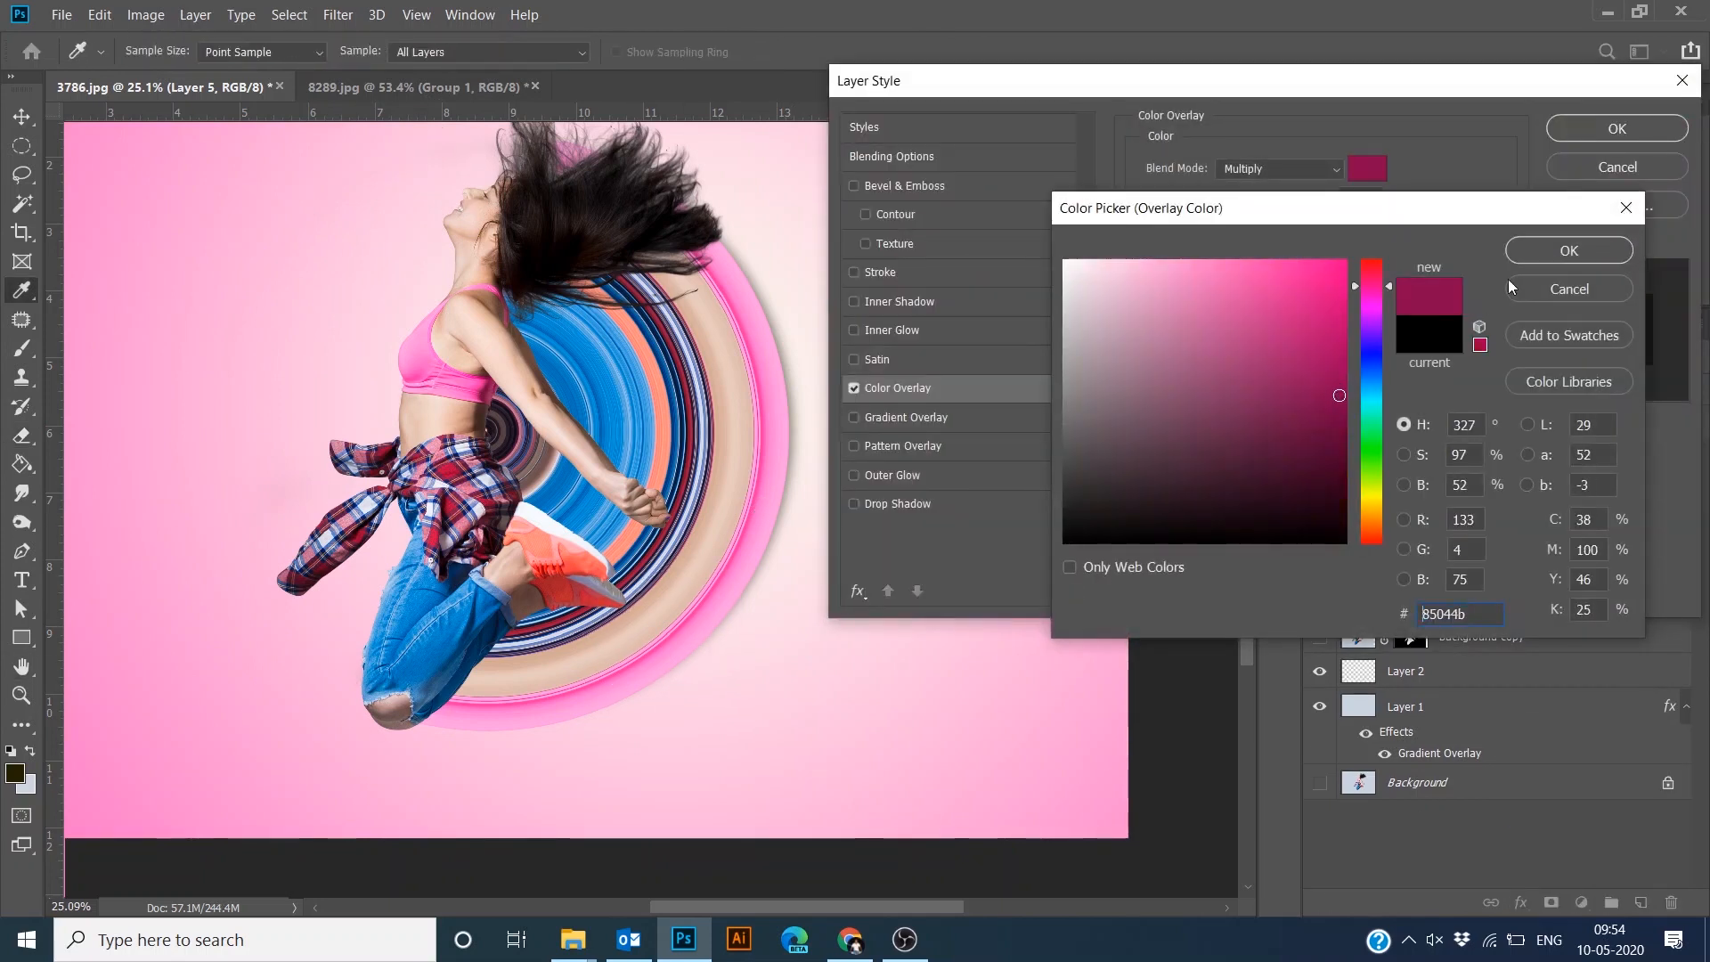
pyautogui.click(1563, 252)
pyautogui.click(1630, 119)
pyautogui.click(1363, 393)
pyautogui.press('Escape')
pyautogui.hotkey('ctrl', 't')
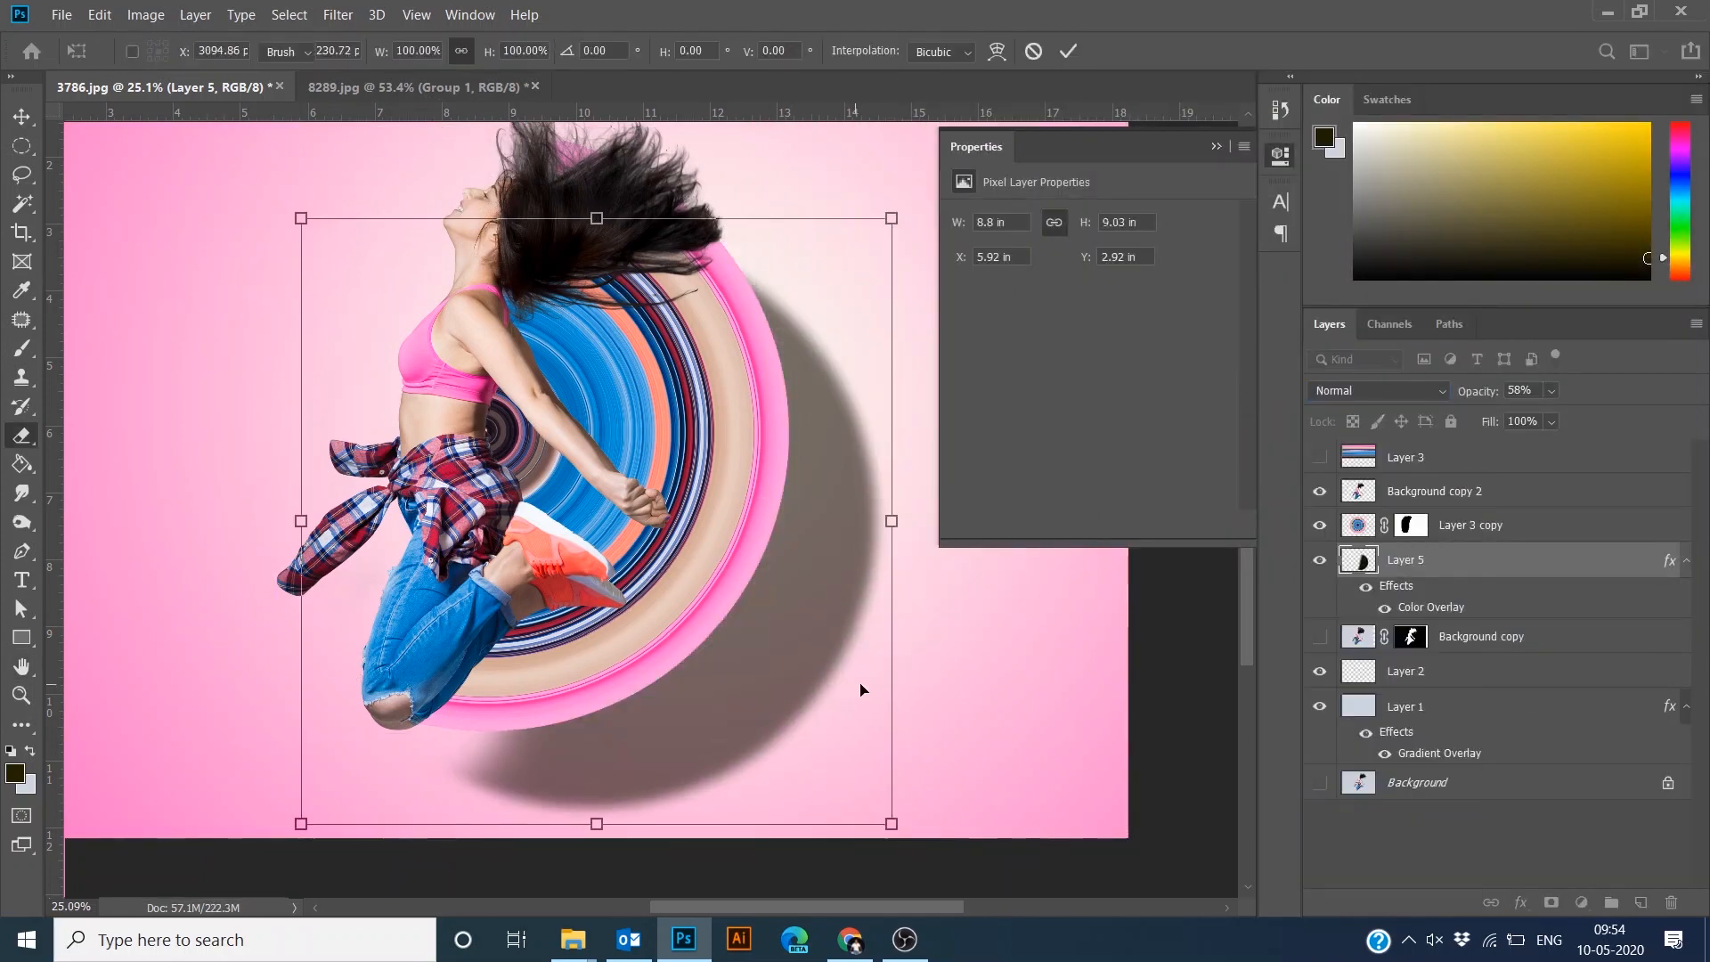
pyautogui.press('Escape')
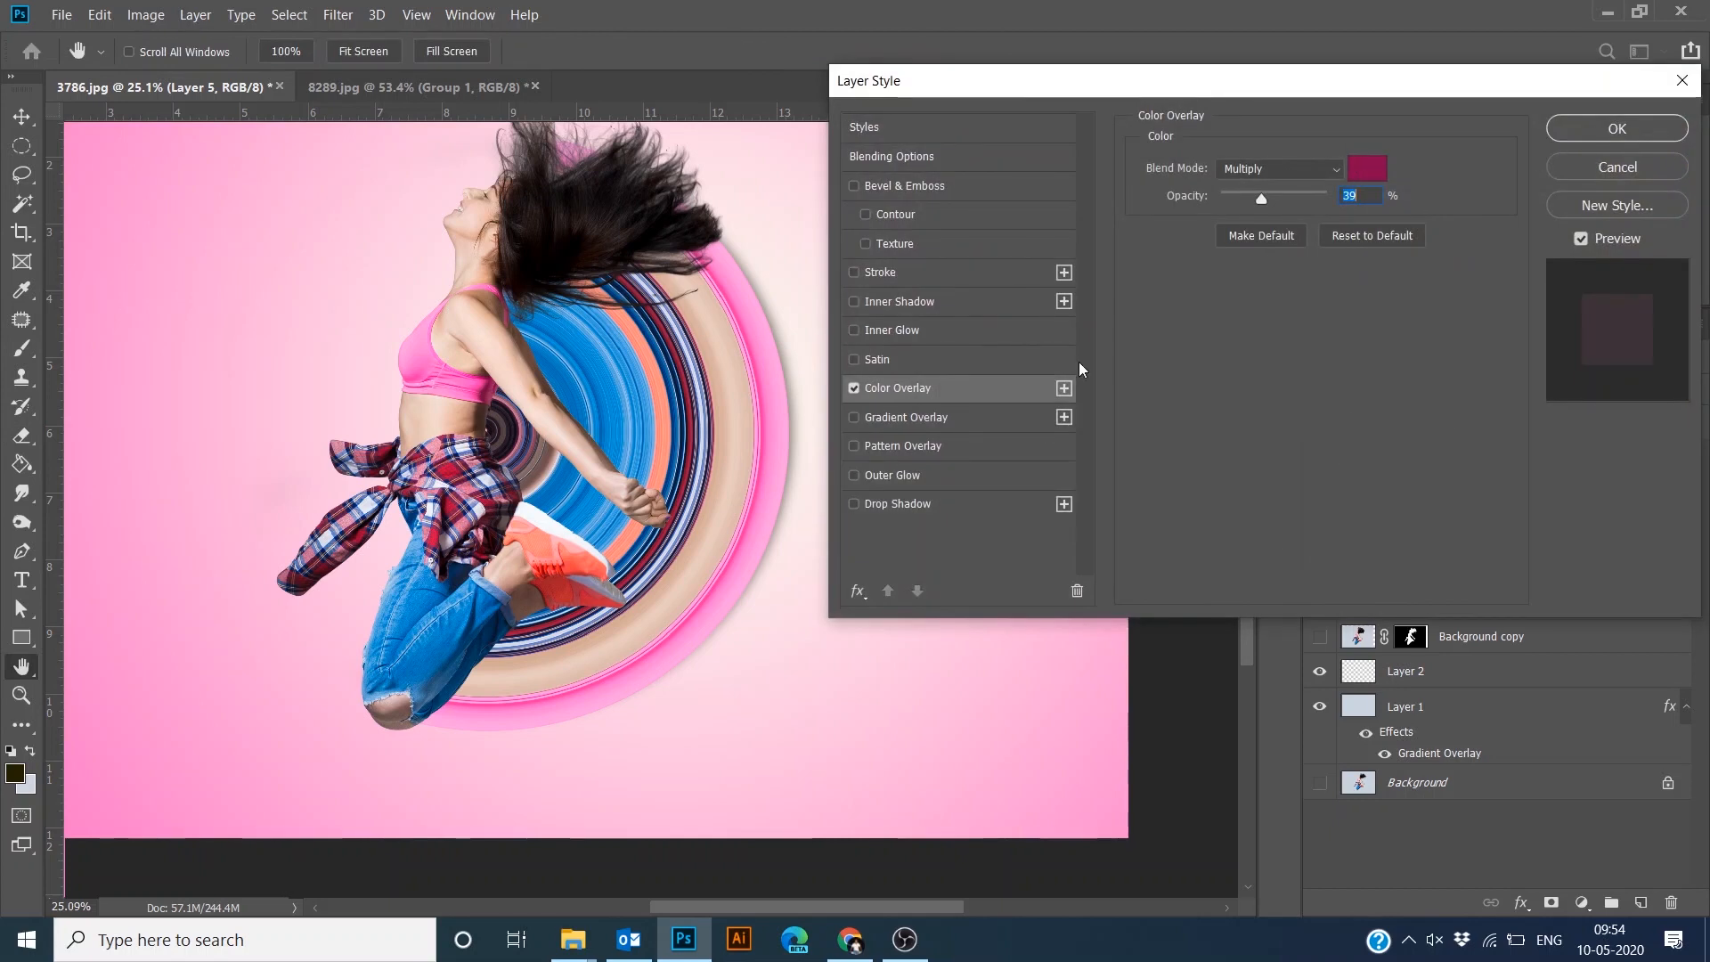
# - Set the overlay's blend mode to Normal and lower its opacity
pyautogui.click(1368, 168)
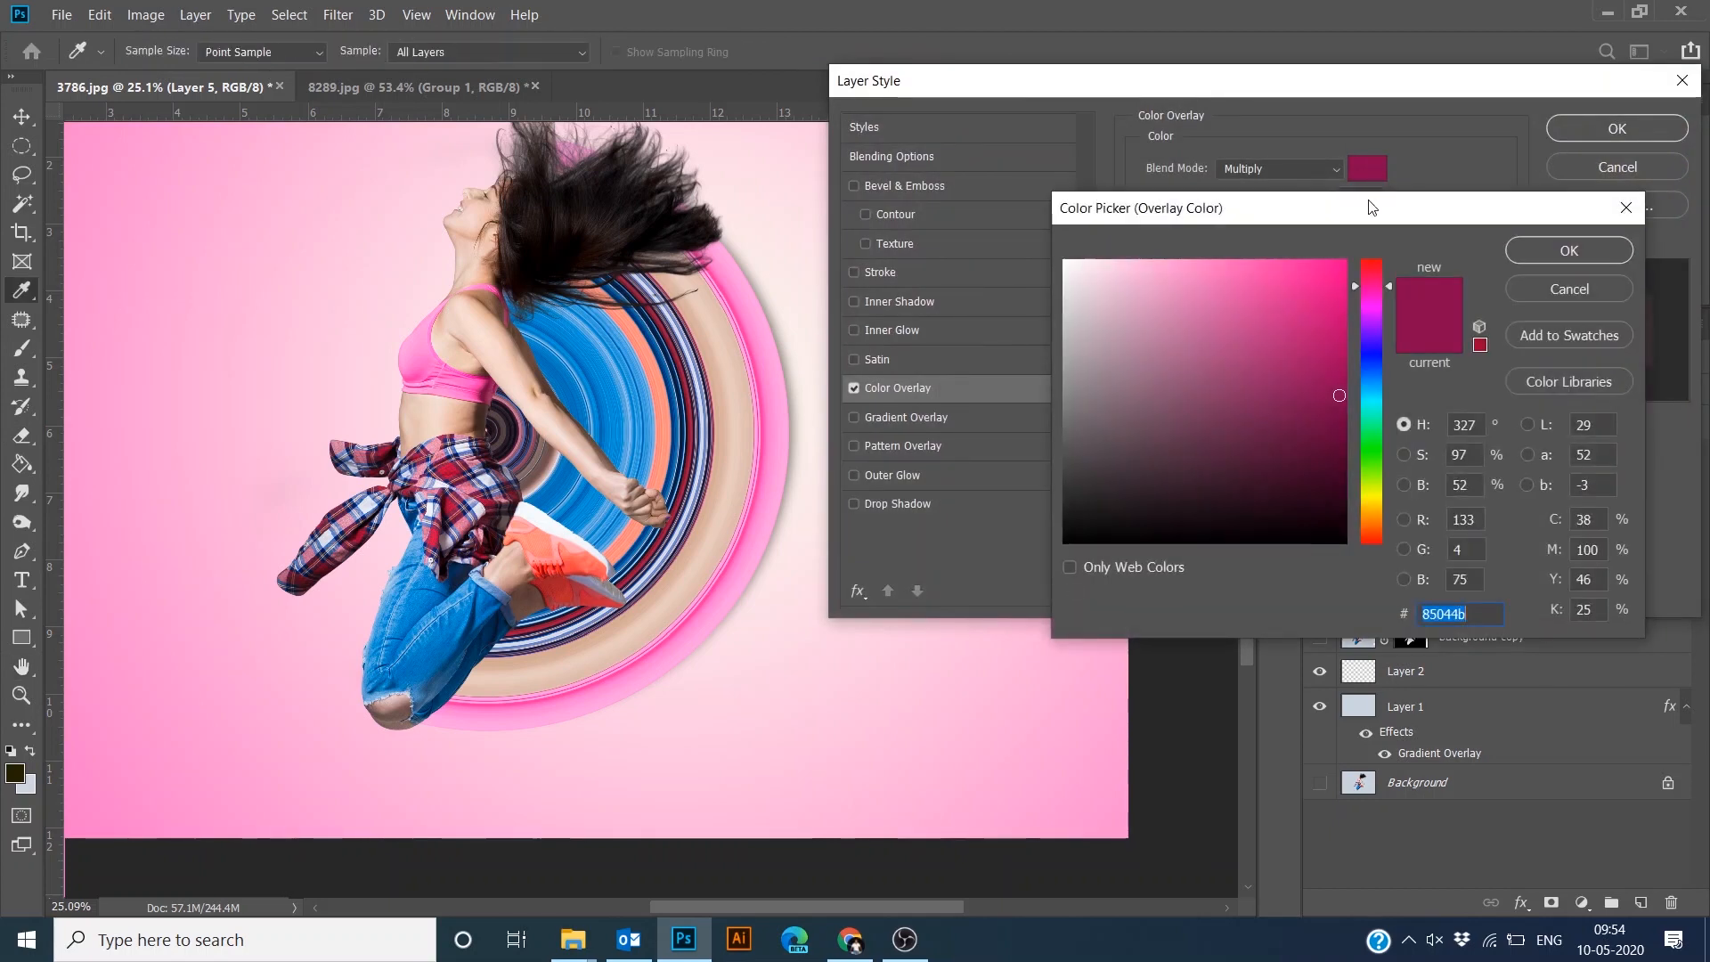
pyautogui.click(1569, 253)
pyautogui.click(1280, 169)
pyautogui.click(1286, 192)
pyautogui.click(1617, 128)
pyautogui.doubleClick(1418, 606)
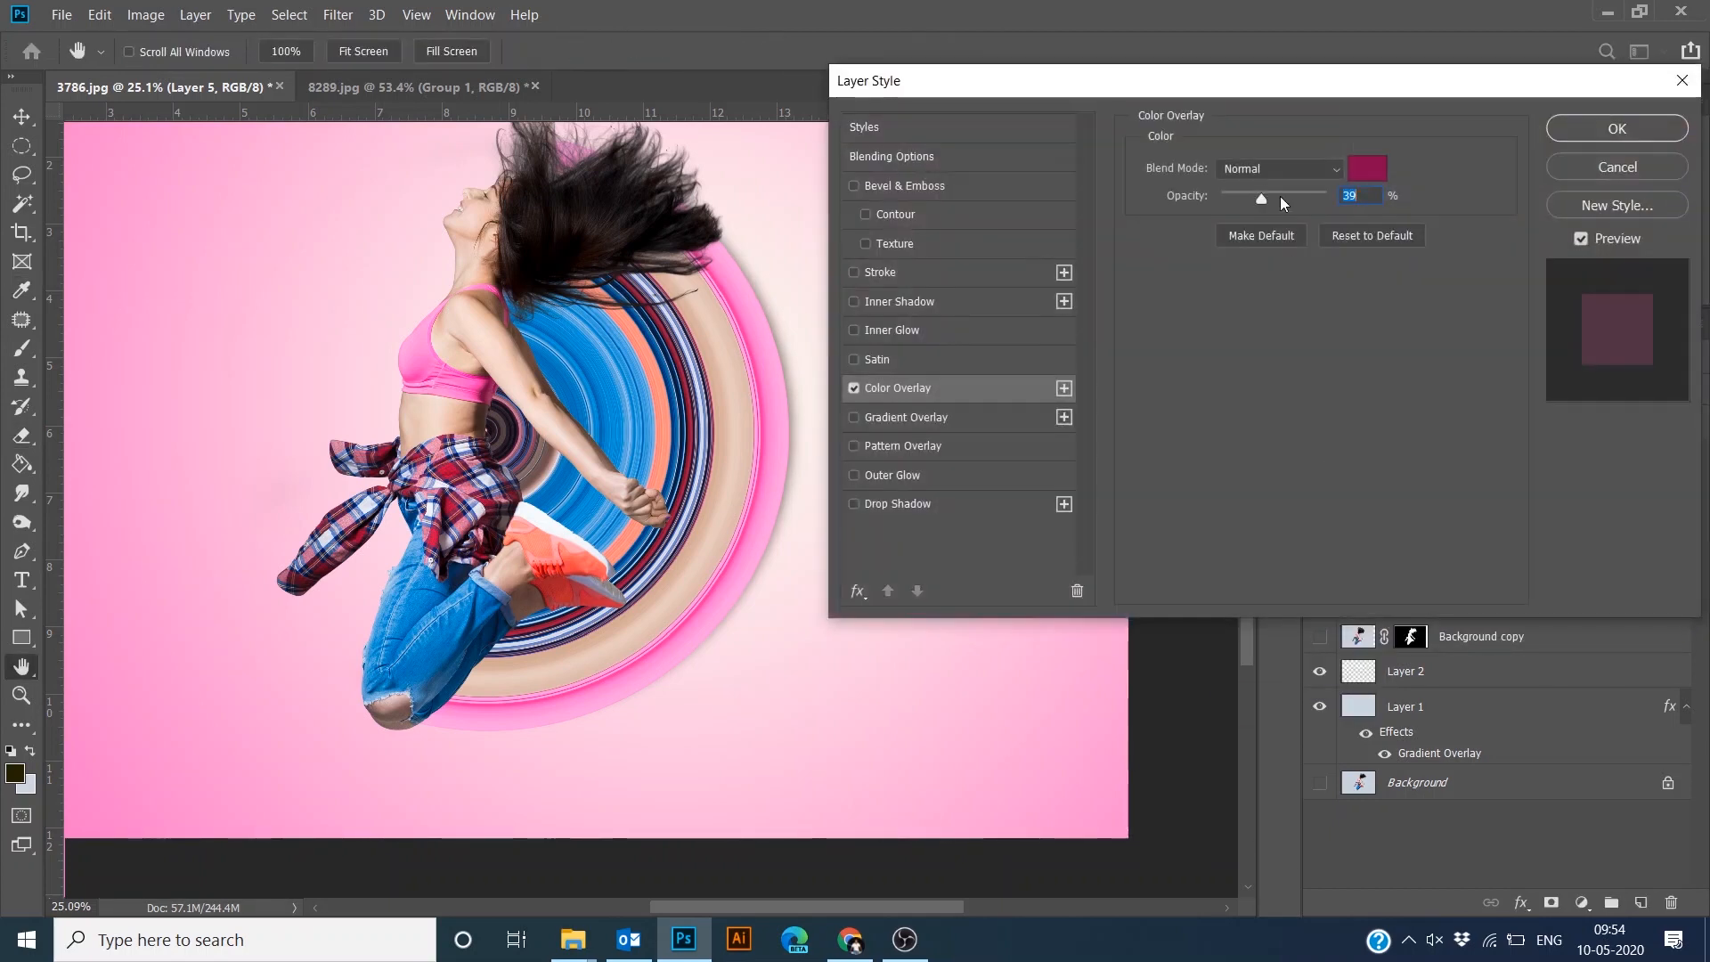
pyautogui.moveTo(1262, 198); pyautogui.dragTo(1240, 198)
pyautogui.click(1617, 128)
# - Set the shadow circle layer to Multiply blend mode at 100% opacity
pyautogui.click(1376, 392)
pyautogui.click(1371, 439)
pyautogui.click(1552, 392)
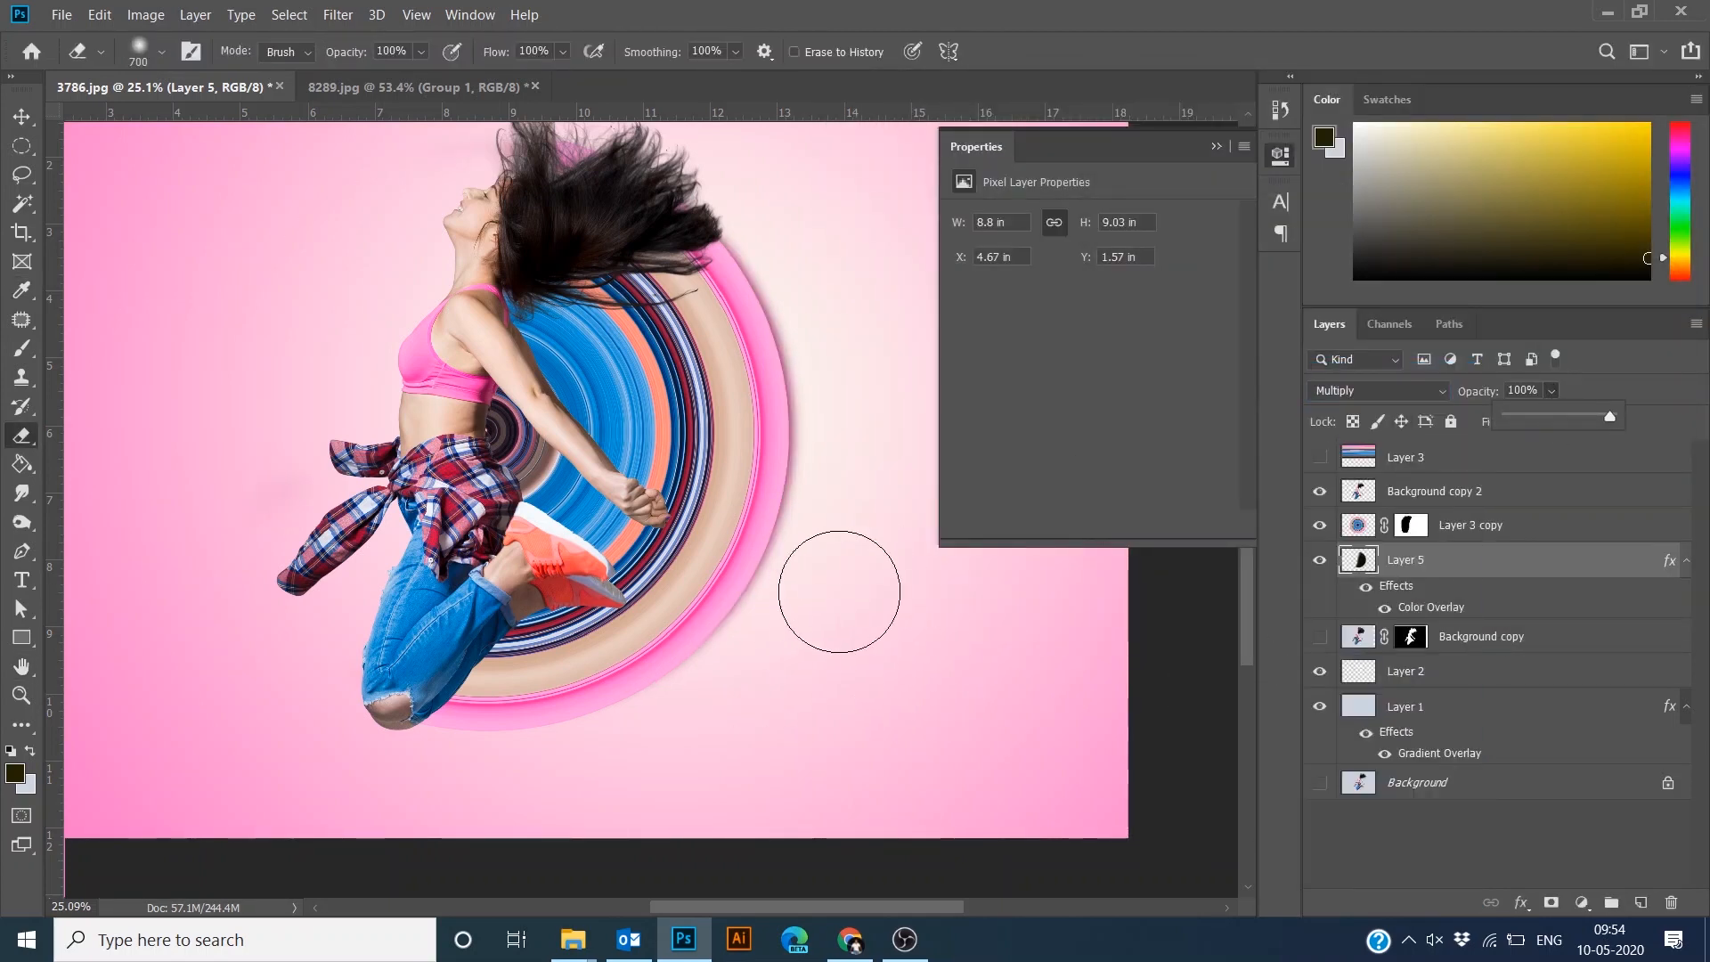
# - Stretch the shadow circle slightly taller, to about 9.26 in, with Free Transform
pyautogui.hotkey('ctrl', 't')
pyautogui.moveTo(511, 734); pyautogui.dragTo(512, 750)
pyautogui.press('Return')
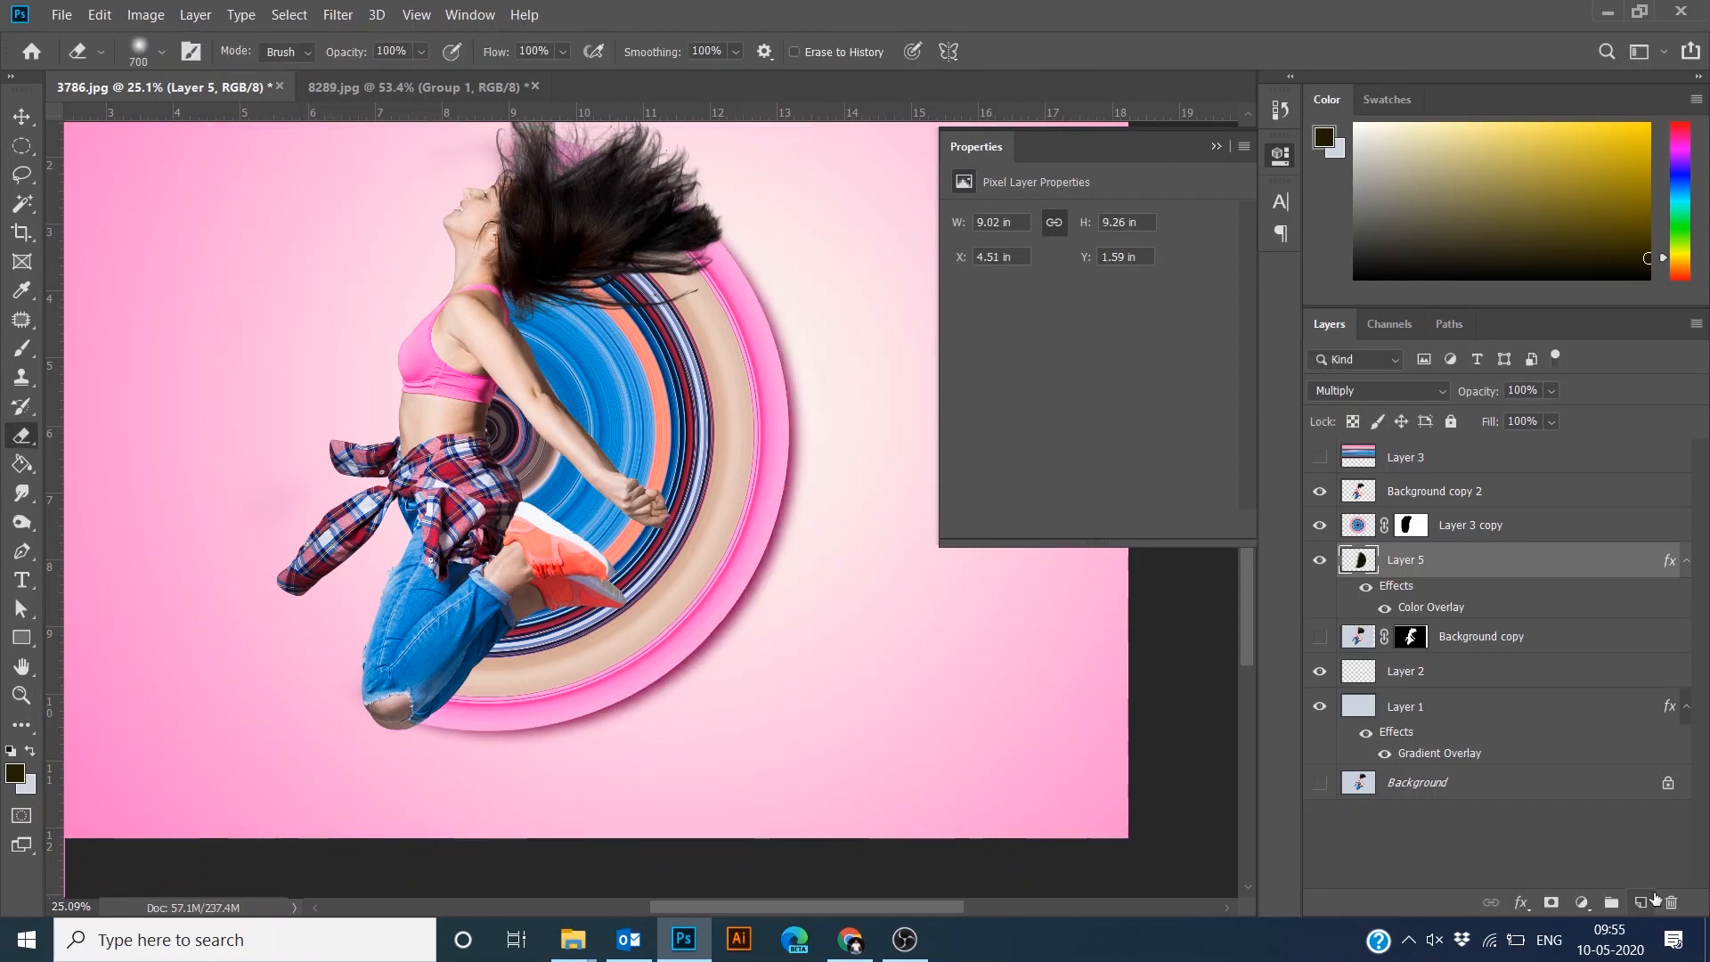
# - Add a new layer named shadow and place it just below Background copy 2
pyautogui.click(1643, 901)
pyautogui.click(1435, 492)
pyautogui.scroll(5, 443, 636)
pyautogui.doubleClick(1407, 561)
pyautogui.moveTo(1468, 580); pyautogui.dragTo(1468, 508)
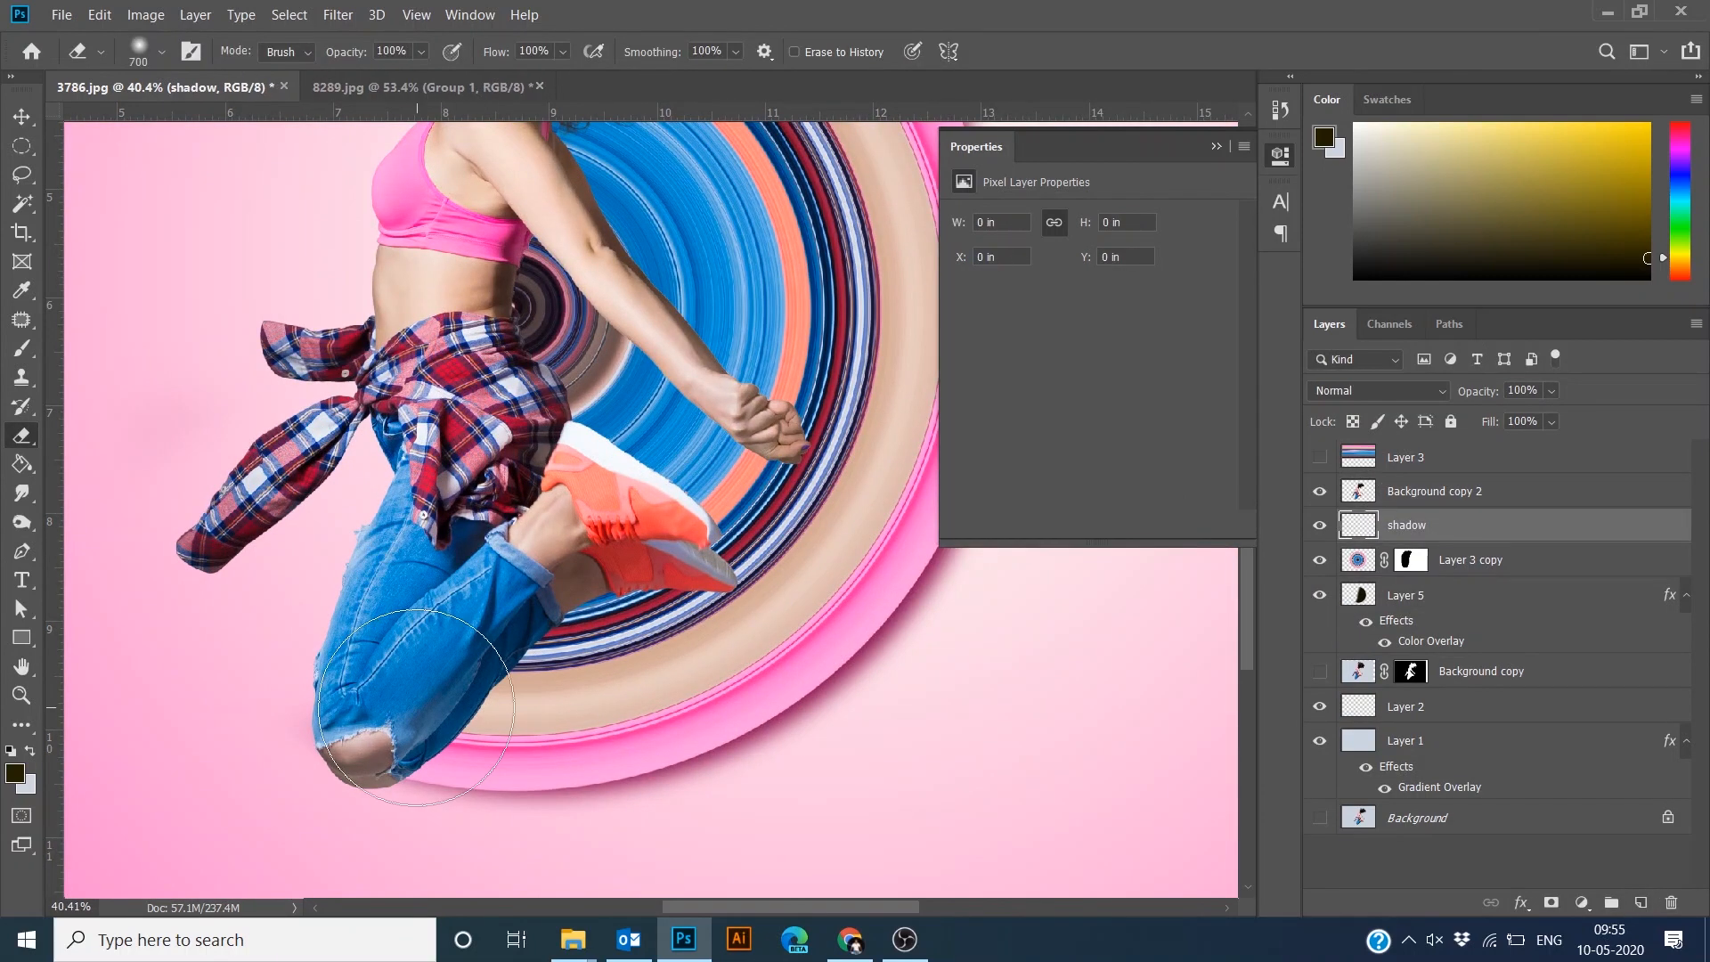
# - Paint soft black shadow strokes on the shadow layer along the dancer's legs, shirt, arm and neck
pyautogui.press('b')
pyautogui.press('d')
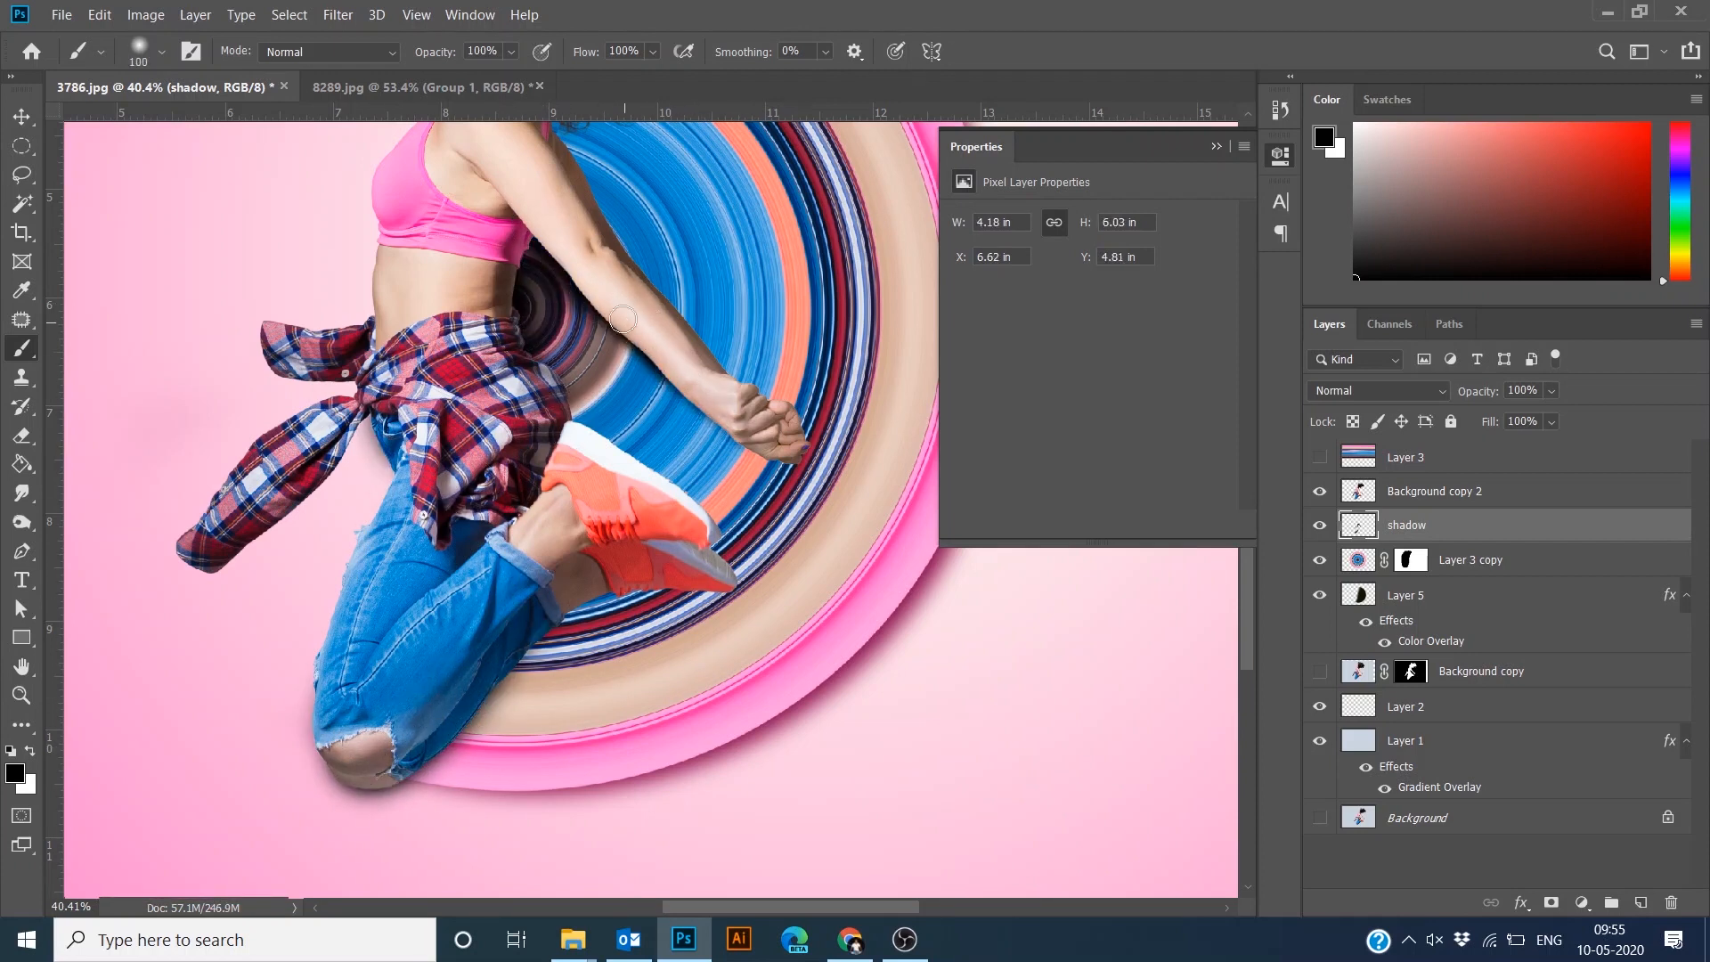
pyautogui.moveTo(701, 419)
pyautogui.mouseDown()
pyautogui.moveTo(754, 431)
pyautogui.moveTo(767, 613)
pyautogui.mouseUp()
pyautogui.click(551, 284)
pyautogui.moveTo(665, 757); pyautogui.dragTo(666, 596)
pyautogui.press(']')
pyautogui.press(']')
pyautogui.press(']')
pyautogui.press(']')
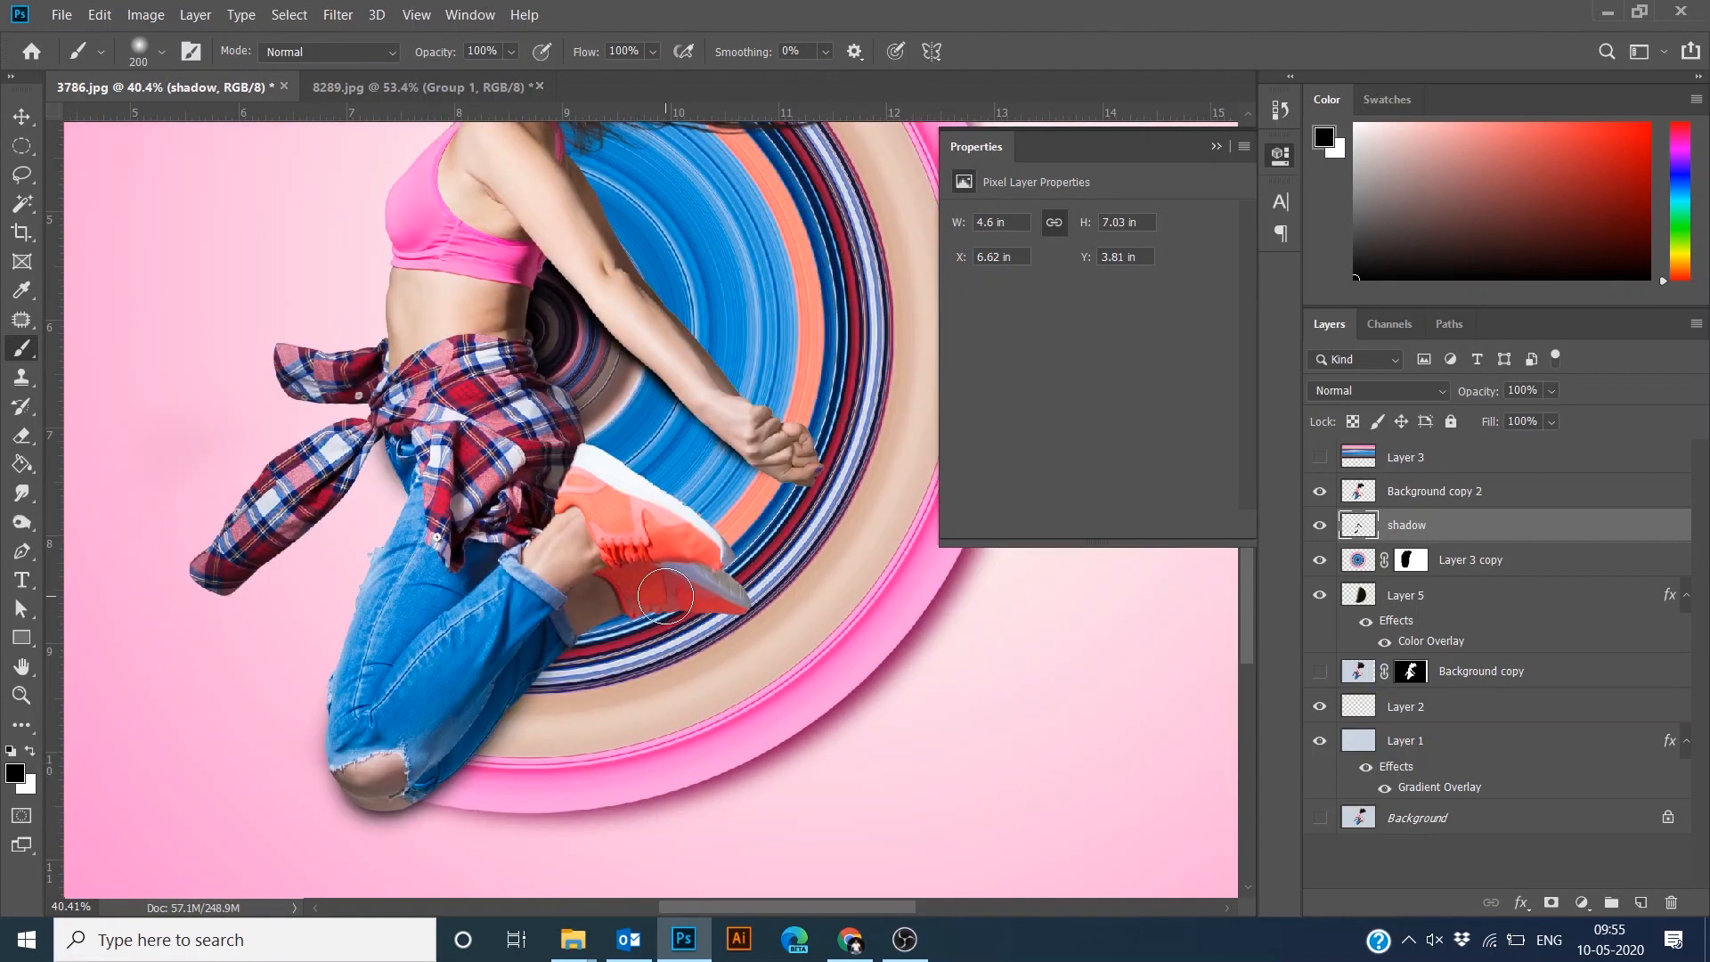
pyautogui.moveTo(357, 459); pyautogui.dragTo(378, 553)
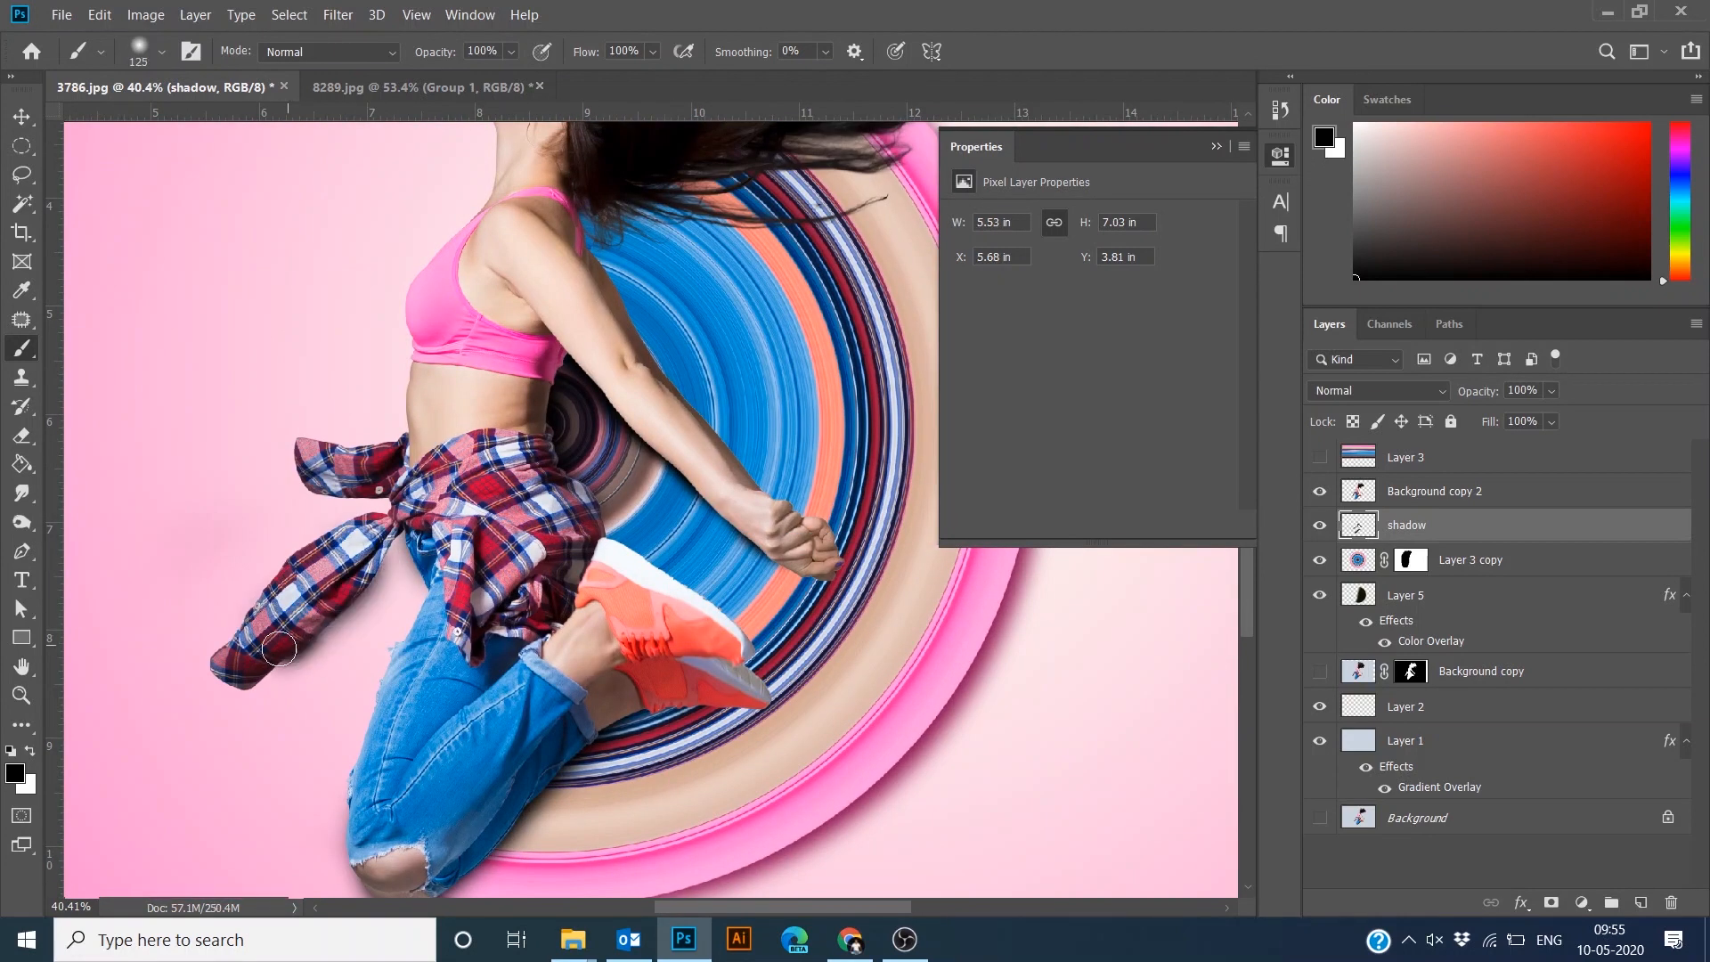
pyautogui.moveTo(317, 469); pyautogui.dragTo(394, 476)
pyautogui.moveTo(477, 323); pyautogui.dragTo(406, 654)
pyautogui.moveTo(423, 432); pyautogui.dragTo(436, 518)
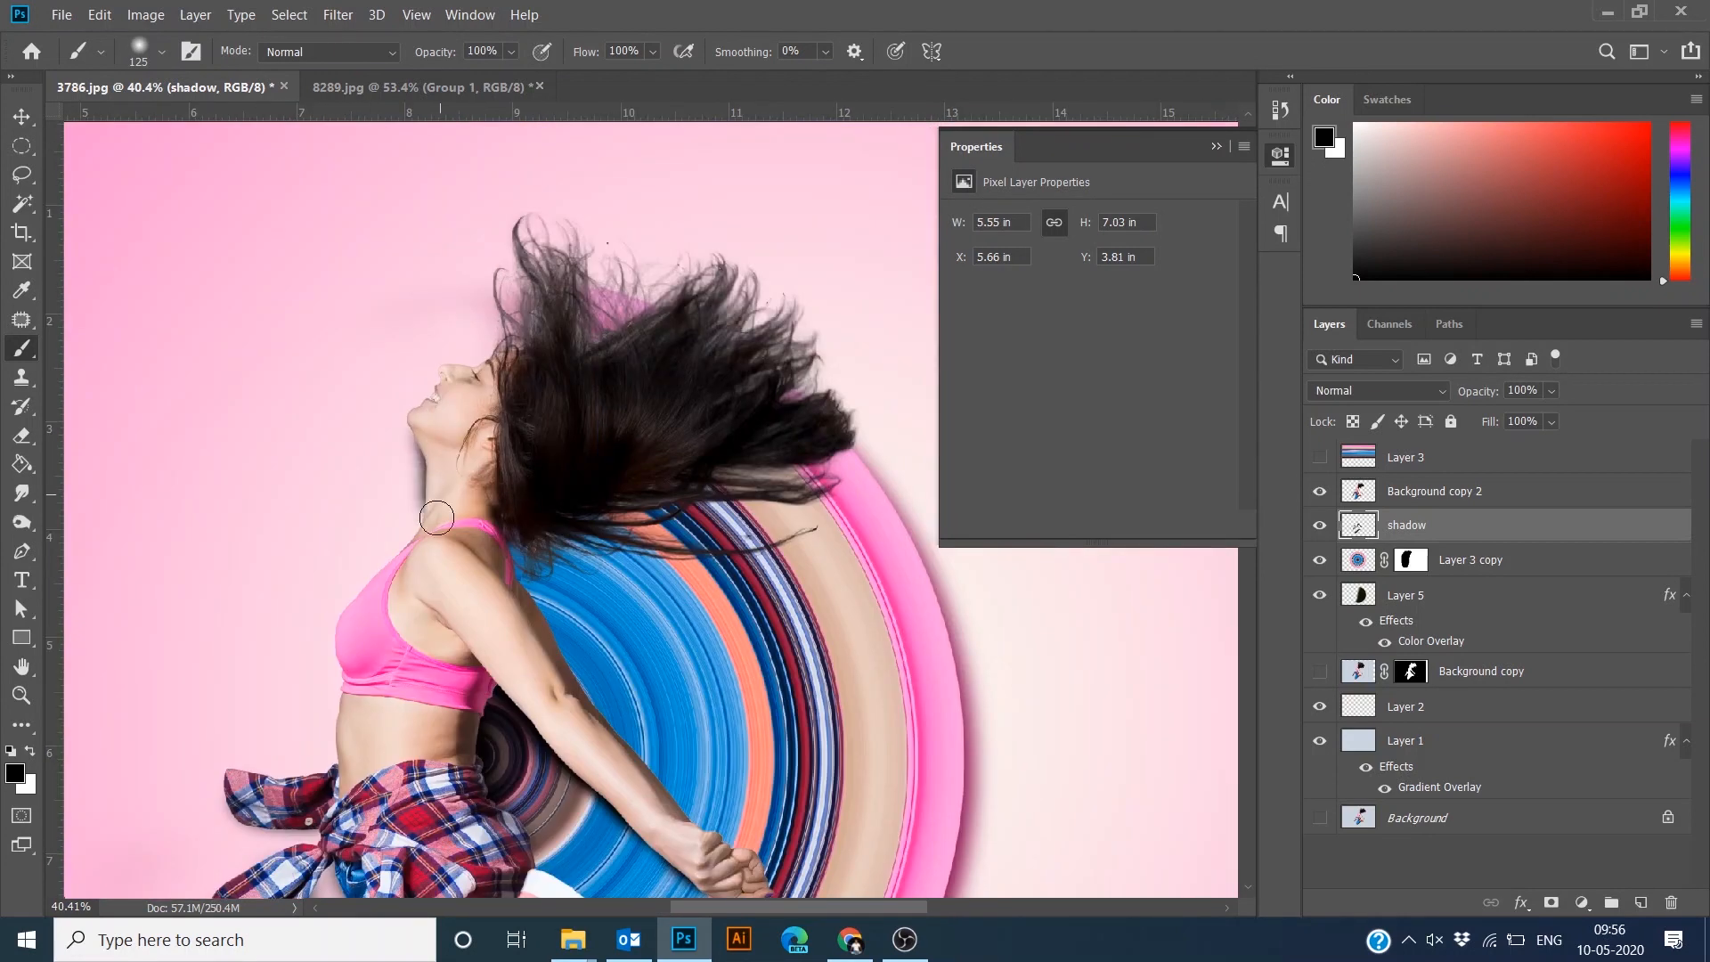
pyautogui.moveTo(486, 589); pyautogui.dragTo(418, 747)
pyautogui.click(1415, 558)
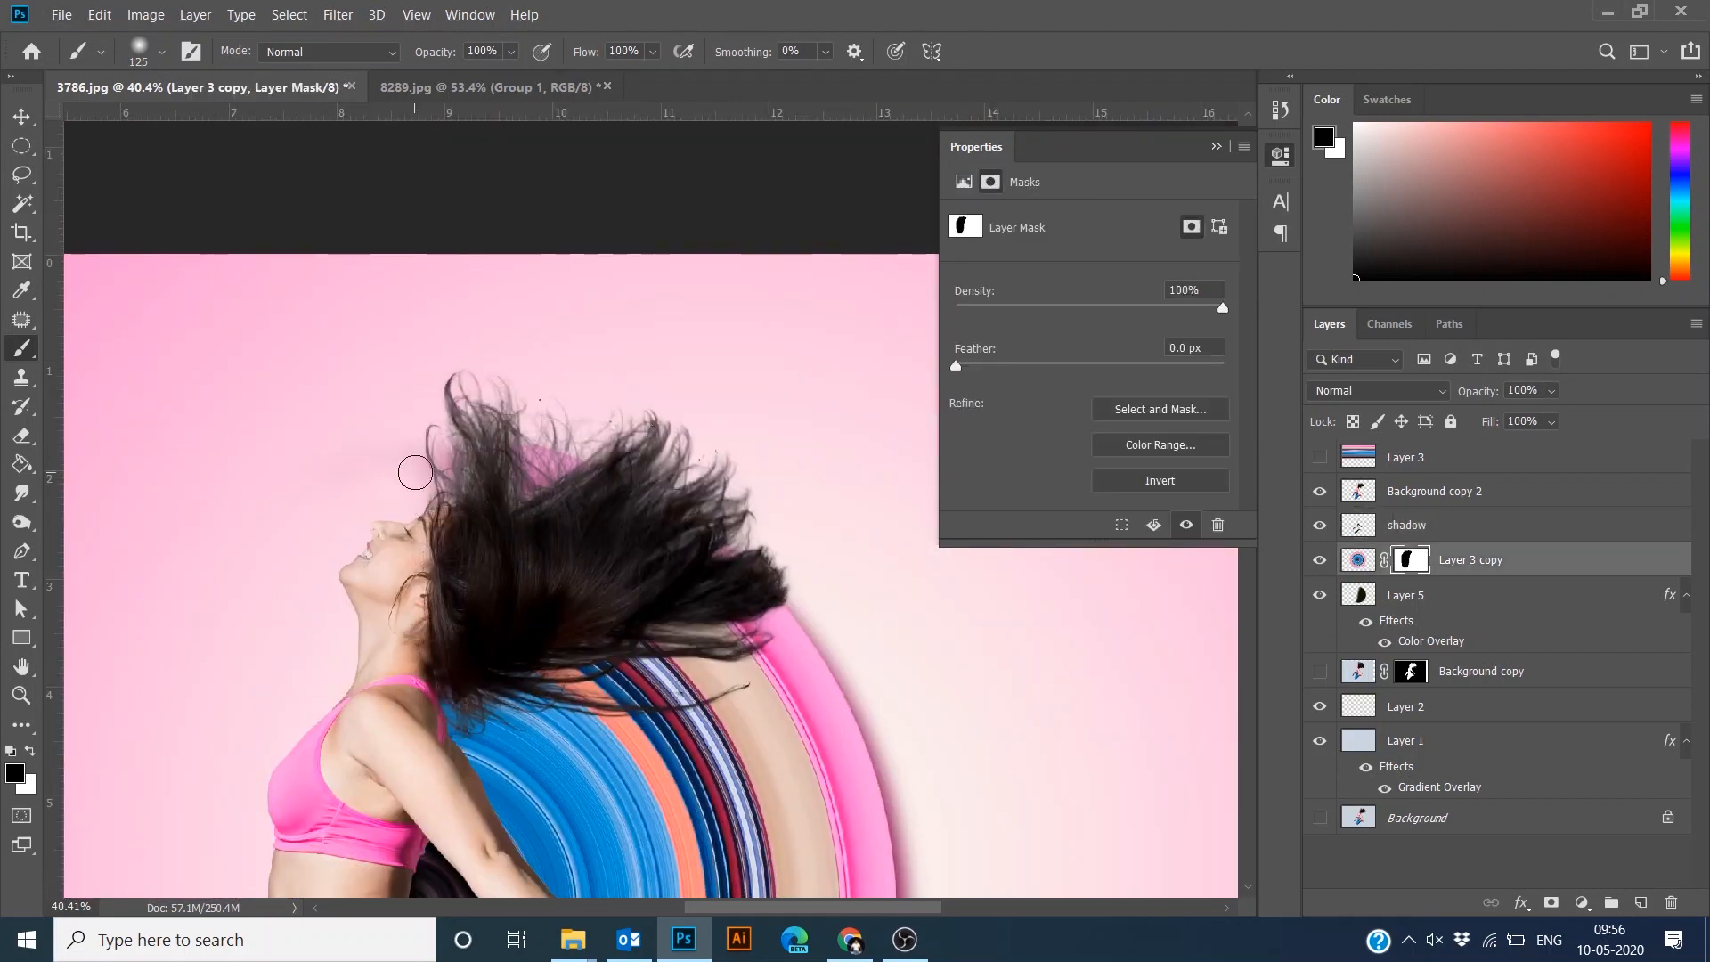
pyautogui.press('e')
pyautogui.click(1406, 596)
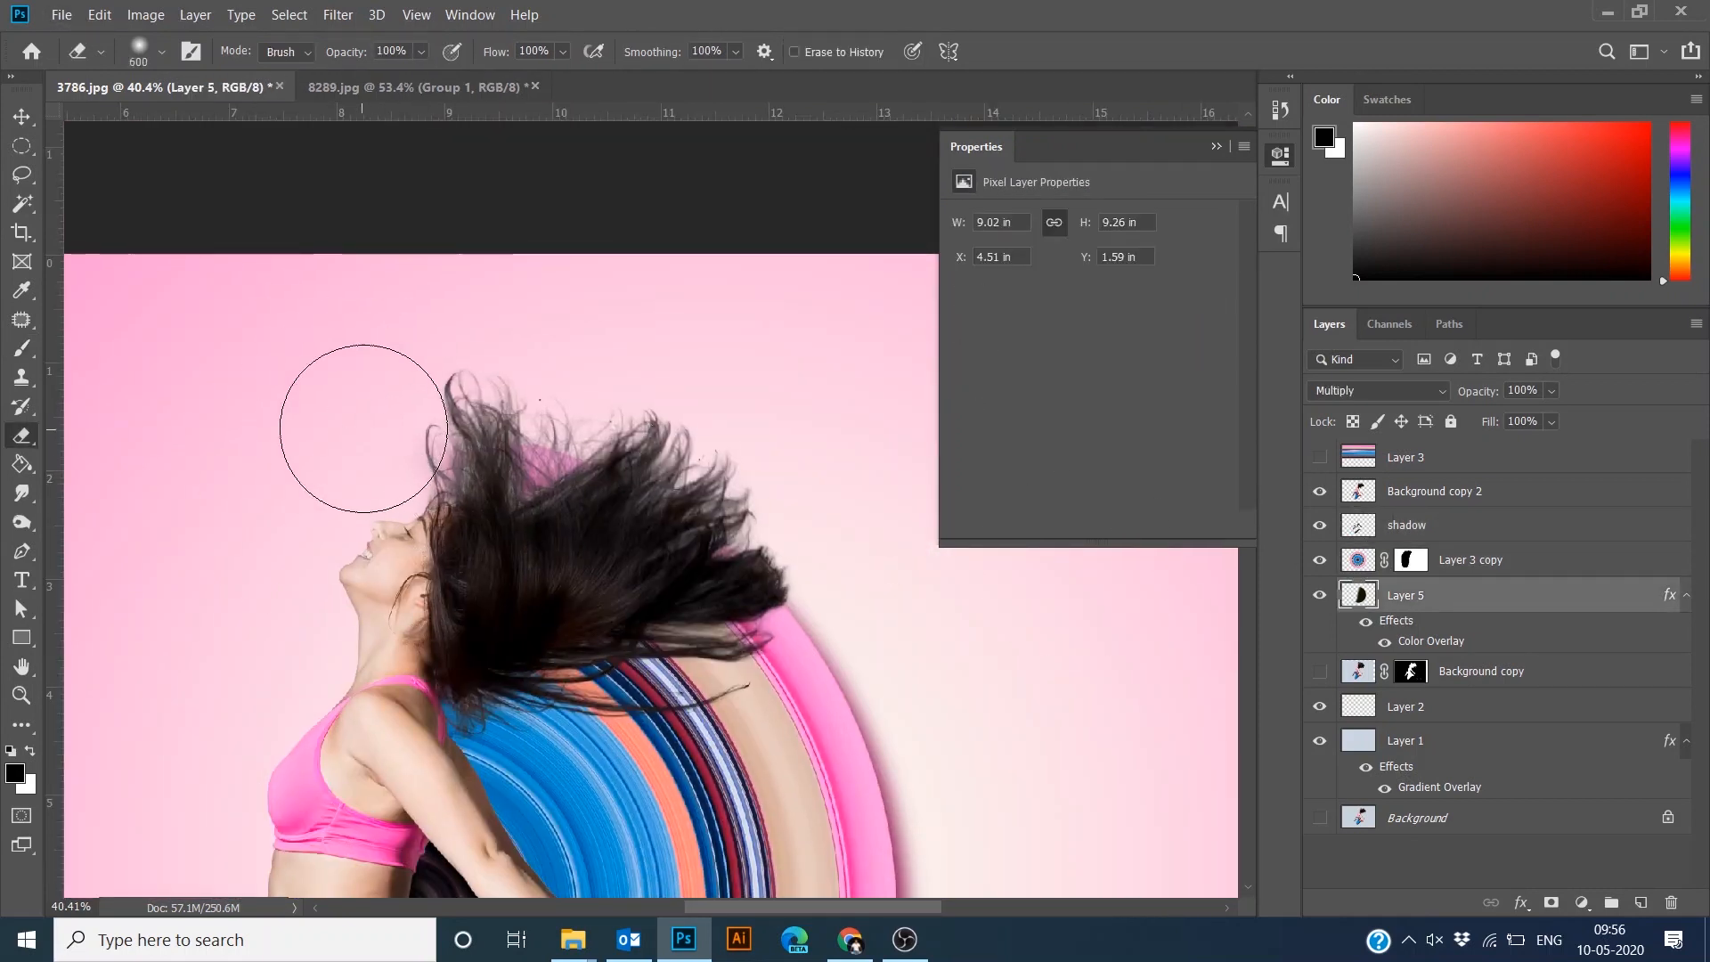
pyautogui.click(1410, 559)
pyautogui.press('b')
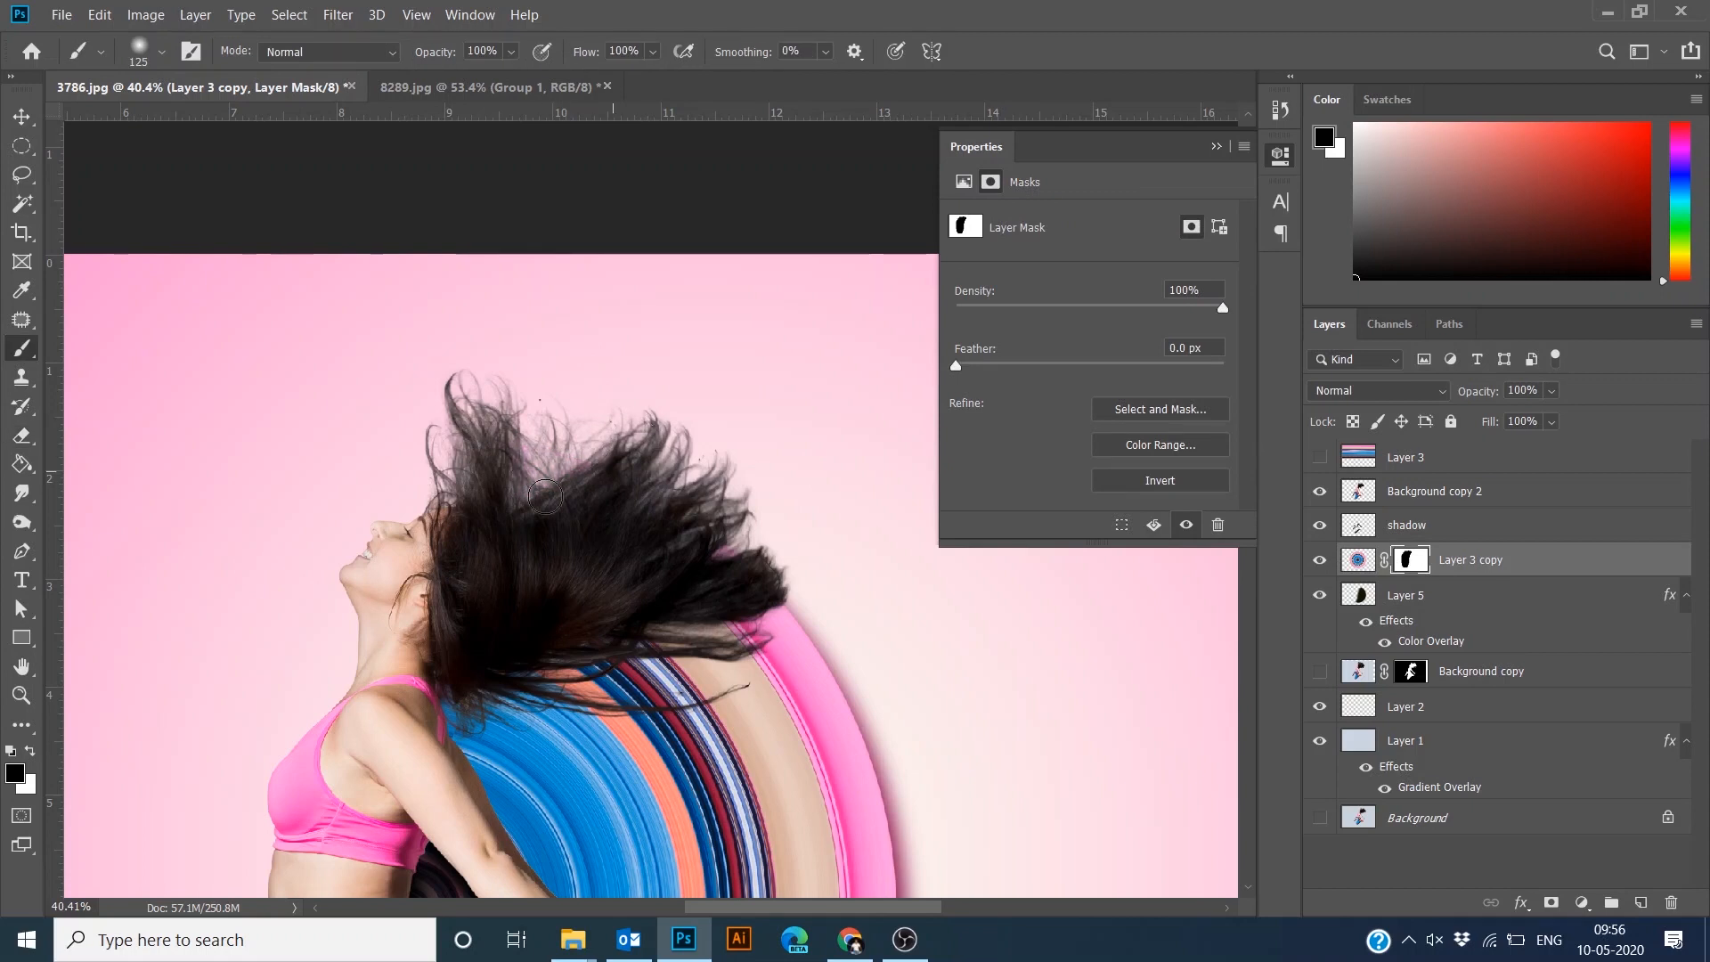
# - Review the whole dancer composite and compare it with the superhero document
pyautogui.scroll(-4, 931, 520)
pyautogui.press('Tab')
pyautogui.scroll(3, 1046, 466)
pyautogui.scroll(-3, 1104, 455)
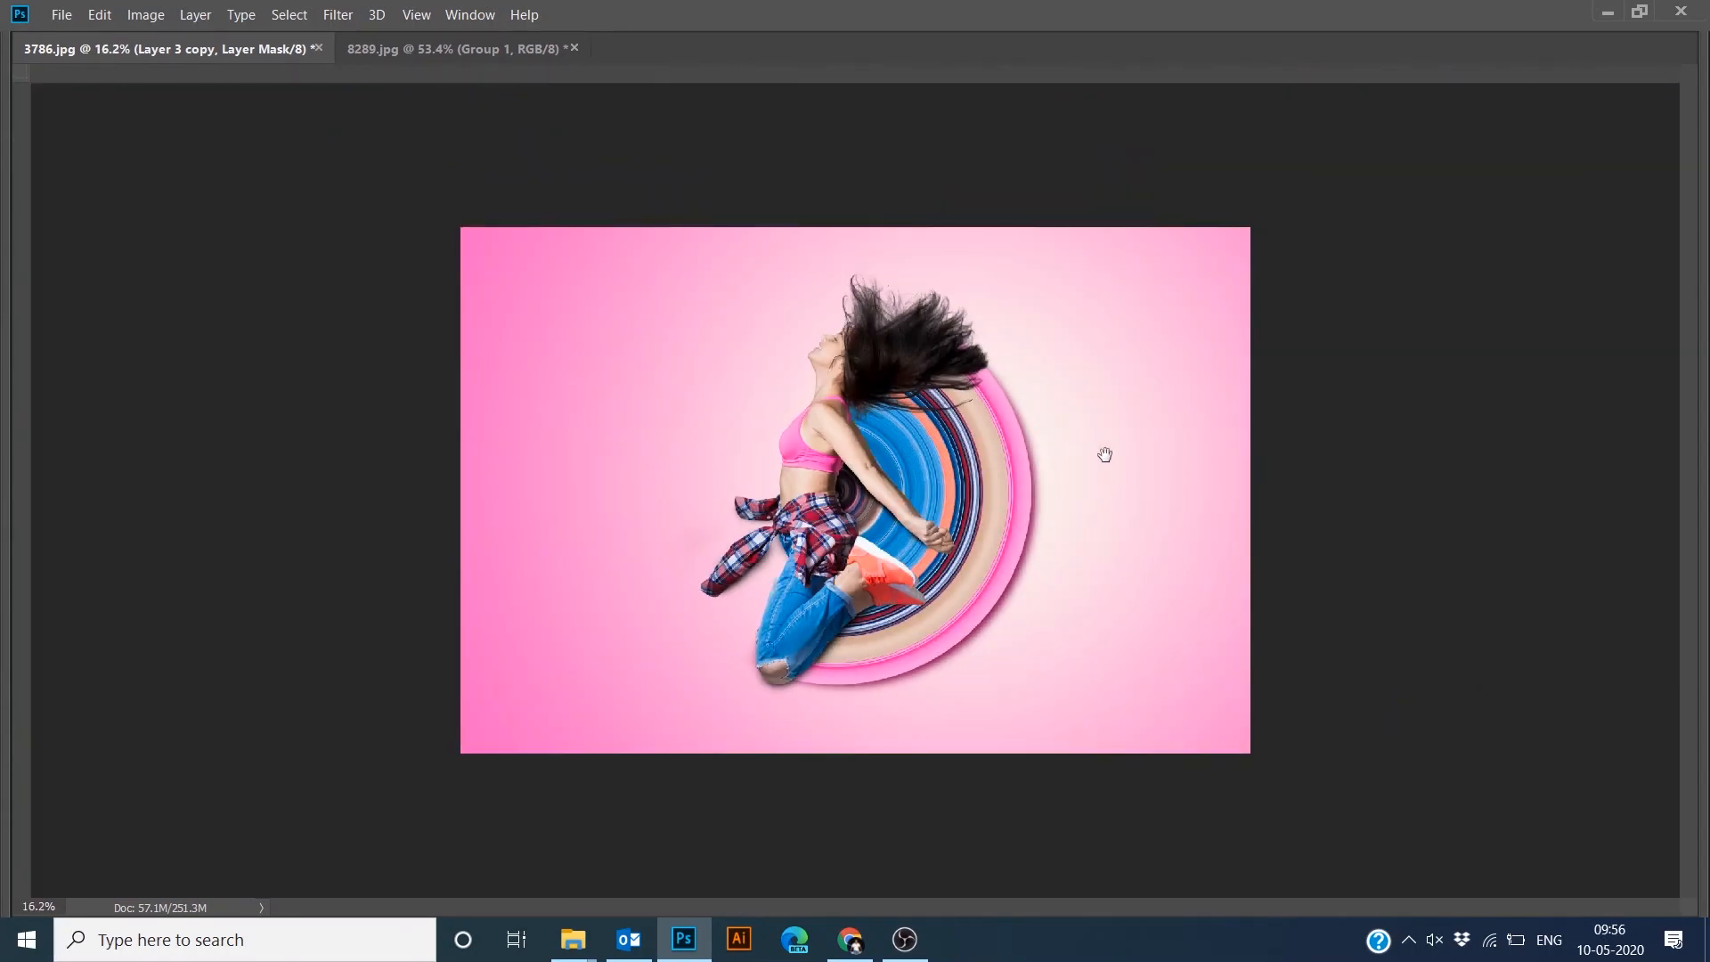
pyautogui.scroll(1, 1104, 456)
pyautogui.click(441, 49)
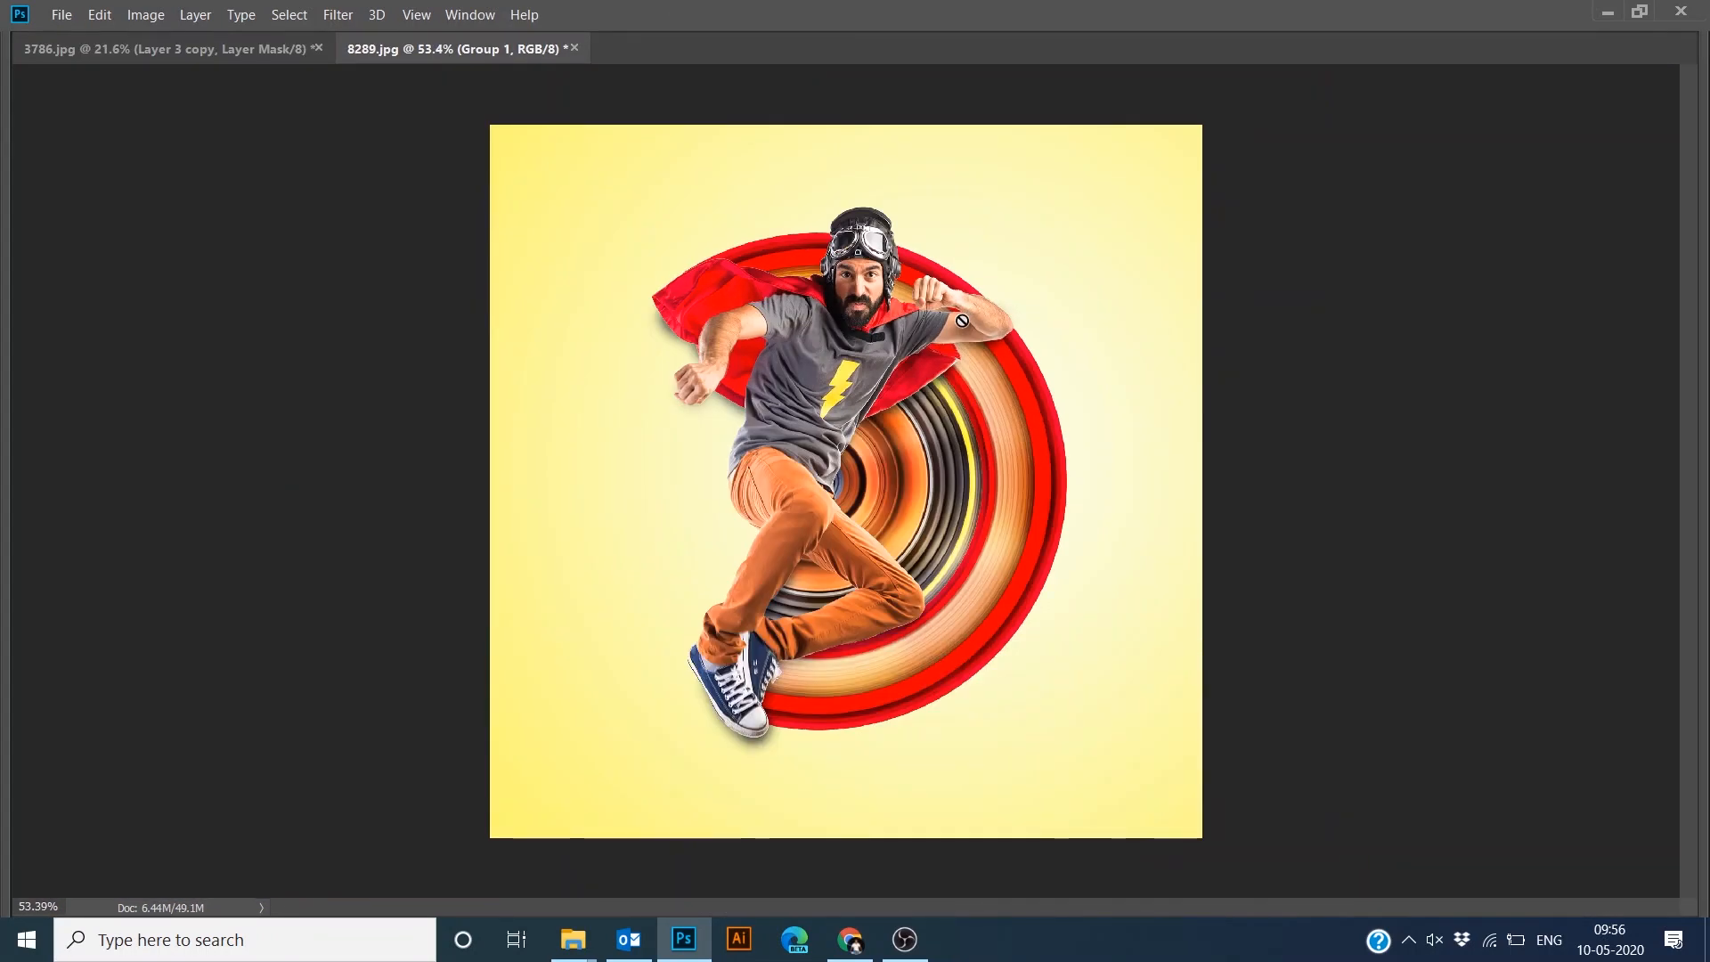
pyautogui.hotkey('ctrl', 'Tab')
pyautogui.press('Tab')
# - Recolour the background's Gradient Overlay start stop to light blue
pyautogui.doubleClick(1426, 789)
pyautogui.click(1275, 219)
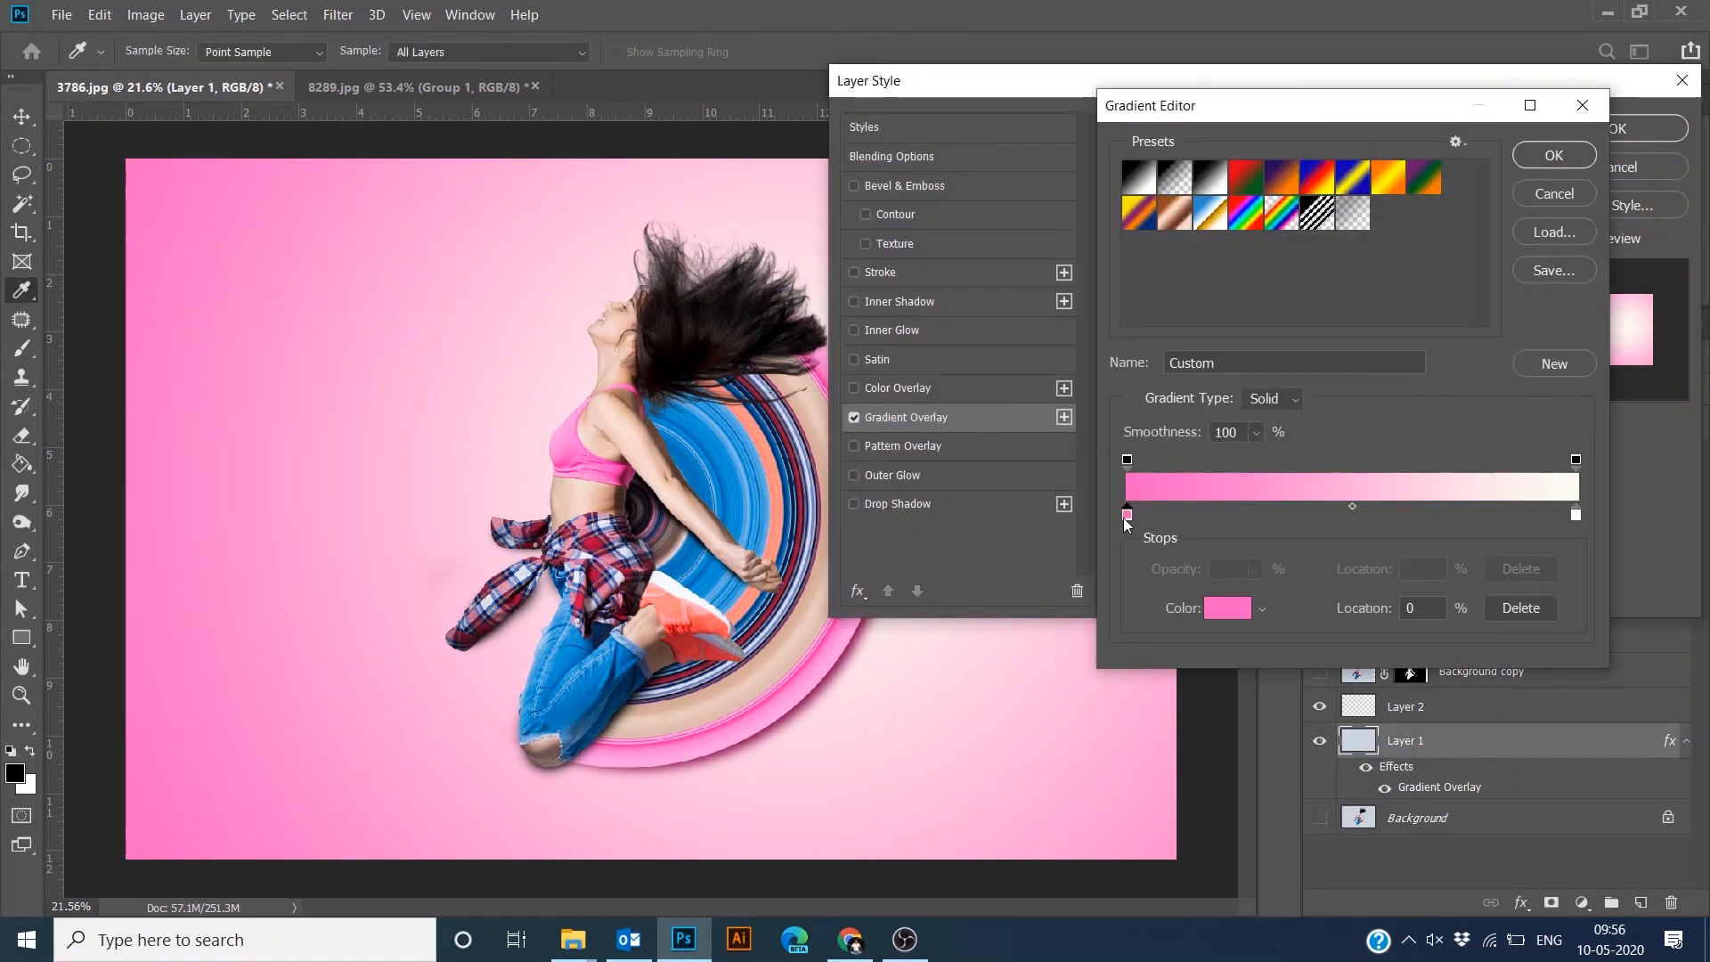
pyautogui.doubleClick(1127, 518)
pyautogui.click(1367, 383)
pyautogui.click(1260, 290)
pyautogui.click(1569, 252)
pyautogui.click(1553, 156)
pyautogui.click(1610, 133)
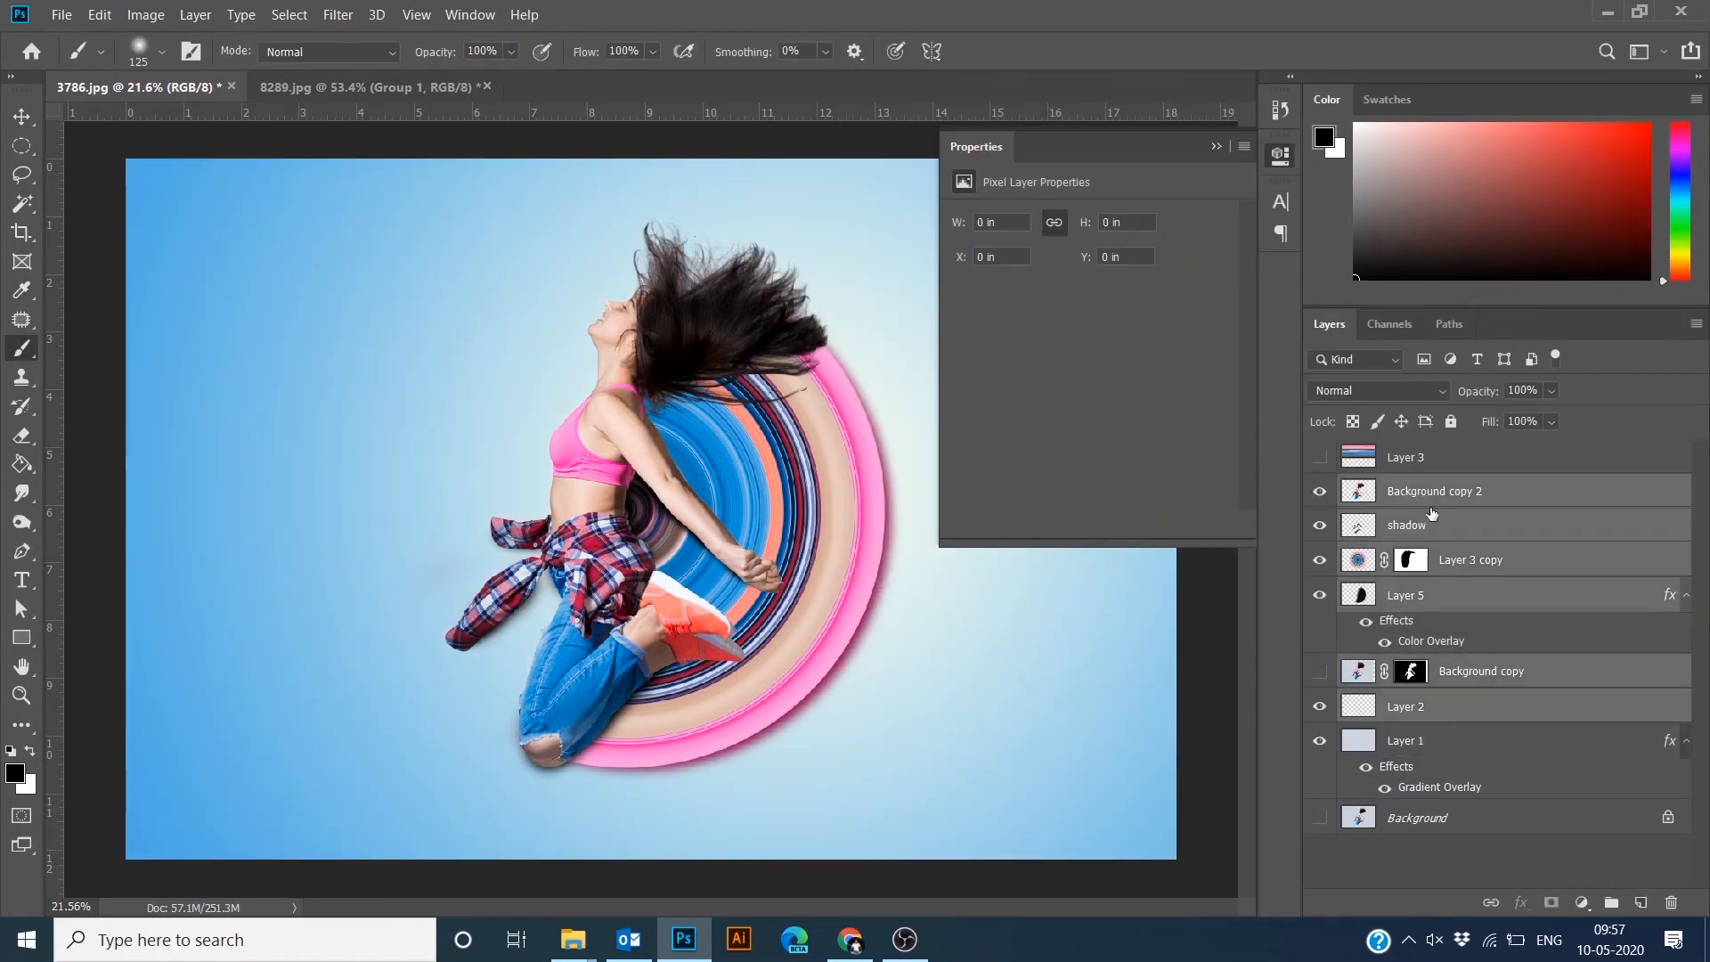